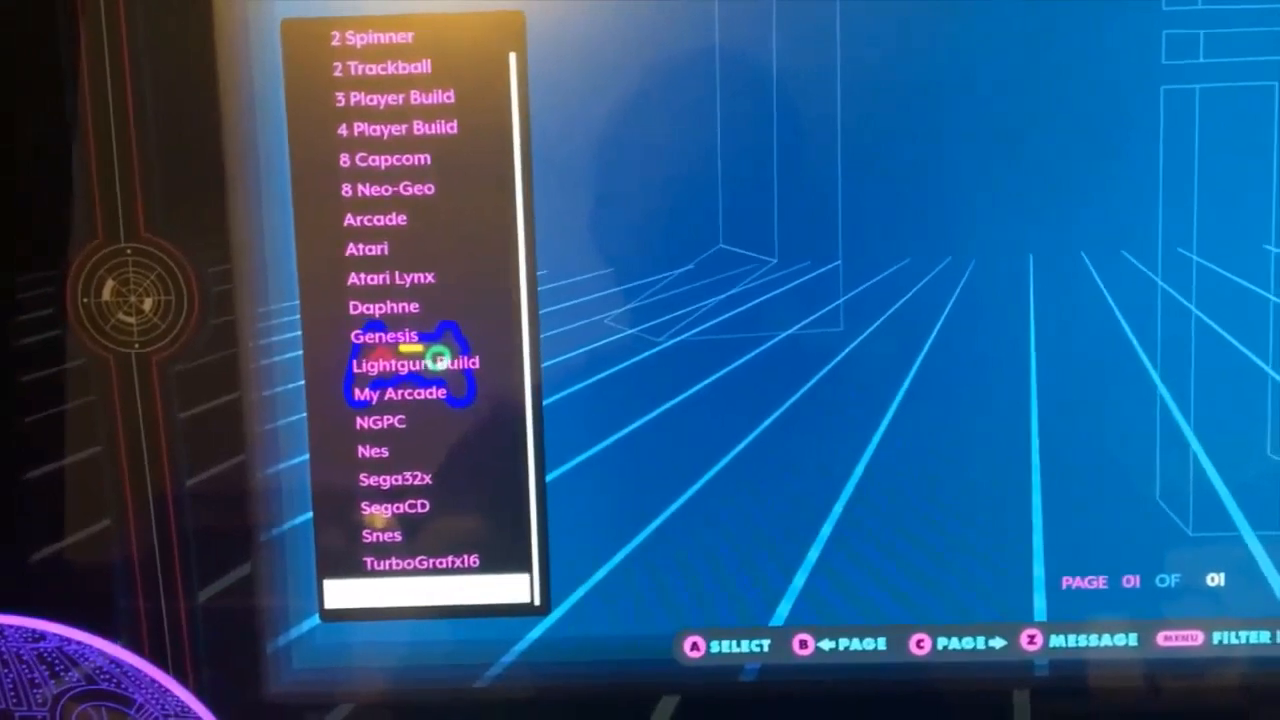
# Move through the game category list up to Arcade and open the Arcade category.
pyautogui.press('Down')
pyautogui.press('Up')
pyautogui.press('Up')
pyautogui.press('Up')
pyautogui.press('Up')
pyautogui.press('Up')
pyautogui.press('Up')
pyautogui.press('Up')
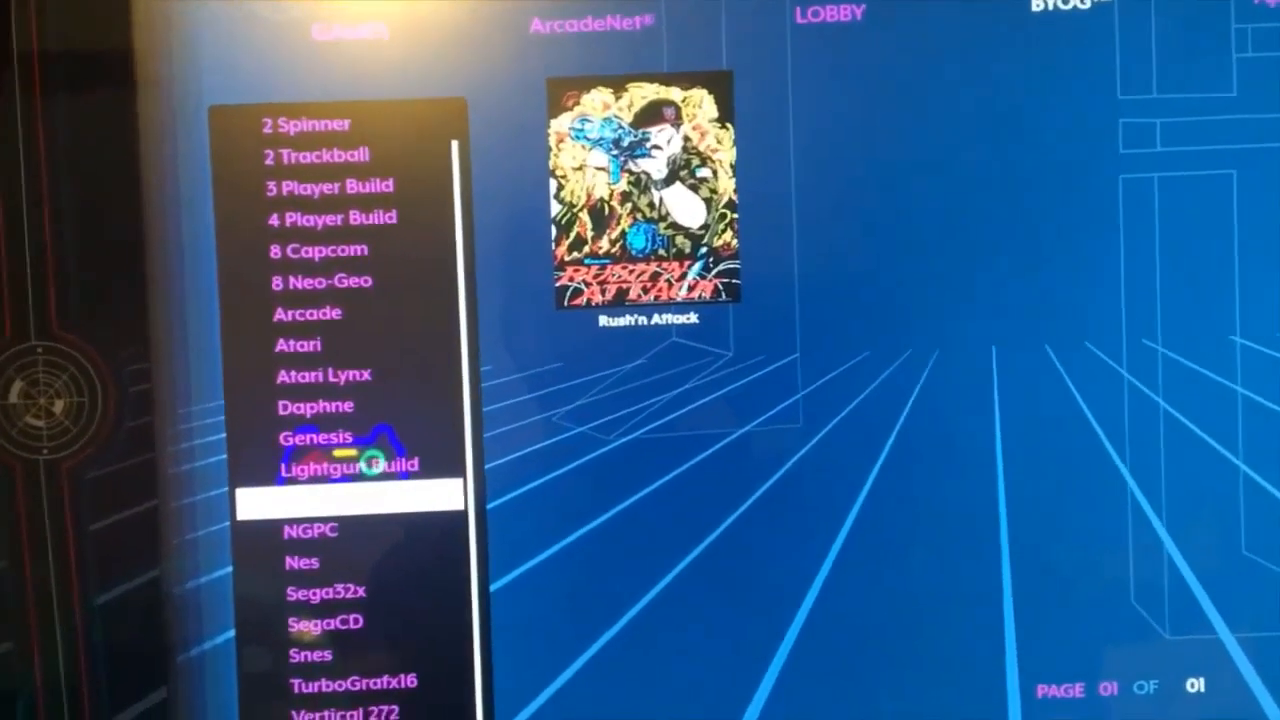
pyautogui.press('Up')
pyautogui.press('Up')
pyautogui.press('Up')
pyautogui.press('Up')
pyautogui.press('Up')
pyautogui.press('Up')
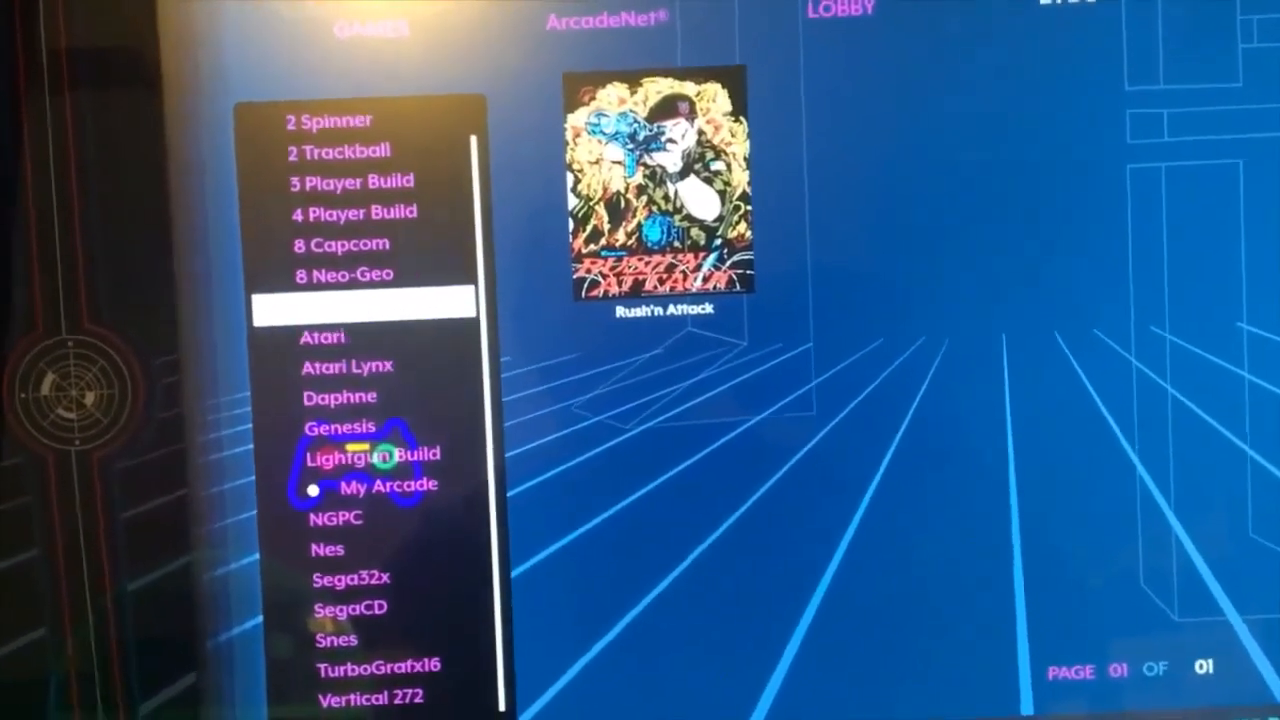
pyautogui.press('Return')
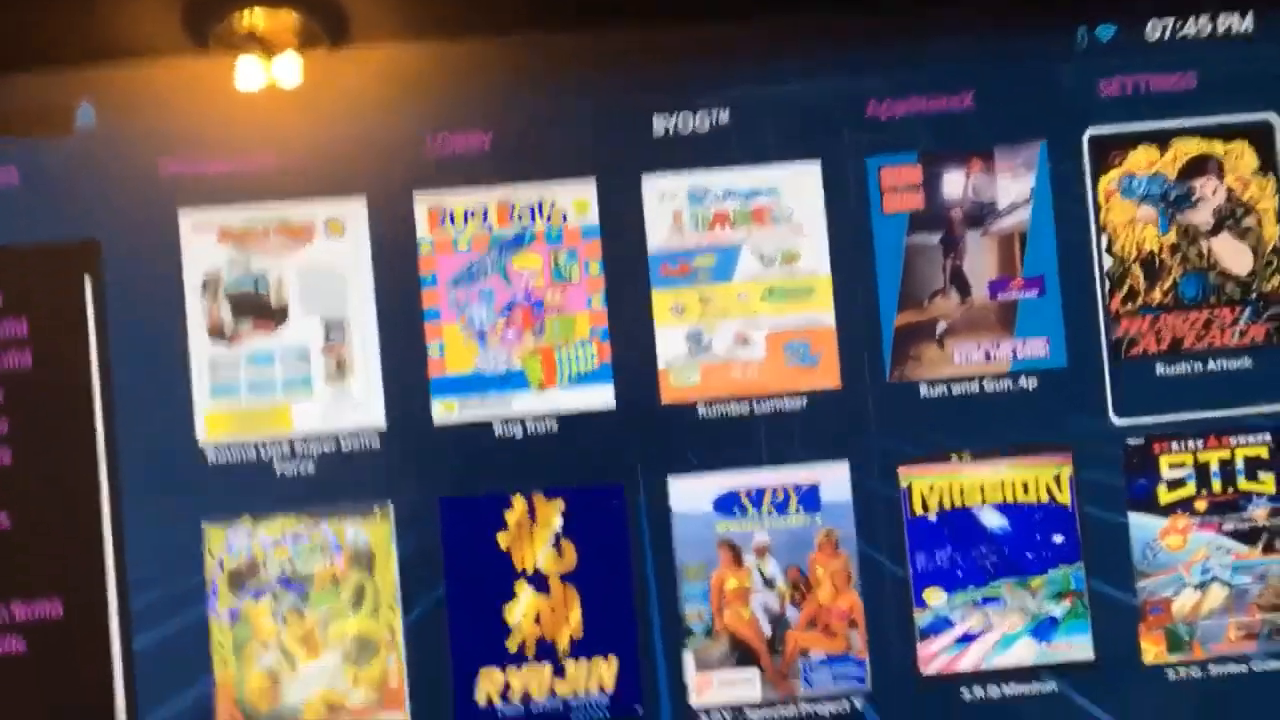
# Launch Rush'n Attack from the Arcade games and start the game.
pyautogui.press('Return')
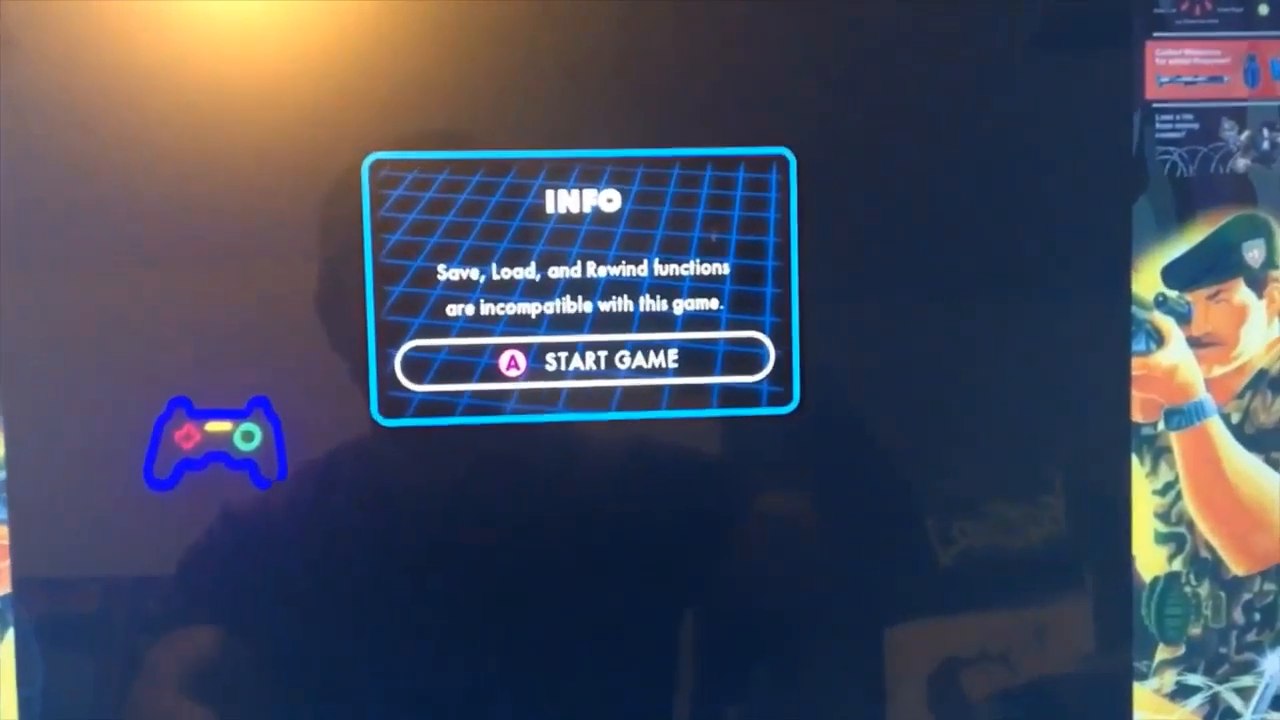
pyautogui.press('Return')
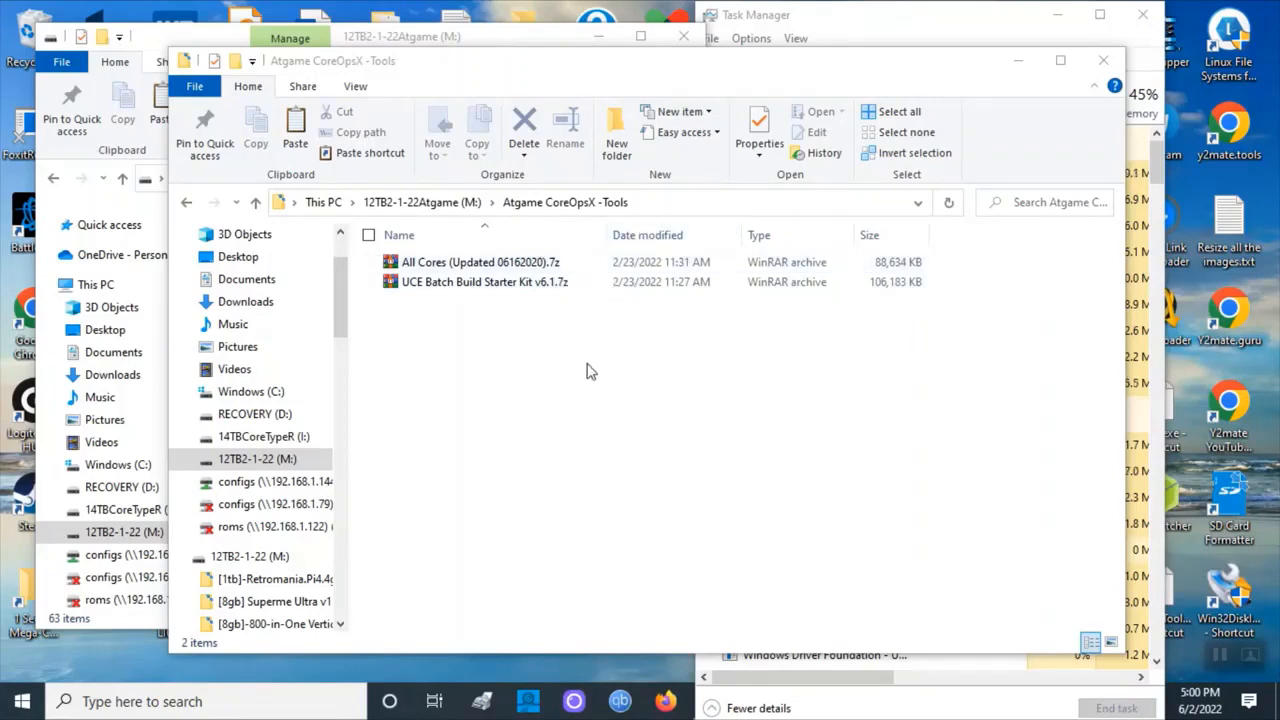
# Extract the UCE Batch Build Starter Kit v6.1.7z archive into the Atgame CoreOpsX -Tools folder.
pyautogui.moveTo(512, 70); pyautogui.dragTo(351, 30)
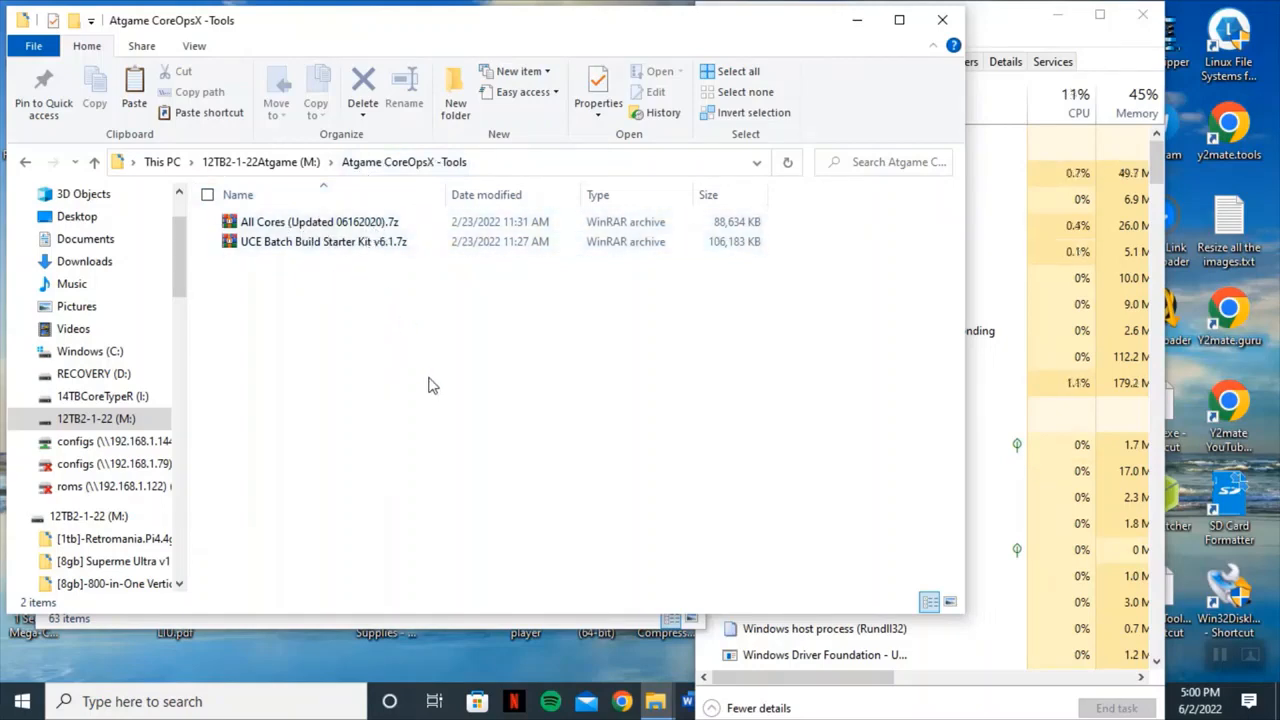
pyautogui.rightClick(355, 248)
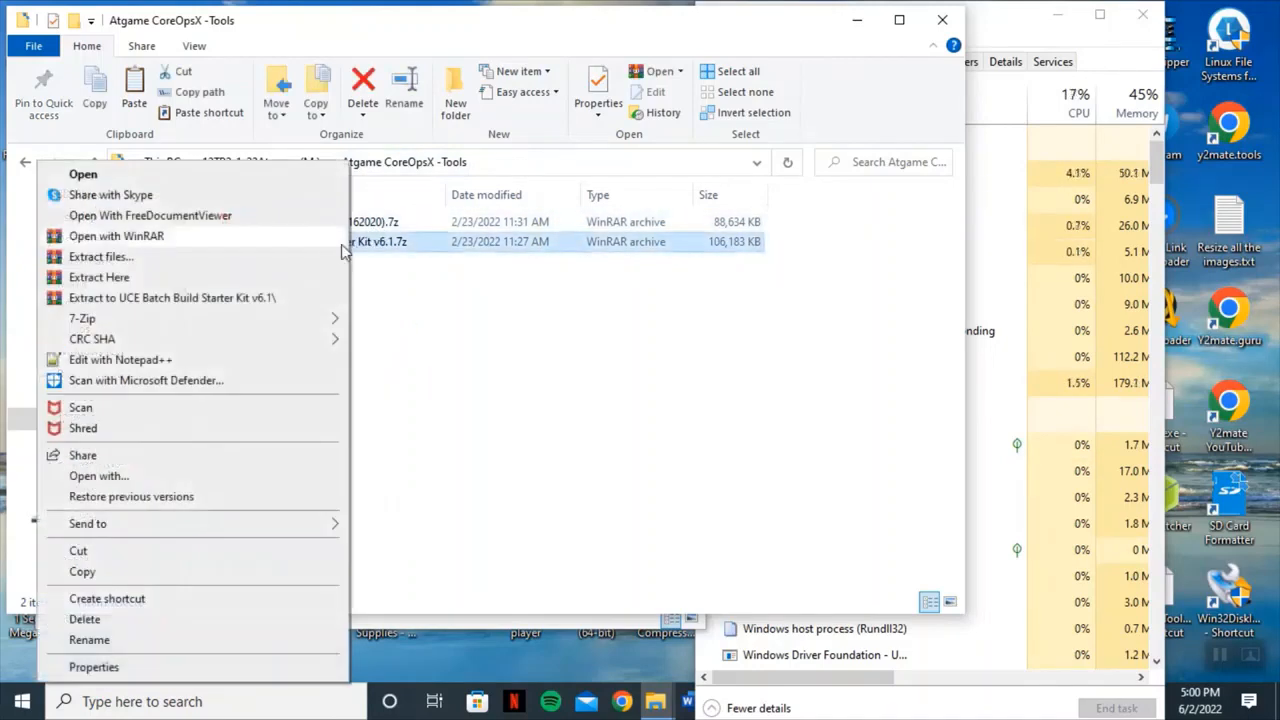
pyautogui.click(290, 280)
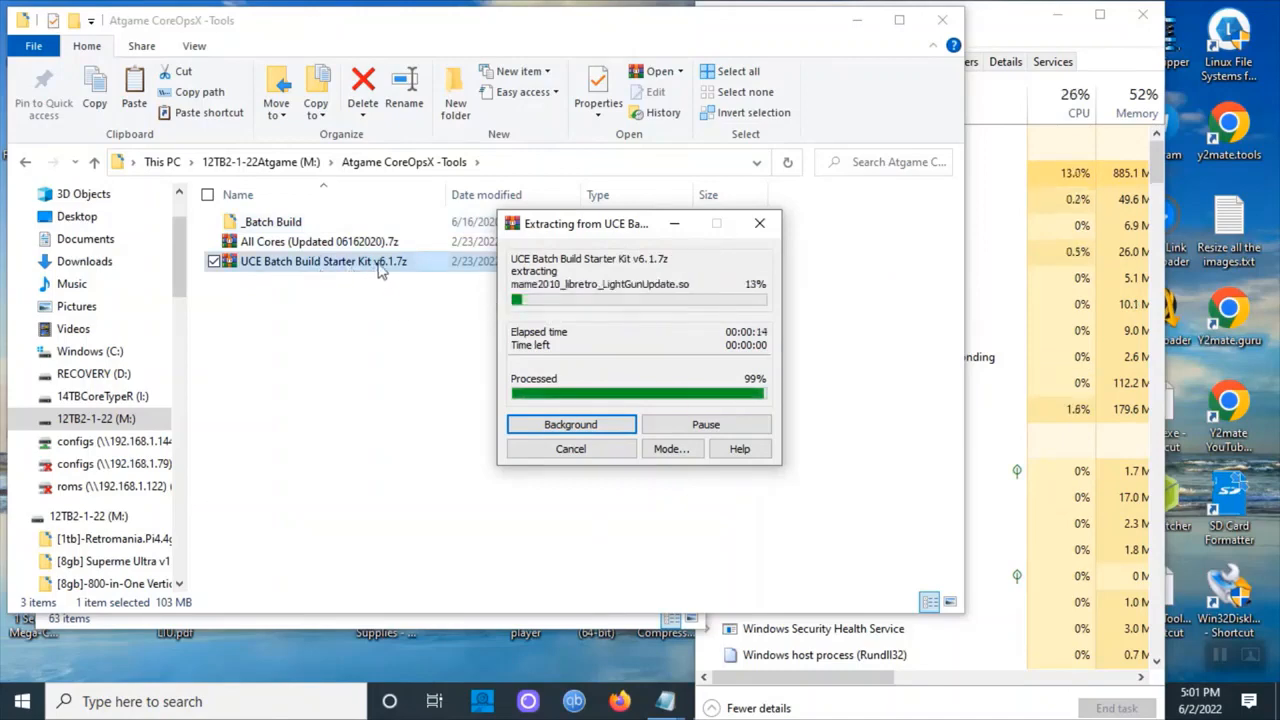
# Browse the extracted _Batch Build folder and its Roms and Emulator subfolders.
pyautogui.click(258, 242)
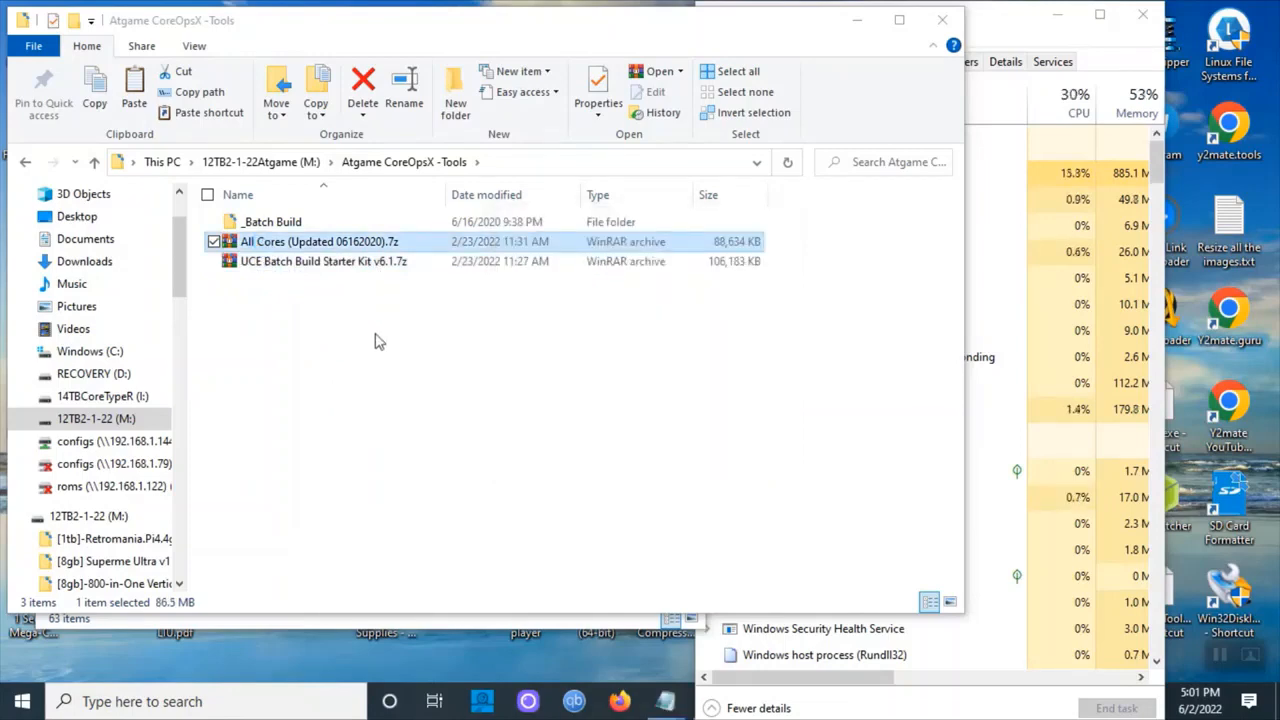
pyautogui.doubleClick(272, 222)
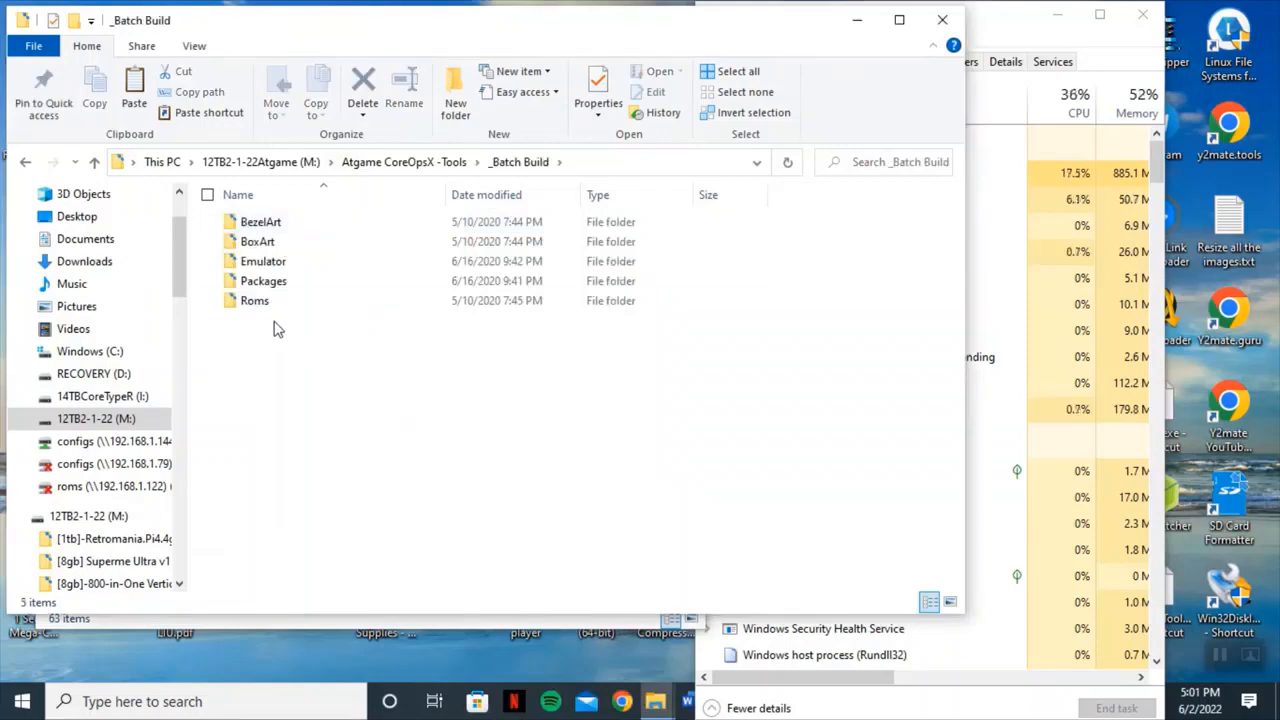
pyautogui.click(256, 304)
pyautogui.doubleClick(256, 304)
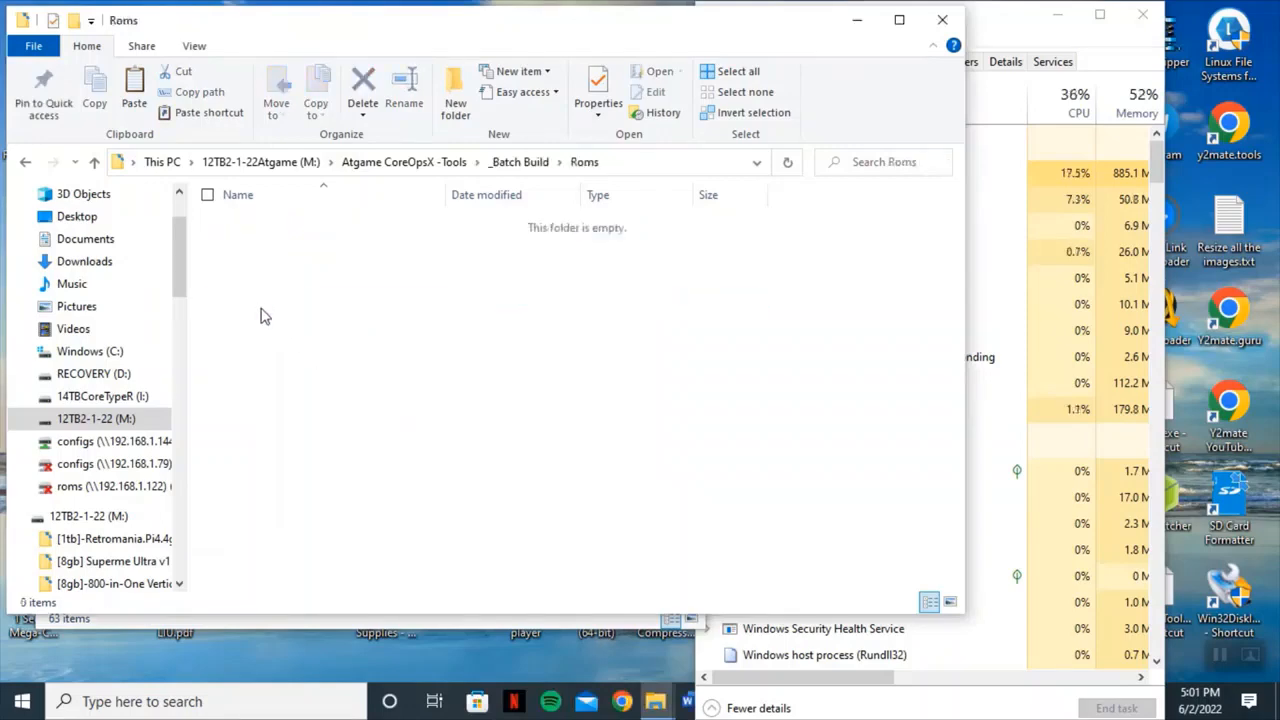
pyautogui.click(94, 161)
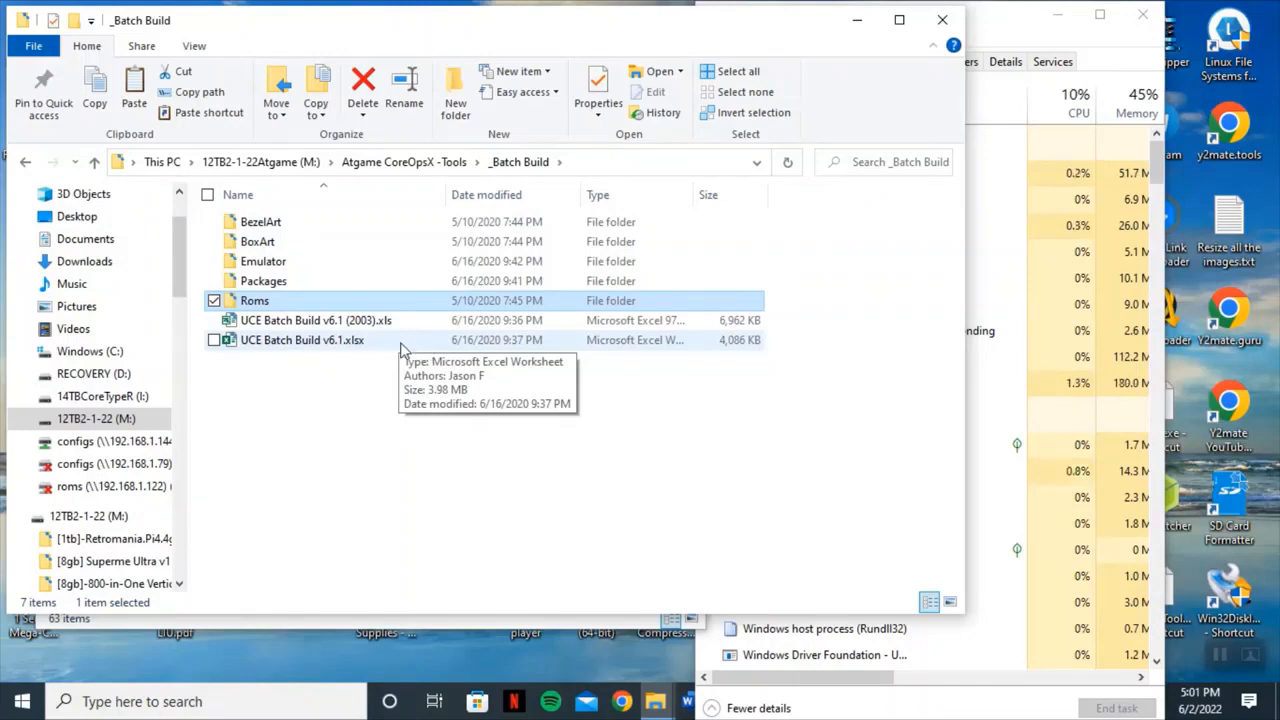
pyautogui.click(265, 262)
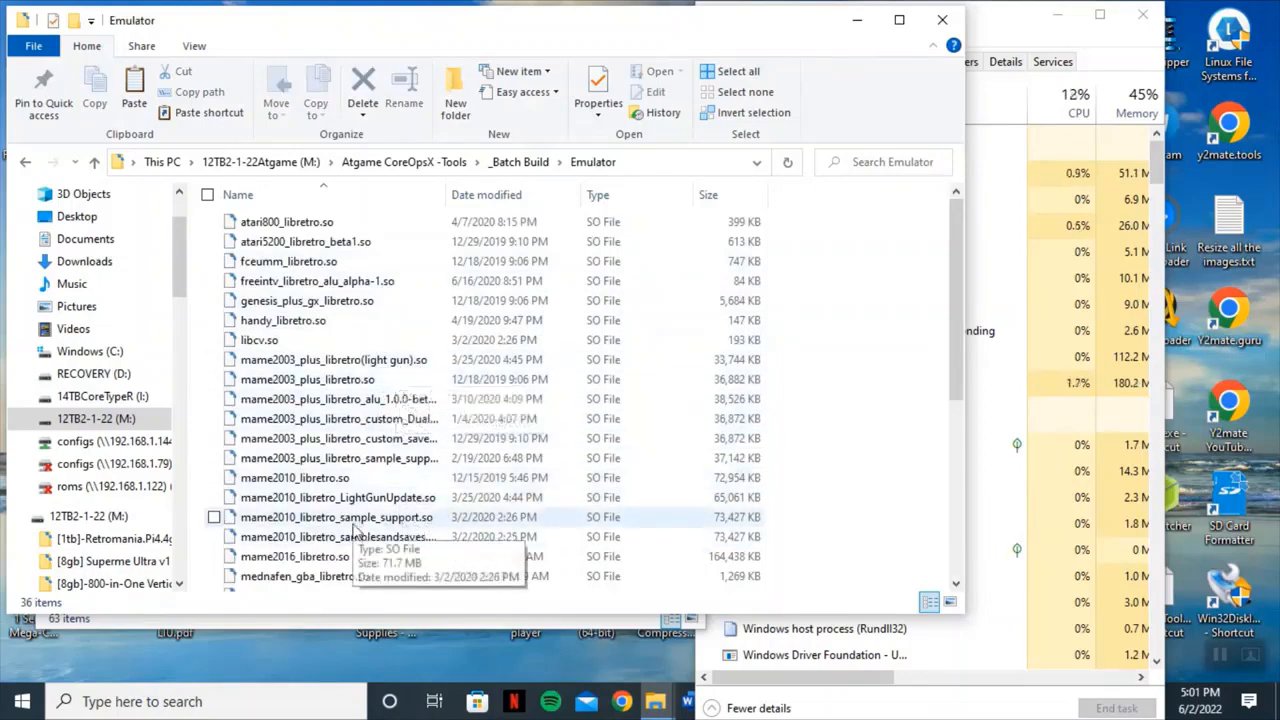
pyautogui.click(302, 541)
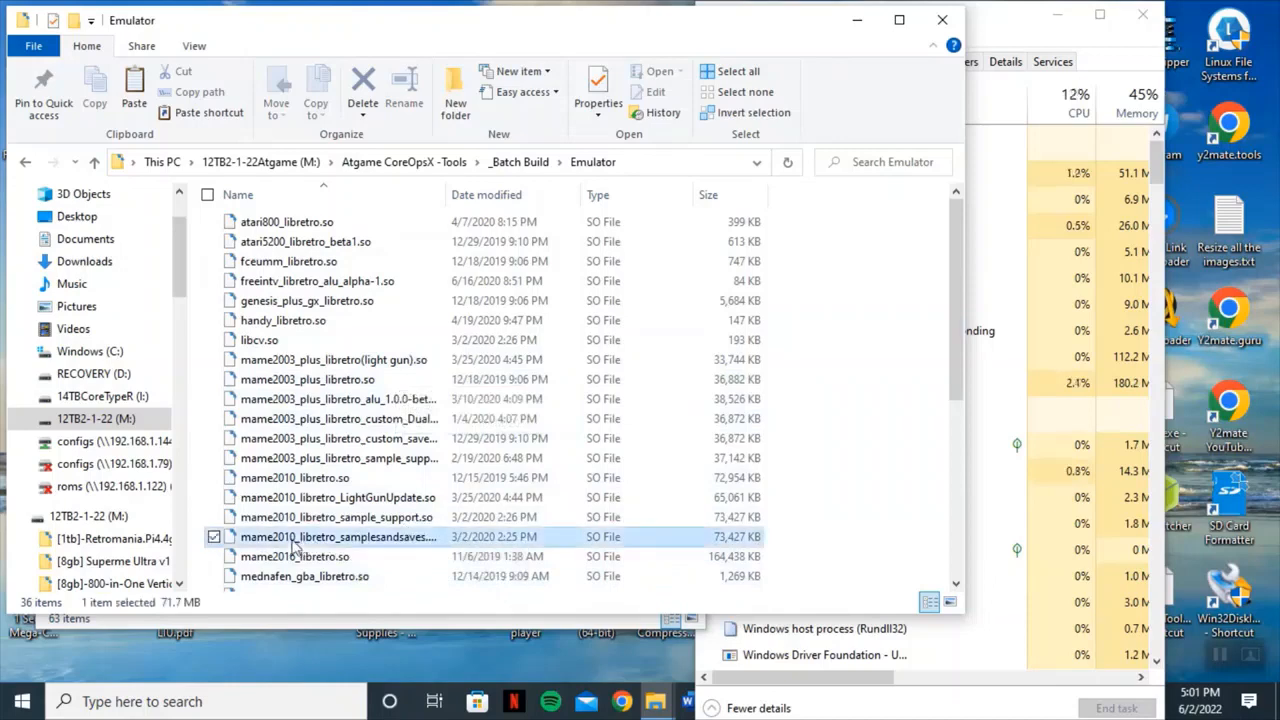
pyautogui.click(383, 518)
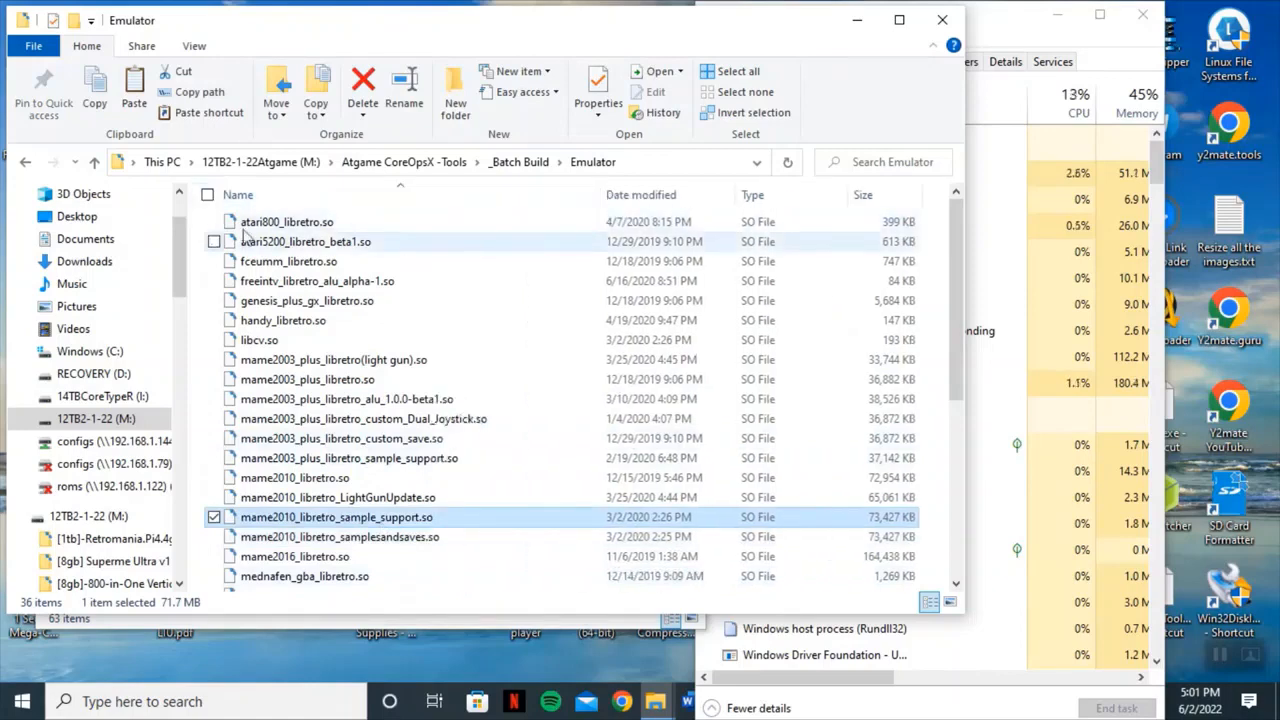
pyautogui.click(94, 162)
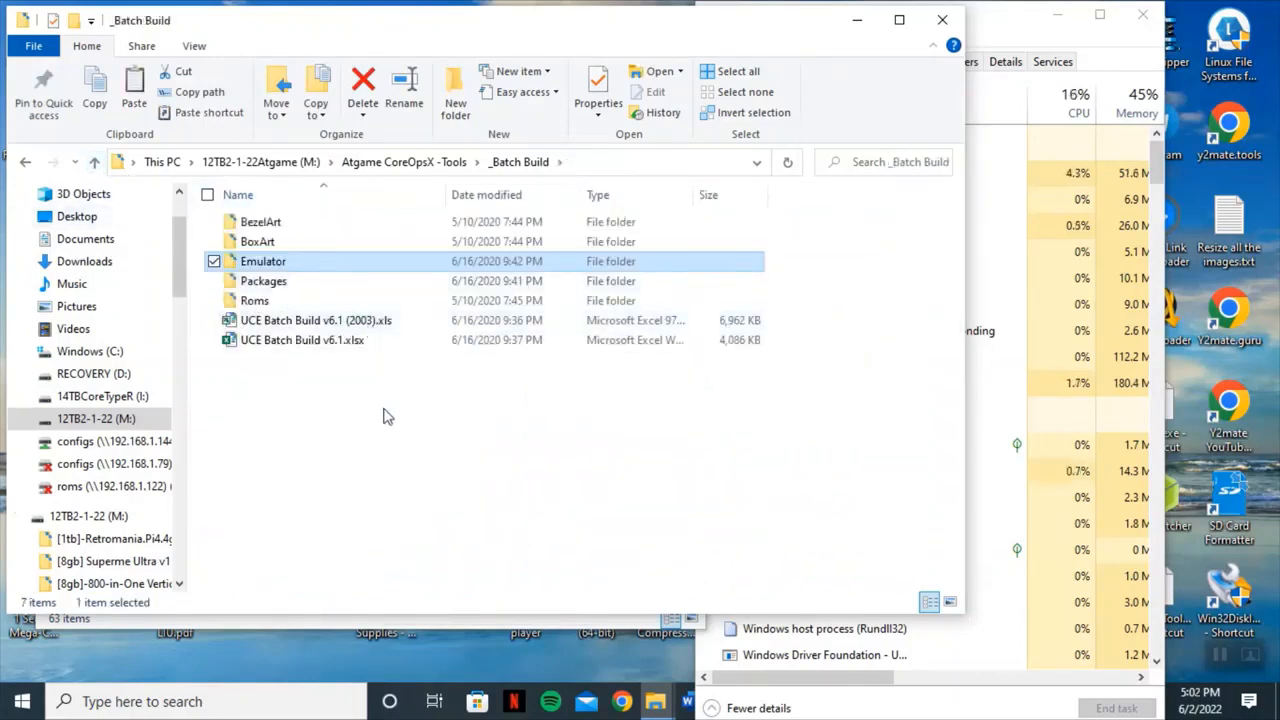
pyautogui.click(94, 162)
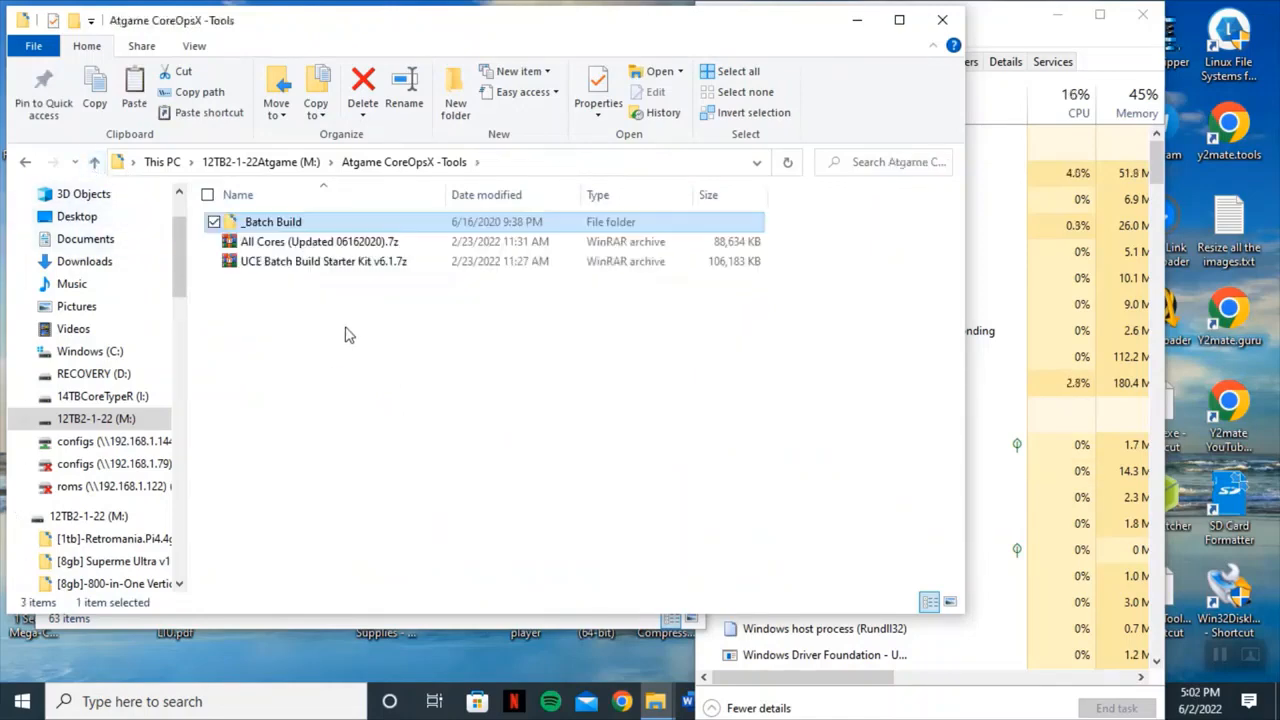
# Extract the All Cores (Updated 06162020).7z archive into the same folder and open the resulting Emulator folder.
pyautogui.rightClick(380, 250)
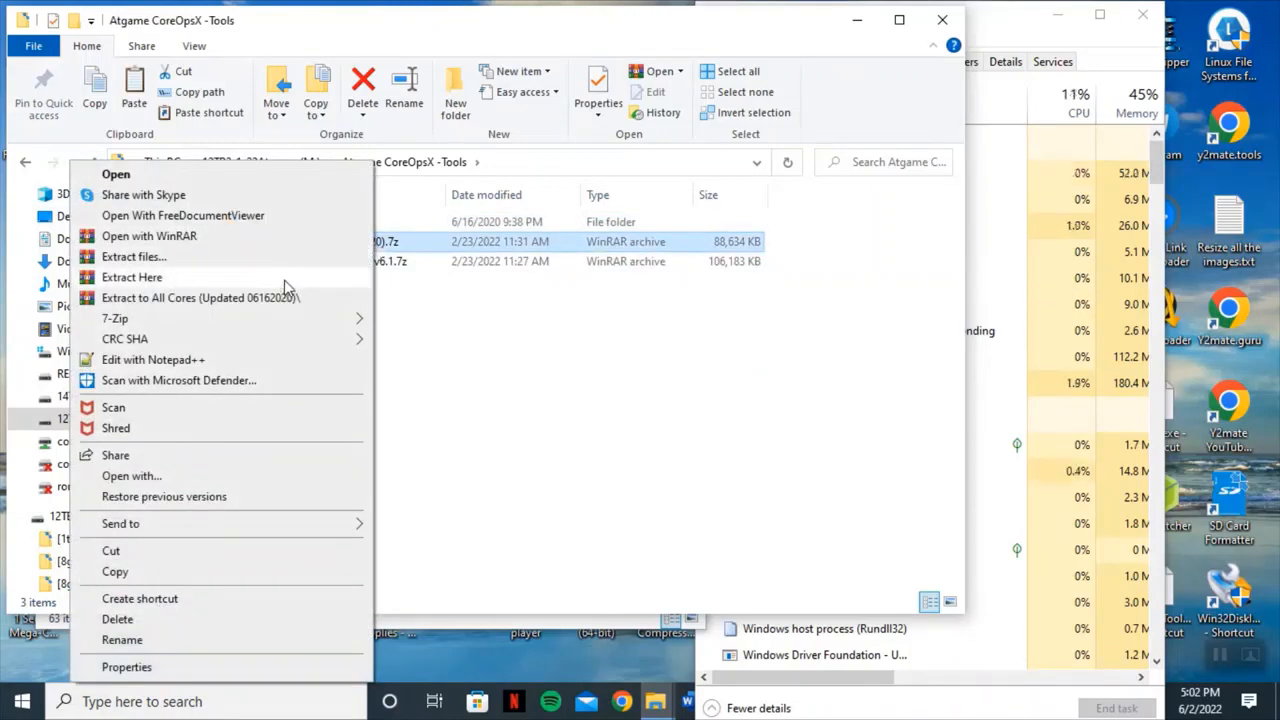
pyautogui.click(284, 279)
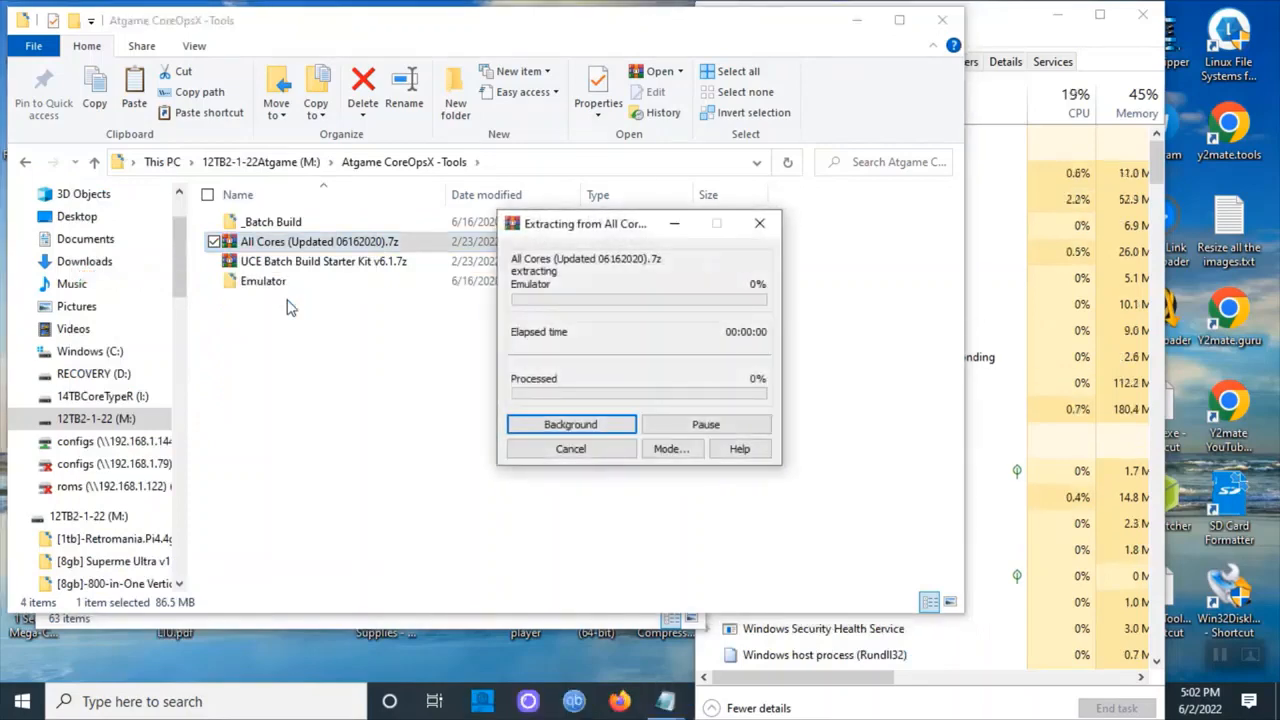
pyautogui.doubleClick(263, 244)
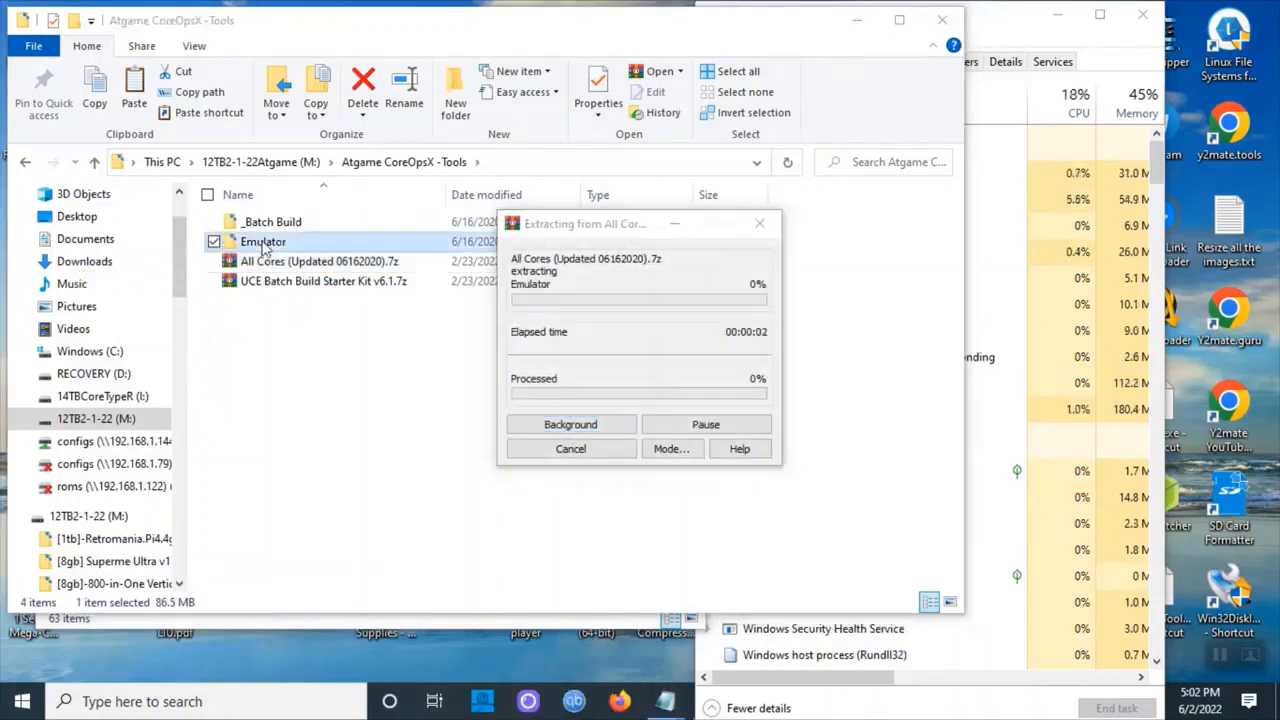
pyautogui.click(93, 163)
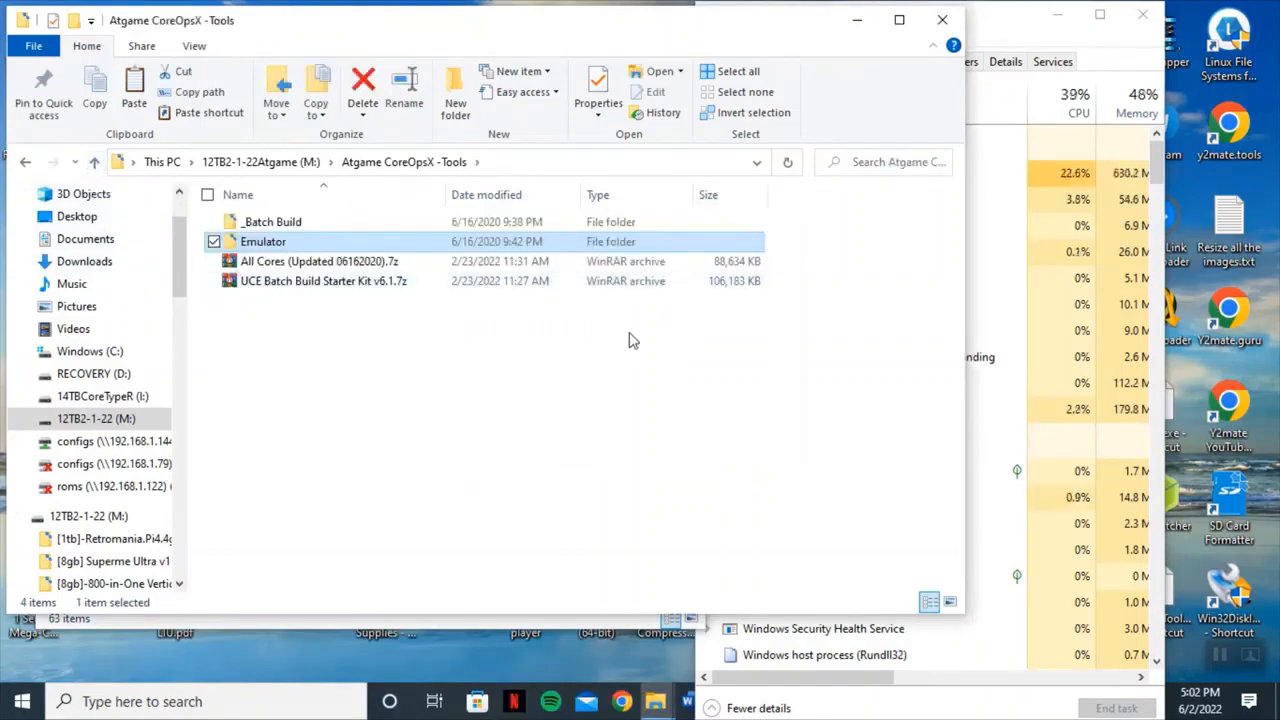
# Navigate to the By Johnny Liu folder inside Atgames Add-On tools on the 12TB2-1-22Atgame drive.
pyautogui.moveTo(964, 341); pyautogui.dragTo(624, 346)
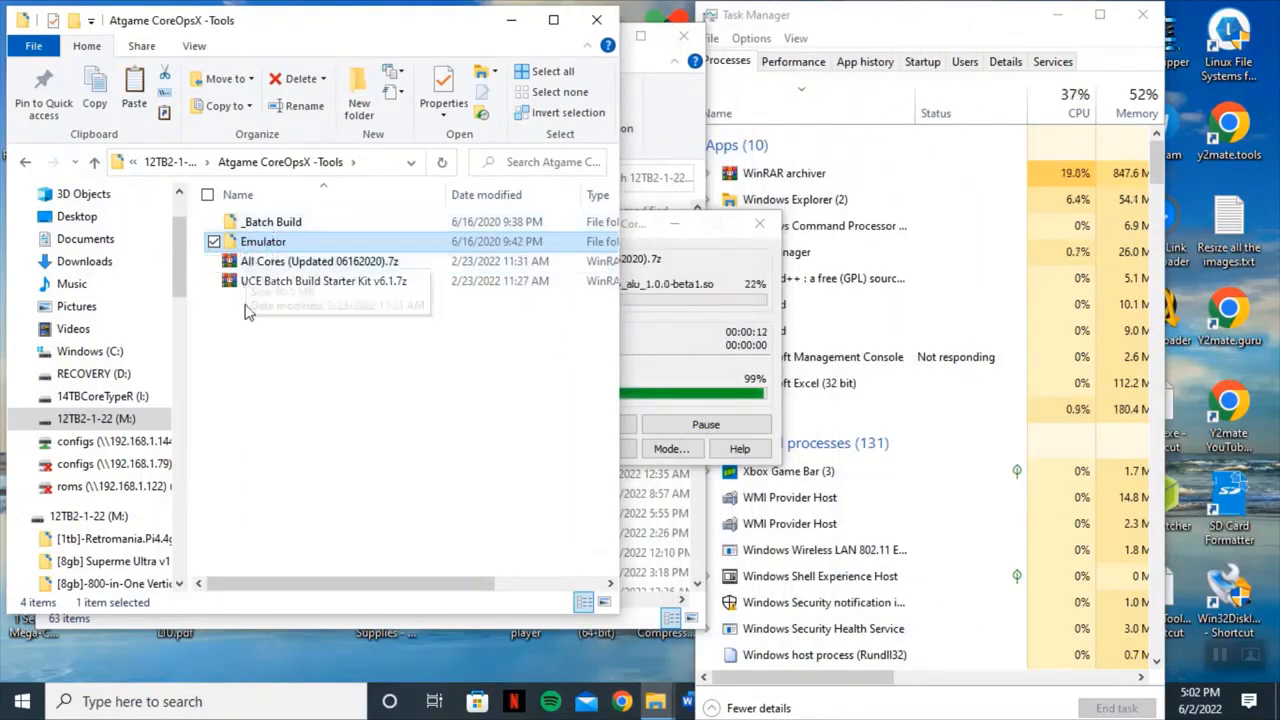
pyautogui.doubleClick(262, 223)
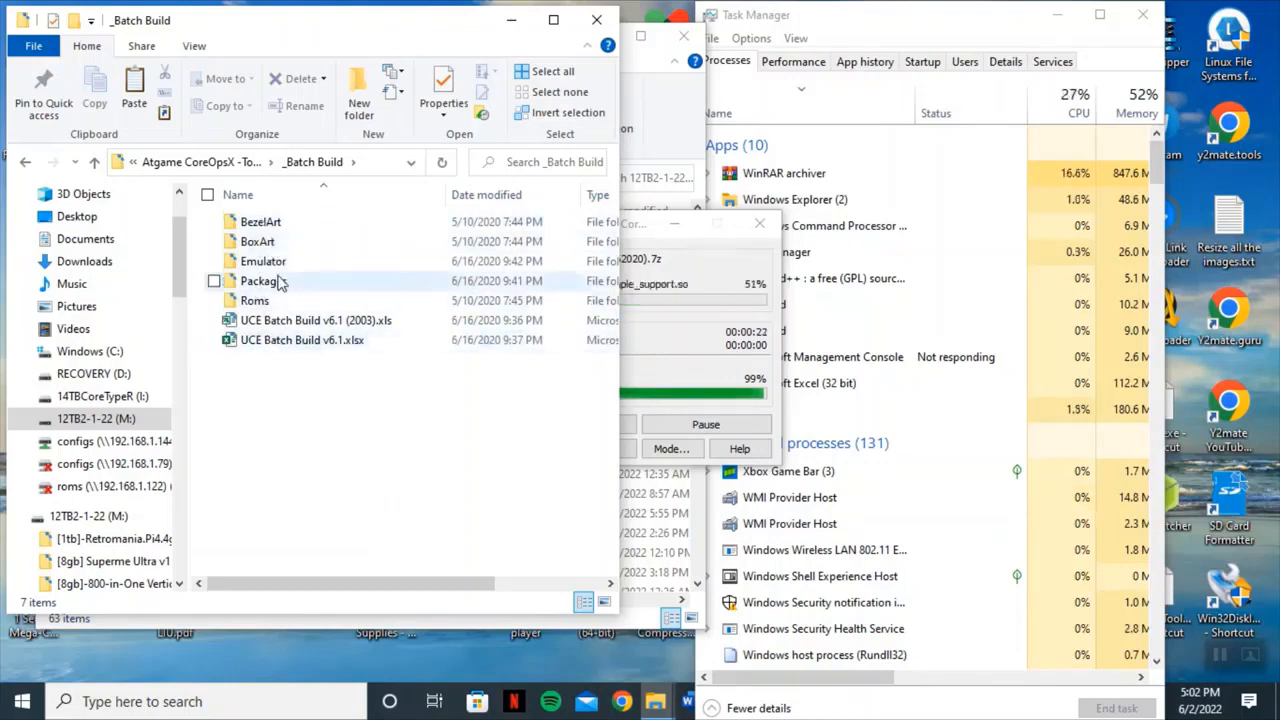
pyautogui.click(94, 162)
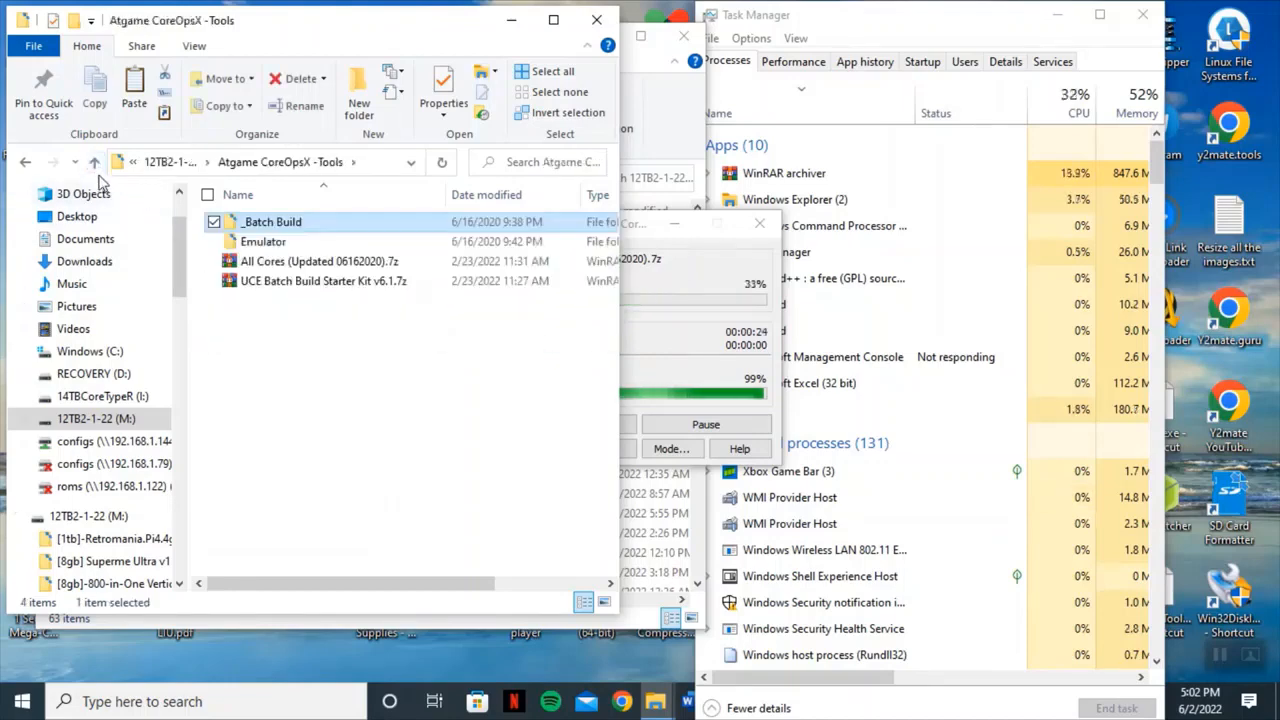
pyautogui.click(94, 162)
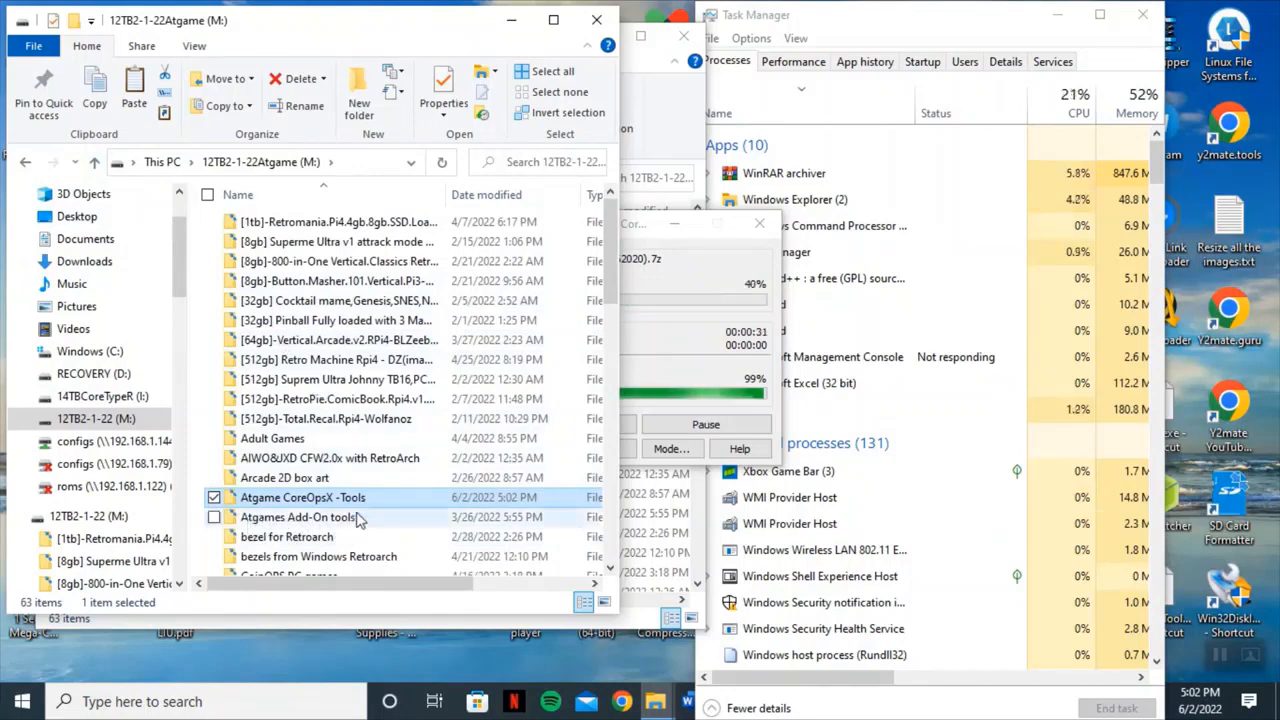
pyautogui.click(340, 527)
pyautogui.doubleClick(340, 527)
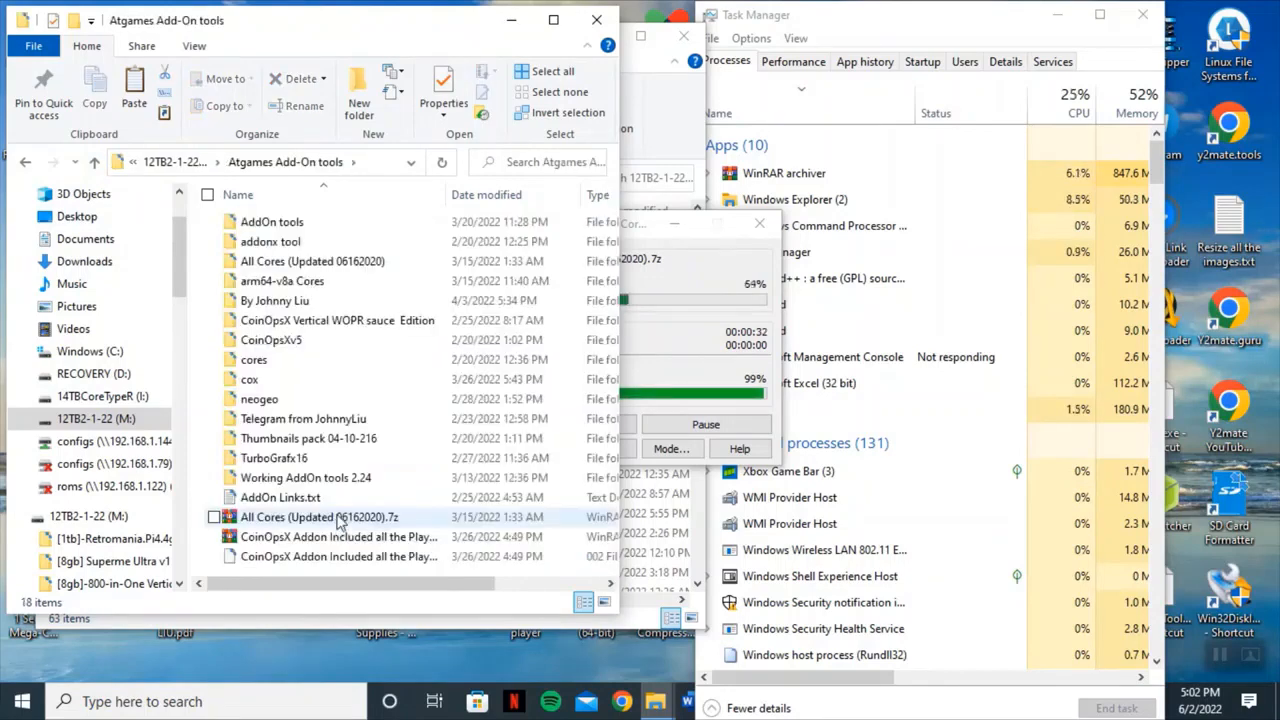
pyautogui.doubleClick(300, 297)
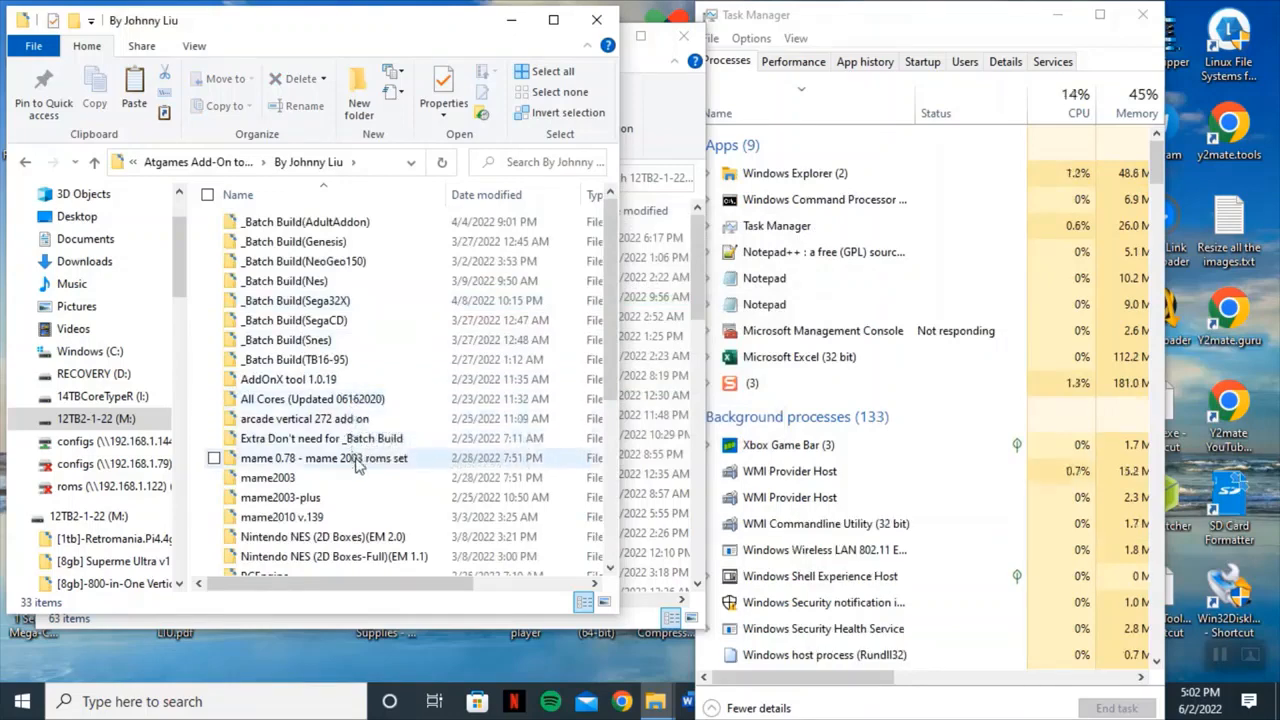
pyautogui.scroll(-4, 360, 465)
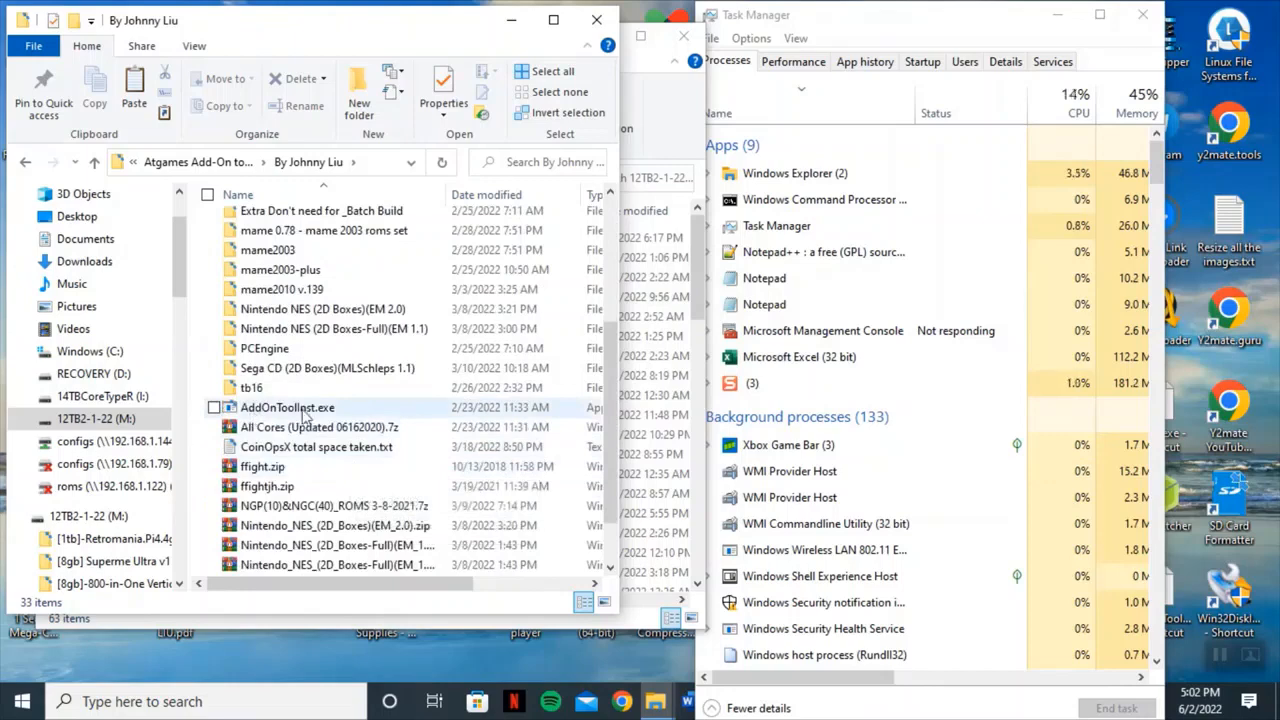
pyautogui.click(304, 412)
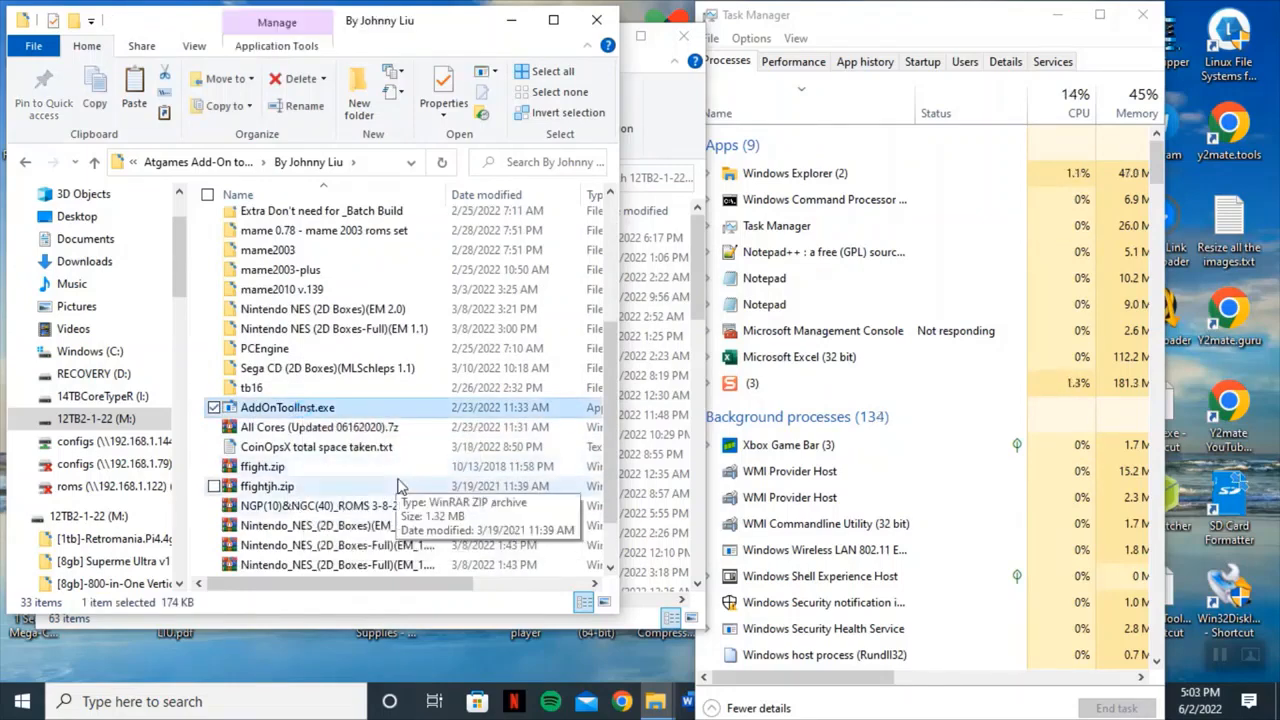
pyautogui.scroll(-1, 400, 487)
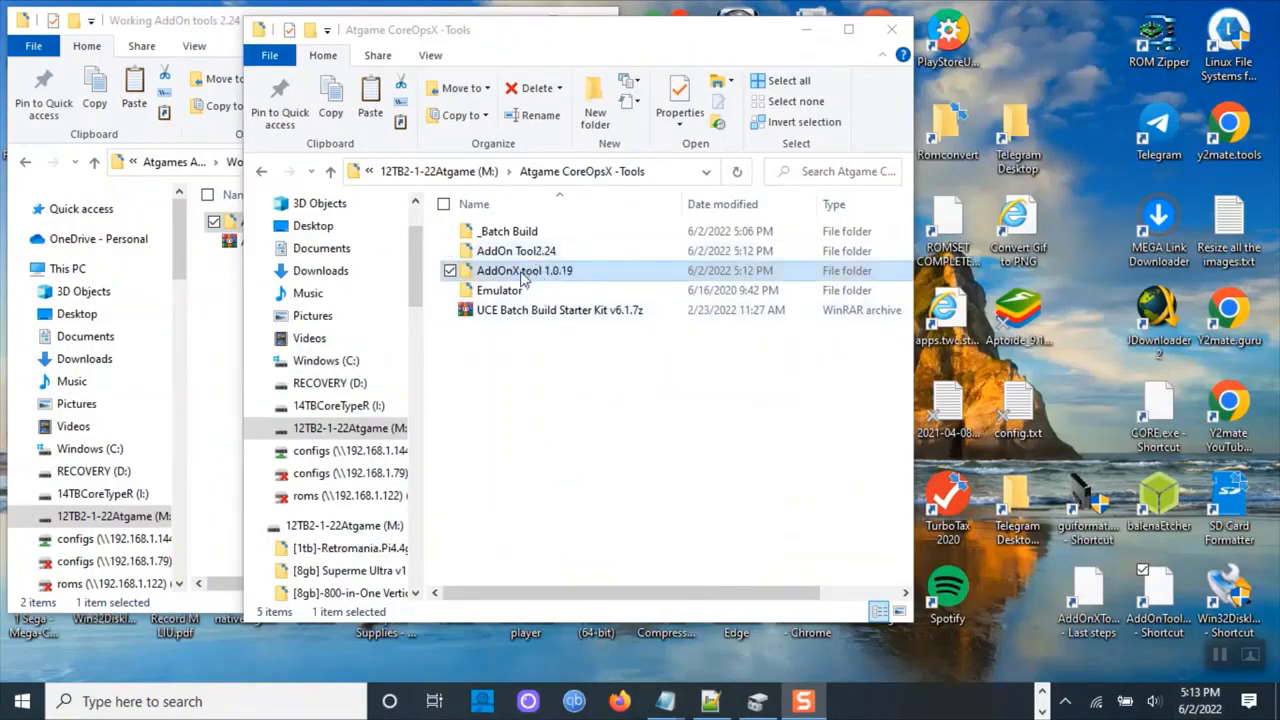
# Open the AddOnX tool 1.0.19 folder and launch AddOnX Tool 1.0.19.
pyautogui.click(590, 277)
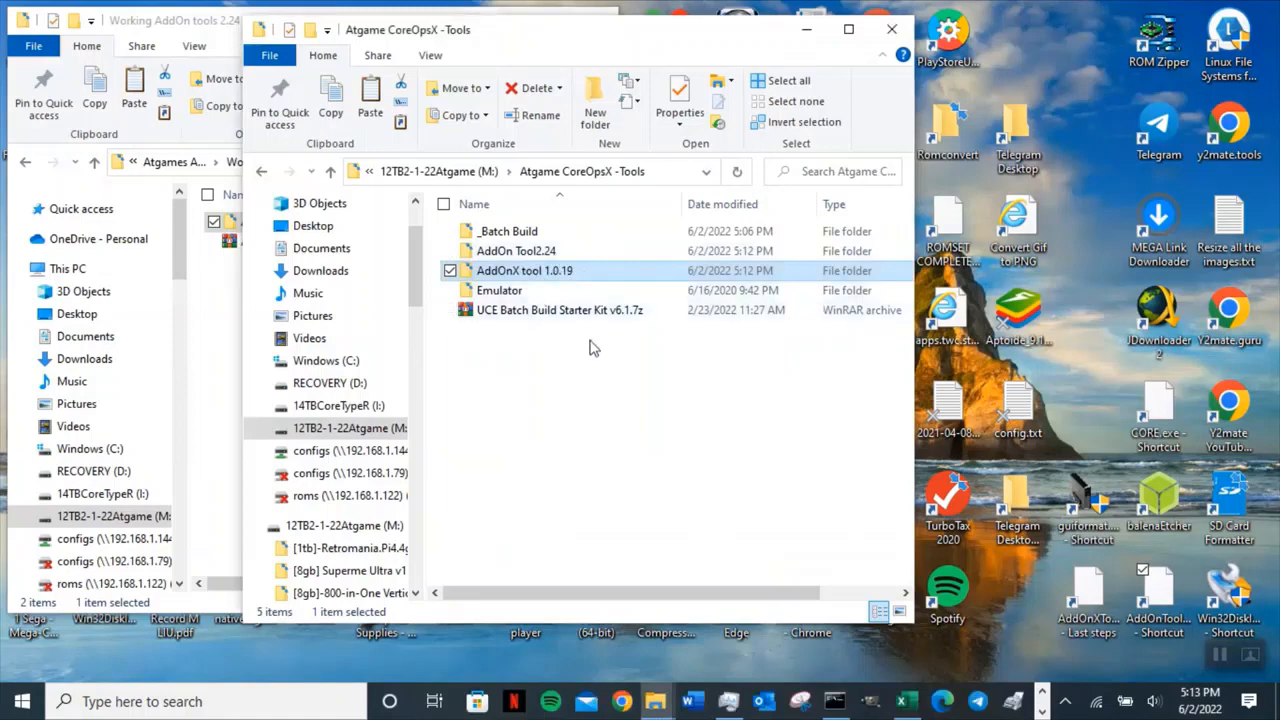
pyautogui.doubleClick(590, 277)
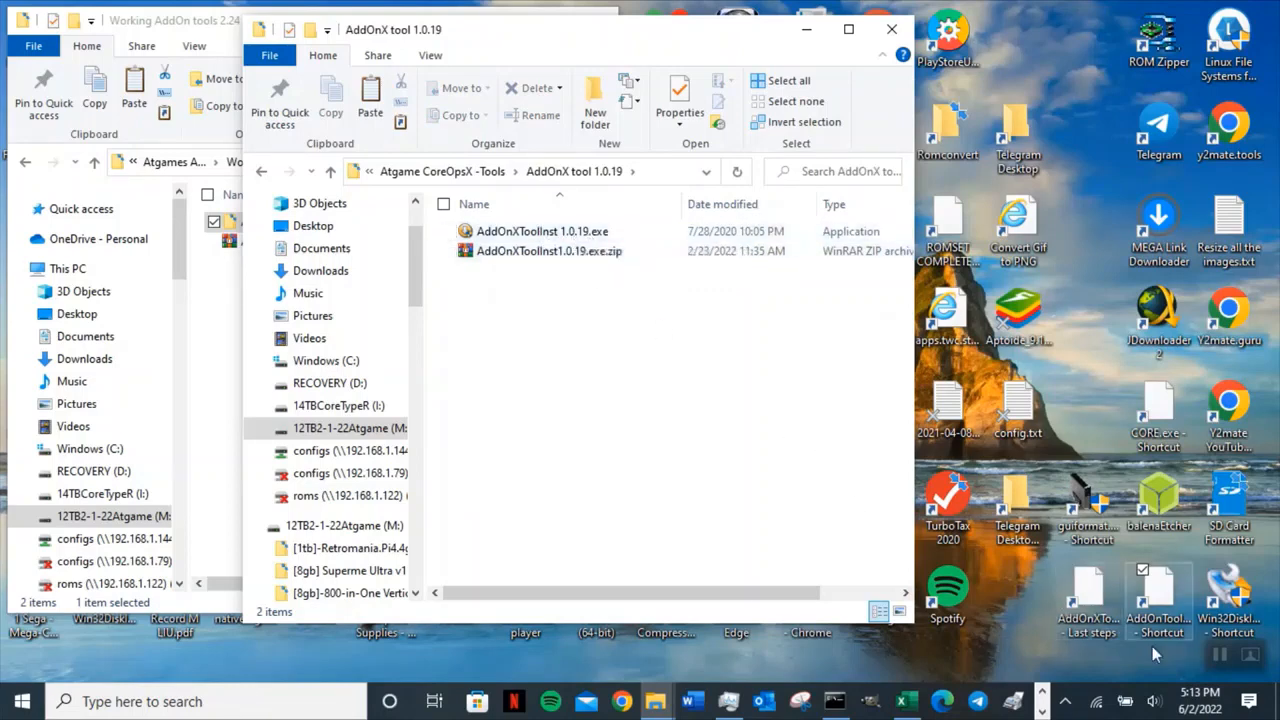
pyautogui.doubleClick(1080, 600)
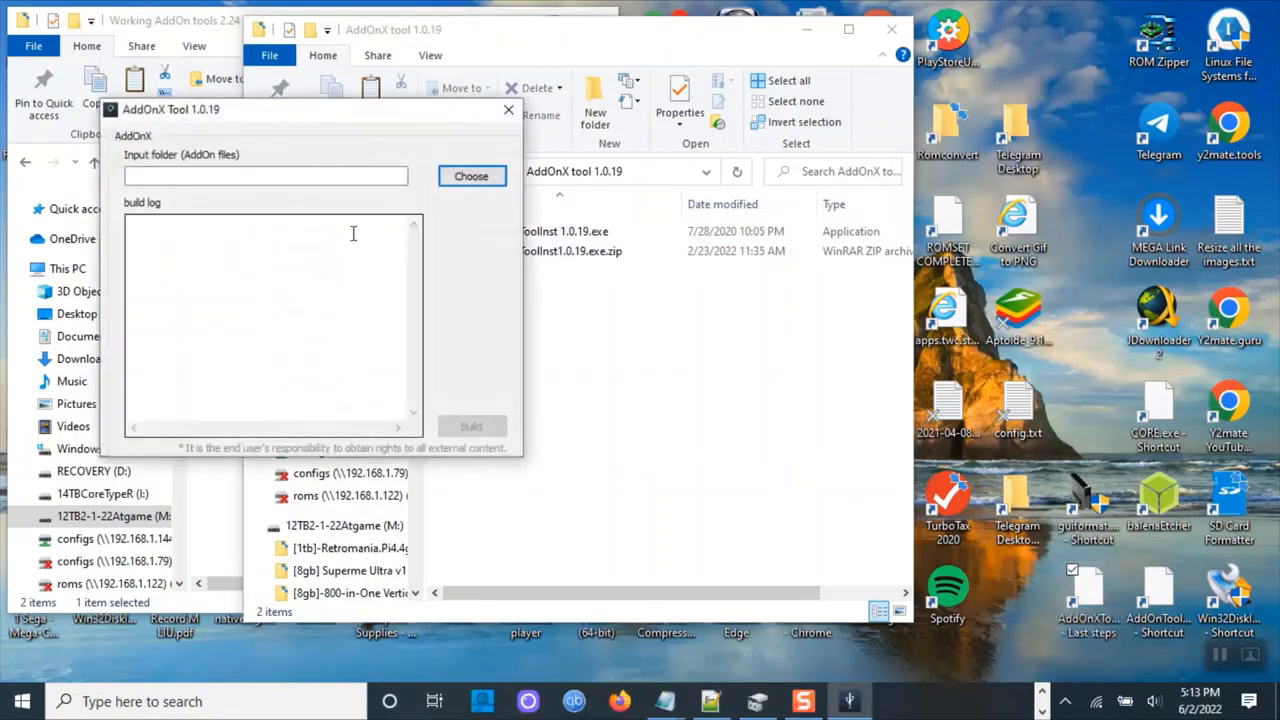
# Close the AddOnX Tool window without choosing an input folder.
pyautogui.click(309, 177)
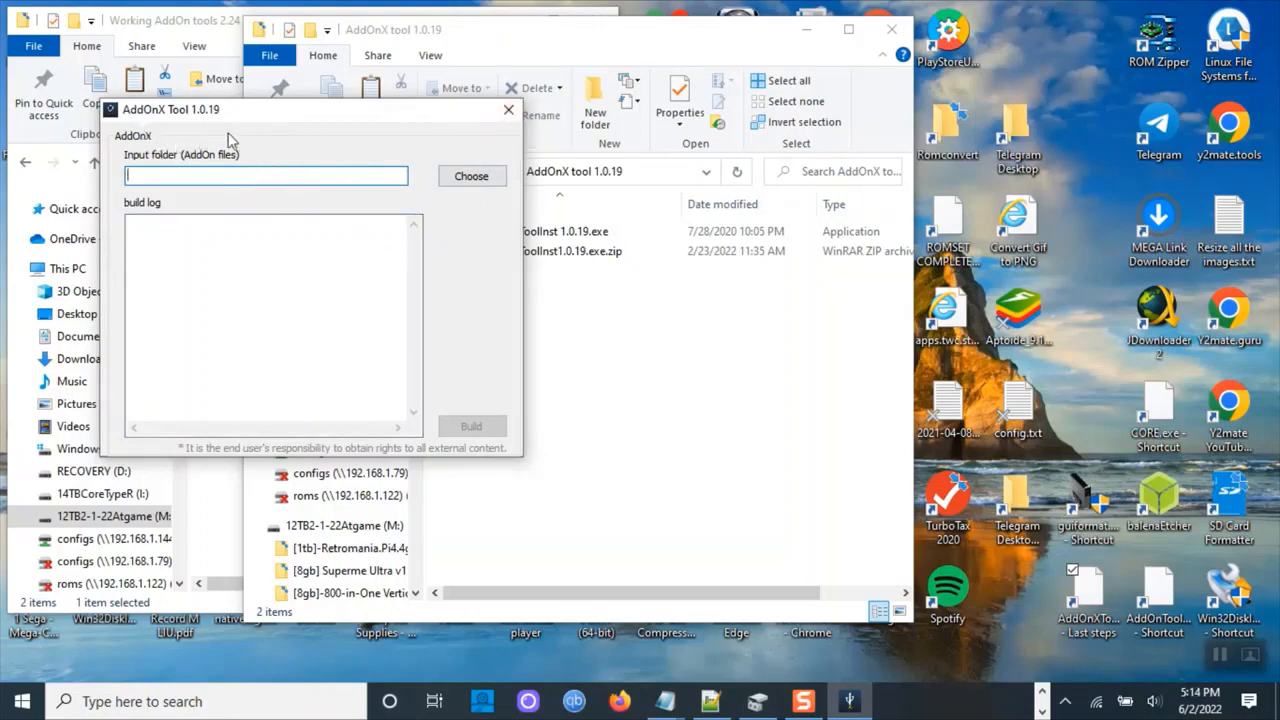
pyautogui.click(508, 110)
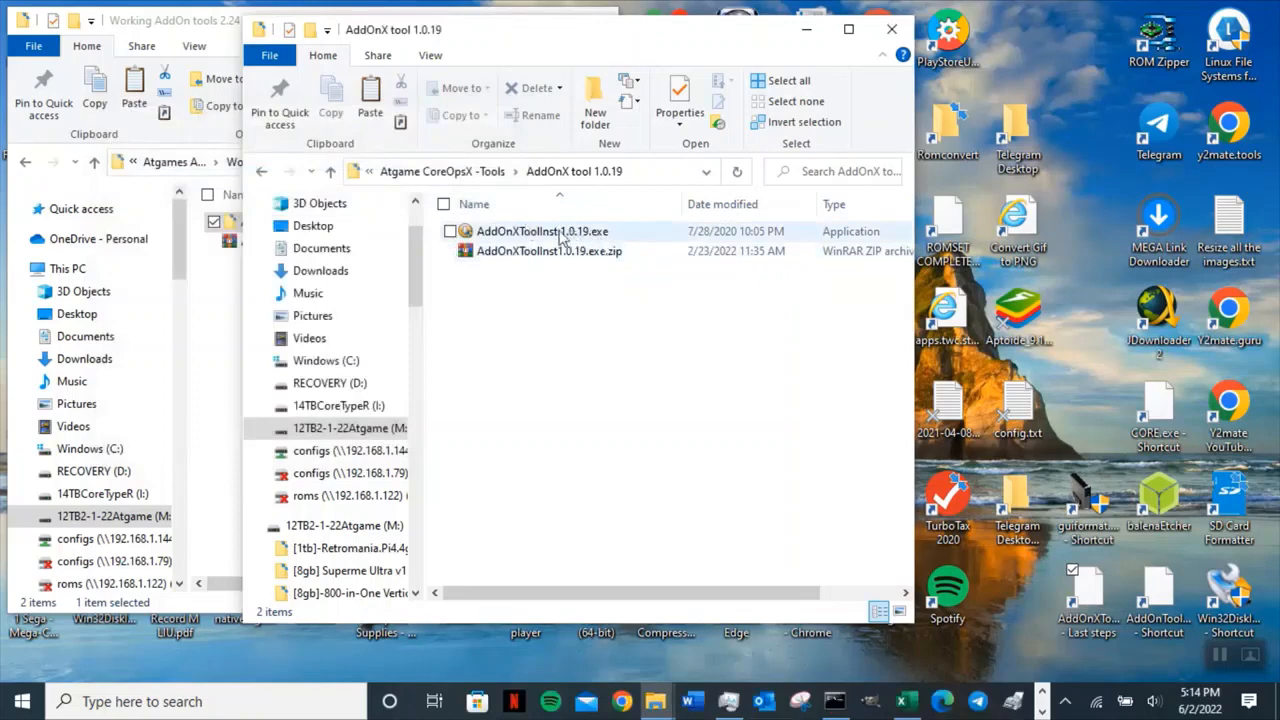
# Go back up to Atgame CoreOpsX -Tools, open the AddOn Tool2.24 folder and launch AddOnTool.exe.
pyautogui.click(330, 172)
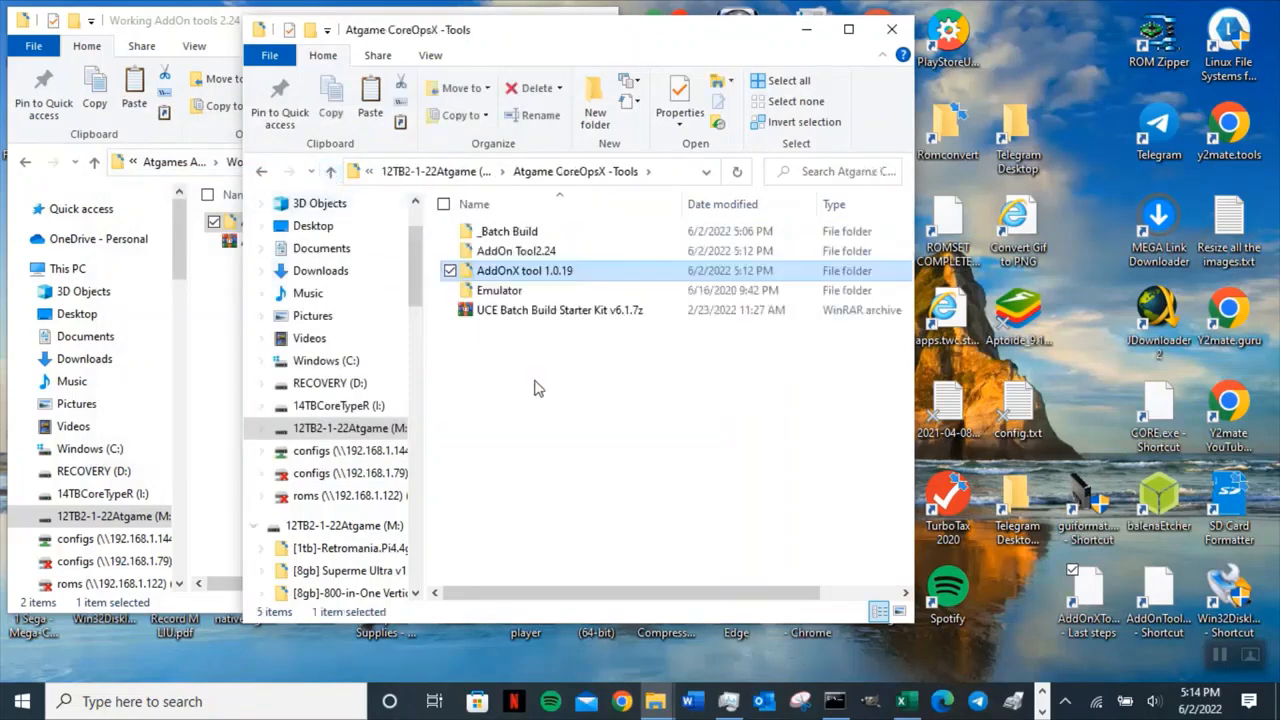
pyautogui.doubleClick(563, 255)
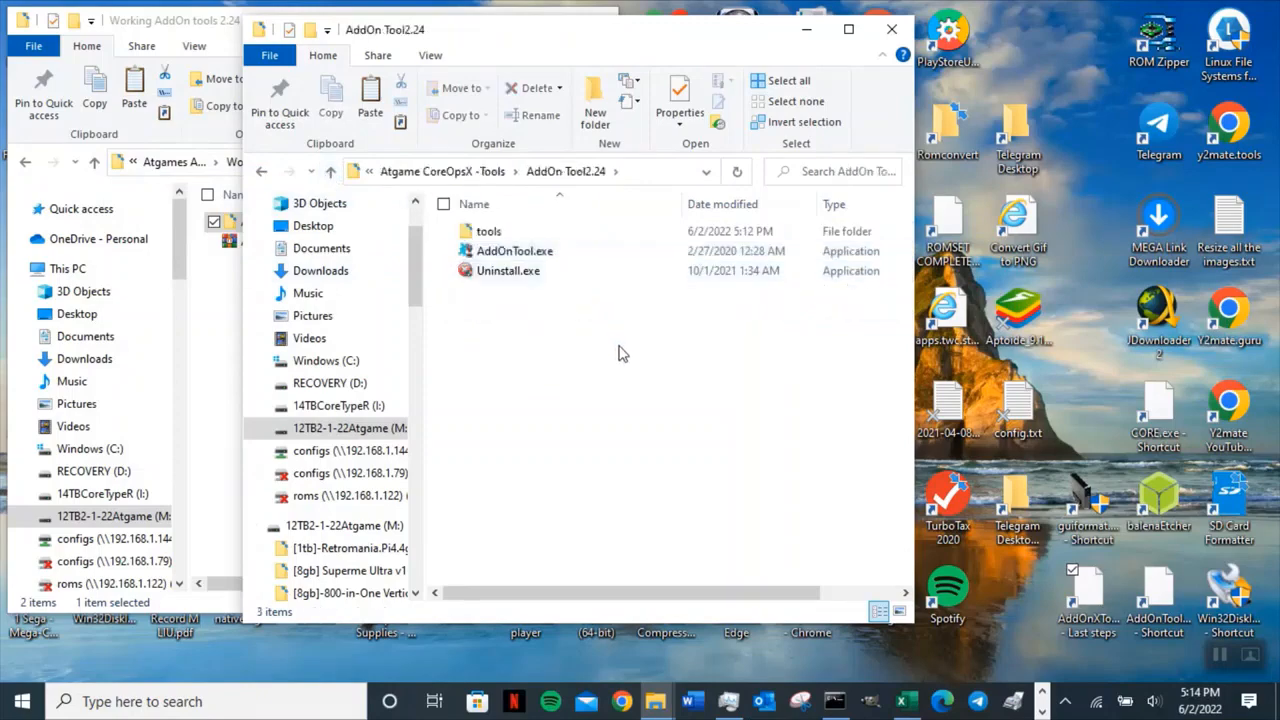
pyautogui.doubleClick(566, 254)
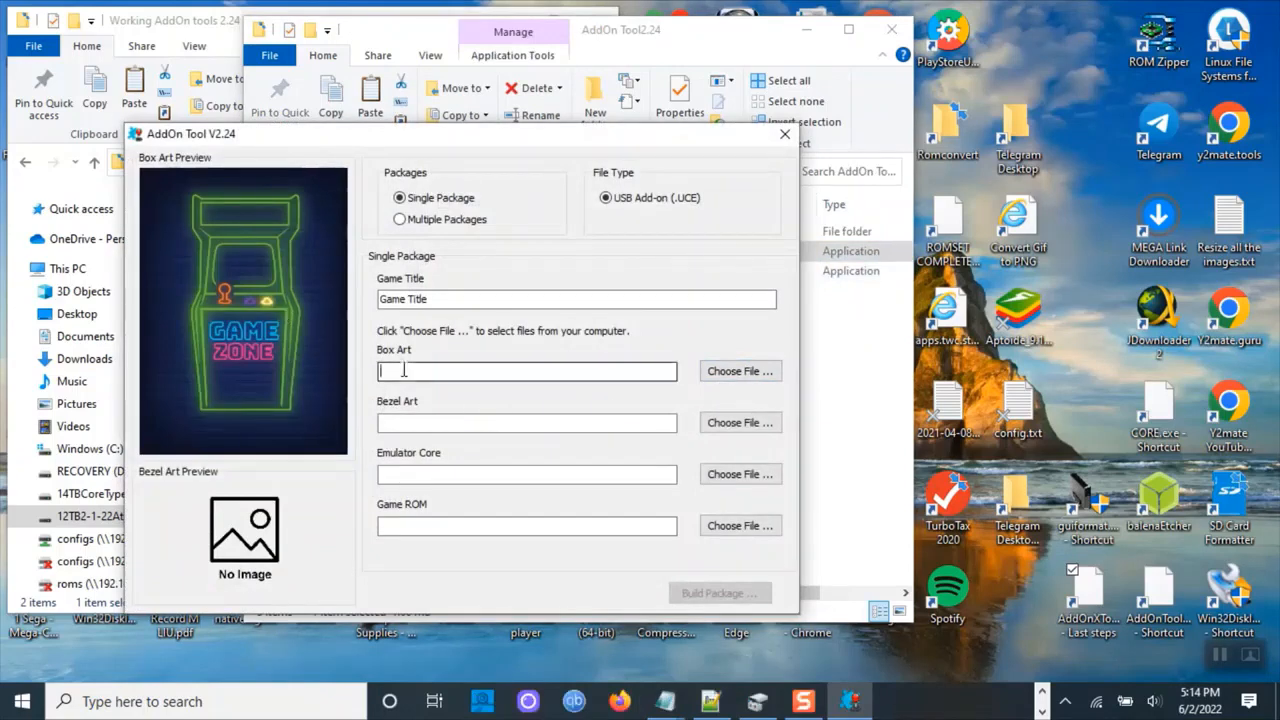
# Look over the Bezel Art and Emulator Core fields of AddOn Tool V2.24, then close the tool.
pyautogui.click(420, 424)
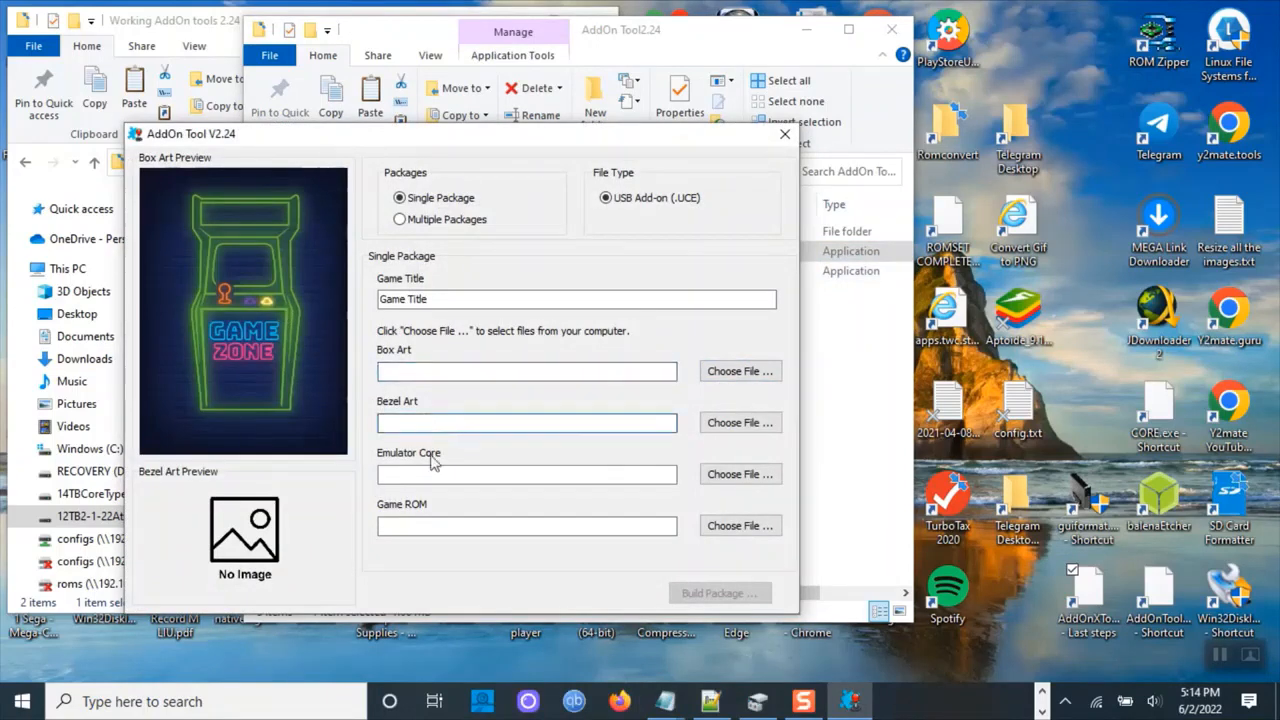
pyautogui.click(432, 474)
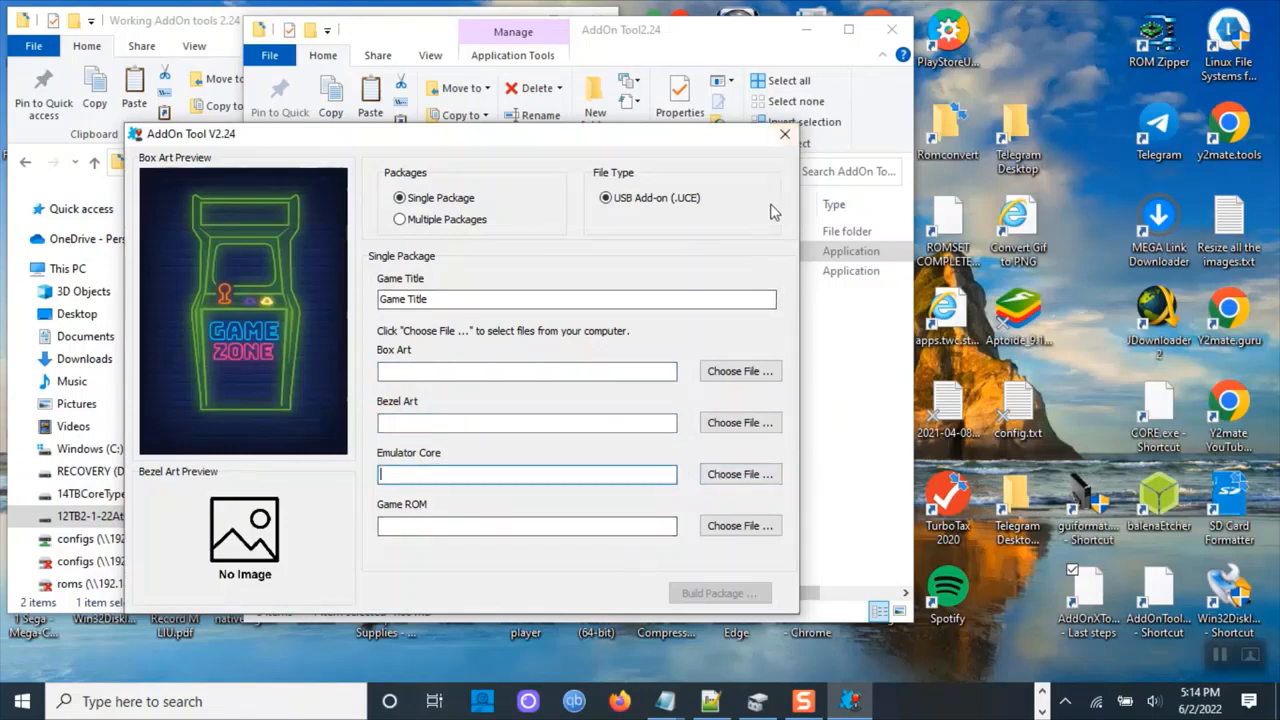
pyautogui.click(785, 135)
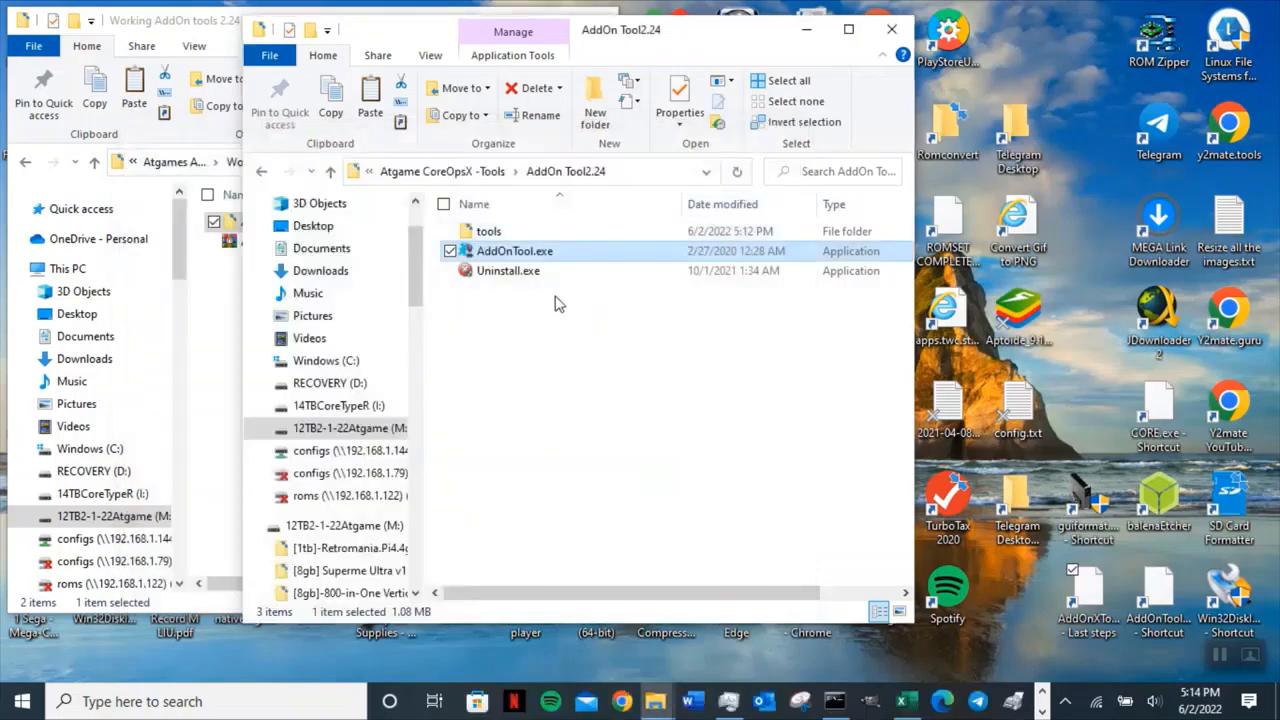
# Return to Atgame CoreOpsX -Tools and open the Roms folder inside _Batch Build.
pyautogui.click(330, 171)
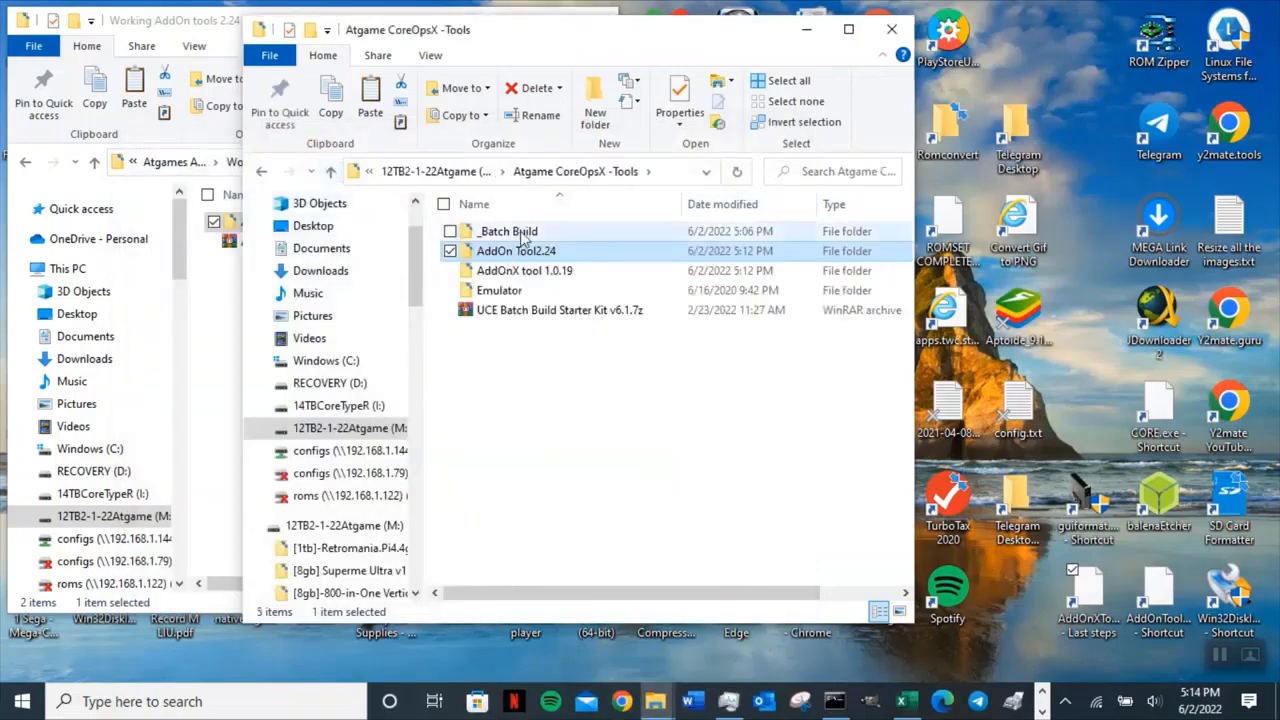
pyautogui.click(514, 236)
pyautogui.doubleClick(514, 236)
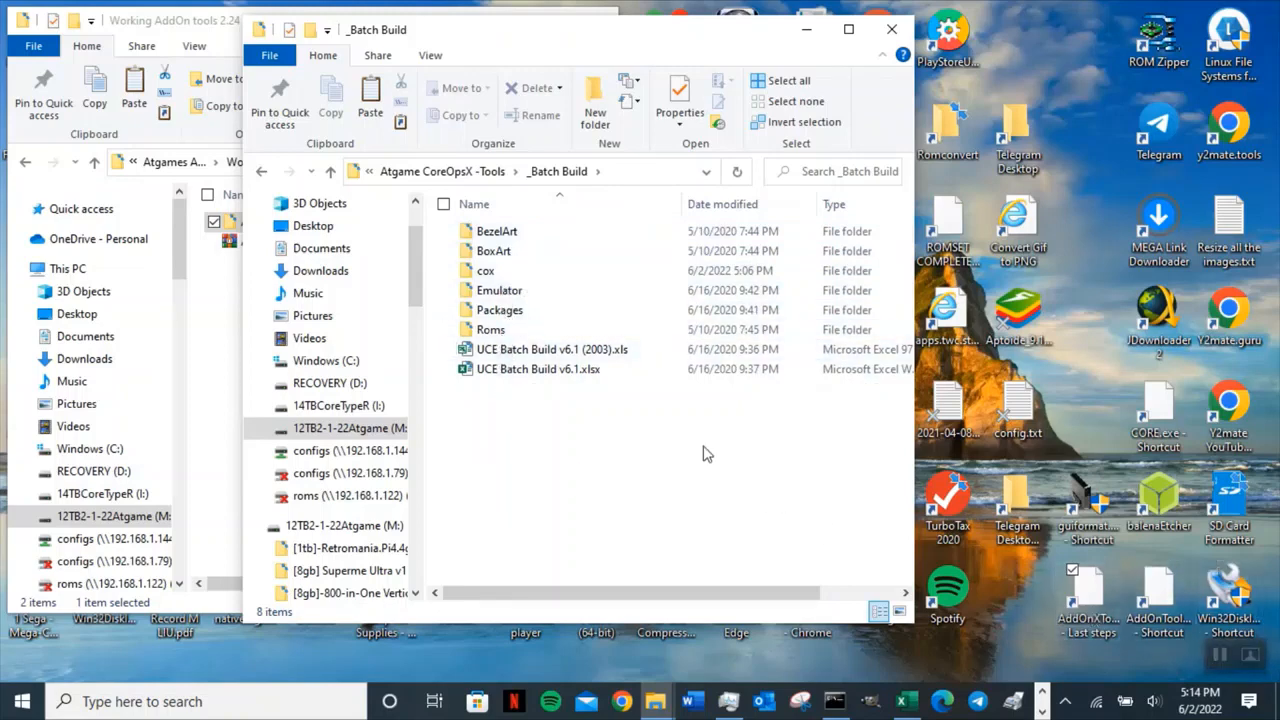
pyautogui.doubleClick(490, 330)
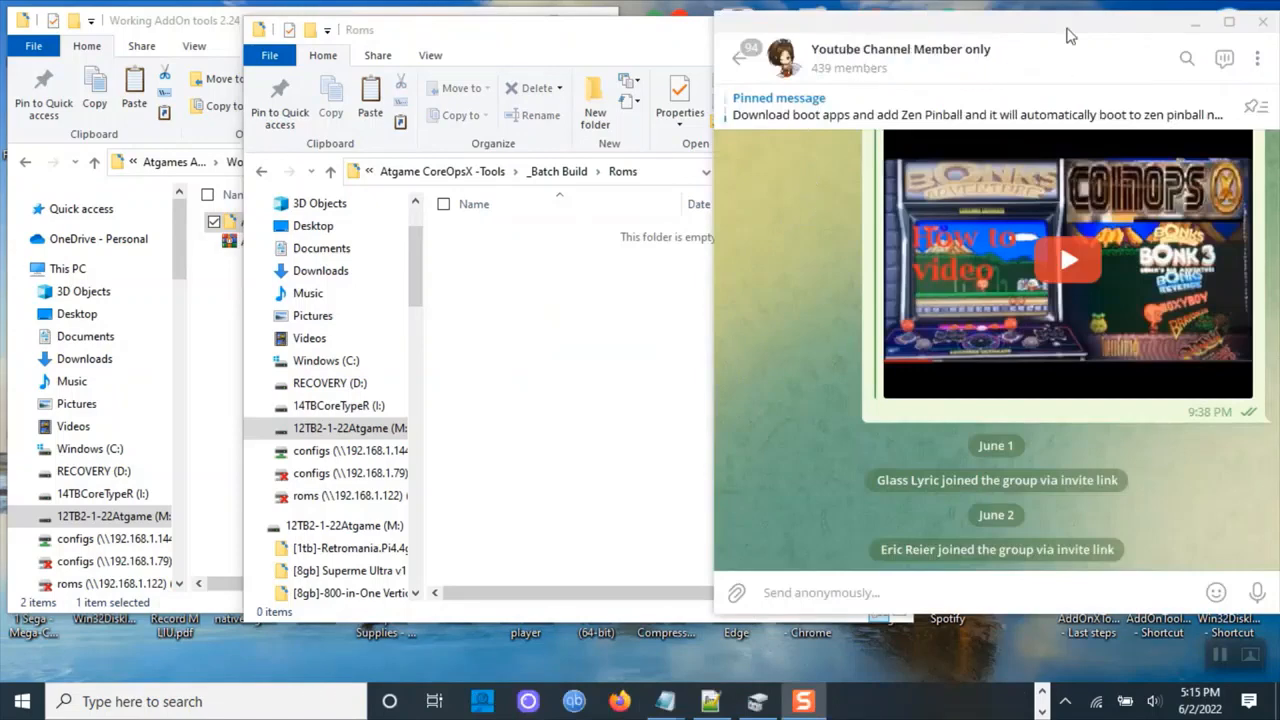
# Switch to the Telegram group chat and scroll through its recent messages about ROMs and UCE creation.
pyautogui.moveTo(1063, 34); pyautogui.dragTo(987, 97)
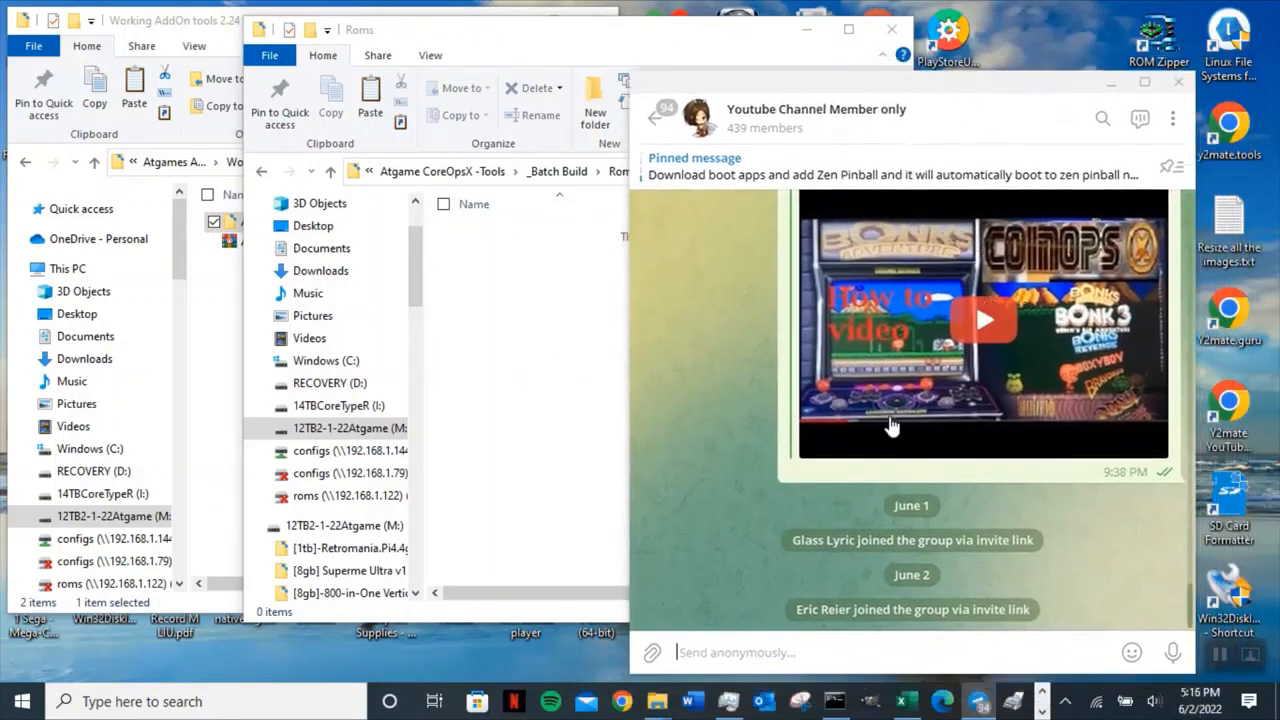
pyautogui.scroll(3, 1070, 445)
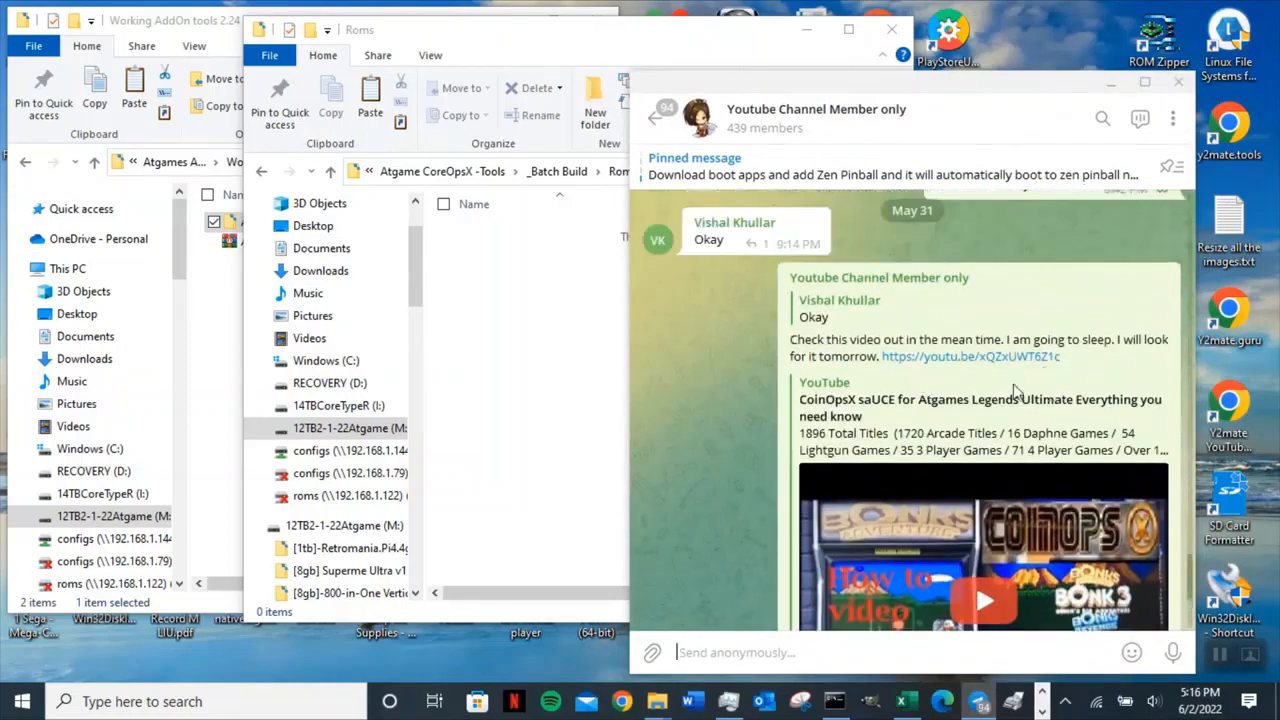
pyautogui.scroll(2, 968, 374)
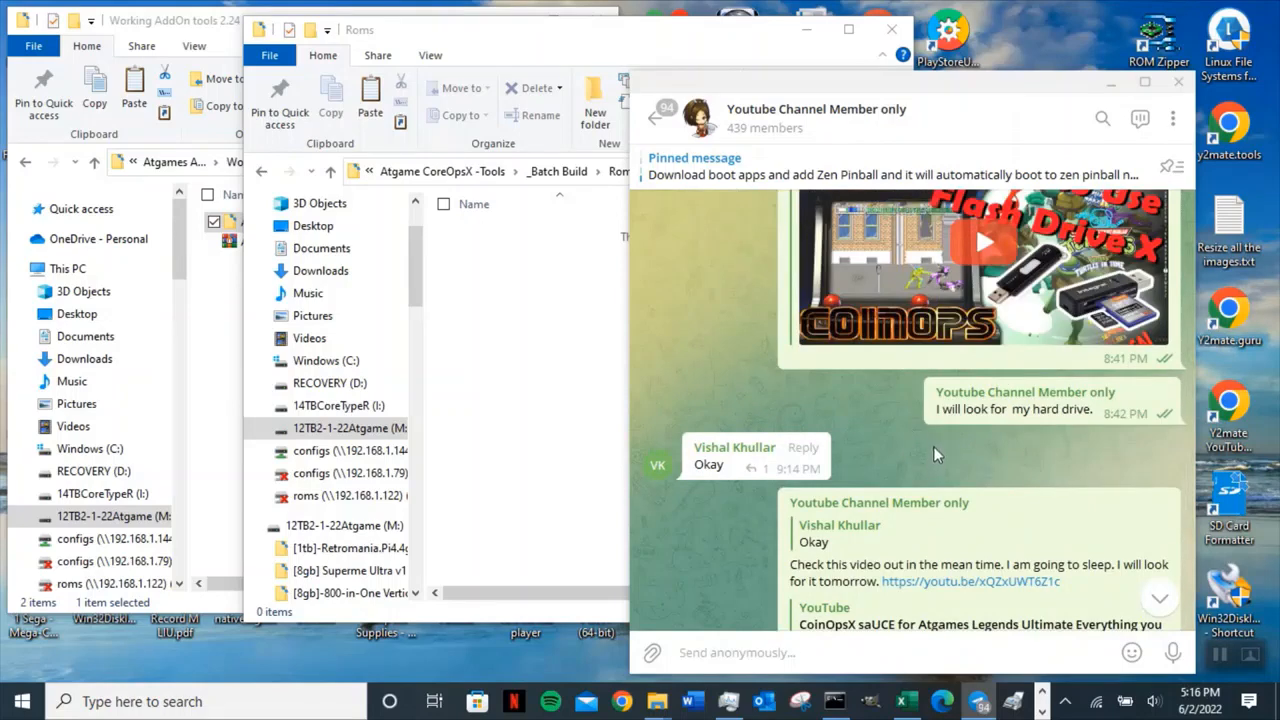
pyautogui.scroll(8, 934, 443)
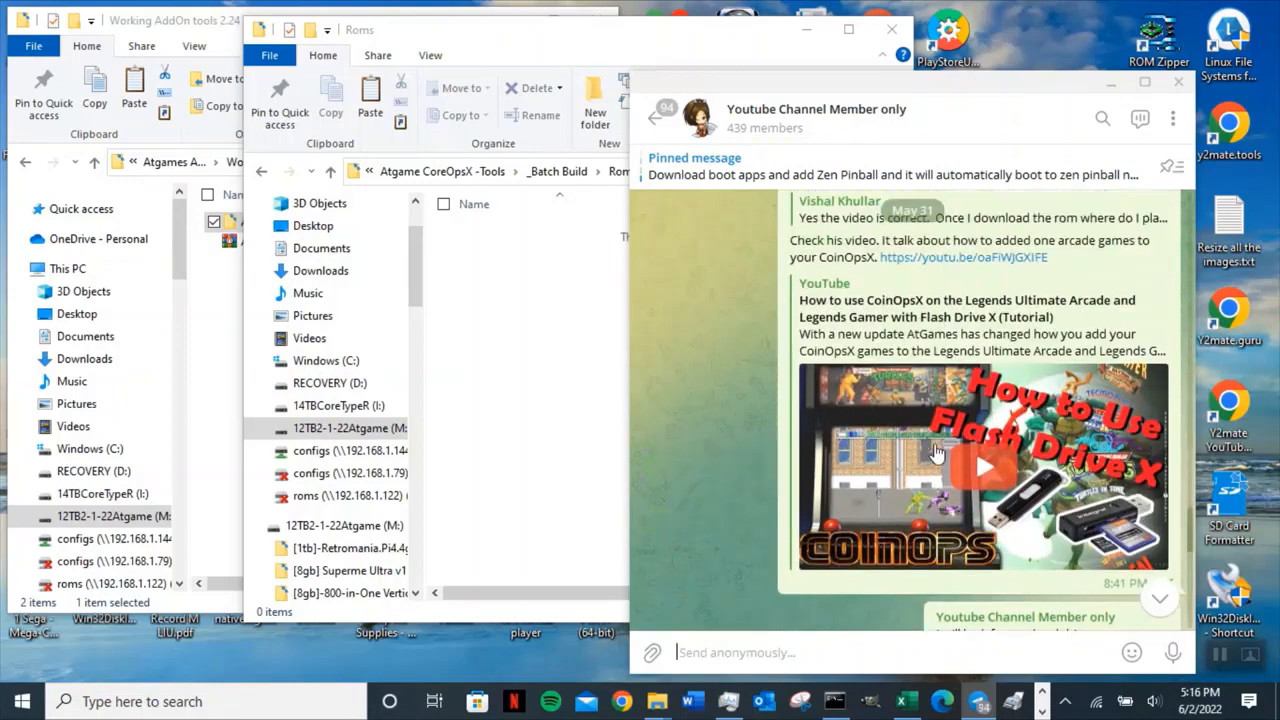
pyautogui.scroll(3, 938, 452)
pyautogui.scroll(-3, 938, 452)
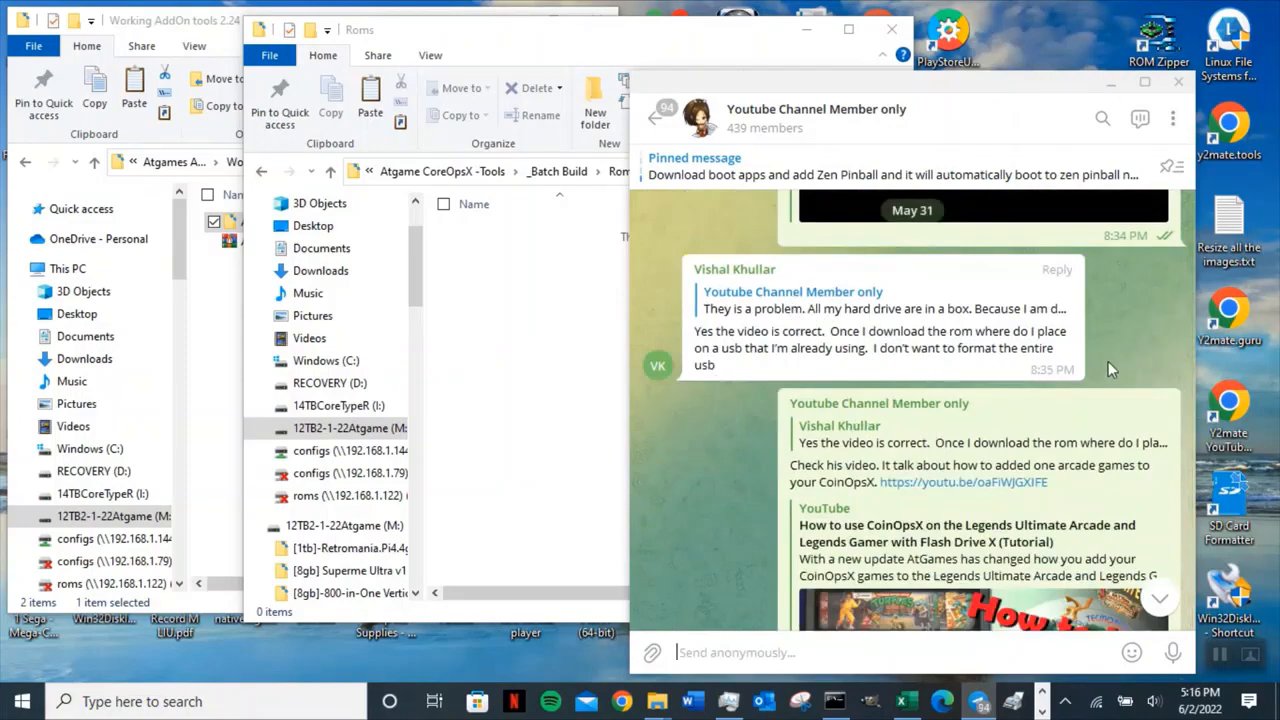
pyautogui.scroll(3, 1108, 361)
pyautogui.scroll(3, 1110, 371)
pyautogui.scroll(3, 1034, 360)
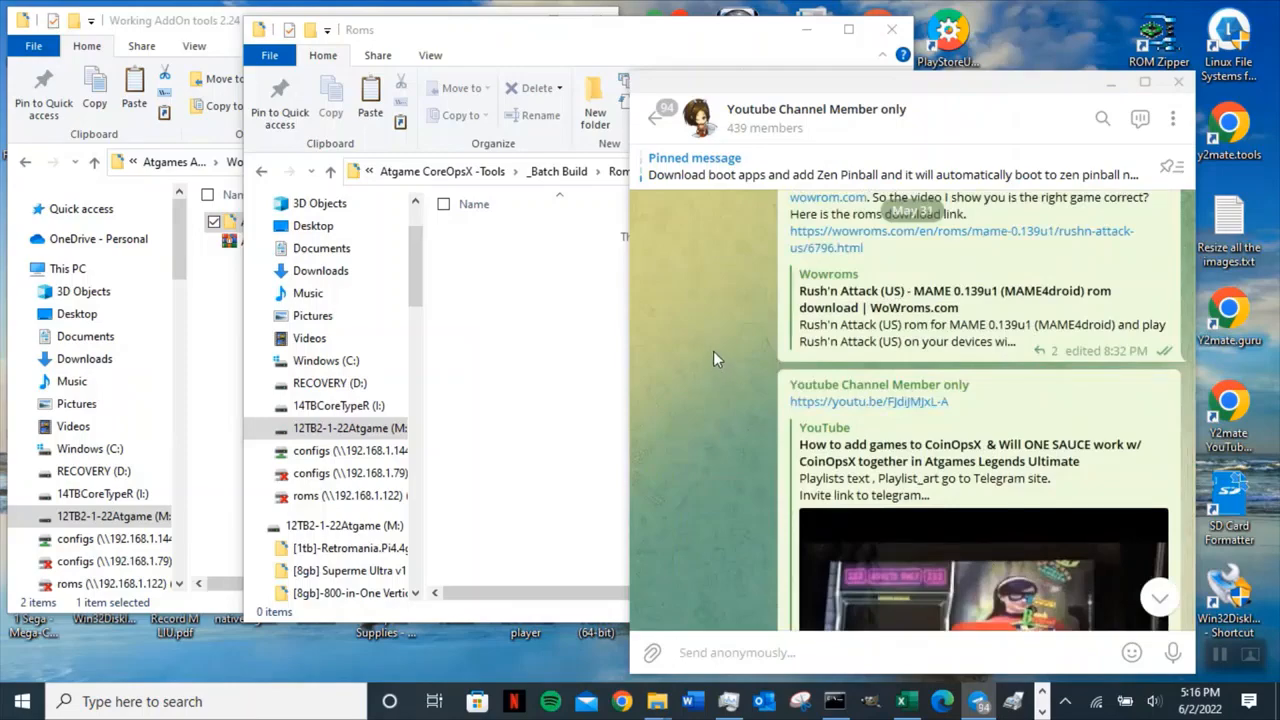
pyautogui.scroll(3, 730, 361)
pyautogui.scroll(-2, 731, 362)
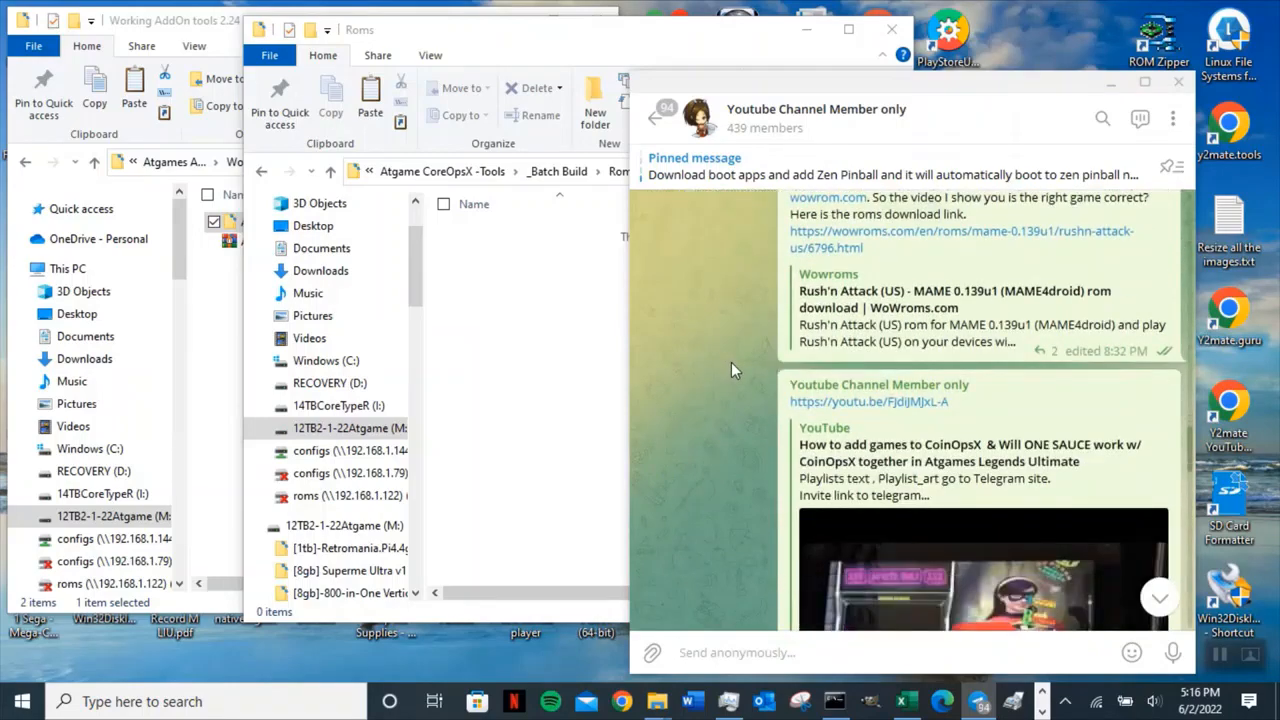
pyautogui.scroll(3, 733, 362)
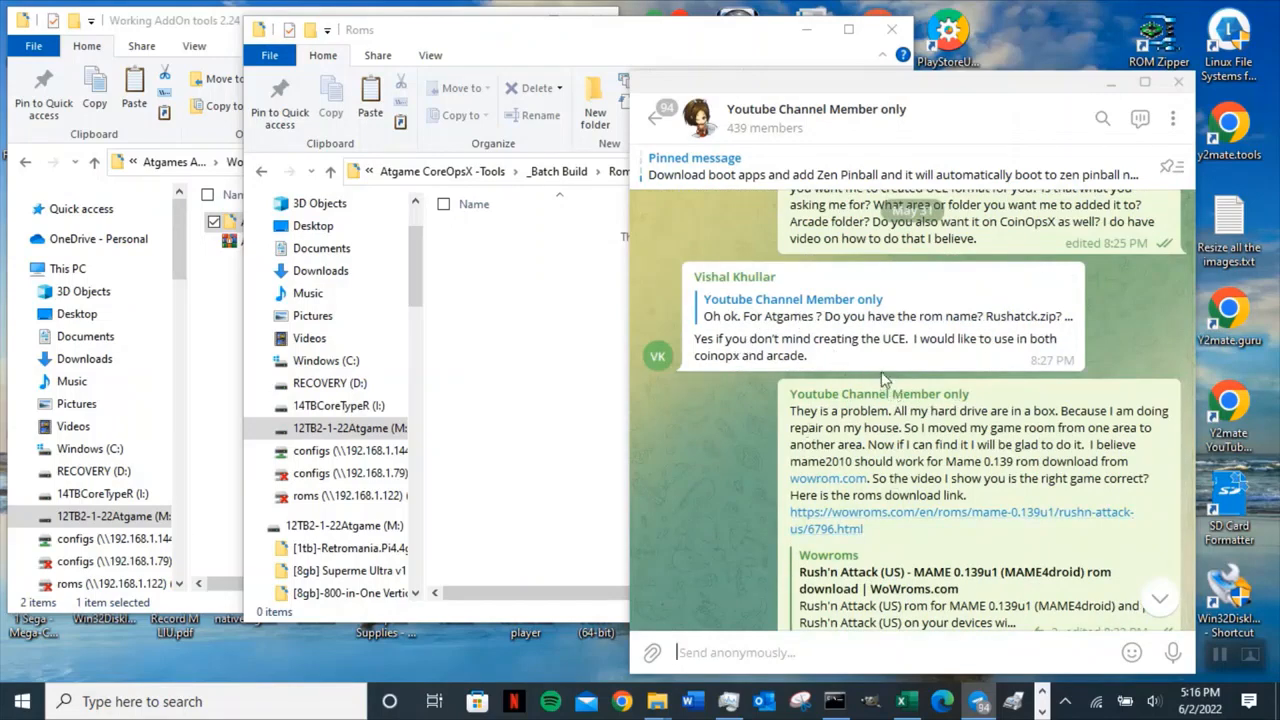
pyautogui.scroll(-1, 830, 300)
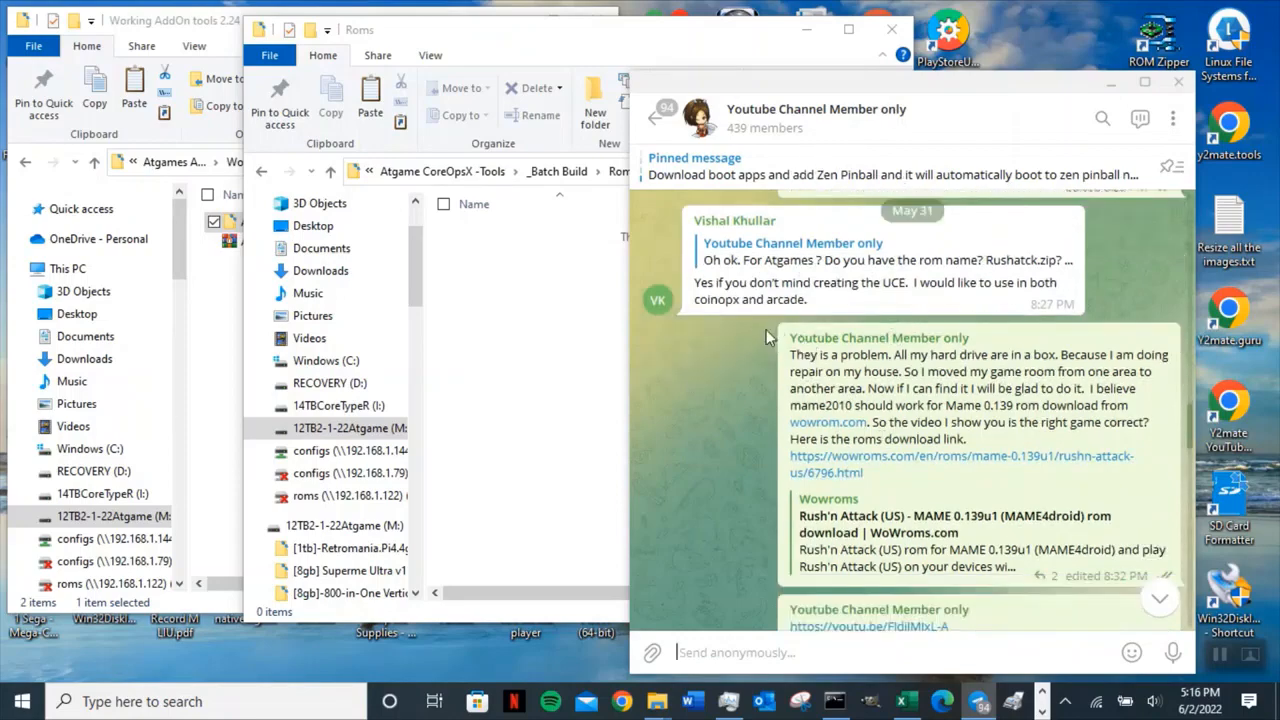
pyautogui.scroll(-3, 779, 336)
pyautogui.scroll(-6, 779, 336)
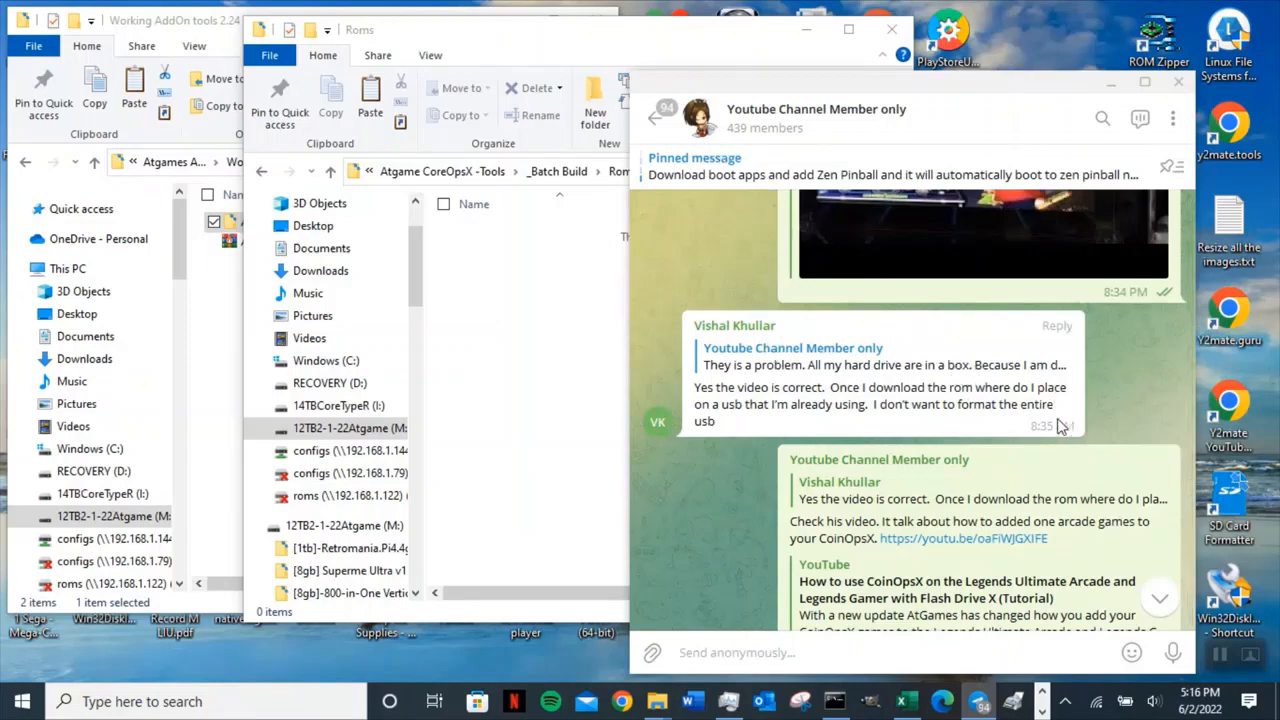
pyautogui.scroll(-2, 985, 437)
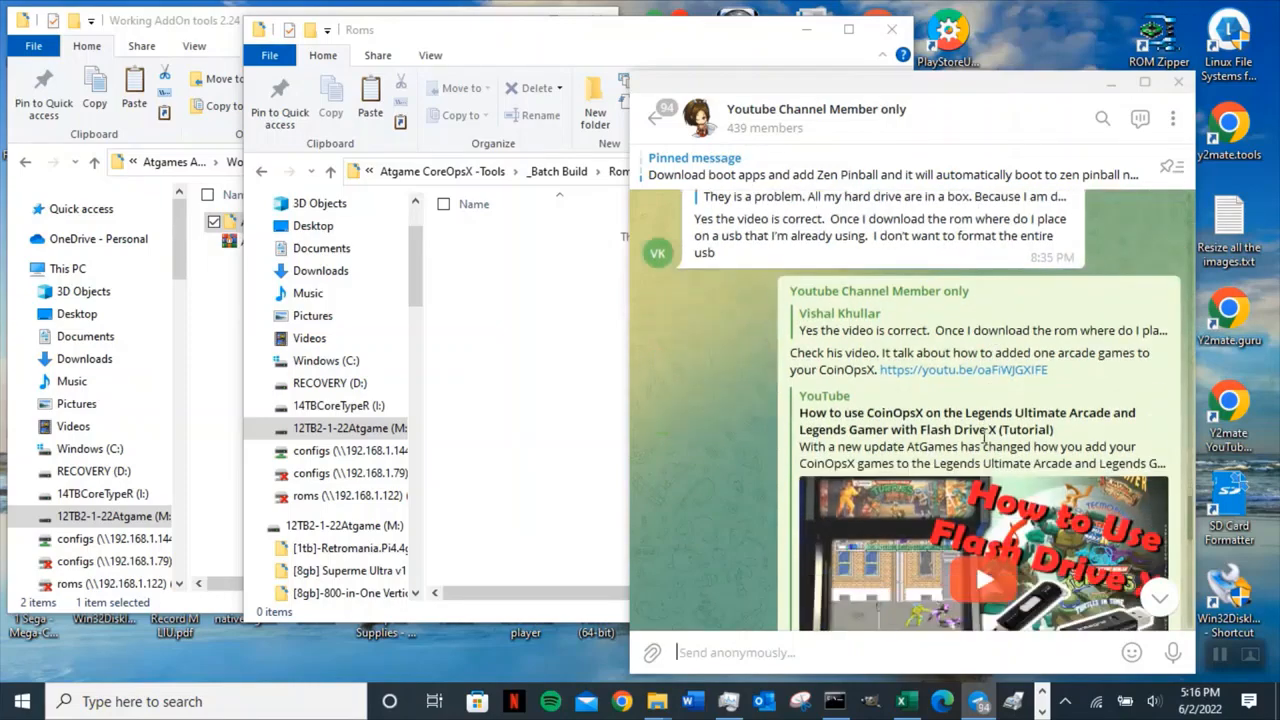
pyautogui.scroll(-5, 985, 437)
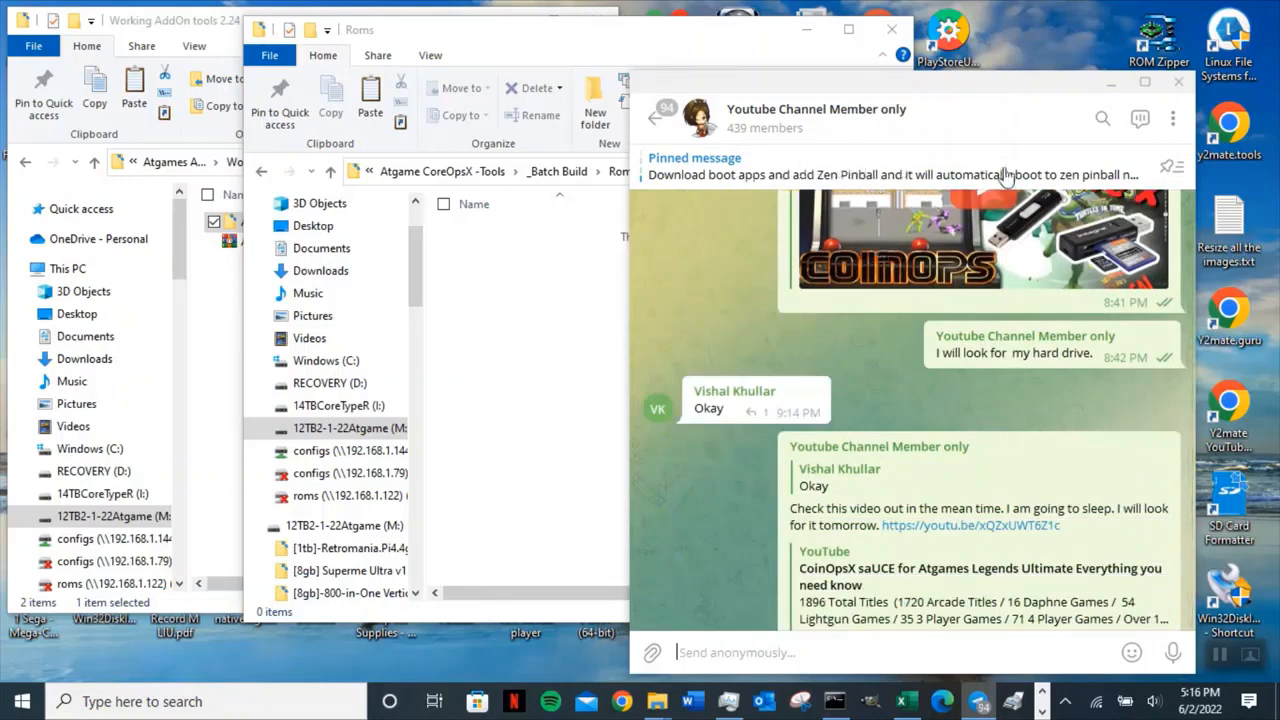
# Step through the chat's pinned messages, then scroll back to the Rush'n Attack ROM download message.
pyautogui.click(787, 174)
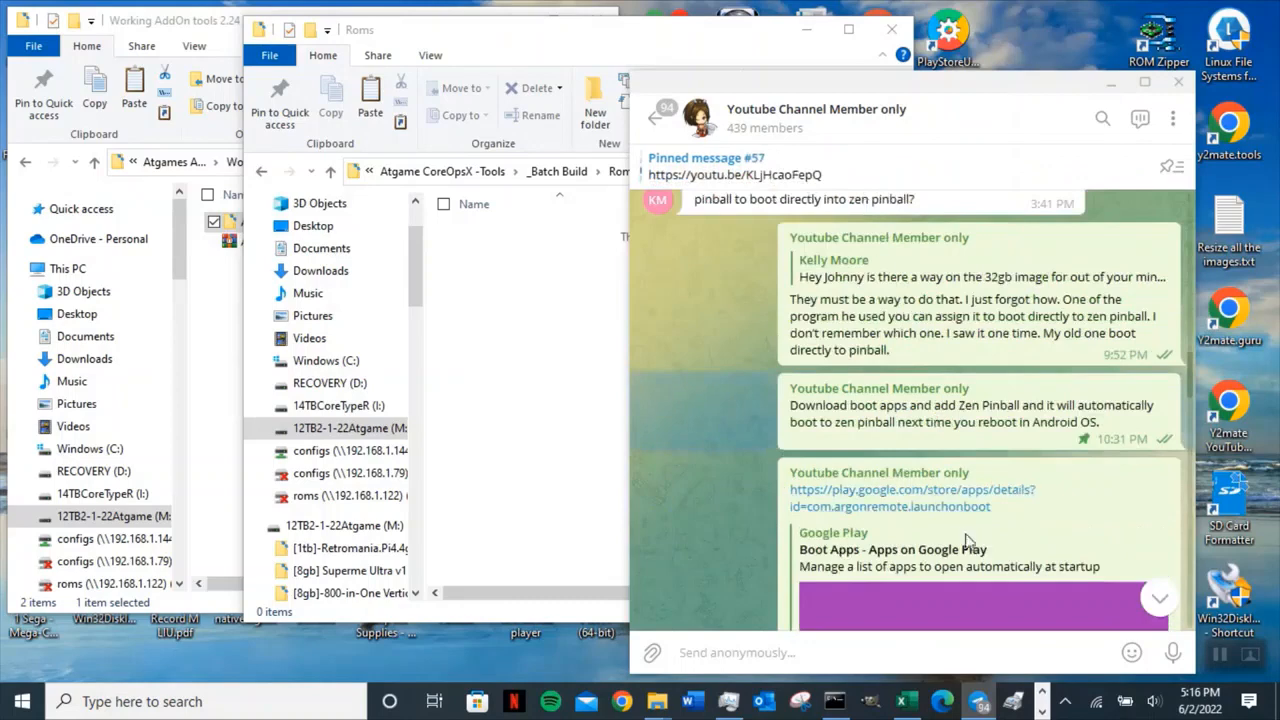
pyautogui.click(855, 182)
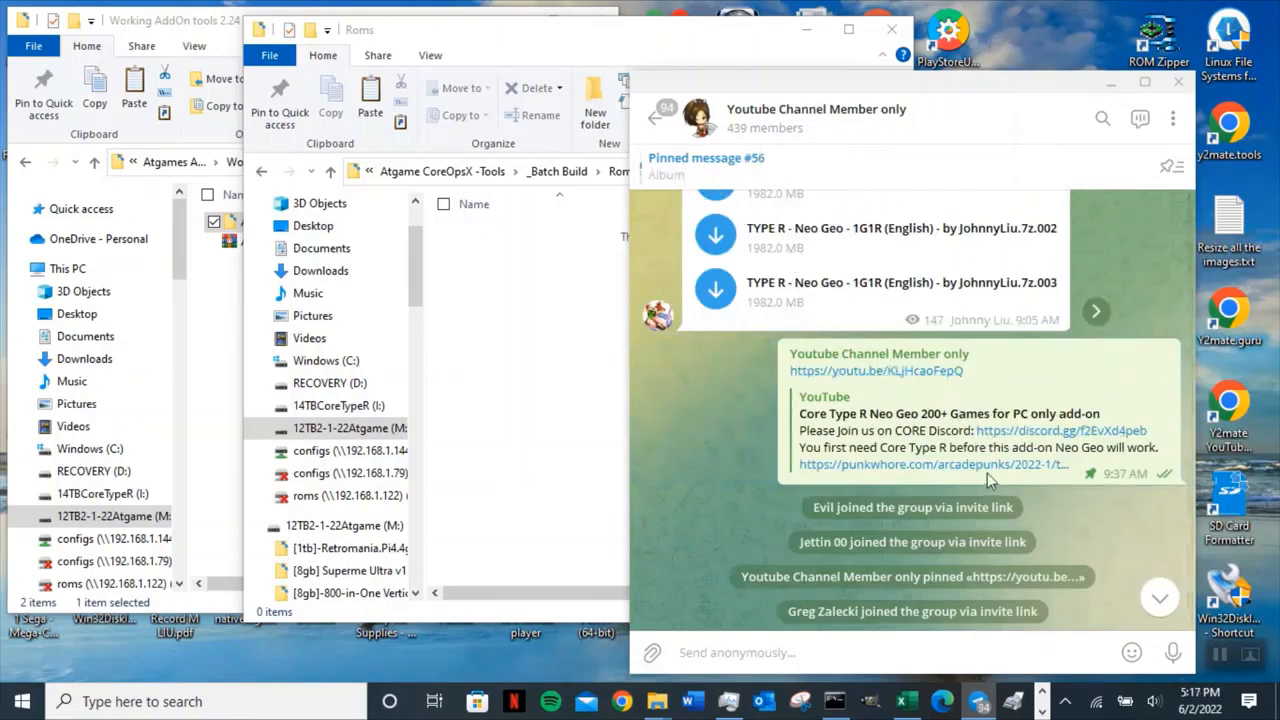
pyautogui.click(889, 166)
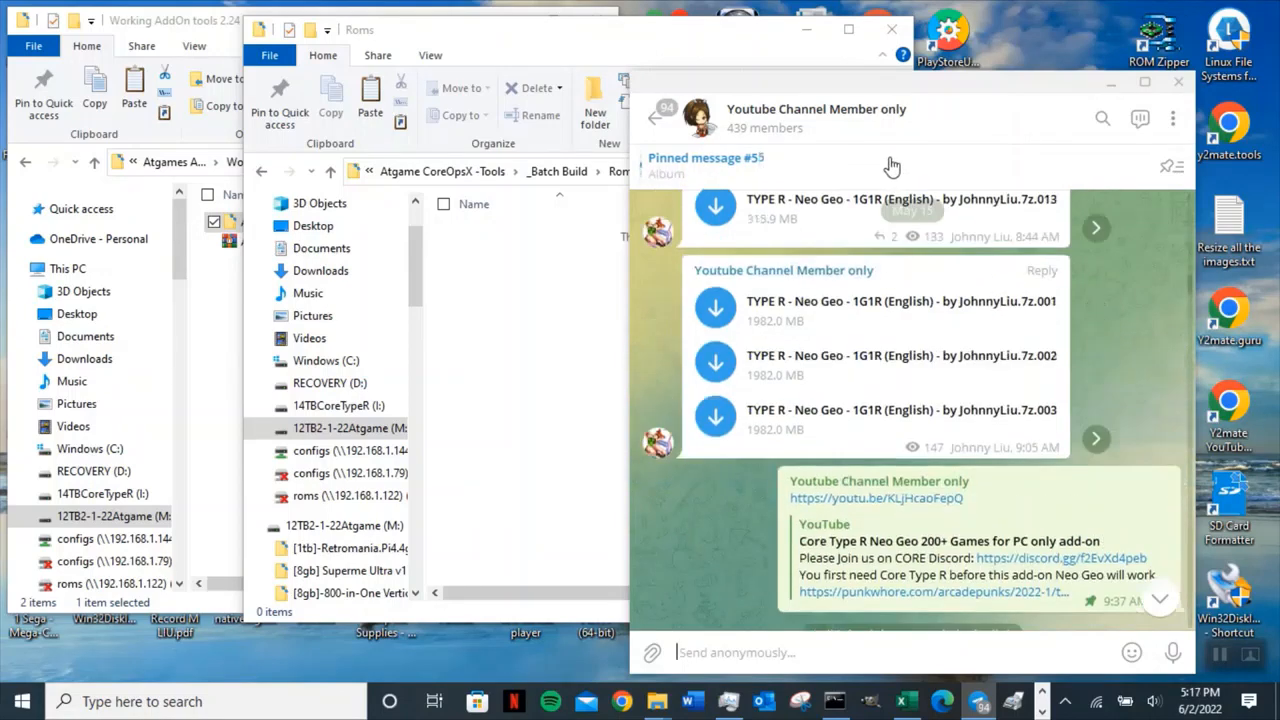
pyautogui.scroll(-15, 1115, 435)
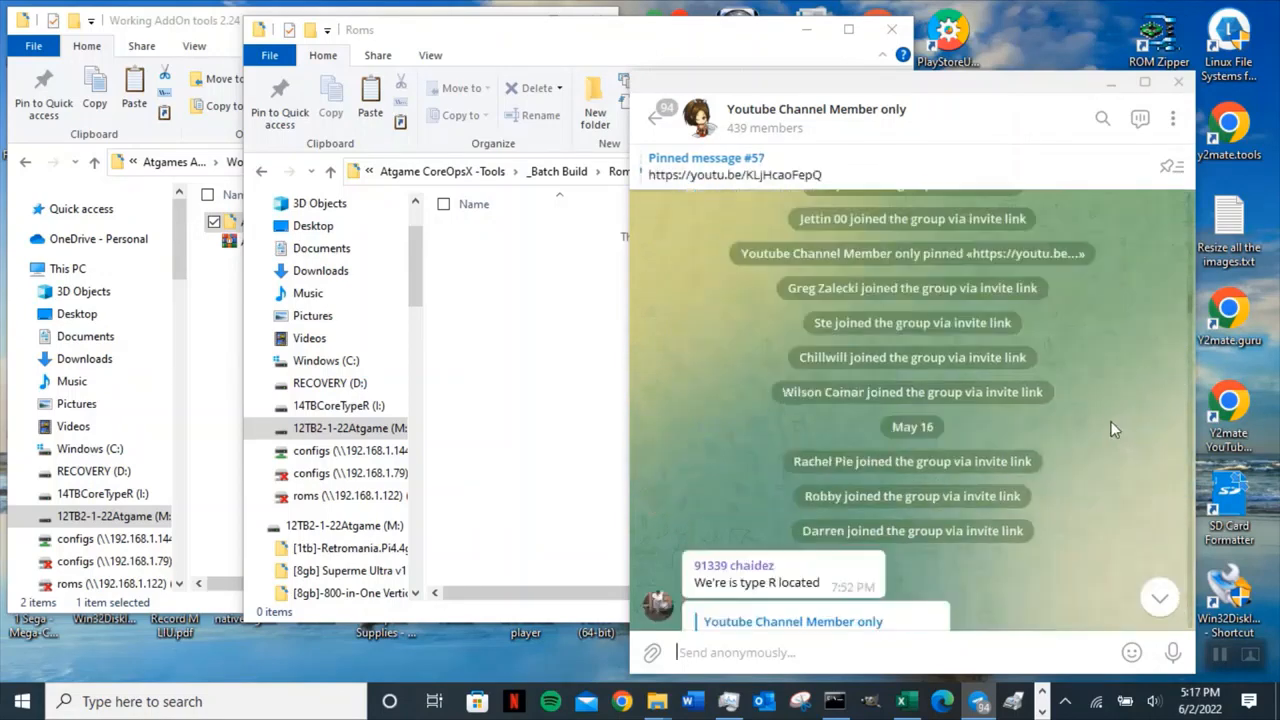
pyautogui.scroll(-10, 1110, 425)
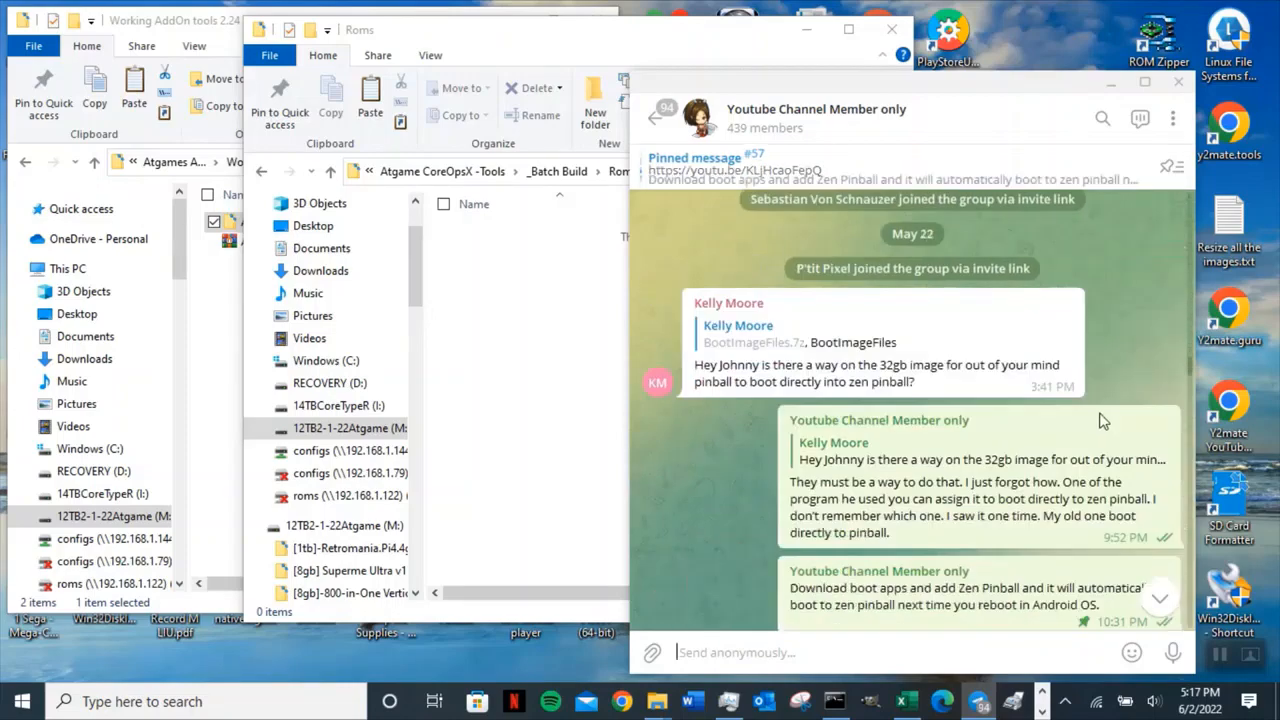
pyautogui.click(1158, 600)
pyautogui.scroll(10, 1095, 470)
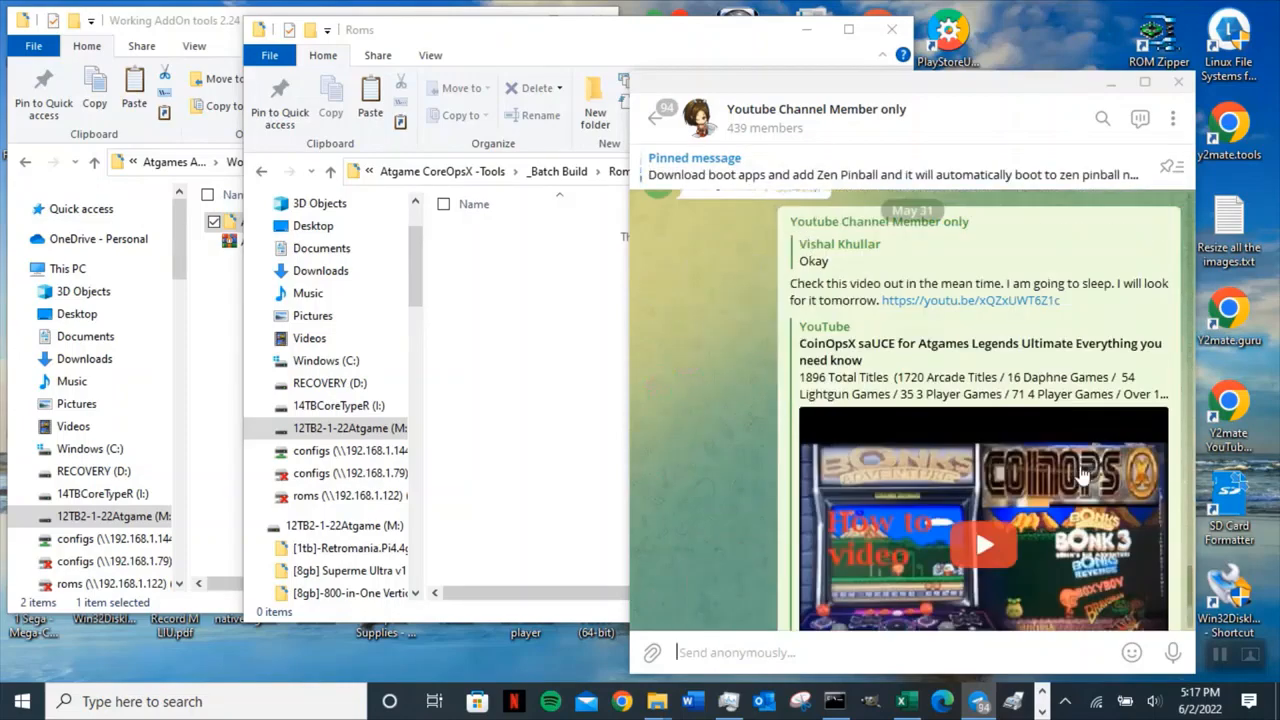
pyautogui.scroll(3, 1090, 440)
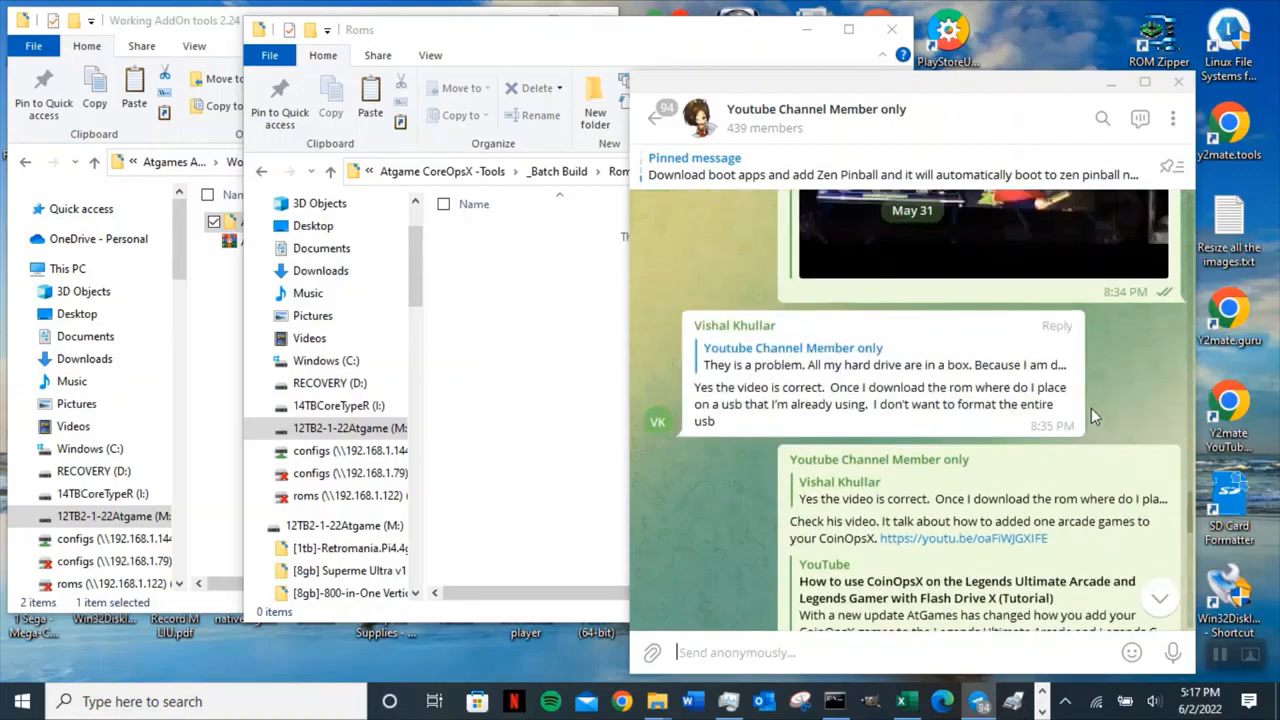
pyautogui.scroll(5, 1094, 408)
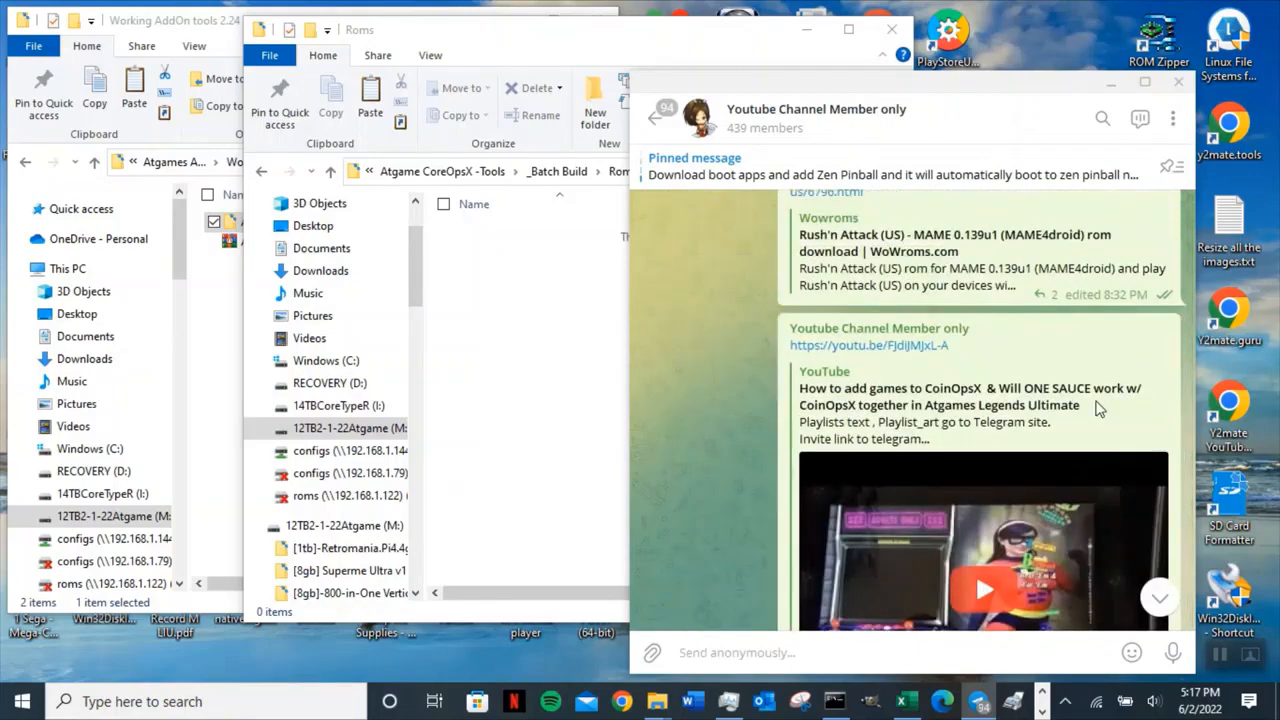
pyautogui.scroll(2, 1098, 408)
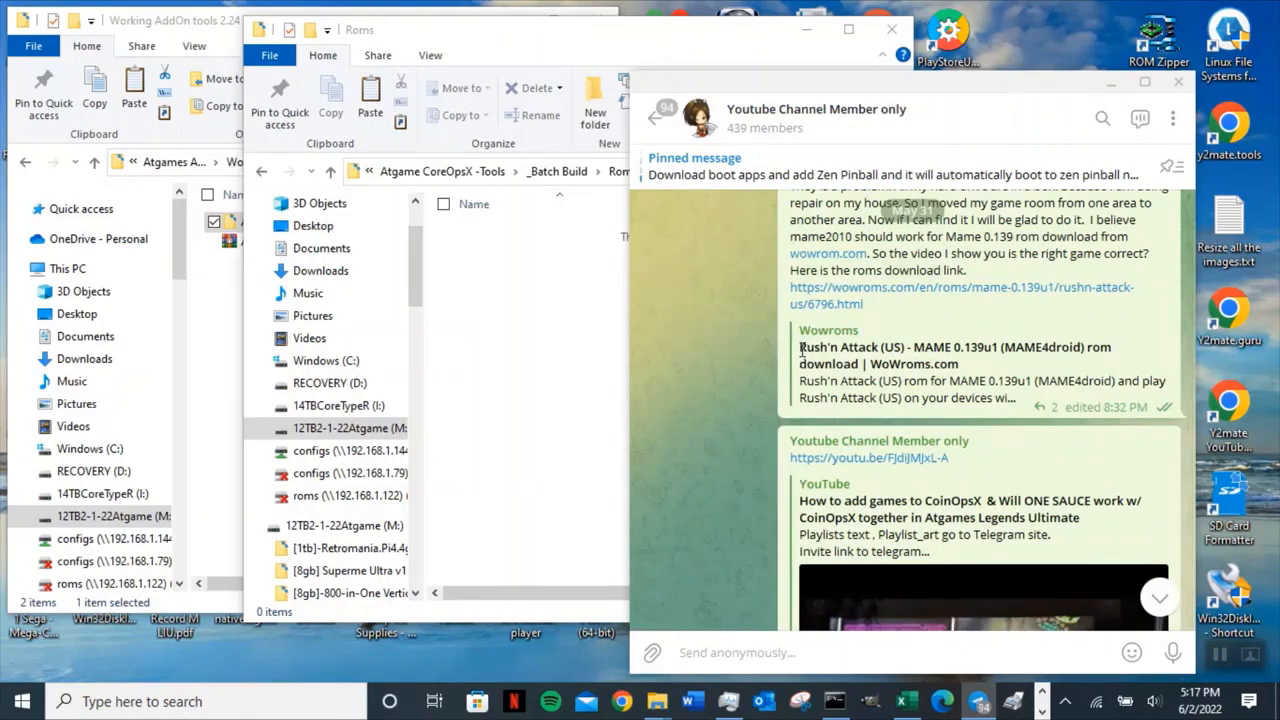
# Select the Rush'n Attack (US) - MAME 0.139u1 ROM title in the chat and open Notepad.
pyautogui.moveTo(800, 348); pyautogui.dragTo(879, 348)
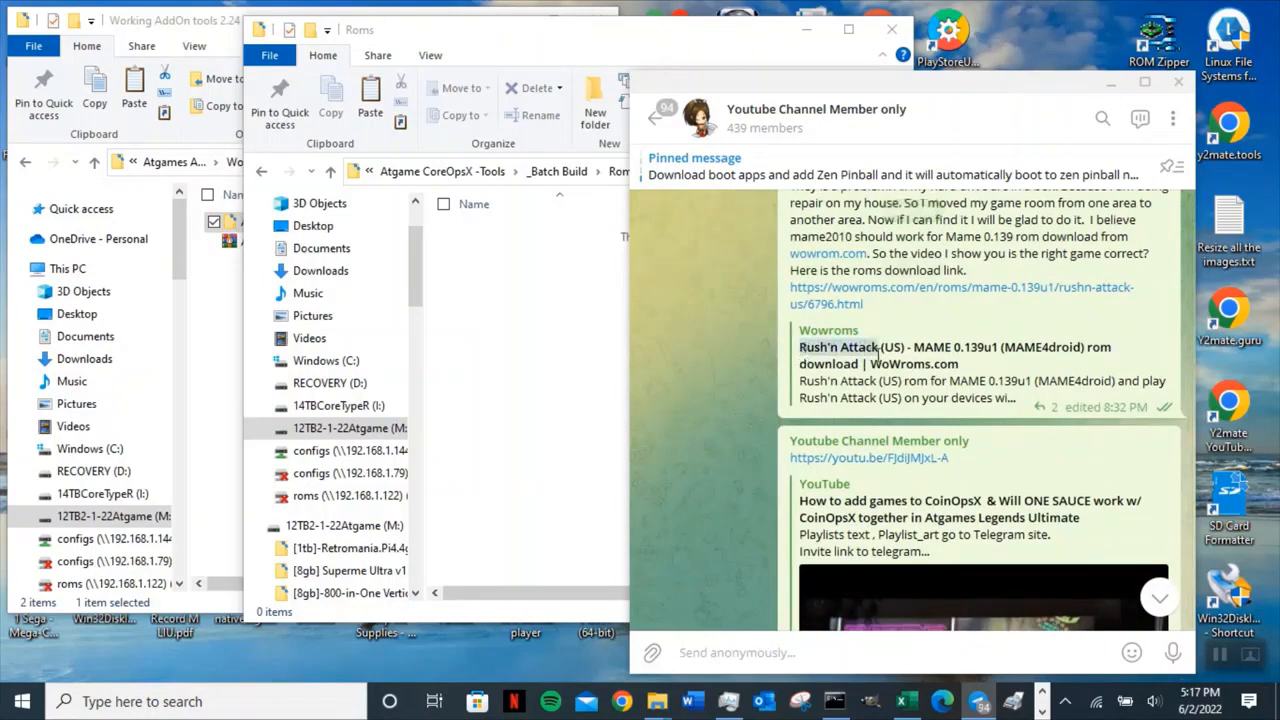
pyautogui.tripleClick(868, 350)
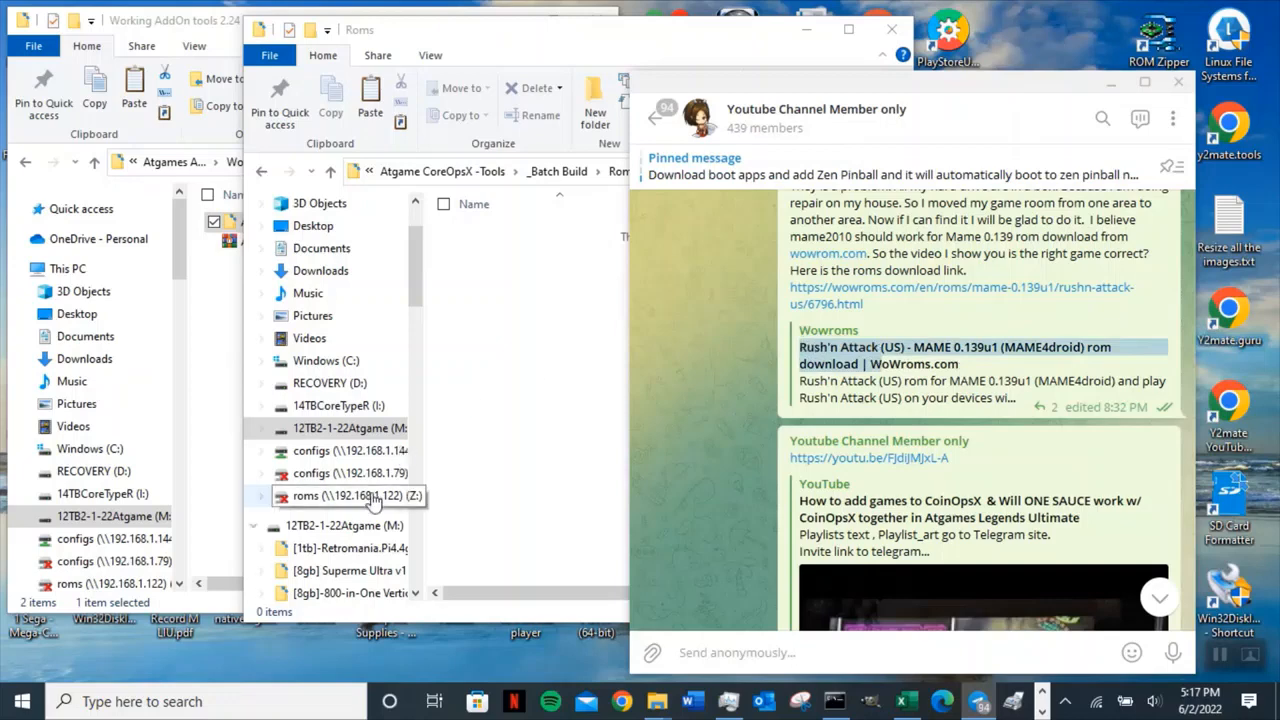
pyautogui.click(243, 705)
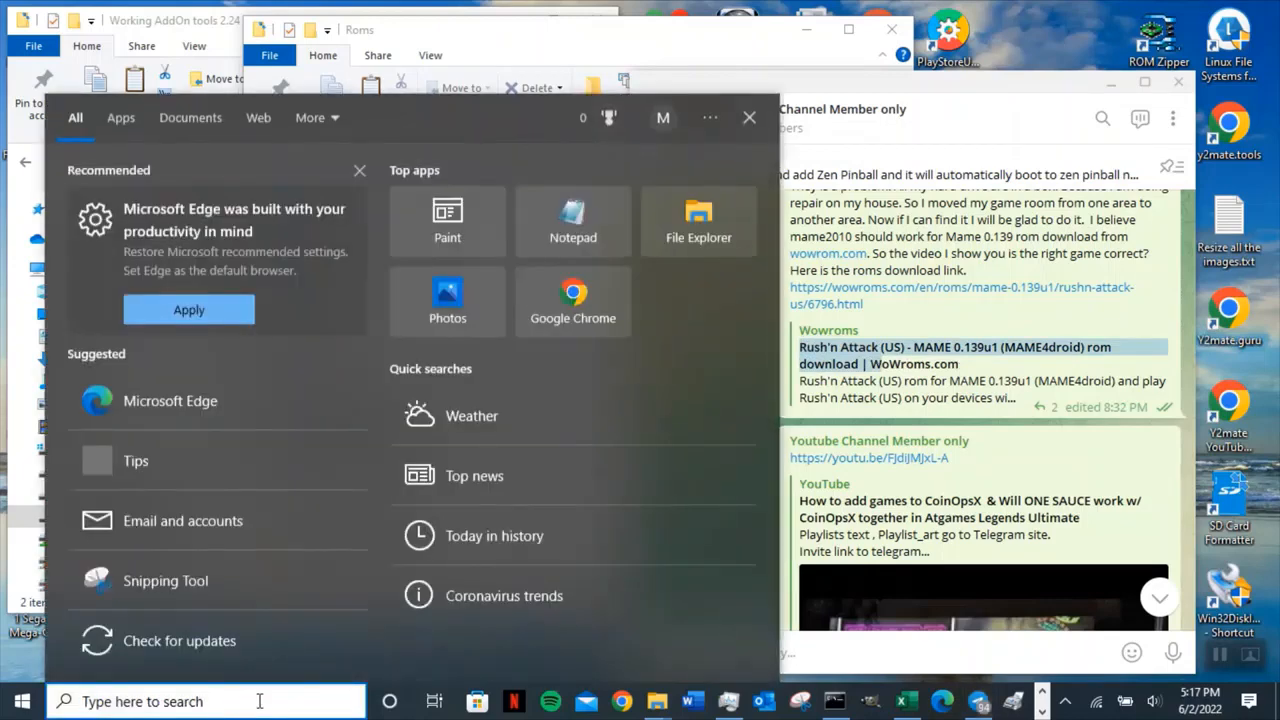
pyautogui.write('Notepad')
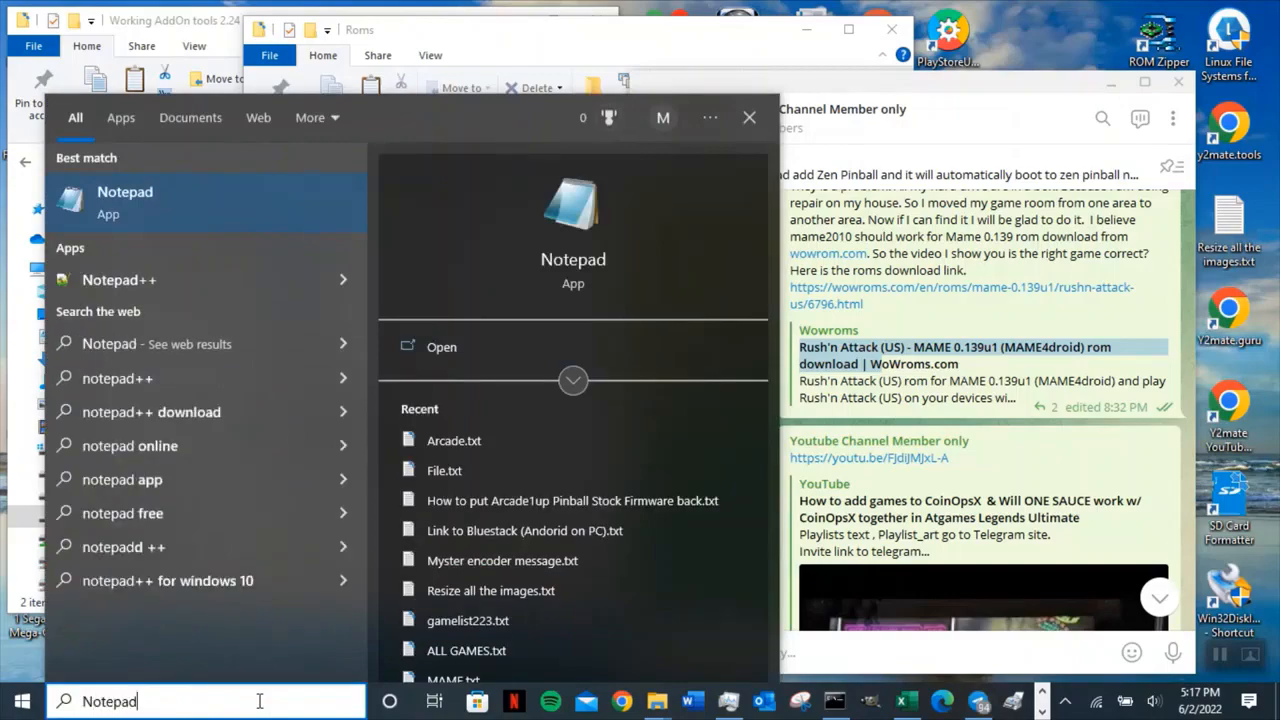
pyautogui.press('Return')
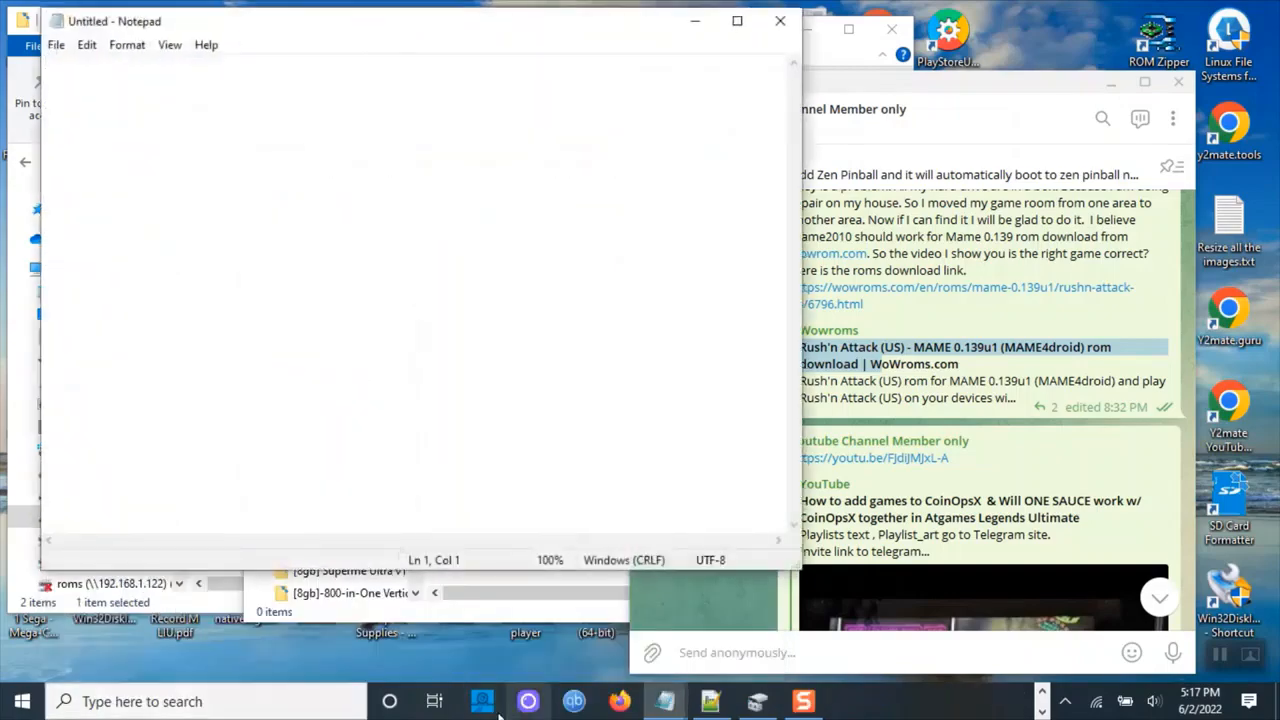
# Copy the Rush'n Attack (US) title from the chat message and paste it into the blank Notepad.
pyautogui.click(908, 341)
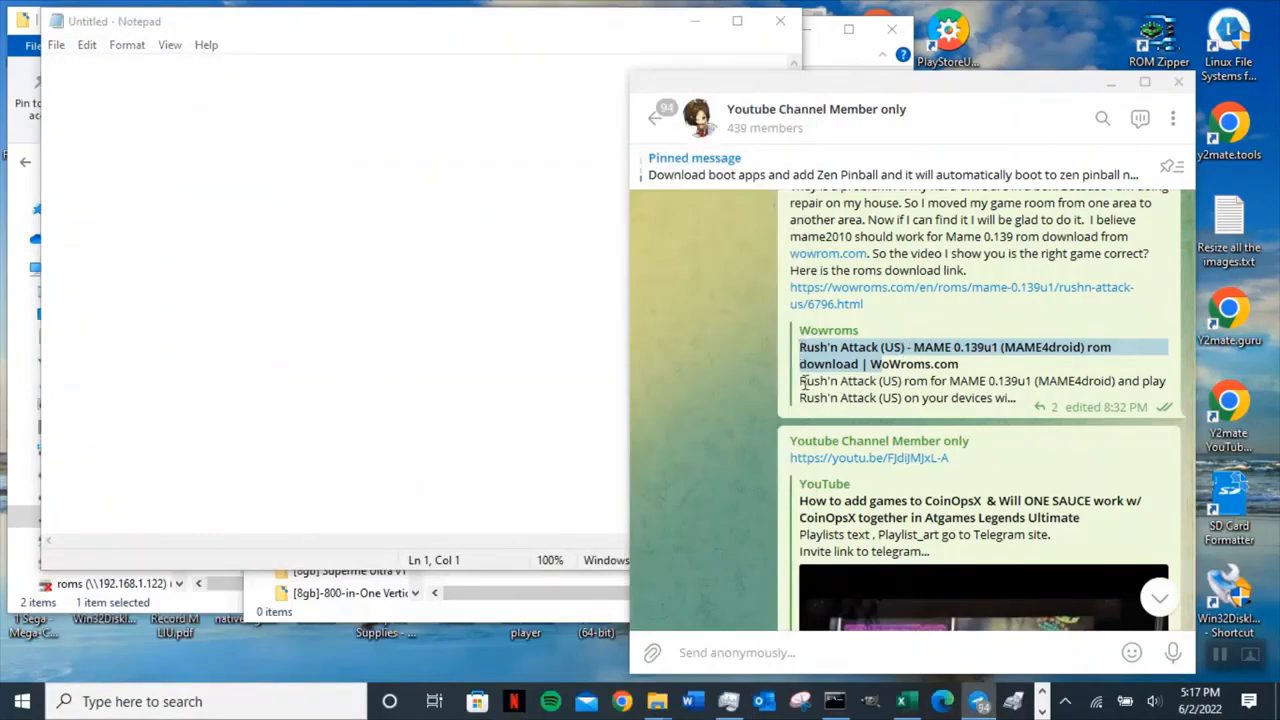
pyautogui.moveTo(803, 381); pyautogui.dragTo(903, 392)
pyautogui.hotkey('ctrl', 'c')
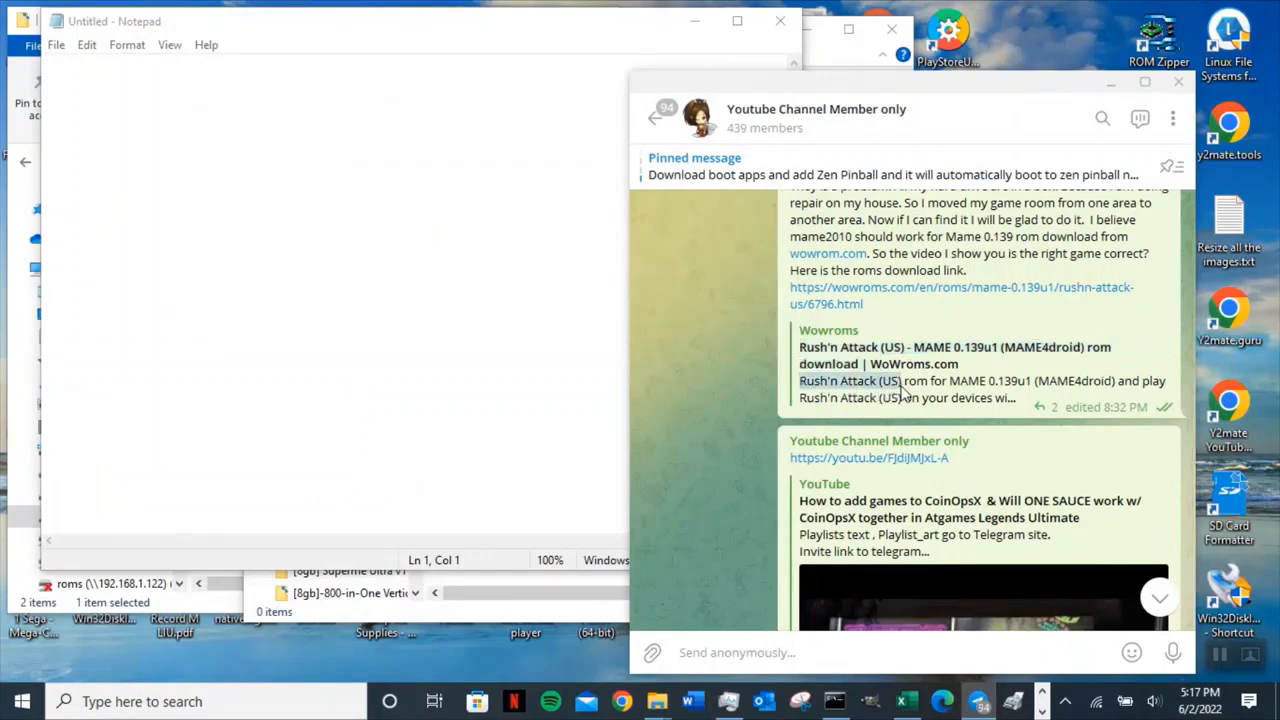
pyautogui.click(122, 80)
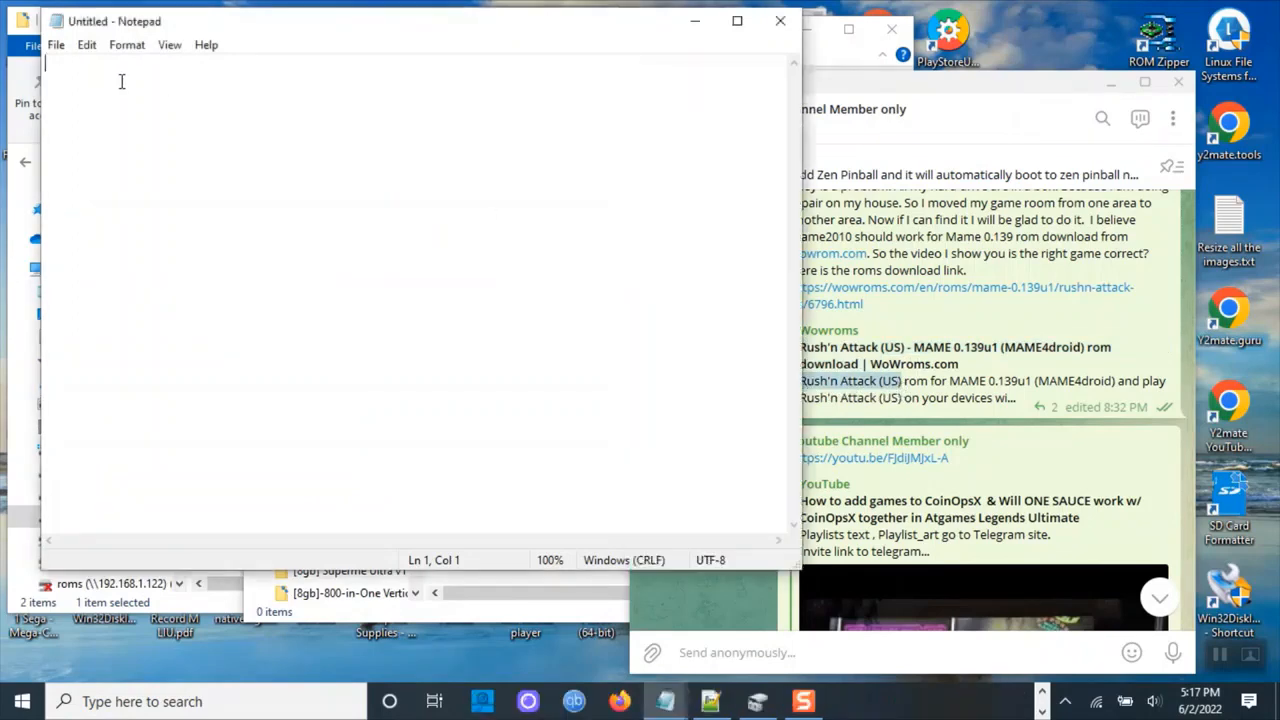
pyautogui.hotkey('ctrl', 'v')
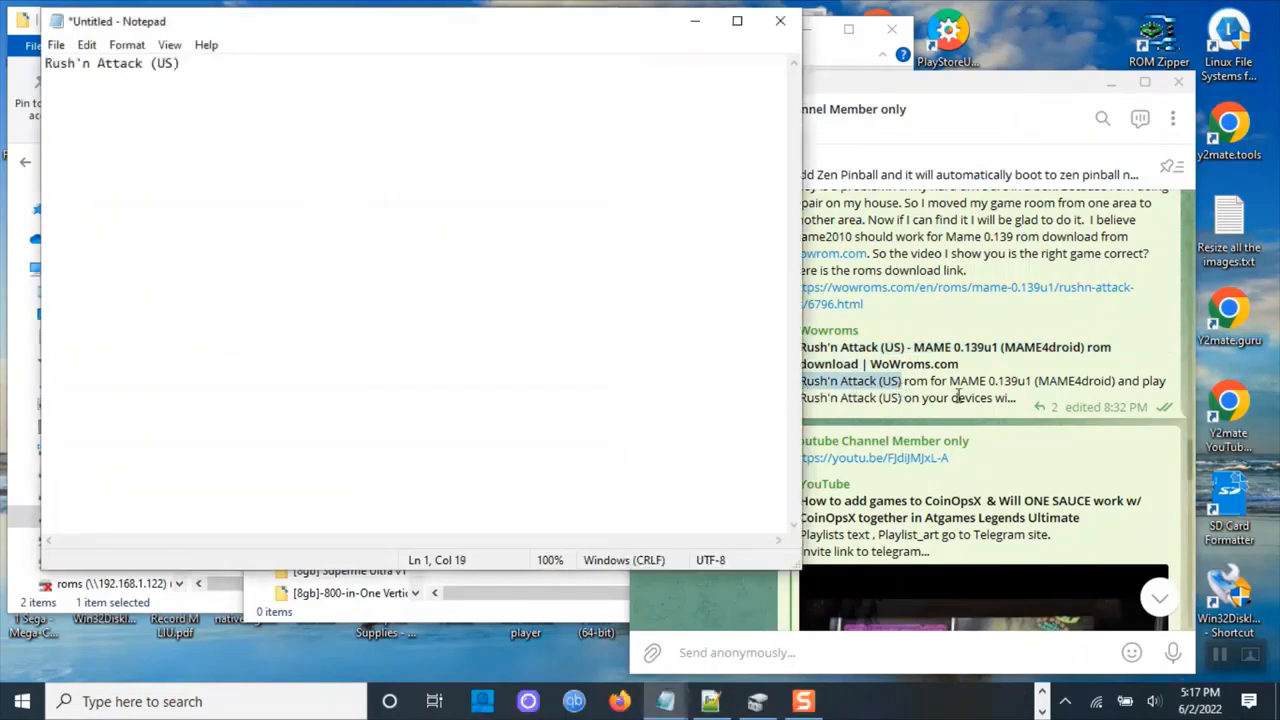
# Open the chat's wowroms link for Rush'n Attack (US) and start downloading the ROM.
pyautogui.click(926, 331)
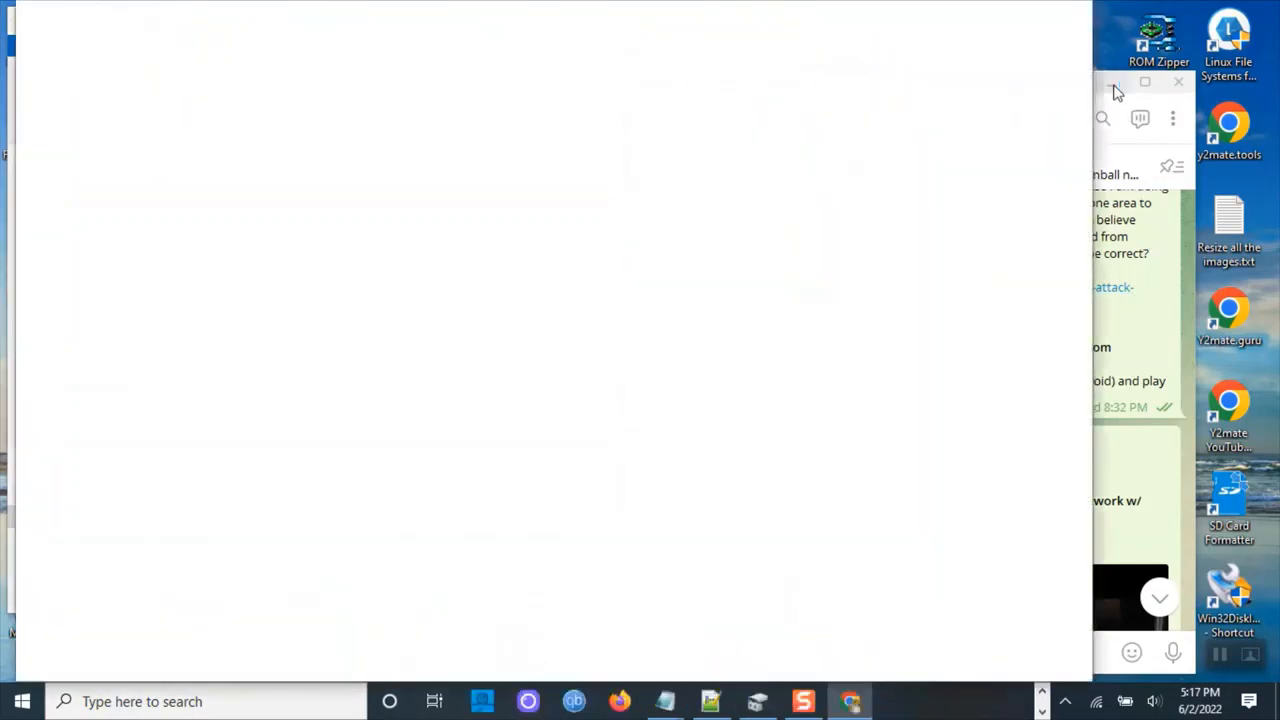
pyautogui.click(1114, 86)
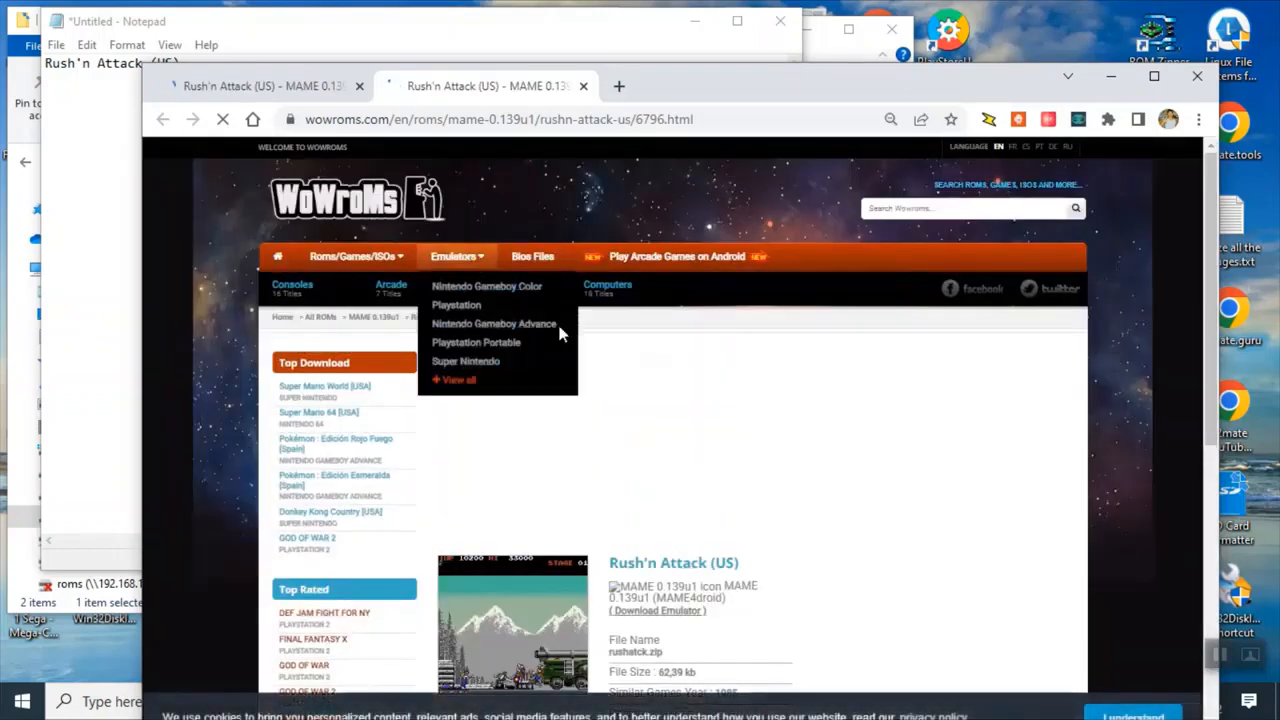
pyautogui.scroll(-5, 733, 557)
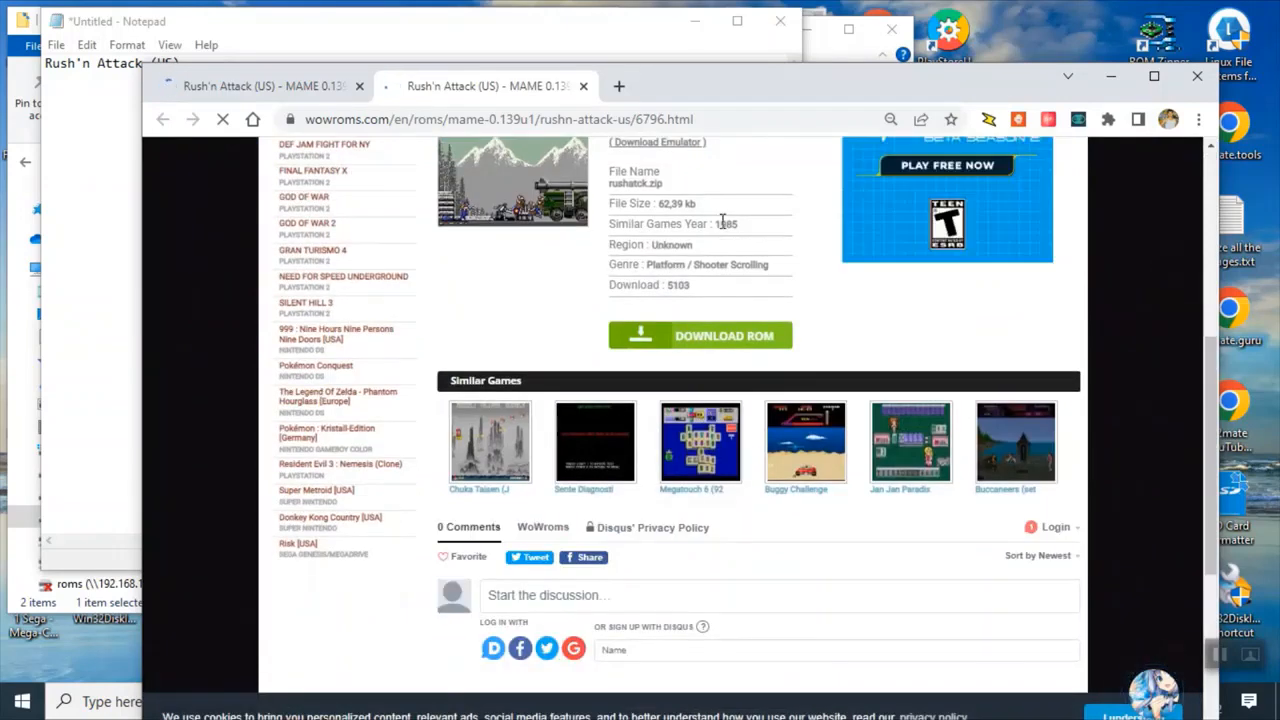
pyautogui.click(726, 341)
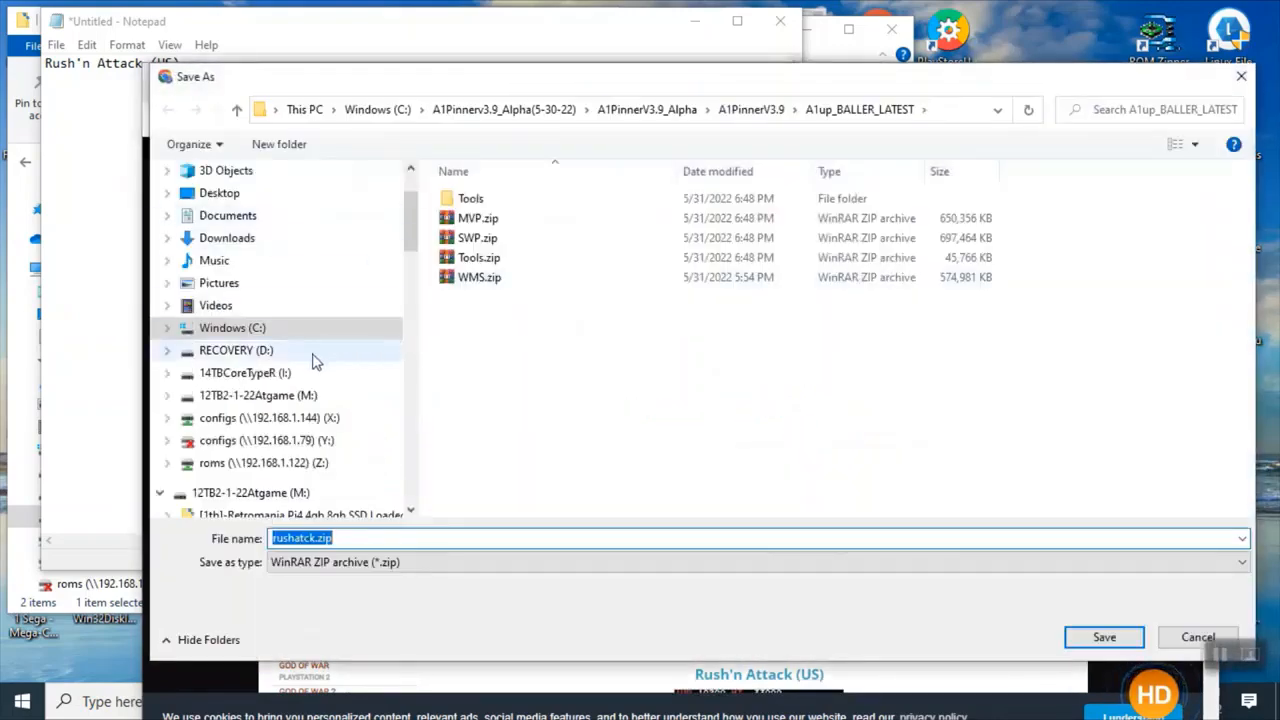
# Save rushatck.zip into the Roms folder under Atgame CoreOpsX -Tools\_Batch Build on drive M:.
pyautogui.click(252, 398)
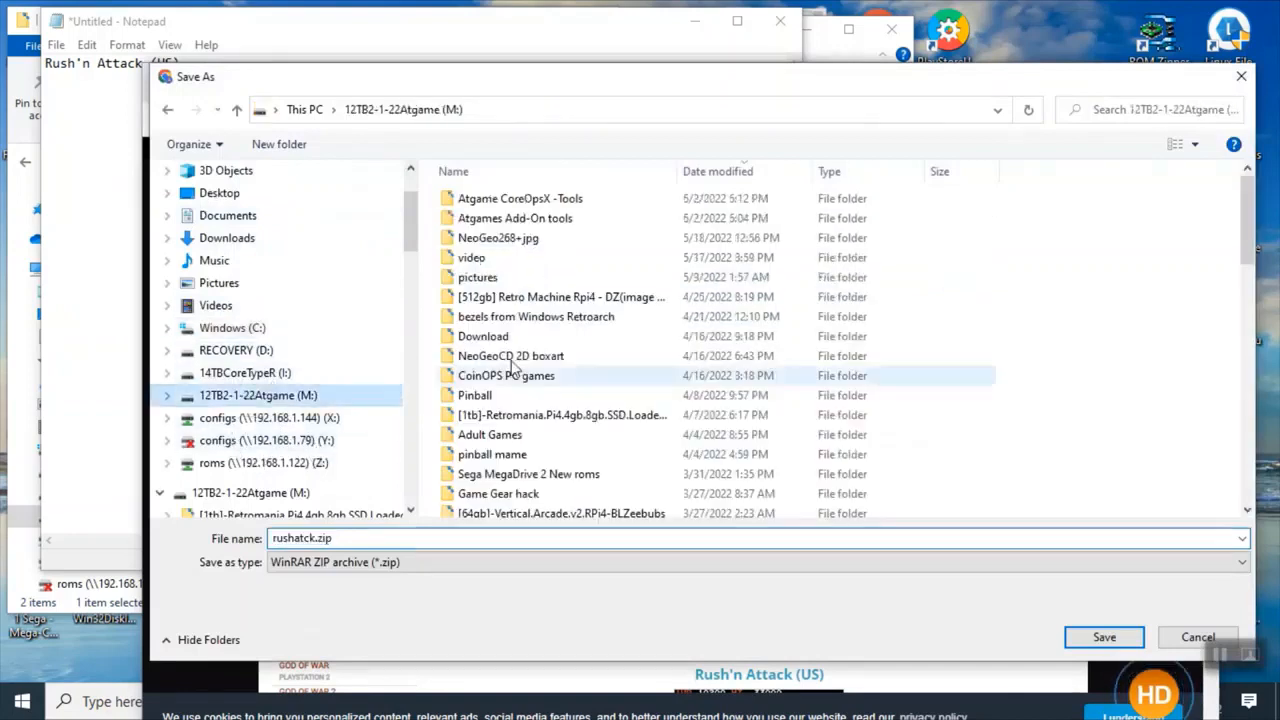
pyautogui.doubleClick(574, 204)
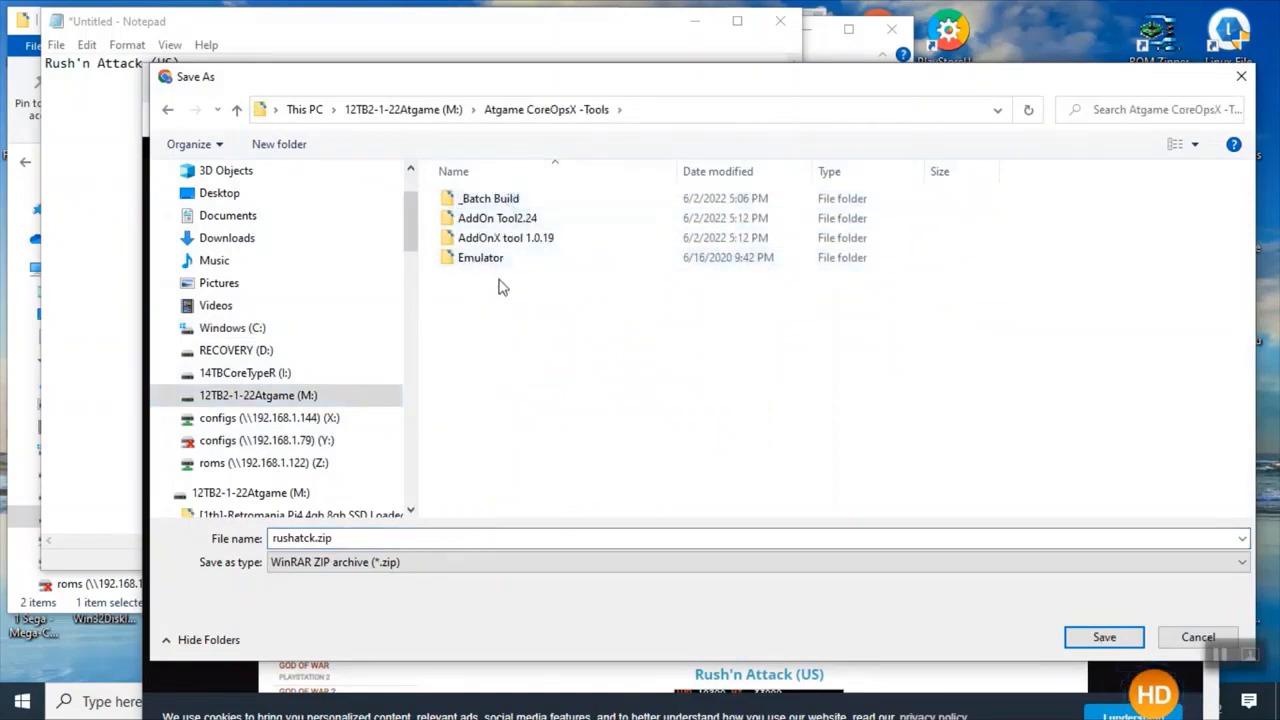
pyautogui.doubleClick(500, 200)
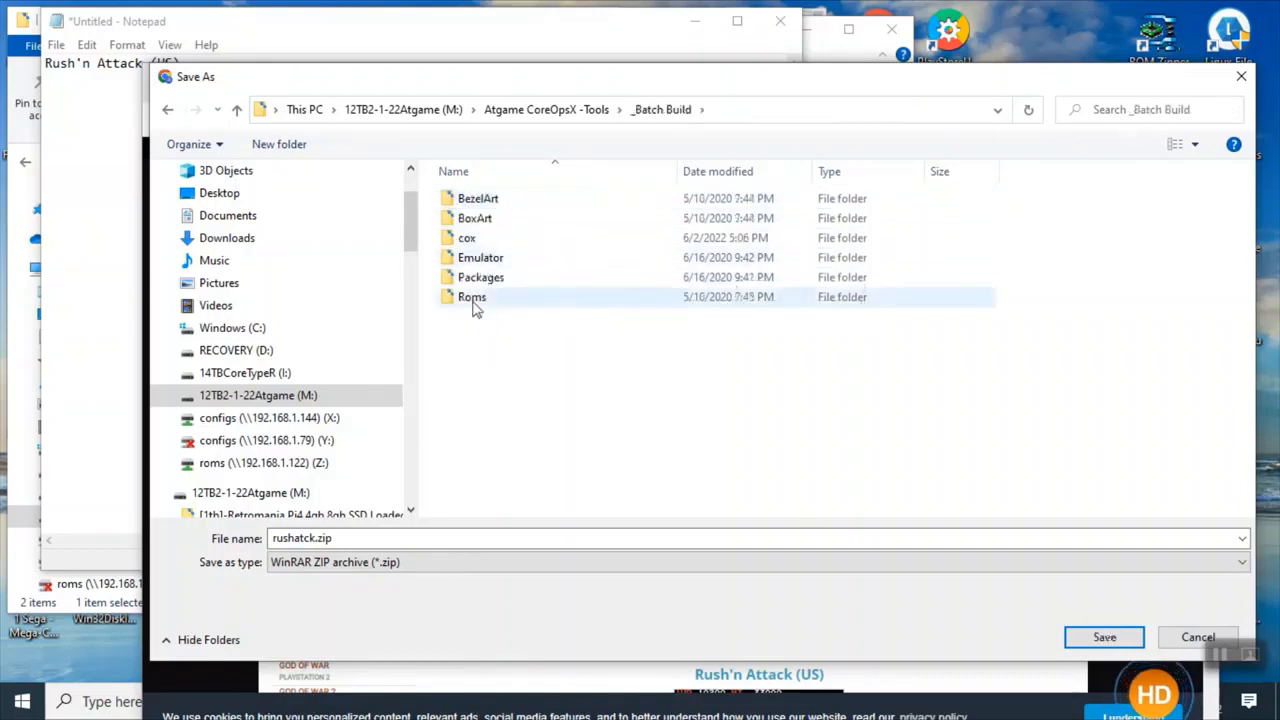
pyautogui.doubleClick(472, 299)
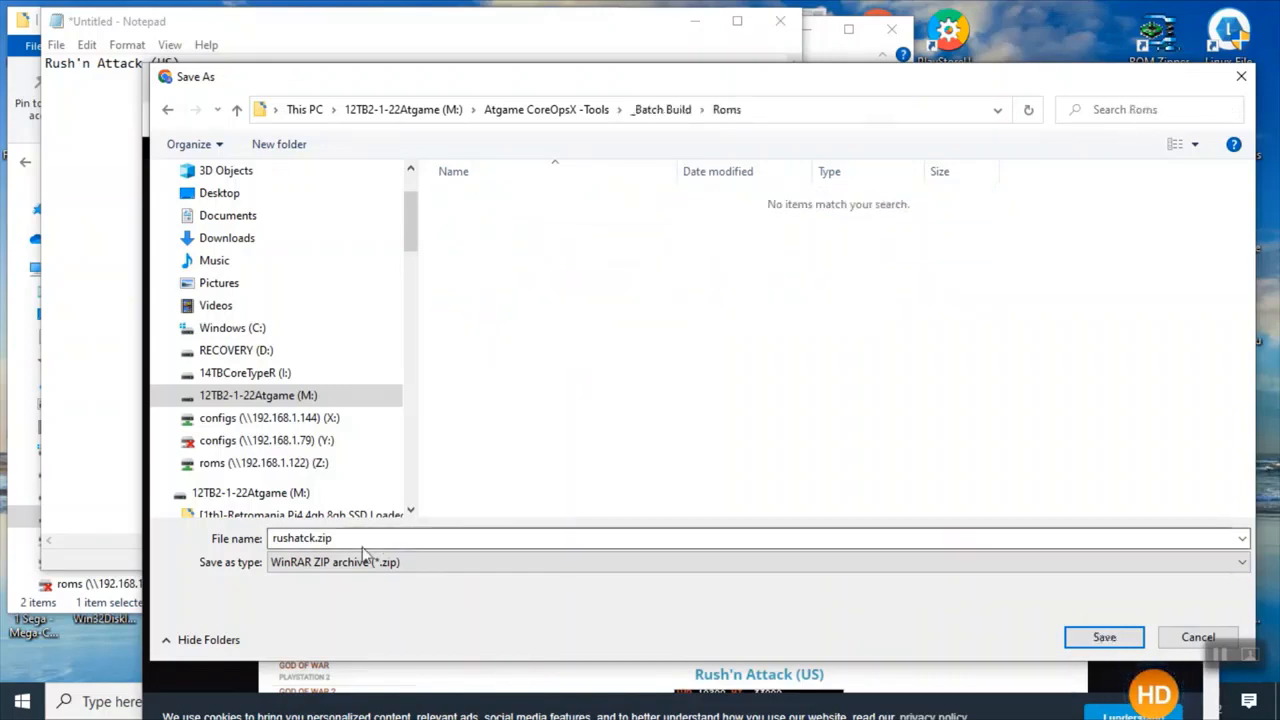
pyautogui.doubleClick(346, 540)
pyautogui.hotkey('ctrl', 'c')
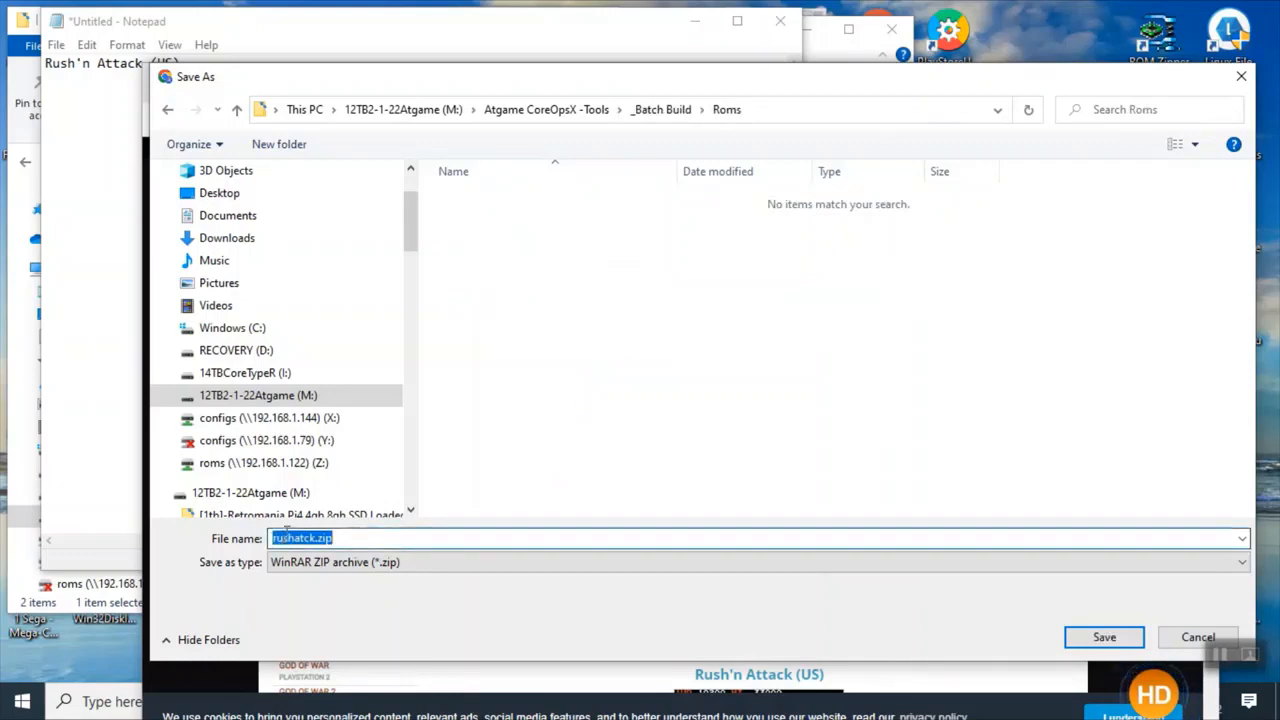
pyautogui.click(1101, 638)
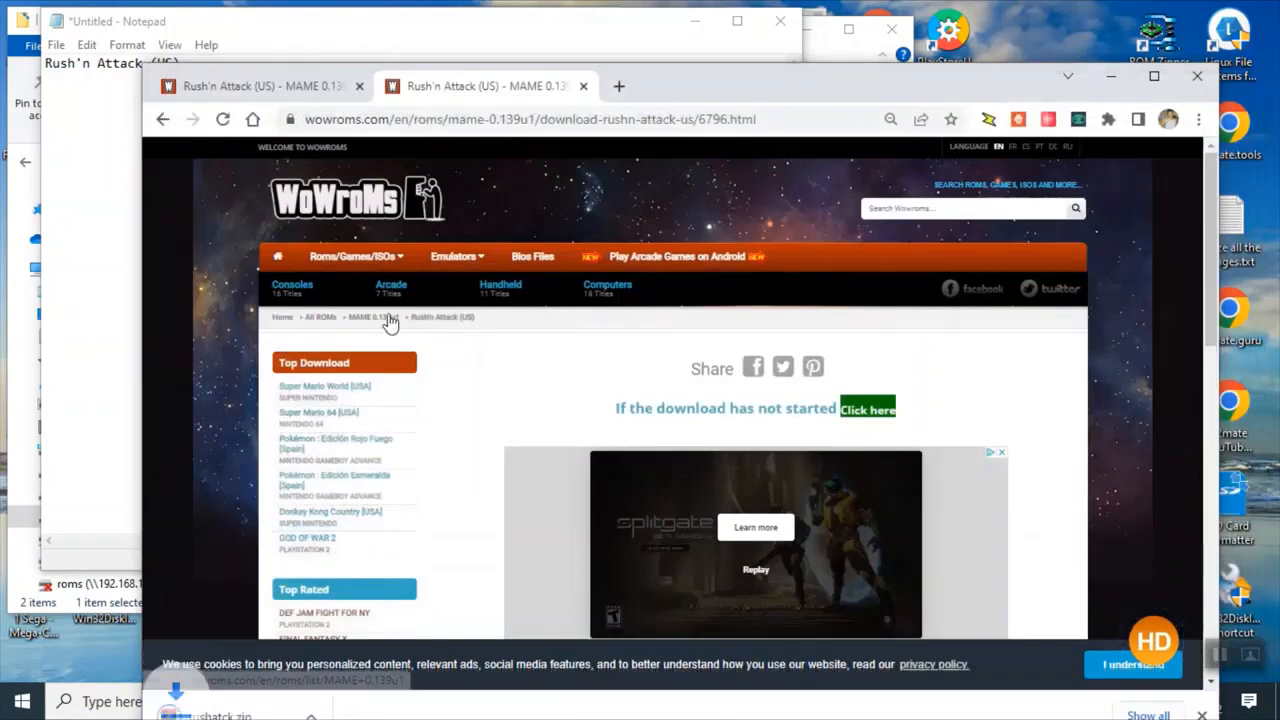
# Paste the rushatck.zip file name after the game title in Notepad.
pyautogui.click(84, 141)
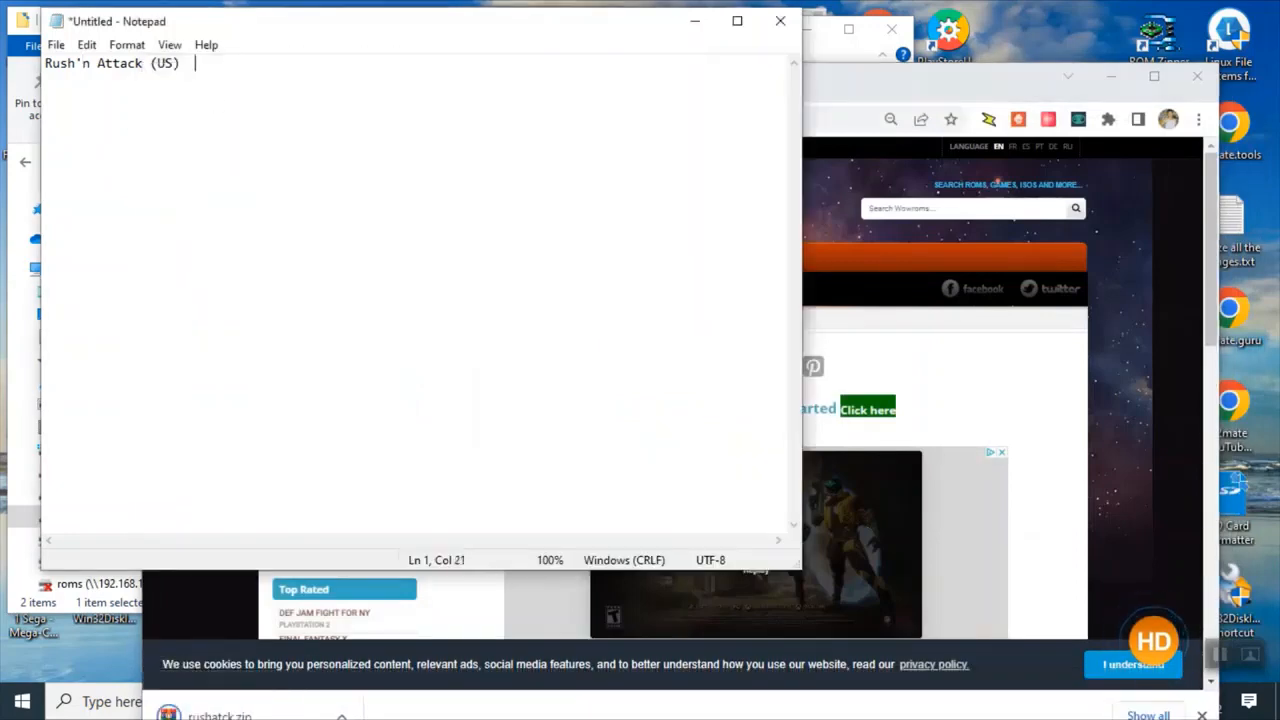
pyautogui.hotkey('ctrl', 'v')
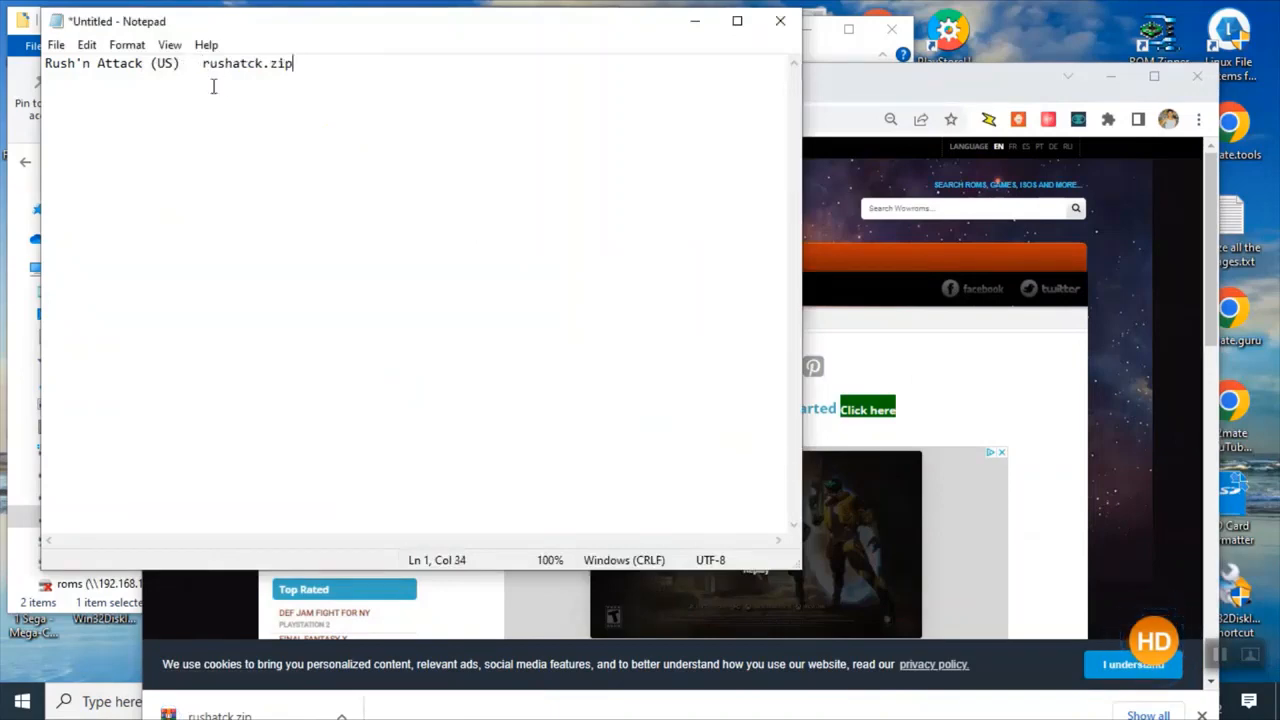
# Open the Resize all the images.txt notes file from the desktop.
pyautogui.click(929, 357)
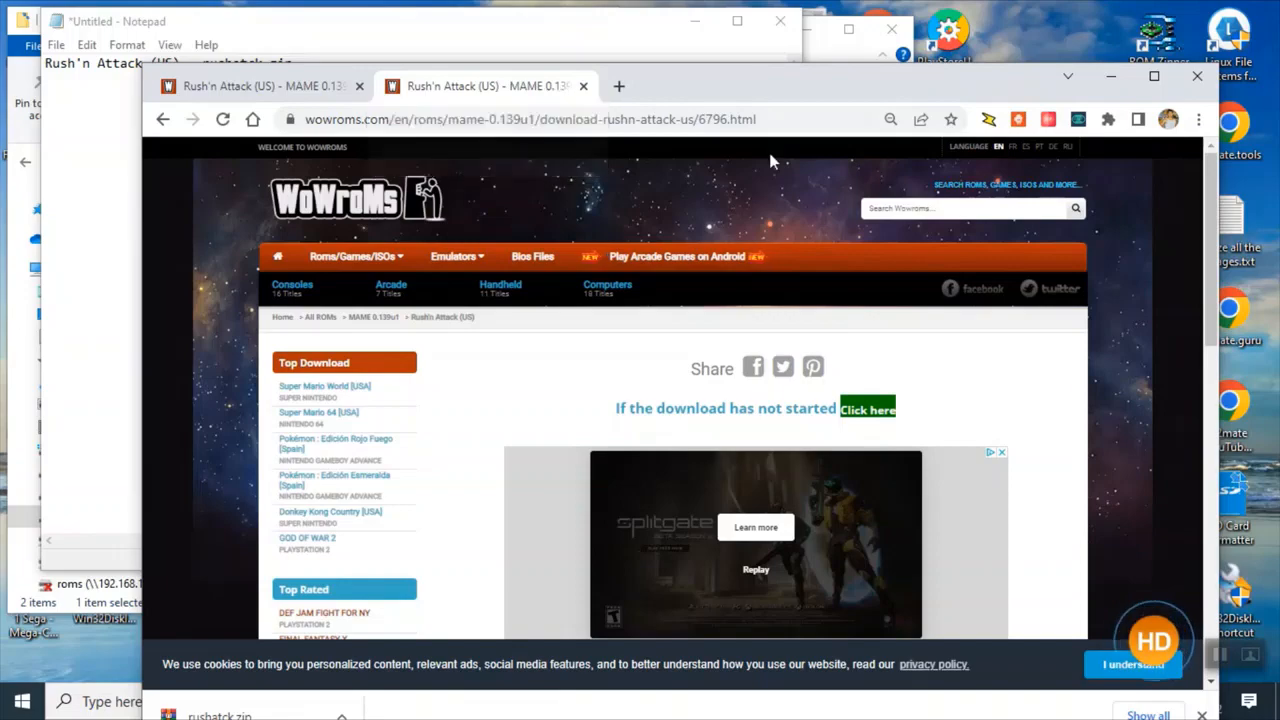
pyautogui.click(1246, 238)
pyautogui.doubleClick(1246, 238)
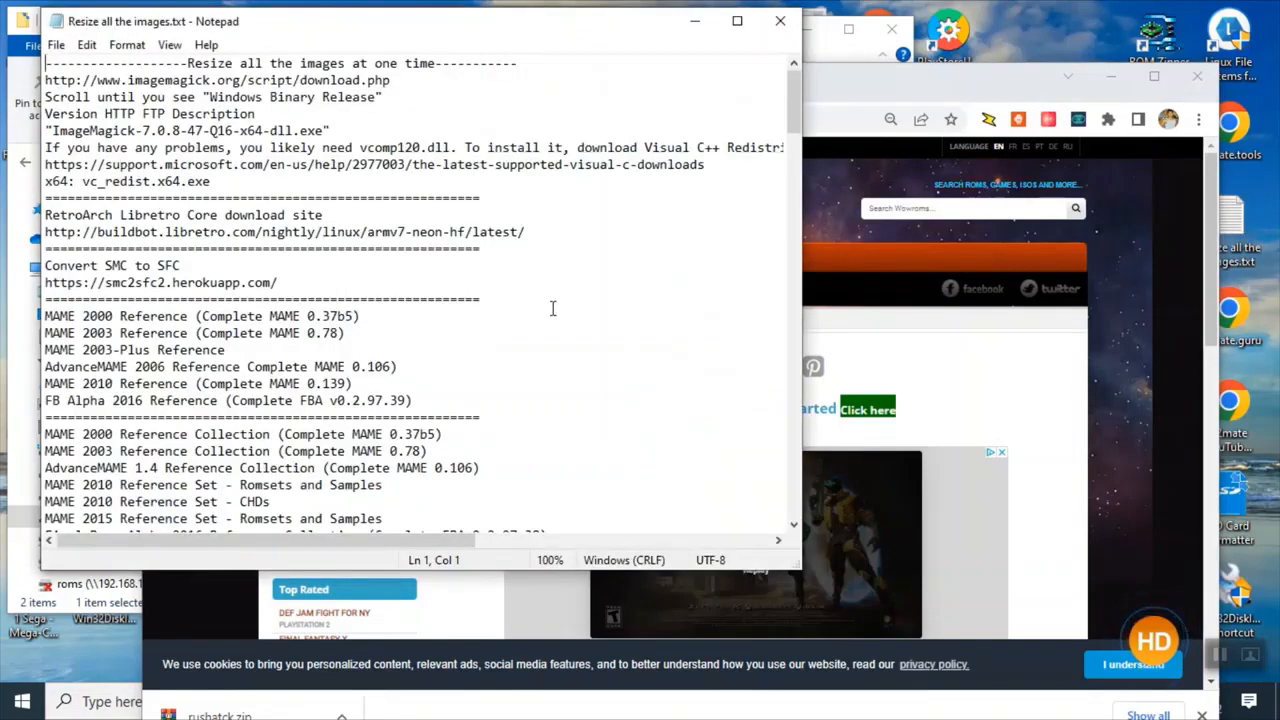
# Change the MAME 2010 Reference line to read Complete MAME 0.139u1.
pyautogui.moveTo(370, 314); pyautogui.dragTo(345, 323)
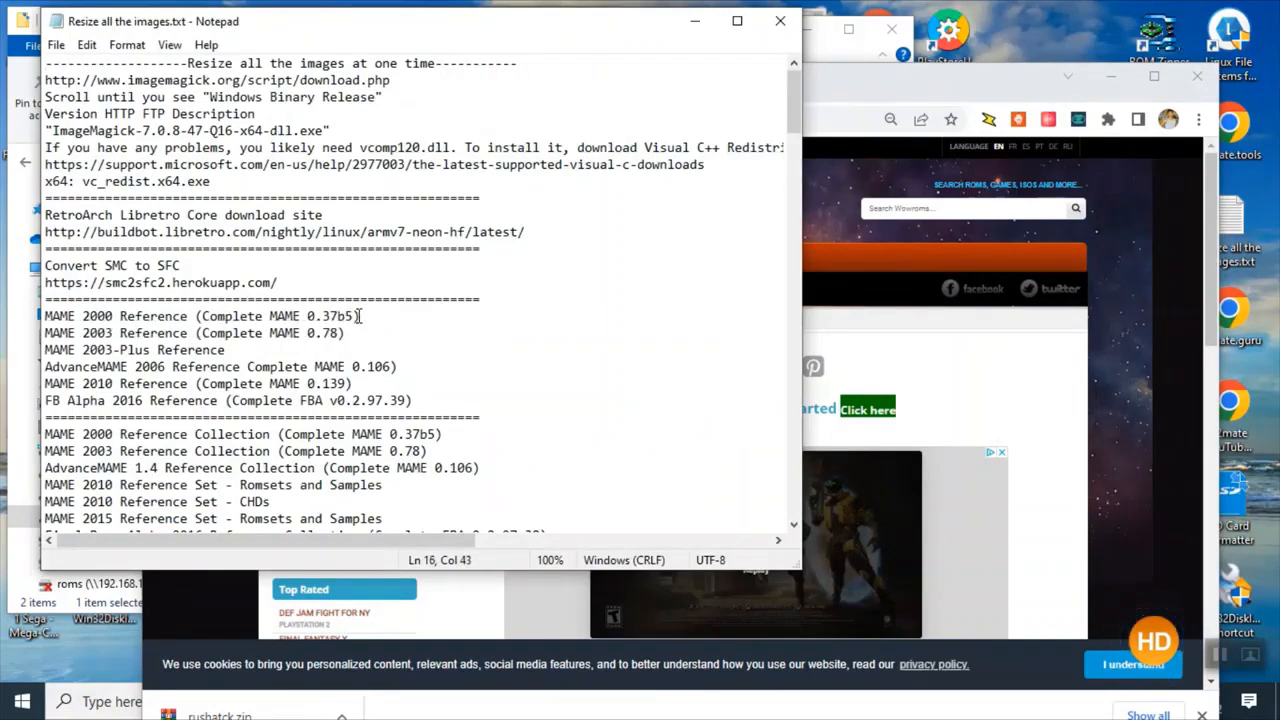
pyautogui.moveTo(360, 316); pyautogui.dragTo(99, 299)
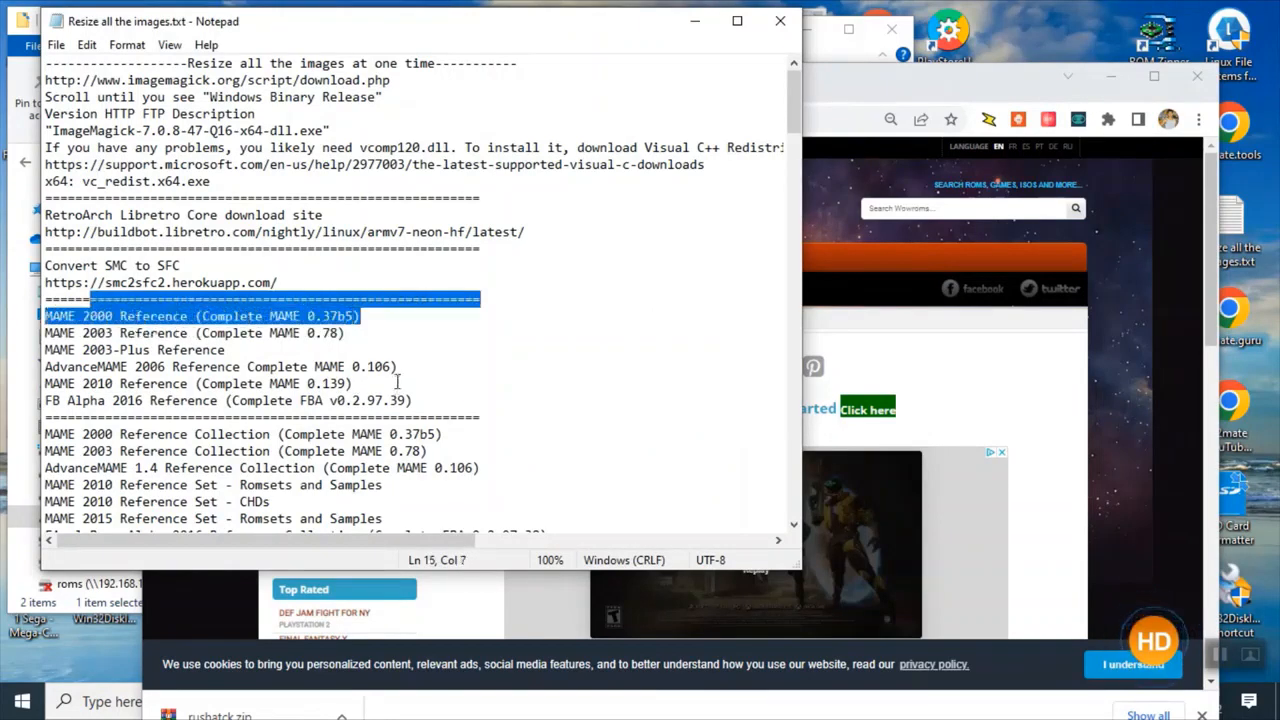
pyautogui.click(348, 384)
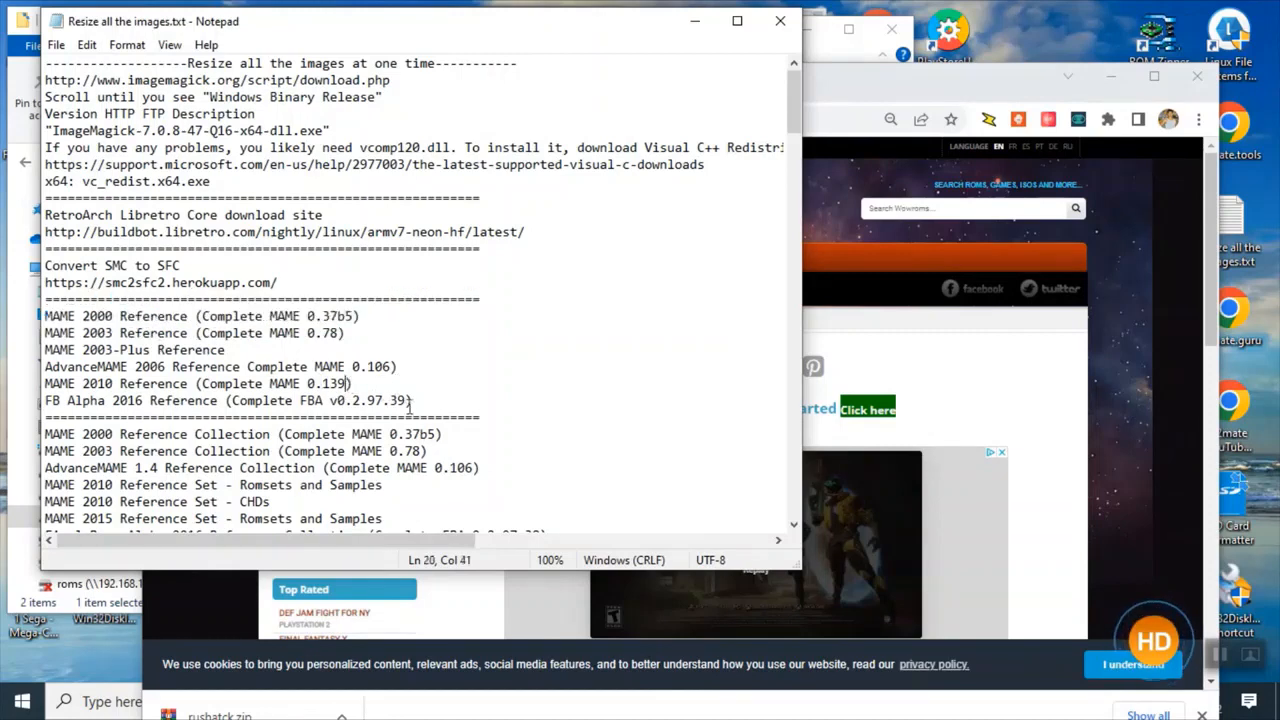
pyautogui.write('u1')
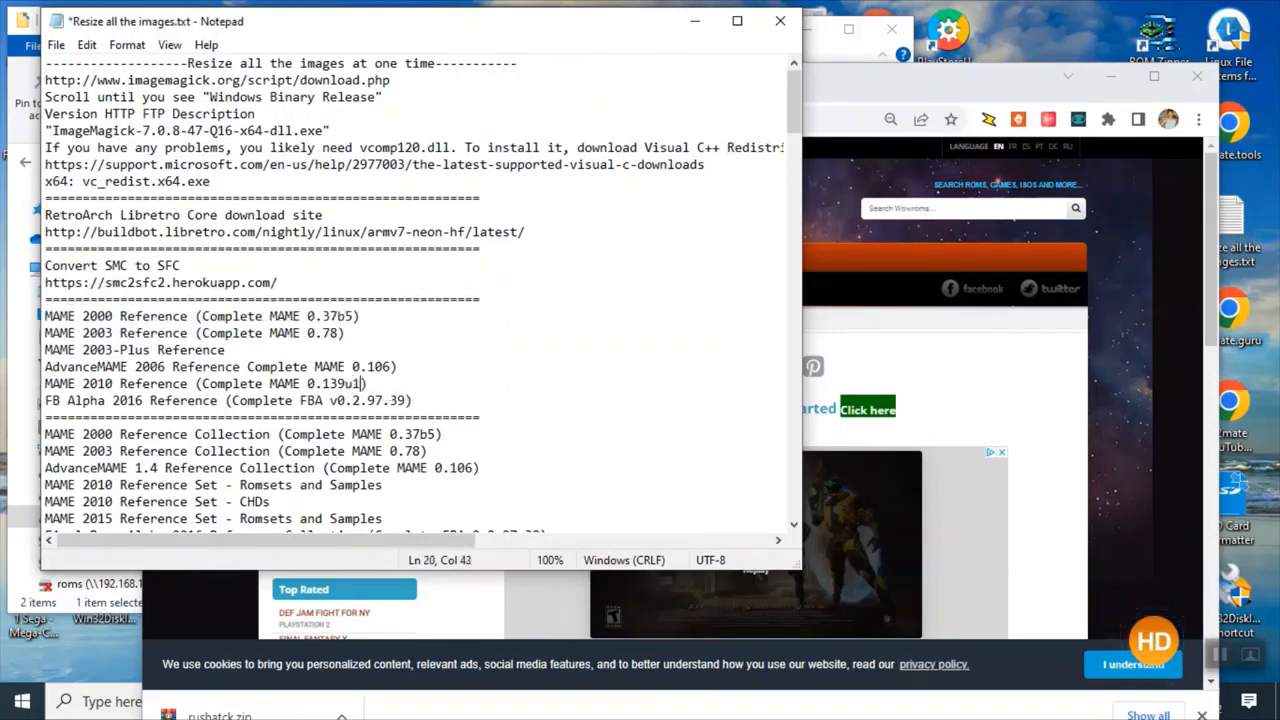
# Highlight the MAME reference and collection version lines in the notes file to compare emulator versions.
pyautogui.moveTo(384, 384); pyautogui.dragTo(60, 385)
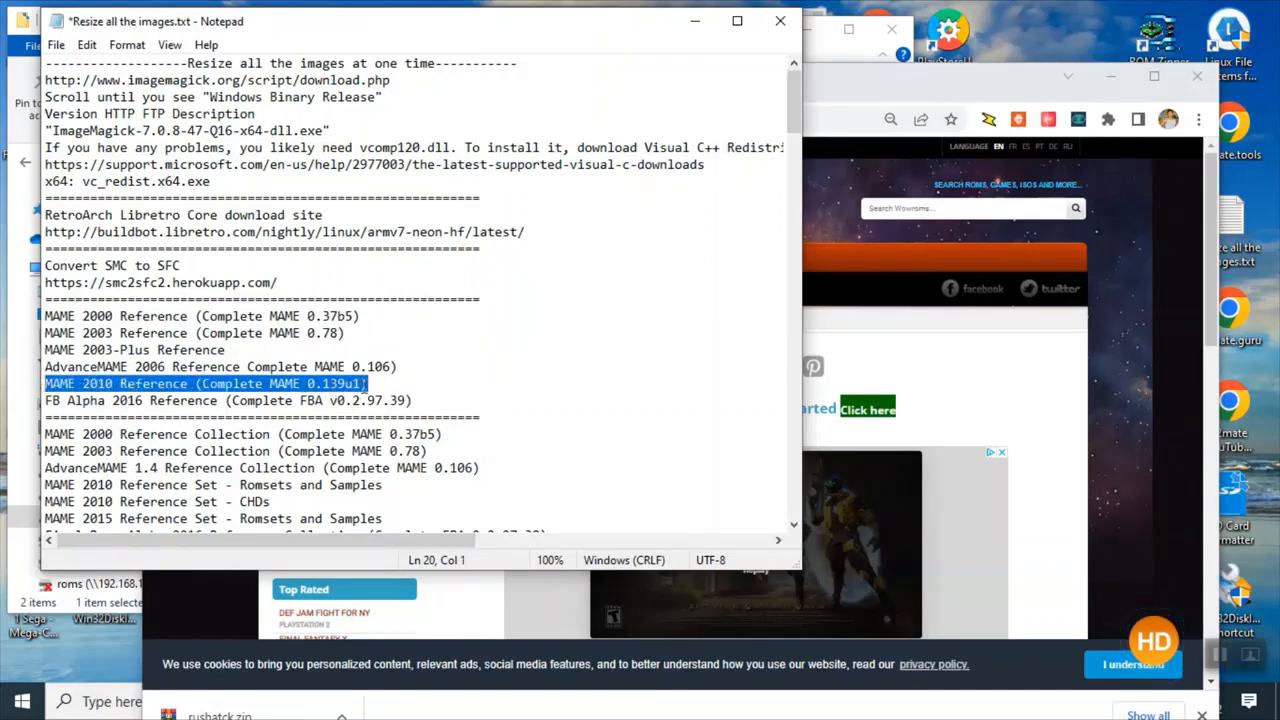
pyautogui.moveTo(394, 368); pyautogui.dragTo(293, 380)
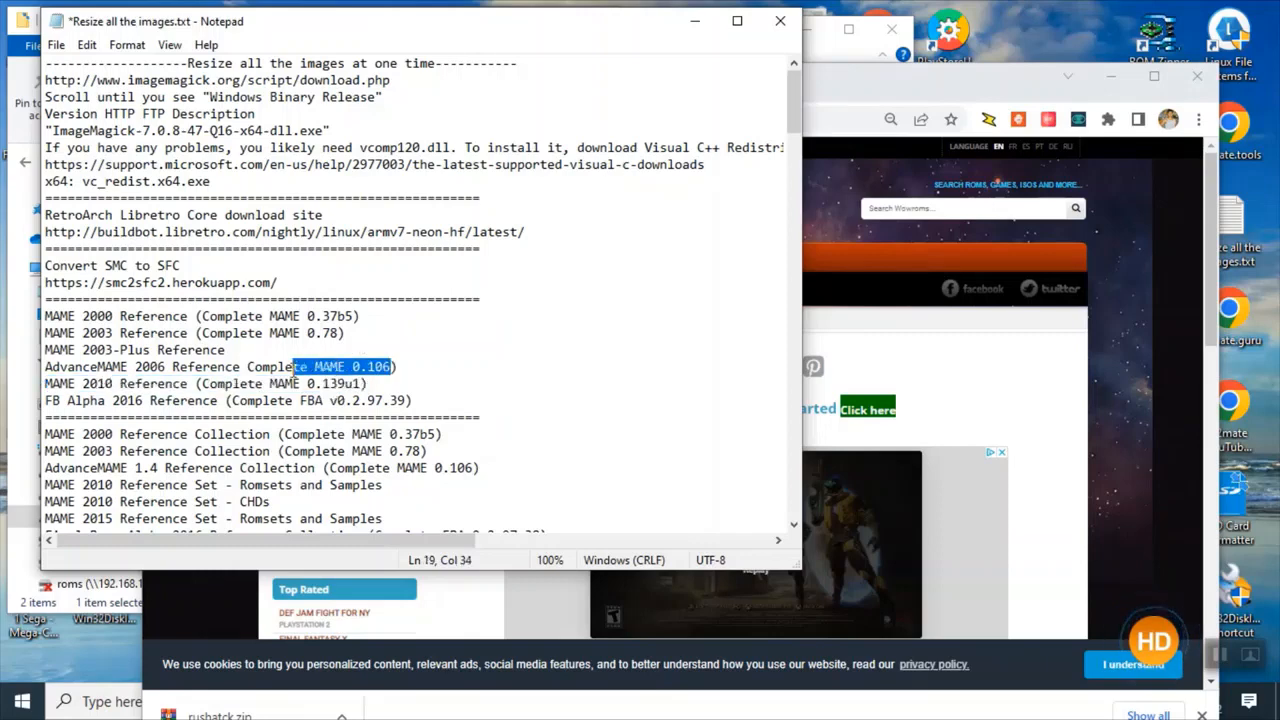
pyautogui.moveTo(346, 334); pyautogui.dragTo(280, 340)
pyautogui.moveTo(362, 316); pyautogui.dragTo(268, 323)
pyautogui.moveTo(373, 383); pyautogui.dragTo(283, 385)
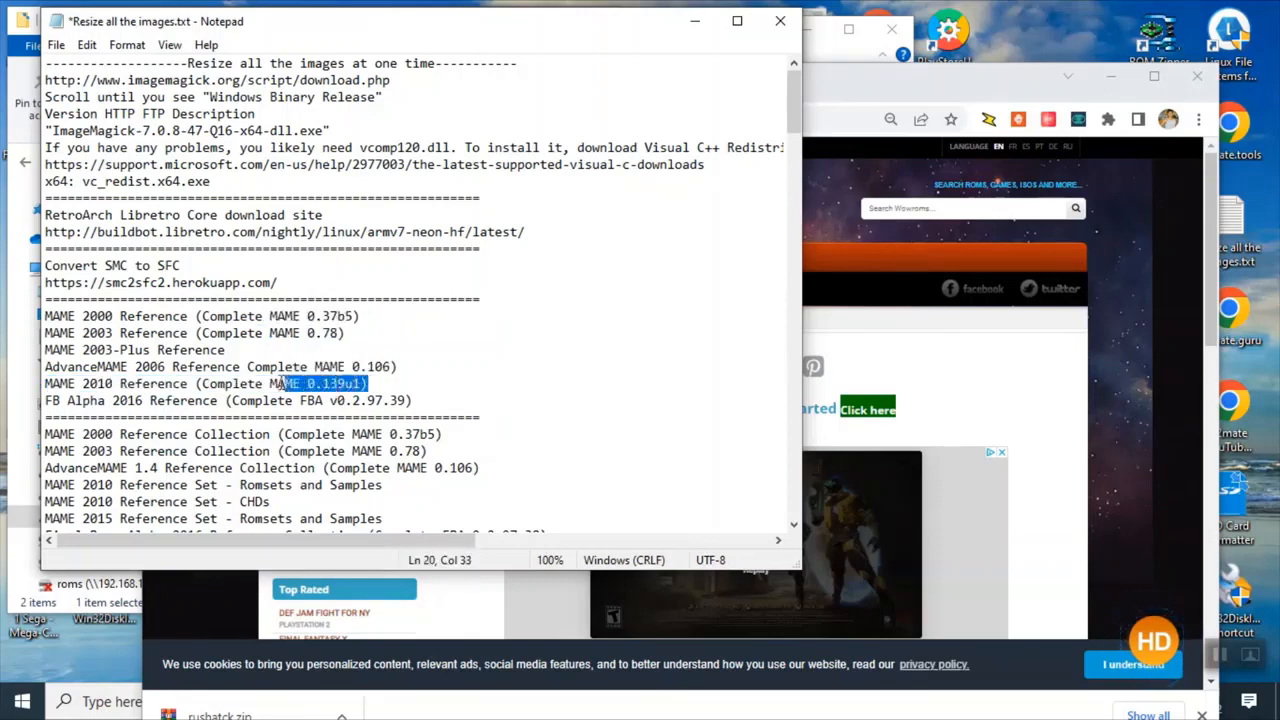
pyautogui.moveTo(83, 385); pyautogui.dragTo(192, 388)
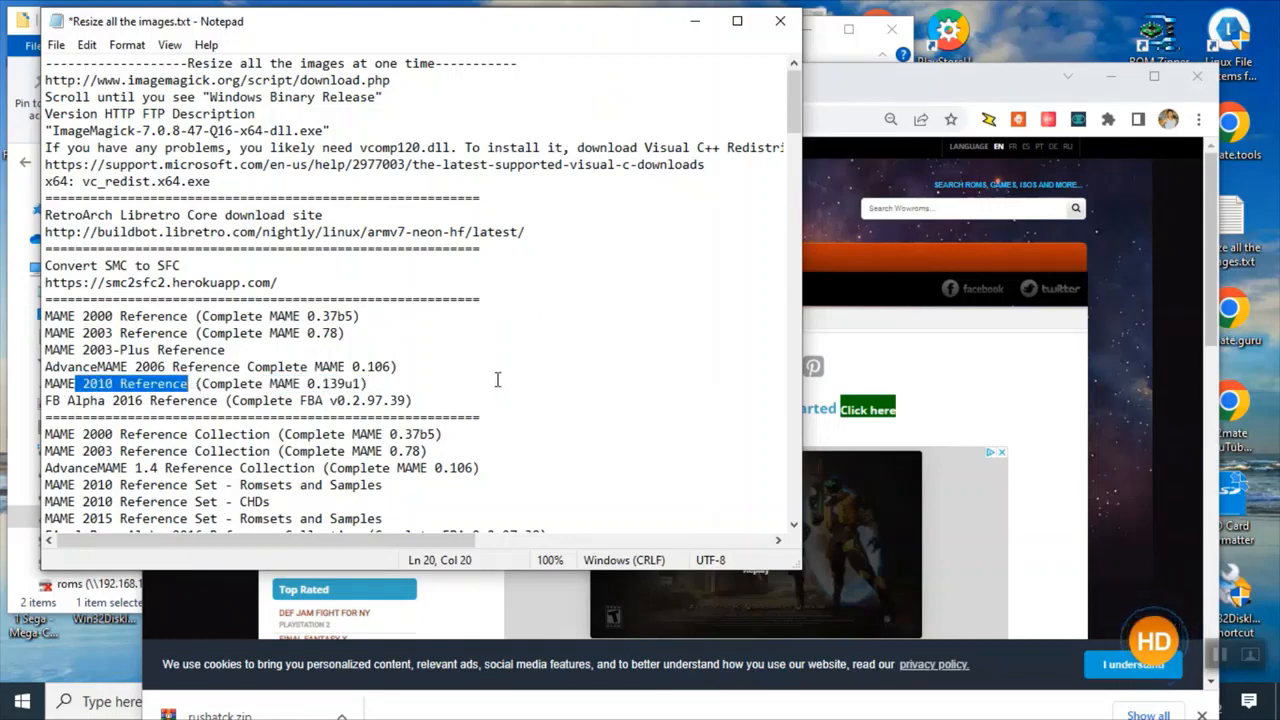
pyautogui.moveTo(417, 400); pyautogui.dragTo(44, 316)
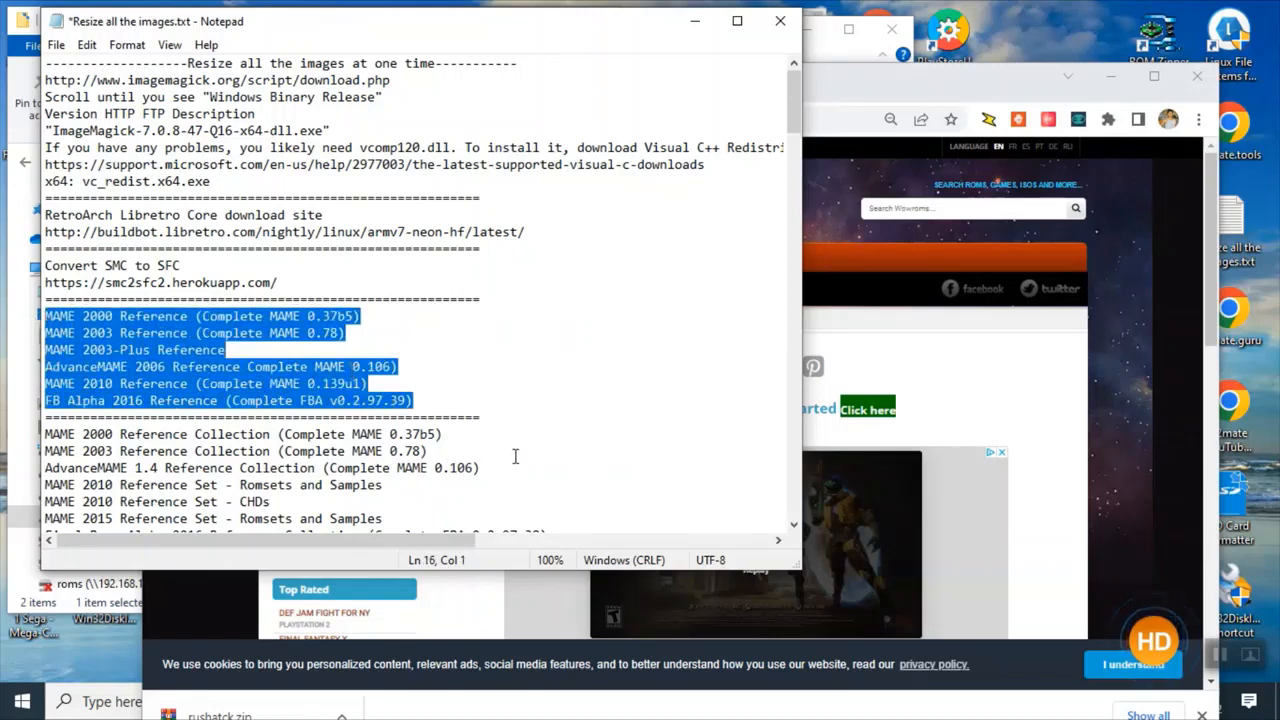
pyautogui.scroll(-1, 515, 456)
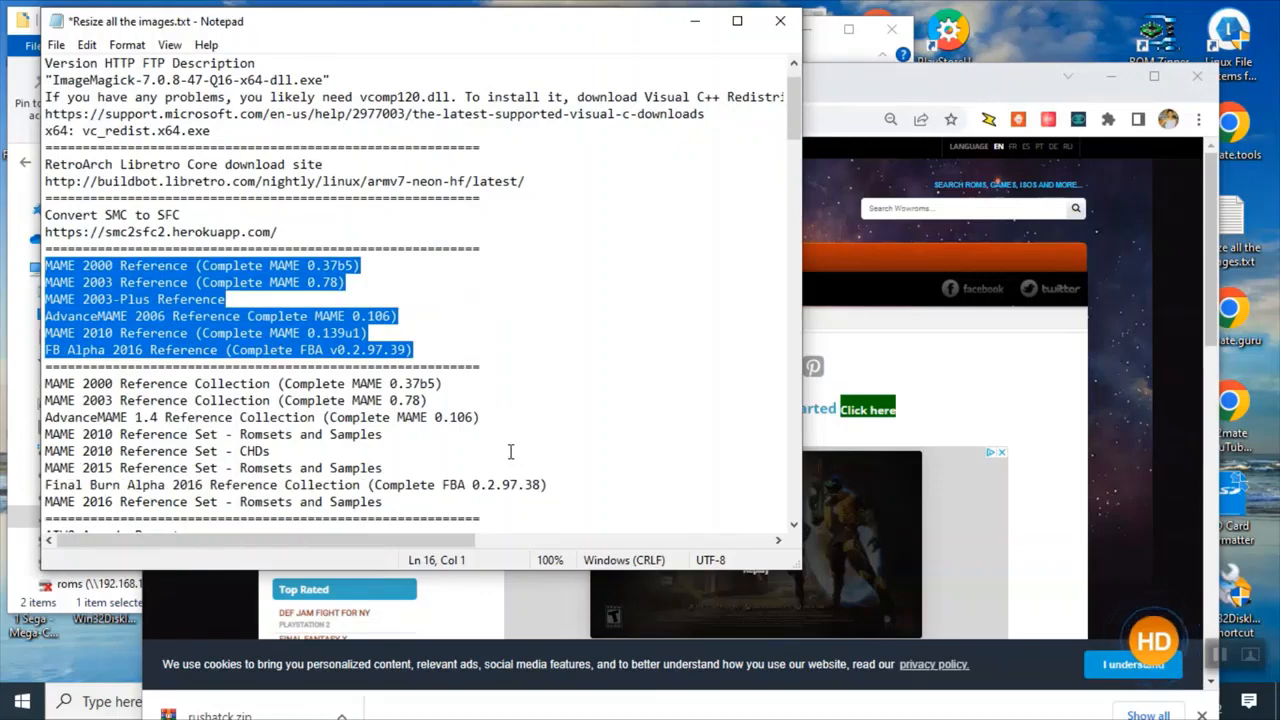
pyautogui.moveTo(480, 417); pyautogui.dragTo(46, 252)
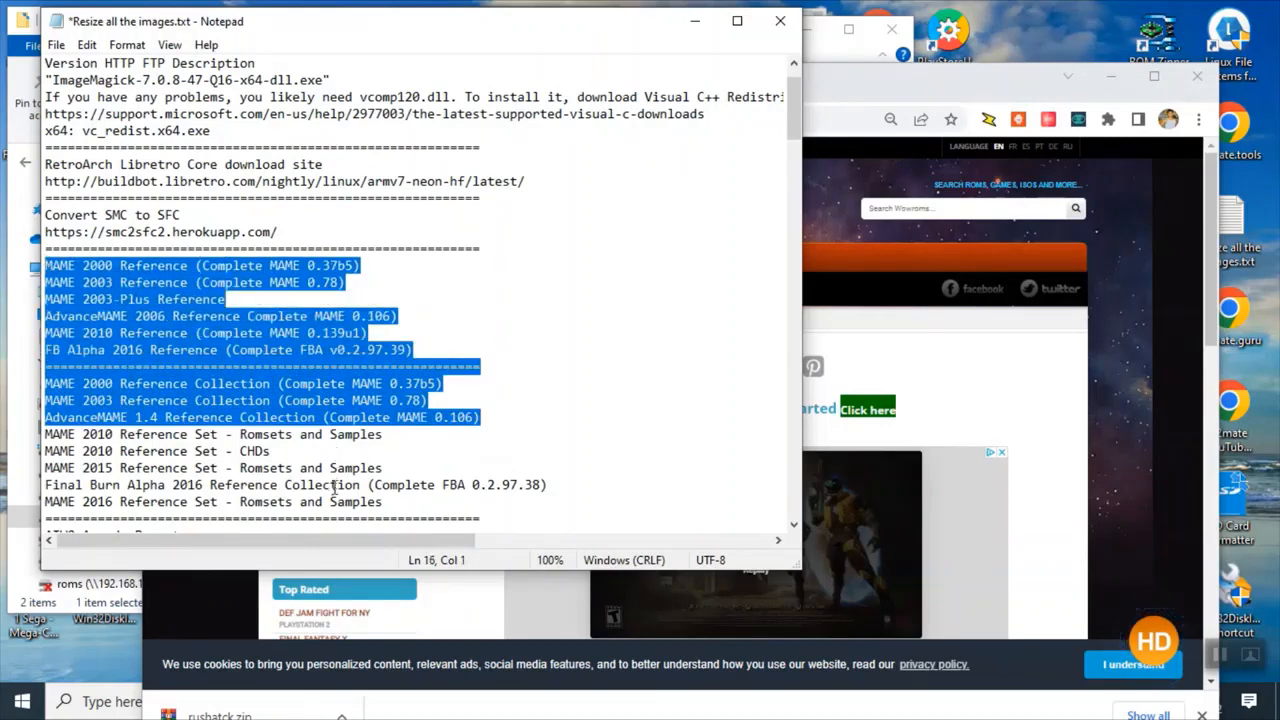
pyautogui.moveTo(417, 508); pyautogui.dragTo(42, 252)
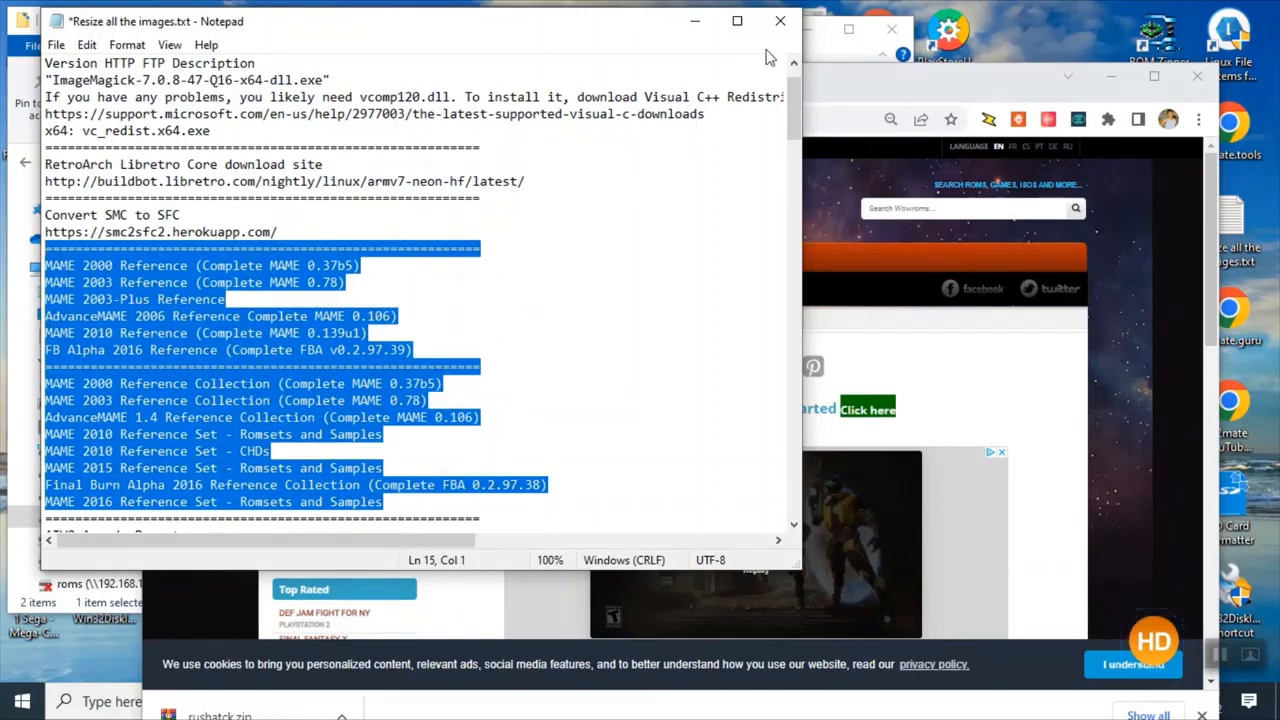
# Close the notes file, saving its changes.
pyautogui.click(781, 24)
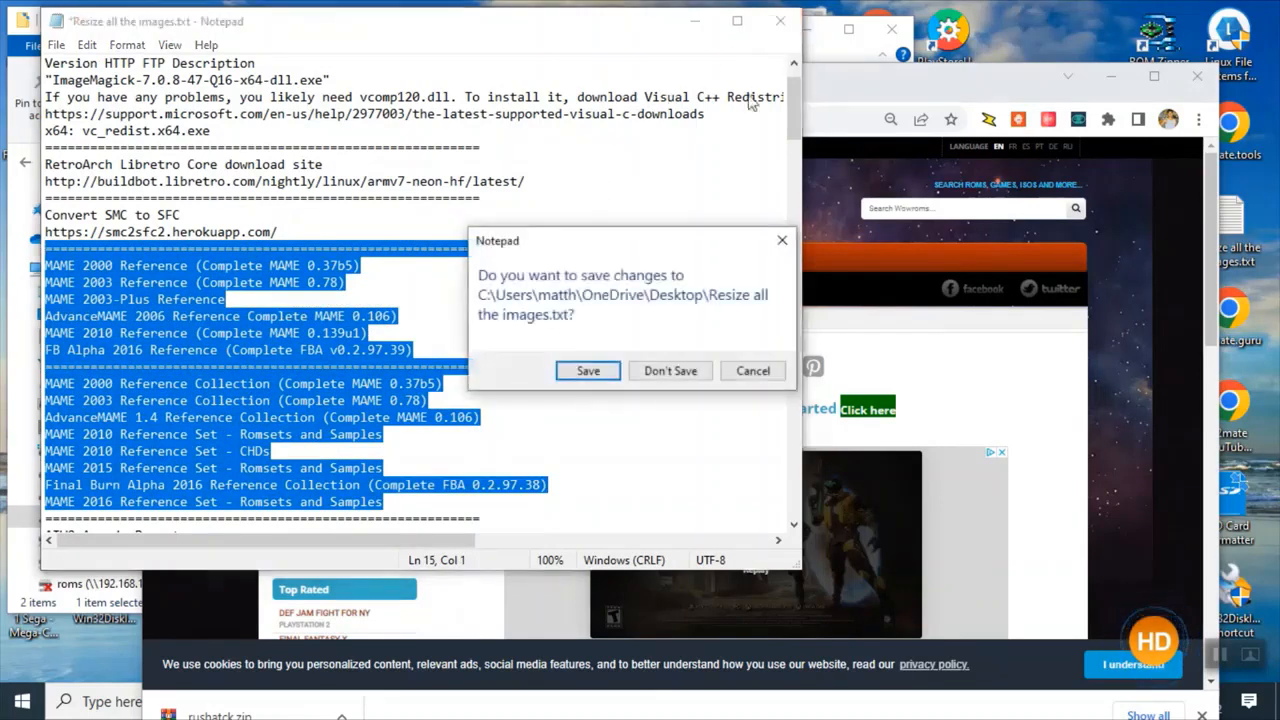
pyautogui.click(588, 371)
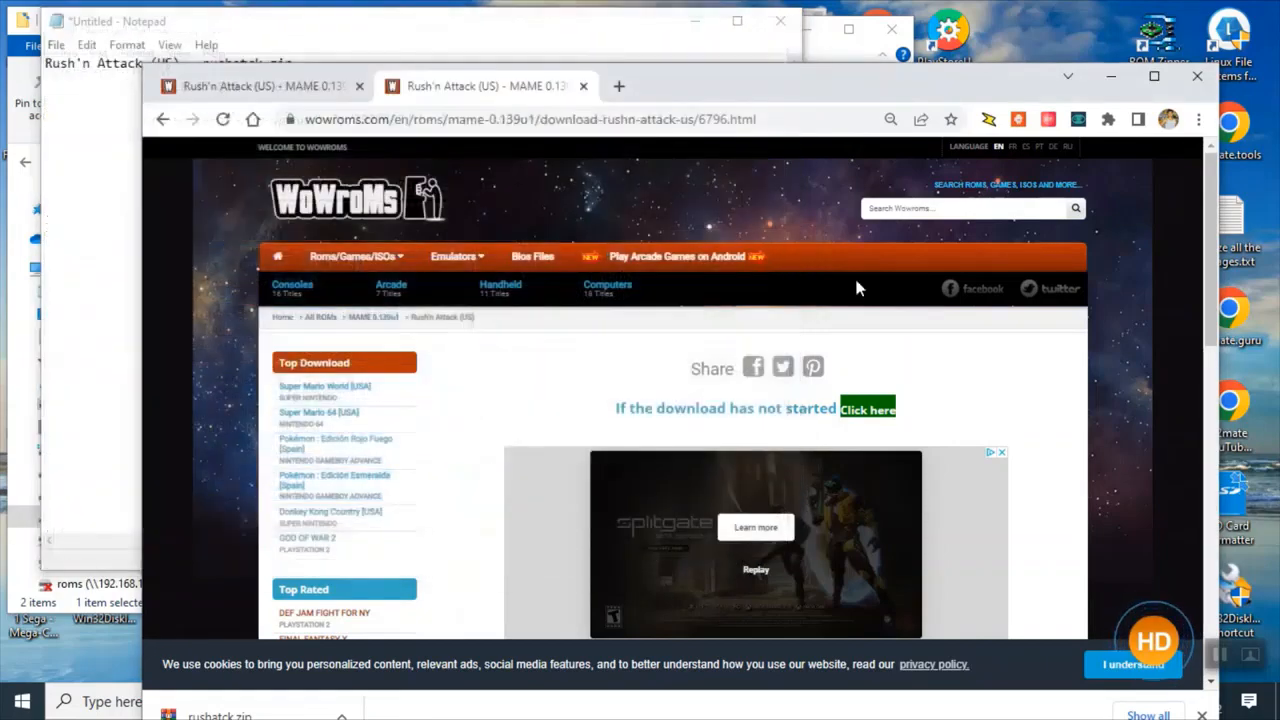
# Close the download tab and move the browser window aside to bring back the Notepad notes.
pyautogui.click(586, 88)
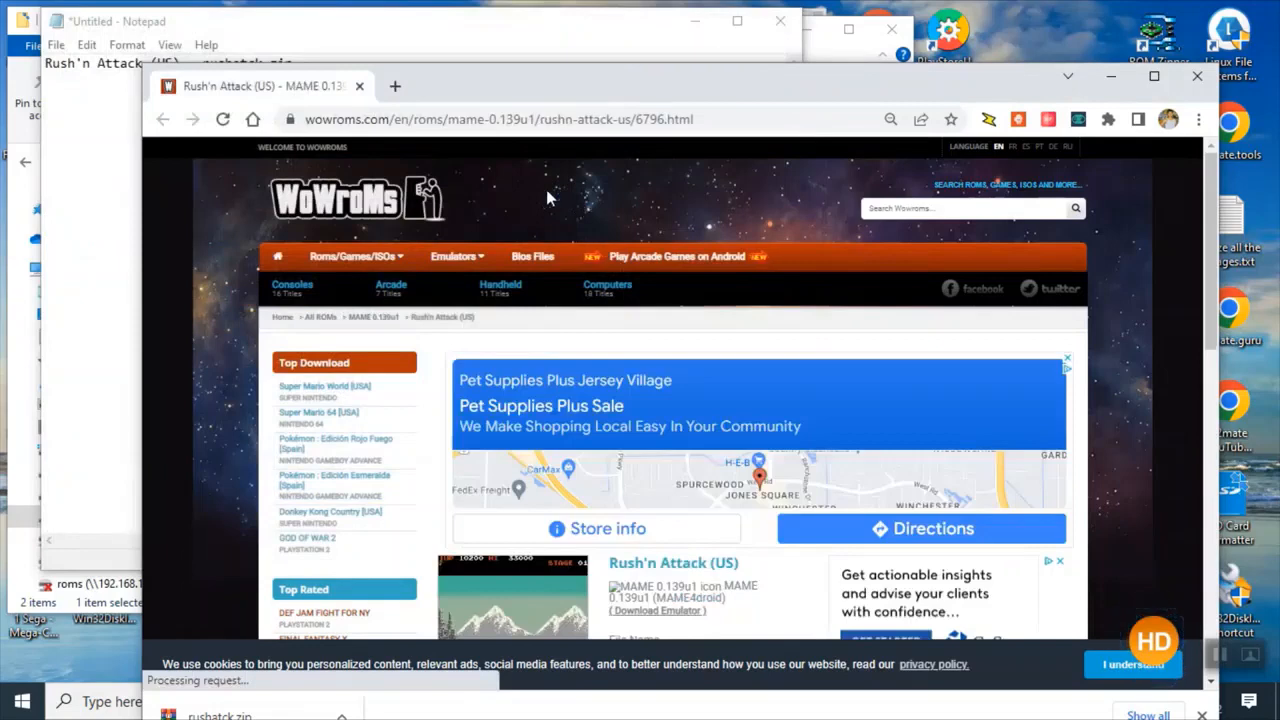
pyautogui.moveTo(505, 88); pyautogui.dragTo(605, 56)
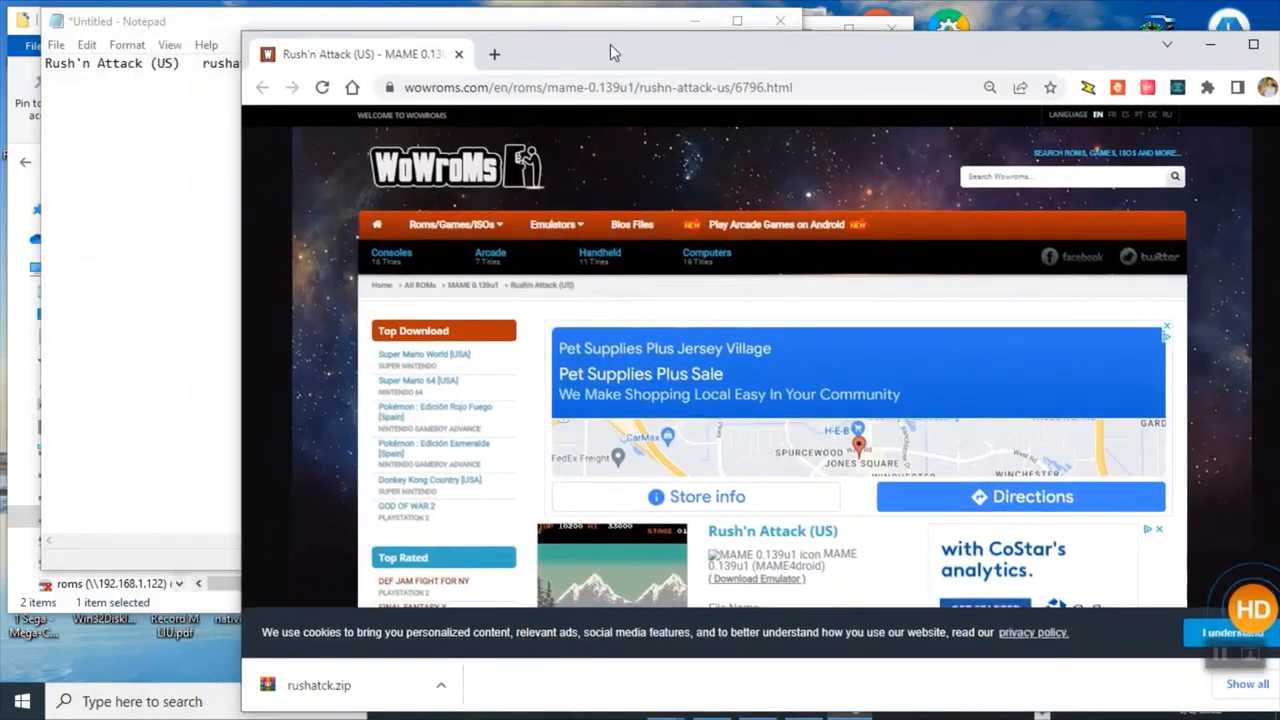
pyautogui.click(197, 237)
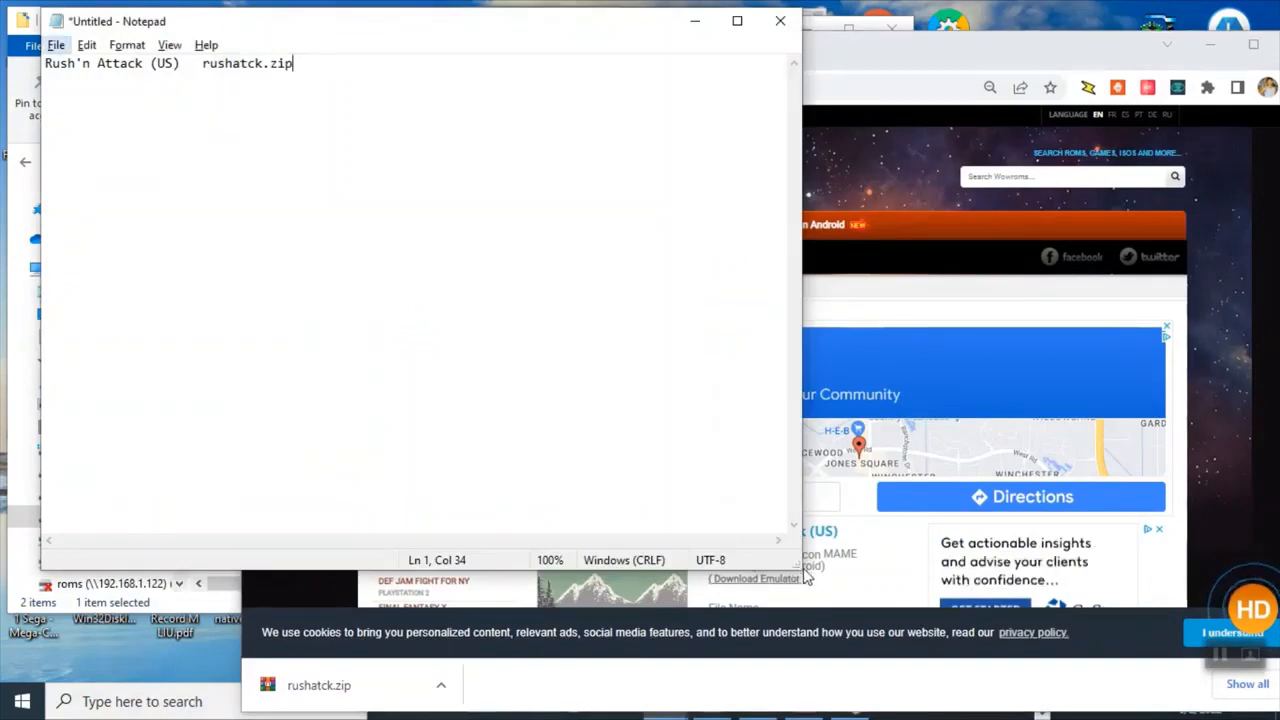
# Open the Generic folder inside _Batch Build's BezelArt on the Atgame drive to review the bezel images.
pyautogui.moveTo(800, 572); pyautogui.dragTo(406, 300)
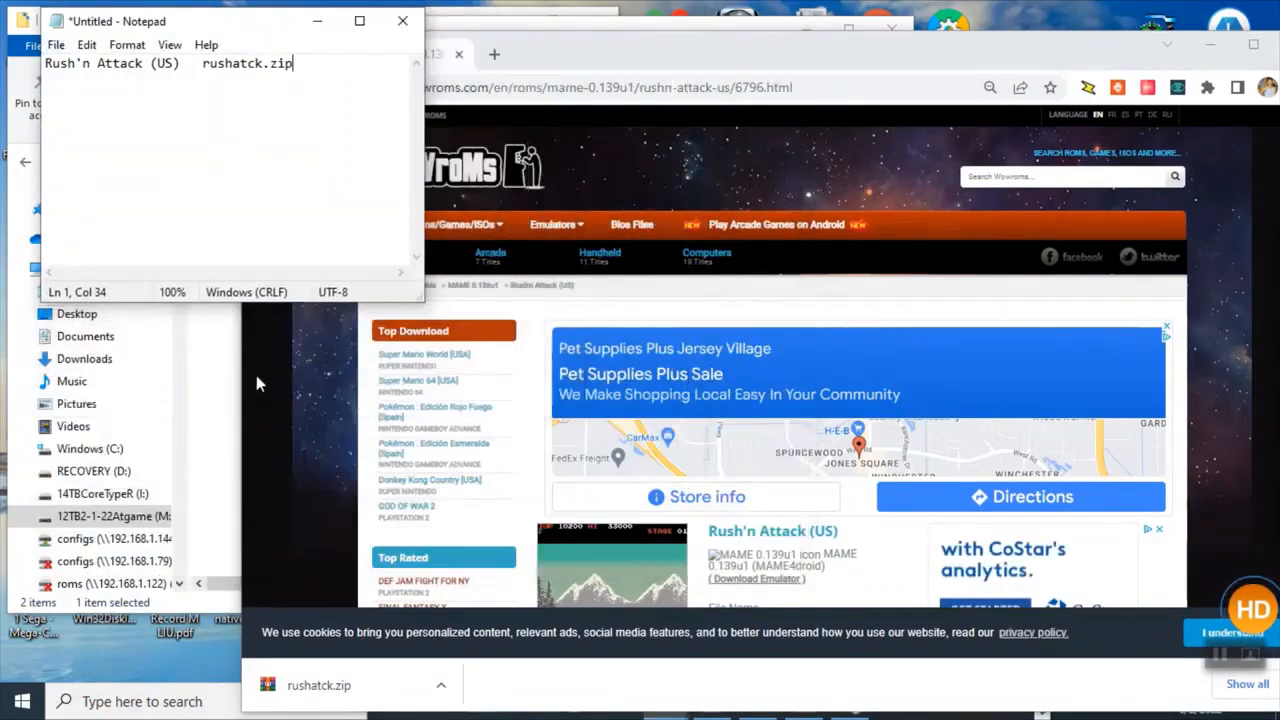
pyautogui.click(200, 386)
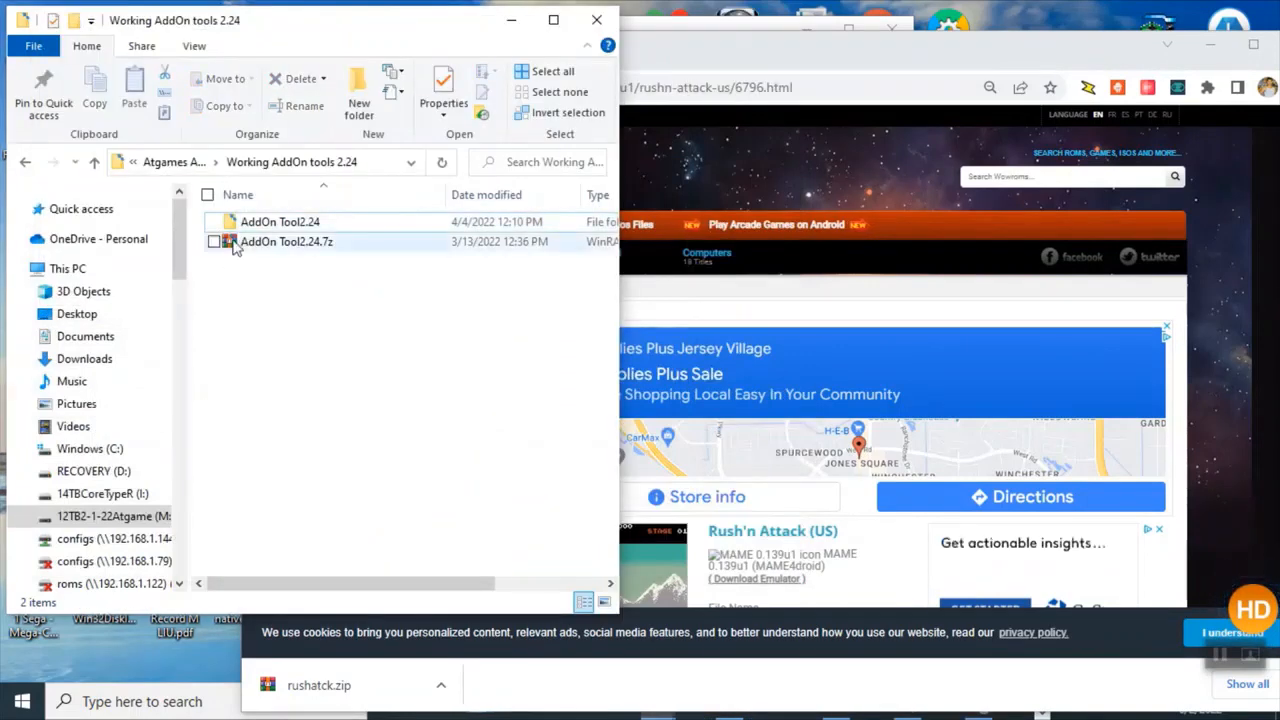
pyautogui.click(93, 162)
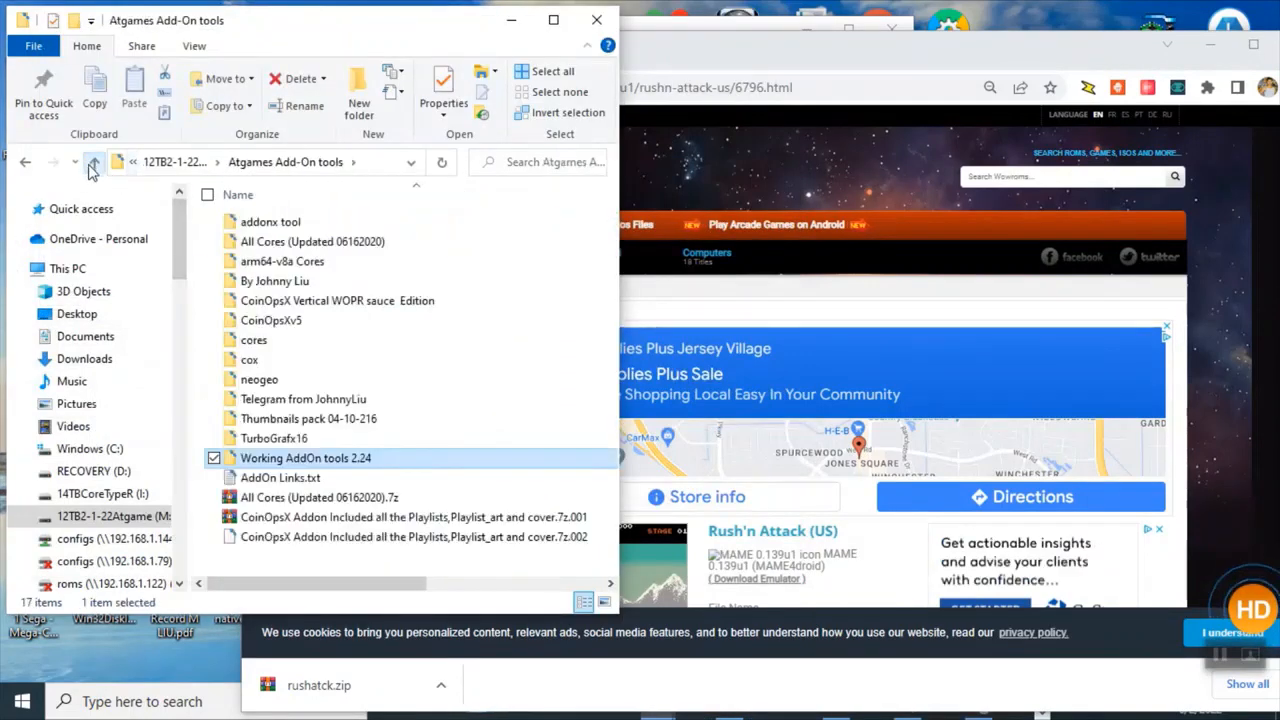
pyautogui.click(130, 517)
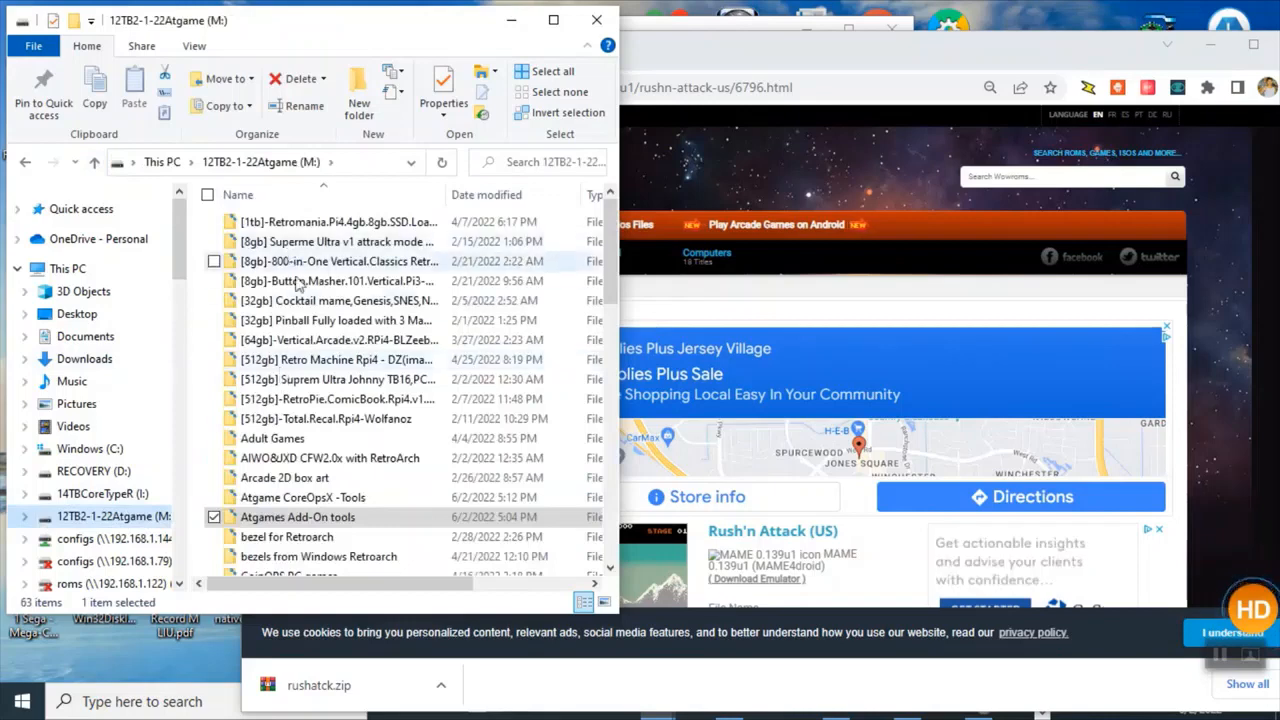
pyautogui.doubleClick(358, 497)
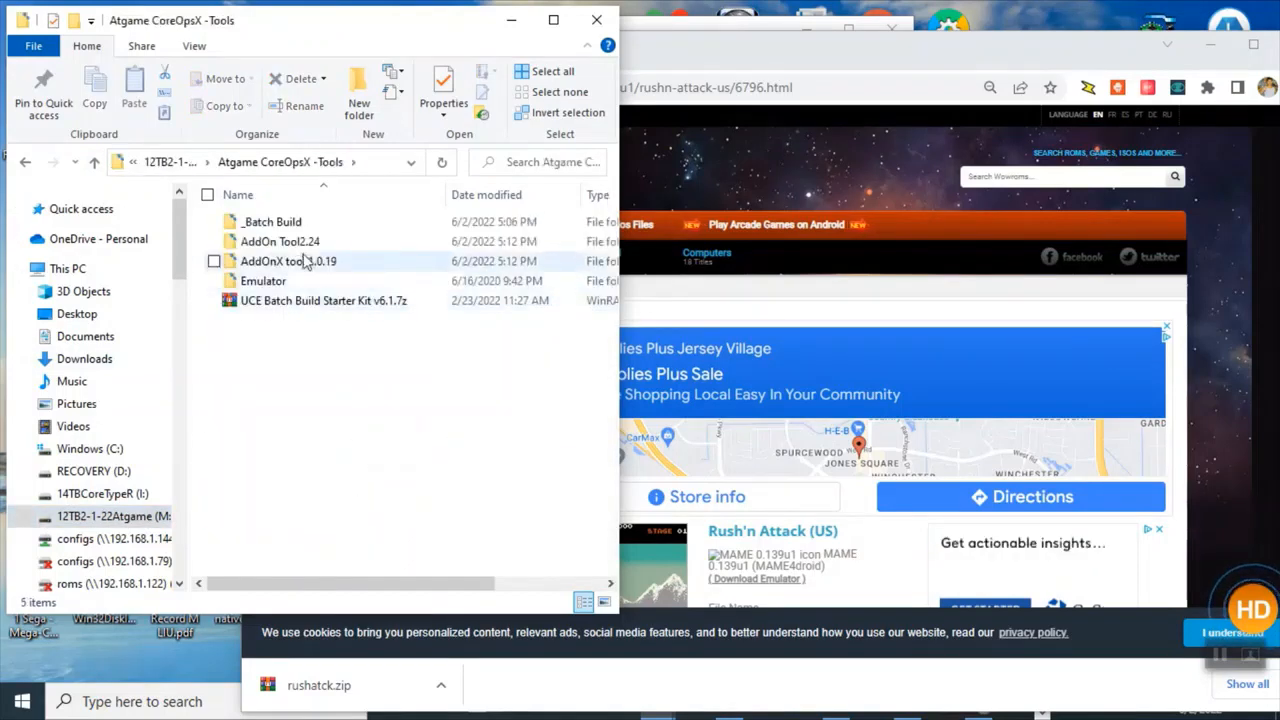
pyautogui.click(293, 224)
pyautogui.doubleClick(293, 224)
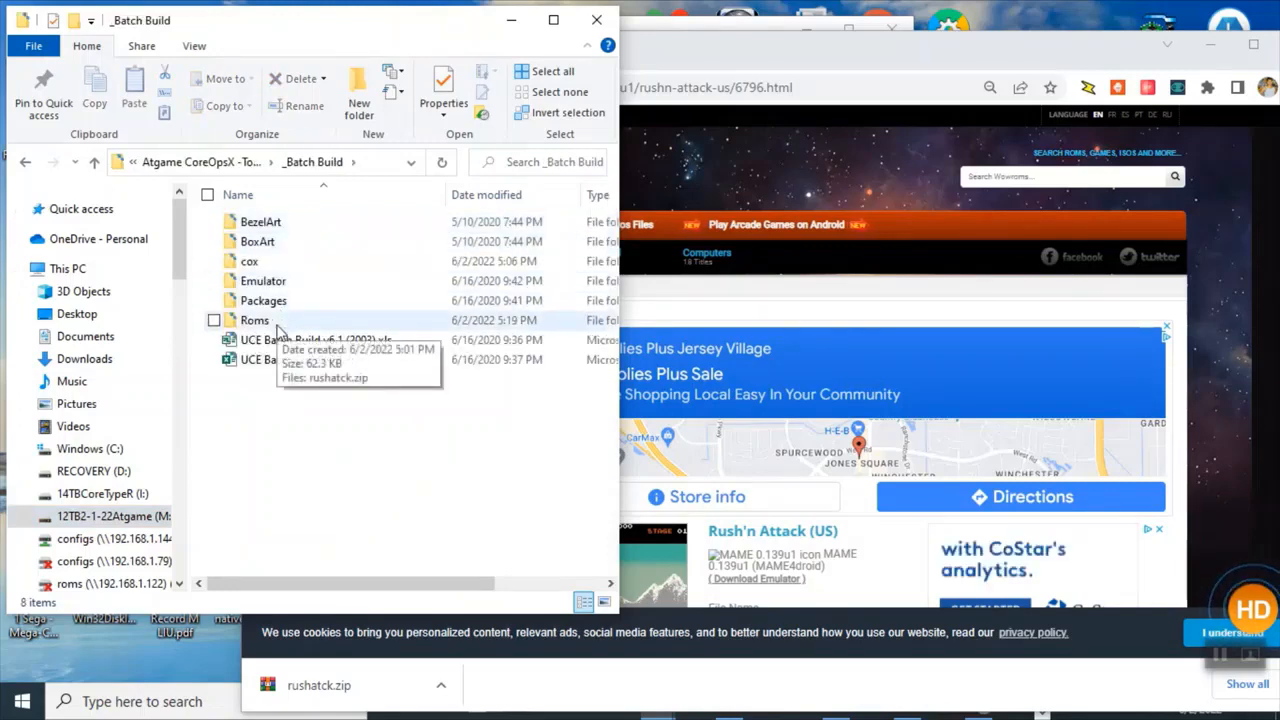
pyautogui.doubleClick(272, 222)
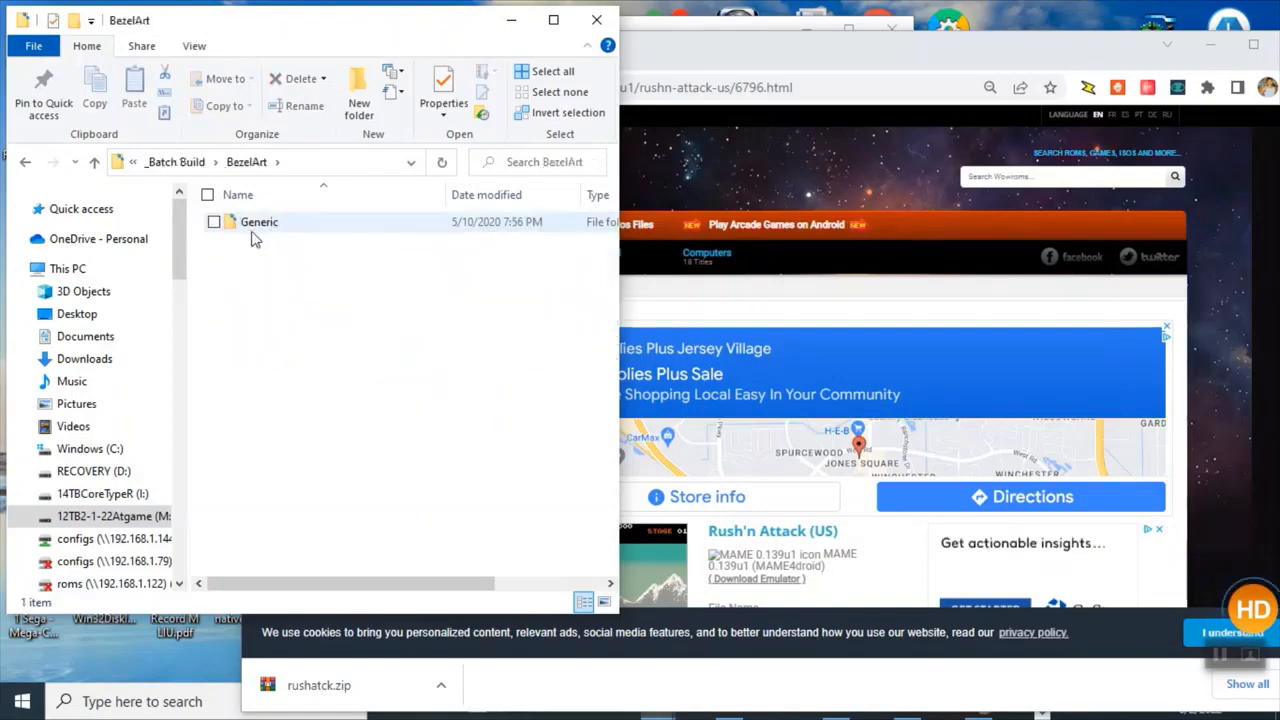
pyautogui.doubleClick(263, 223)
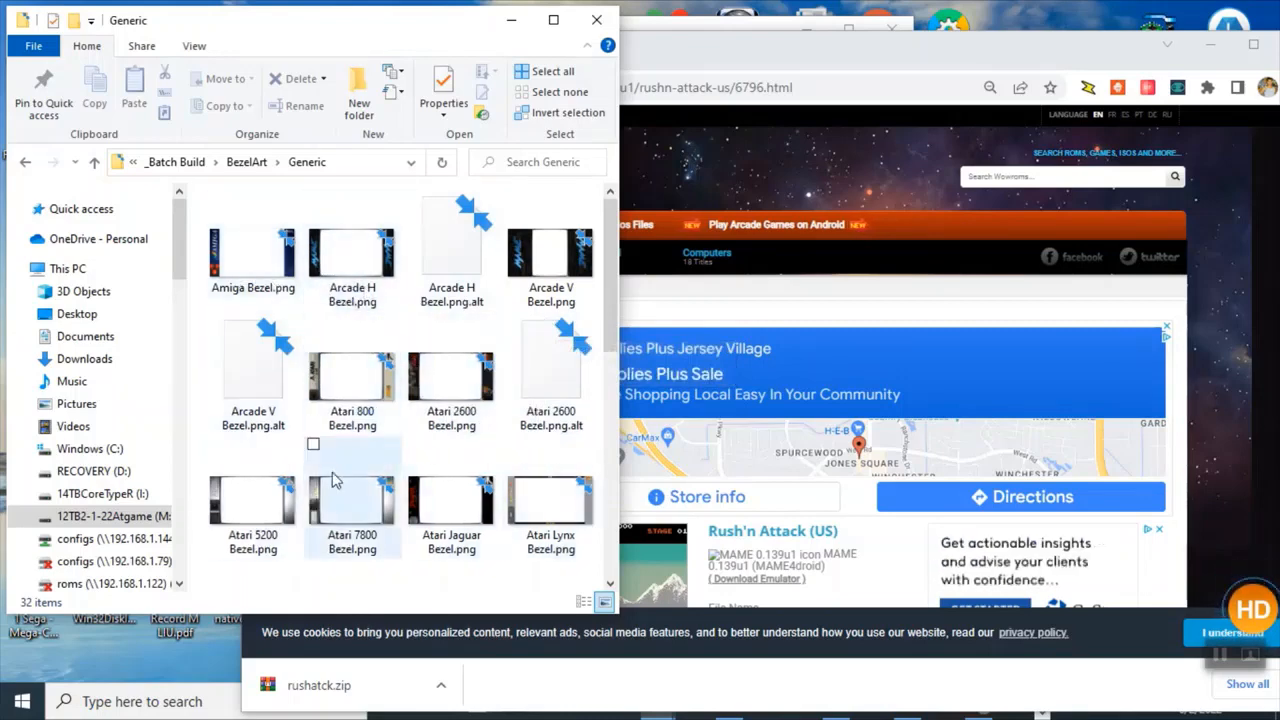
# Go back up to the _Batch Build folder and open its BoxArt folder.
pyautogui.click(94, 163)
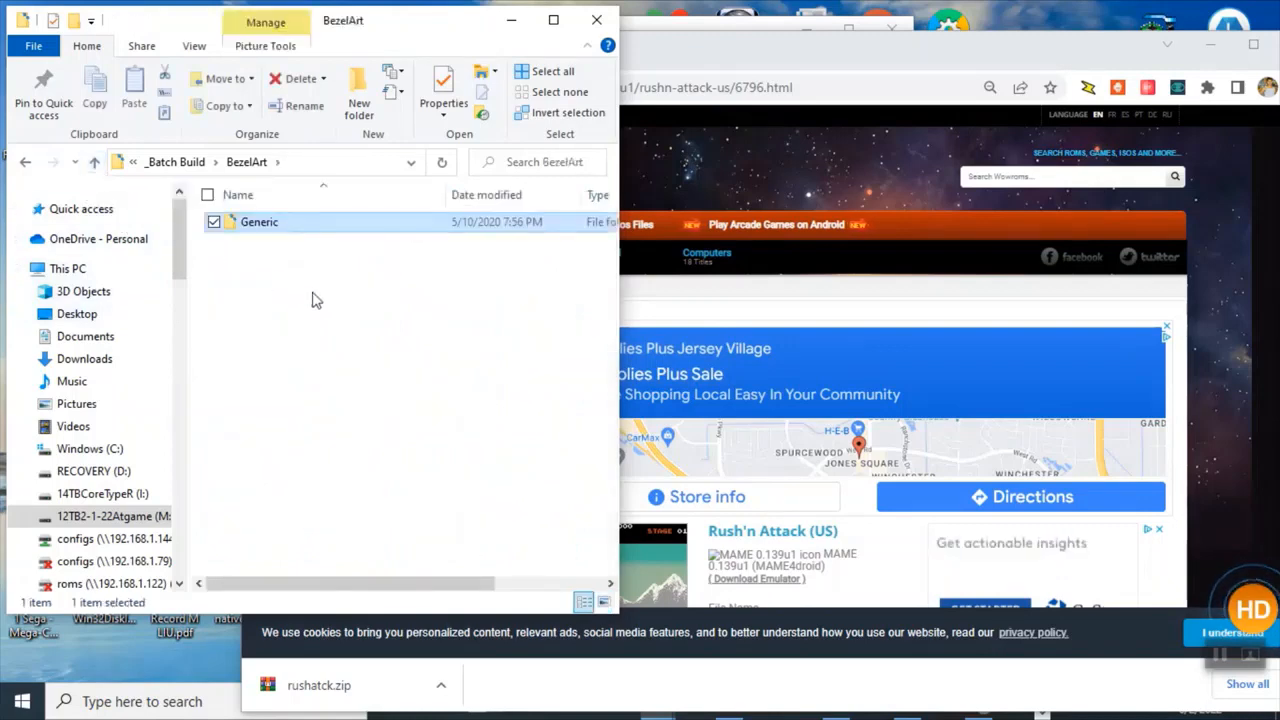
pyautogui.click(94, 163)
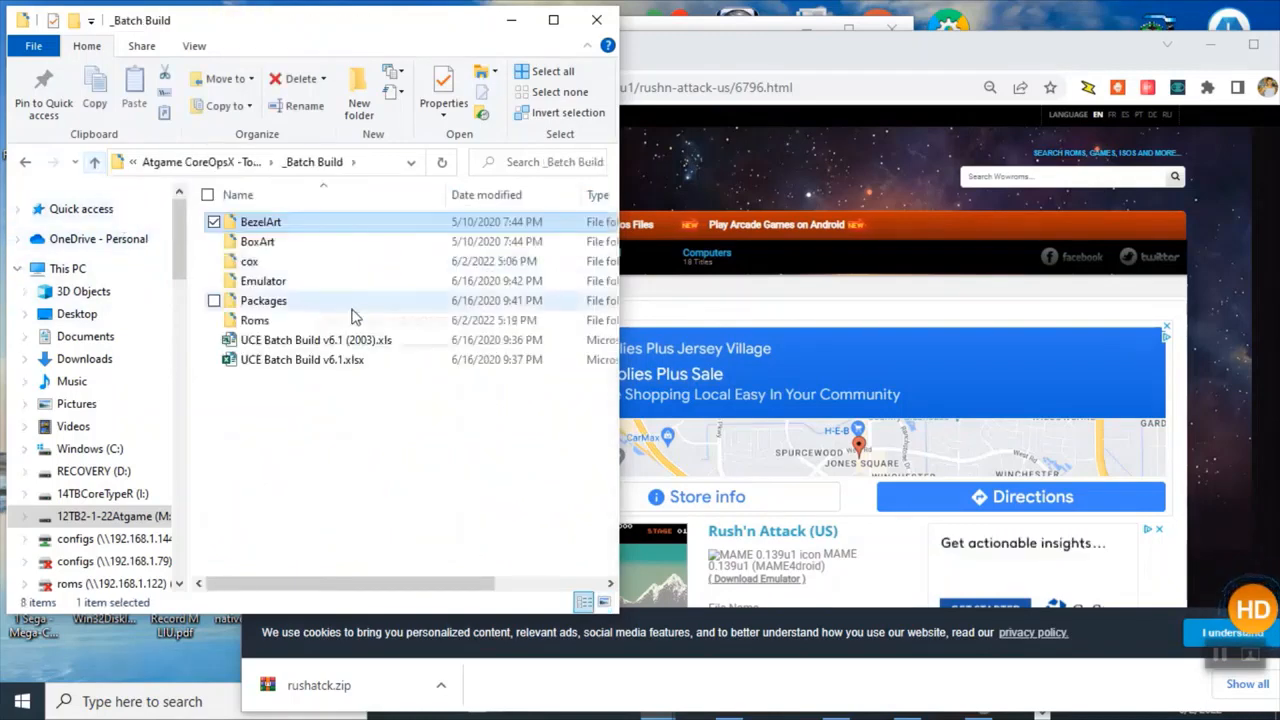
pyautogui.click(294, 246)
pyautogui.click(284, 250)
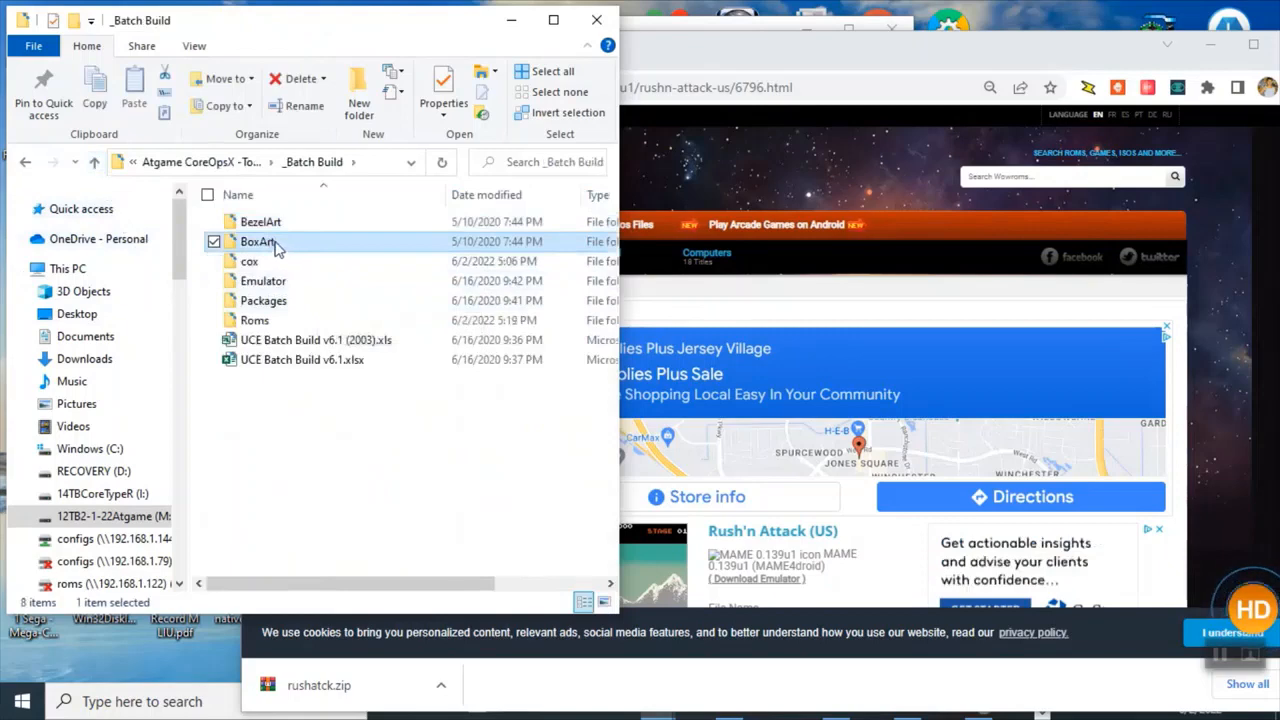
pyautogui.click(328, 249)
pyautogui.doubleClick(331, 249)
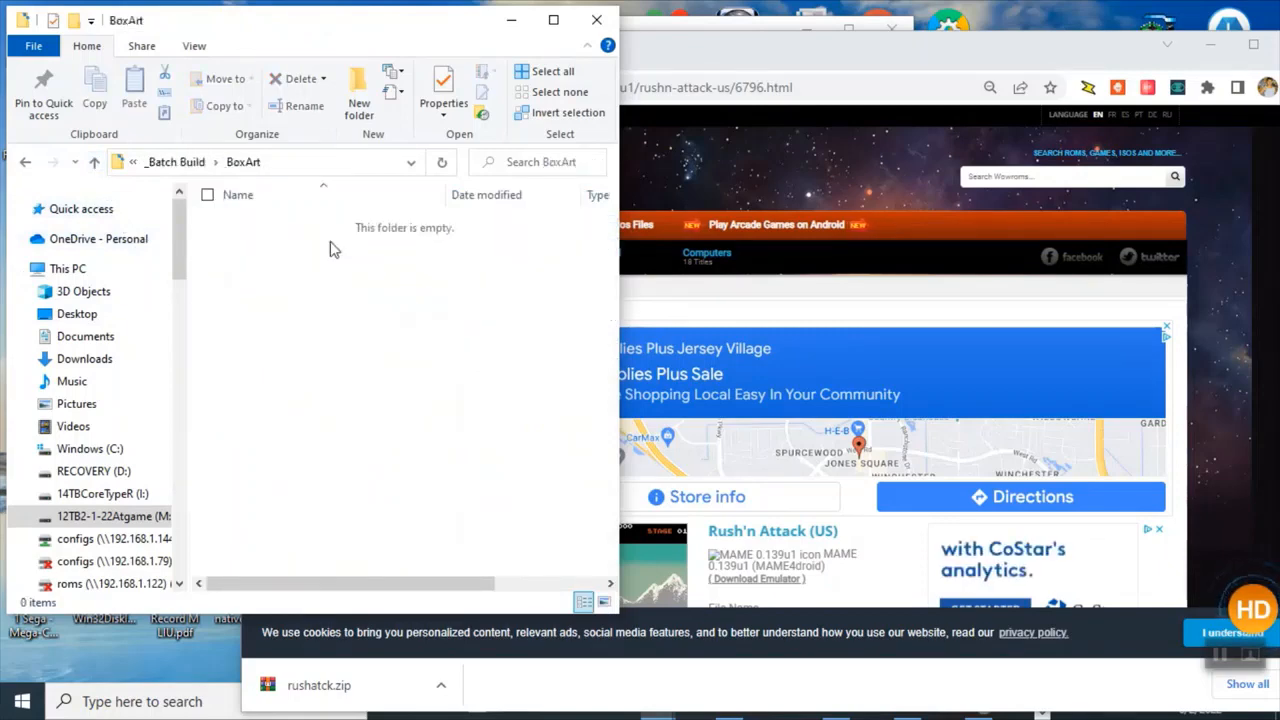
# Open a new browser tab and copy the Rush'n Attack (US) title from the notes file.
pyautogui.click(915, 300)
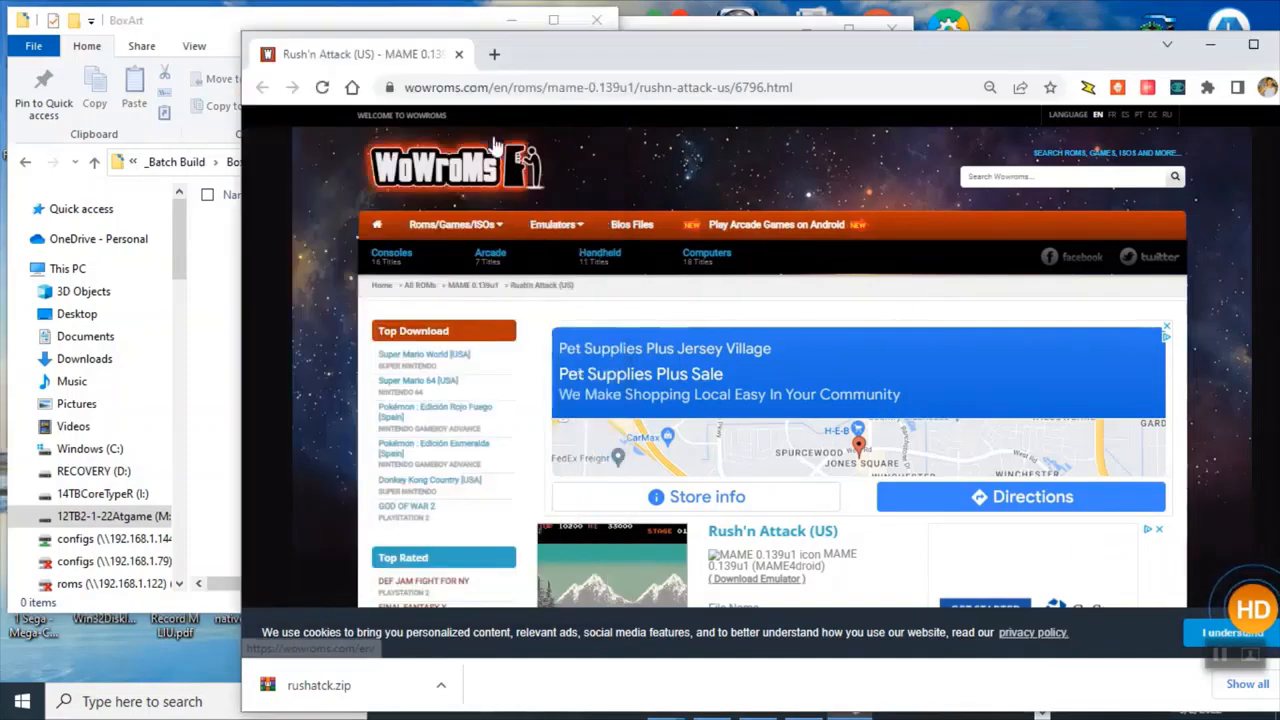
pyautogui.click(494, 54)
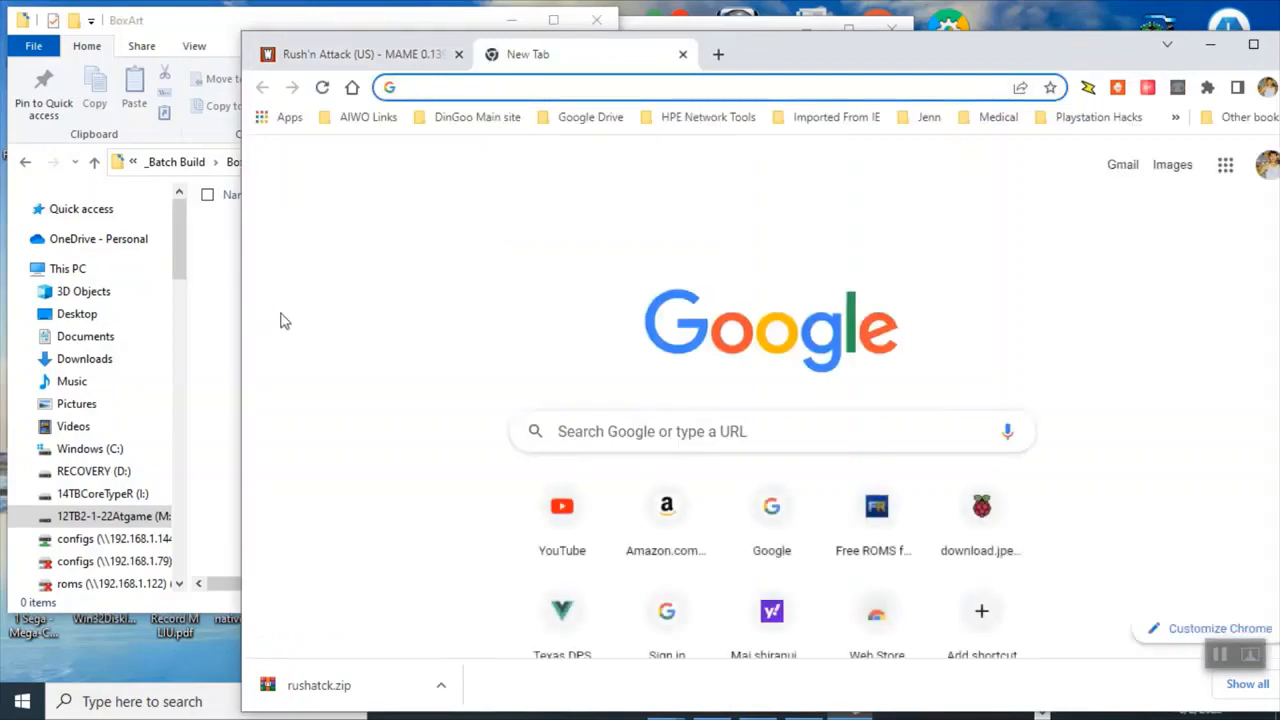
pyautogui.hotkey('alt', 'Tab')
pyautogui.hotkey('alt', 'Tab')
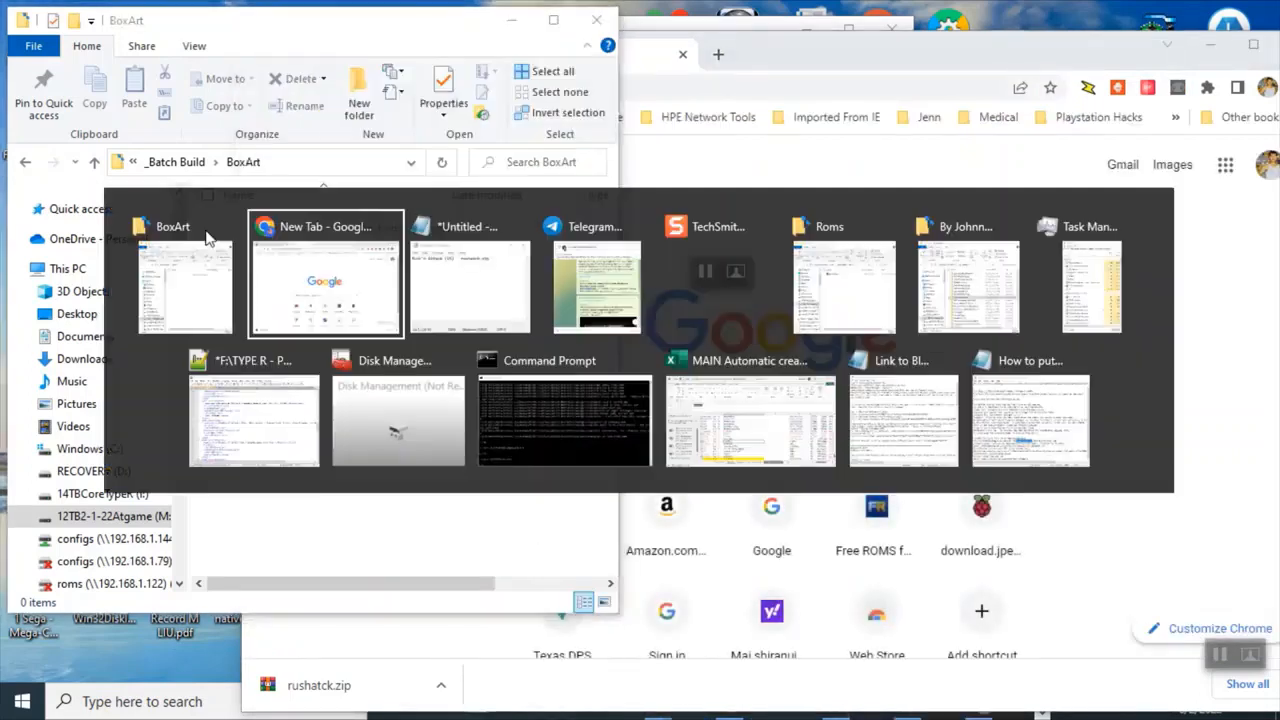
pyautogui.hotkey('alt', 'Tab')
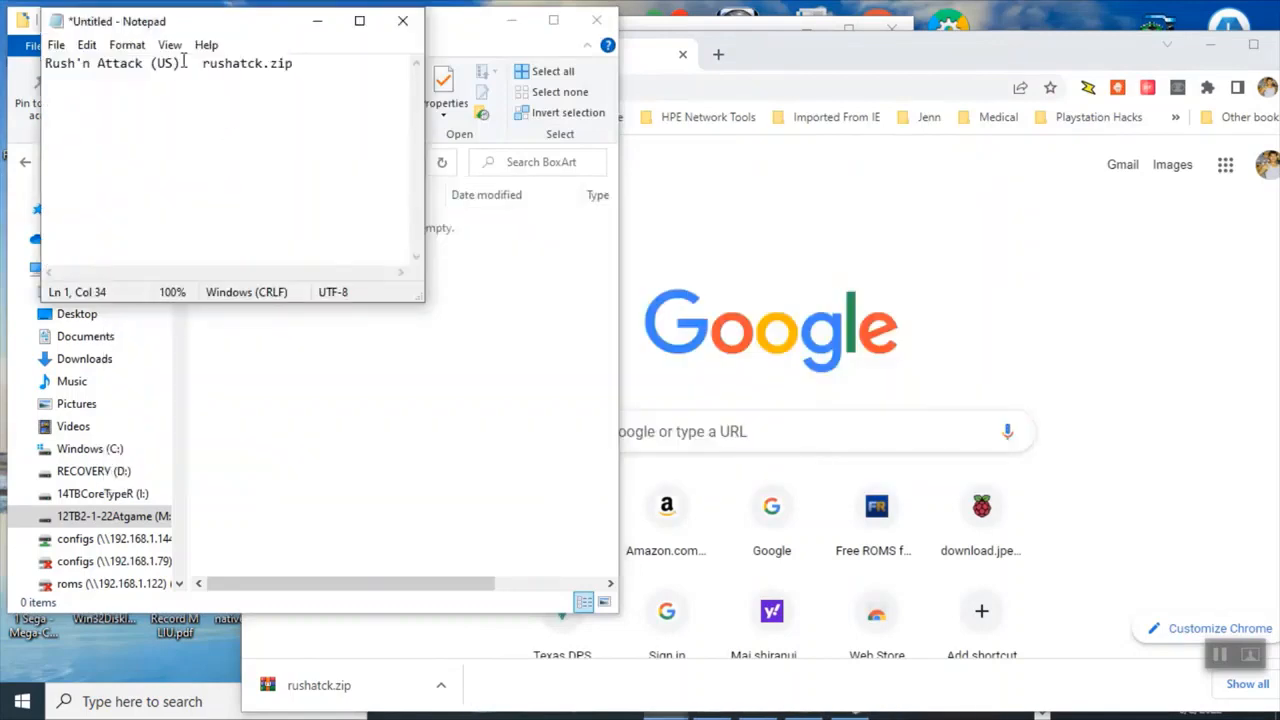
pyautogui.moveTo(182, 63); pyautogui.dragTo(45, 63)
pyautogui.hotkey('ctrl', 'c')
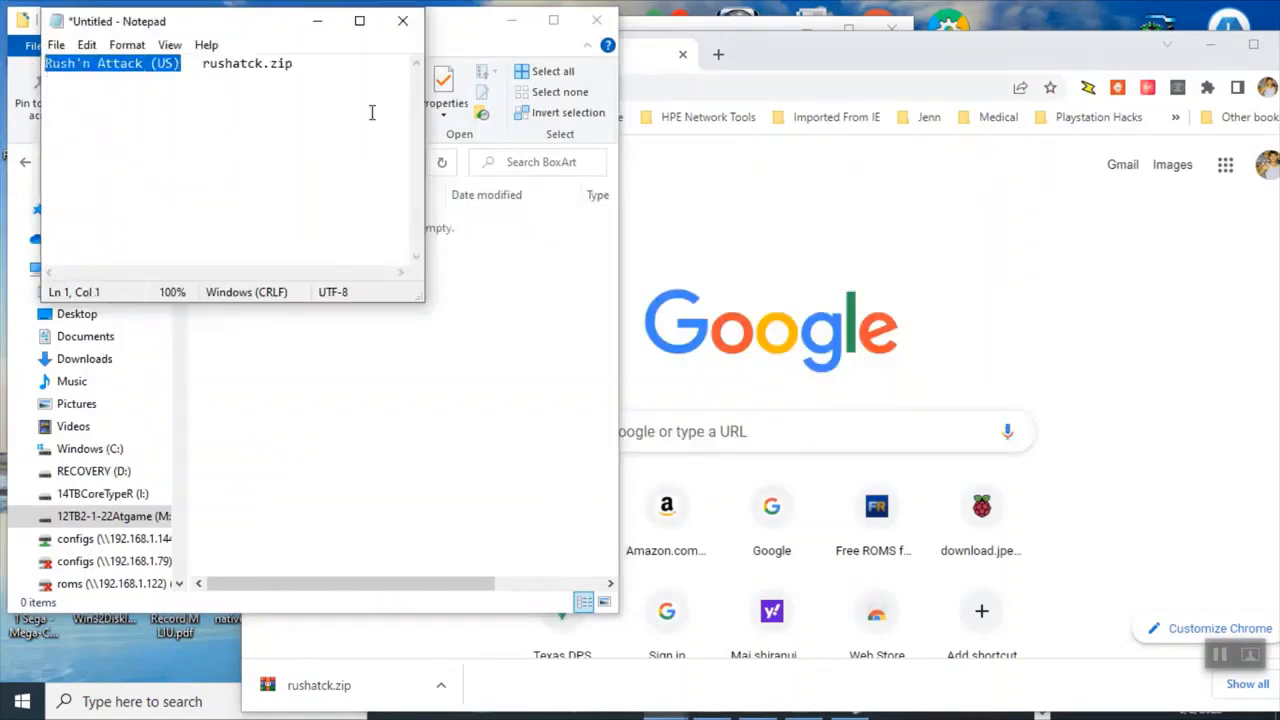
# Search the web in the new tab for Rush'n Attack 2d Box art.
pyautogui.click(672, 425)
pyautogui.hotkey('ctrl', 'v')
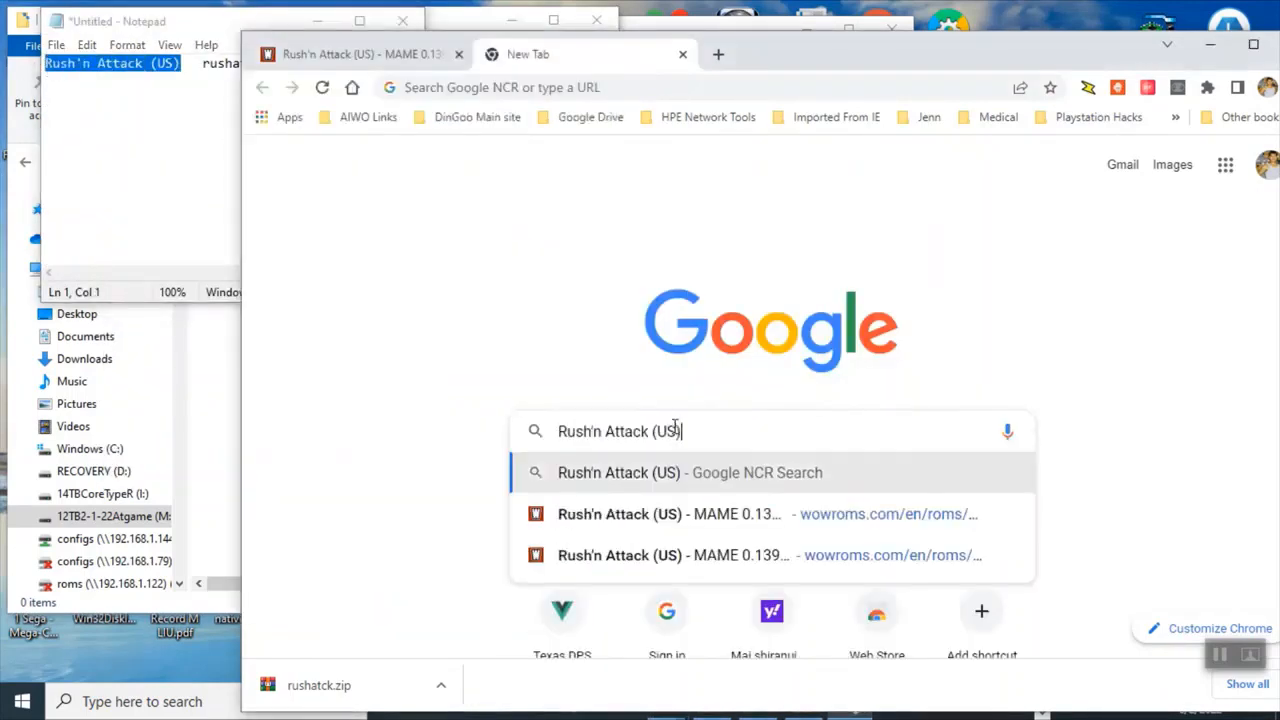
pyautogui.press('BackSpace')
pyautogui.press('BackSpace')
pyautogui.press('BackSpace')
pyautogui.press('BackSpace')
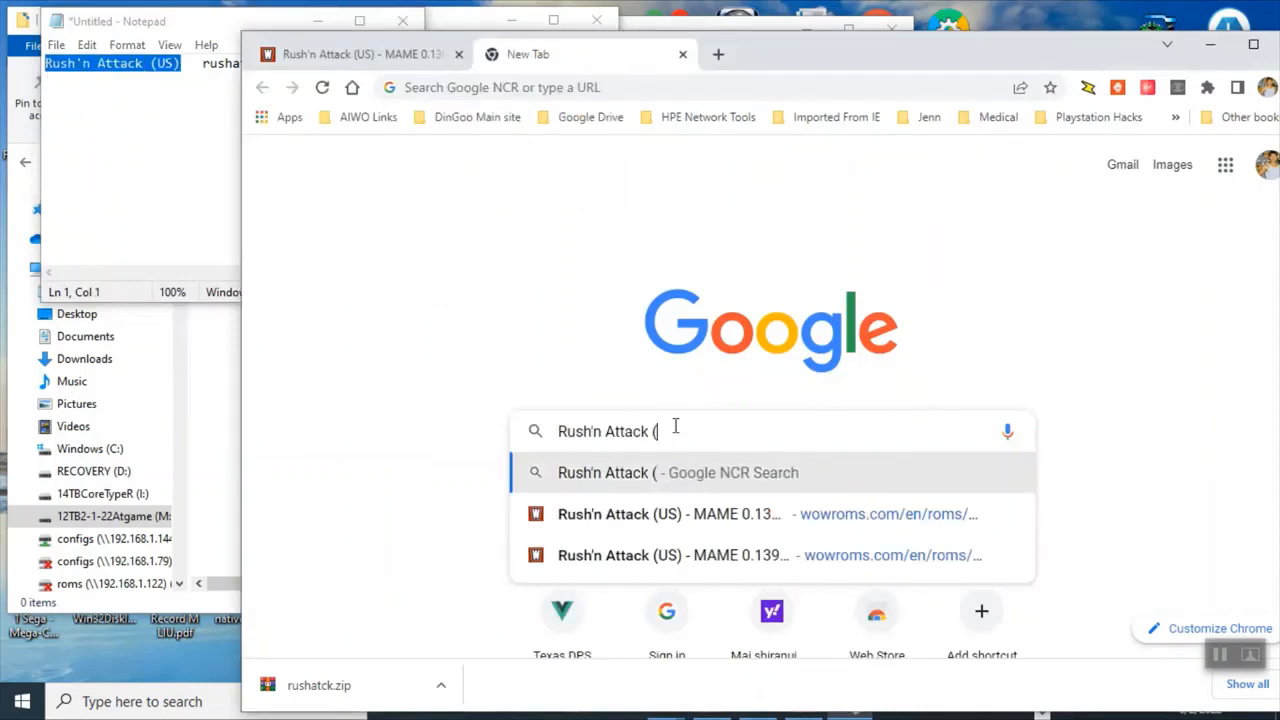
pyautogui.write('2')
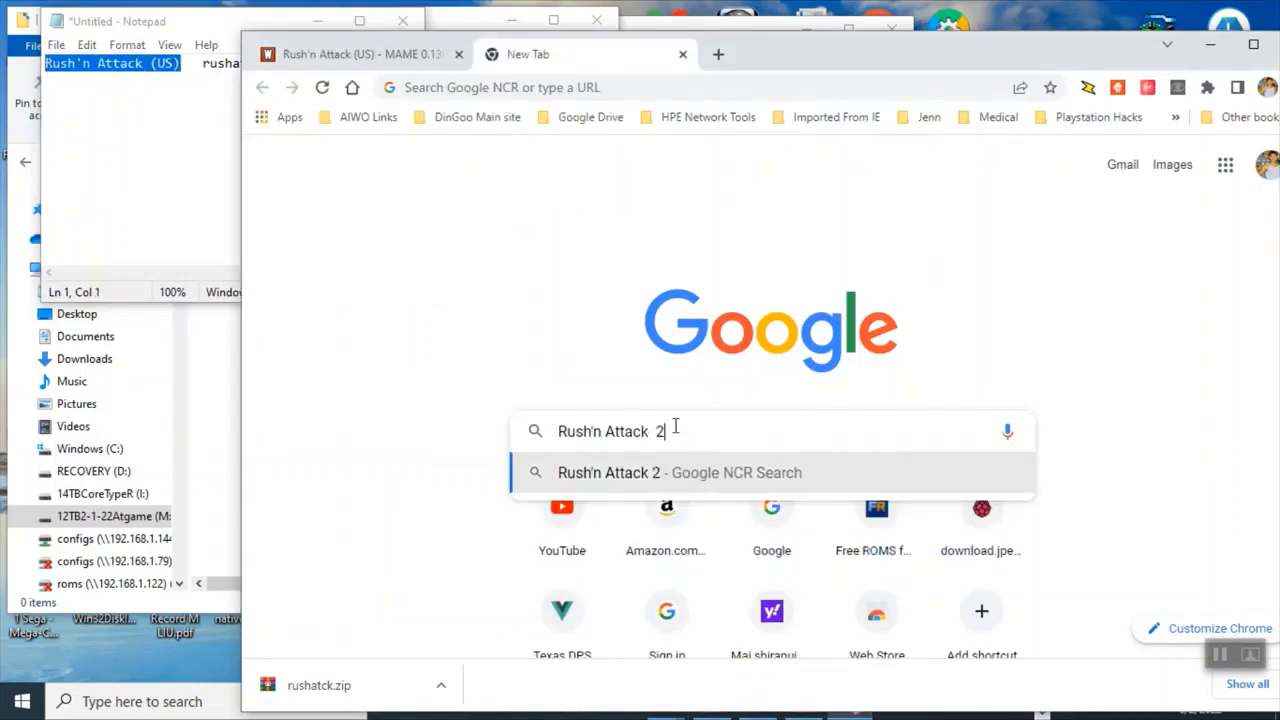
pyautogui.write('d Box art')
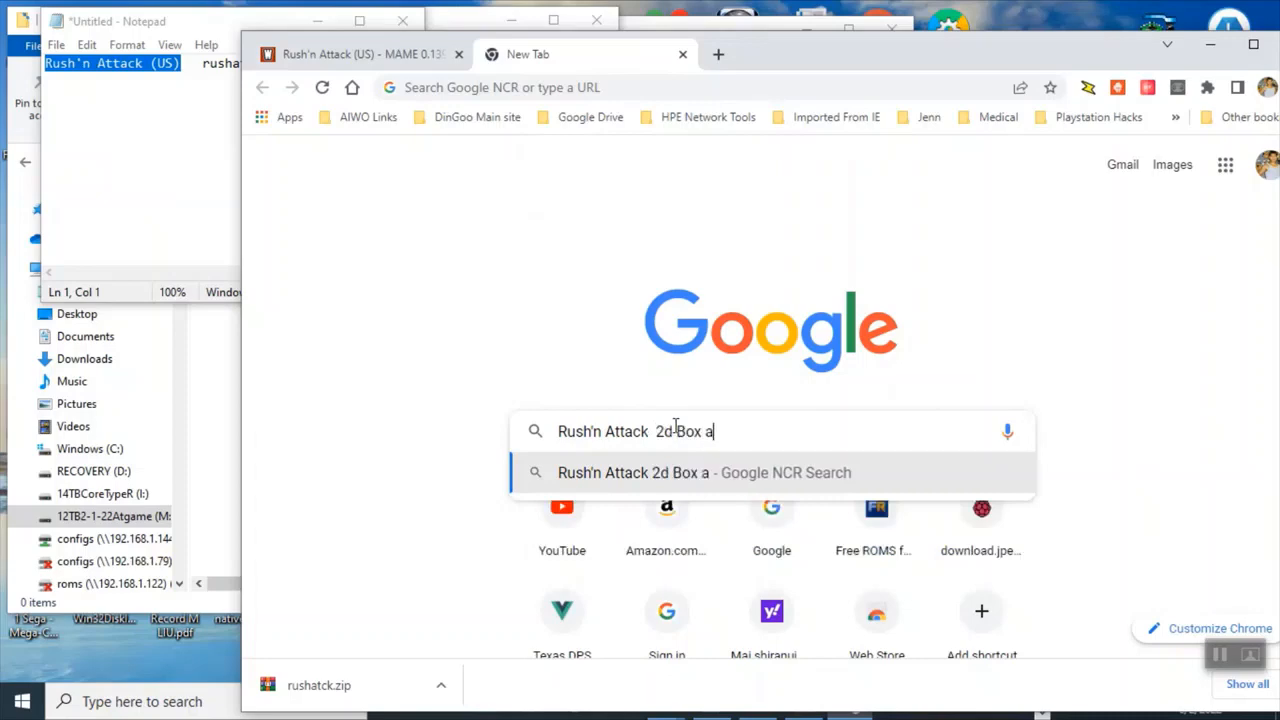
pyautogui.press('Return')
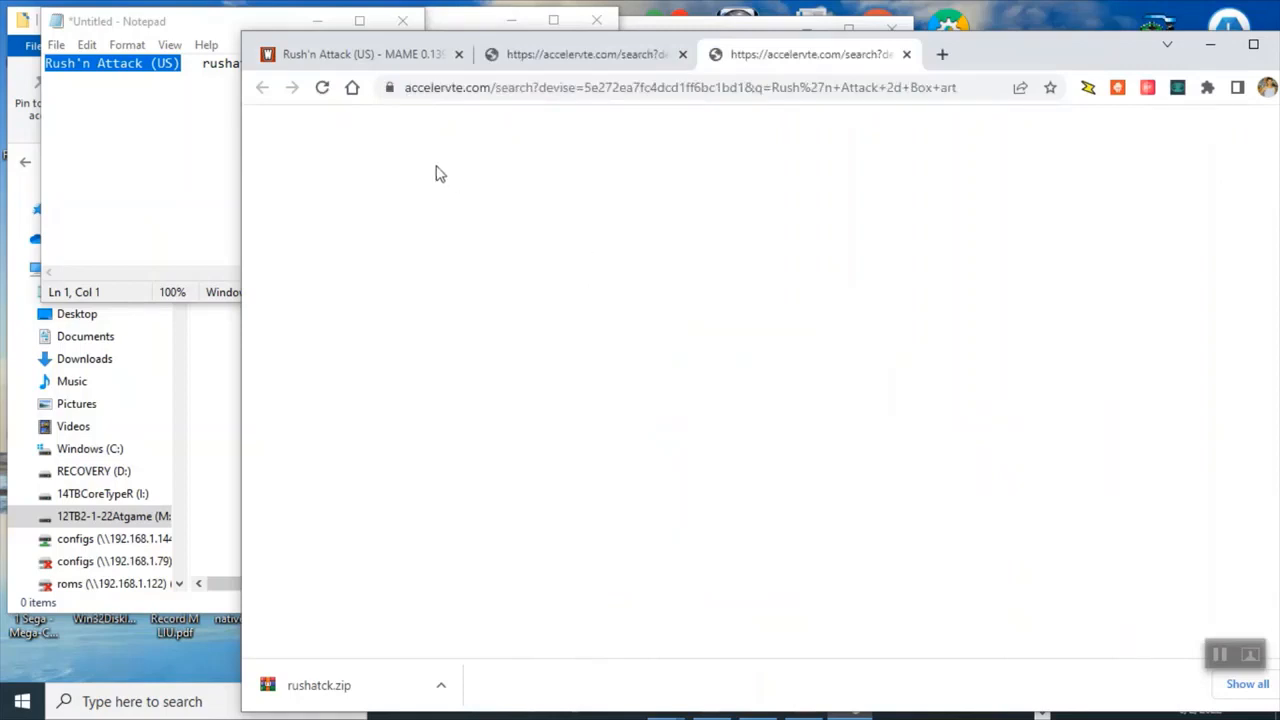
# Close the redirected search tab and minimize the Chrome window to bring up Firefox.
pyautogui.moveTo(238, 32); pyautogui.dragTo(302, 208)
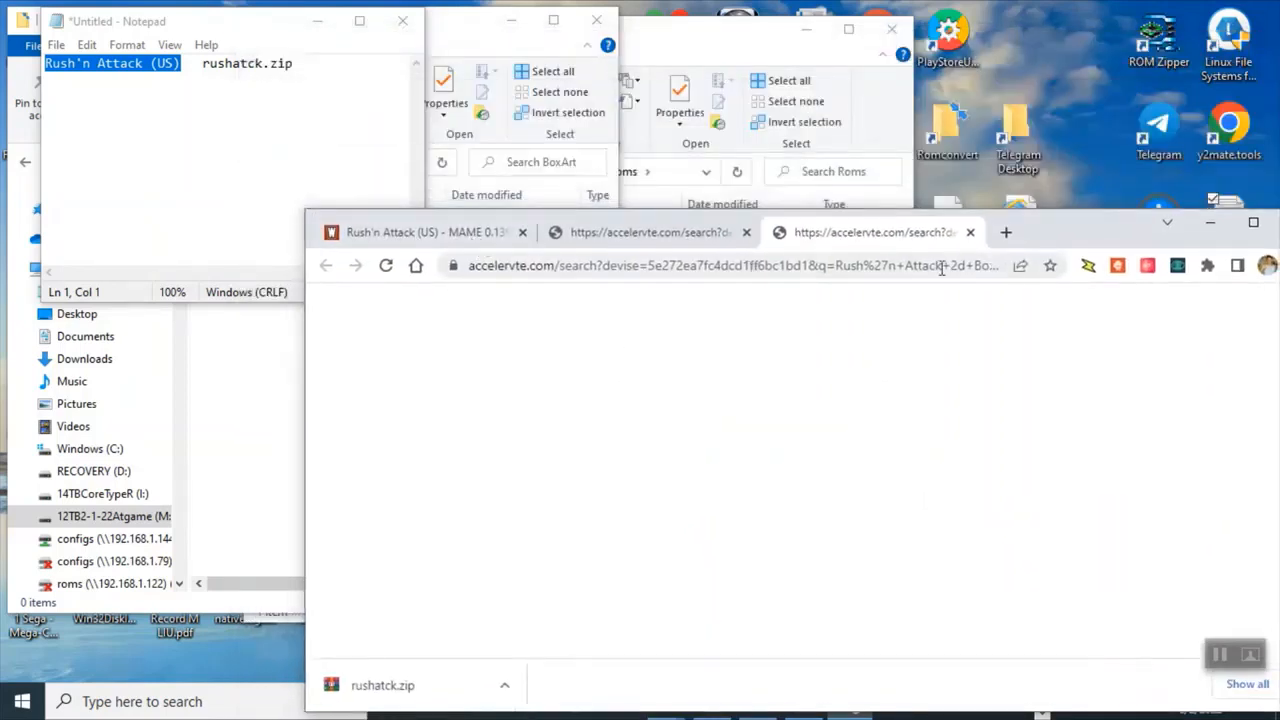
pyautogui.moveTo(1050, 245); pyautogui.dragTo(996, 90)
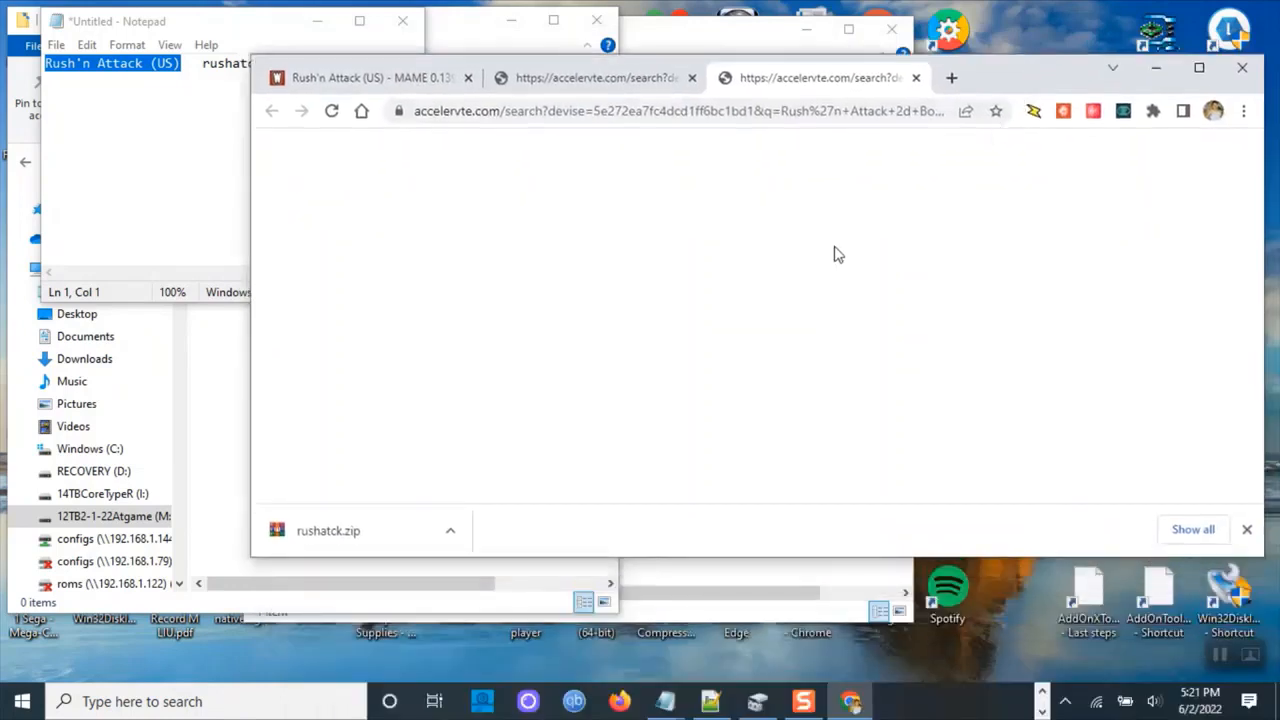
pyautogui.click(665, 701)
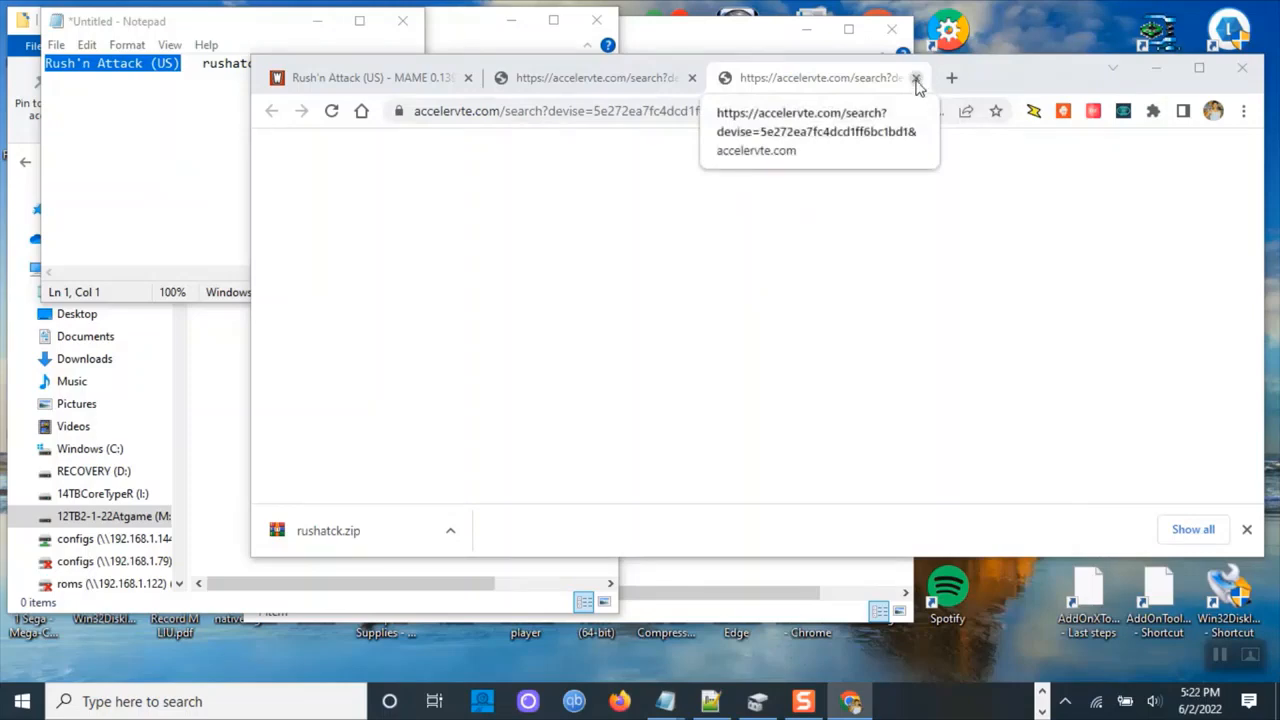
pyautogui.click(916, 80)
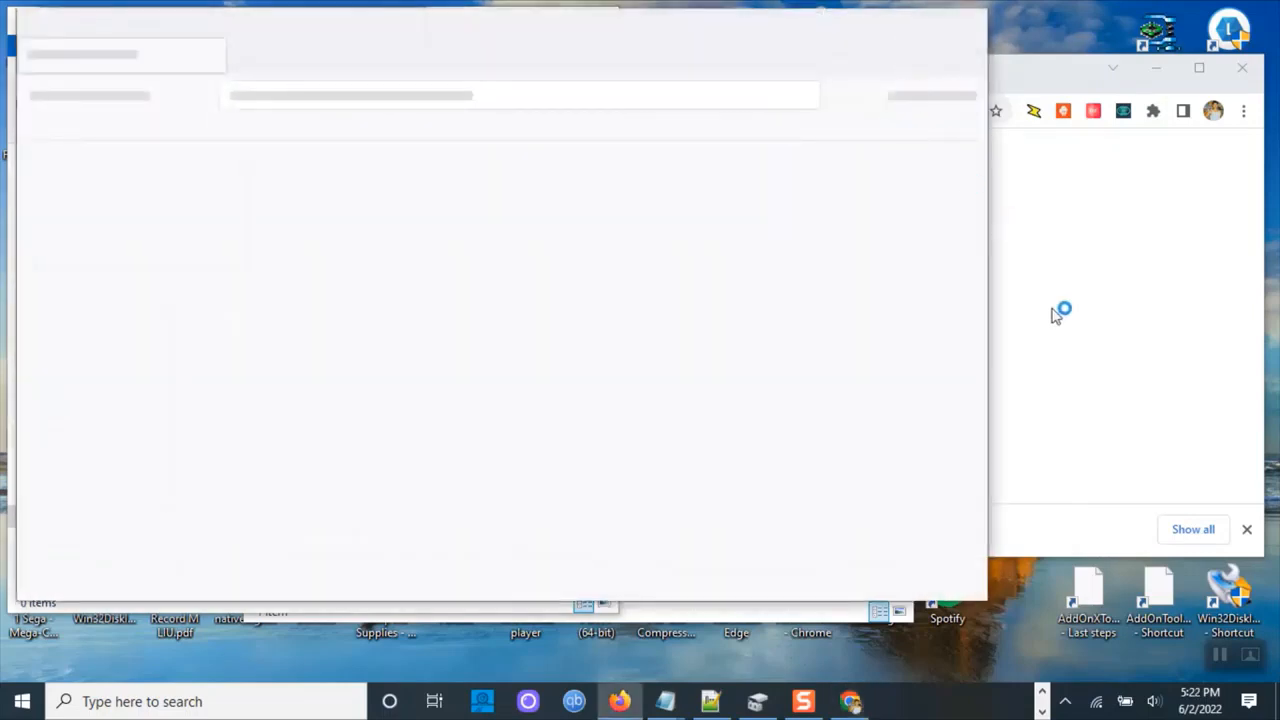
pyautogui.click(1155, 72)
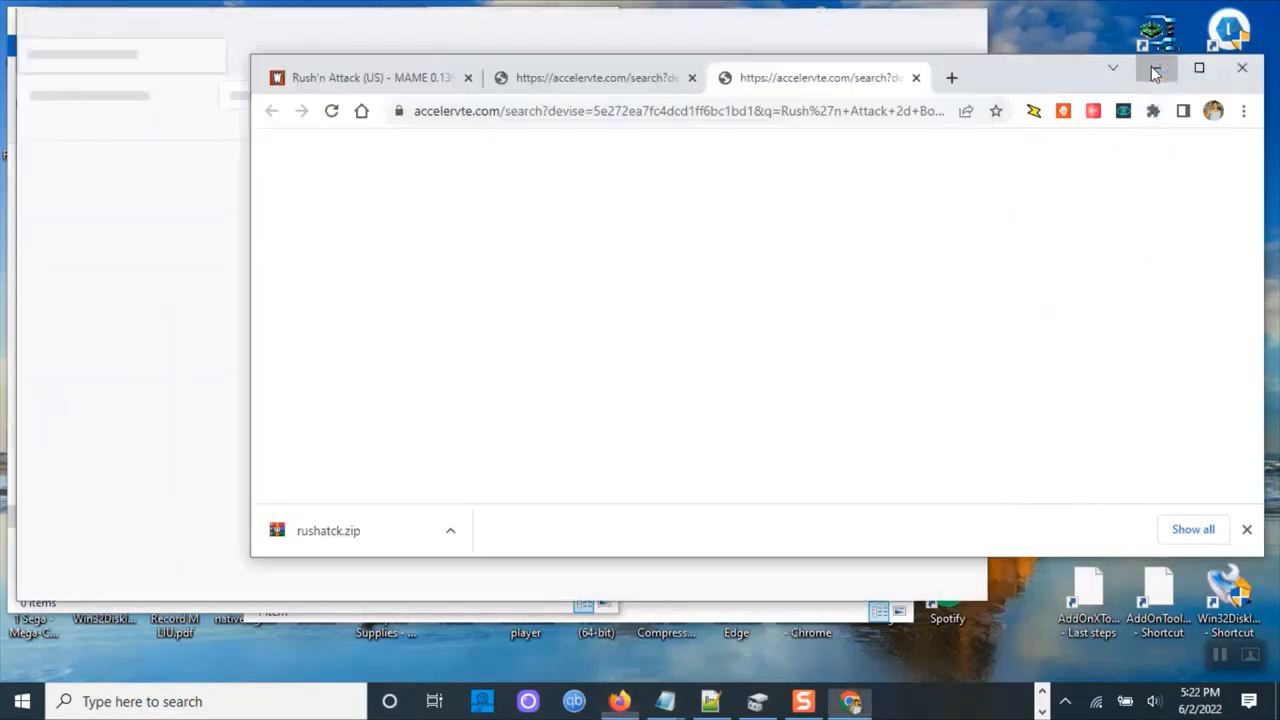
pyautogui.click(1155, 72)
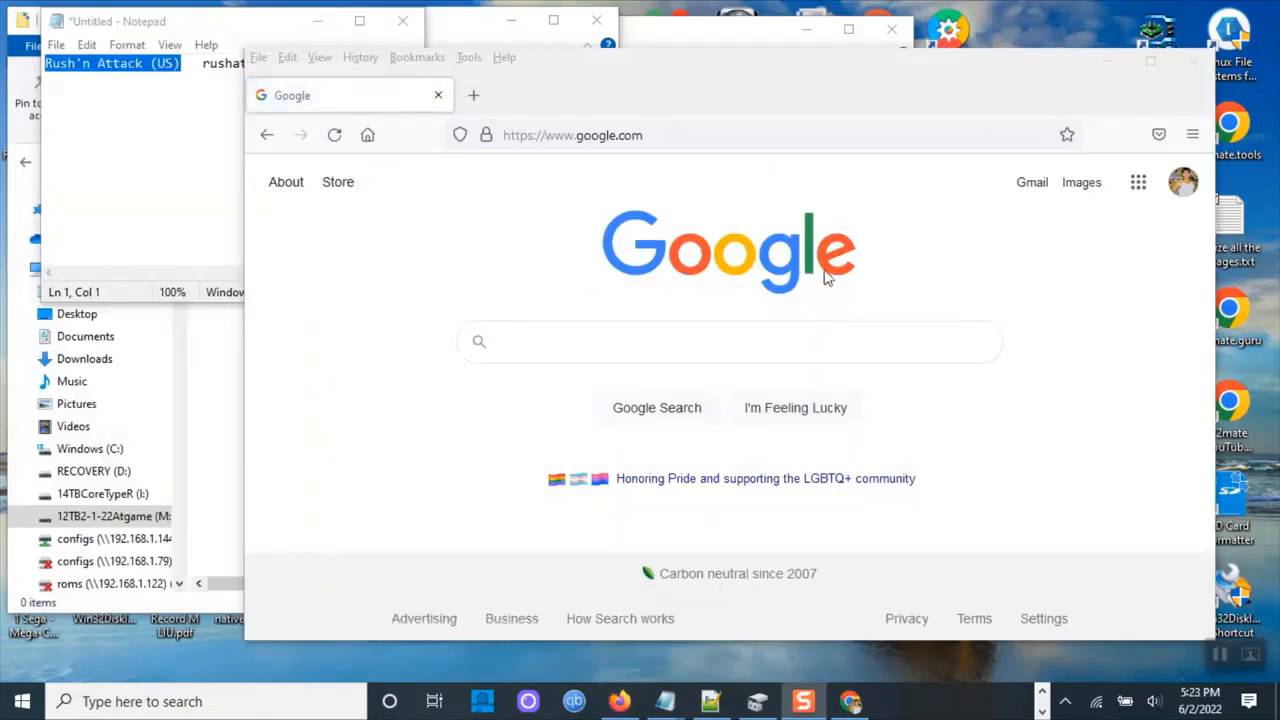
# Search Google Images in Firefox for rush'n attack arcade 2d box art and preview the Ex-Patriot arcade cover.
pyautogui.click(600, 351)
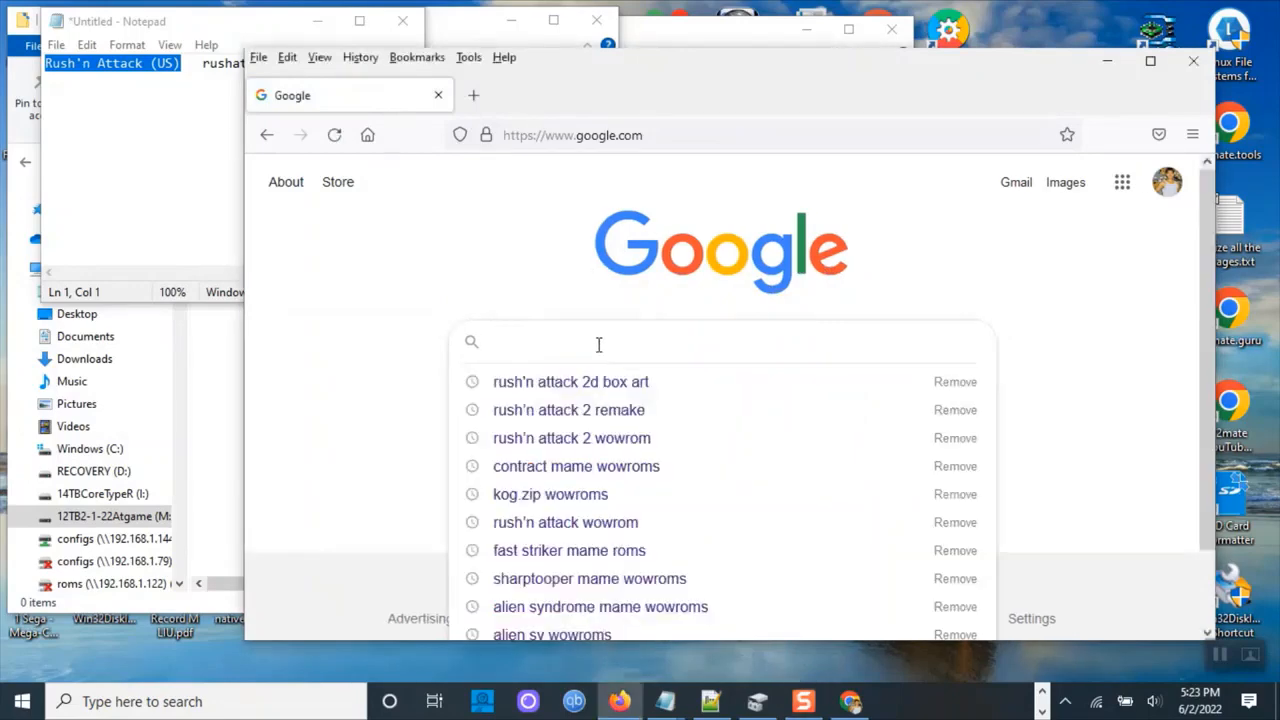
pyautogui.click(630, 388)
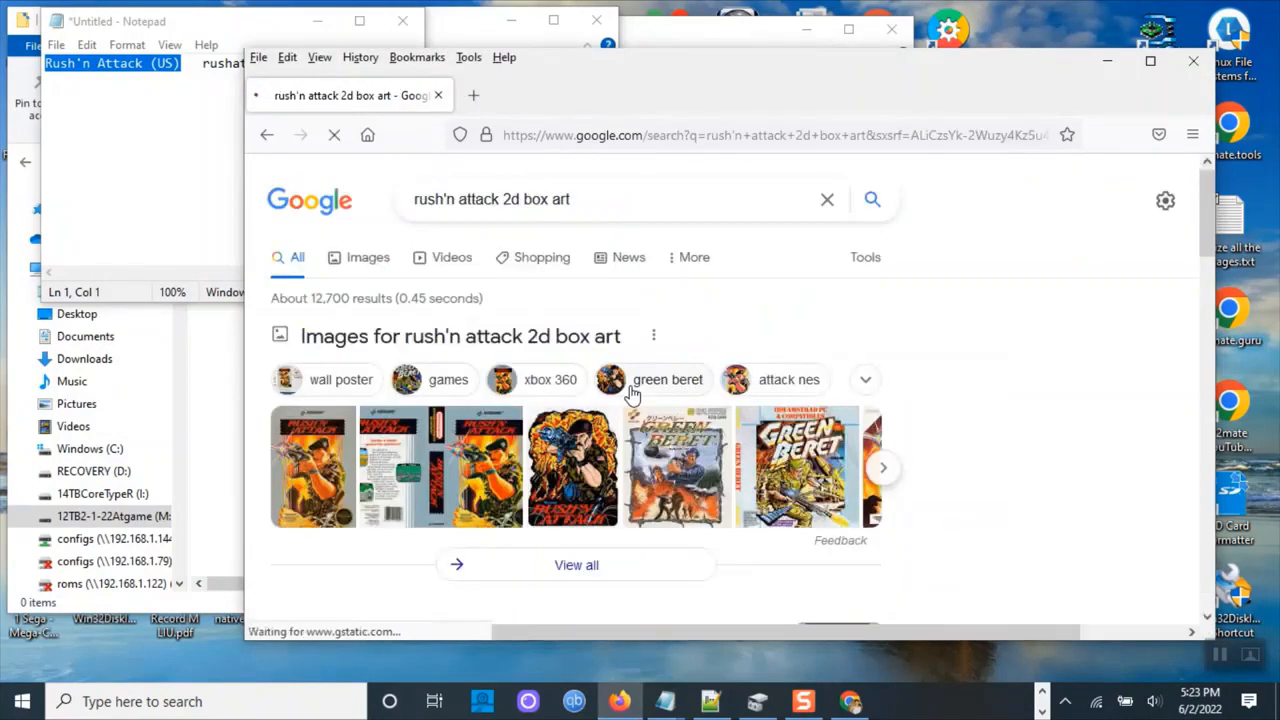
pyautogui.click(384, 266)
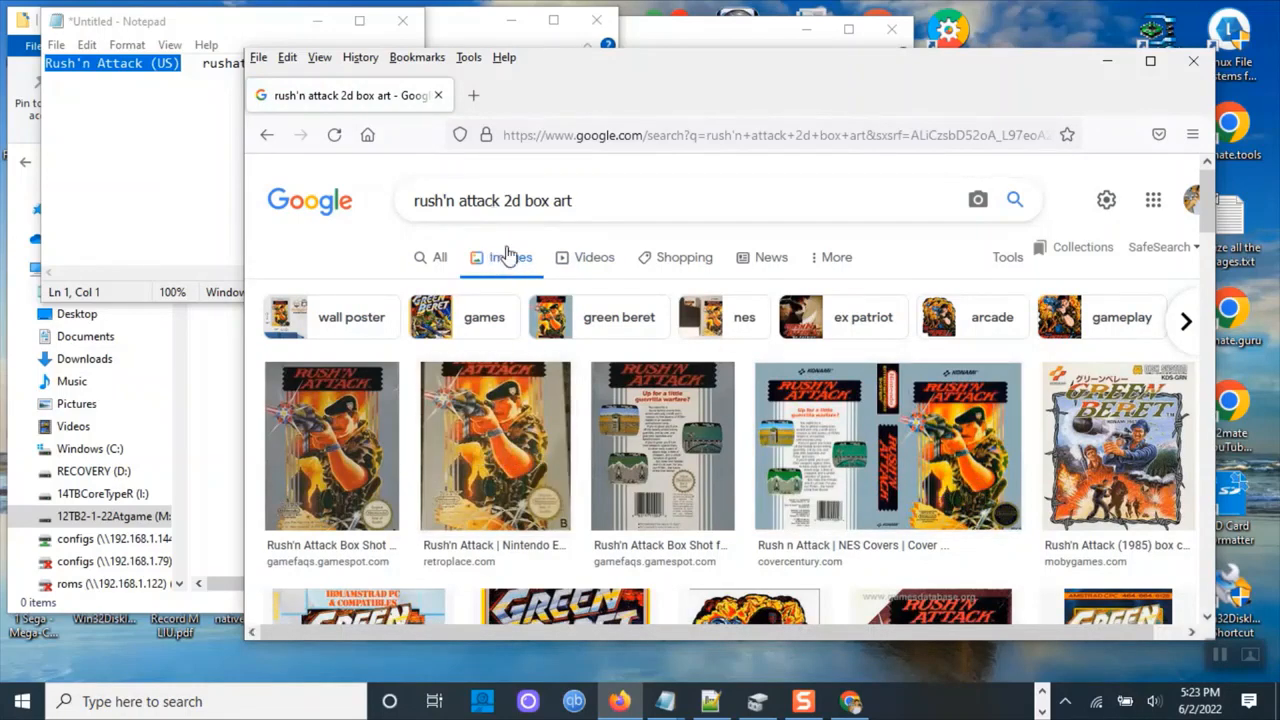
pyautogui.click(502, 201)
pyautogui.write('arcade')
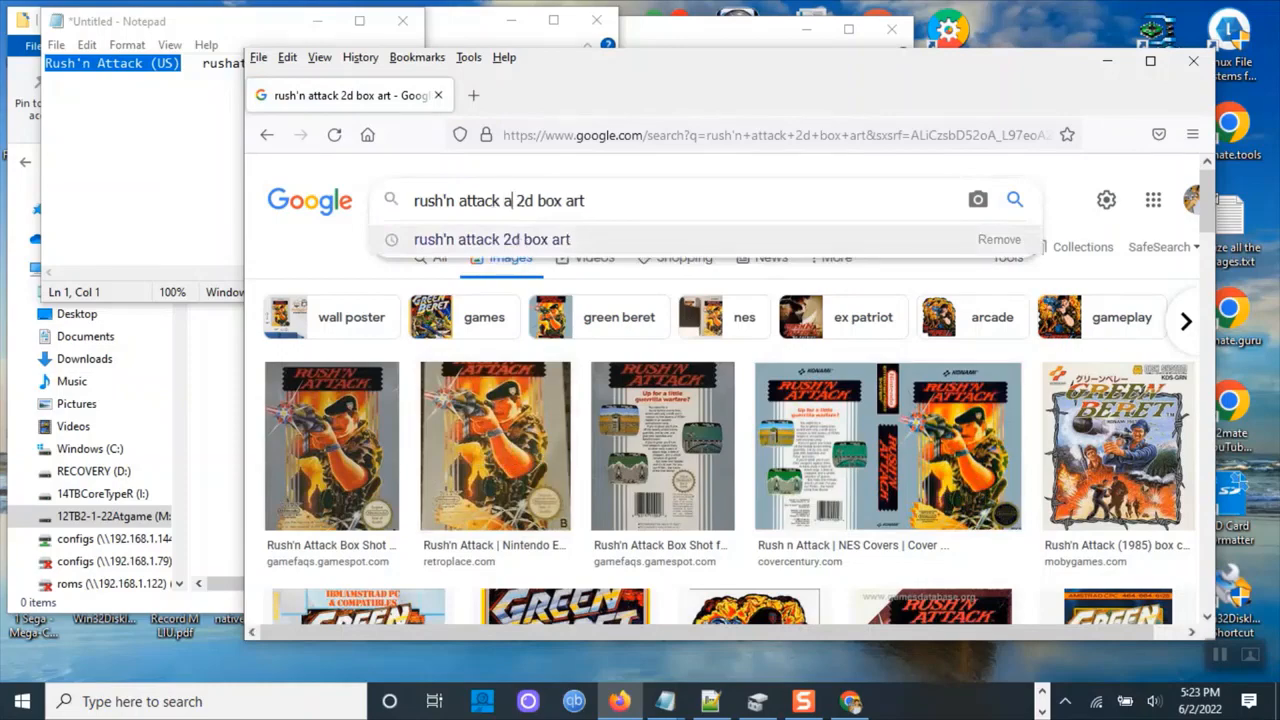
pyautogui.press('Return')
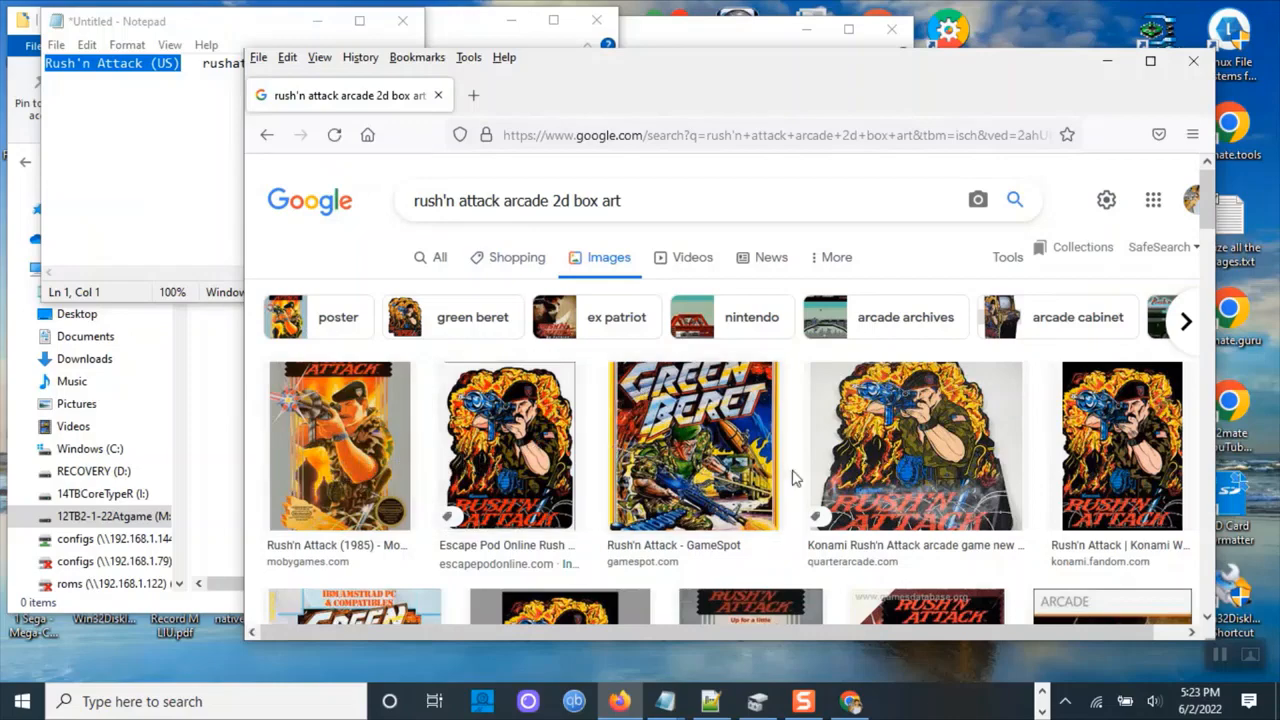
pyautogui.scroll(-3, 792, 478)
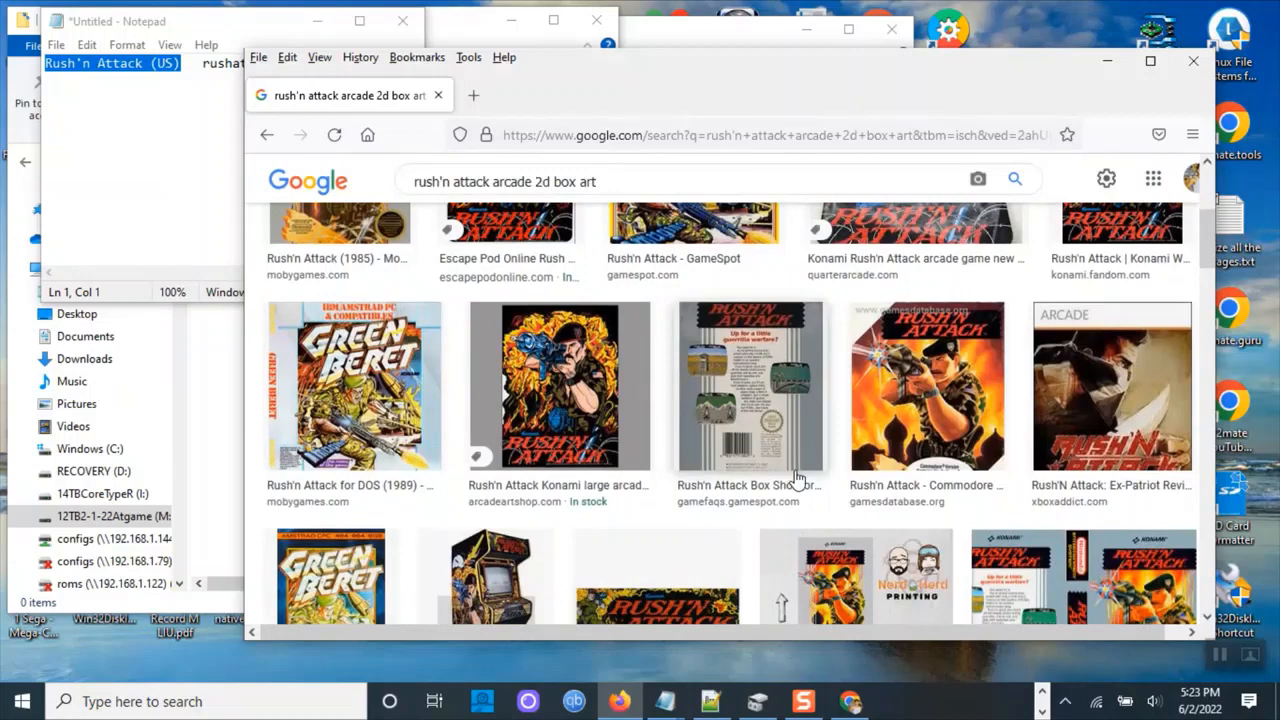
pyautogui.click(1088, 418)
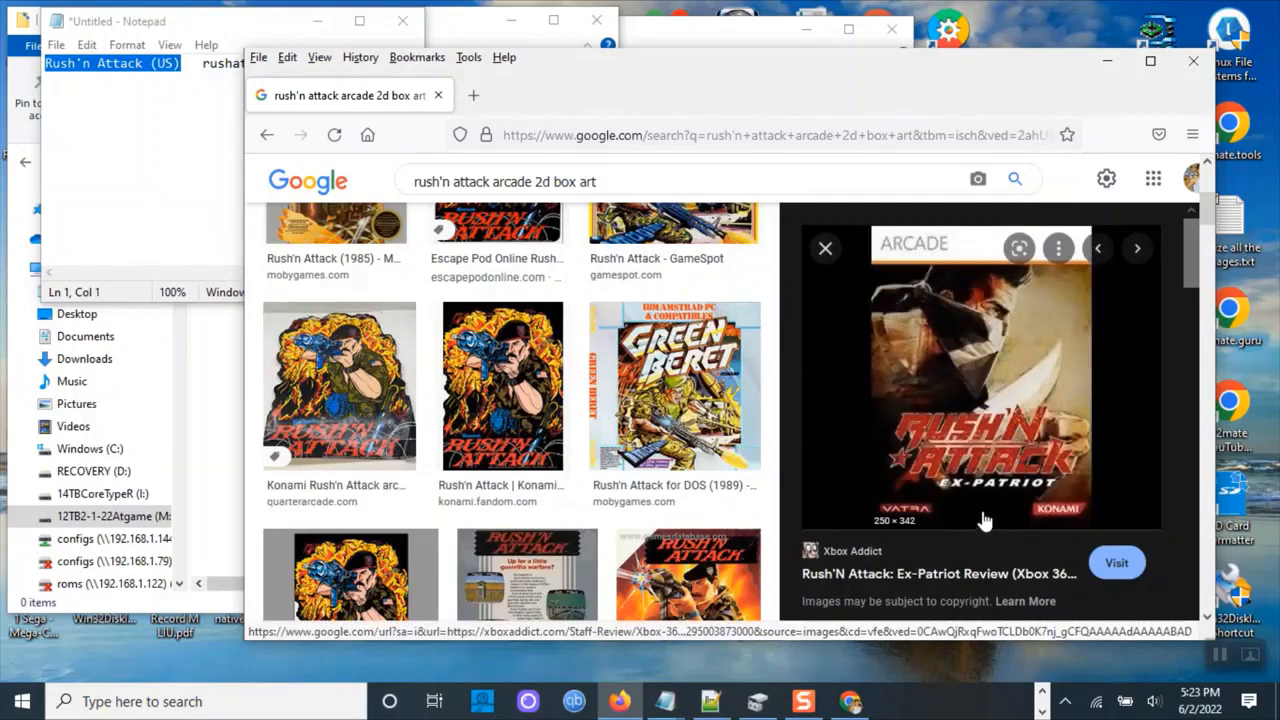
# Browse the Rush'n Attack image results and preview the LaunchBox Games Database 3D arcade box art.
pyautogui.scroll(-8, 940, 457)
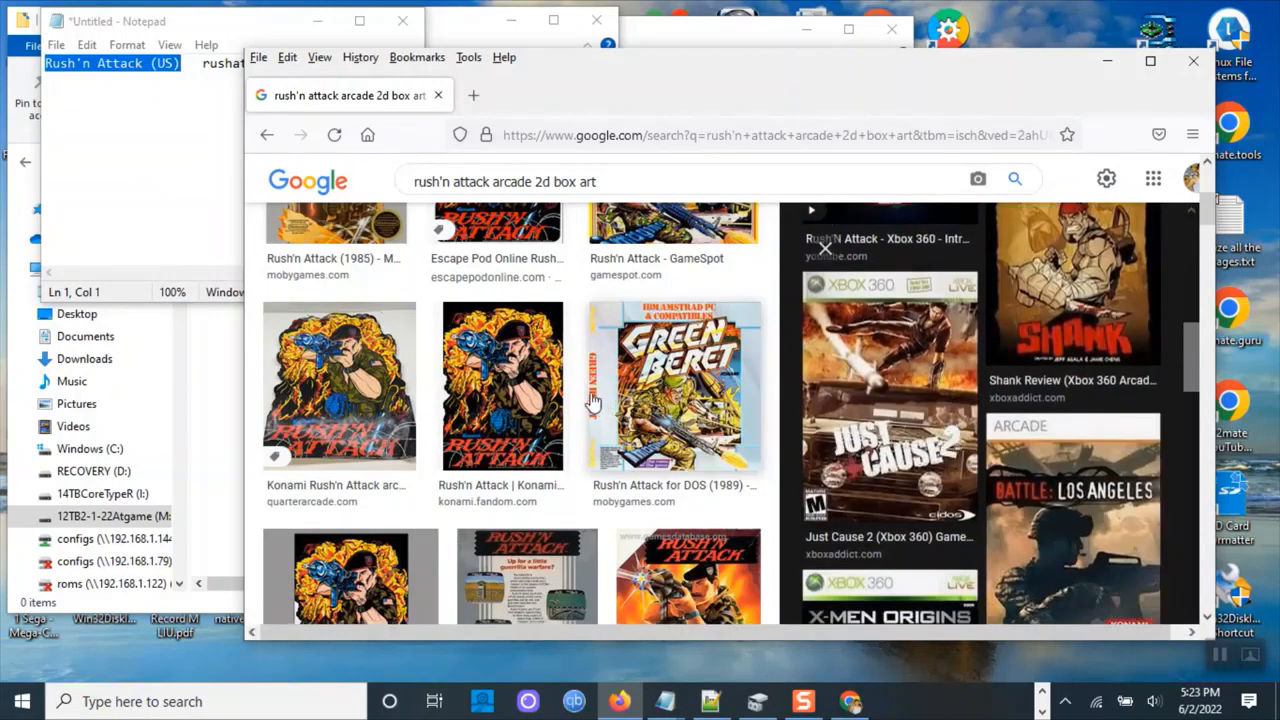
pyautogui.scroll(3, 592, 395)
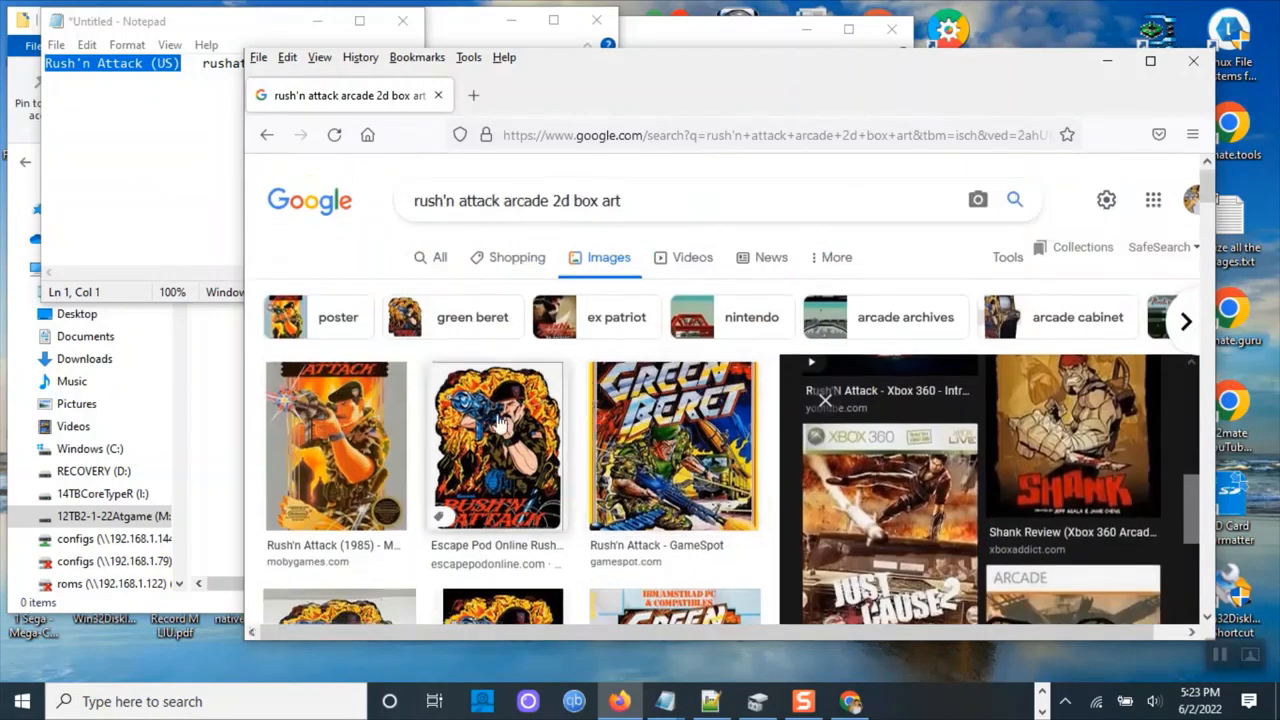
pyautogui.click(500, 425)
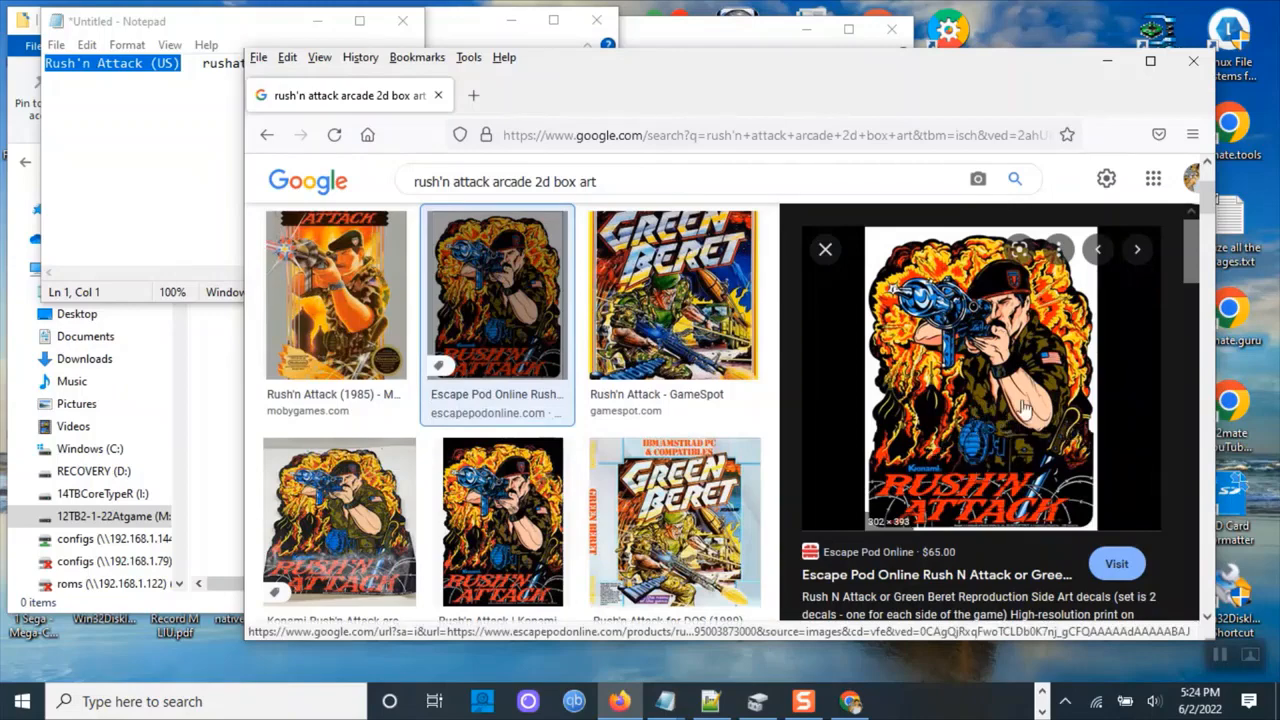
pyautogui.scroll(-3, 1022, 392)
pyautogui.scroll(-3, 1022, 392)
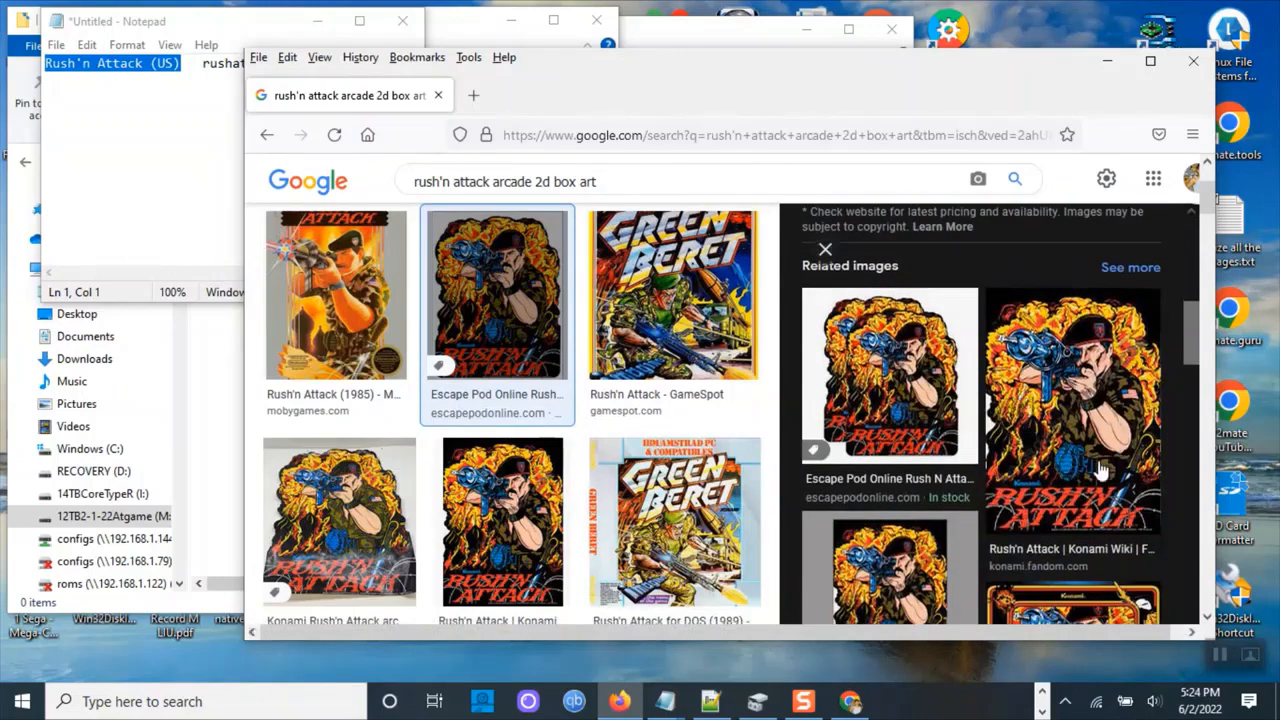
pyautogui.scroll(-3, 1105, 477)
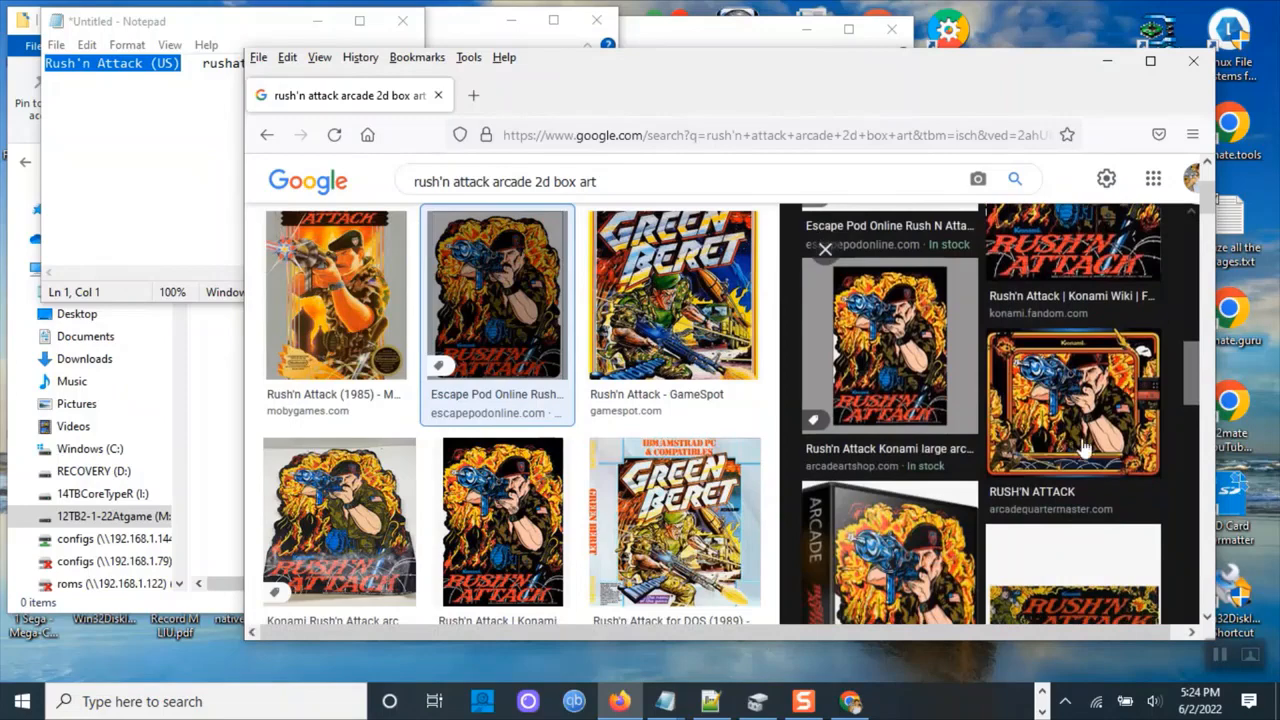
pyautogui.scroll(-3, 1075, 443)
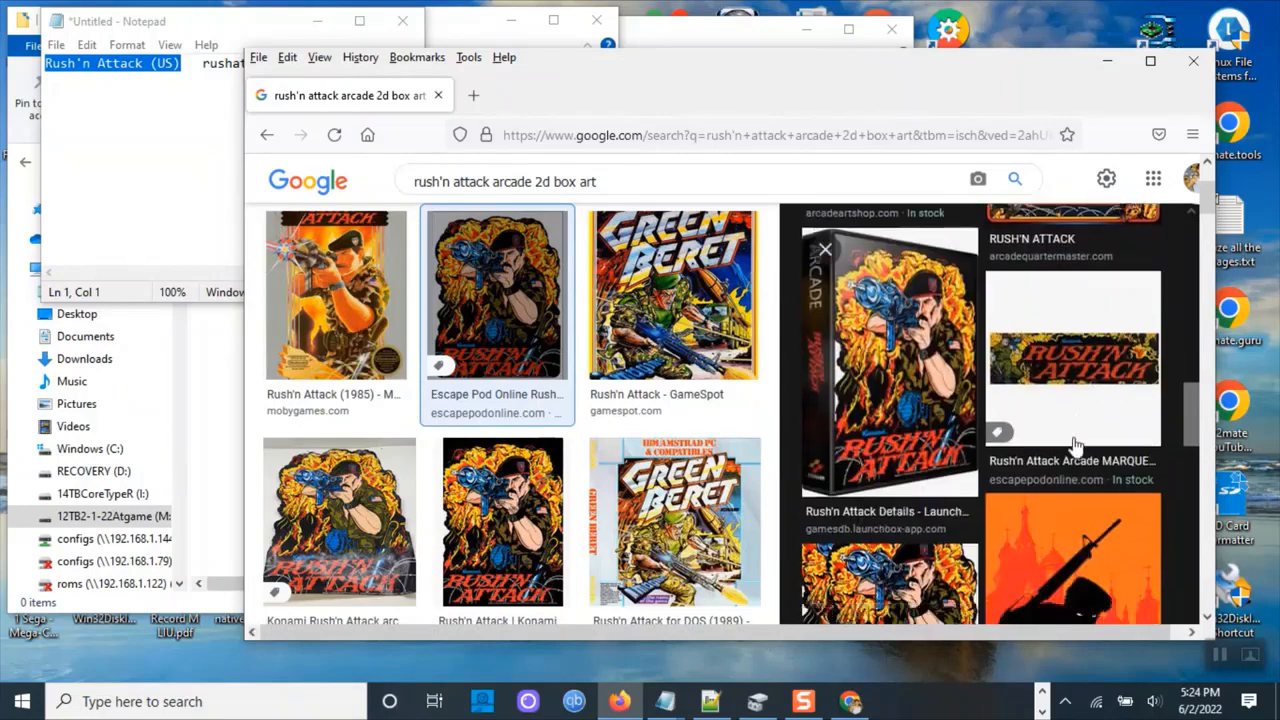
pyautogui.click(893, 410)
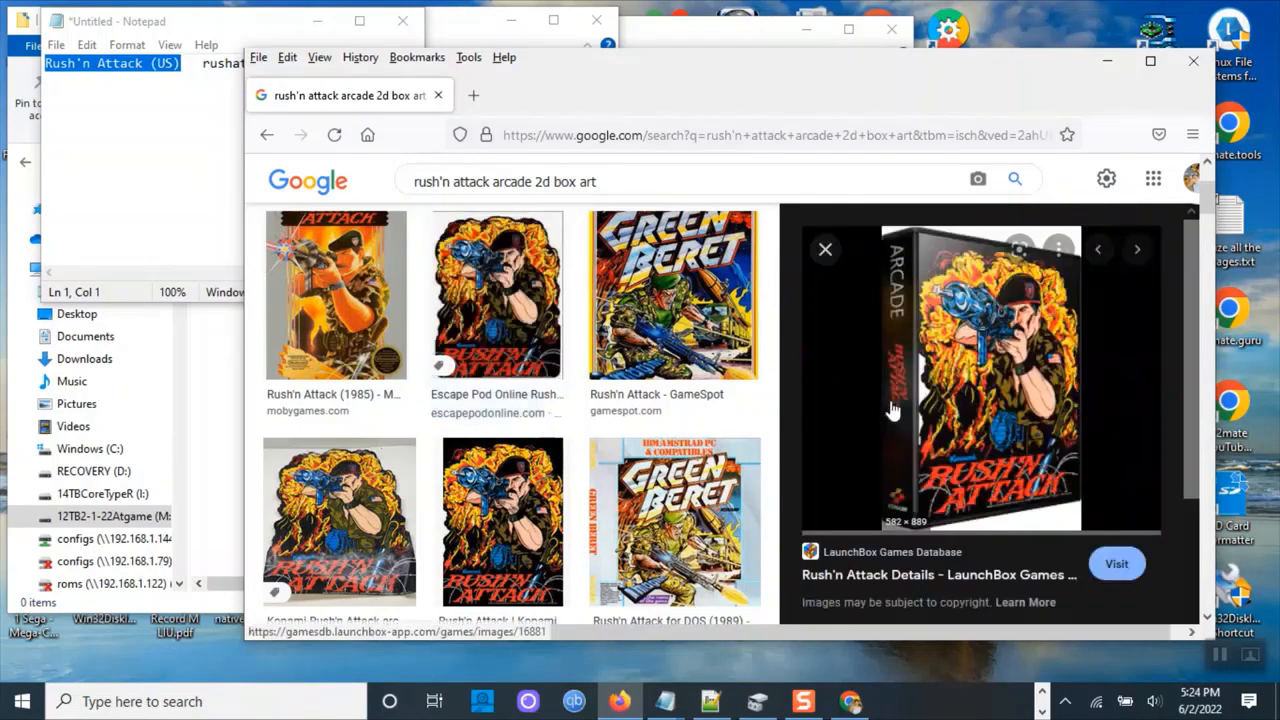
# Save the 3D box image, naming the file rushatck.png with the ROM name copied from the notes.
pyautogui.rightClick(960, 338)
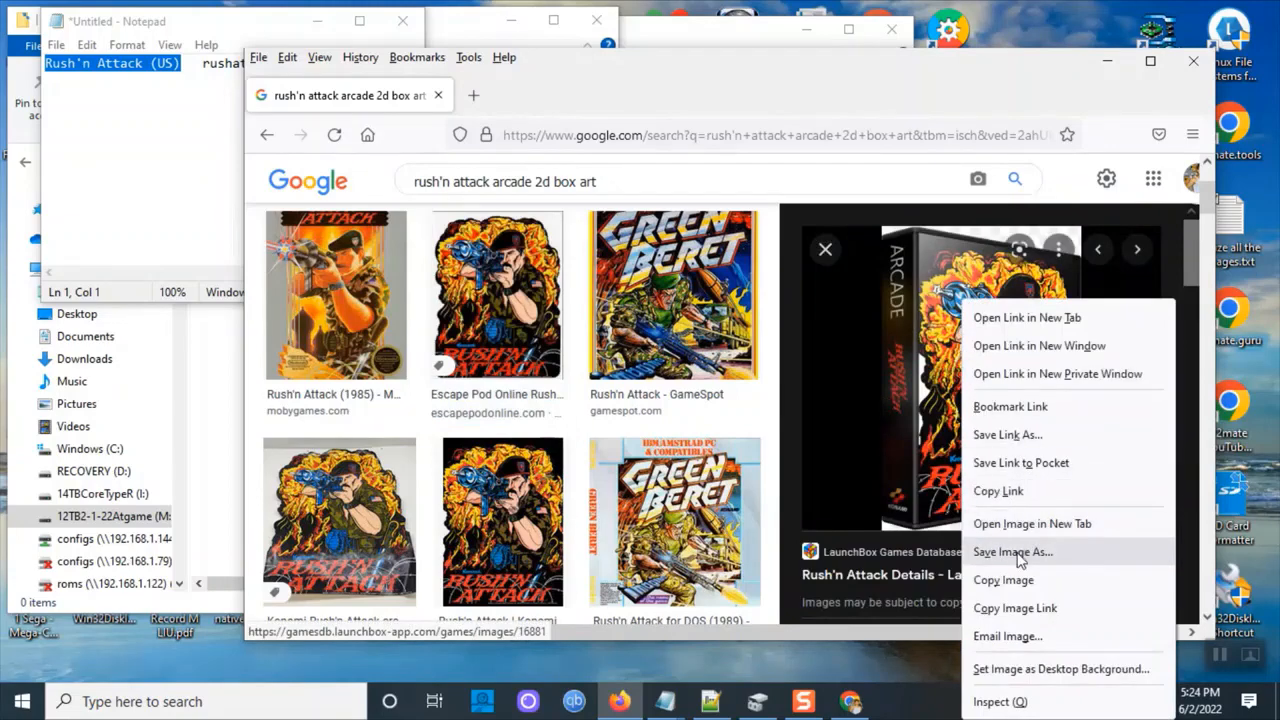
pyautogui.click(1019, 552)
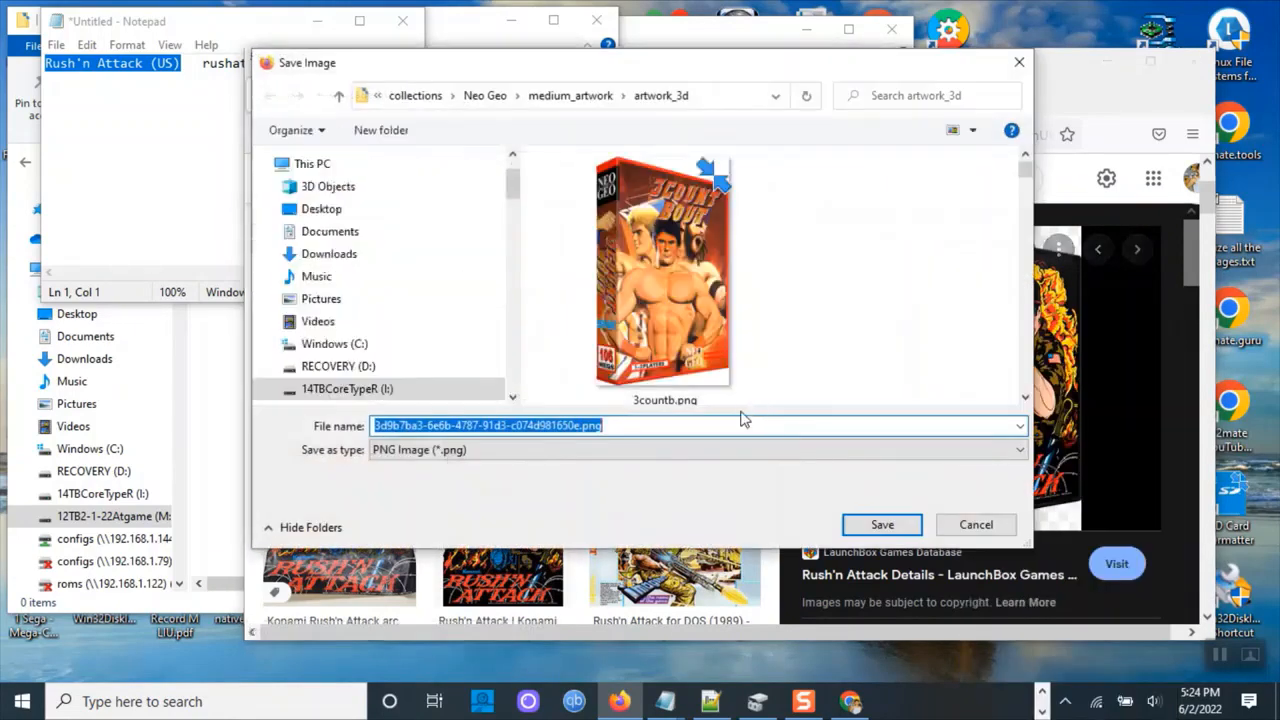
pyautogui.click(192, 168)
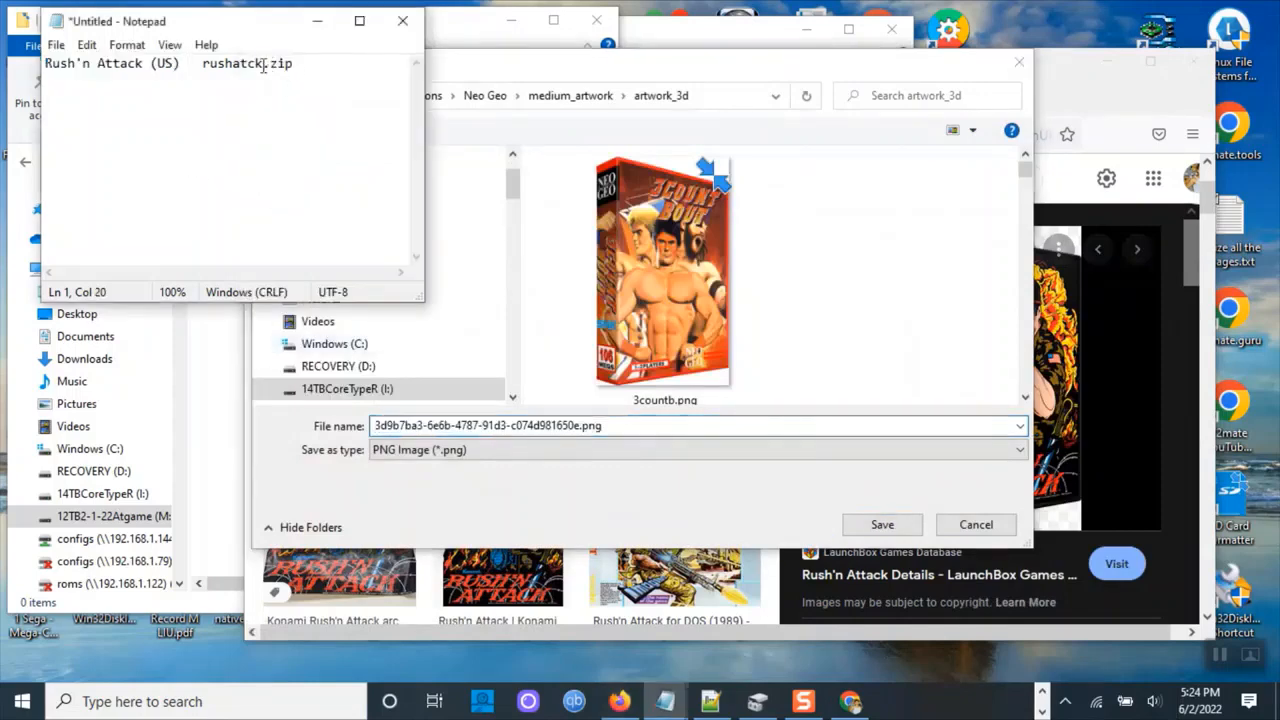
pyautogui.moveTo(264, 63); pyautogui.dragTo(211, 66)
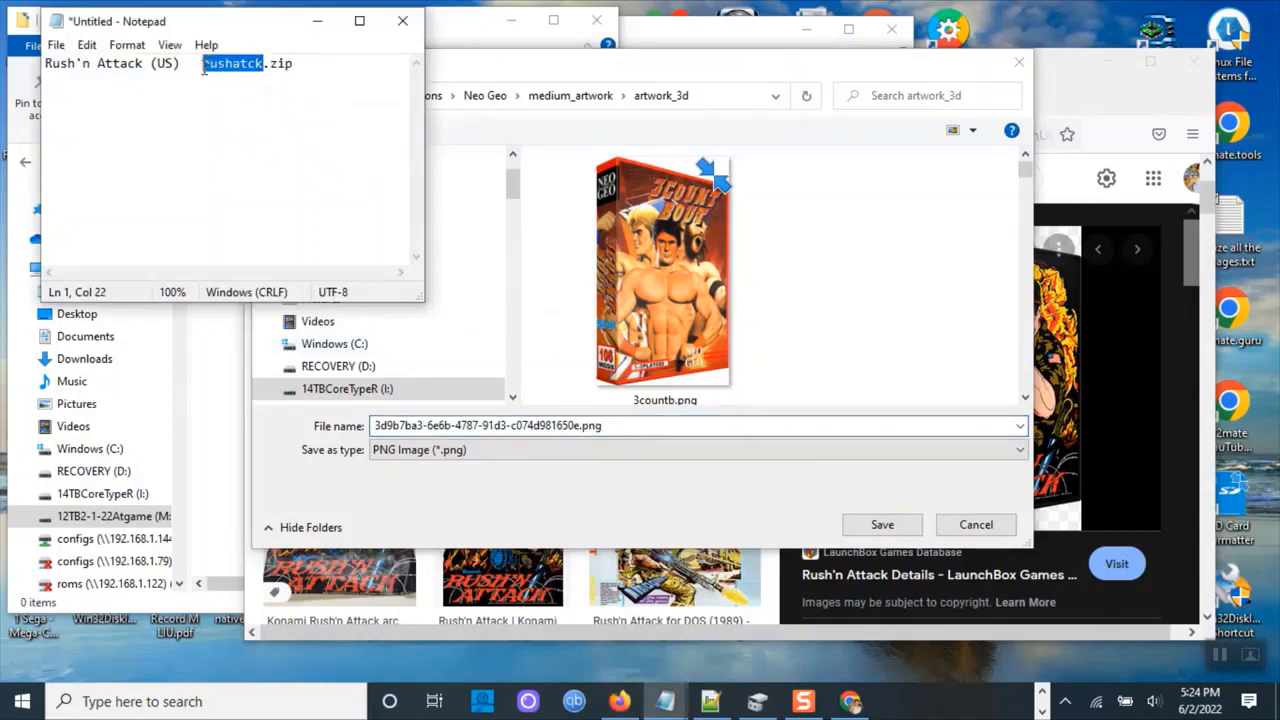
pyautogui.rightClick(225, 64)
pyautogui.click(200, 125)
pyautogui.moveTo(181, 63); pyautogui.dragTo(45, 63)
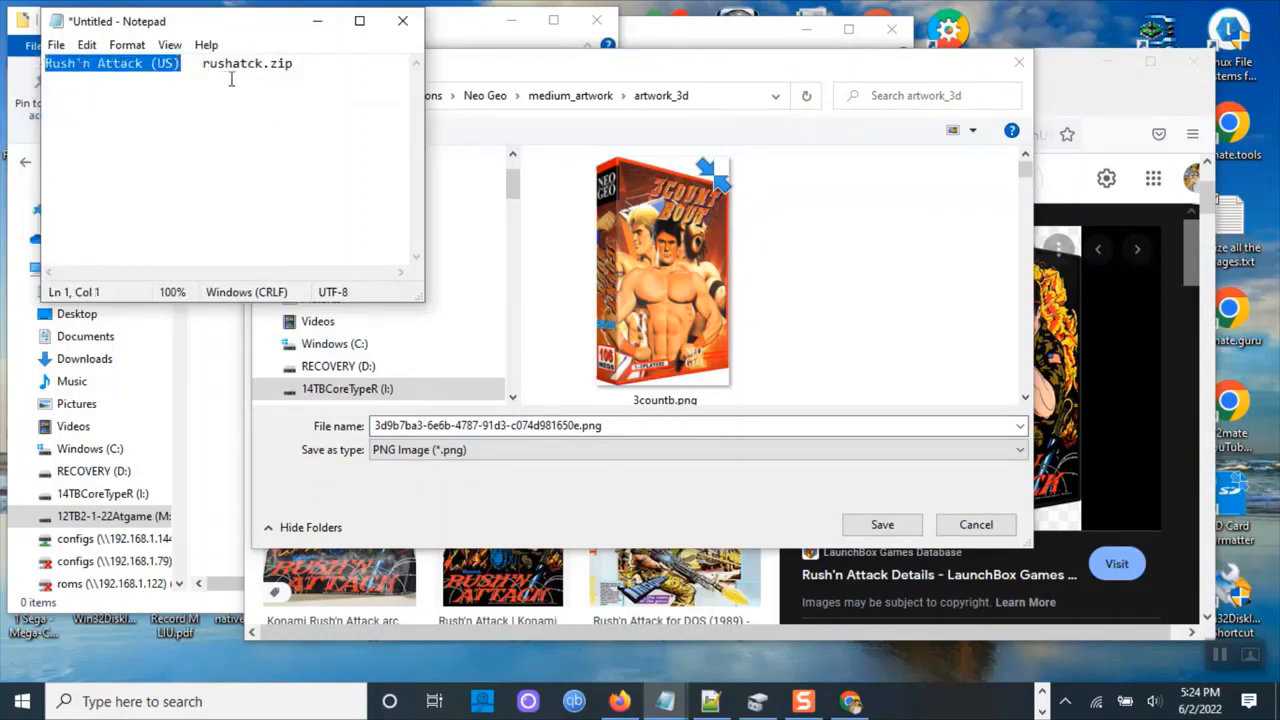
pyautogui.moveTo(263, 63); pyautogui.dragTo(201, 63)
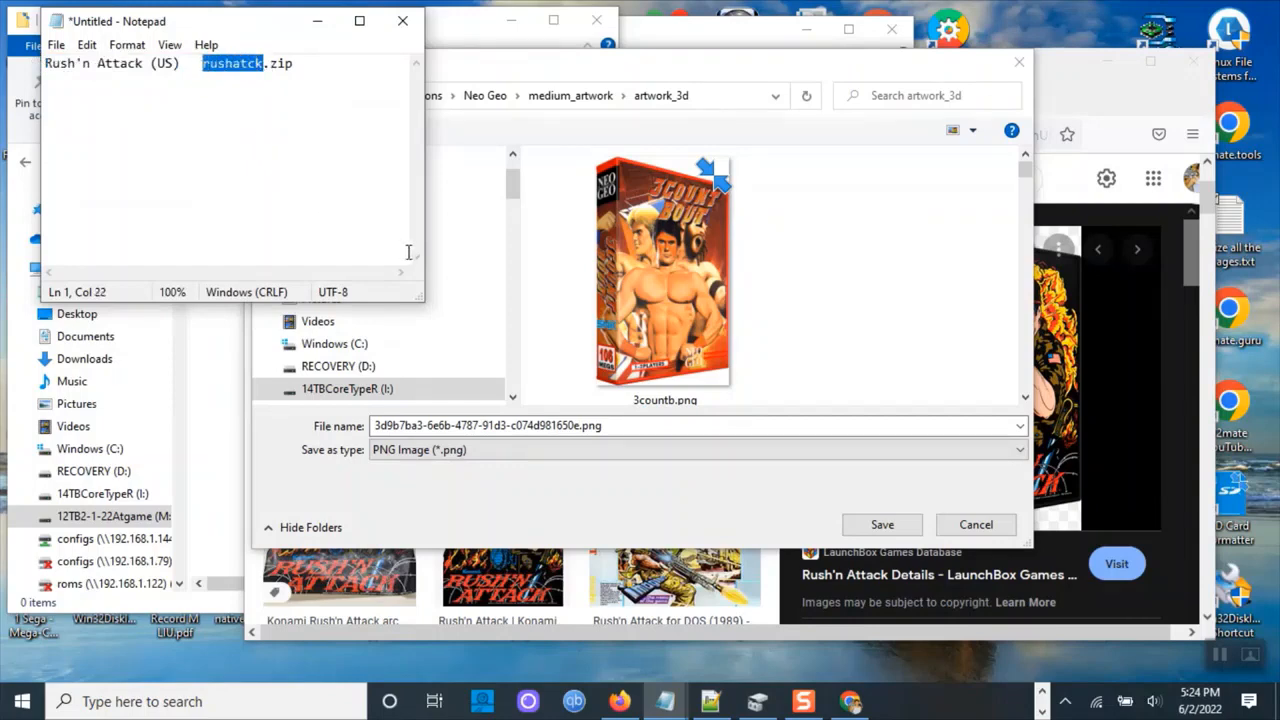
pyautogui.click(580, 425)
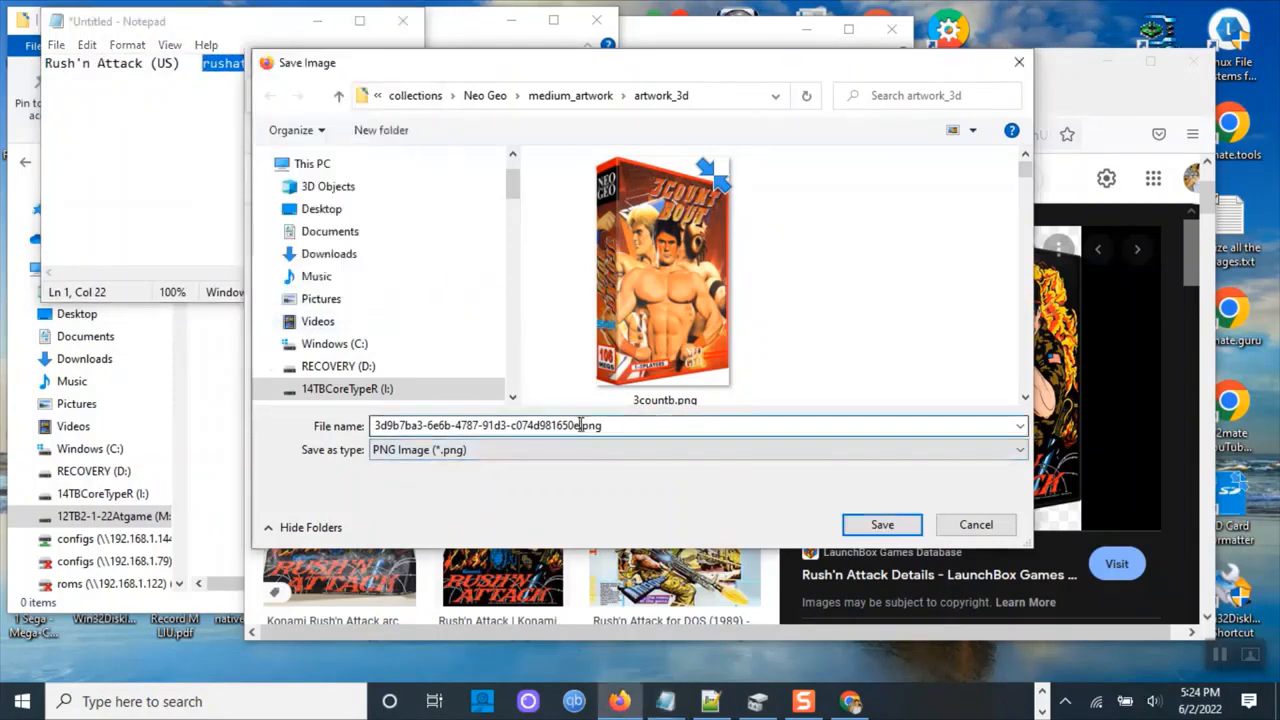
pyautogui.moveTo(580, 425); pyautogui.dragTo(301, 410)
pyautogui.hotkey('ctrl', 'v')
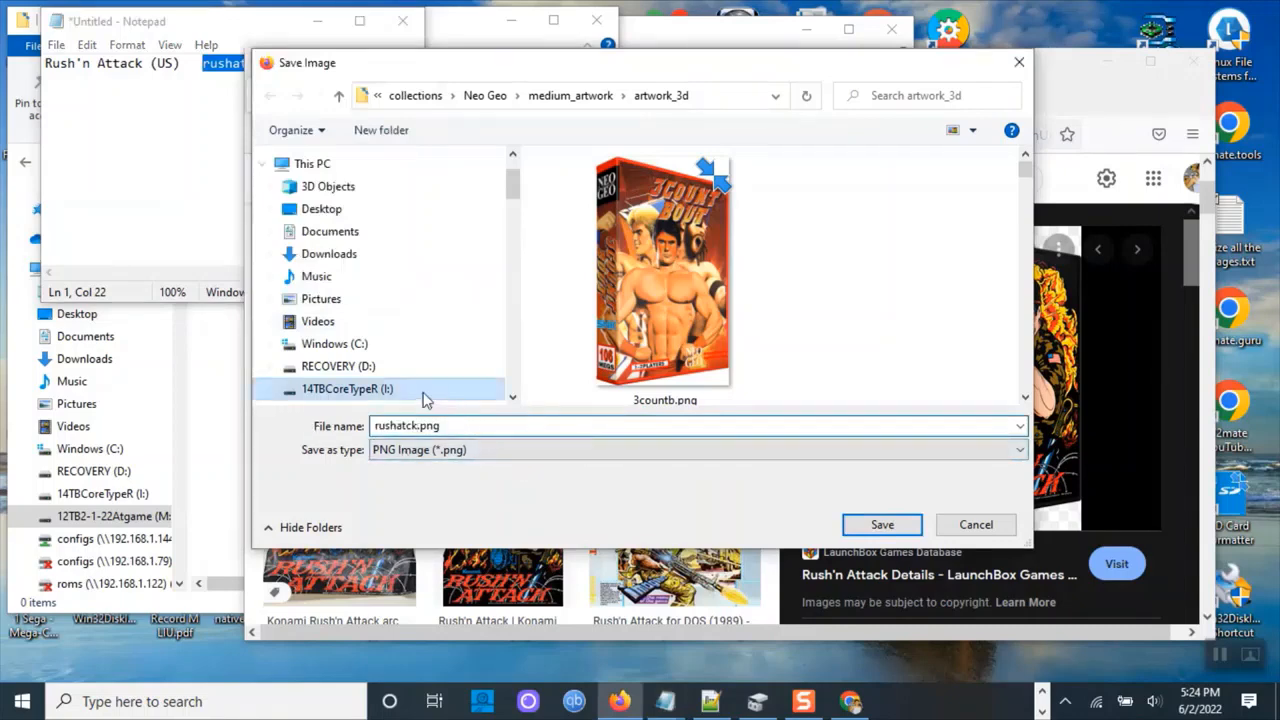
# Save it in the 12TB2 drive's Atgame CoreOpsX -Tools\_Batch Build\BoxArt folder as rushatck(3D).png.
pyautogui.click(511, 400)
pyautogui.click(511, 400)
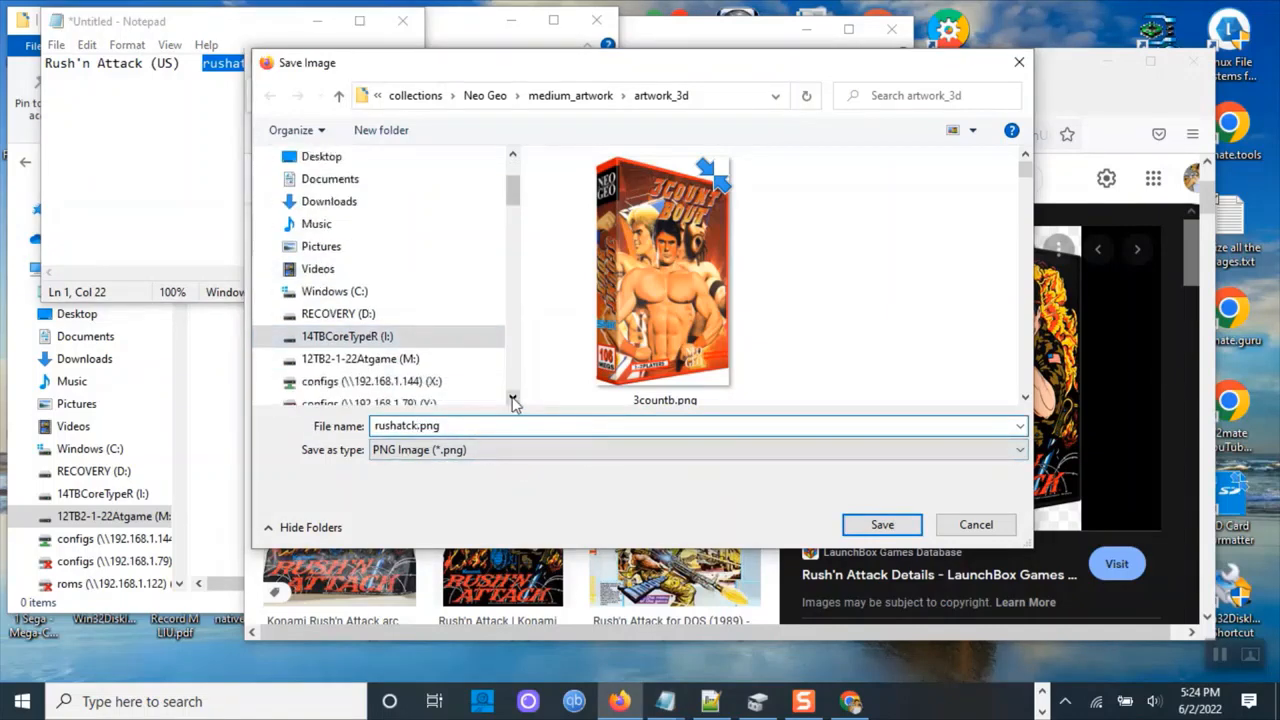
pyautogui.click(511, 400)
pyautogui.click(430, 338)
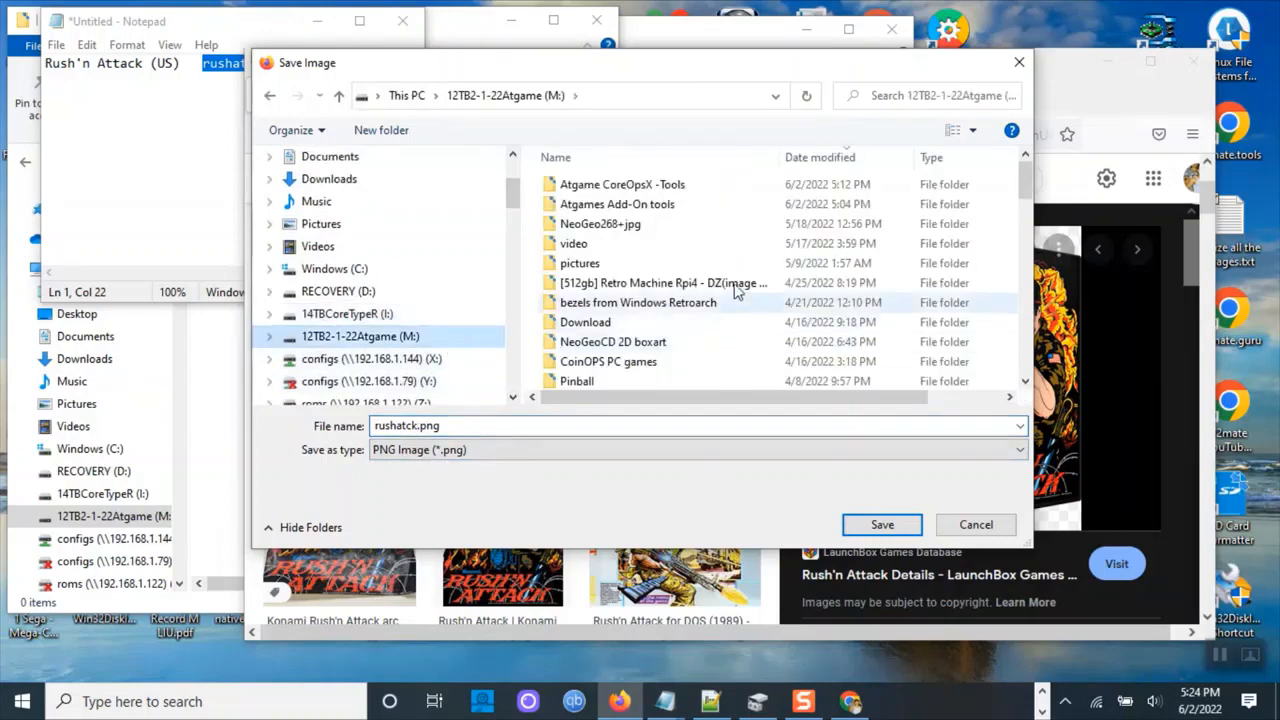
pyautogui.doubleClick(688, 191)
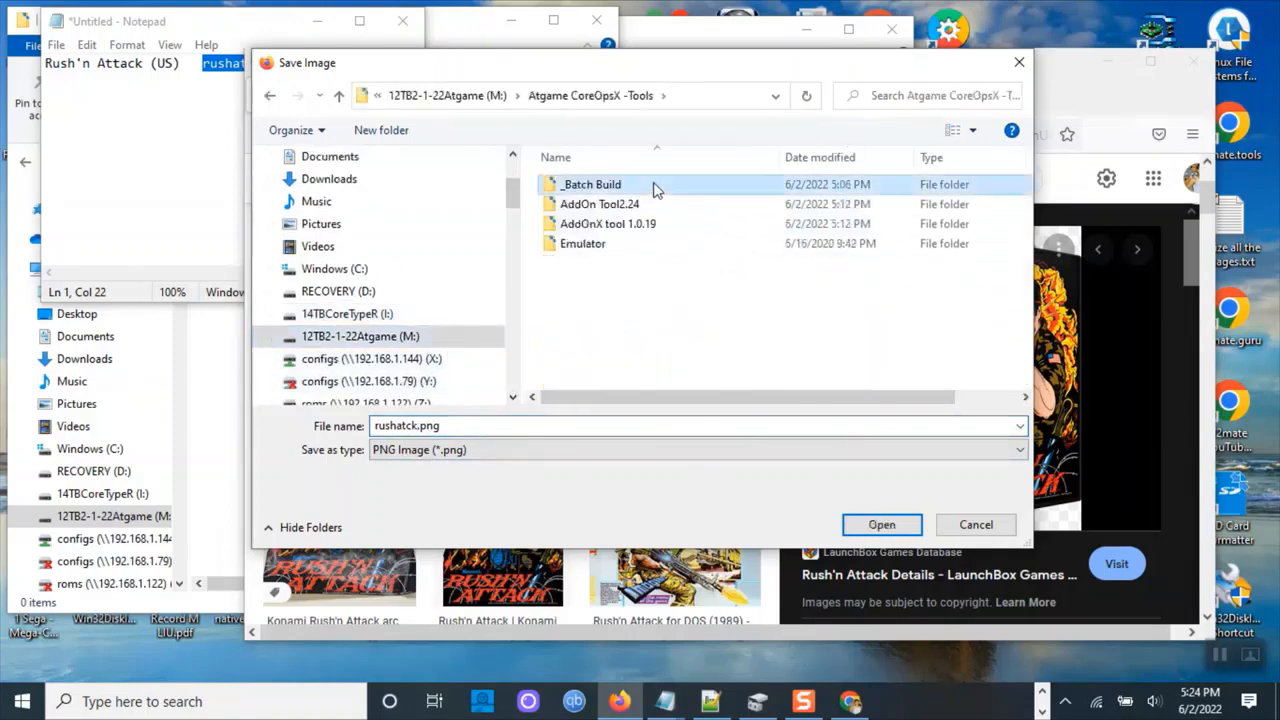
pyautogui.doubleClick(651, 188)
pyautogui.doubleClick(605, 207)
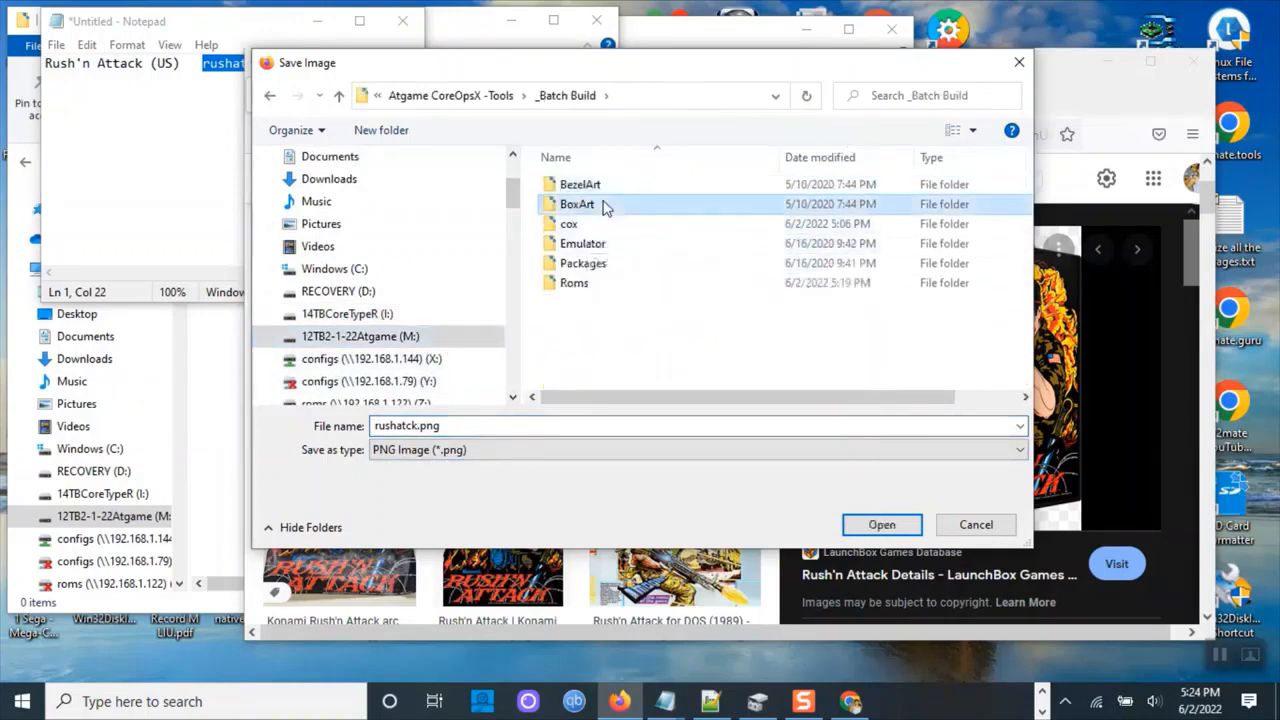
pyautogui.doubleClick(416, 427)
pyautogui.click(416, 427)
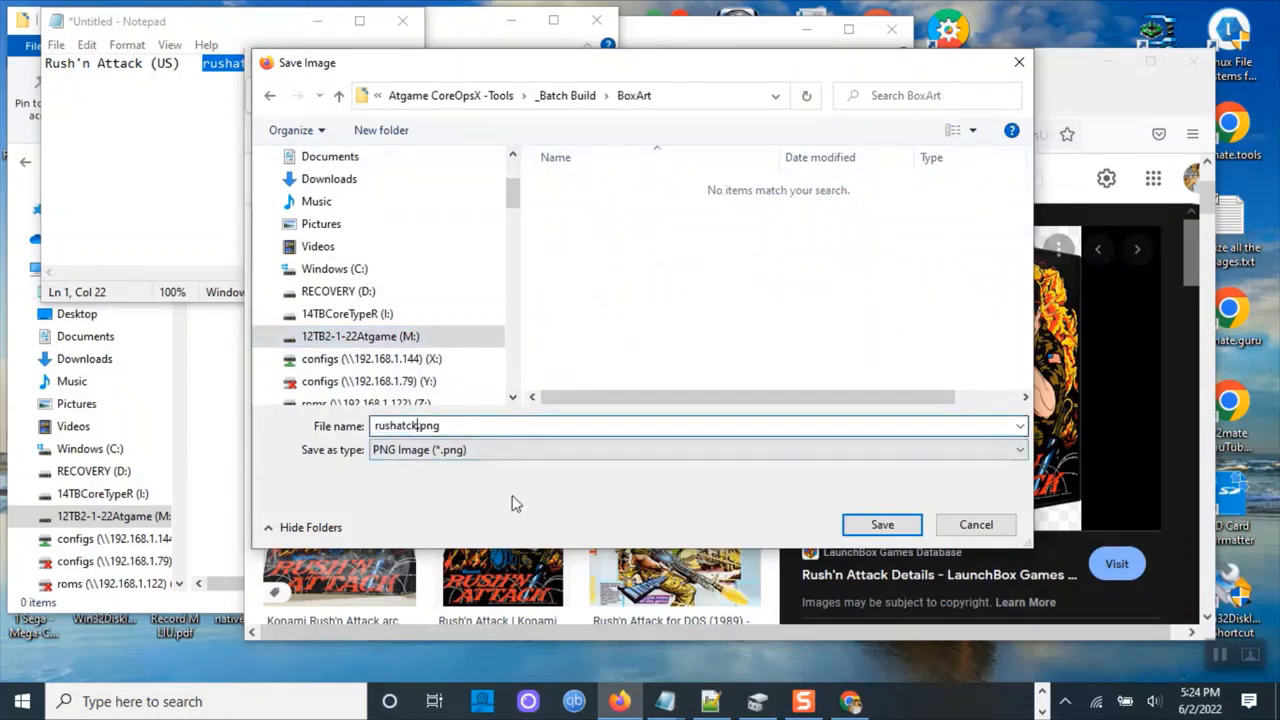
pyautogui.write('(3D')
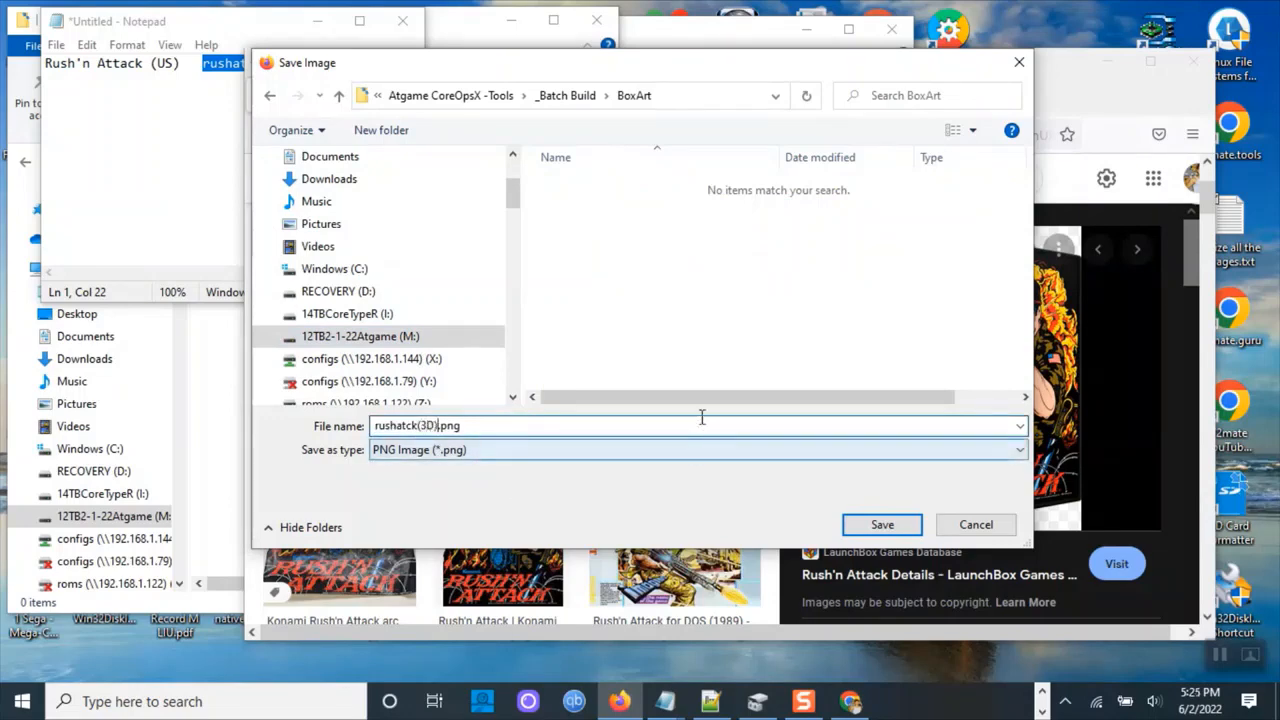
pyautogui.click(882, 524)
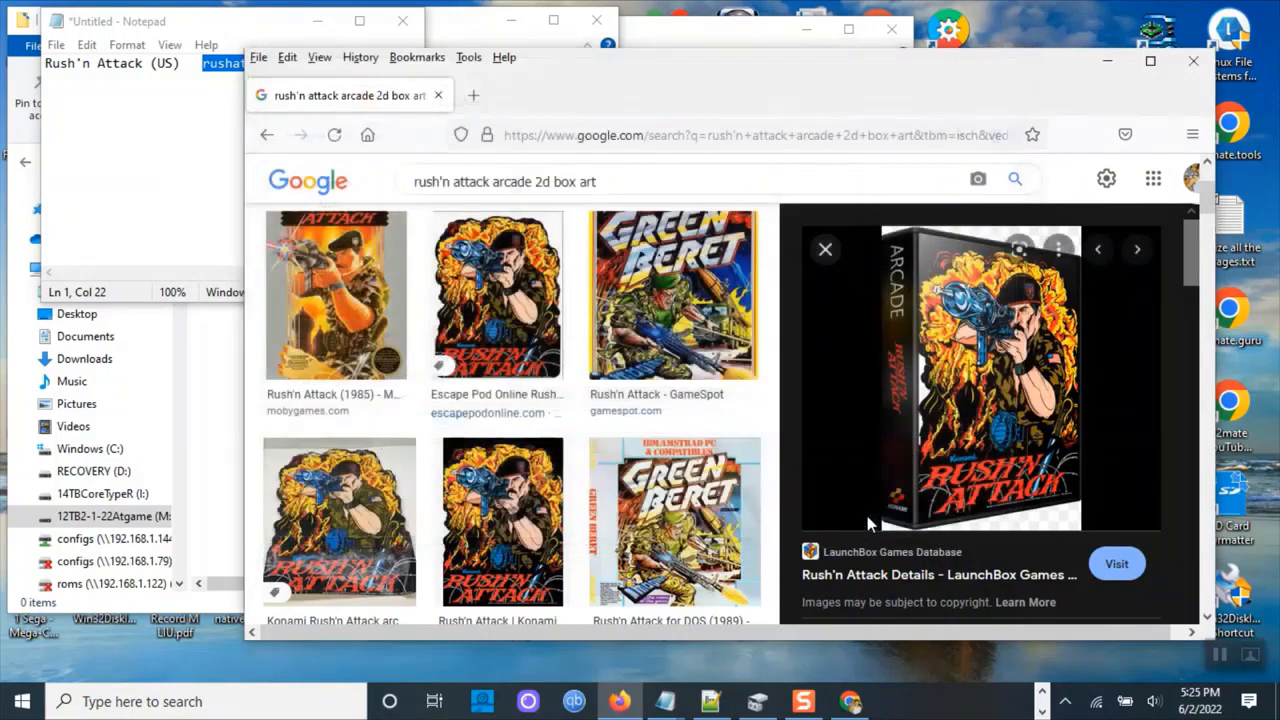
# Open saving for the Konami Wiki Rush'n Attack artwork and set the file type to All Files.
pyautogui.scroll(-3, 996, 384)
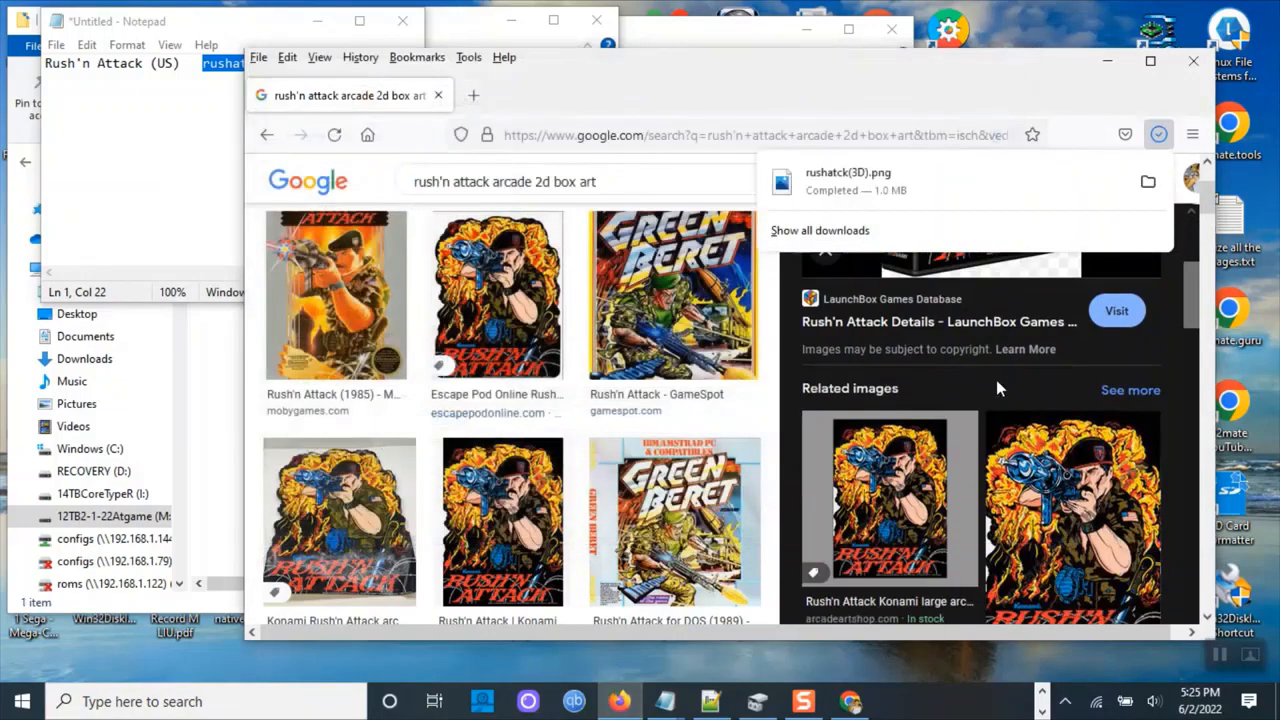
pyautogui.scroll(-3, 996, 380)
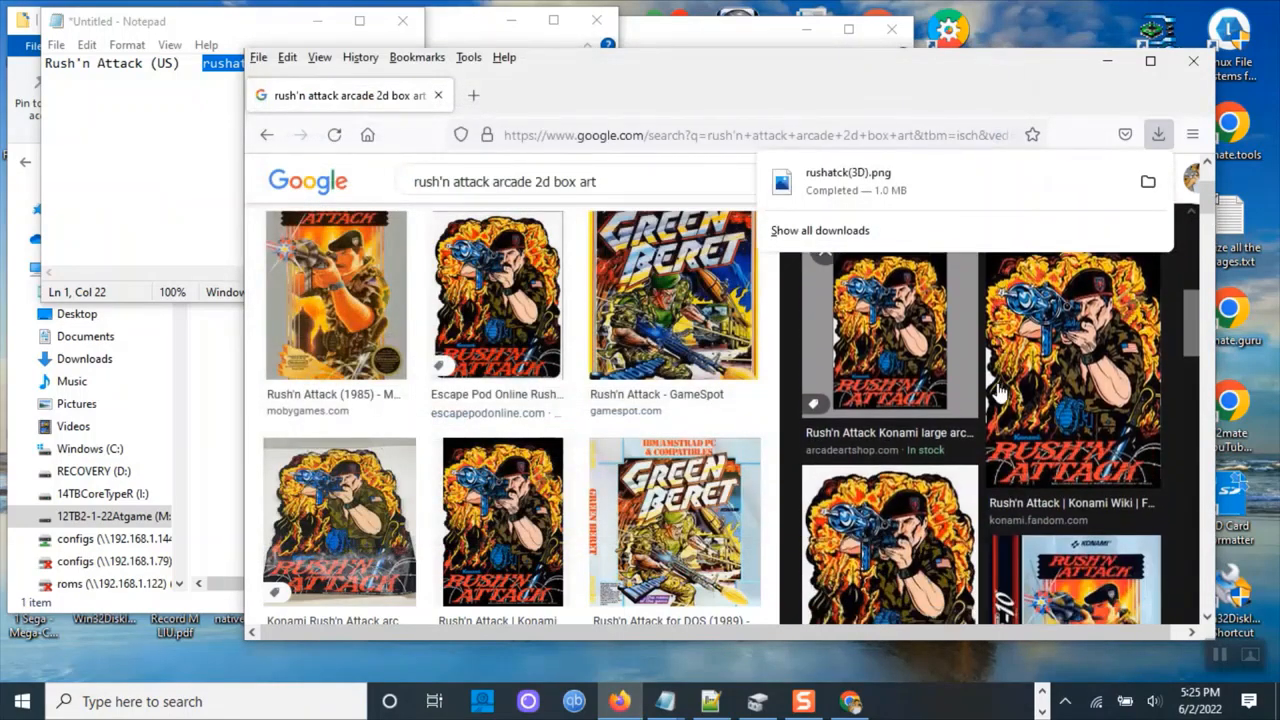
pyautogui.click(1068, 440)
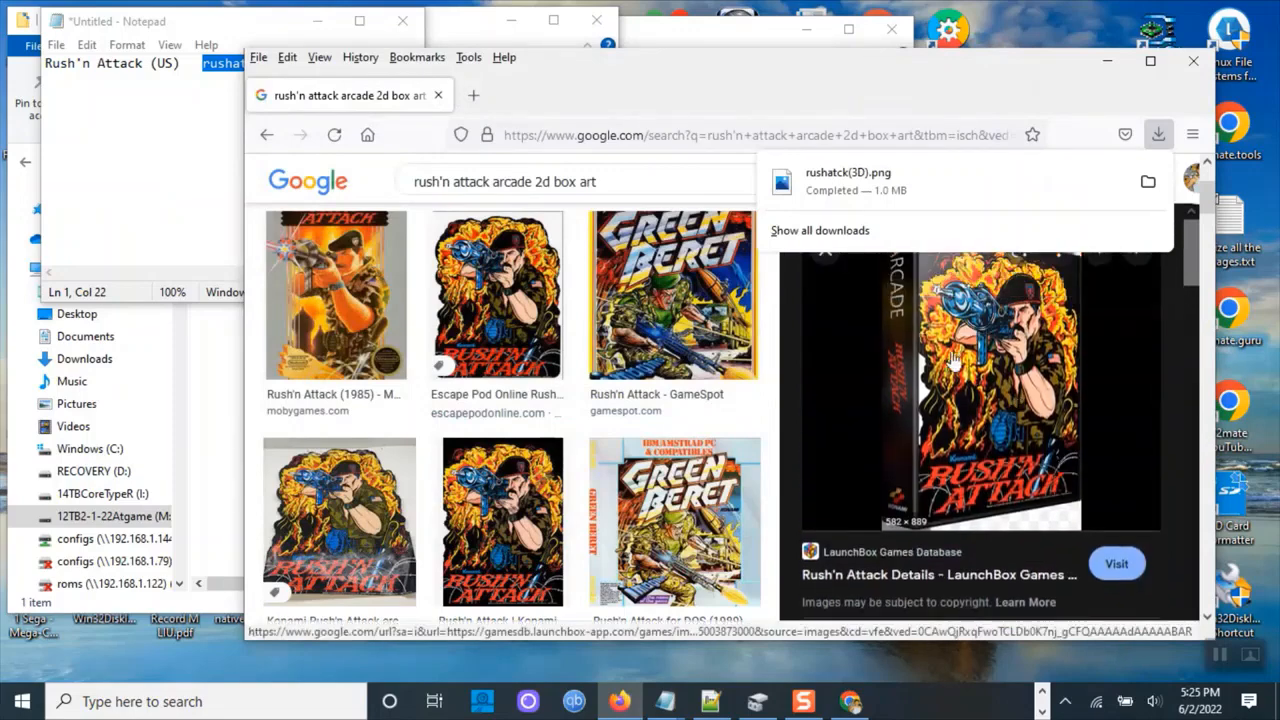
pyautogui.scroll(-3, 1043, 425)
pyautogui.click(1035, 415)
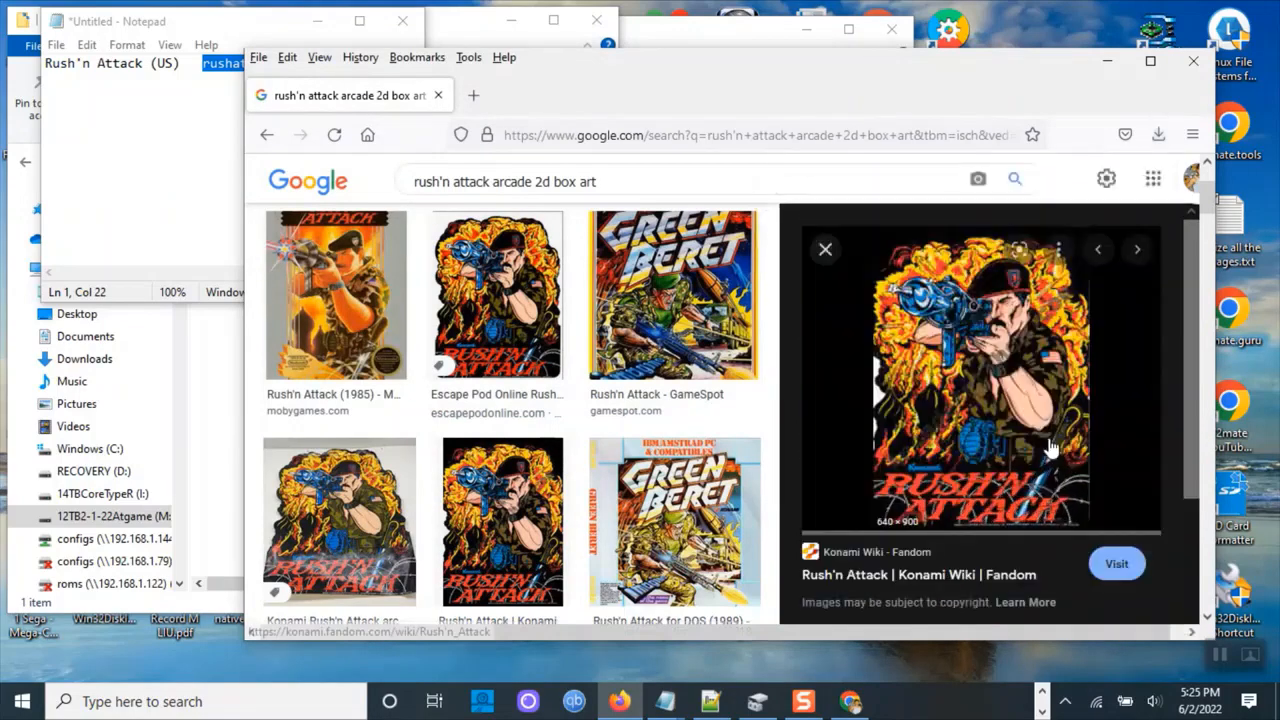
pyautogui.rightClick(907, 322)
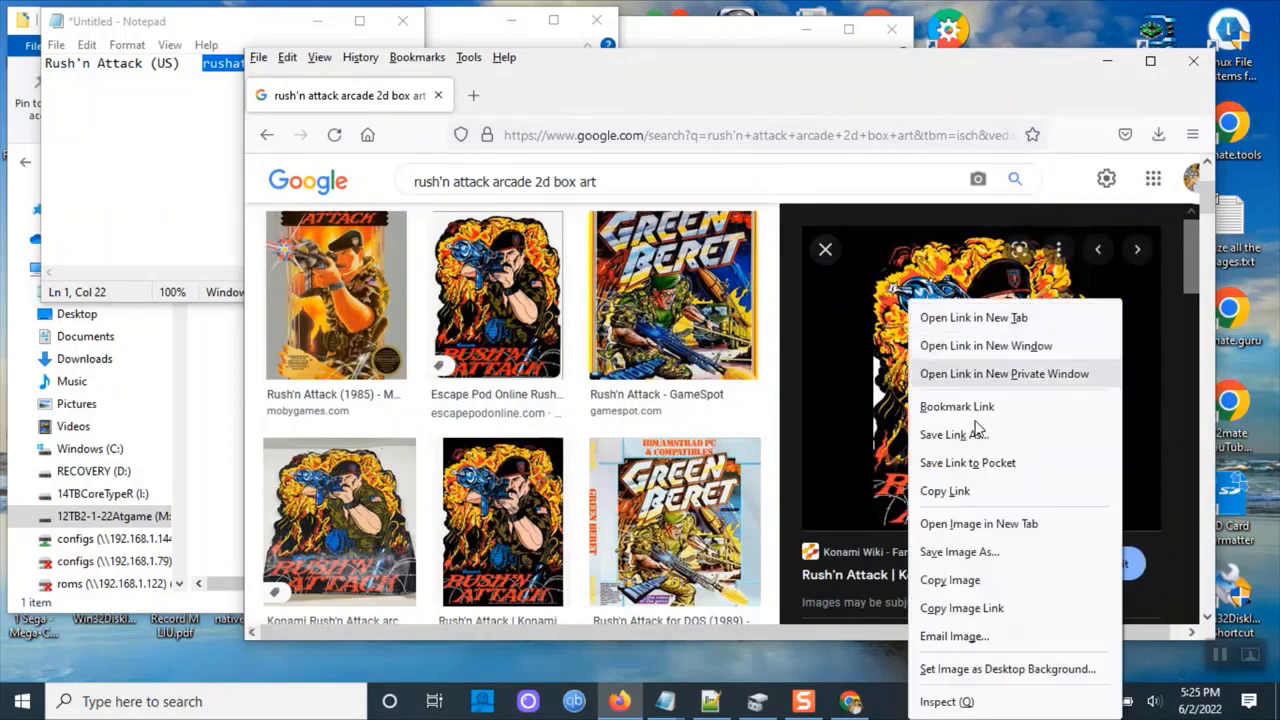
pyautogui.click(960, 552)
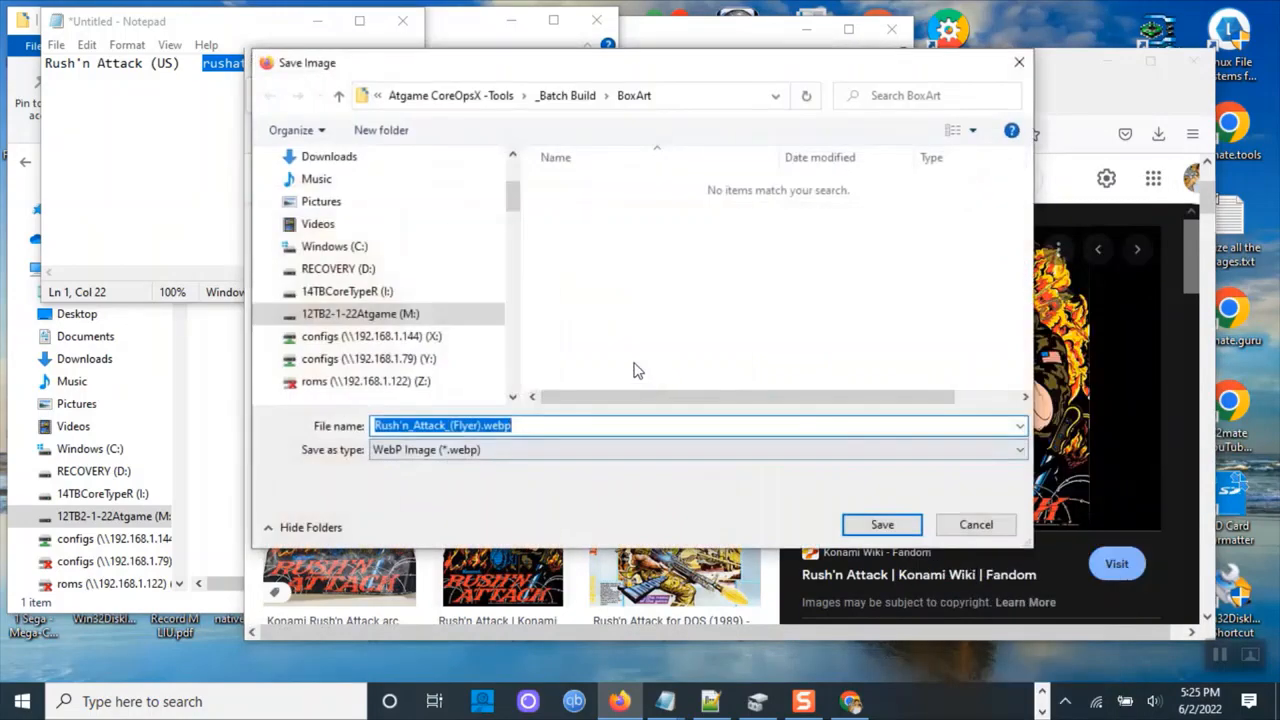
pyautogui.click(560, 451)
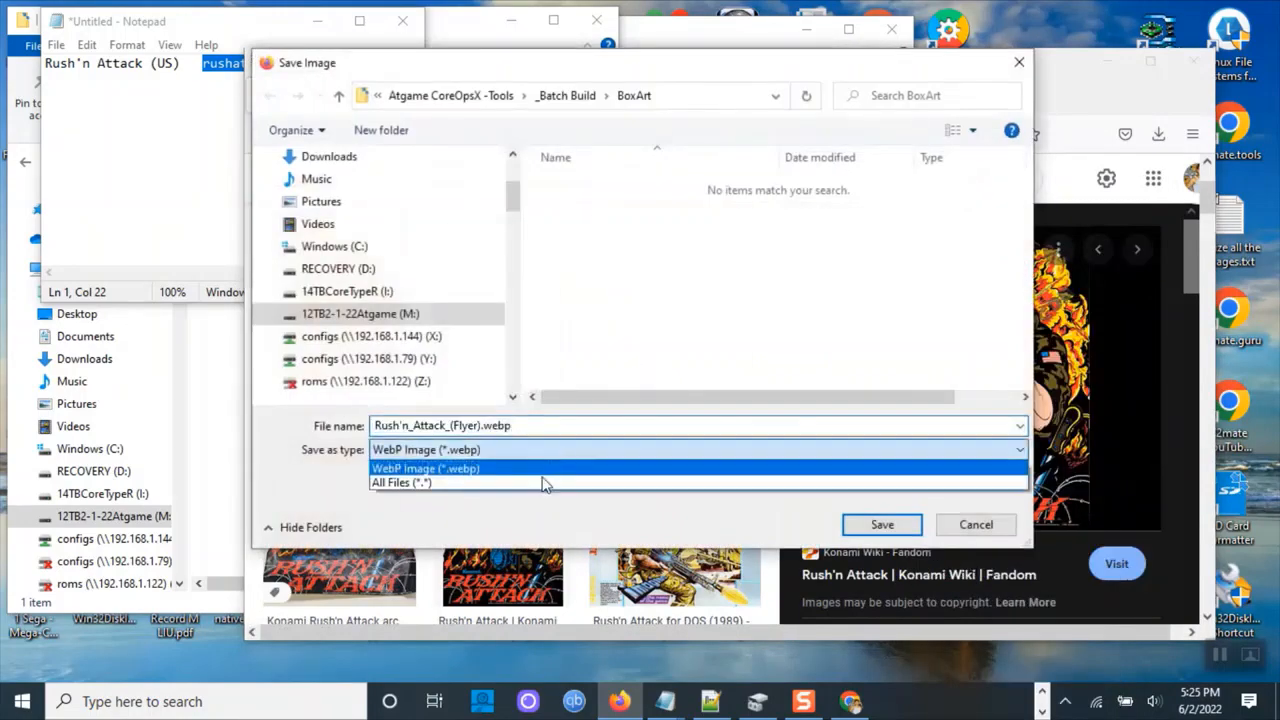
pyautogui.click(543, 482)
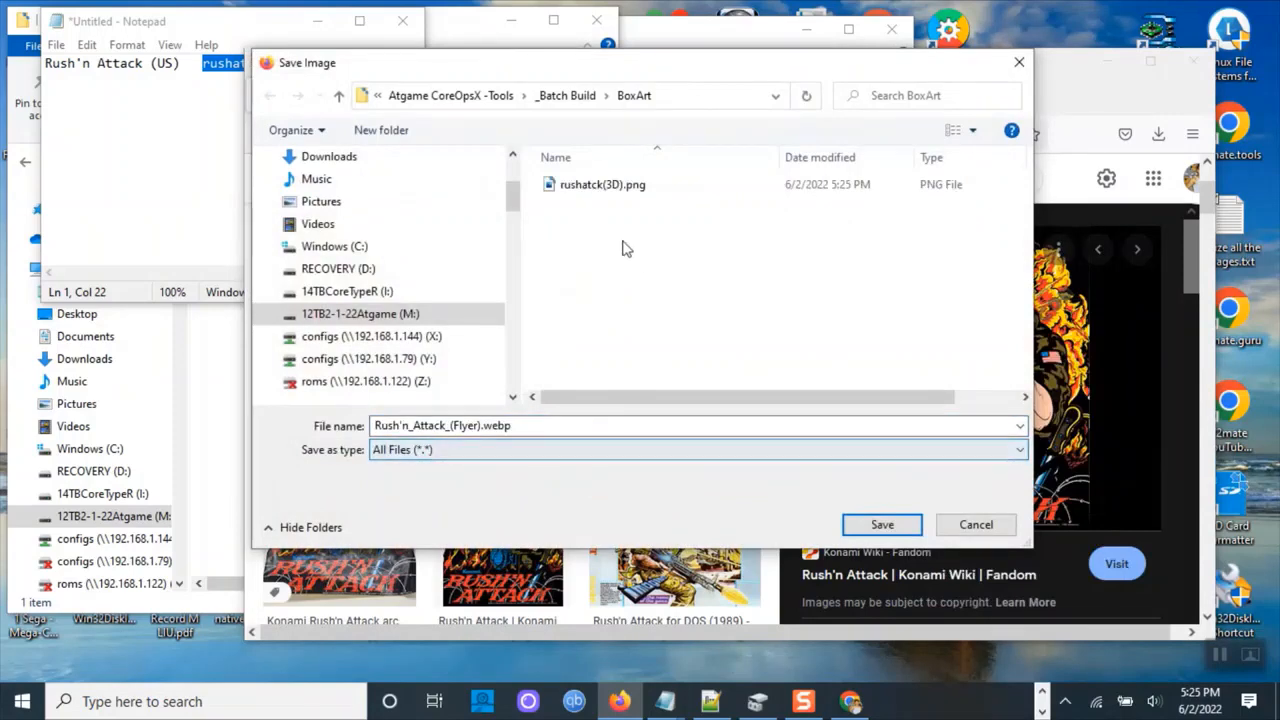
# Save the Konami Wiki artwork into the BoxArt folder as rushatck.png.
pyautogui.click(612, 188)
pyautogui.moveTo(462, 425); pyautogui.dragTo(418, 426)
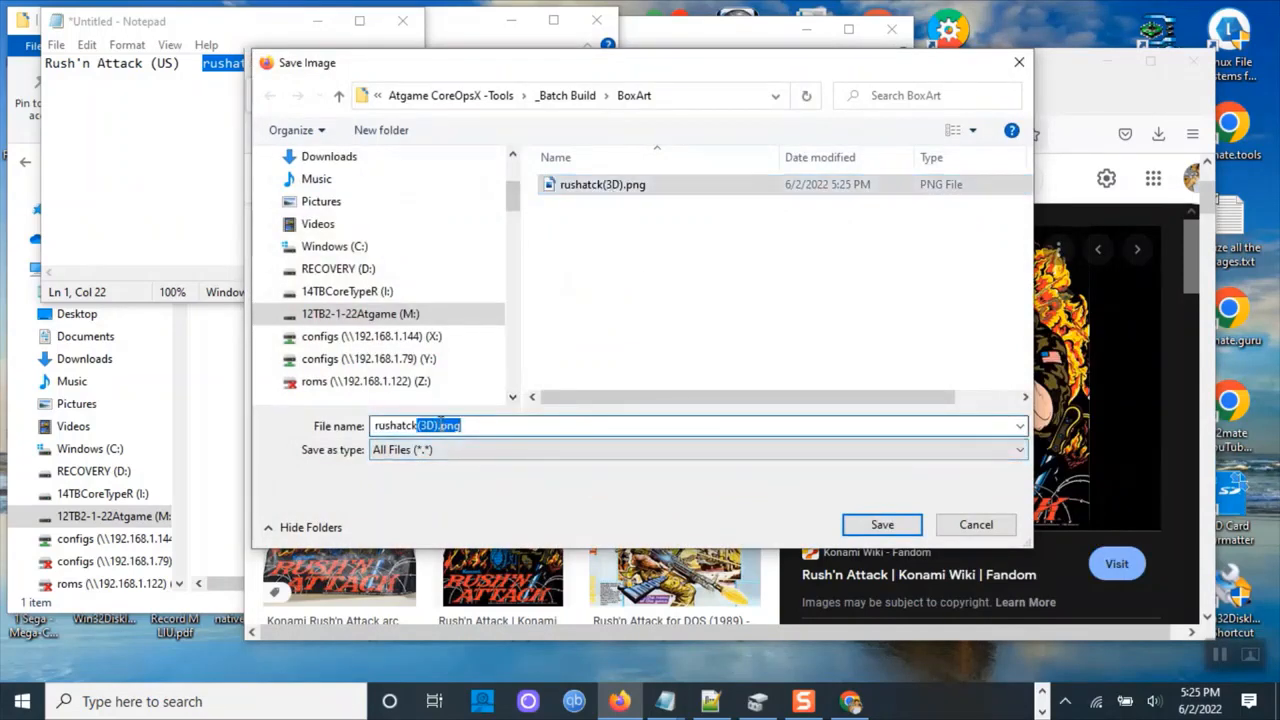
pyautogui.click(438, 425)
pyautogui.press('BackSpace')
pyautogui.press('BackSpace')
pyautogui.press('BackSpace')
pyautogui.press('BackSpace')
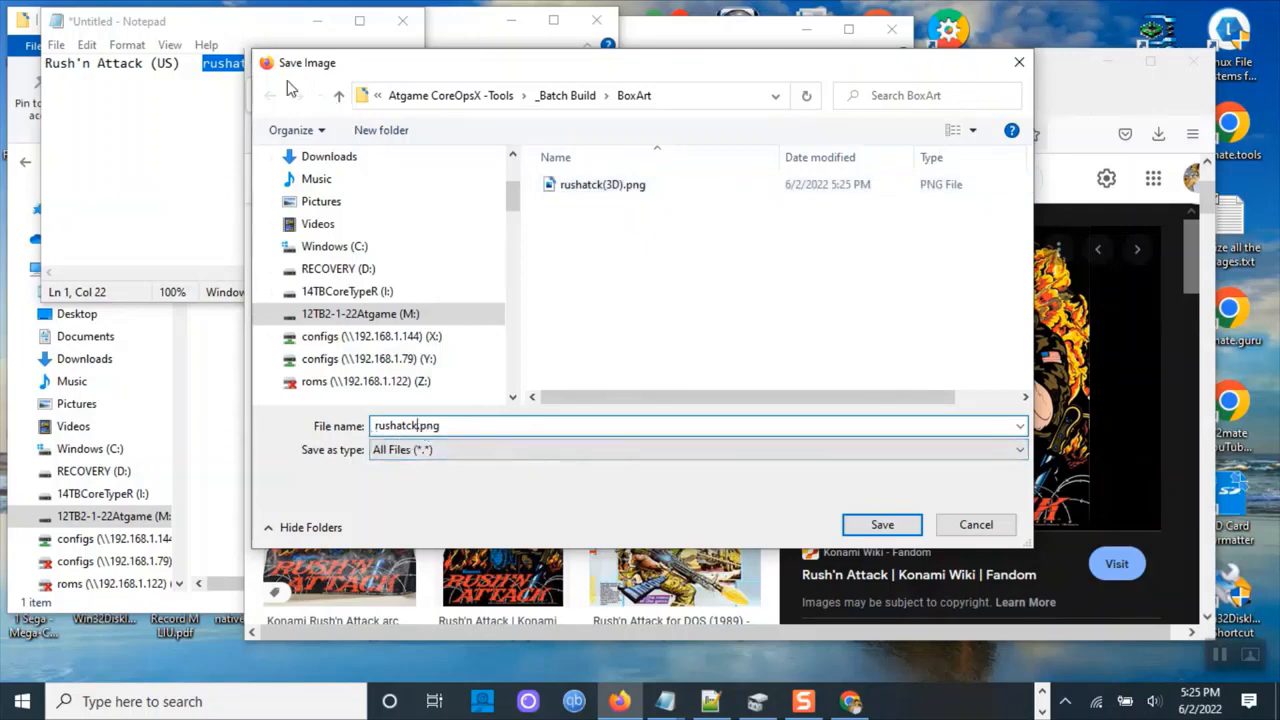
pyautogui.moveTo(232, 30); pyautogui.dragTo(199, 30)
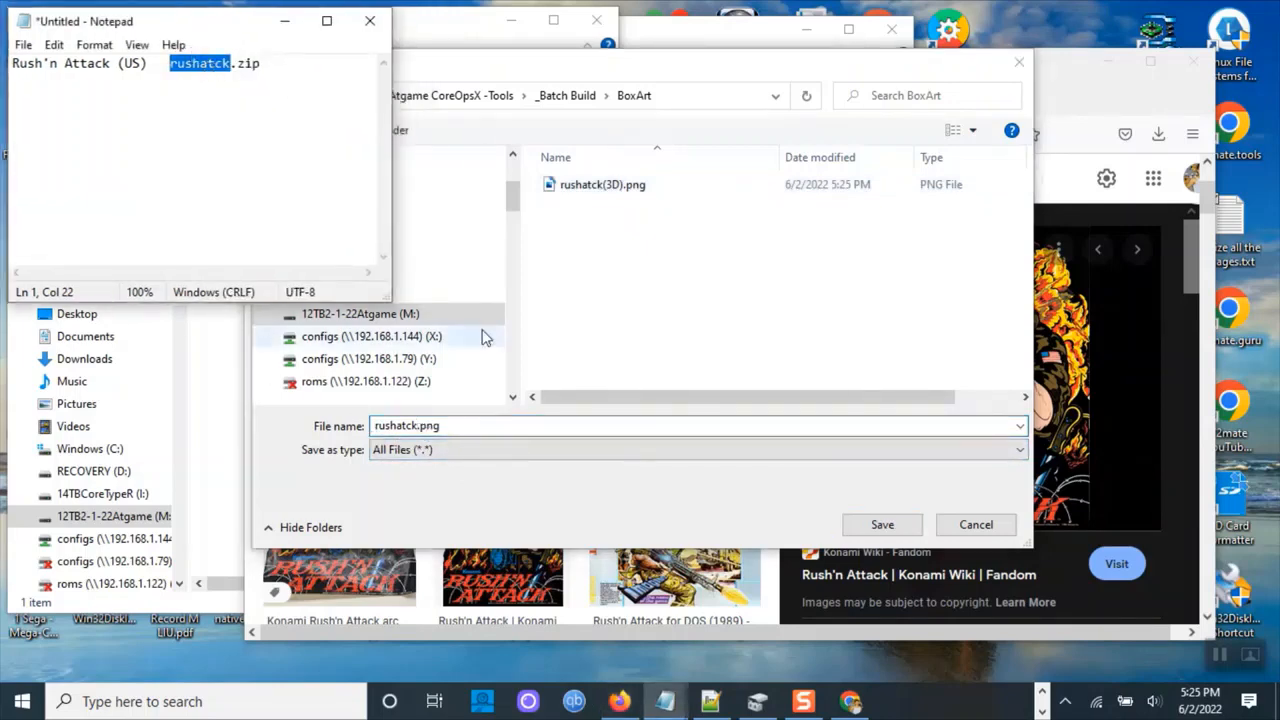
pyautogui.click(884, 525)
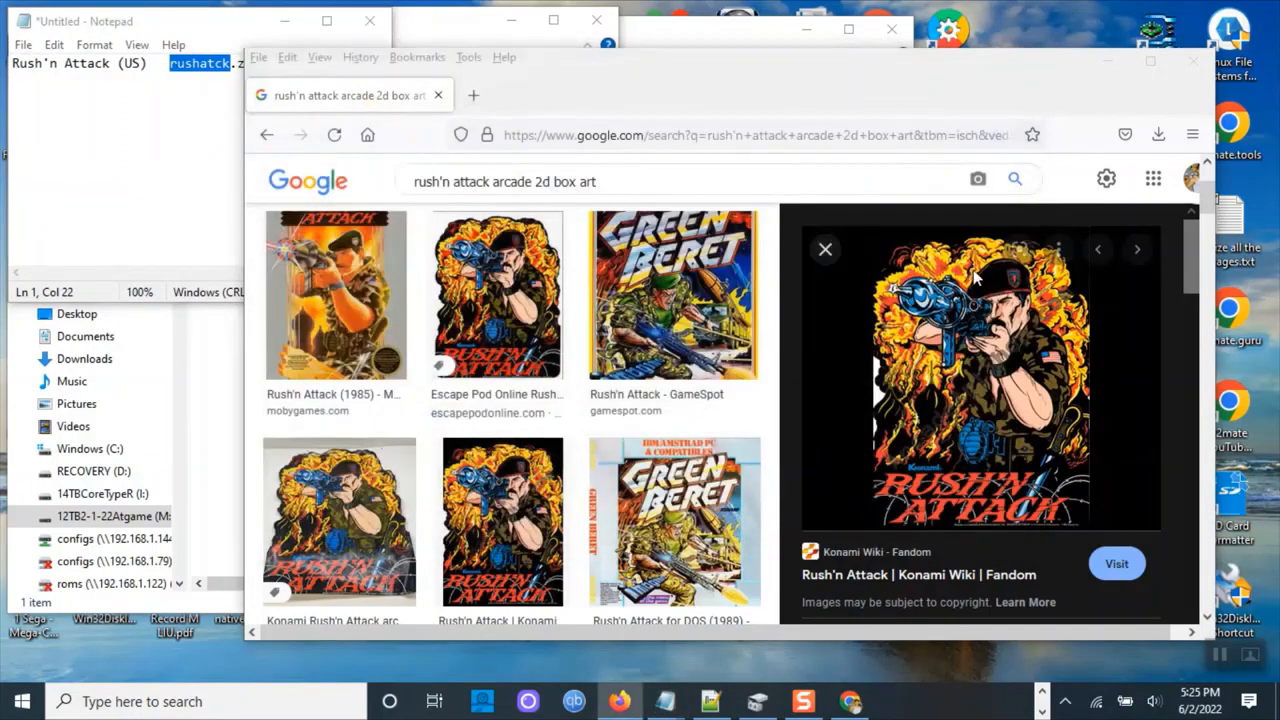
pyautogui.click(175, 178)
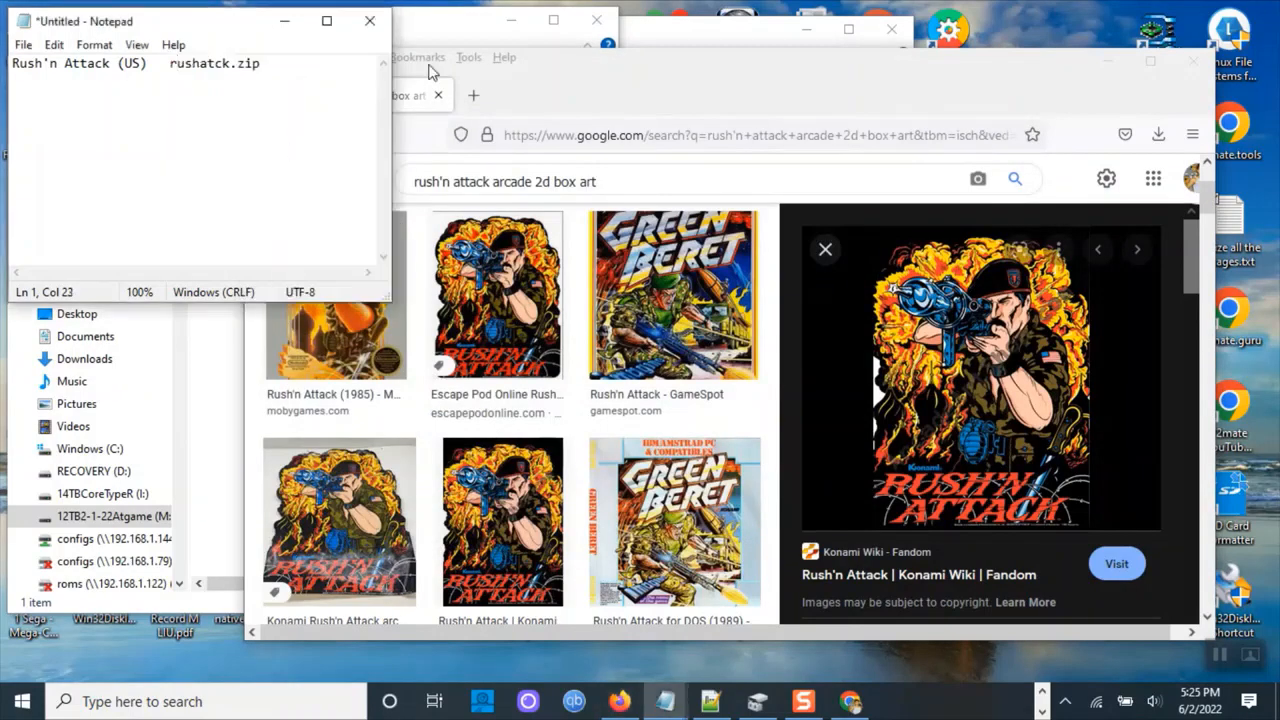
# Review the two saved box art images in the BoxArt folder shown as large icons.
pyautogui.click(450, 27)
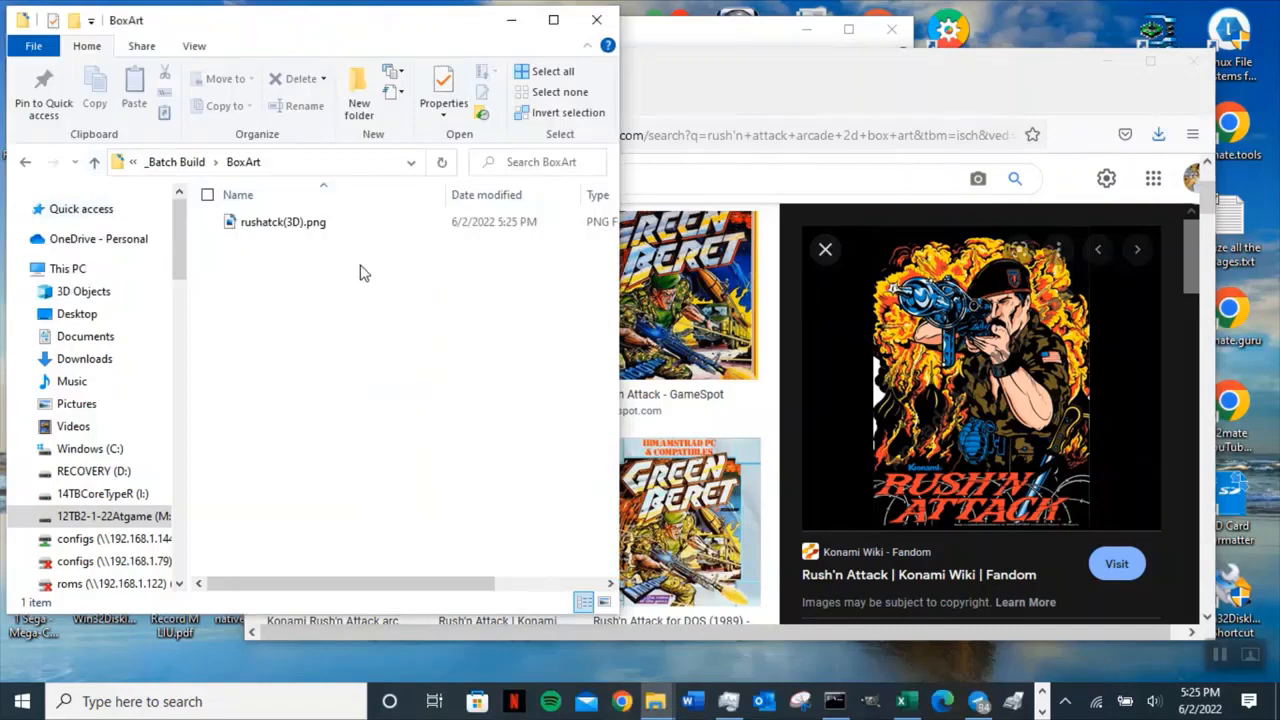
pyautogui.click(441, 163)
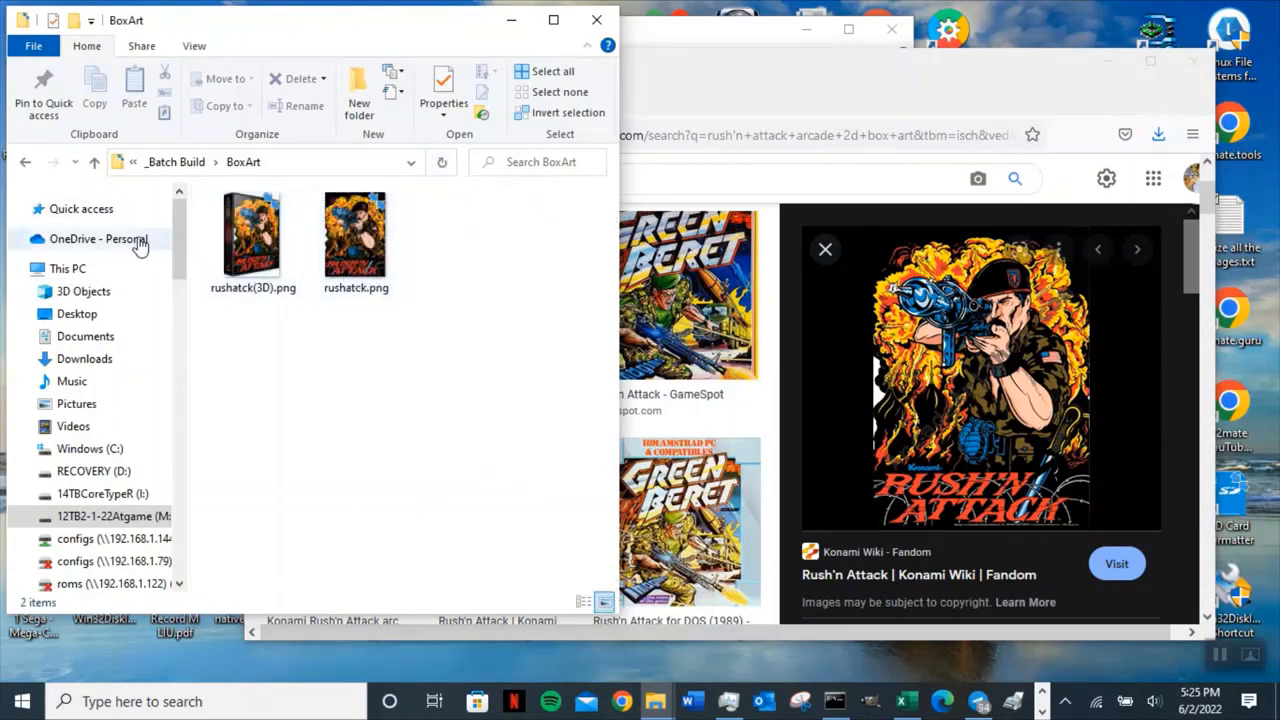
pyautogui.rightClick(241, 345)
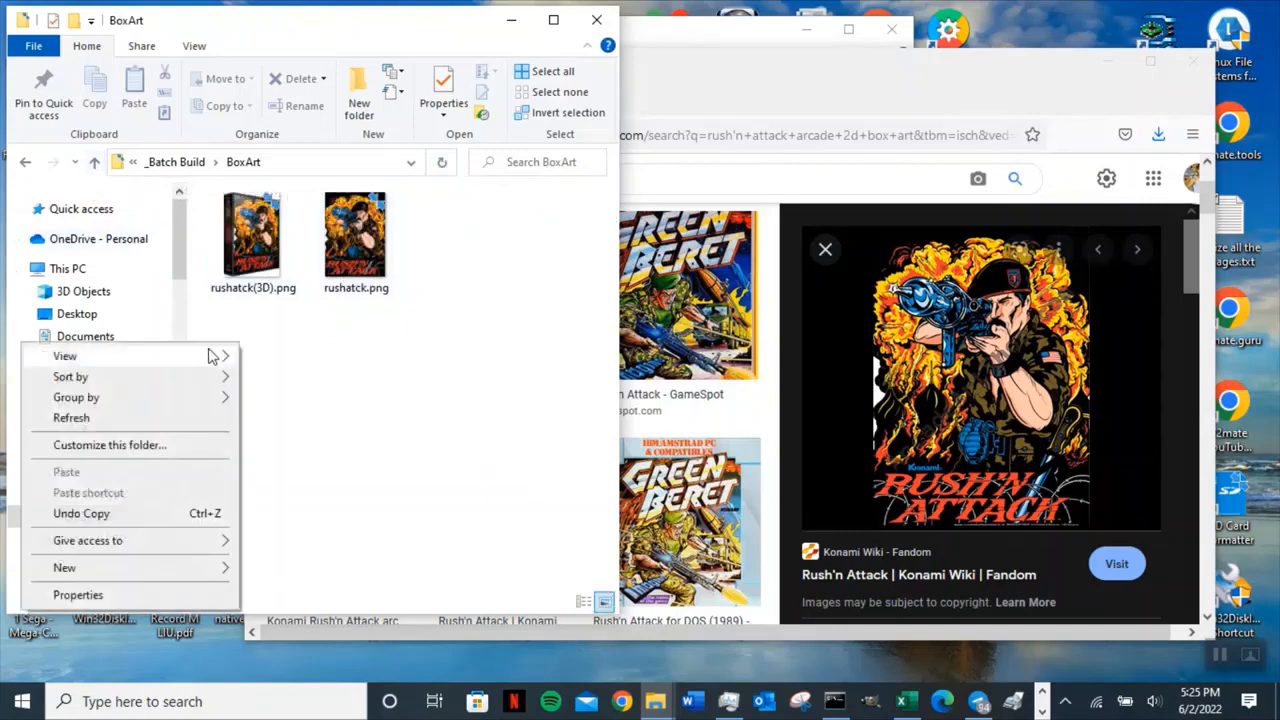
pyautogui.moveTo(210, 355)
pyautogui.click(306, 356)
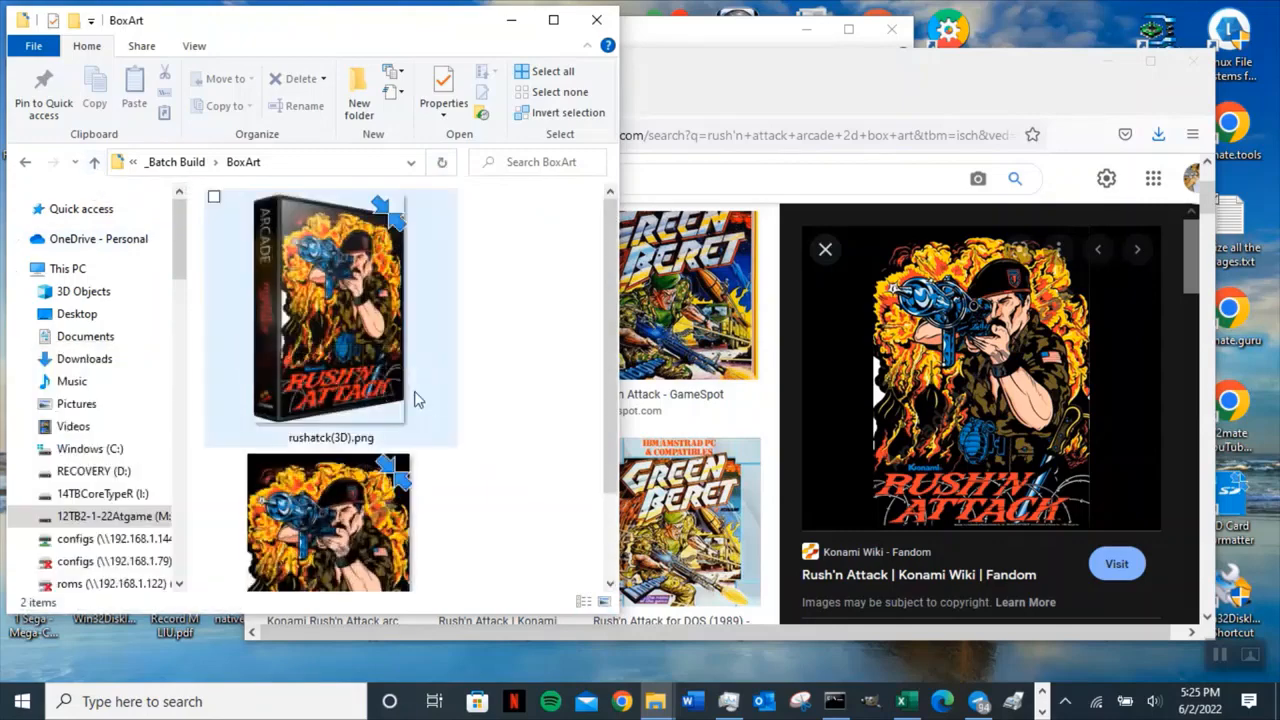
pyautogui.scroll(-1, 490, 457)
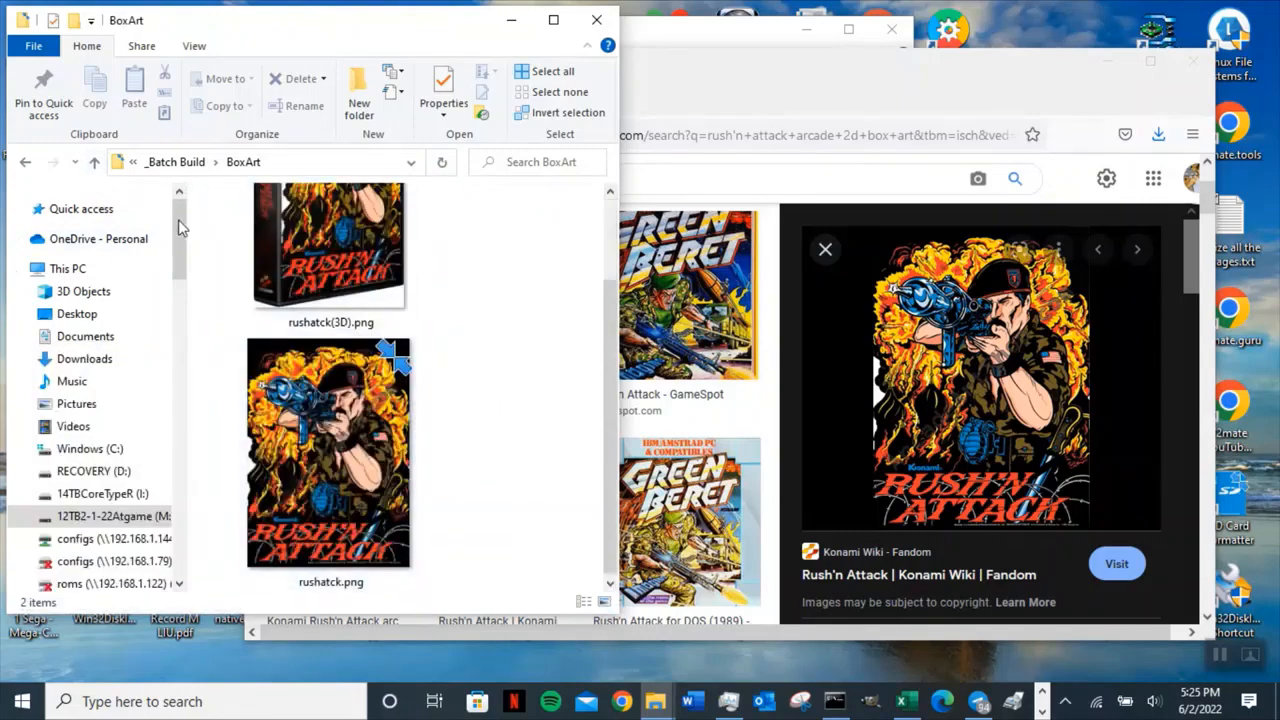
# Open the Emulator folder in _Batch Build and select all cores except mame2010_libretro.so.
pyautogui.click(93, 164)
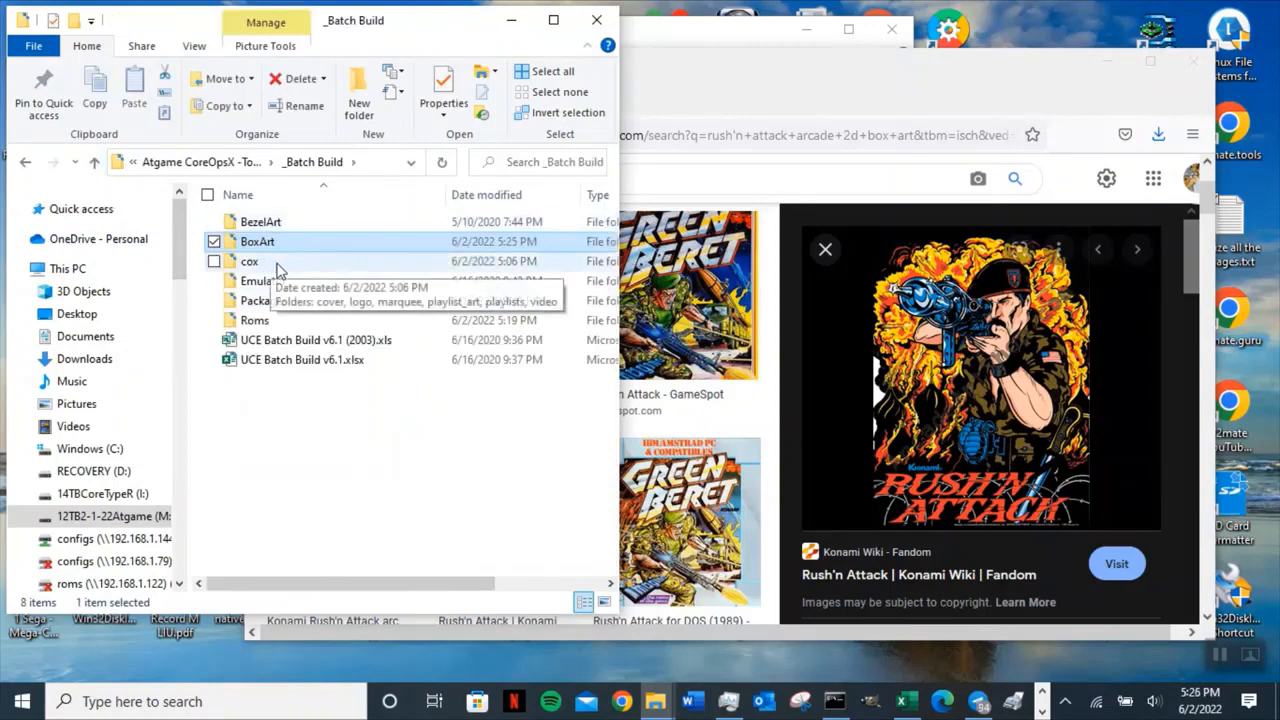
pyautogui.click(280, 270)
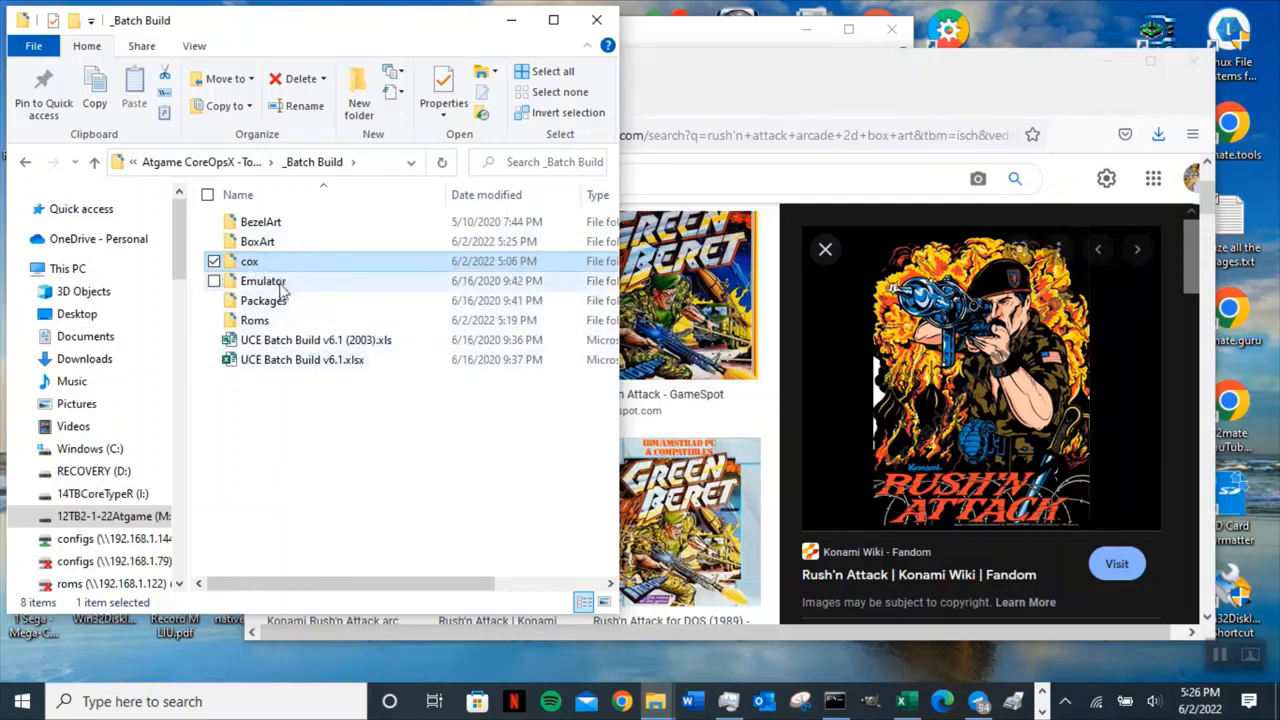
pyautogui.doubleClick(281, 287)
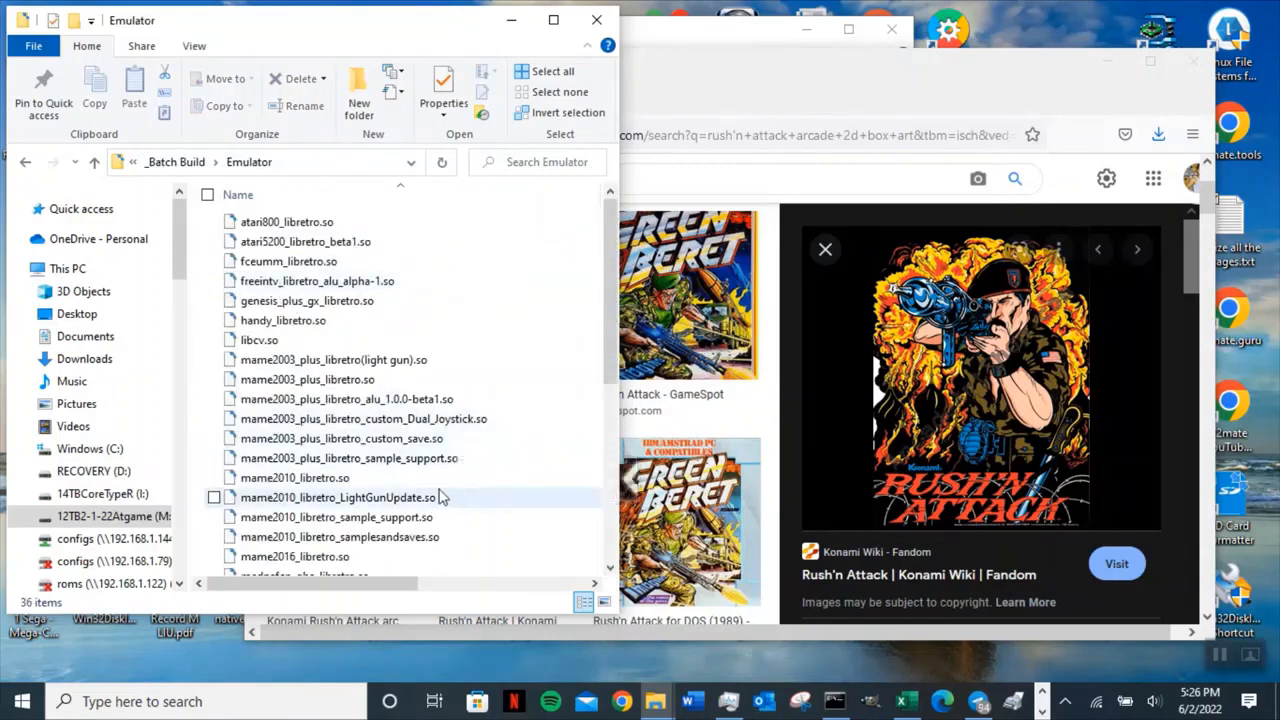
pyautogui.hotkey('ctrl', 'a')
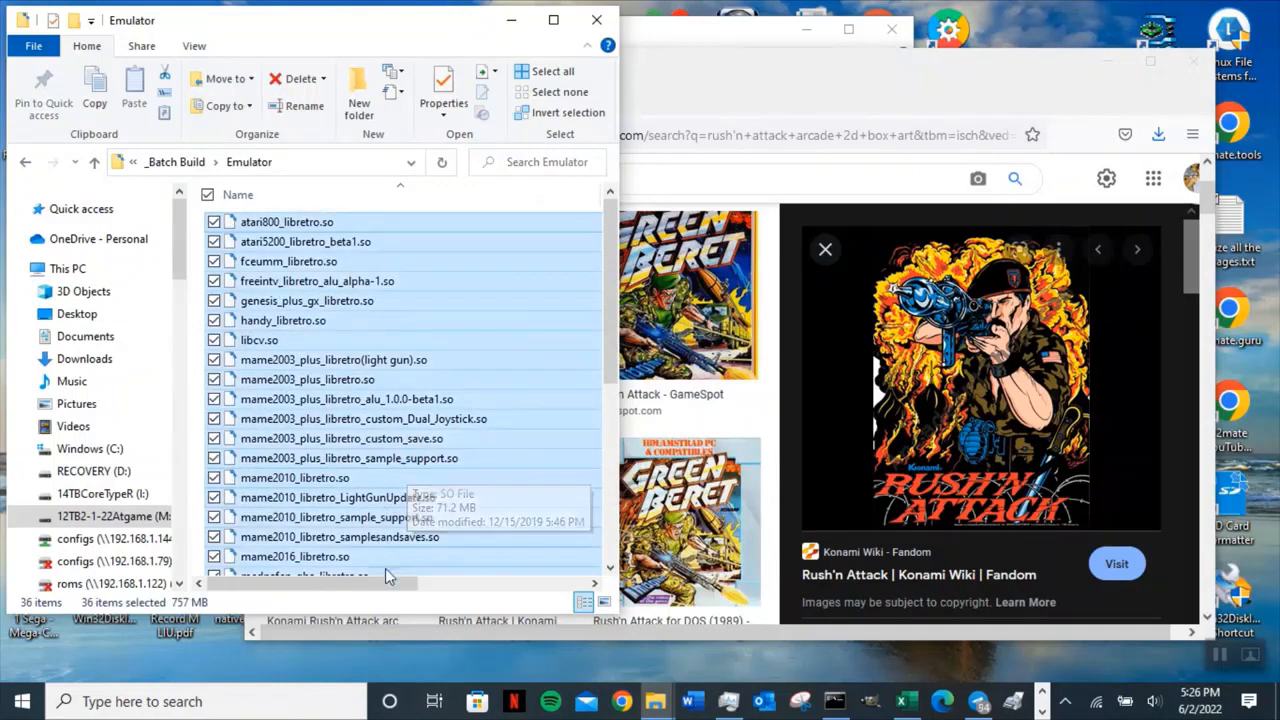
pyautogui.keyDown('ctrl'); pyautogui.click(312, 480); pyautogui.keyUp('ctrl')
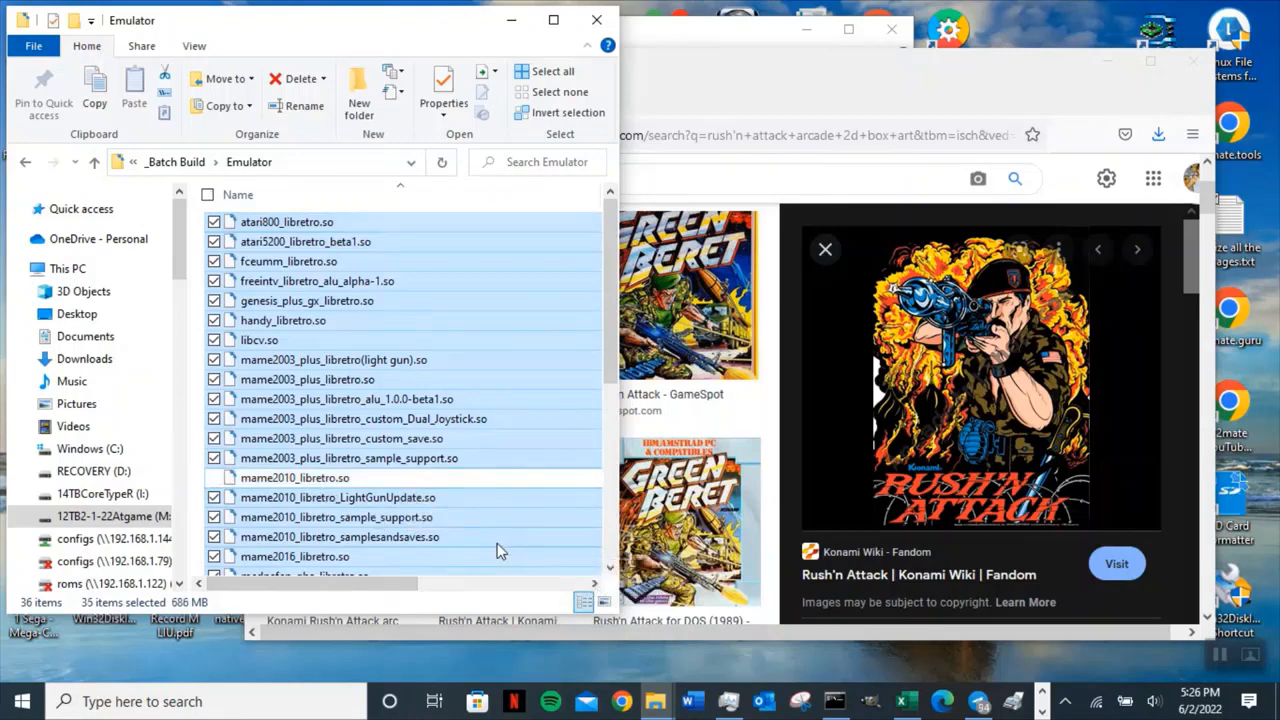
# Examine the empty Packages folder and the cover, logo, marquee, playlist_art, playlists and video subfolders of cox.
pyautogui.click(94, 162)
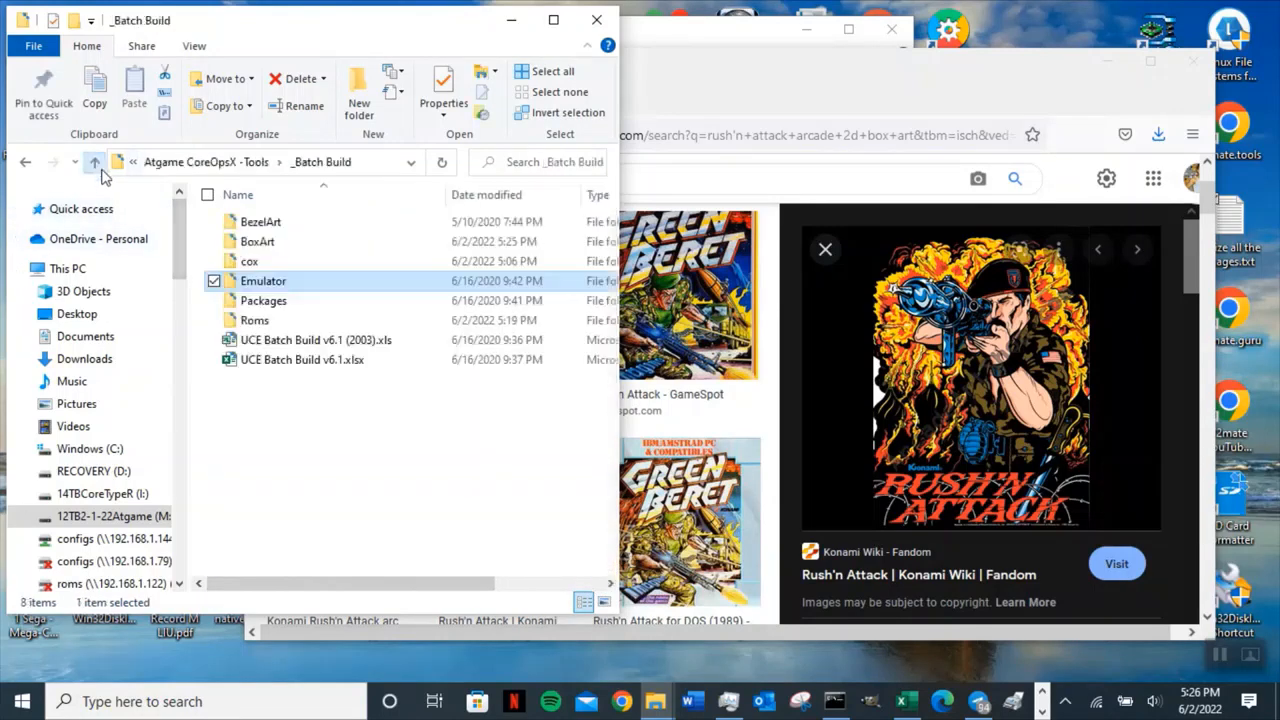
pyautogui.doubleClick(262, 301)
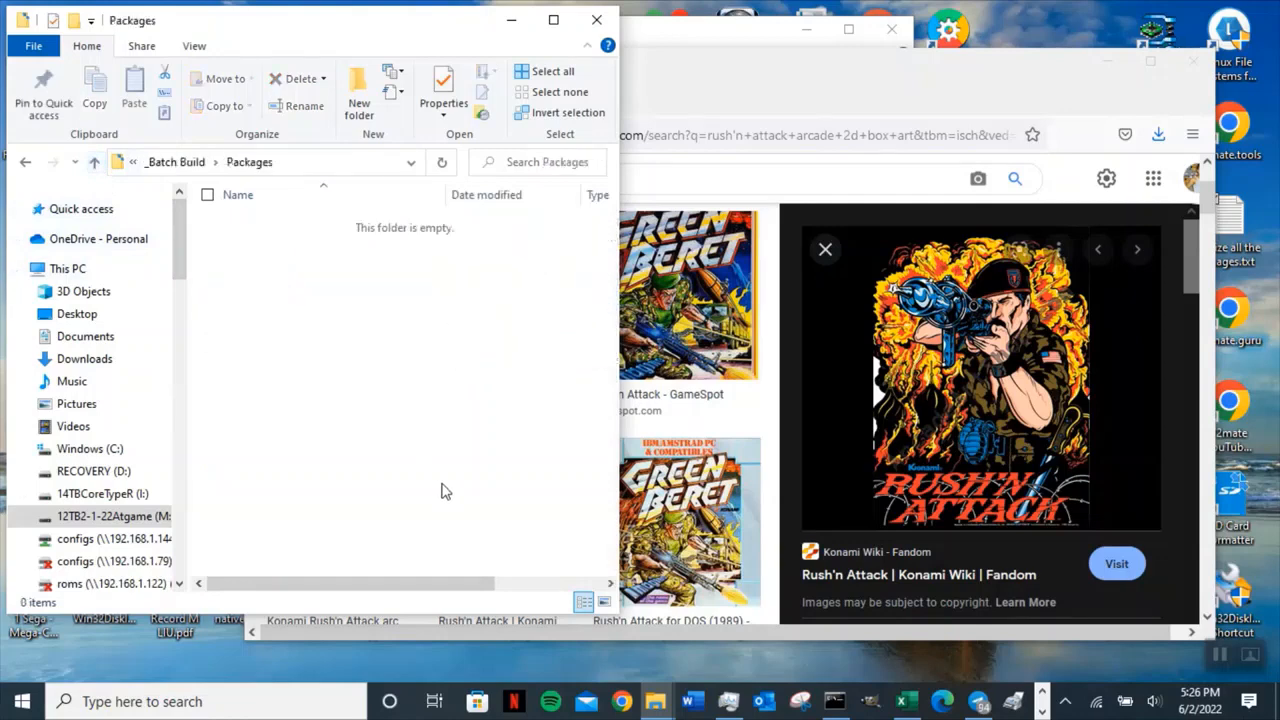
pyautogui.click(94, 164)
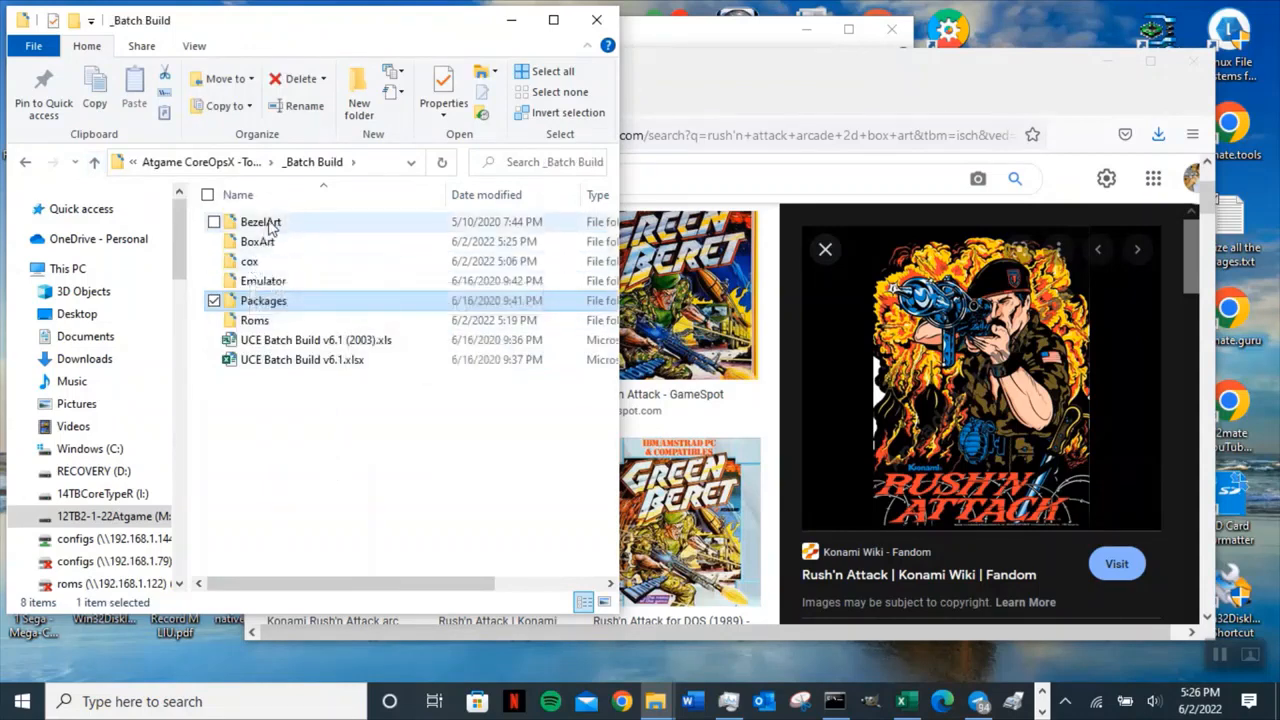
pyautogui.doubleClick(261, 263)
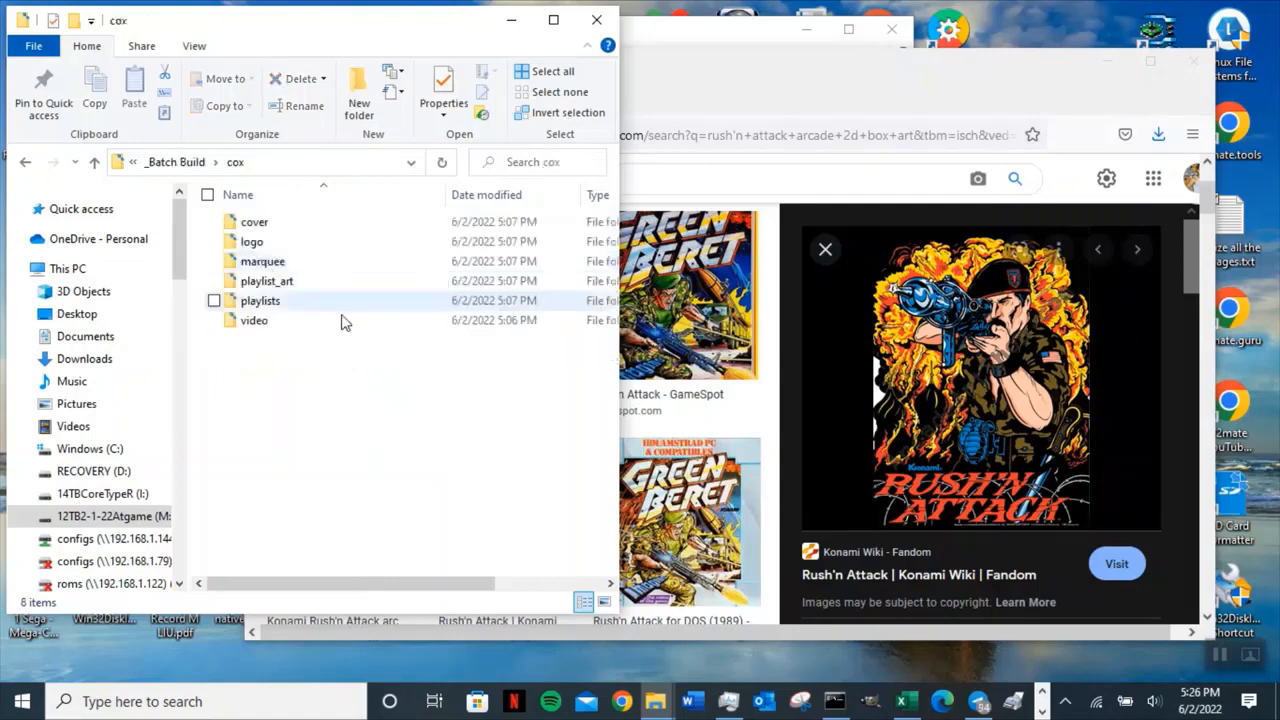
pyautogui.click(268, 240)
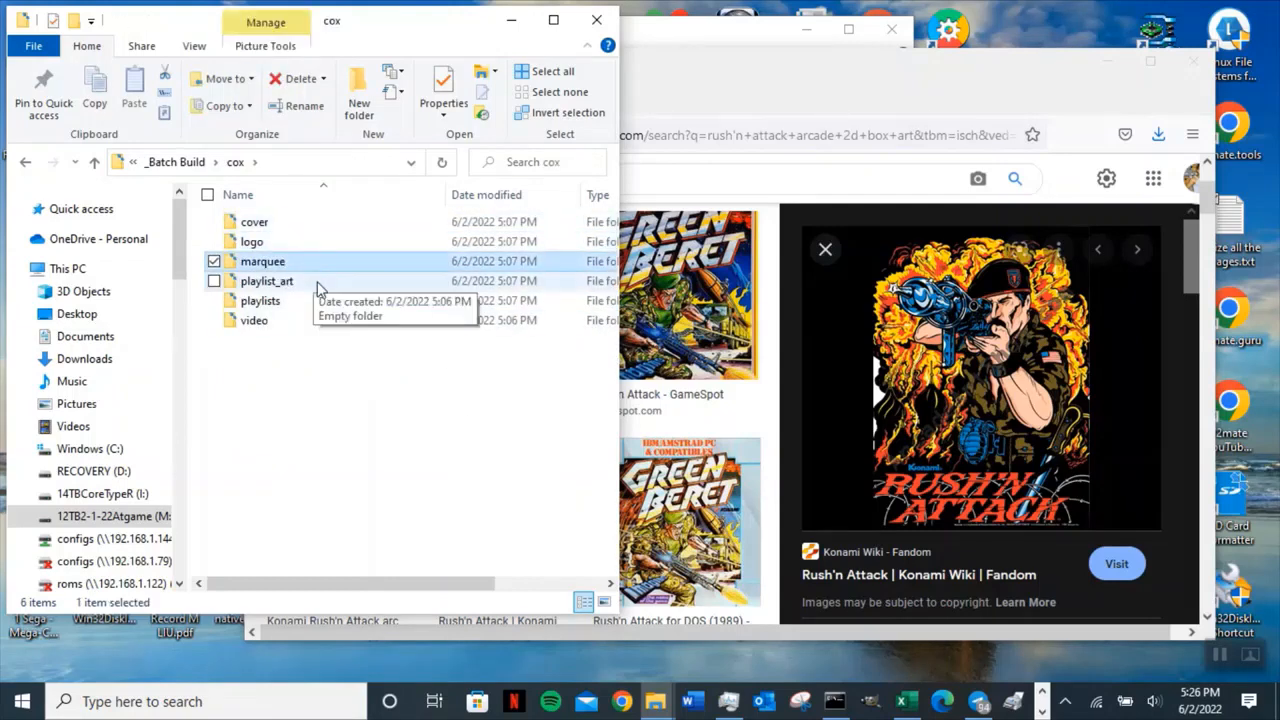
pyautogui.click(300, 283)
pyautogui.click(306, 321)
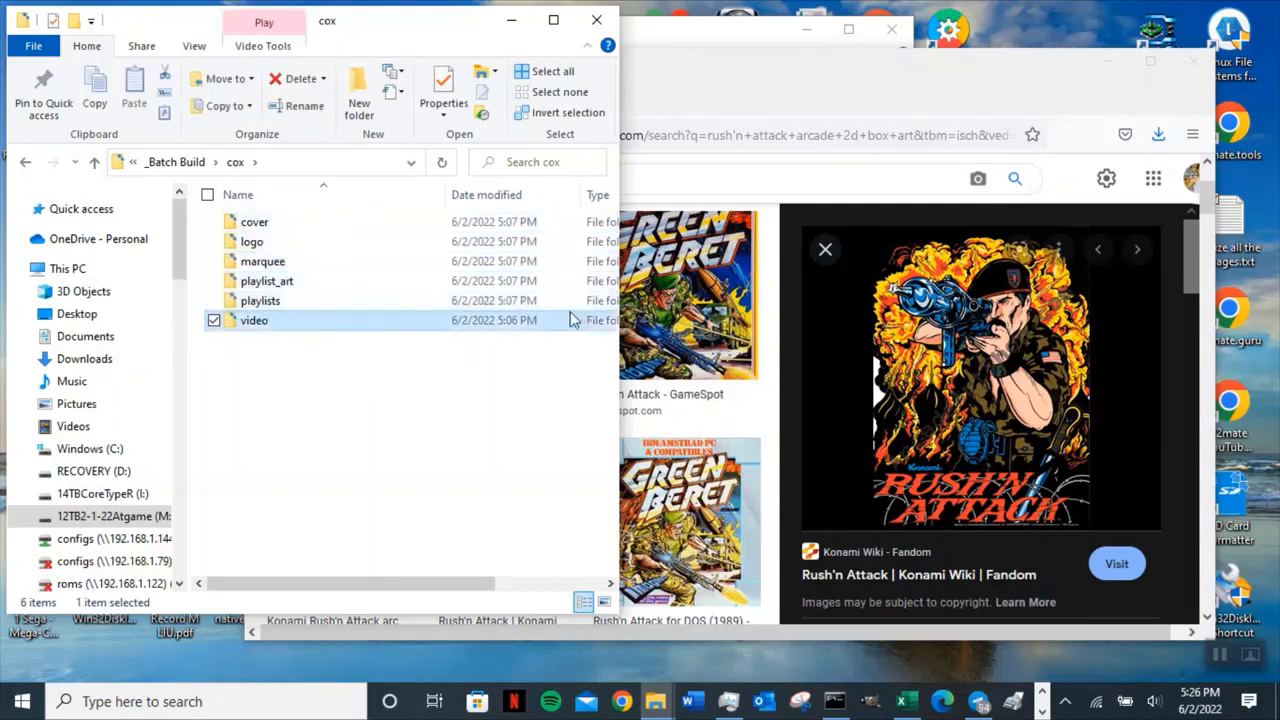
pyautogui.click(302, 223)
# Search images for rush'n attack arcade wallpaper 1920p instead of 2d box art.
pyautogui.click(650, 197)
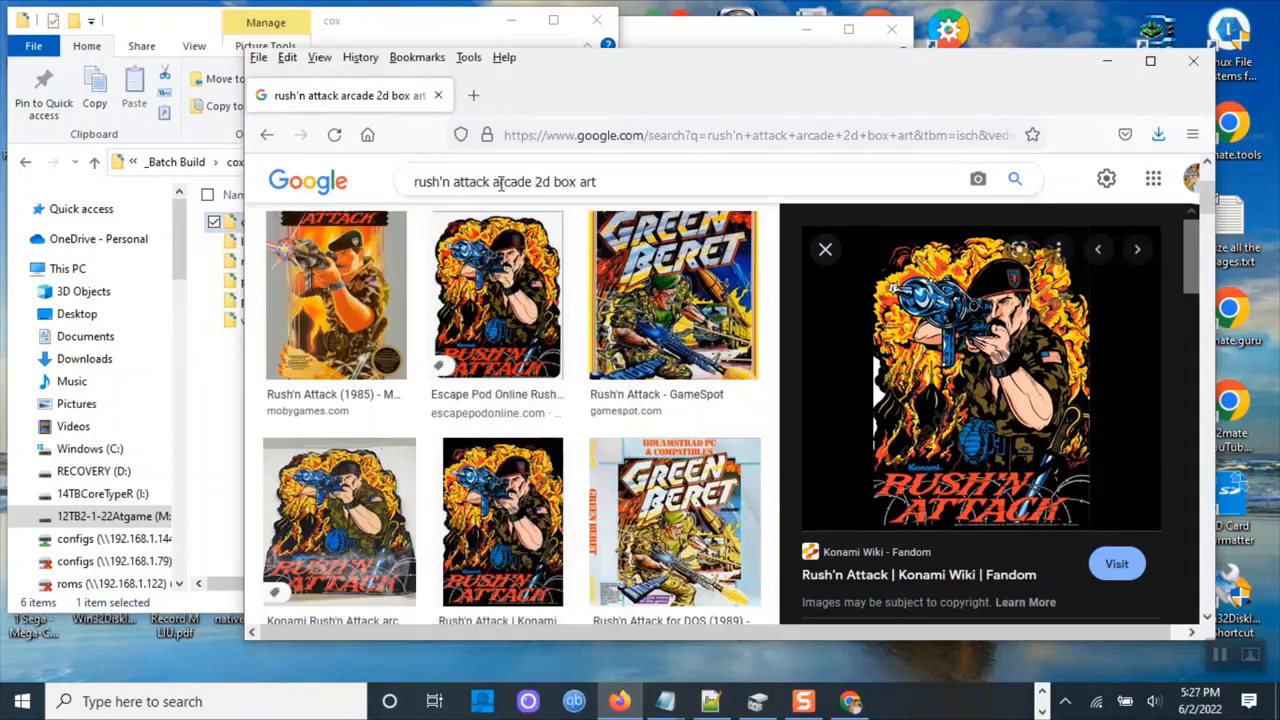
pyautogui.moveTo(536, 182); pyautogui.dragTo(642, 173)
pyautogui.press('BackSpace')
pyautogui.write('wallpaper 1920p')
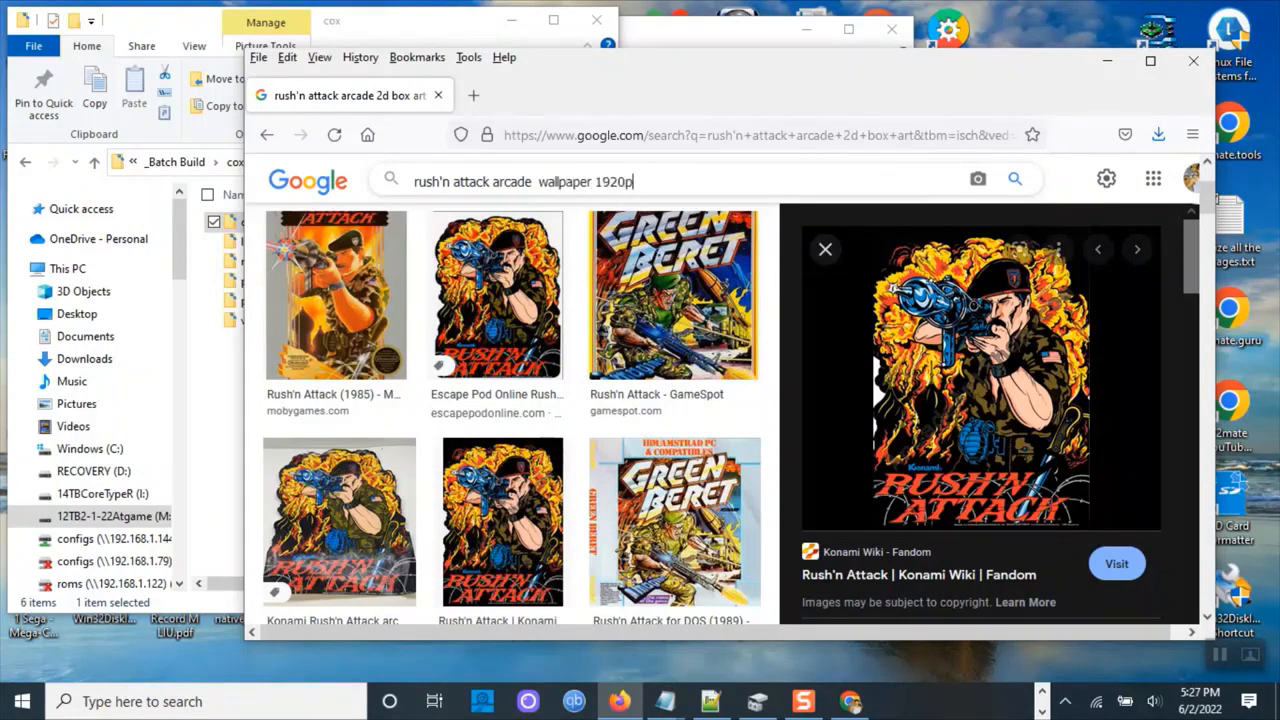
pyautogui.press('Return')
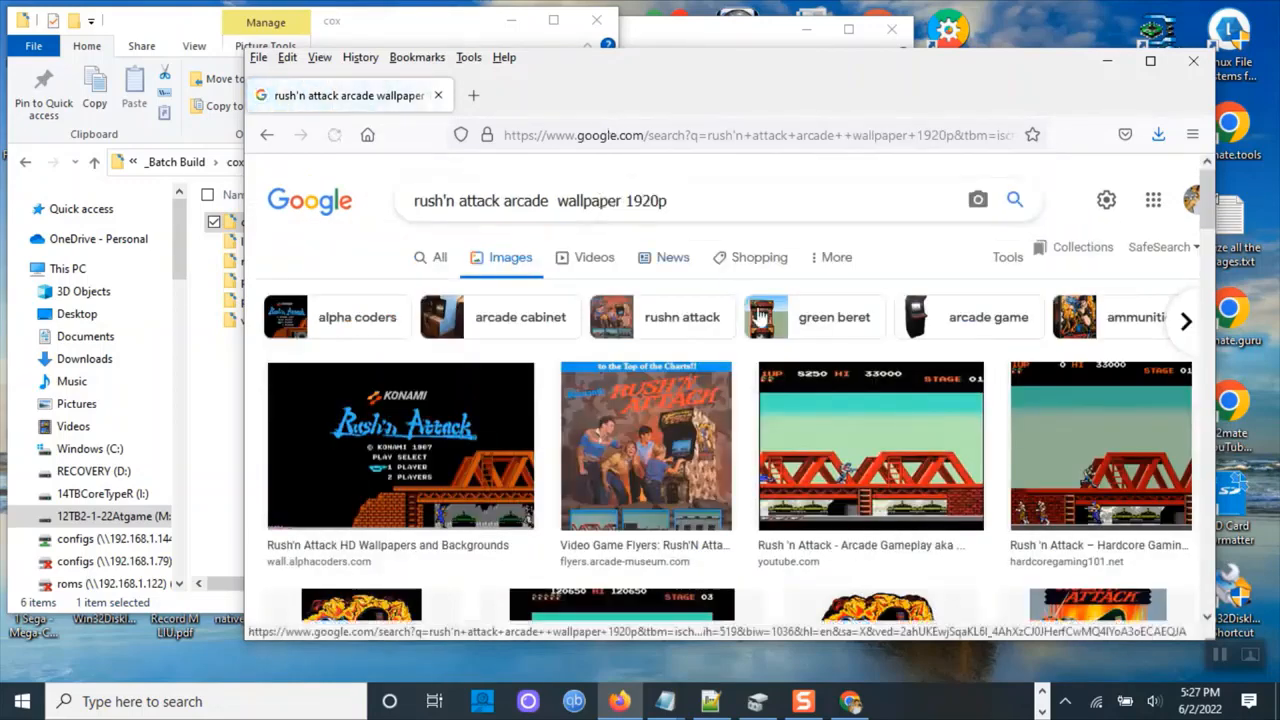
# Browse the wallpaper results and open the PixelatedArcade Rush'n Attack logo image.
pyautogui.scroll(-3, 845, 375)
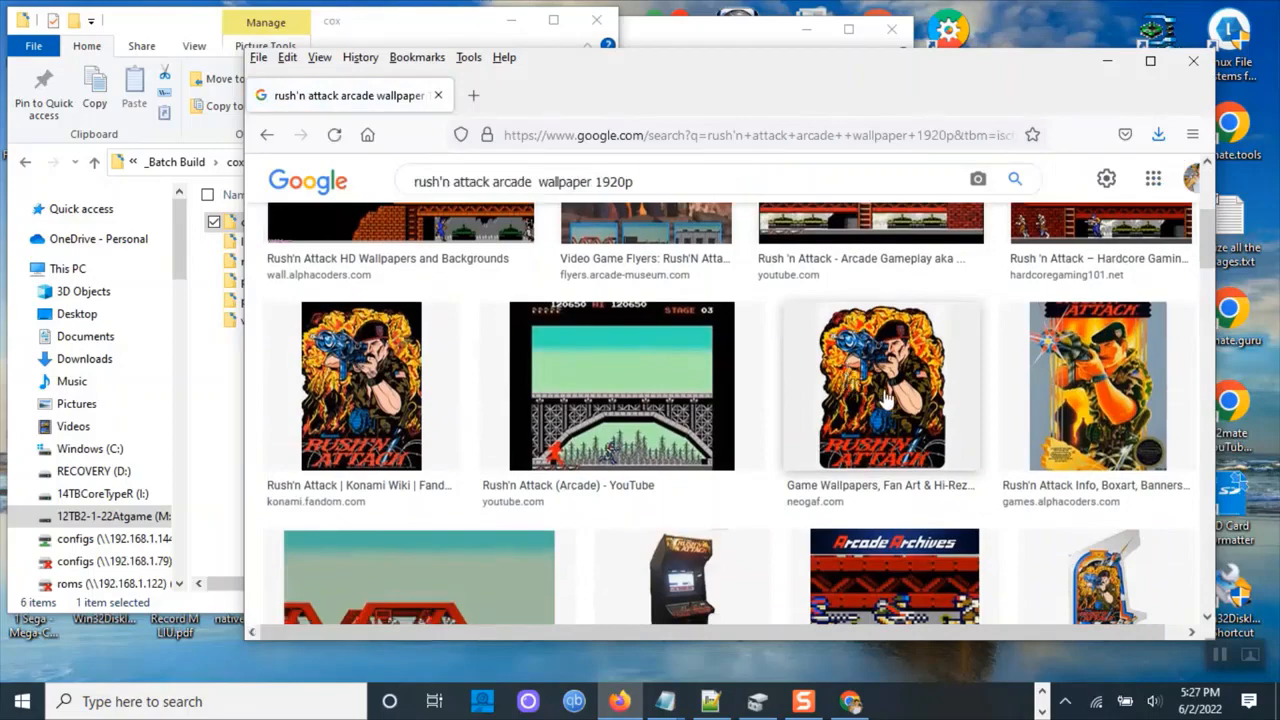
pyautogui.scroll(-3, 982, 385)
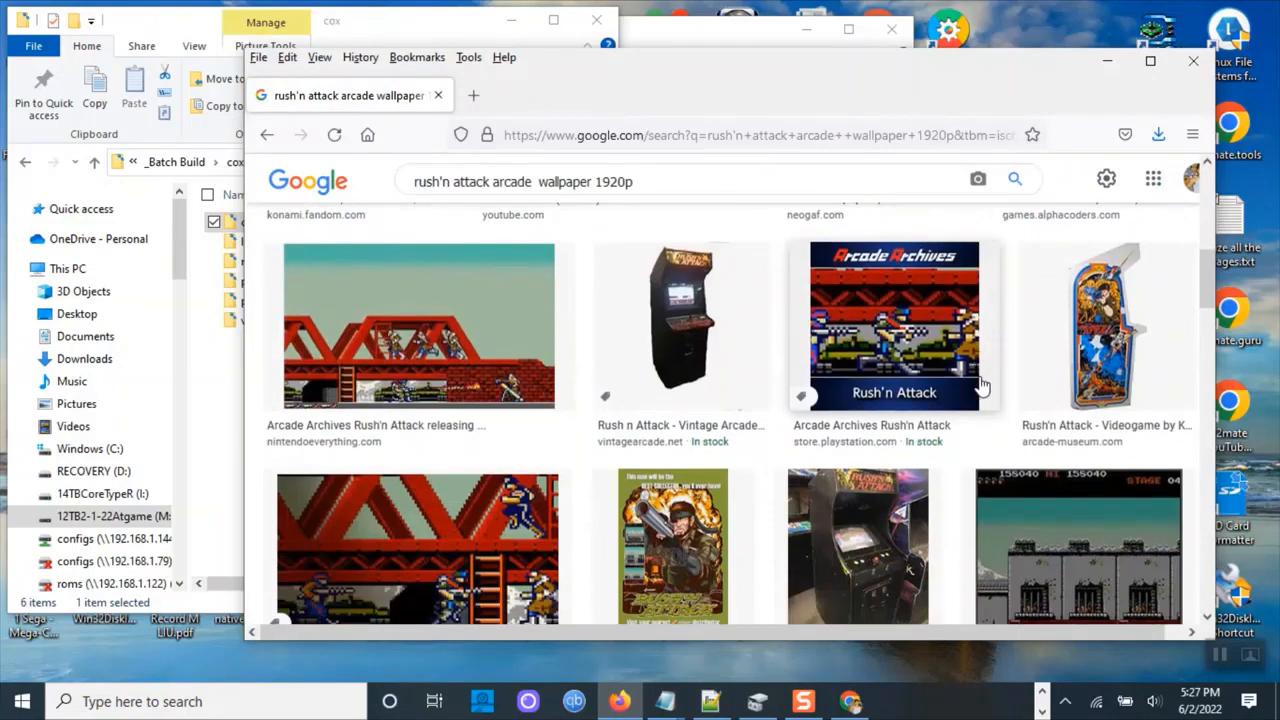
pyautogui.scroll(-3, 831, 424)
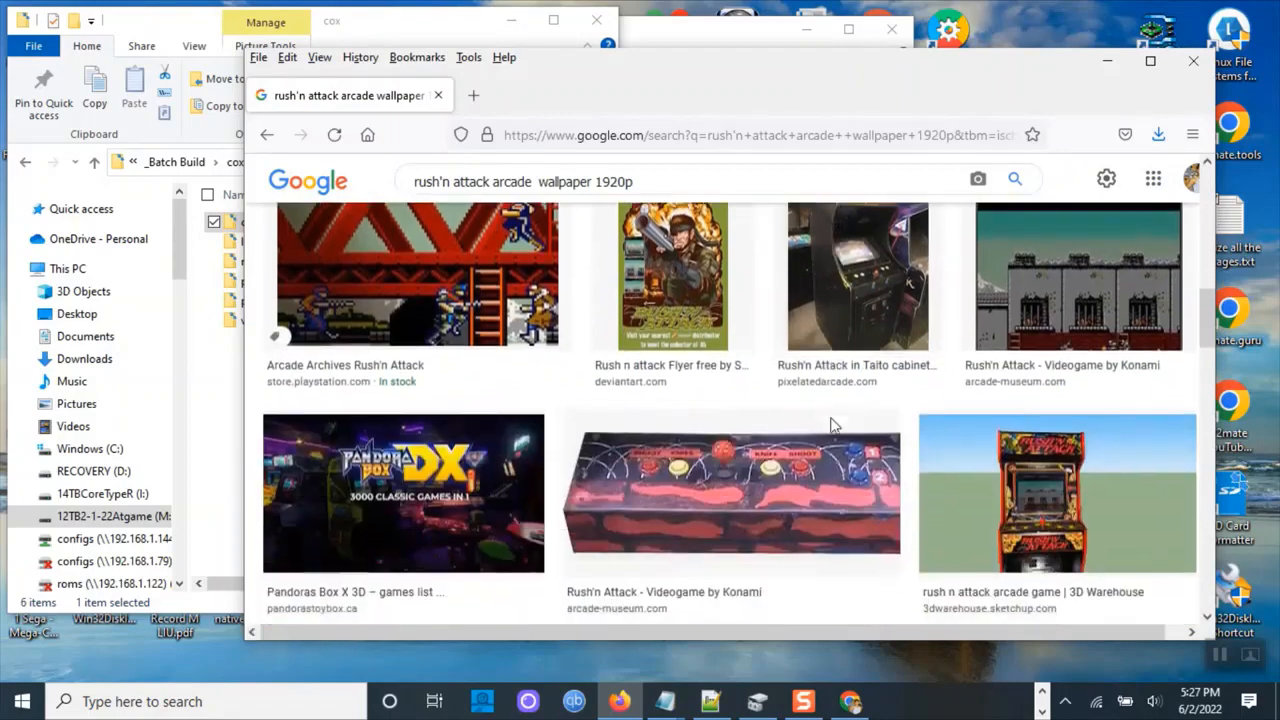
pyautogui.scroll(-4, 831, 424)
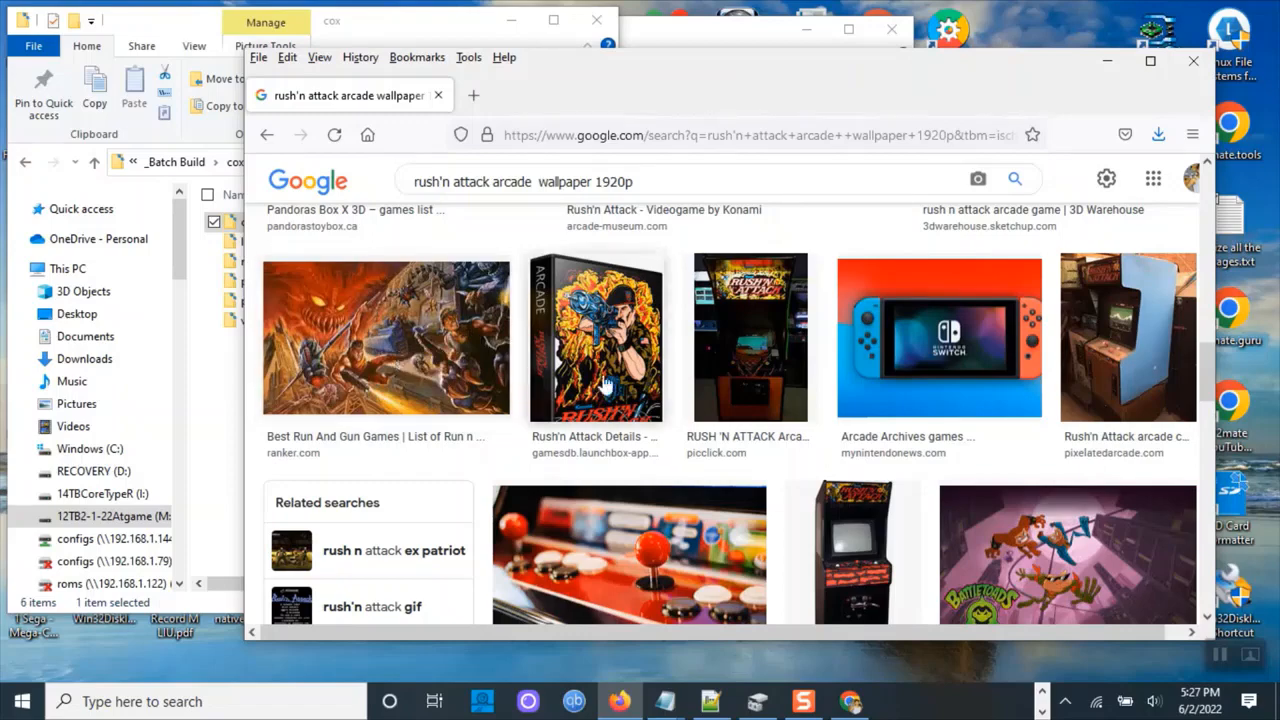
pyautogui.scroll(-5, 806, 385)
pyautogui.scroll(-4, 806, 392)
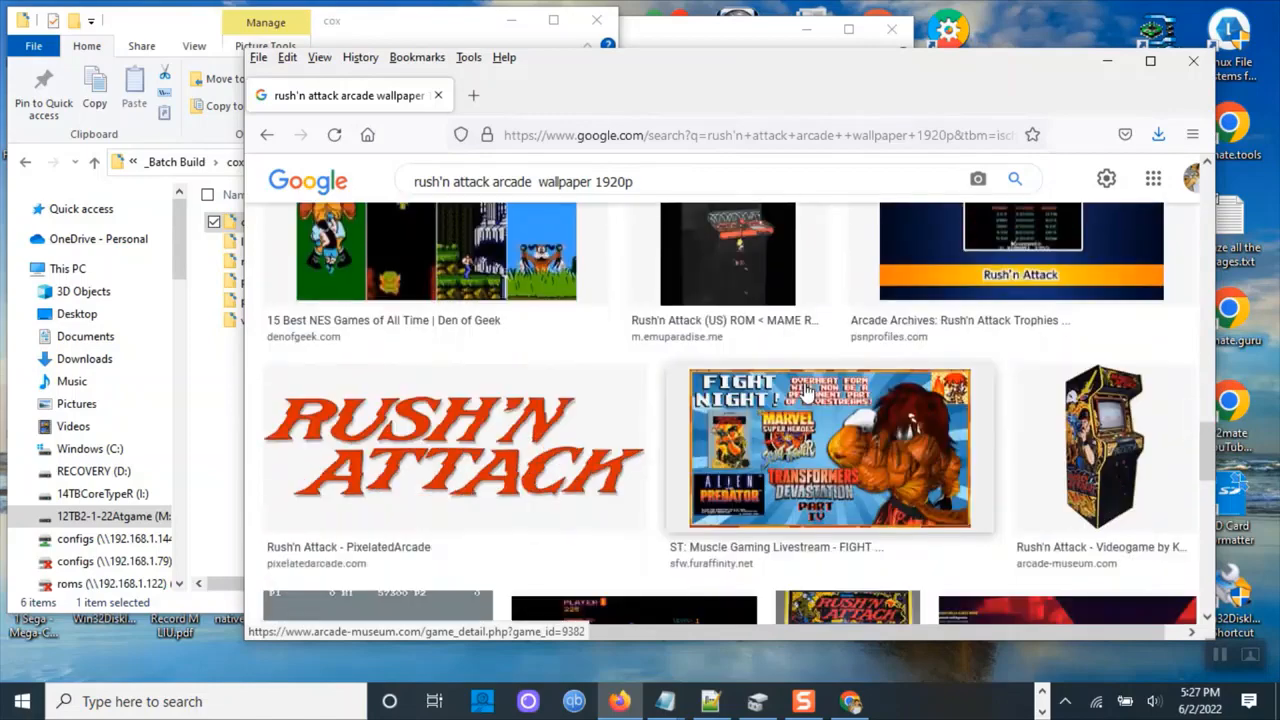
pyautogui.scroll(-2, 460, 420)
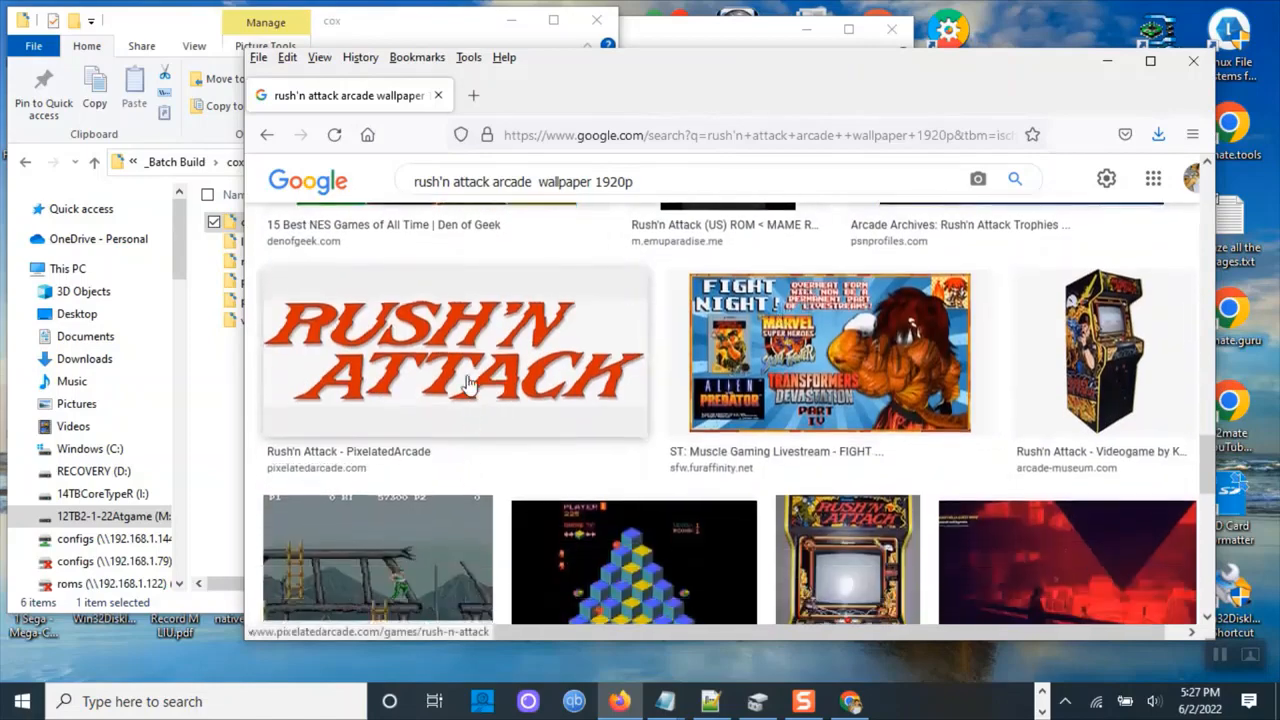
pyautogui.click(463, 378)
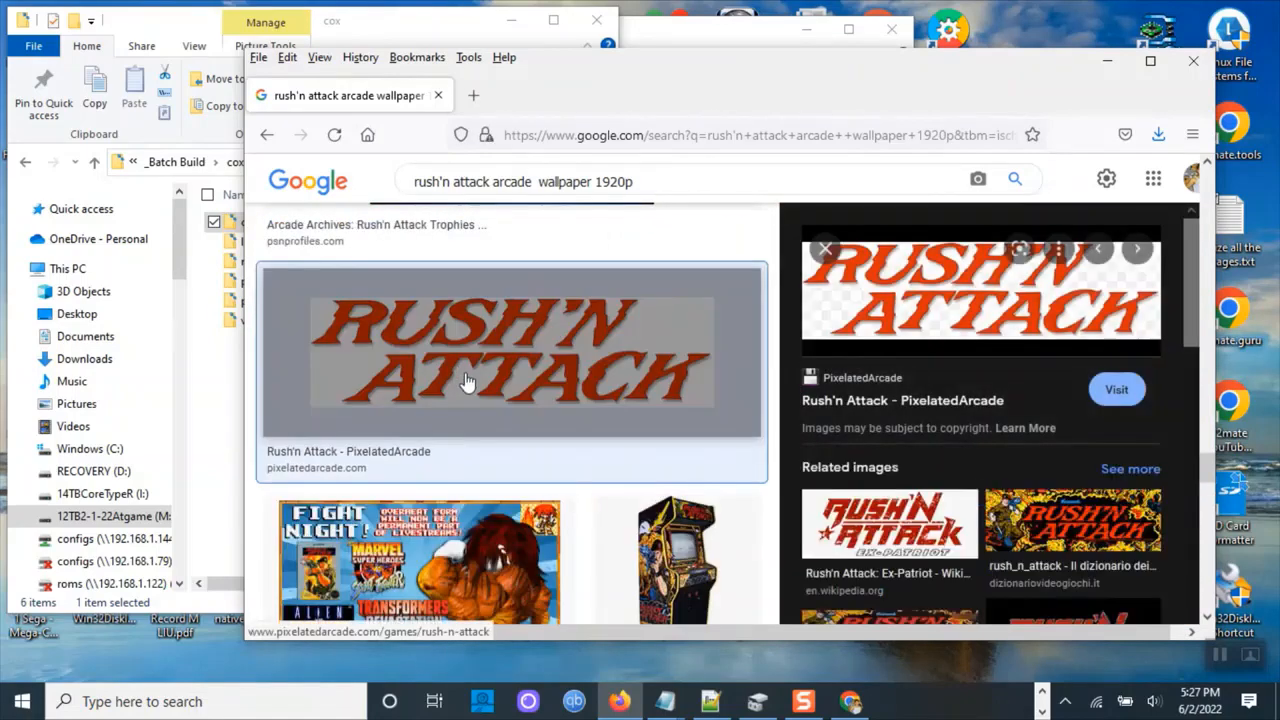
# Save the PixelatedArcade logo image into the _Batch Build\cox\logo folder as rushatck.png.
pyautogui.rightClick(949, 290)
pyautogui.click(1005, 540)
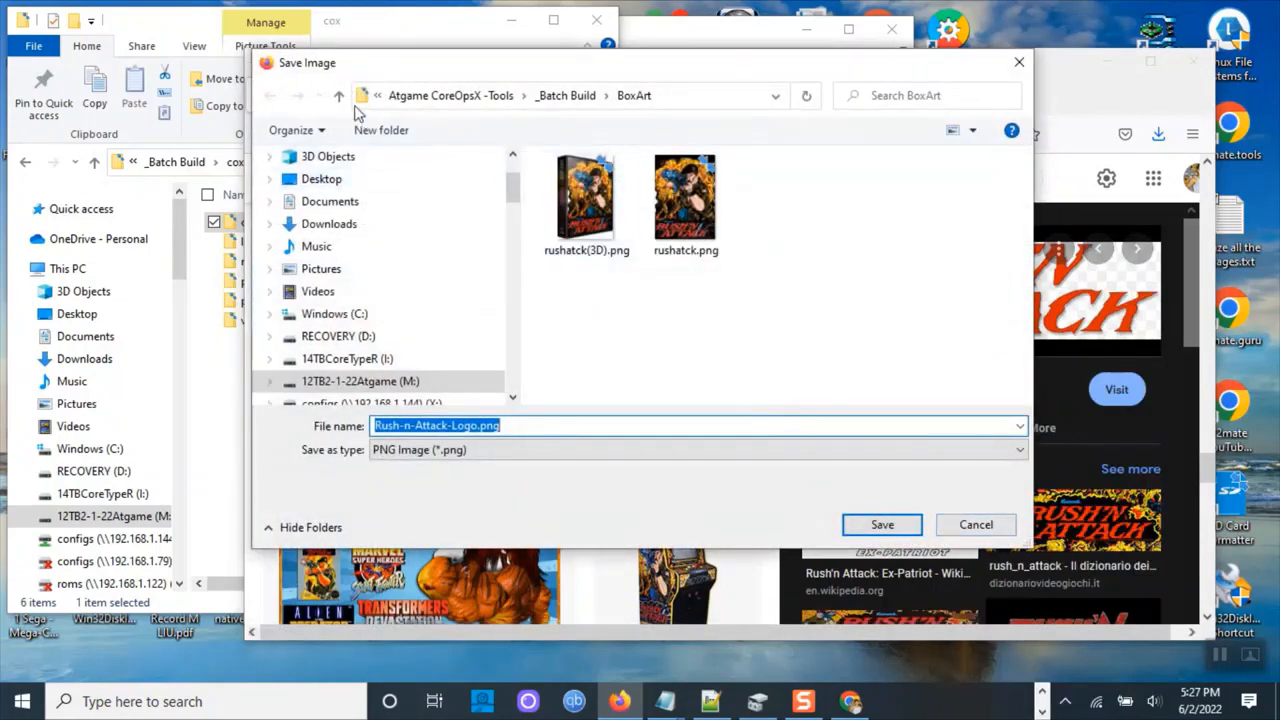
pyautogui.click(341, 97)
pyautogui.doubleClick(580, 230)
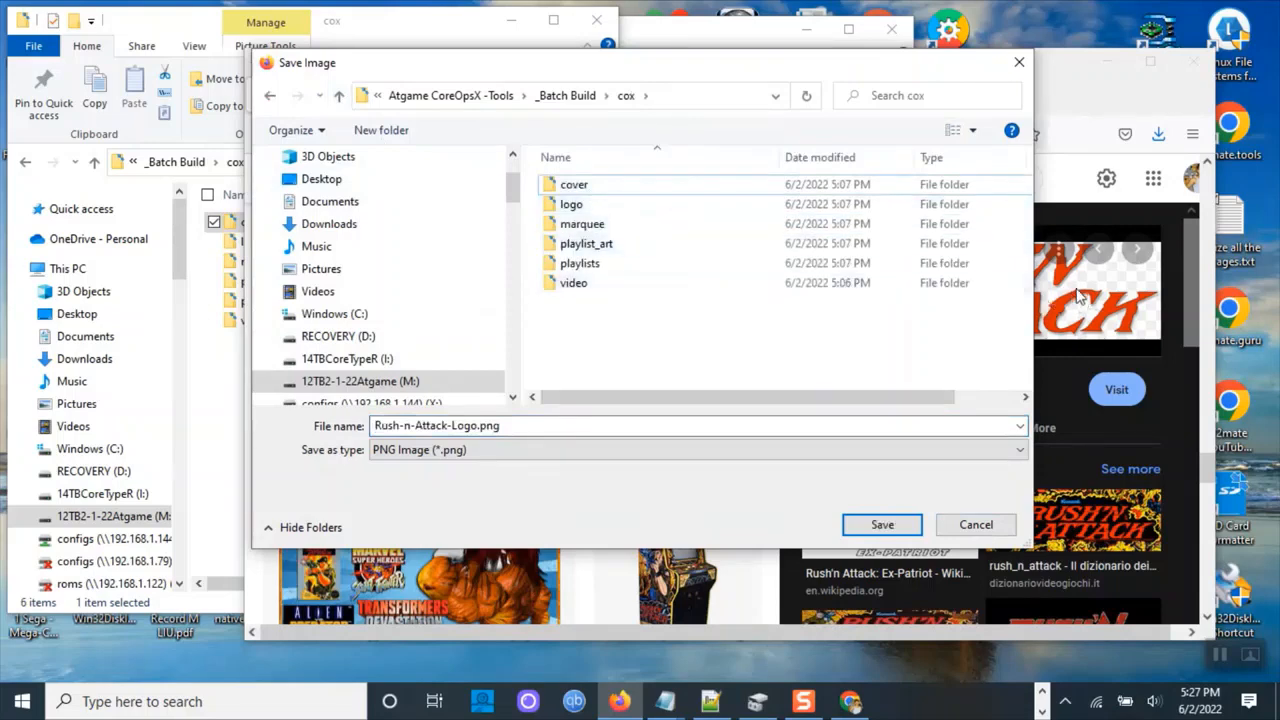
pyautogui.doubleClick(572, 205)
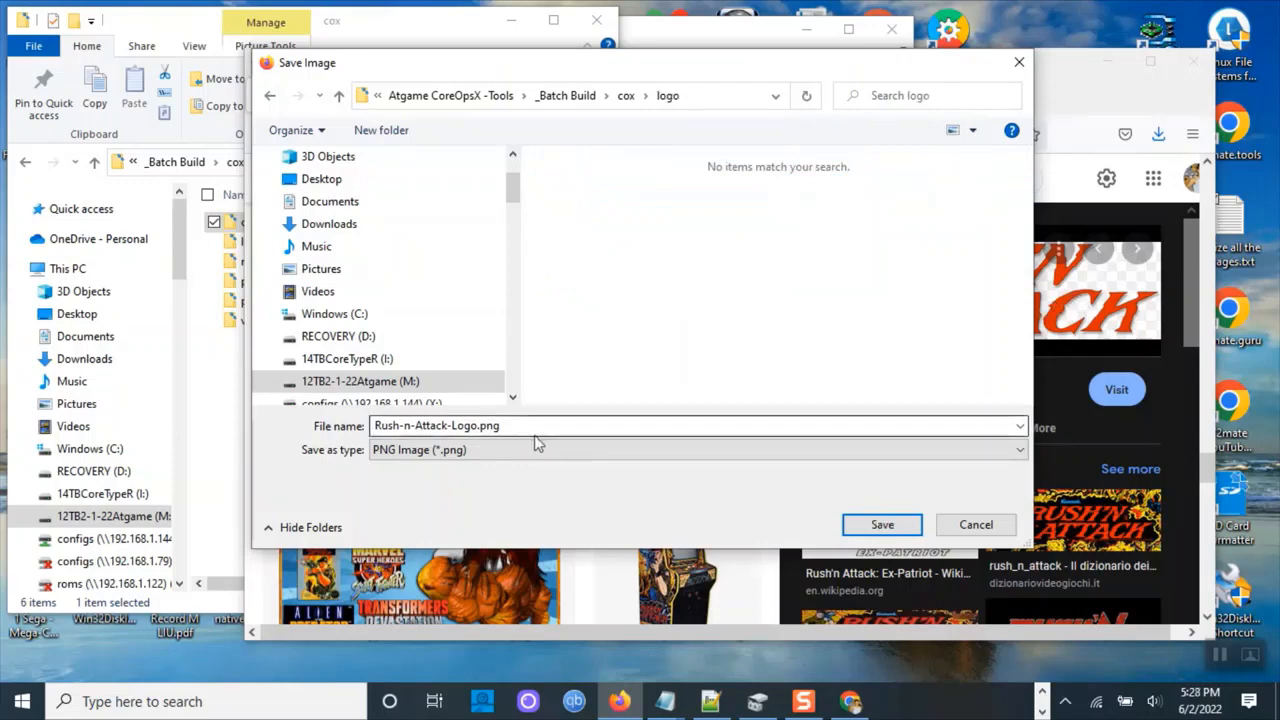
pyautogui.click(476, 425)
pyautogui.click(474, 425)
pyautogui.moveTo(477, 425); pyautogui.dragTo(267, 427)
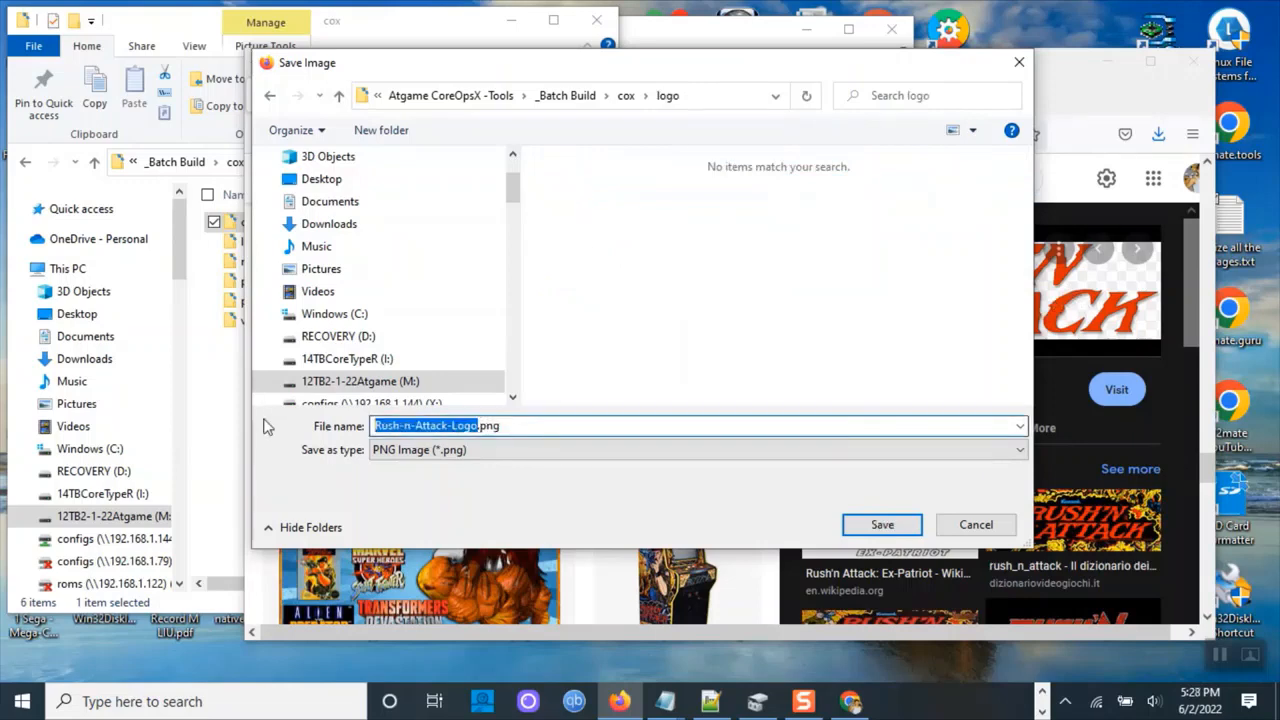
pyautogui.write('rushatck')
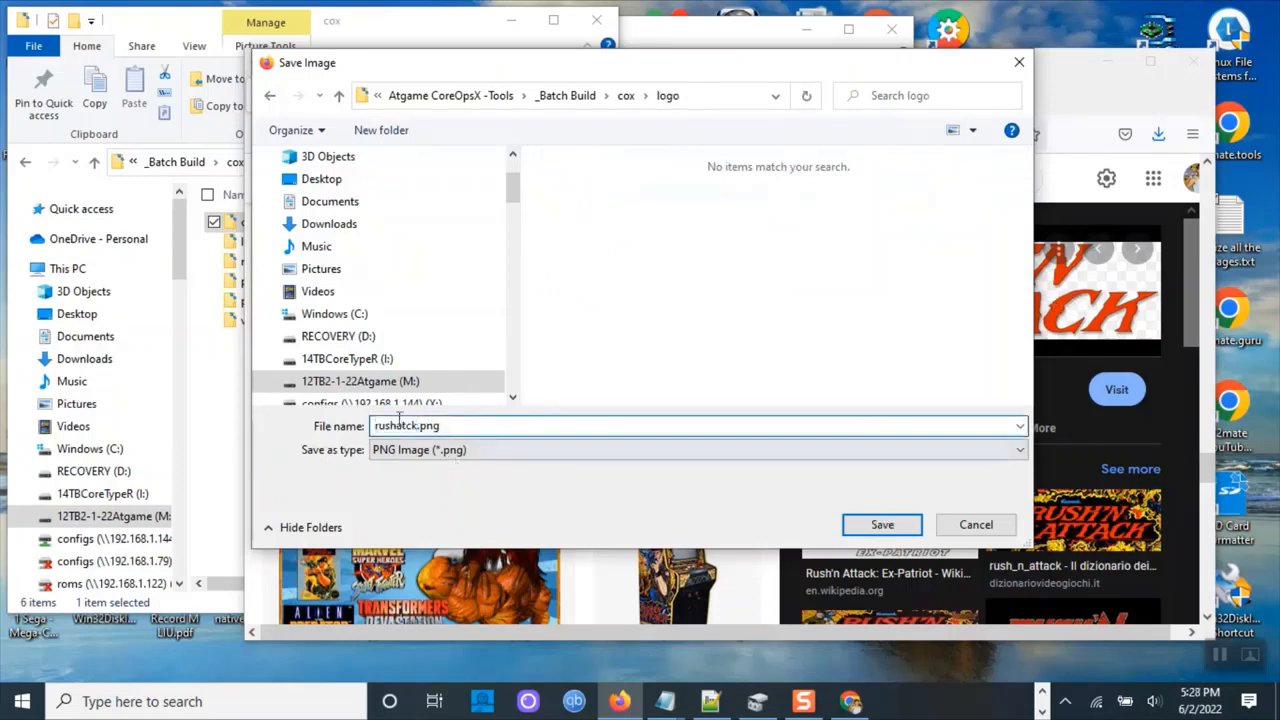
pyautogui.click(880, 522)
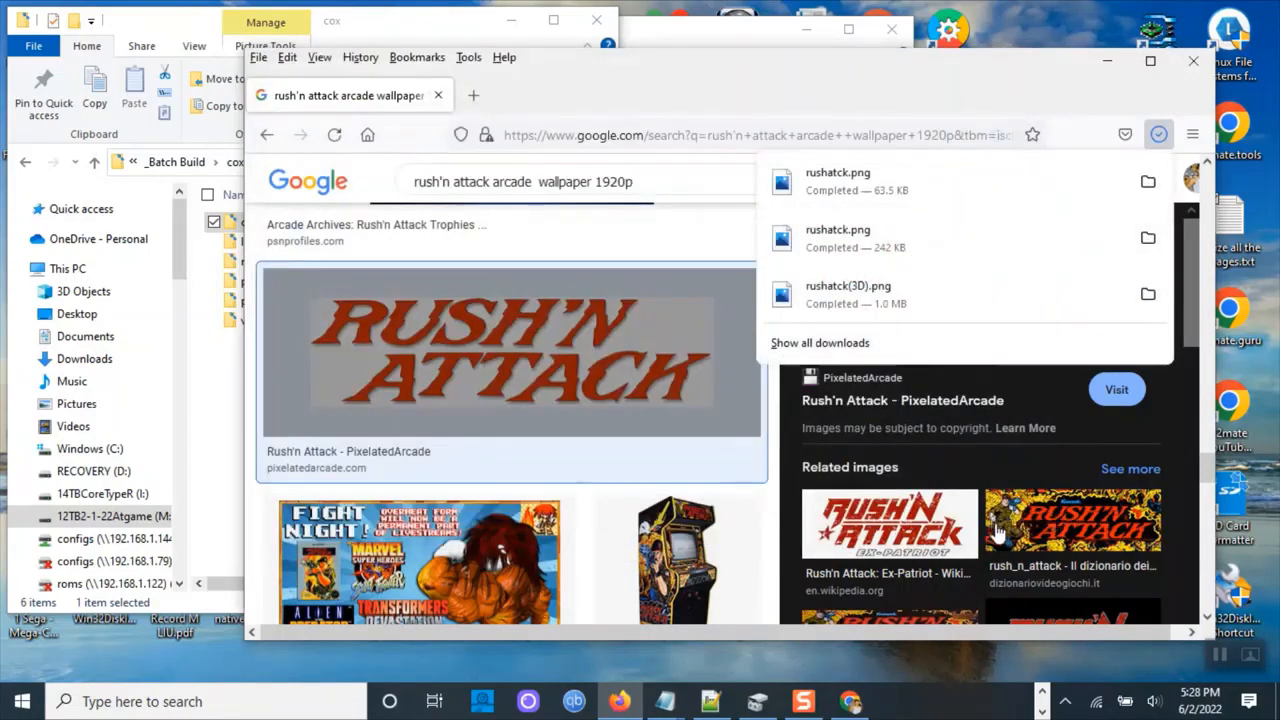
# Open the dizionario dei Videogiochi Rush'n Attack image and save it into the _Batch Build\cox\marquee folder as rushatck.png.
pyautogui.click(1075, 535)
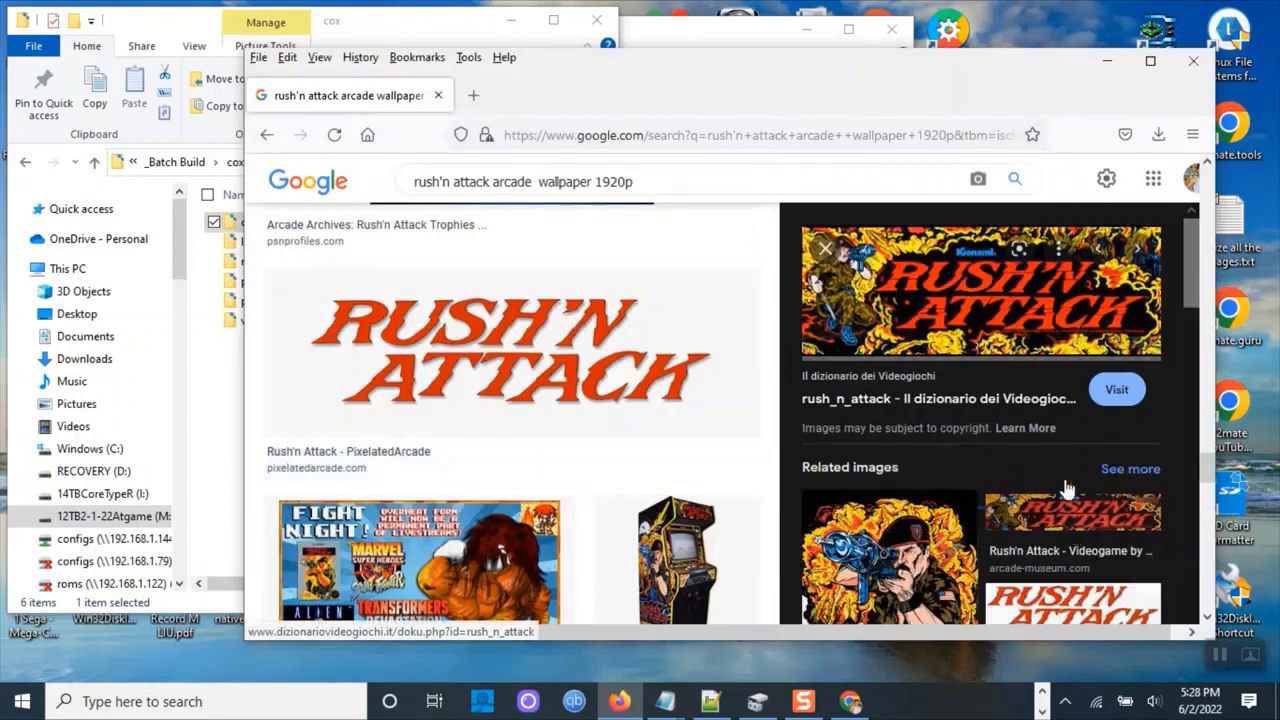
pyautogui.rightClick(986, 306)
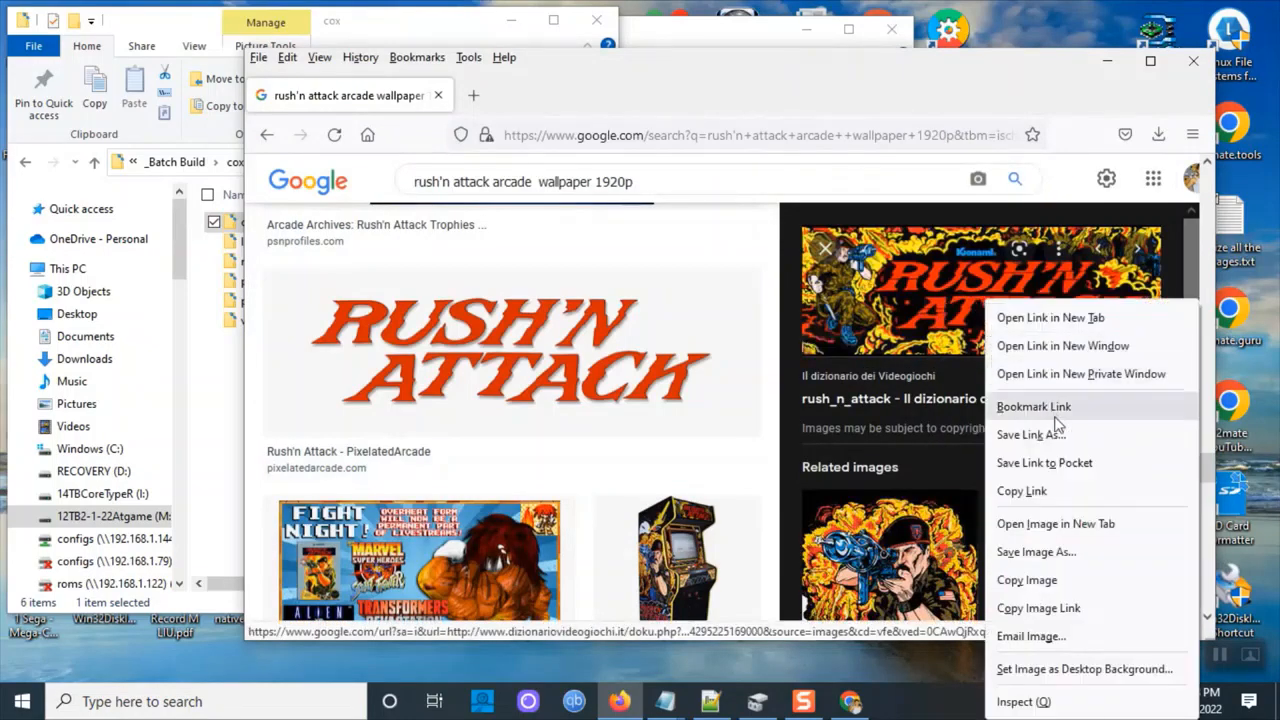
pyautogui.click(1055, 551)
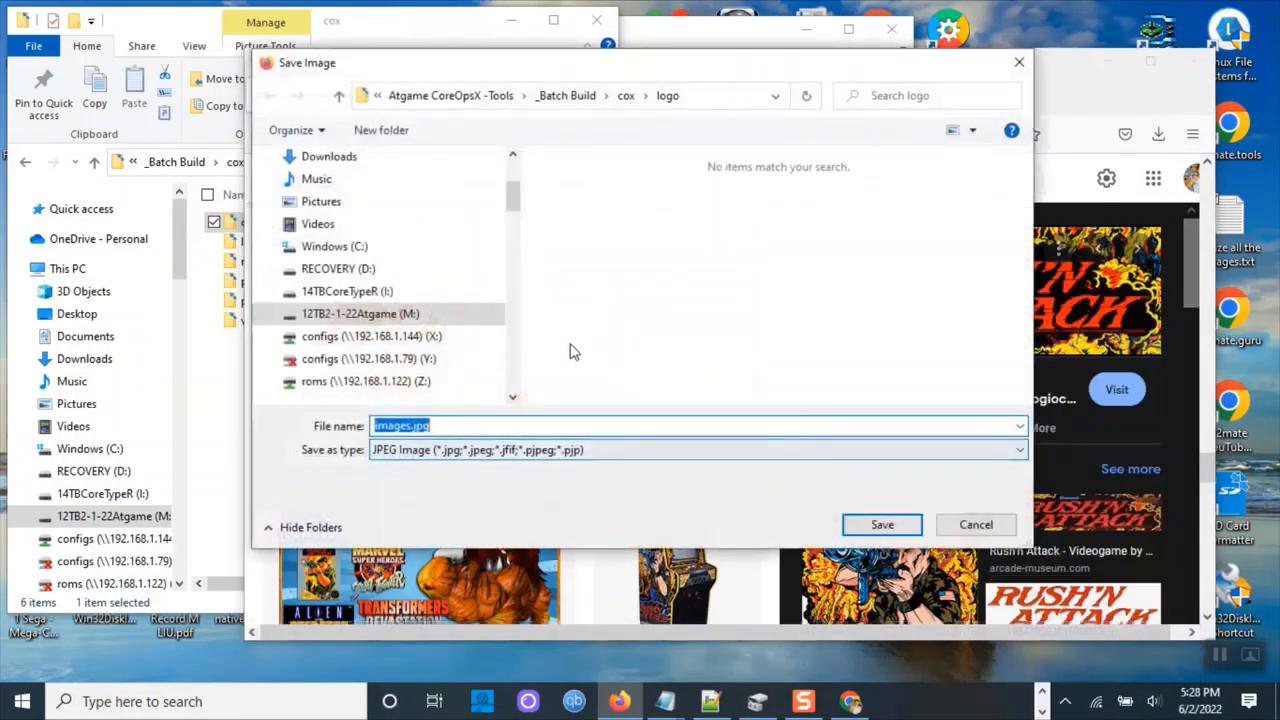
pyautogui.click(630, 100)
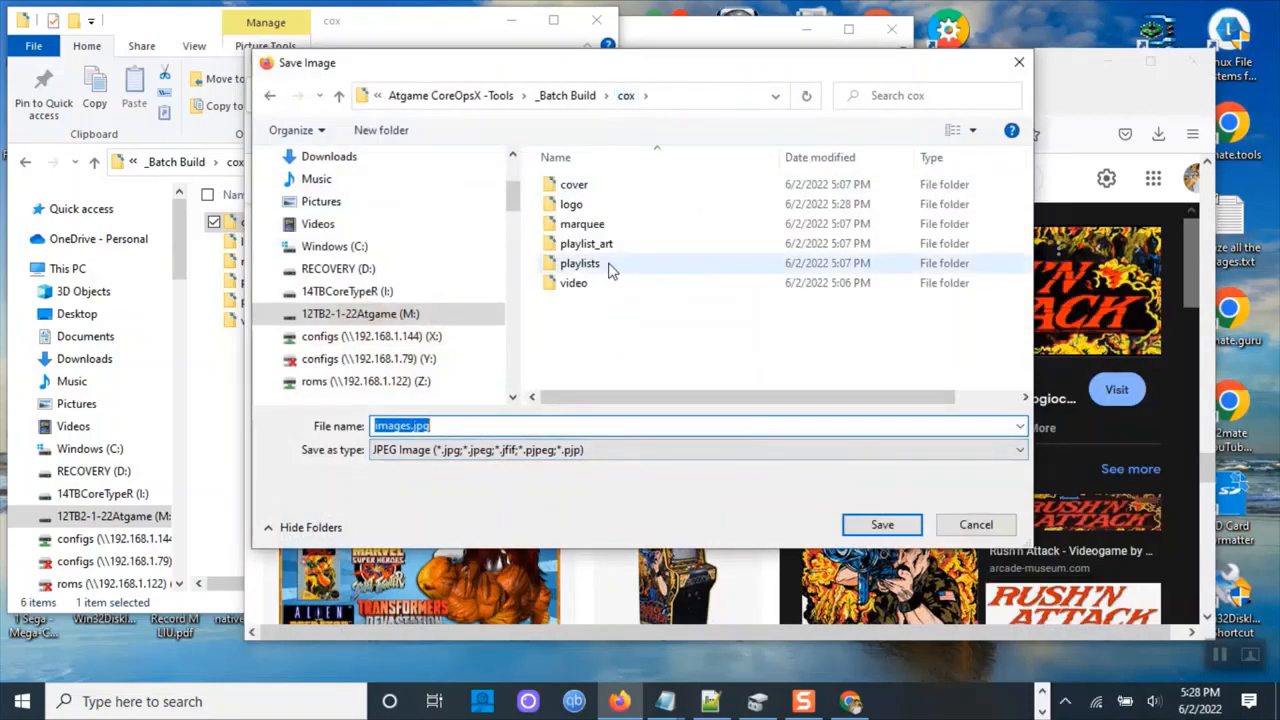
pyautogui.doubleClick(582, 224)
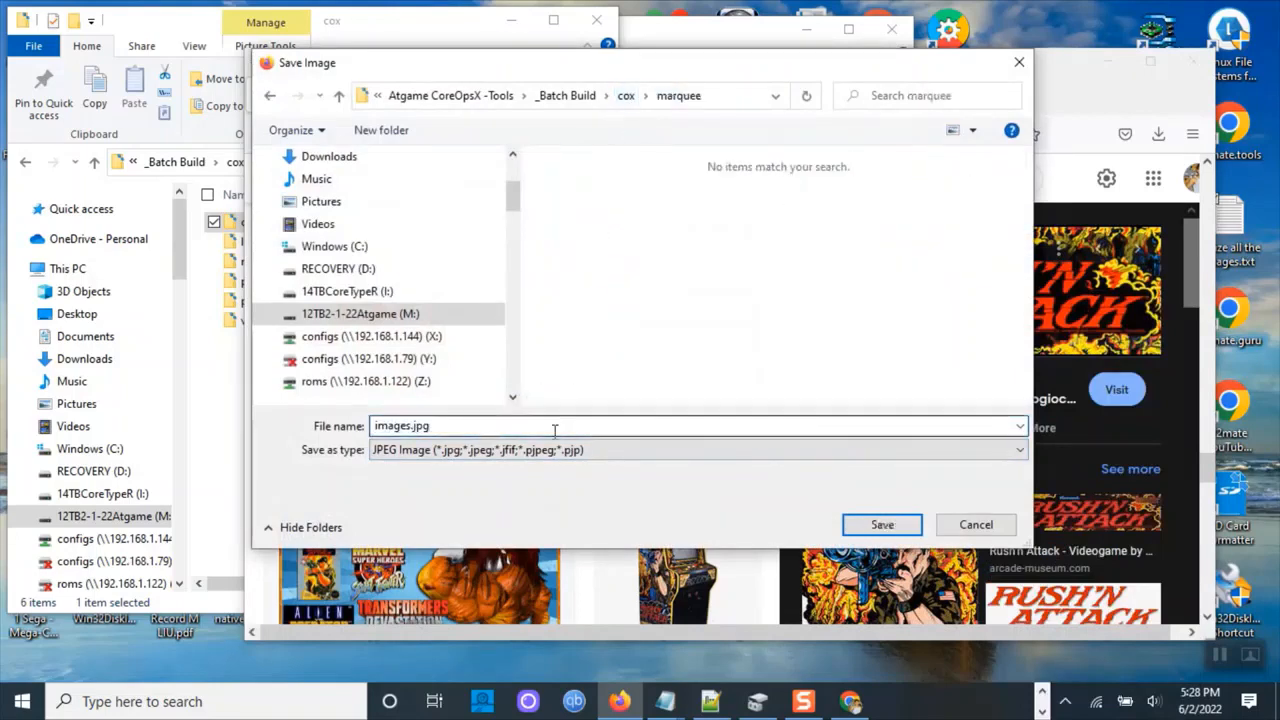
pyautogui.write('rushatck.png')
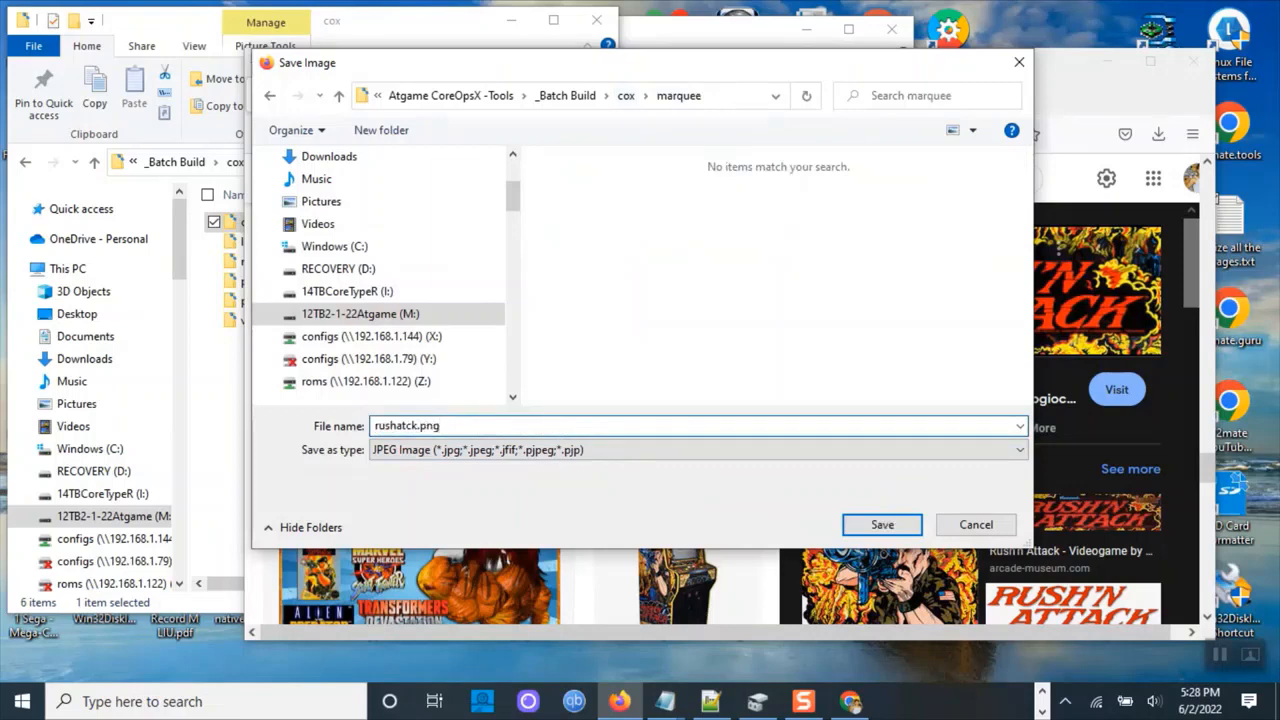
pyautogui.moveTo(476, 425); pyautogui.dragTo(331, 410)
pyautogui.rightClick(393, 425)
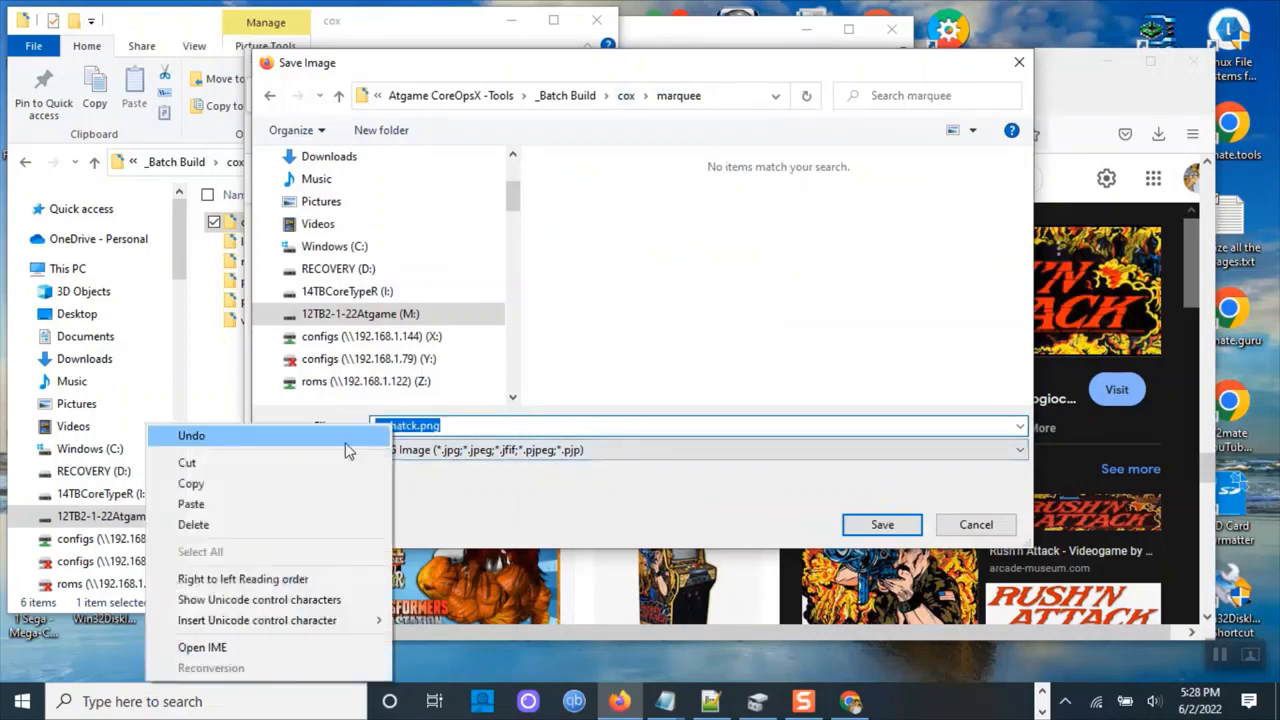
pyautogui.click(290, 486)
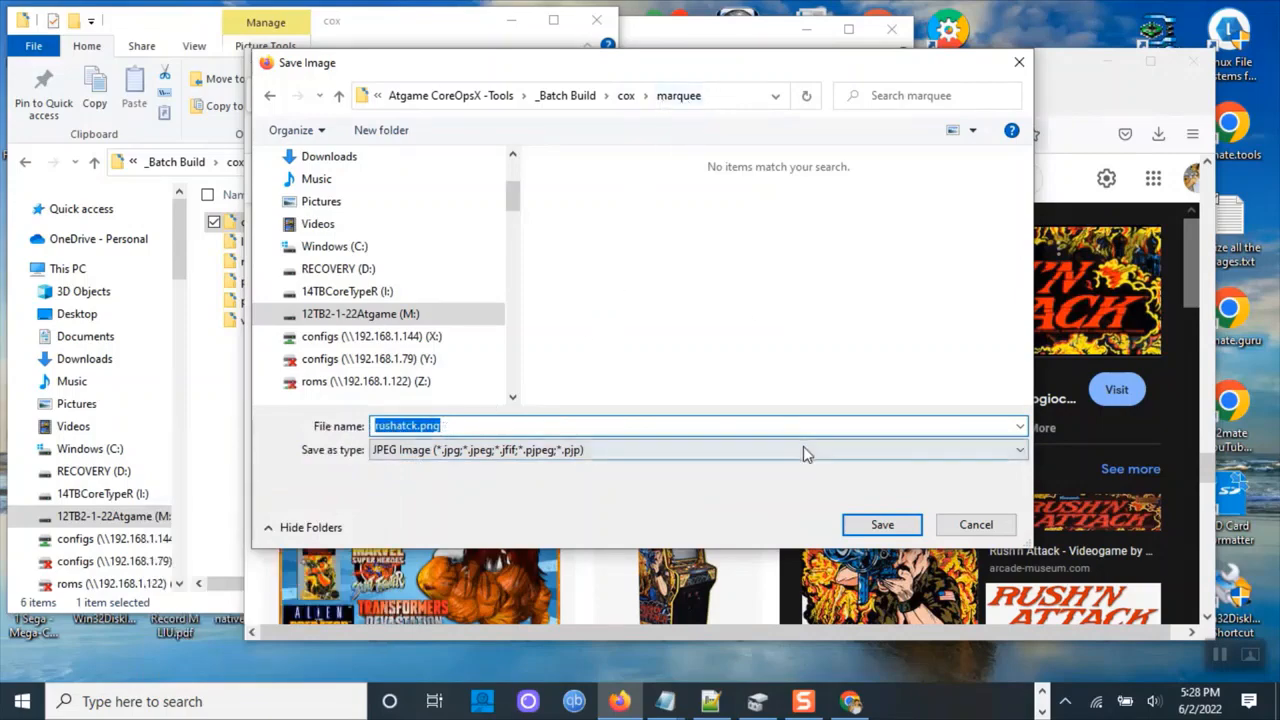
pyautogui.click(874, 523)
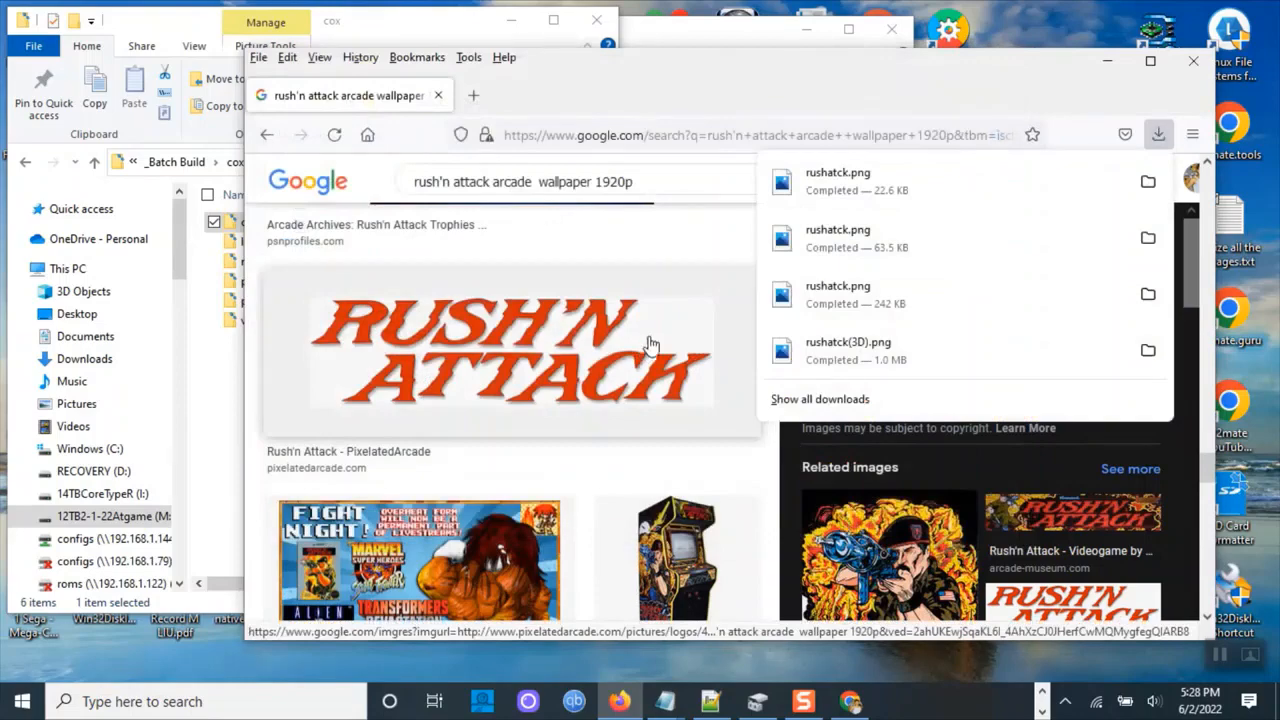
# Browse further down the wallpaper search results and related images for another Rush'n Attack picture.
pyautogui.scroll(-3, 642, 346)
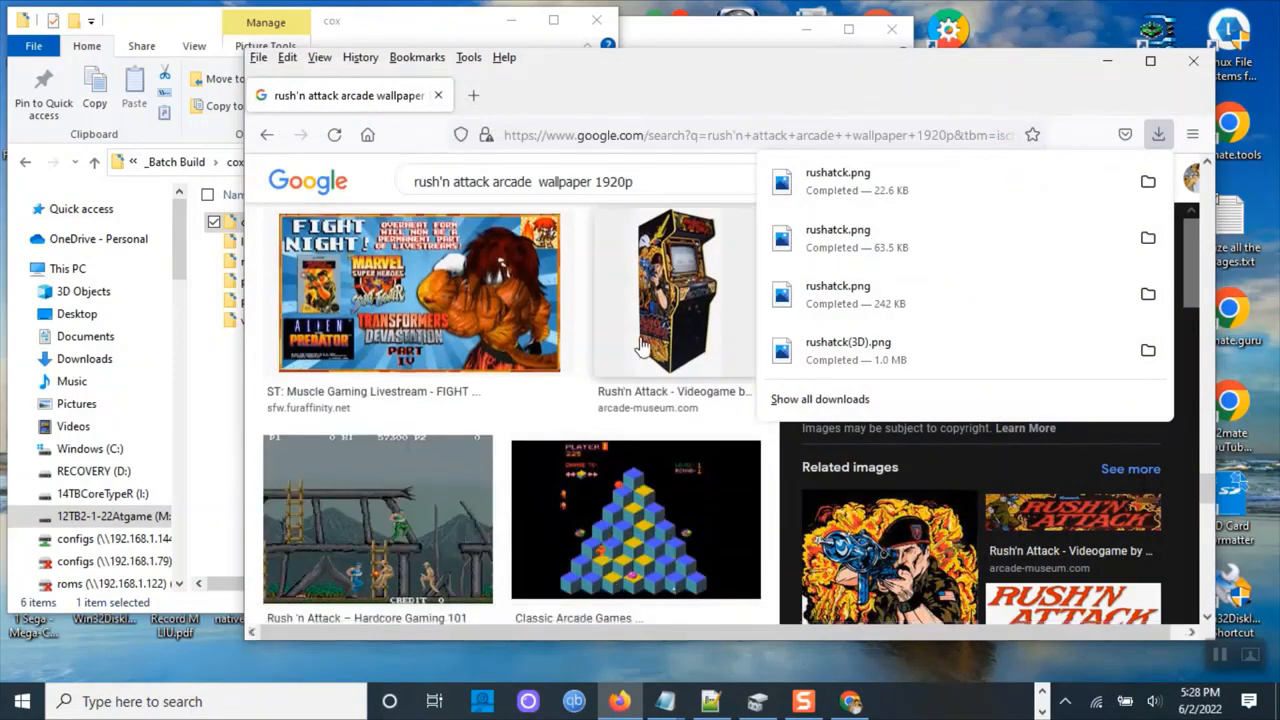
pyautogui.scroll(-4, 642, 346)
pyautogui.scroll(-3, 642, 346)
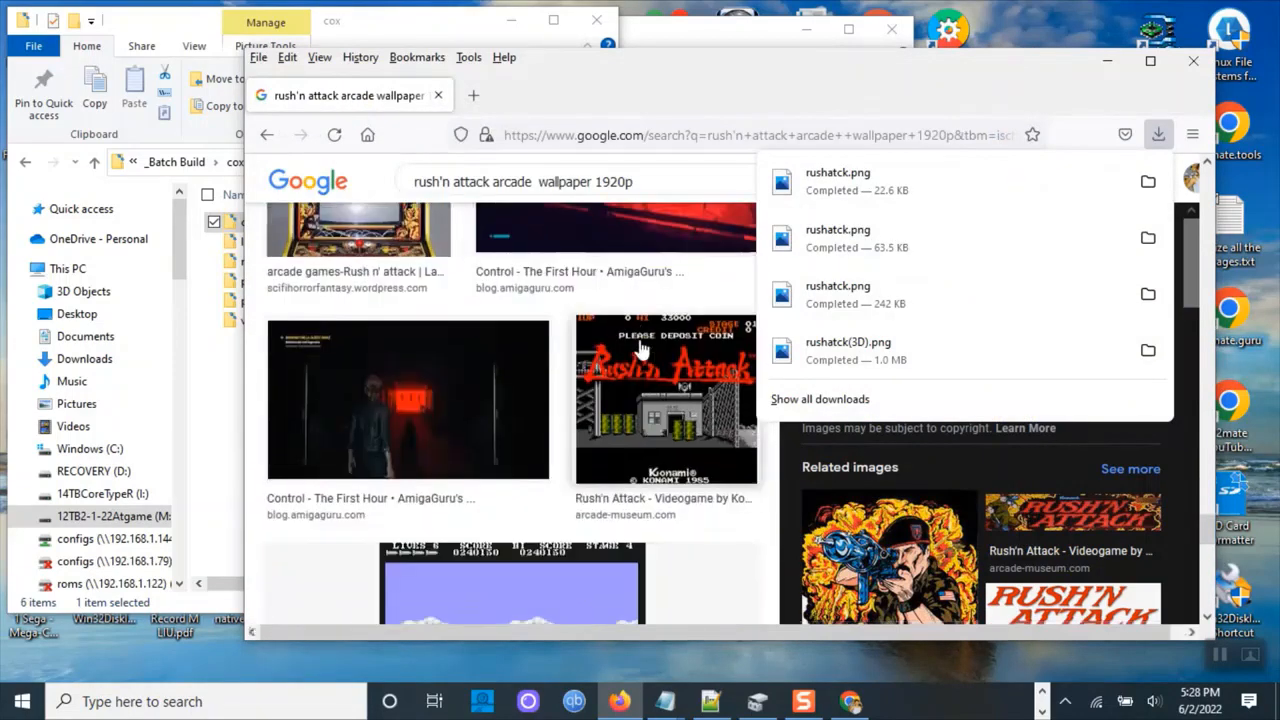
pyautogui.scroll(-5, 642, 348)
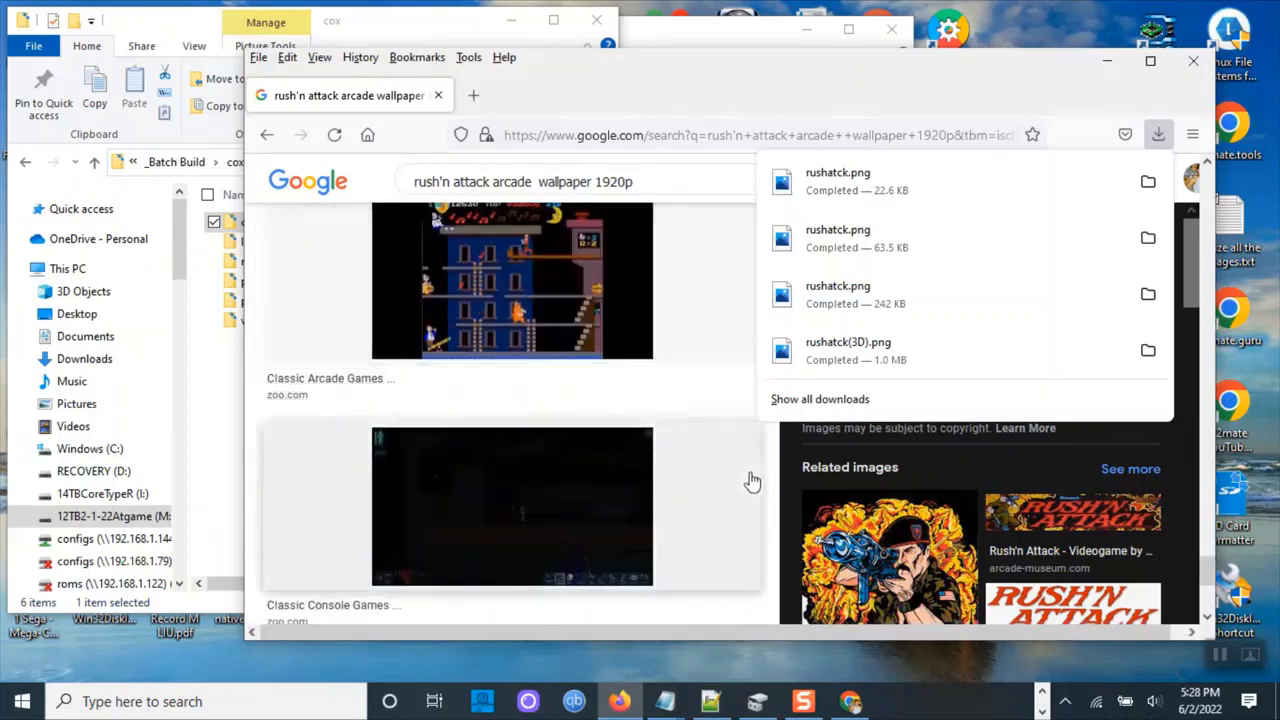
pyautogui.scroll(-3, 880, 545)
pyautogui.scroll(-1, 905, 563)
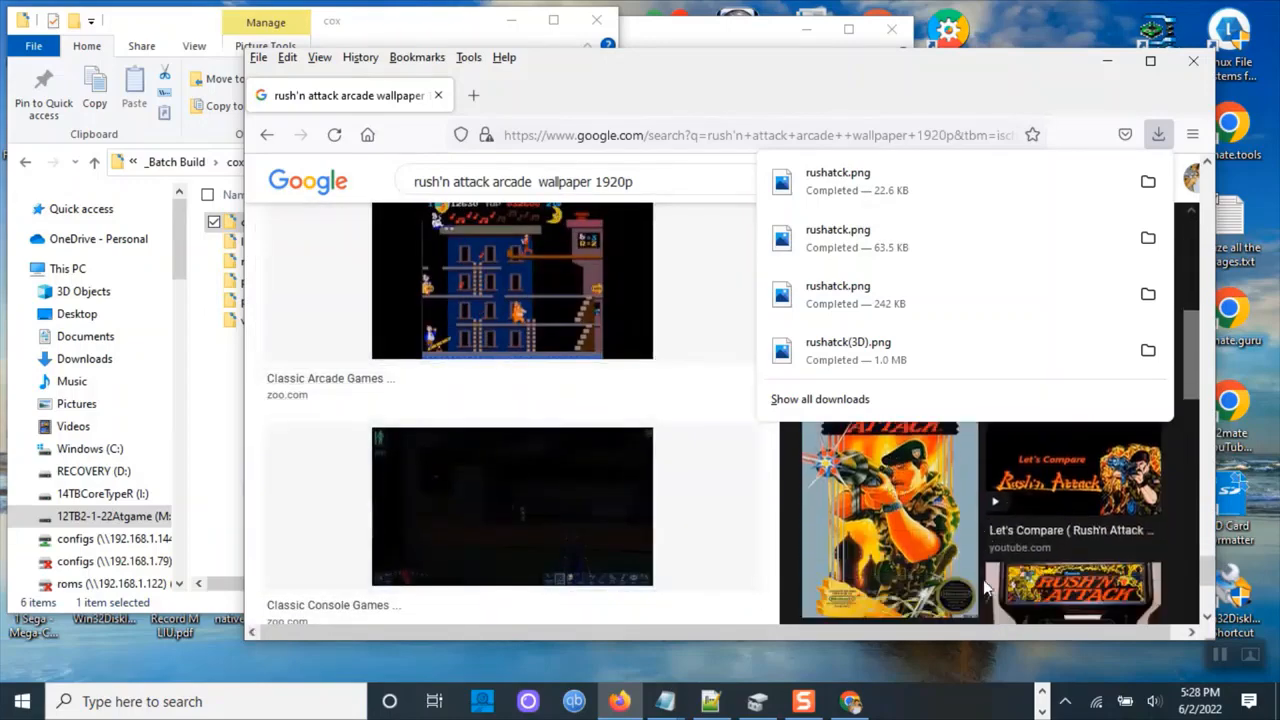
pyautogui.click(1085, 485)
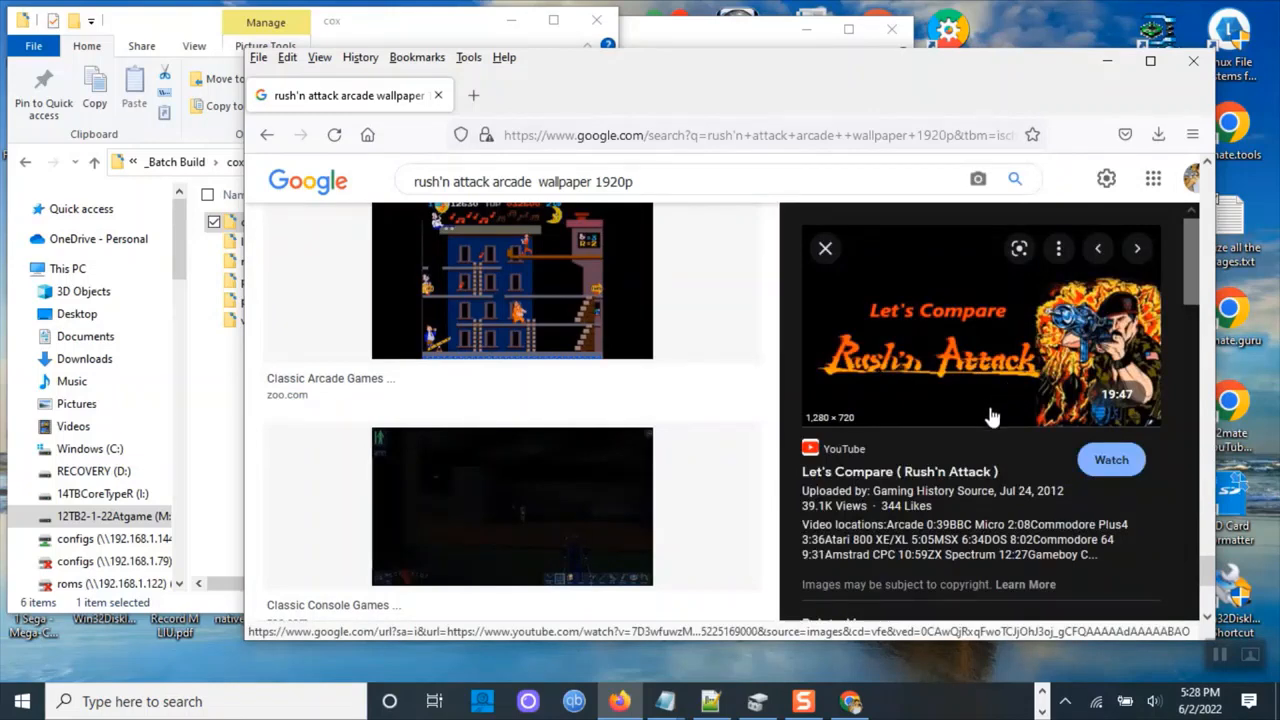
pyautogui.scroll(-3, 992, 416)
pyautogui.scroll(-4, 995, 428)
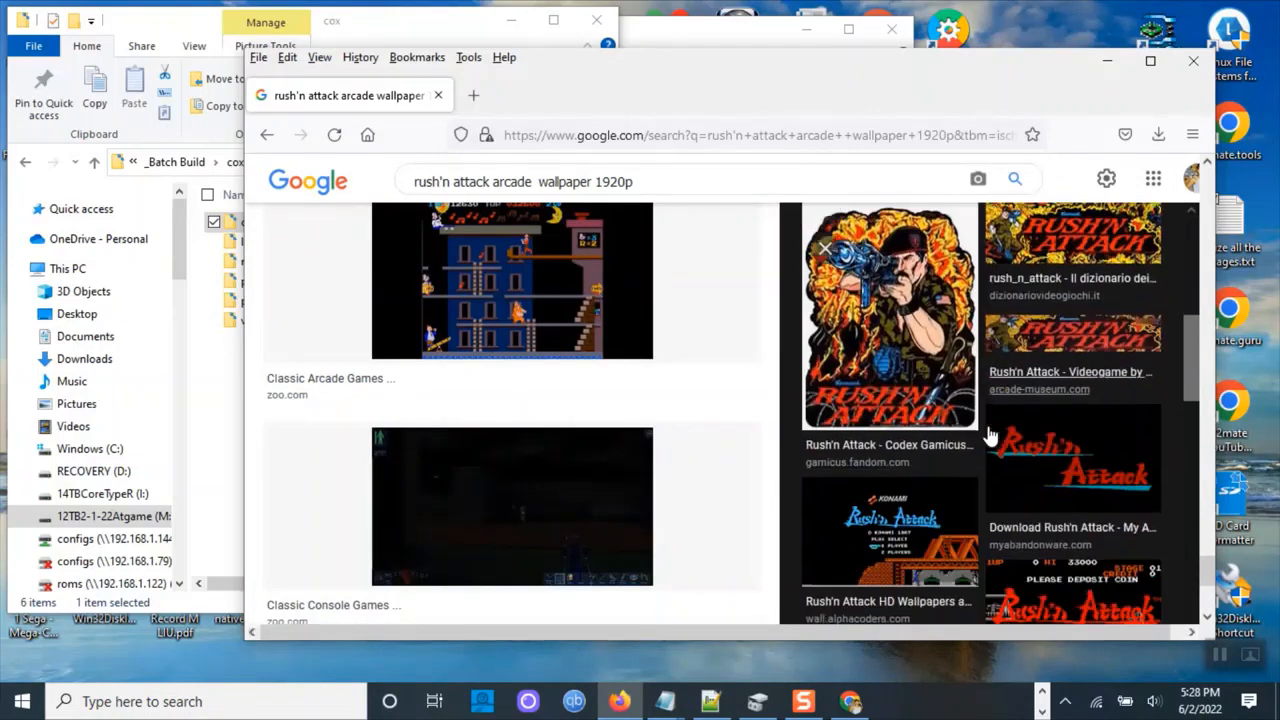
pyautogui.scroll(-4, 990, 430)
pyautogui.scroll(-5, 990, 430)
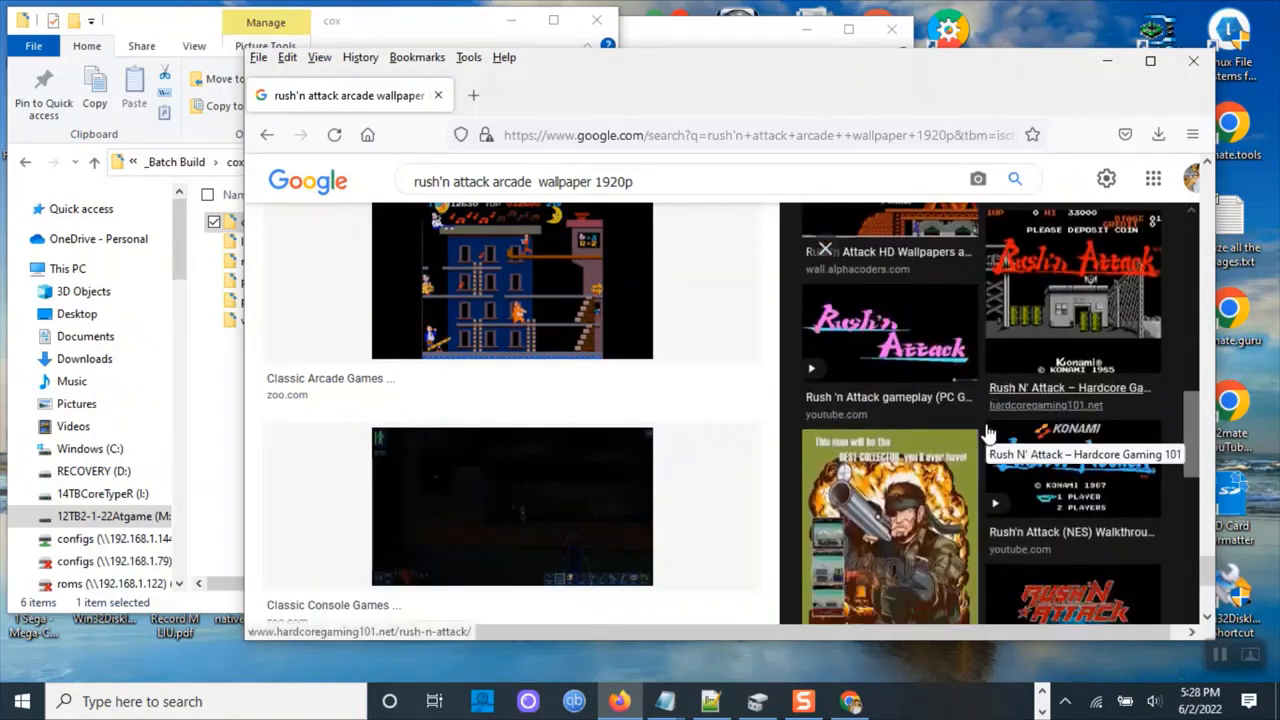
pyautogui.scroll(-3, 1080, 463)
pyautogui.scroll(-4, 1066, 465)
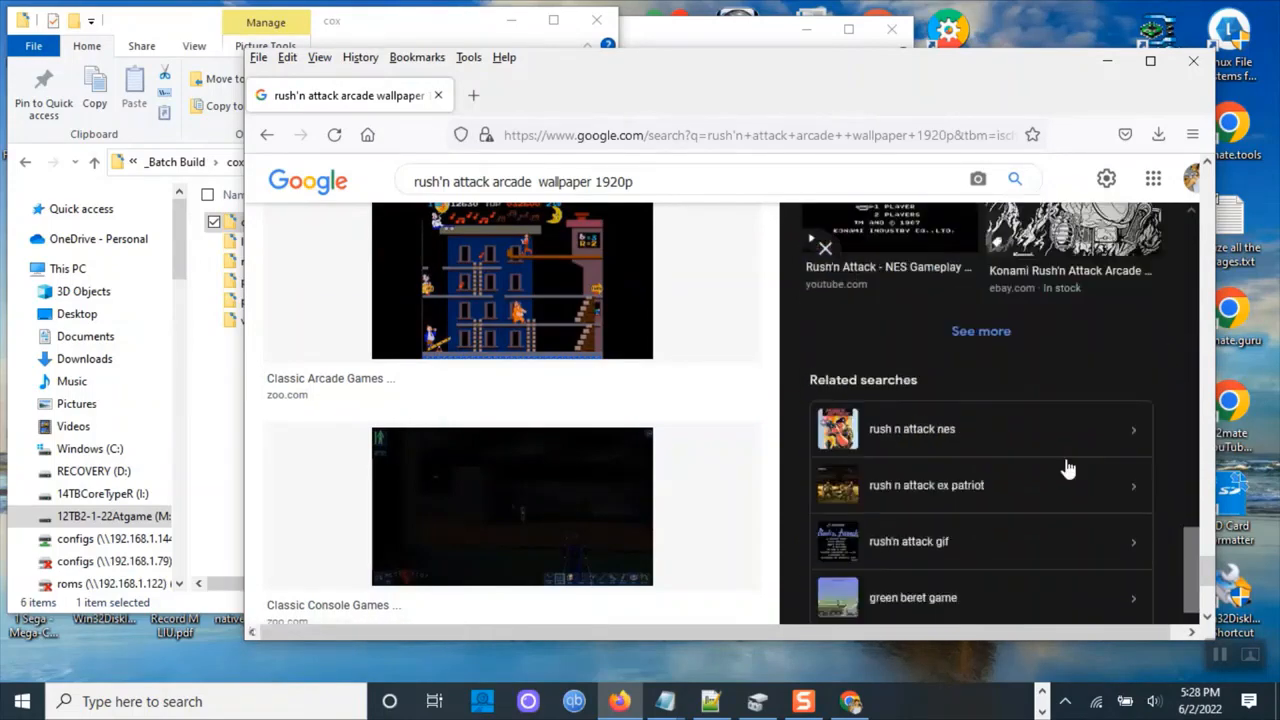
pyautogui.scroll(-3, 590, 356)
pyautogui.scroll(-2, 565, 356)
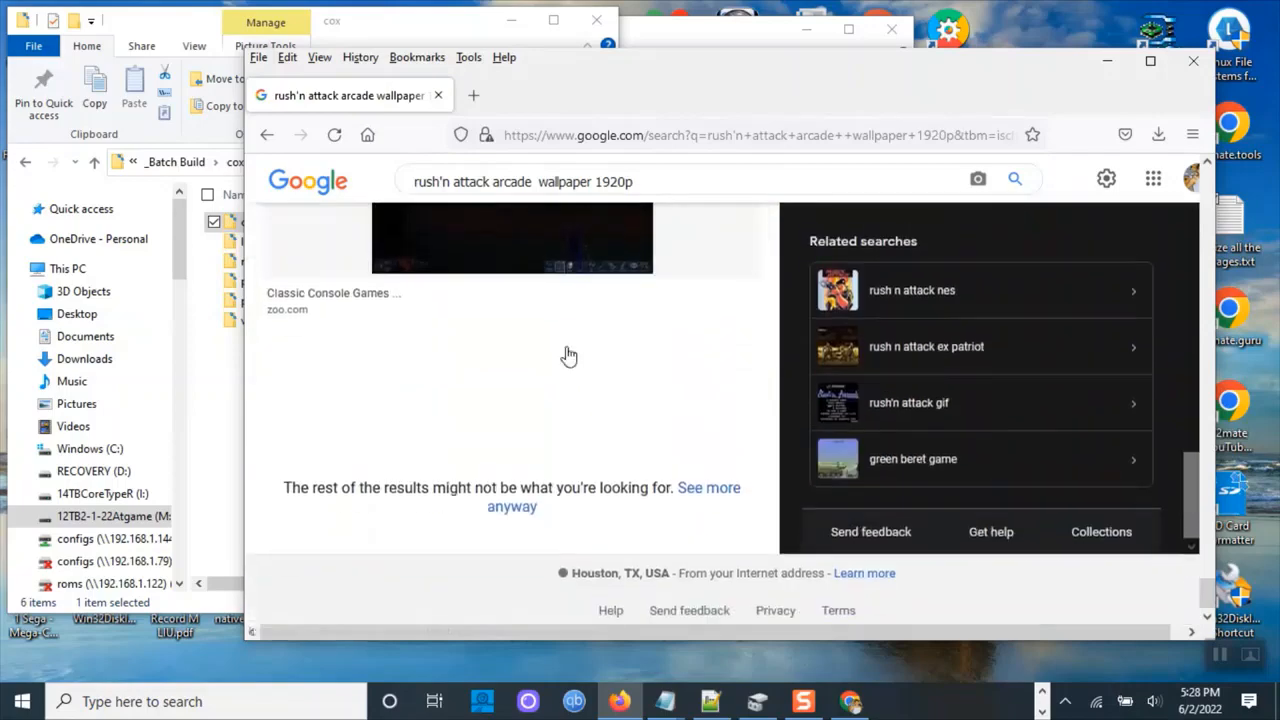
pyautogui.scroll(10, 565, 352)
pyautogui.scroll(4, 565, 350)
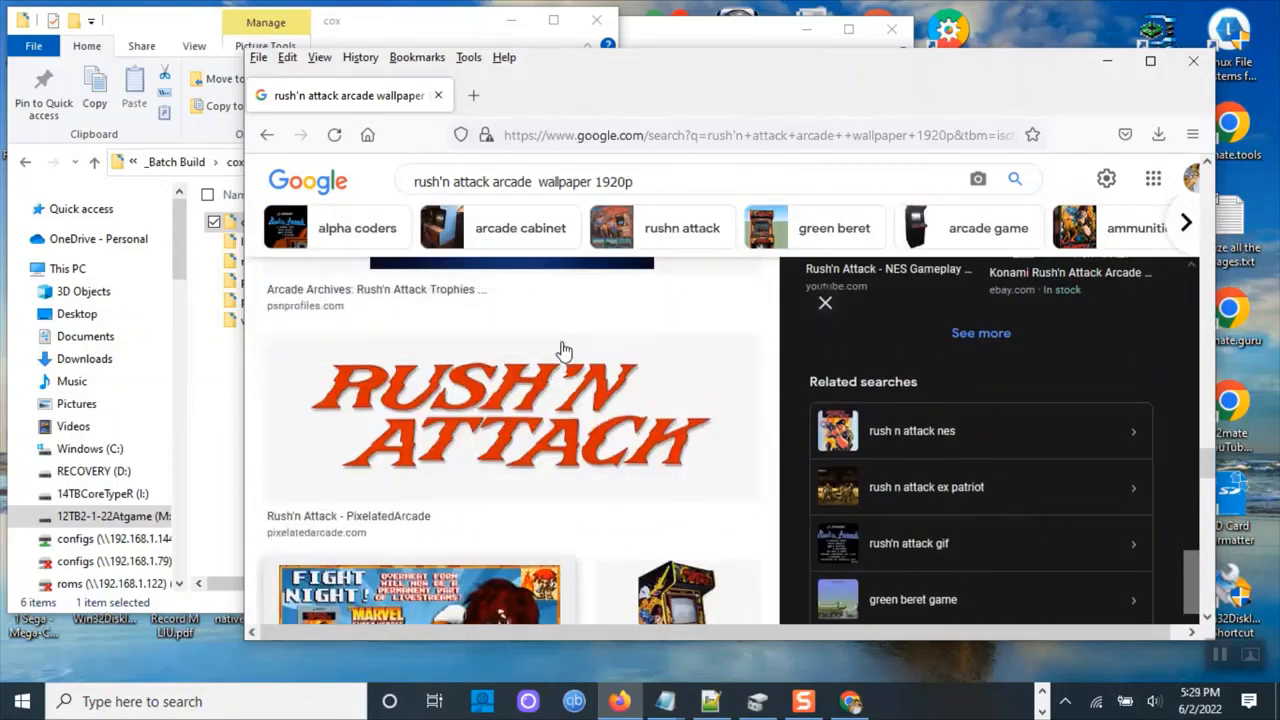
pyautogui.scroll(-3, 565, 355)
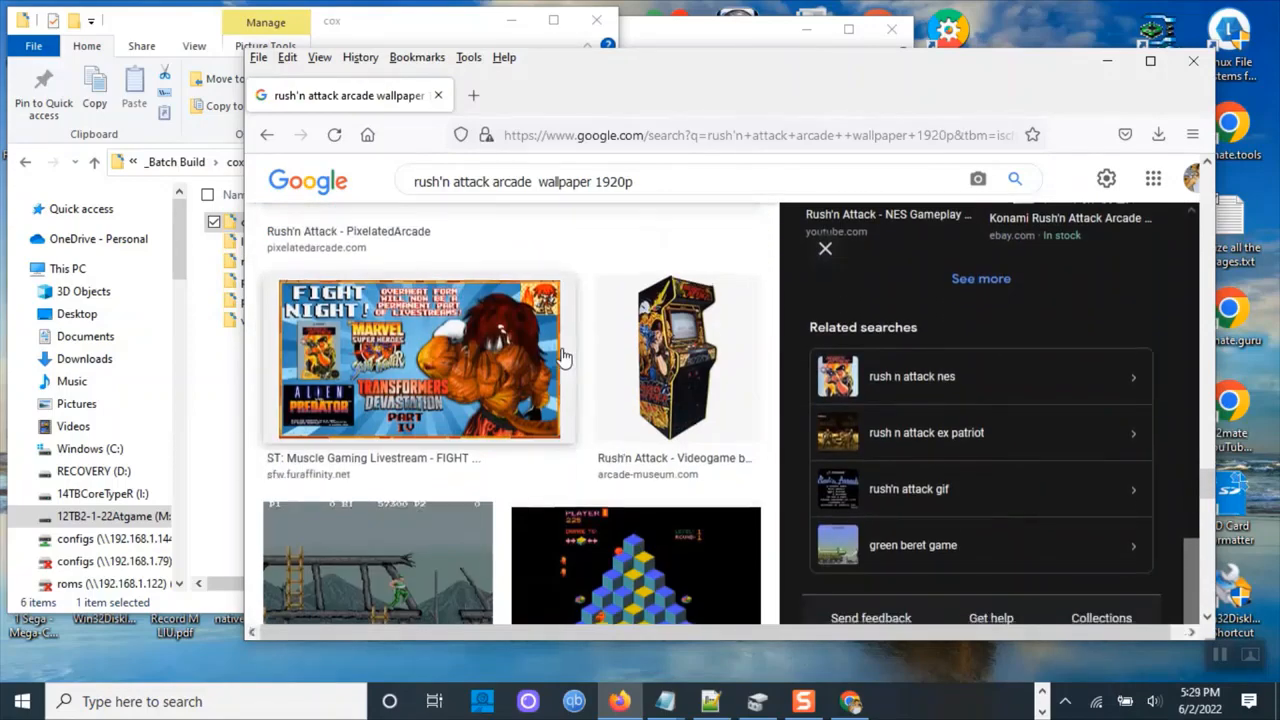
pyautogui.scroll(4, 563, 357)
pyautogui.scroll(-6, 563, 357)
pyautogui.scroll(-5, 563, 357)
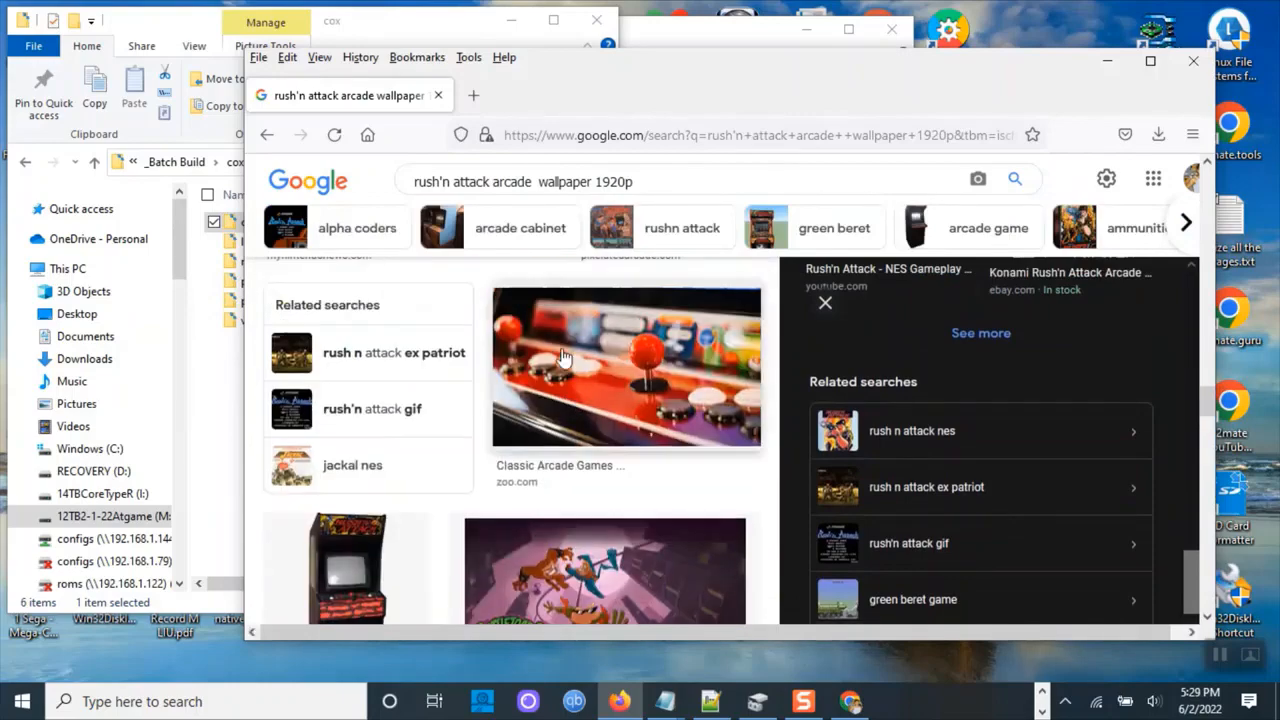
pyautogui.scroll(3, 565, 360)
pyautogui.scroll(5, 565, 360)
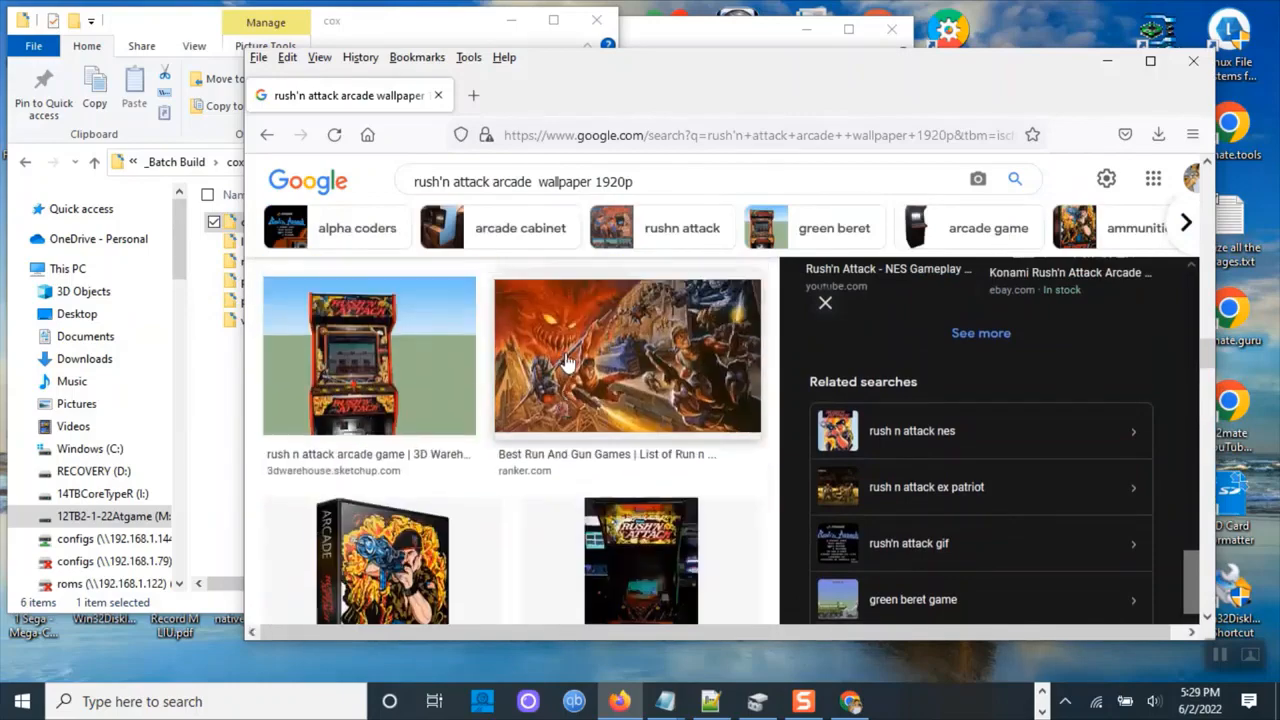
pyautogui.scroll(-3, 560, 290)
# Open the Ranker run-and-gun artwork and browse through its related images.
pyautogui.click(560, 290)
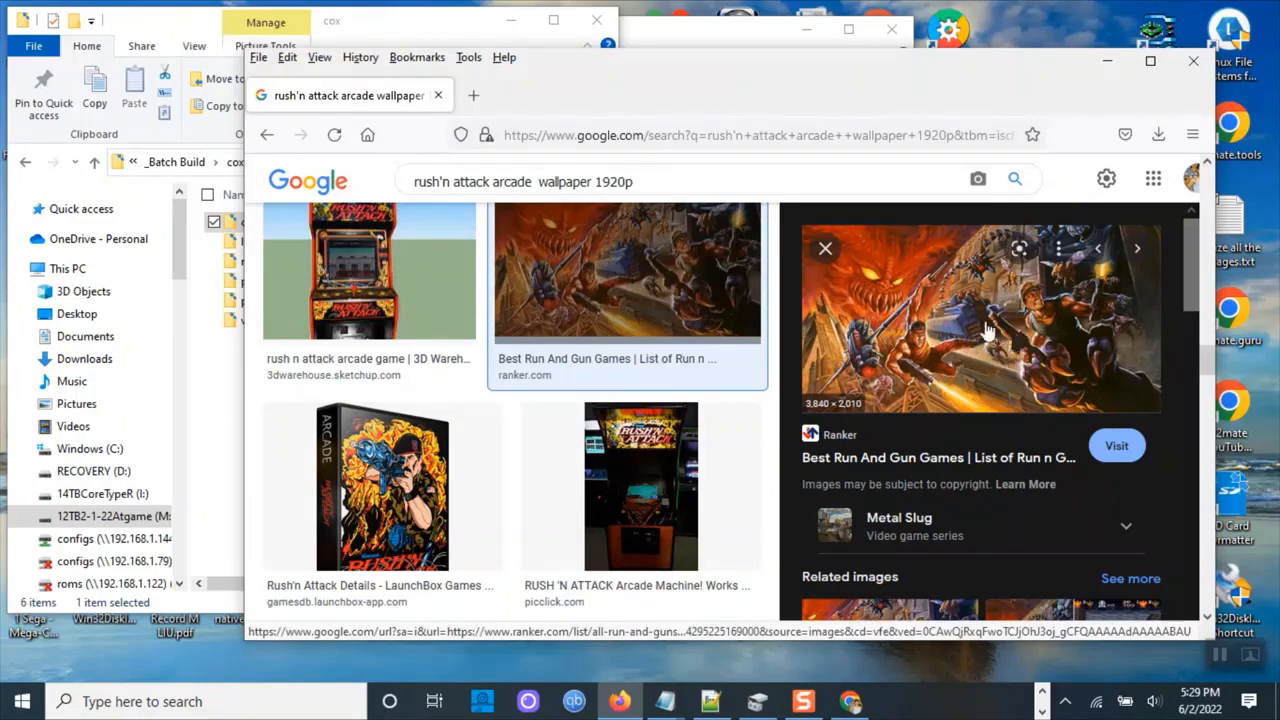
pyautogui.scroll(-3, 1022, 398)
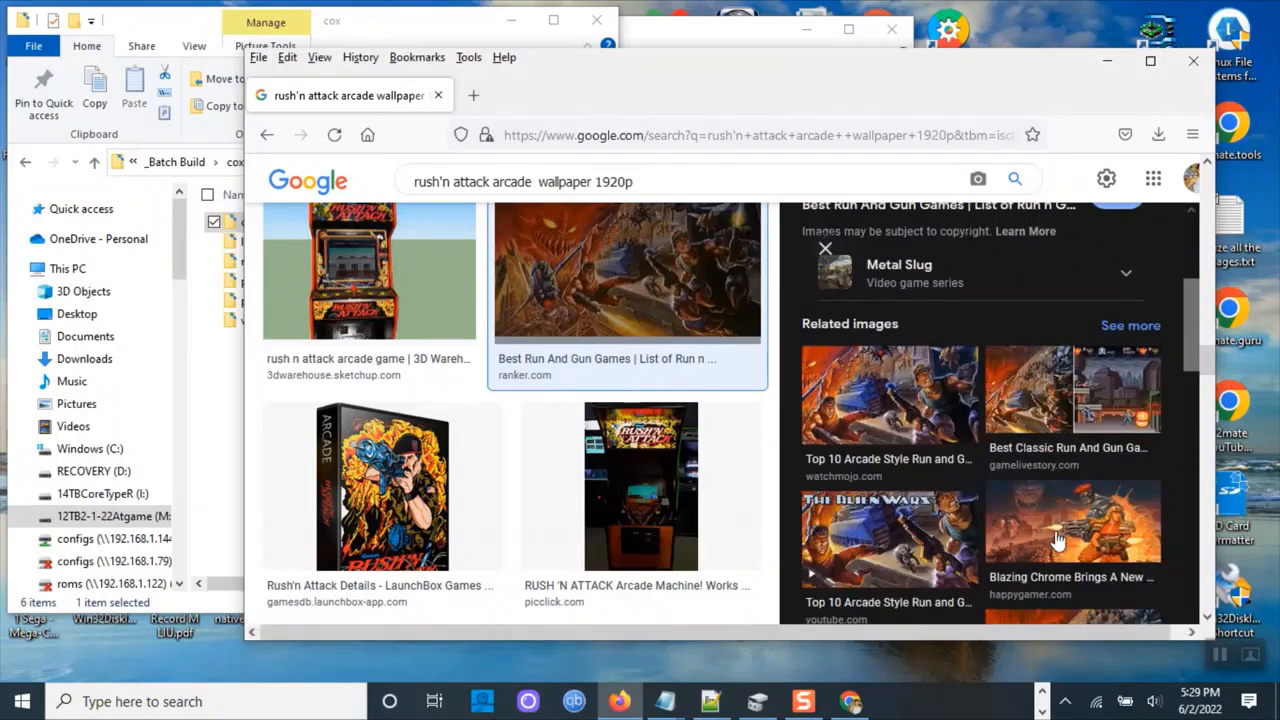
pyautogui.scroll(-3, 1057, 540)
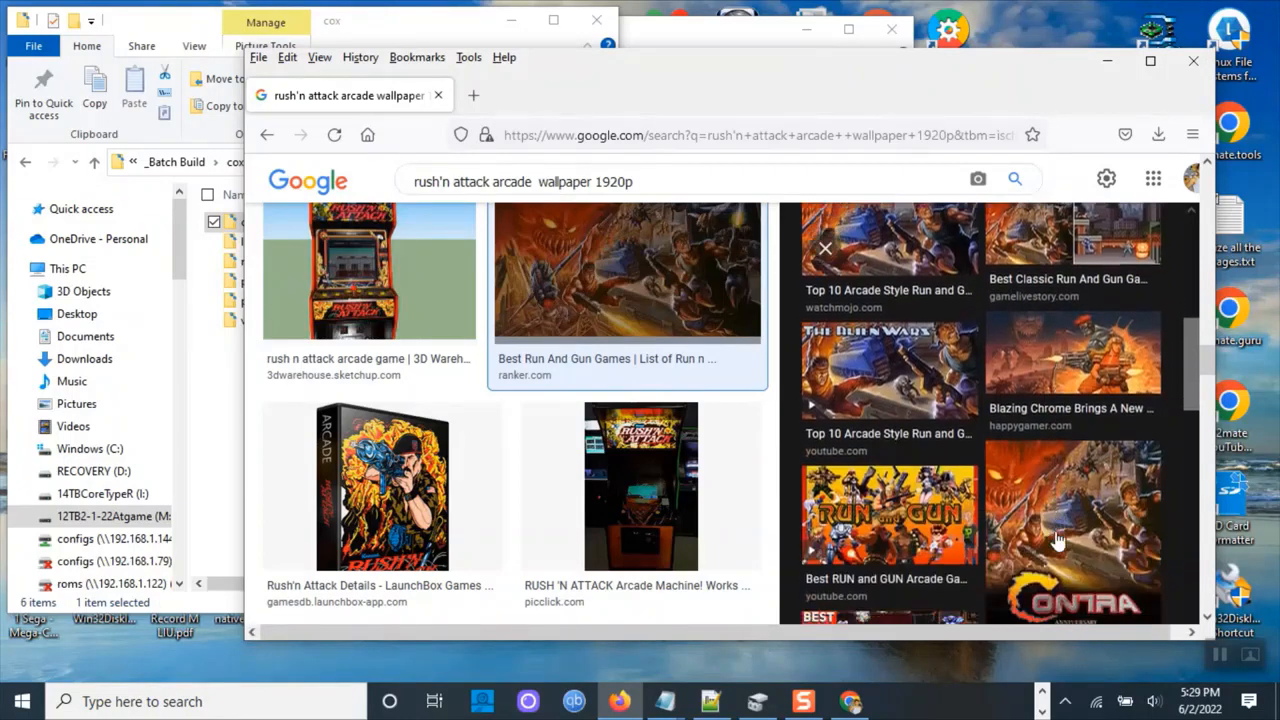
pyautogui.scroll(-2, 1057, 540)
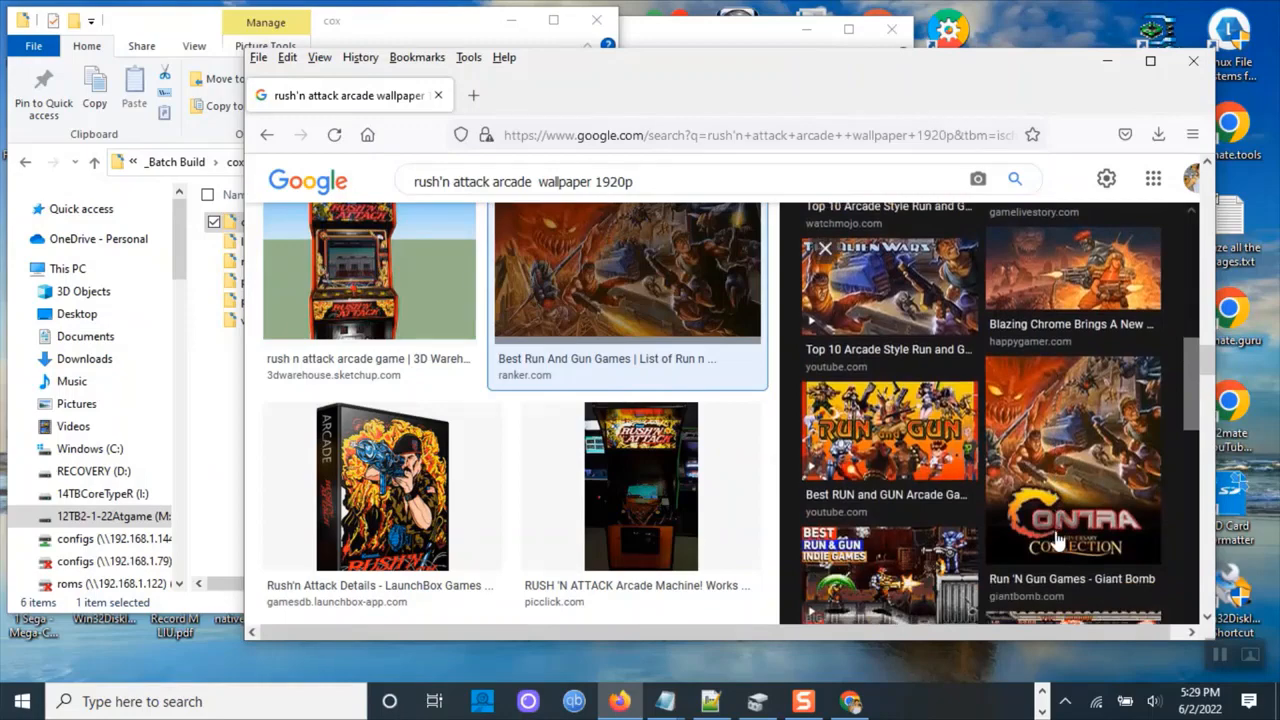
pyautogui.scroll(-3, 1057, 540)
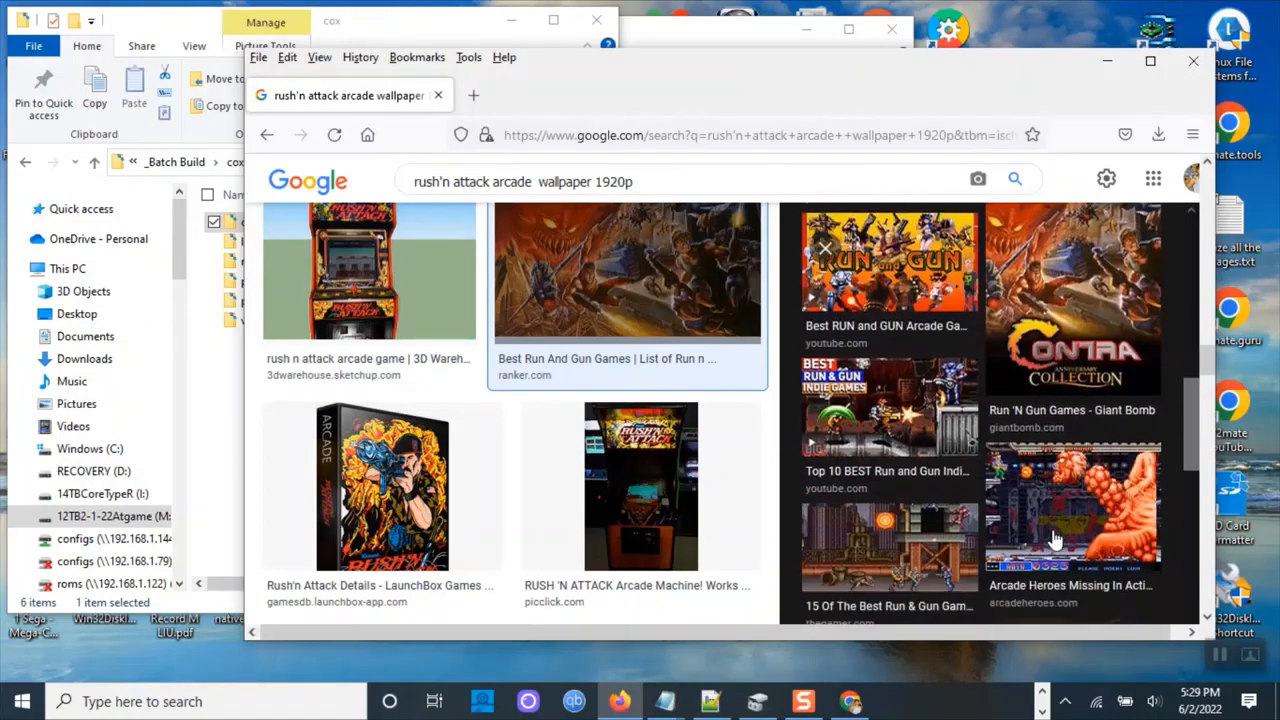
pyautogui.scroll(-4, 1057, 540)
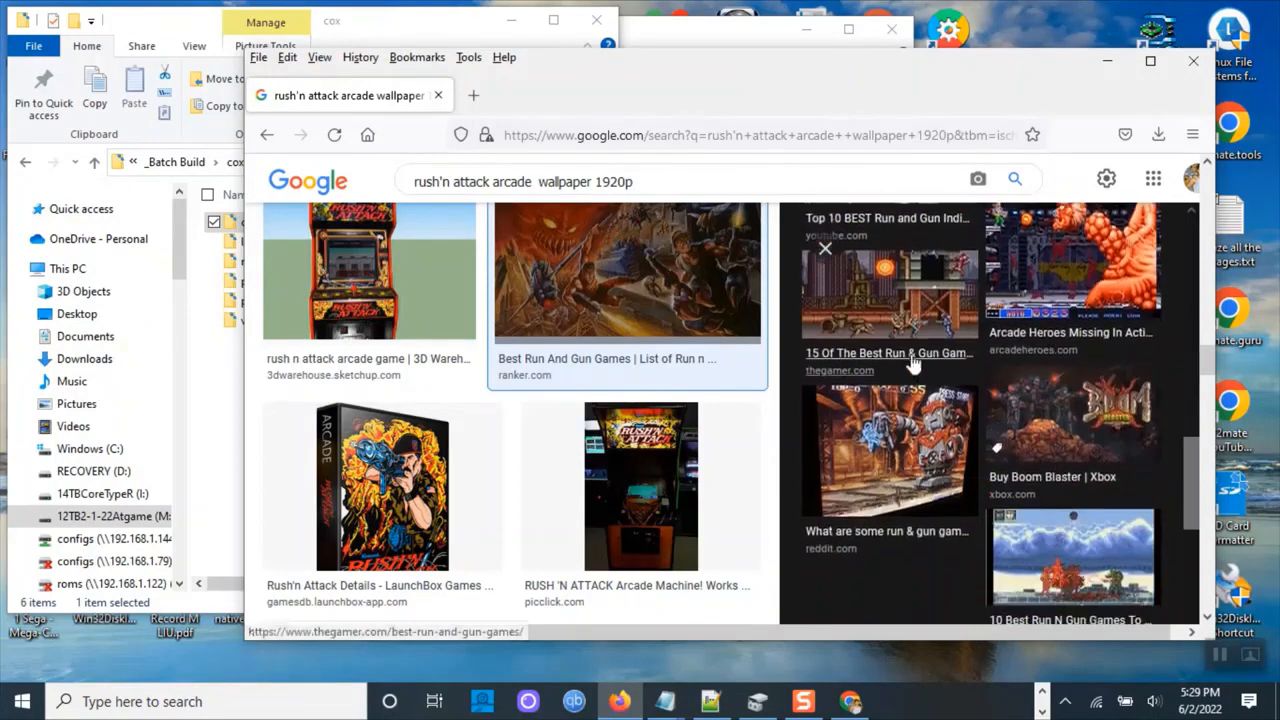
pyautogui.scroll(-2, 1075, 478)
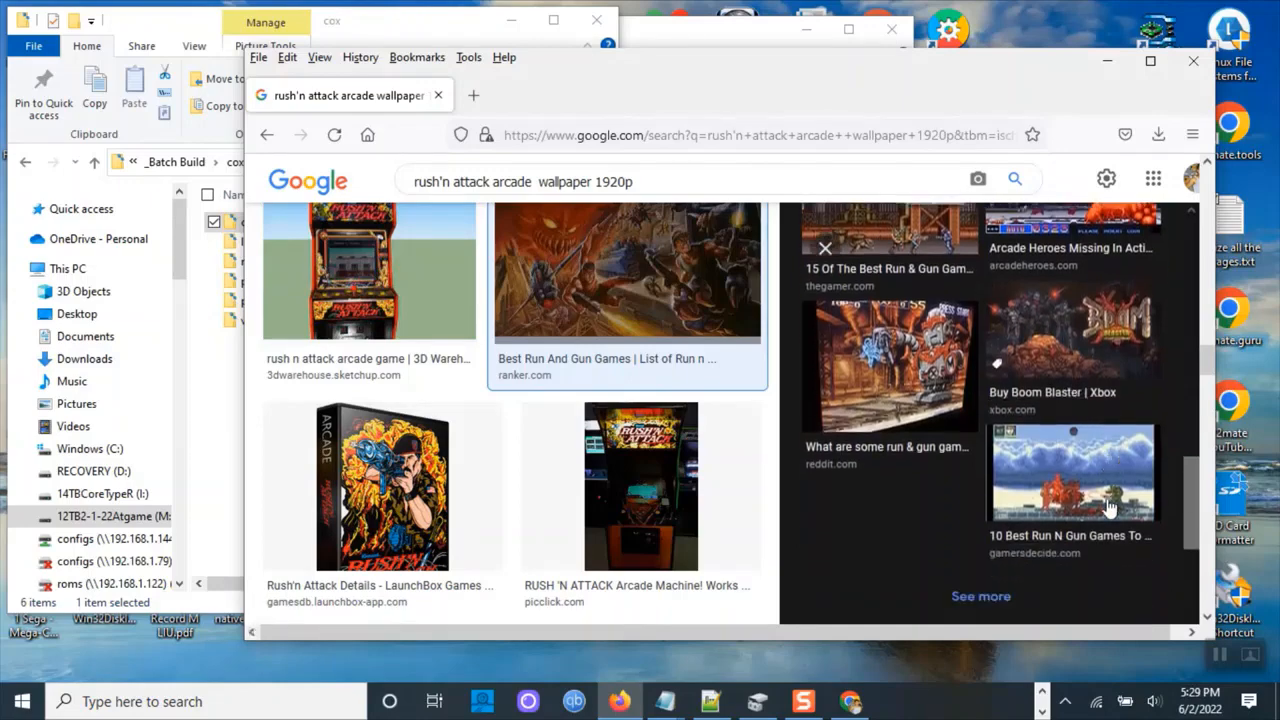
pyautogui.scroll(4, 1110, 490)
pyautogui.scroll(5, 1110, 490)
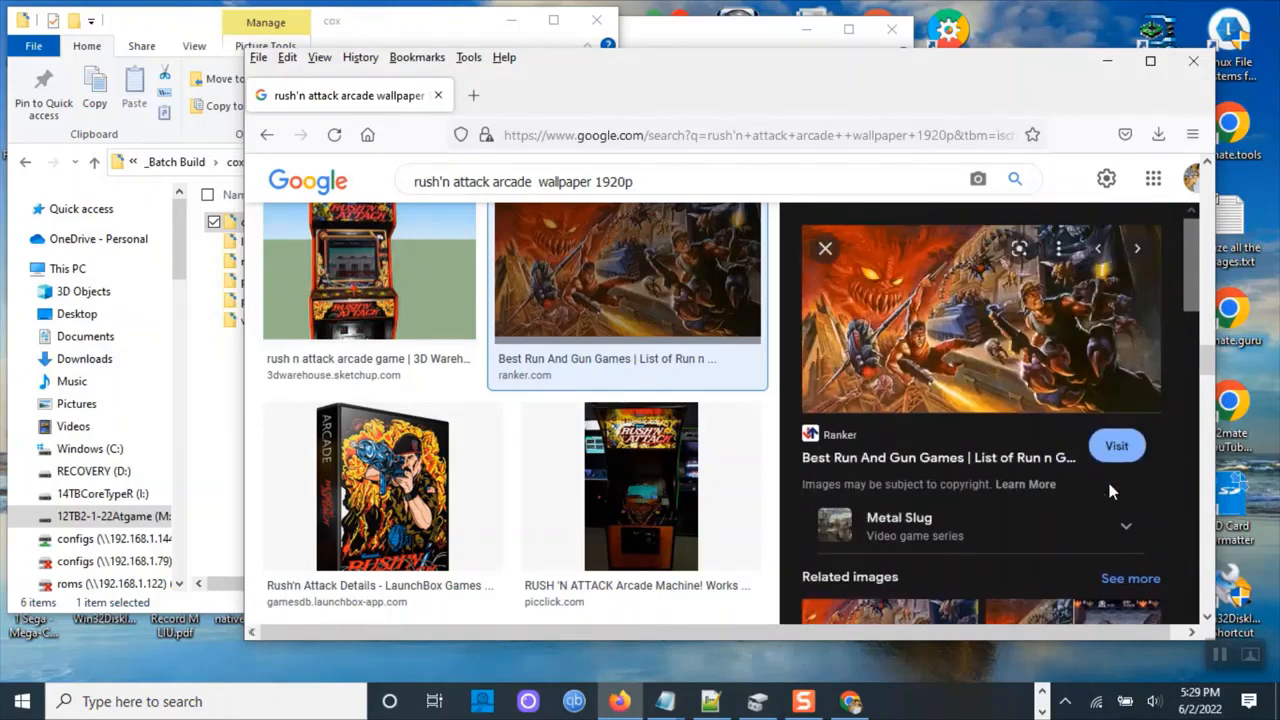
pyautogui.scroll(-3, 1108, 490)
pyautogui.scroll(-3, 1105, 510)
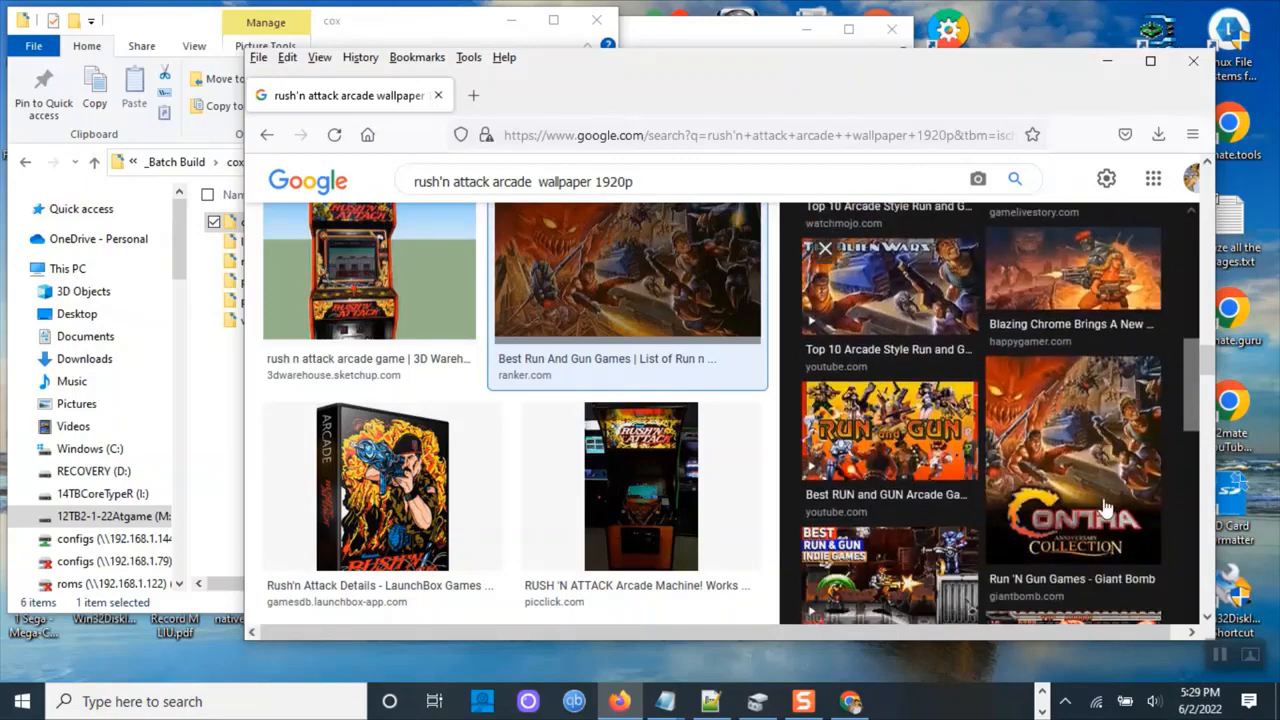
pyautogui.scroll(1, 1088, 385)
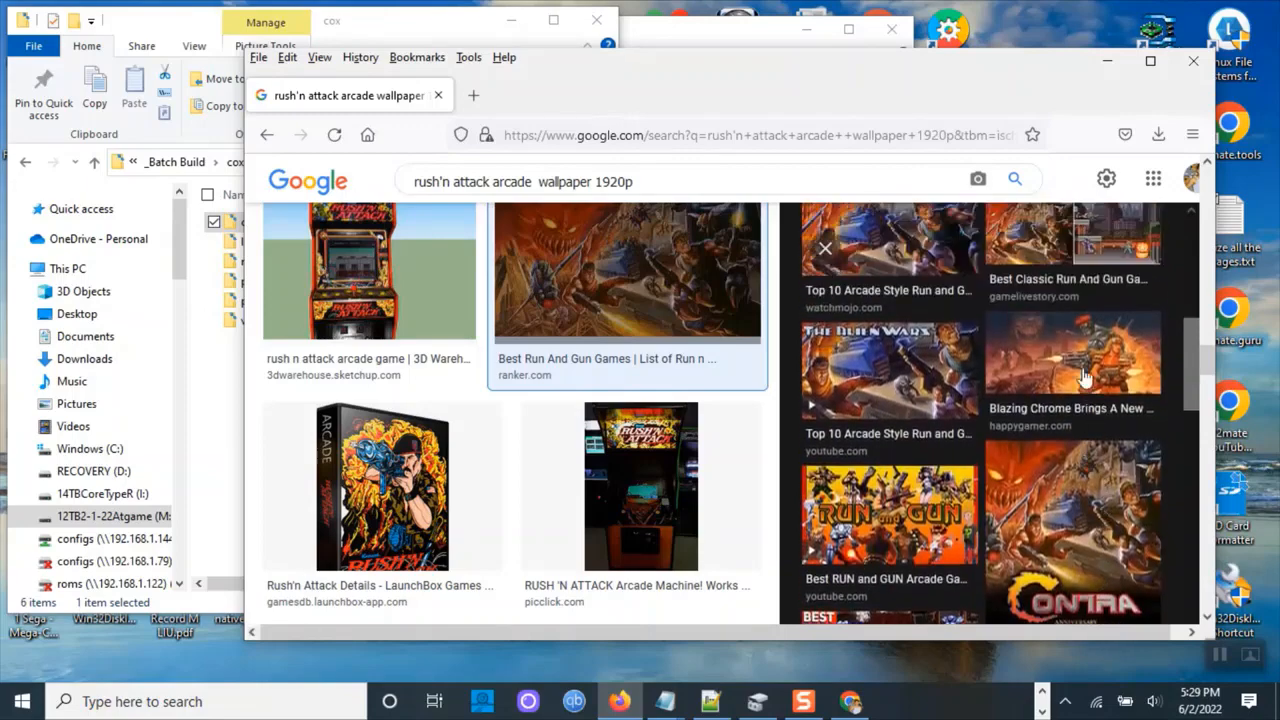
# Open the HappyGamer Blazing Chrome image and save it into the _Batch Build\cox\cover folder as rushatck.png.
pyautogui.click(1085, 377)
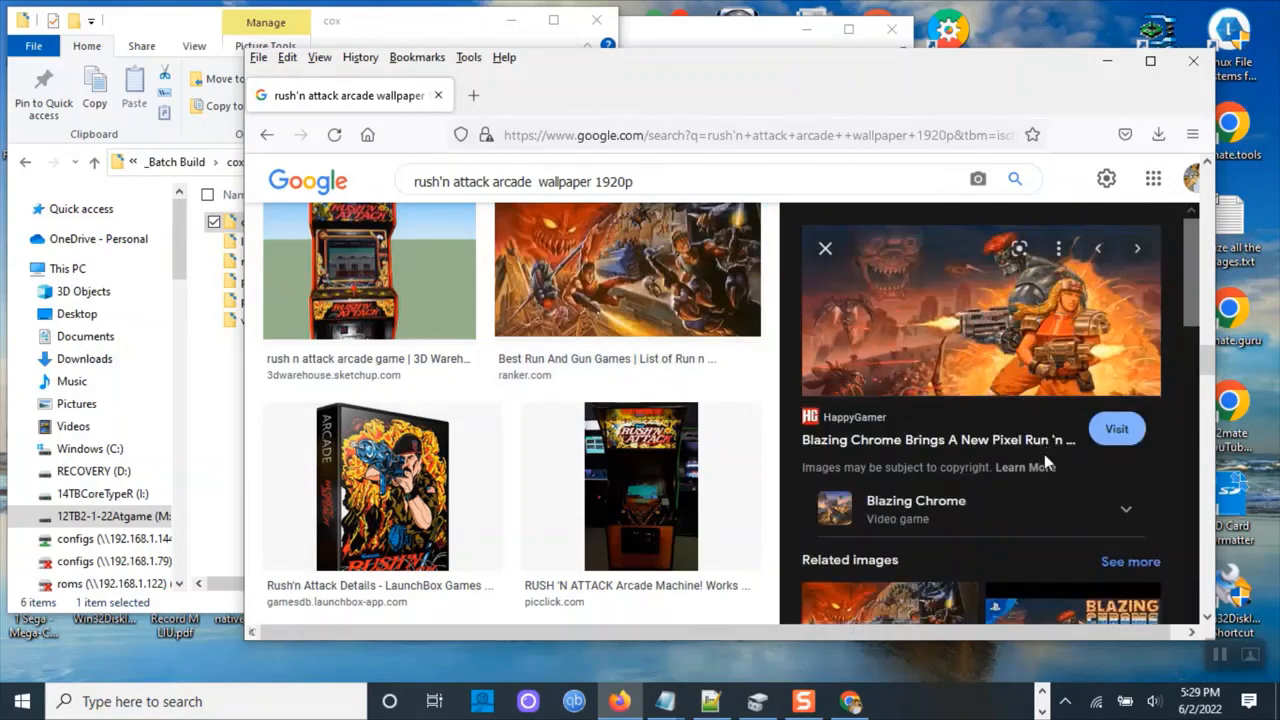
pyautogui.rightClick(966, 297)
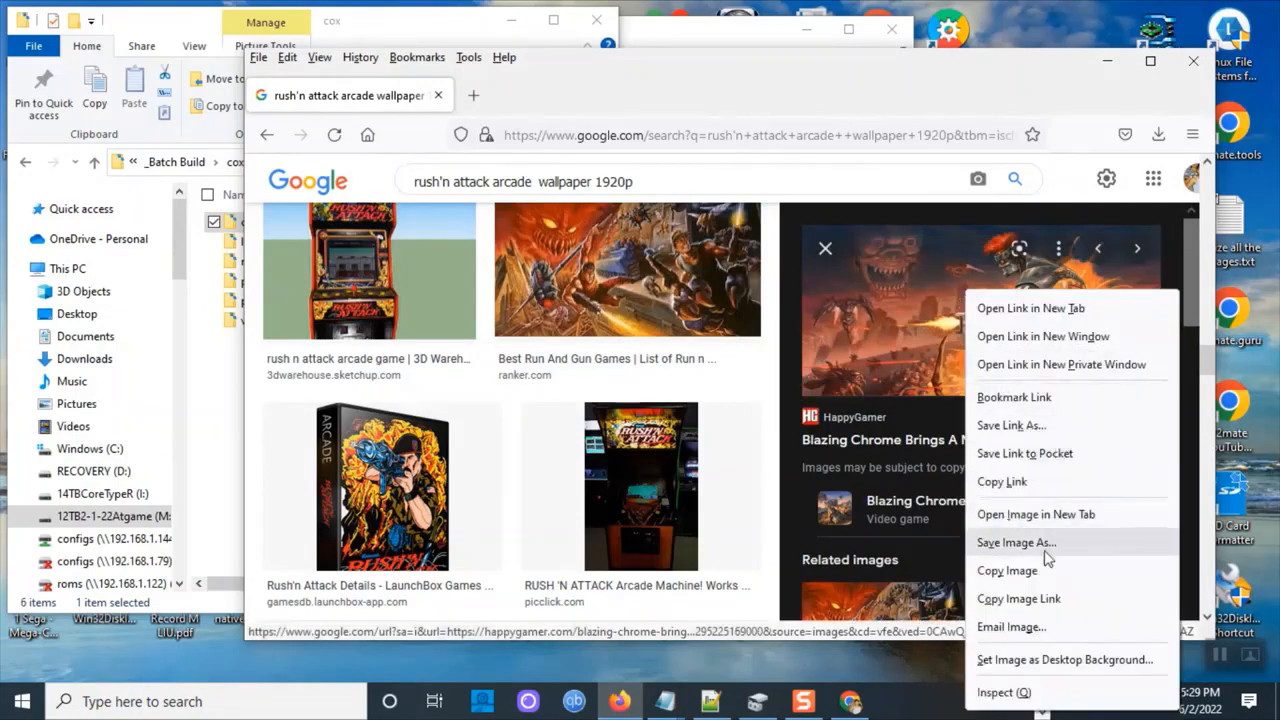
pyautogui.click(1016, 542)
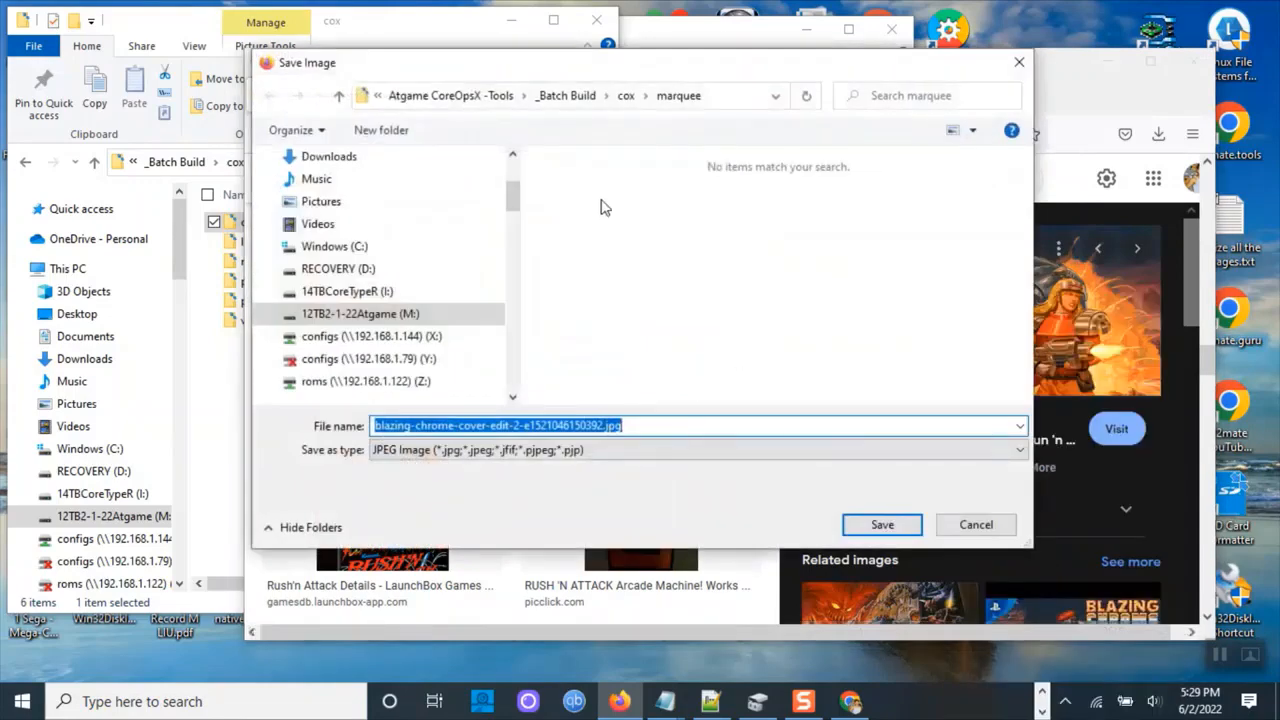
pyautogui.click(626, 95)
pyautogui.doubleClick(568, 180)
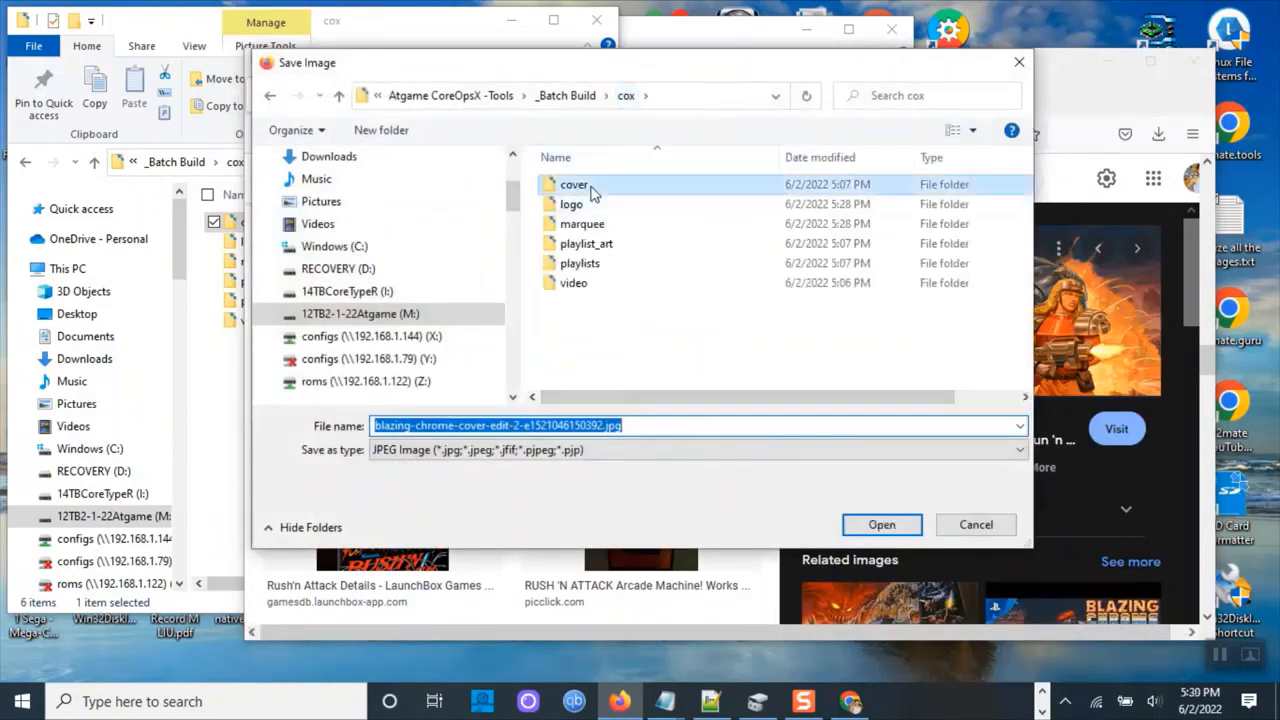
pyautogui.click(677, 426)
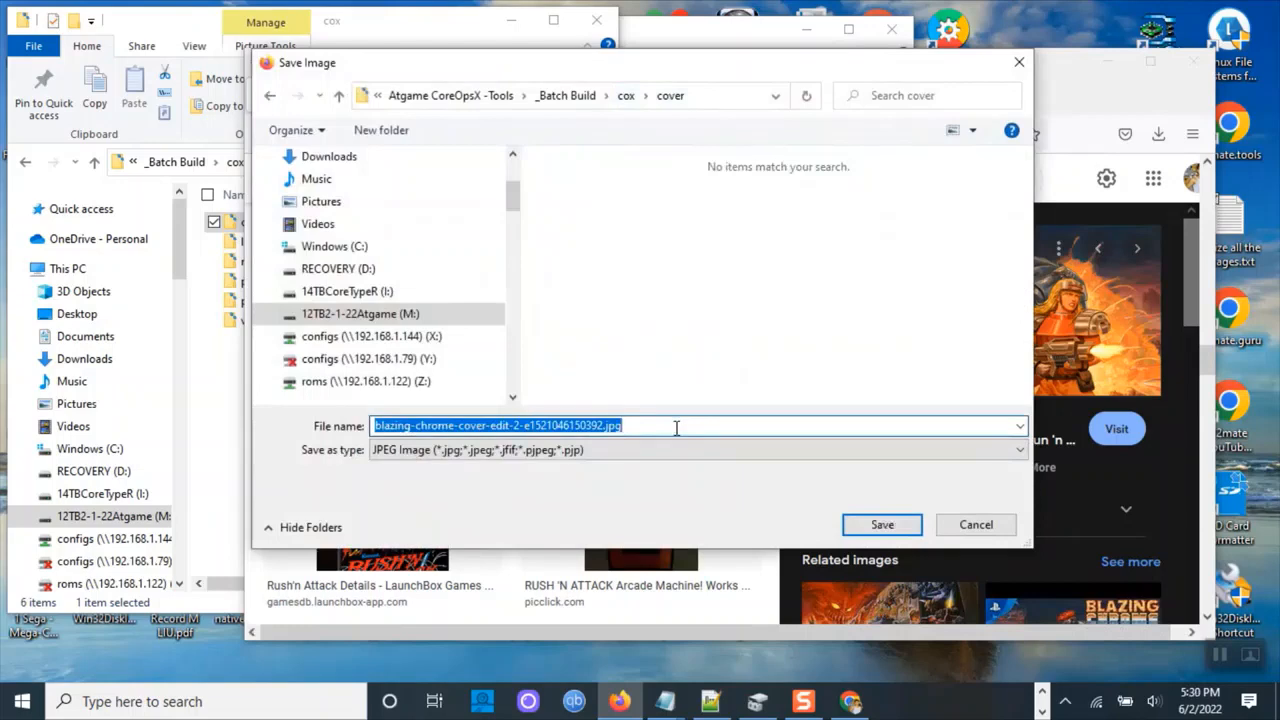
pyautogui.write('rushatck.png')
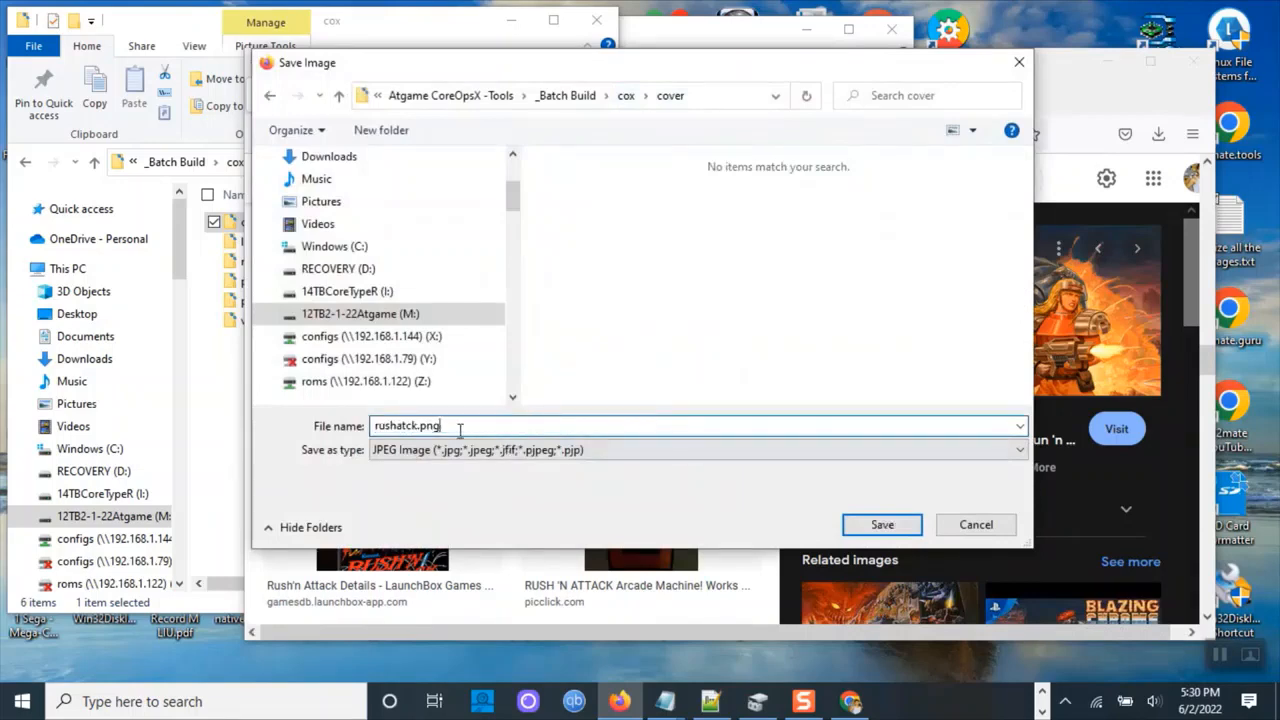
pyautogui.click(882, 524)
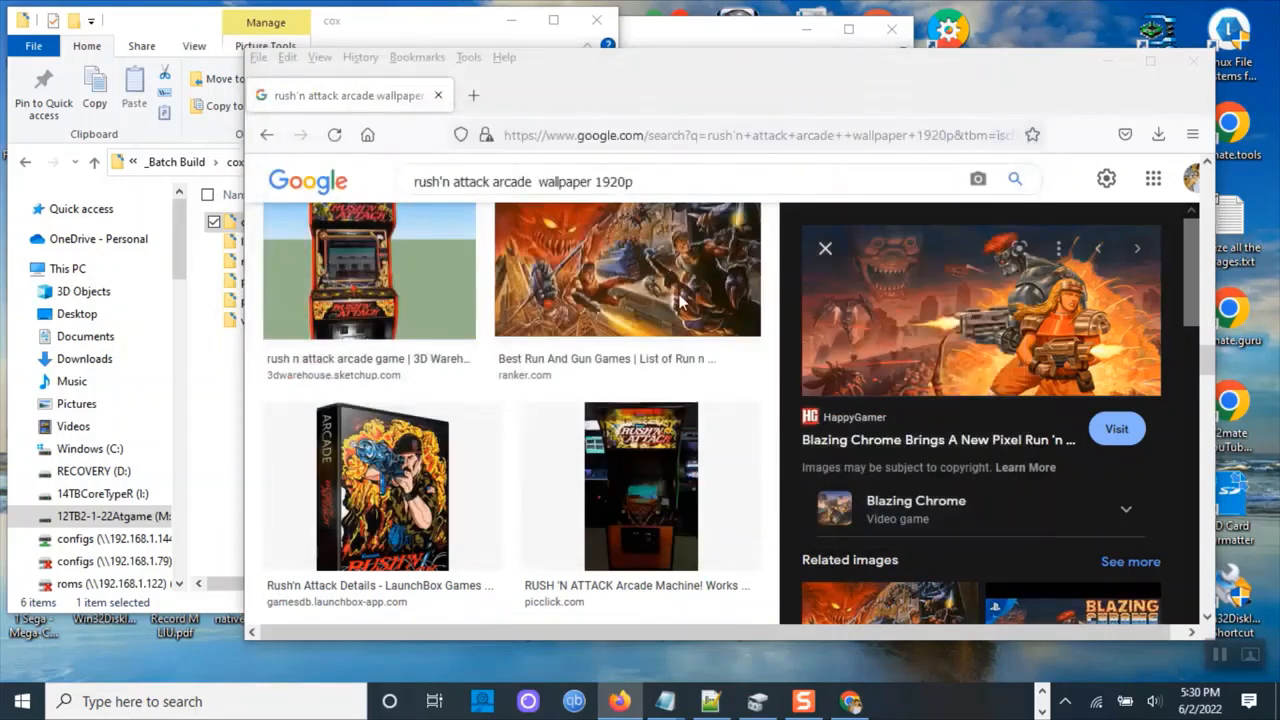
# Switch to the cox folder window and select the playlist_art folder.
pyautogui.click(212, 420)
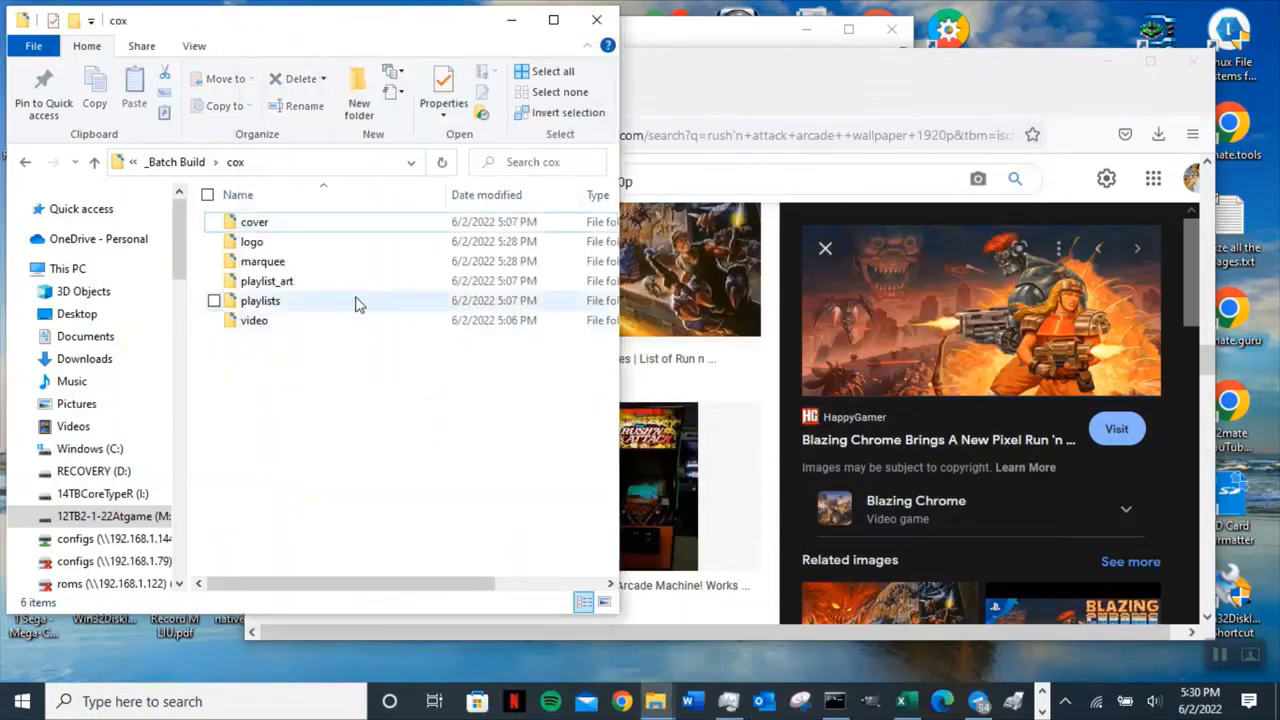
pyautogui.click(296, 262)
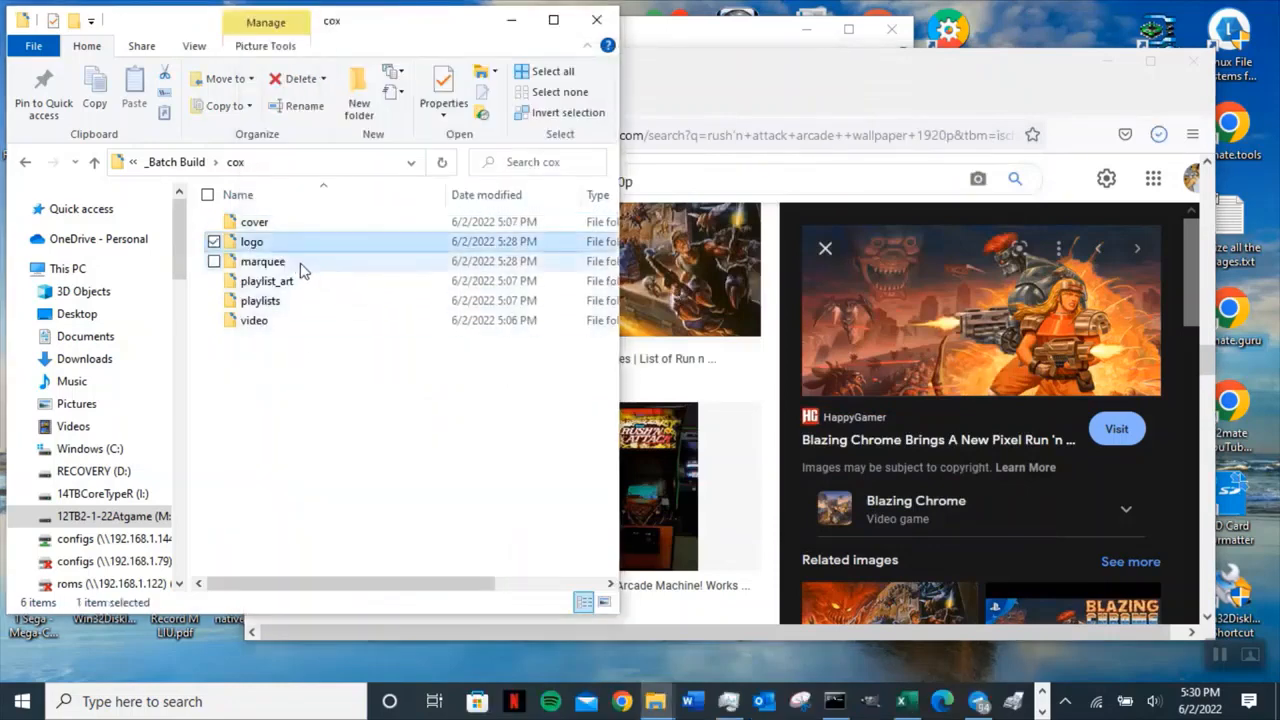
pyautogui.click(299, 283)
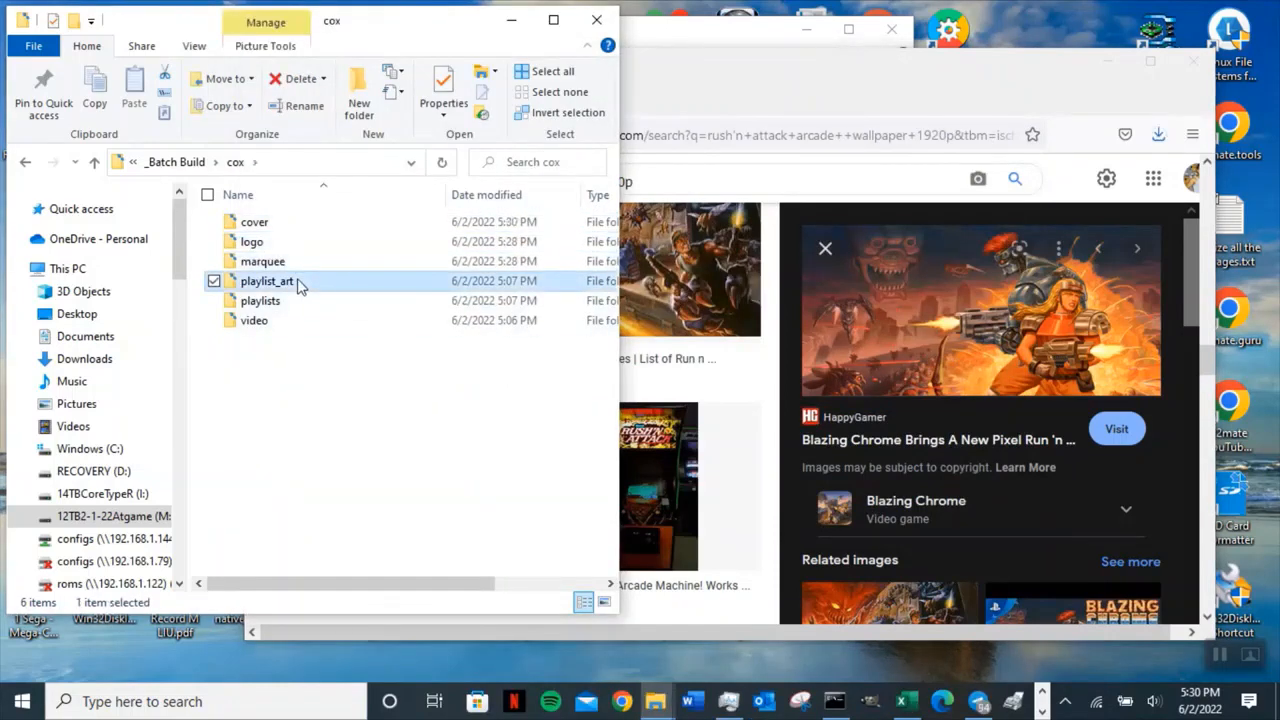
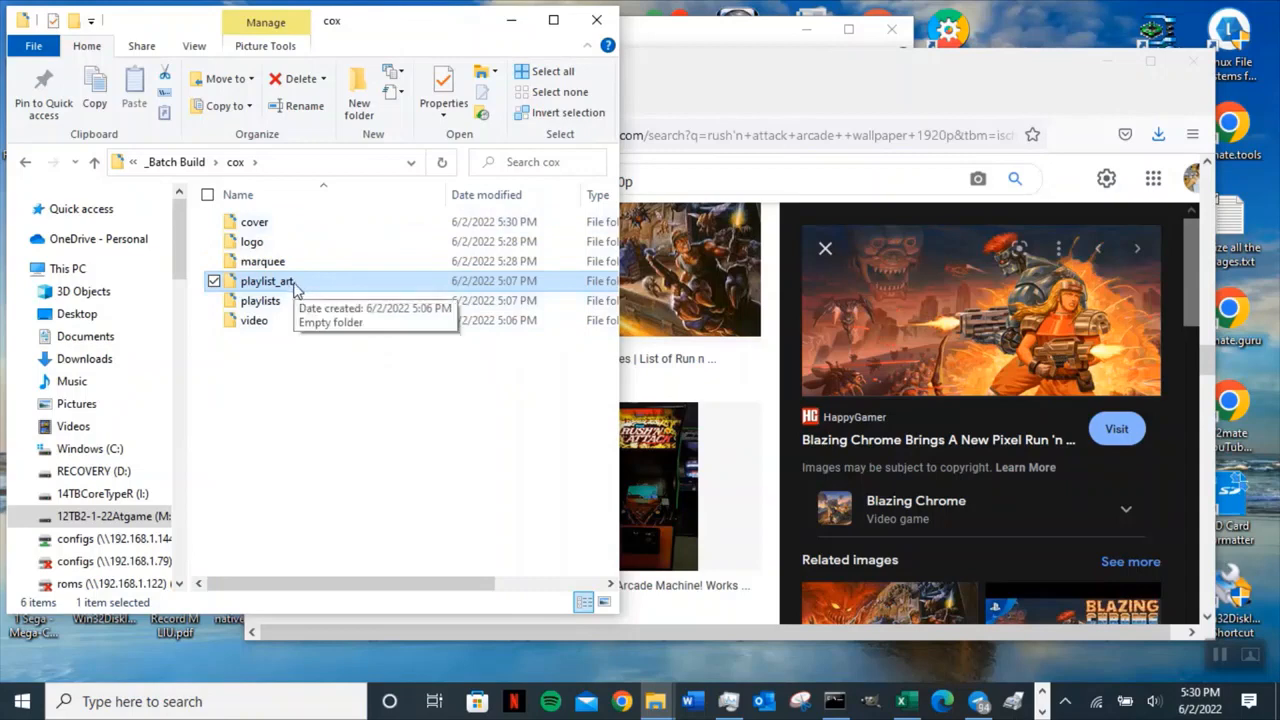
# Open a new browser tab and search Google for arcade logo.
pyautogui.click(731, 63)
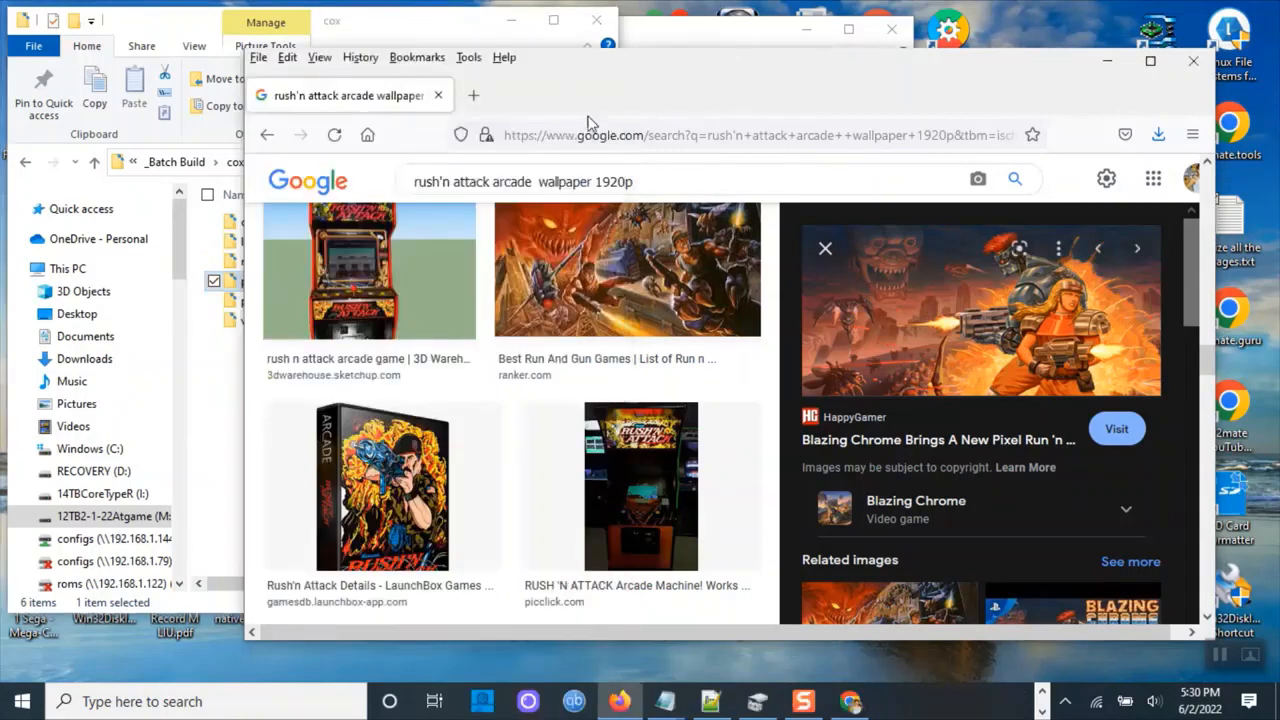
pyautogui.click(474, 95)
pyautogui.click(611, 363)
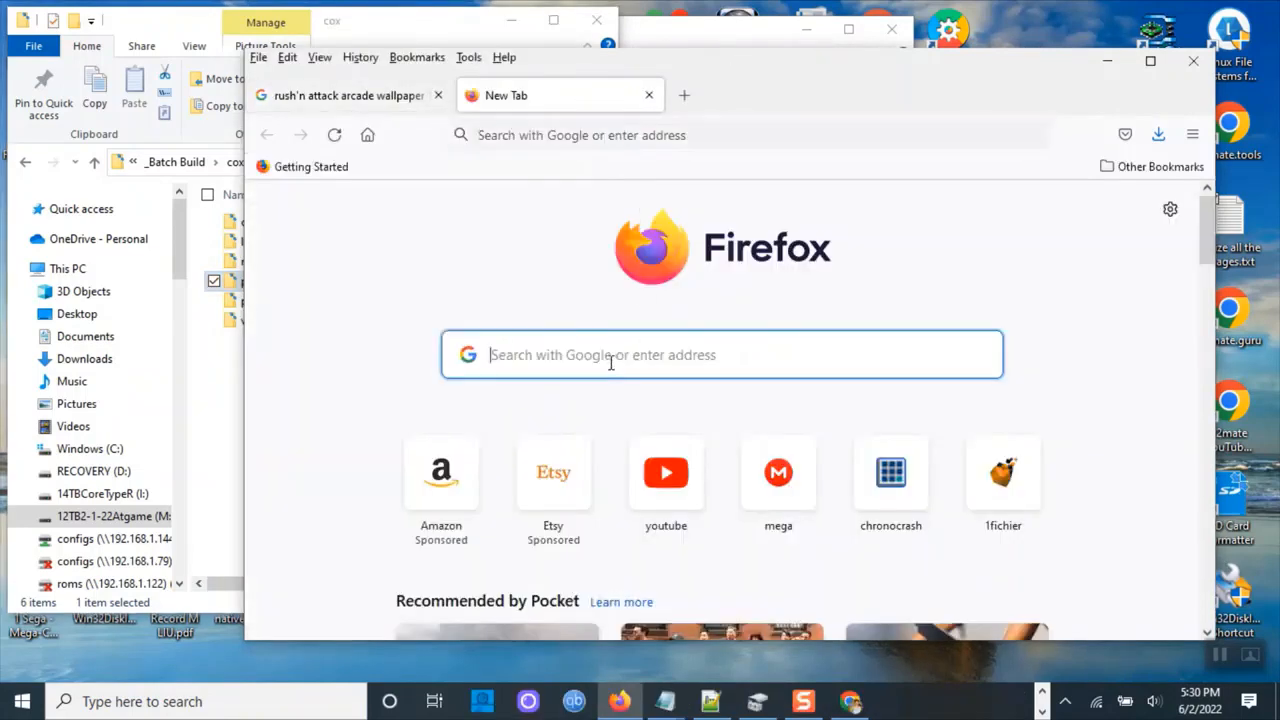
pyautogui.write('arcadr')
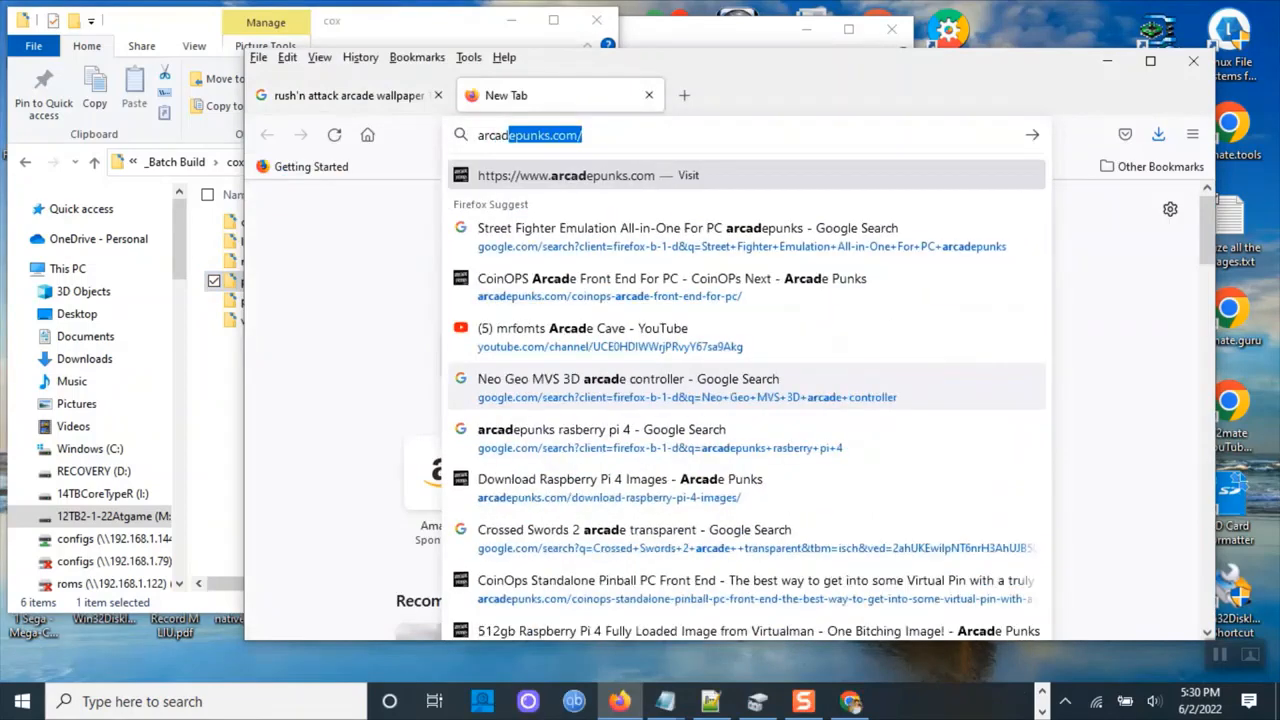
pyautogui.press('BackSpace')
pyautogui.write('e')
pyautogui.press('Delete')
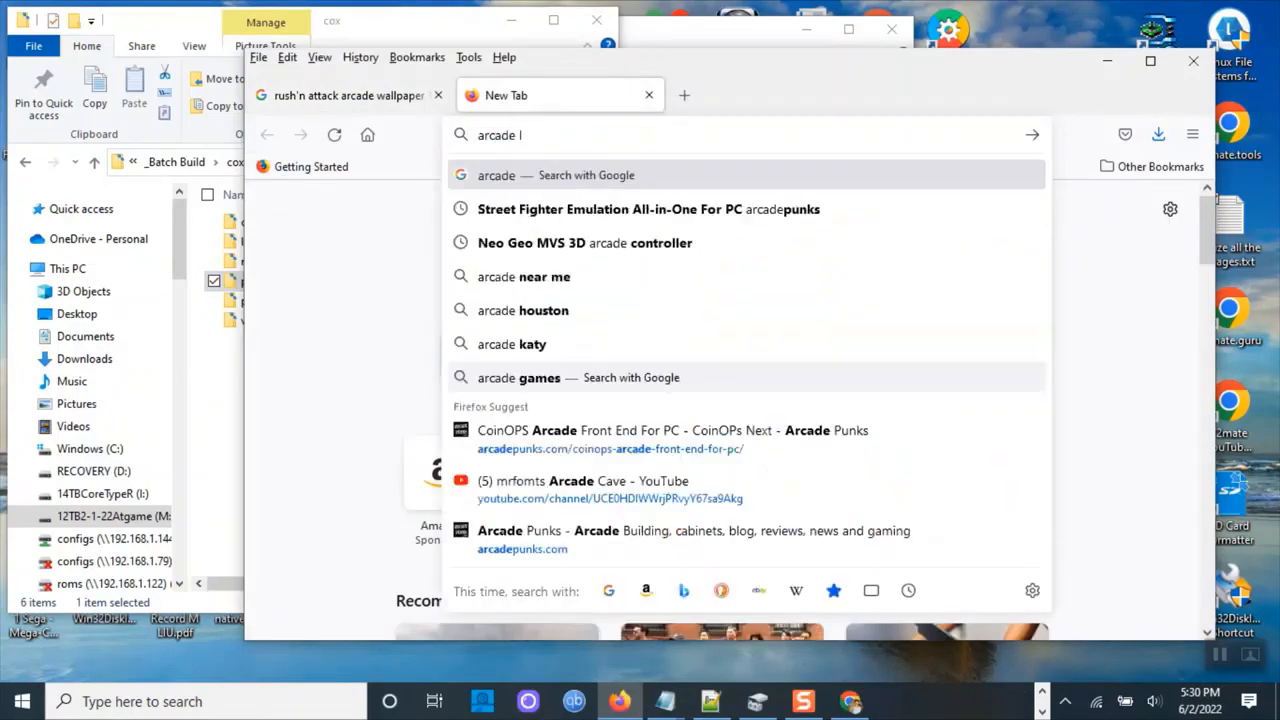
pyautogui.write('logo')
pyautogui.press('Return')
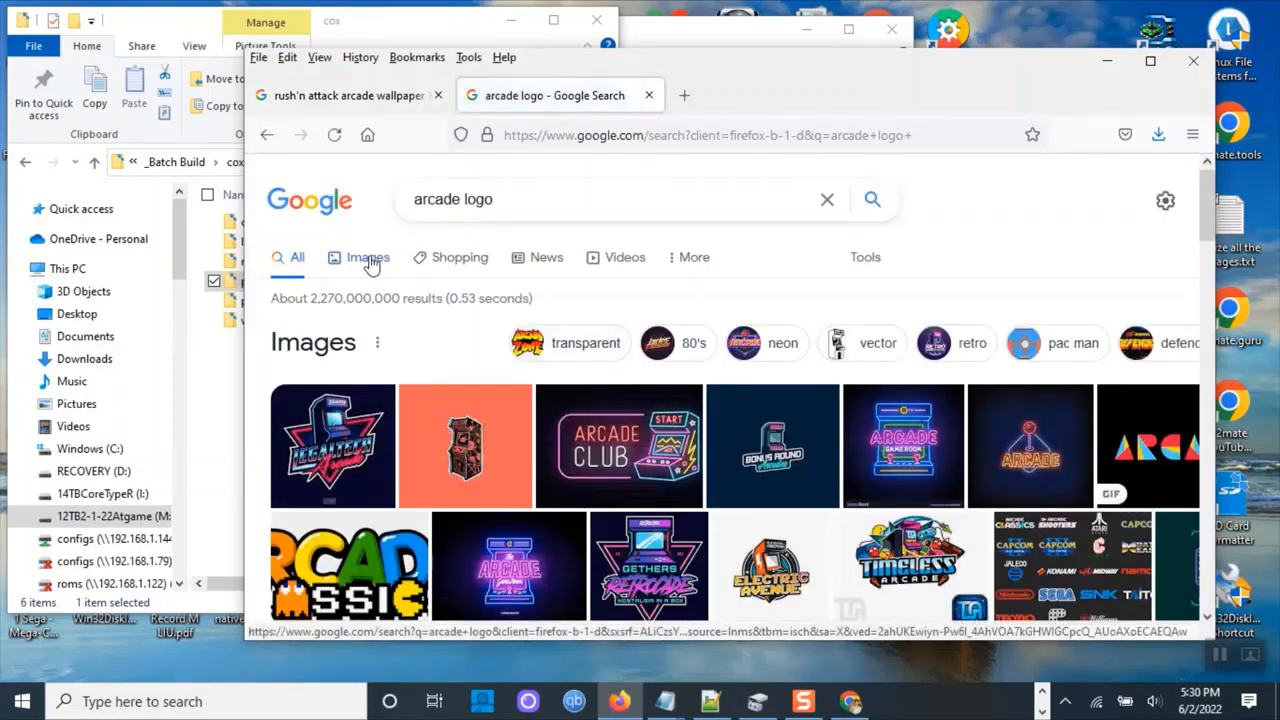
# Browse the arcade logo image results and their related images for a suitable playlist logo.
pyautogui.click(368, 258)
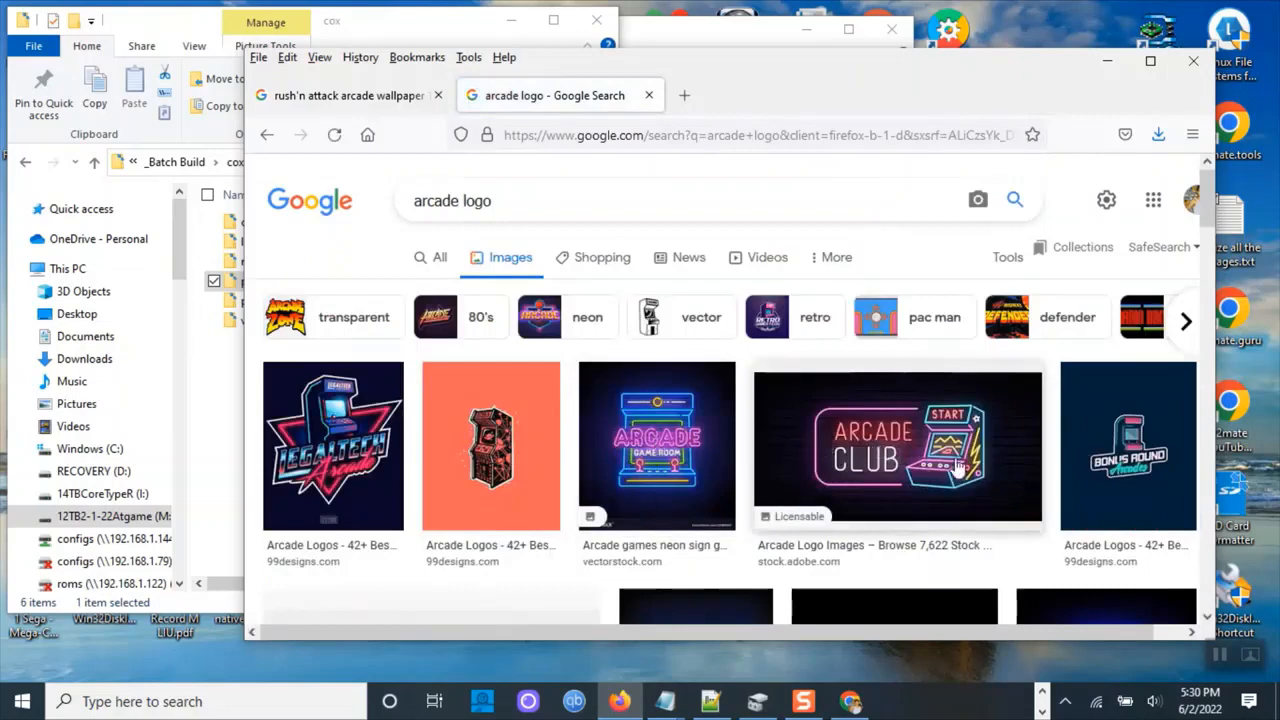
pyautogui.scroll(-3, 960, 470)
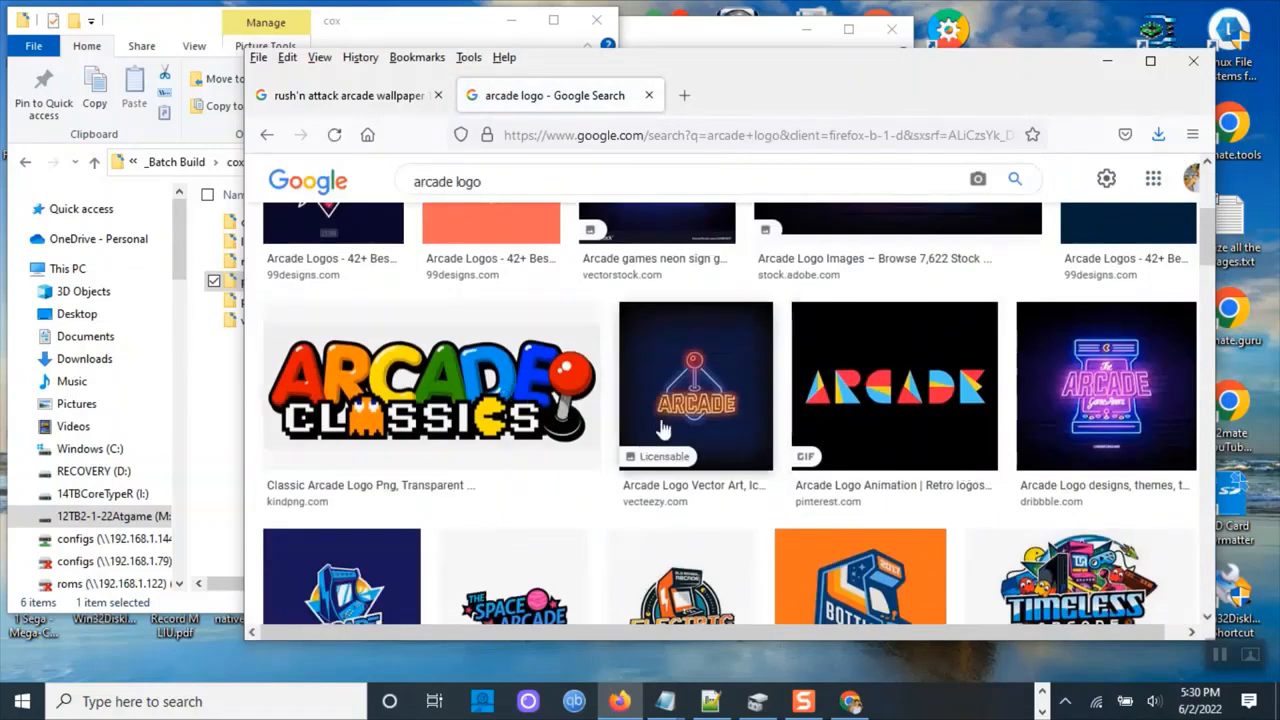
pyautogui.scroll(-2, 1033, 453)
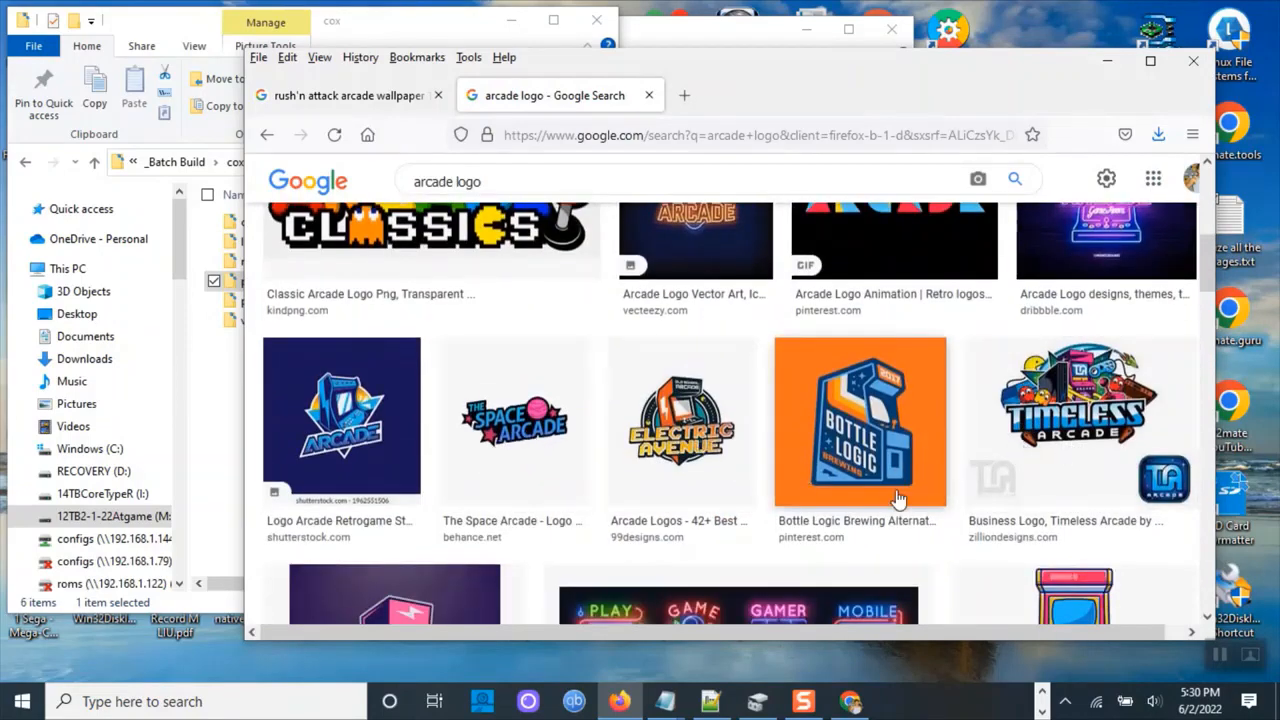
pyautogui.scroll(-1, 722, 465)
pyautogui.scroll(-2, 726, 463)
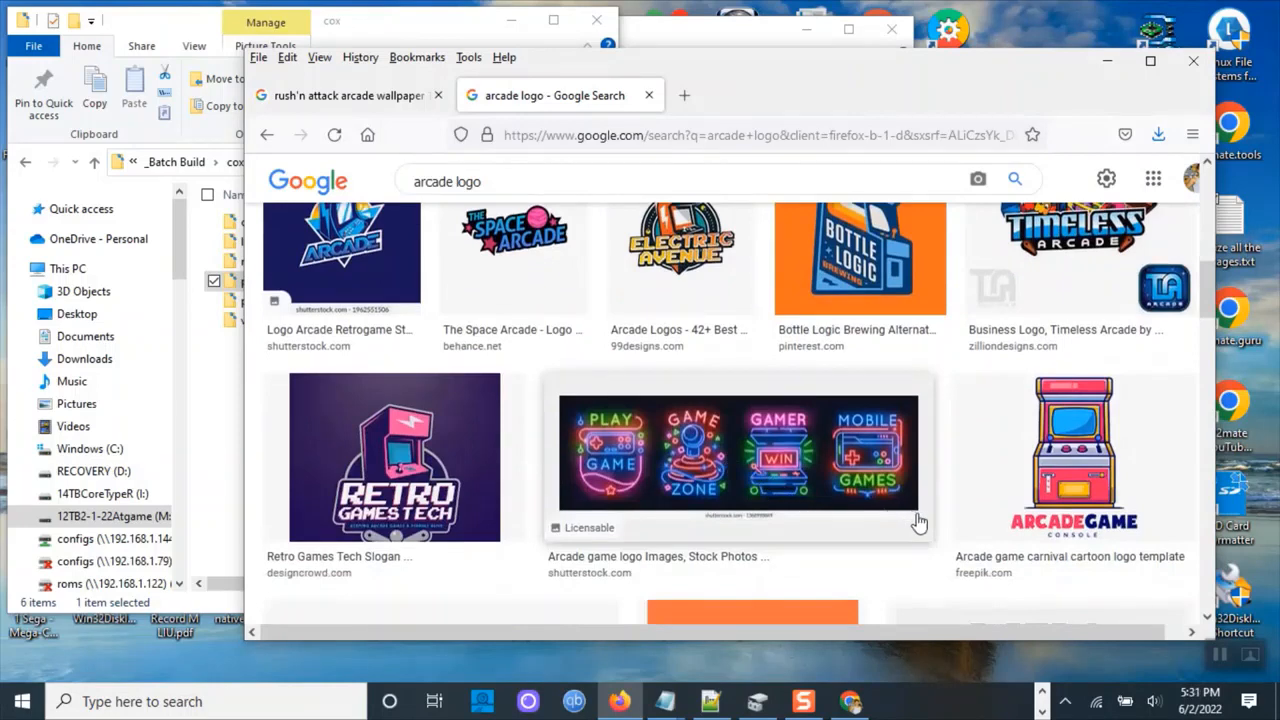
pyautogui.scroll(-2, 918, 522)
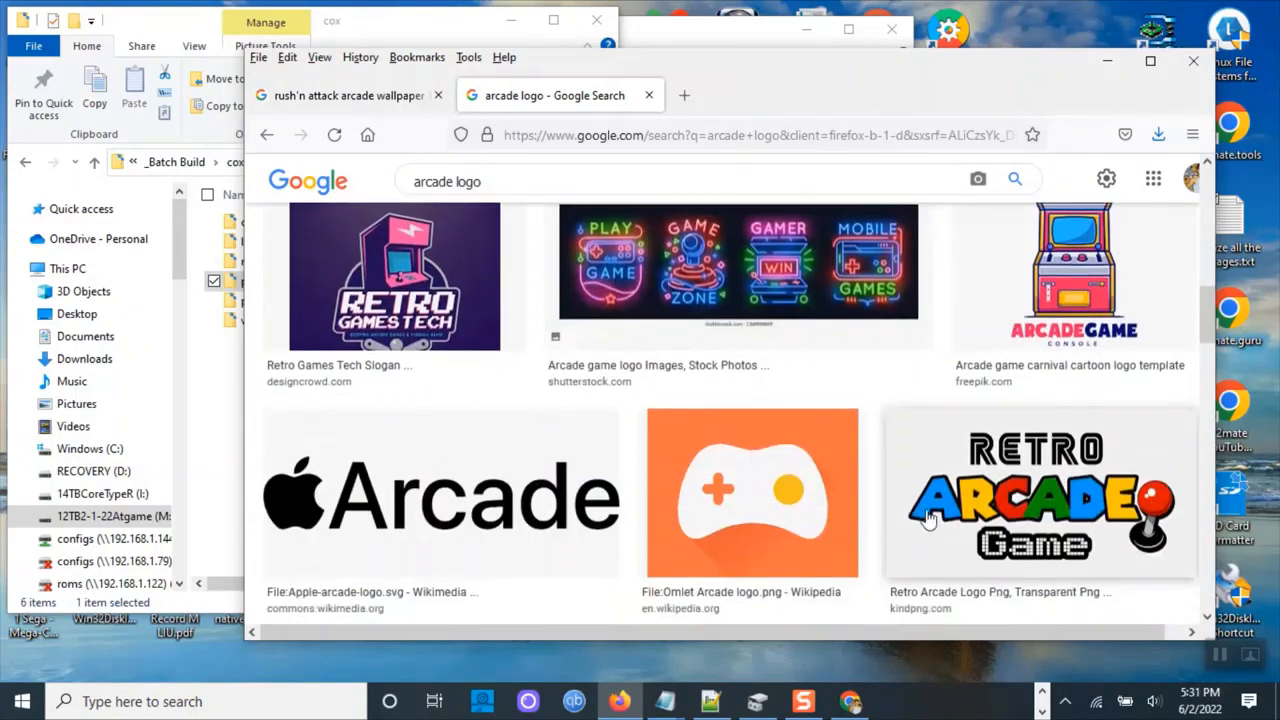
pyautogui.click(1058, 500)
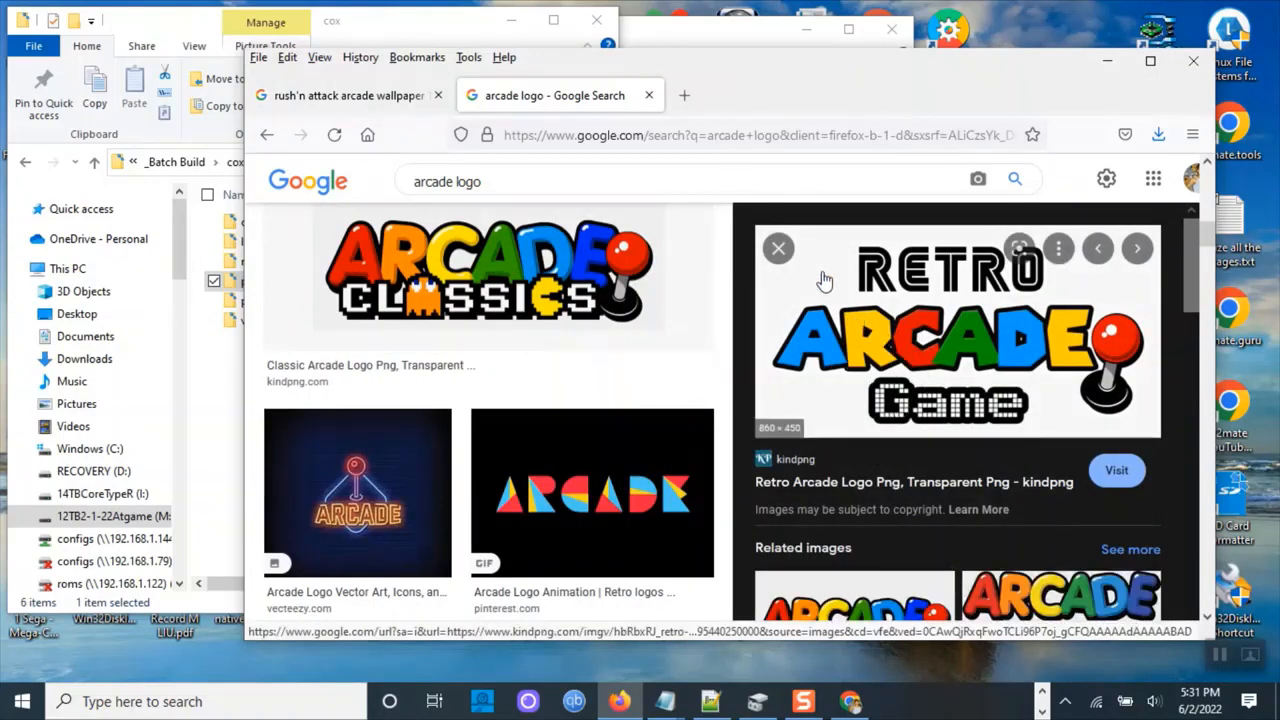
pyautogui.scroll(-3, 978, 358)
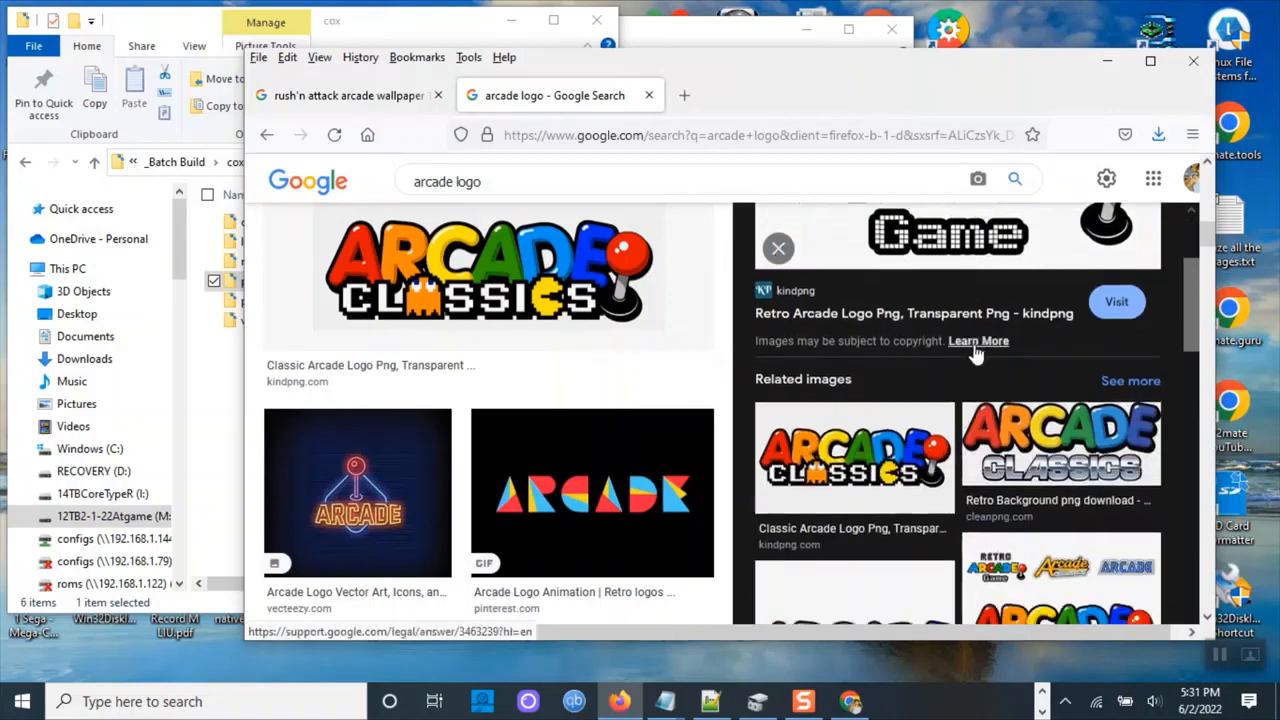
pyautogui.click(884, 432)
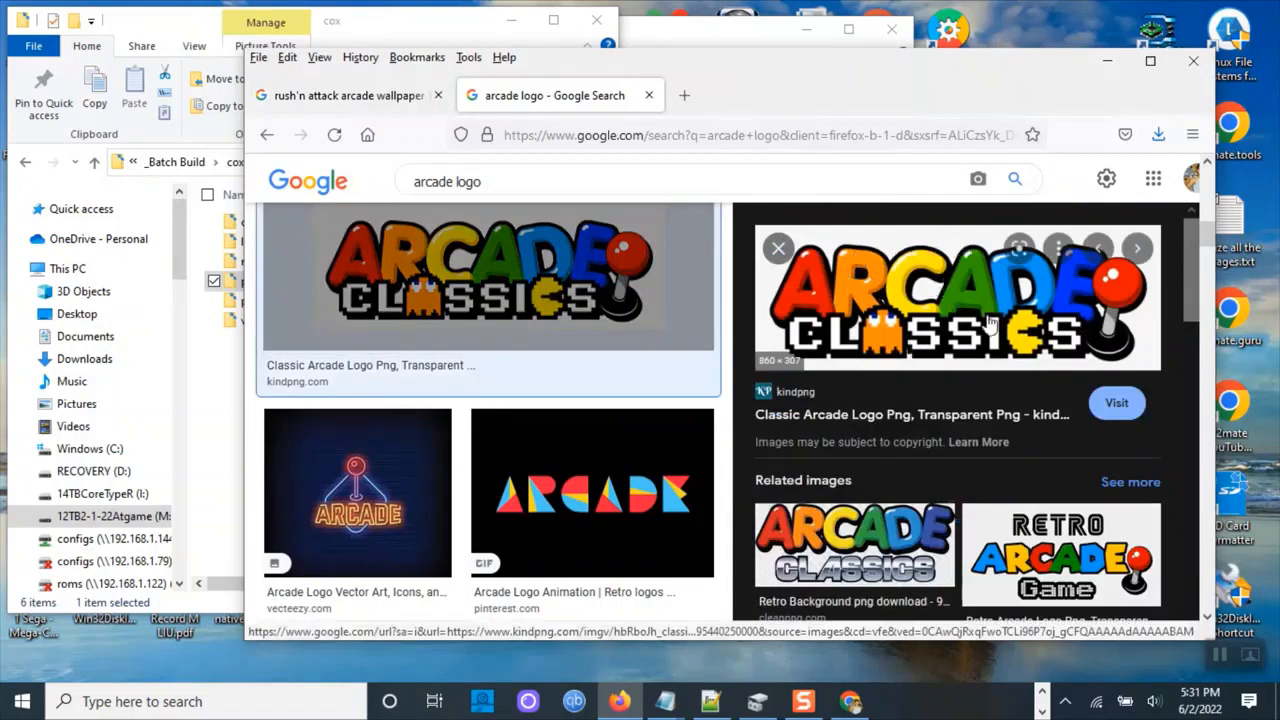
pyautogui.click(898, 571)
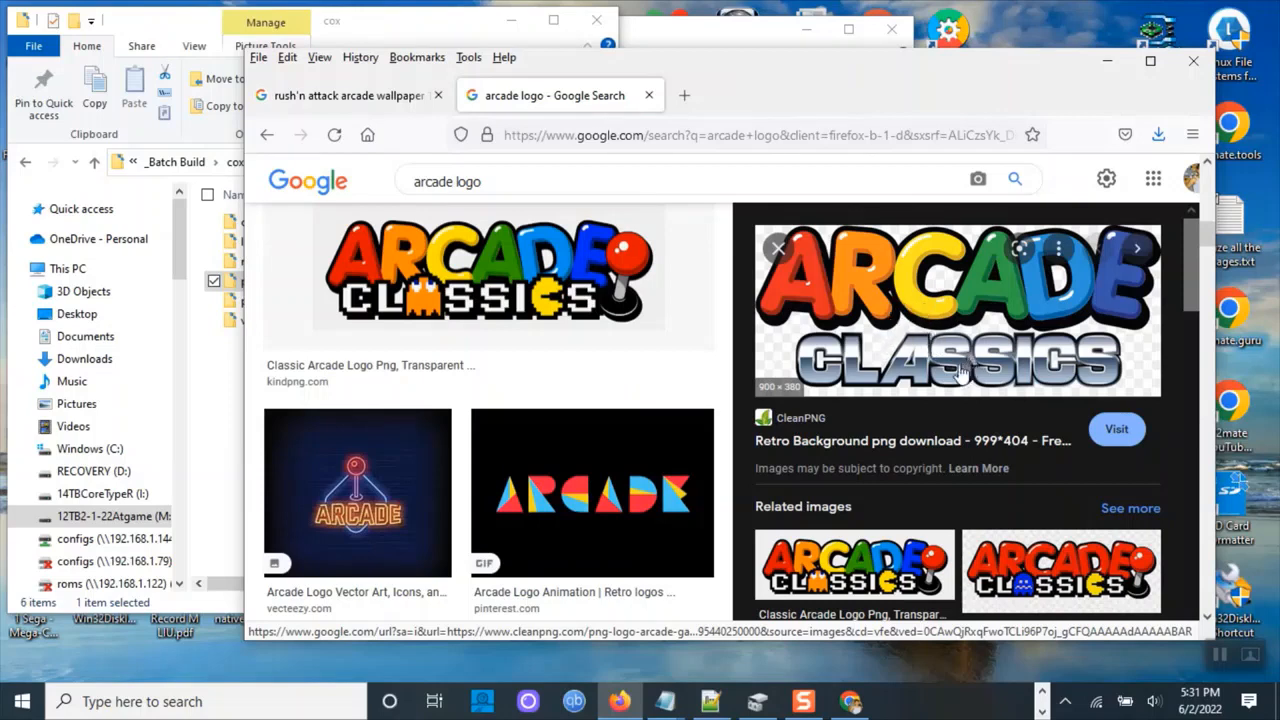
# Save the Arcade Classics image from CleanPNG into the _Batch Build\cox\playlist_art folder as My Arcade.png.
pyautogui.rightClick(886, 300)
pyautogui.click(938, 551)
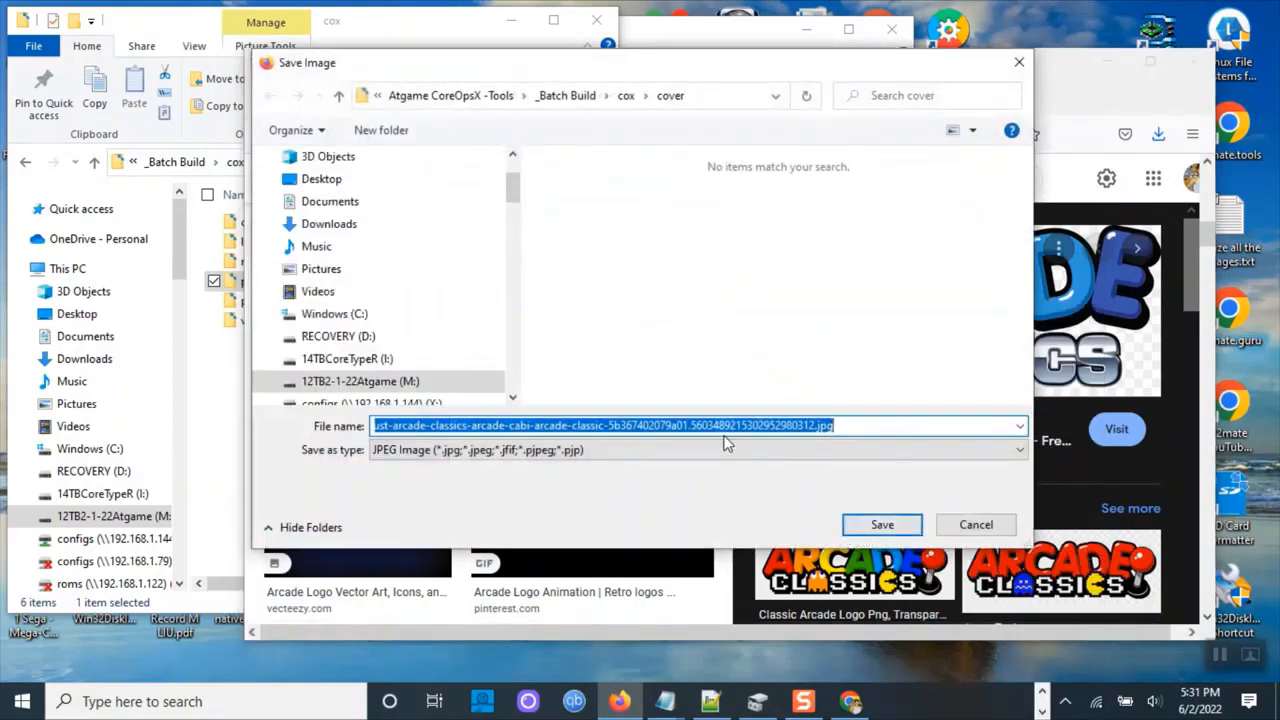
pyautogui.click(626, 95)
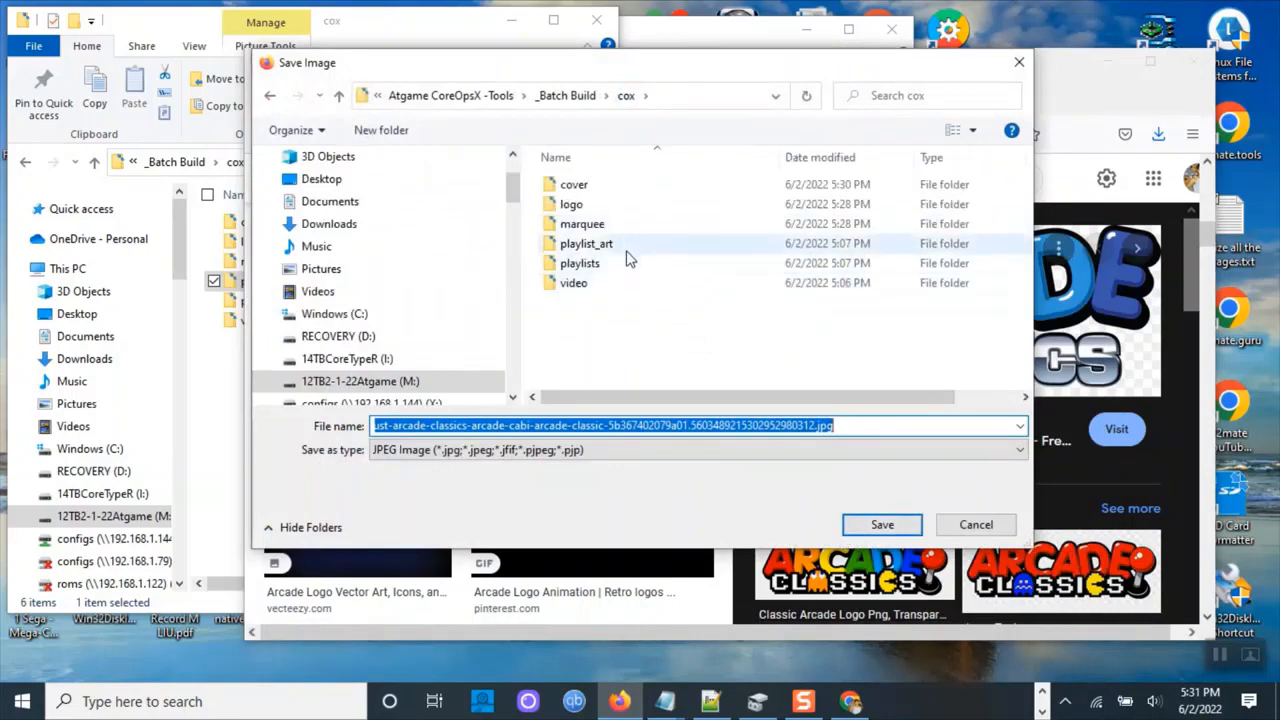
pyautogui.doubleClick(625, 243)
pyautogui.click(696, 424)
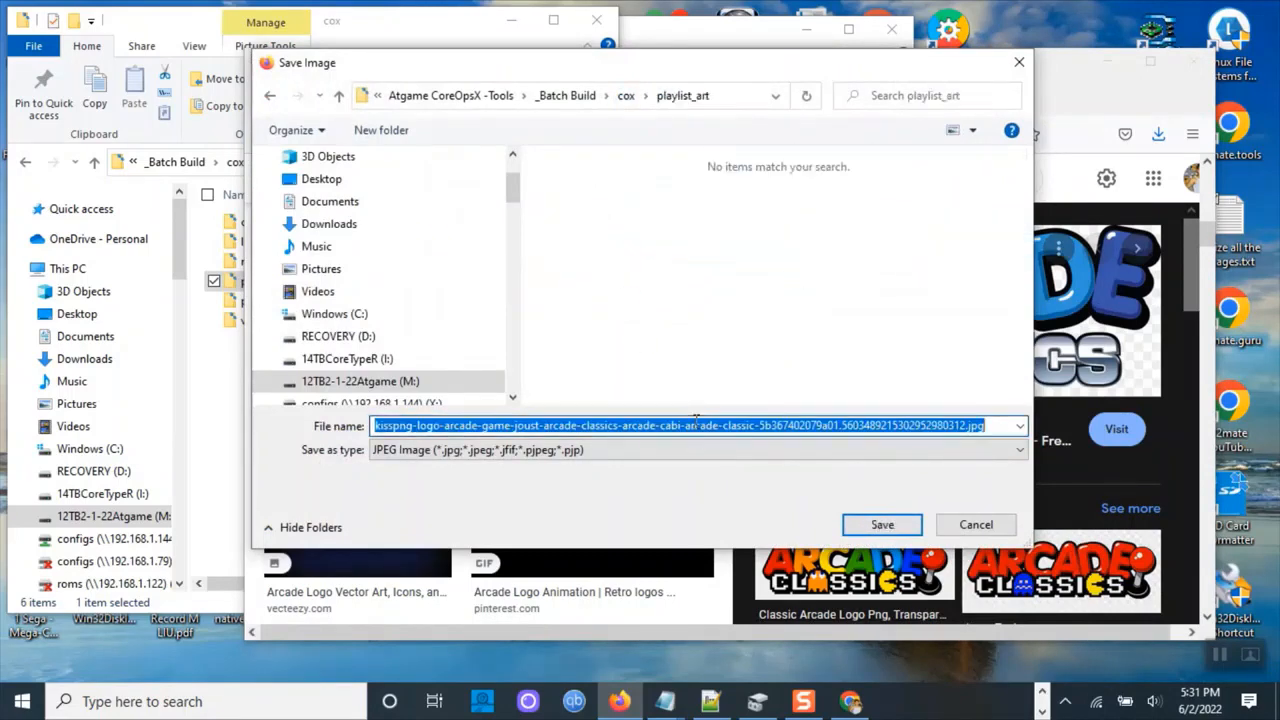
pyautogui.write('My Arcade.p')
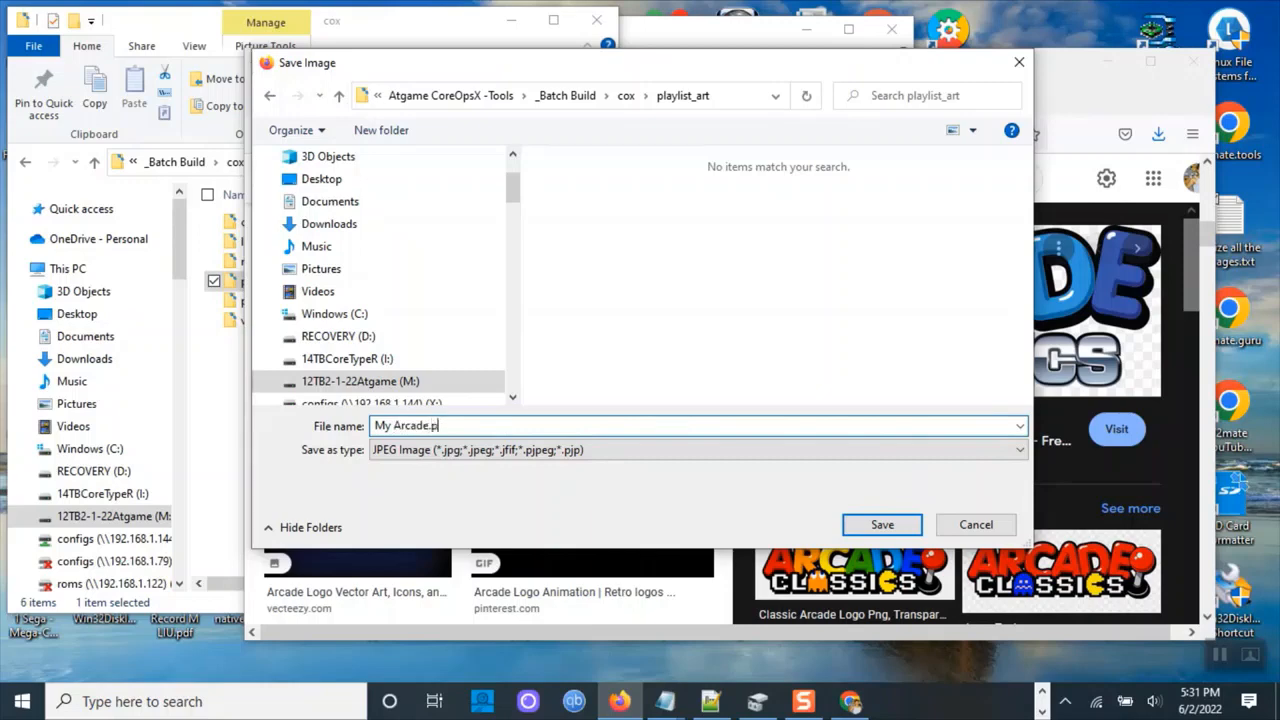
pyautogui.write('ng')
pyautogui.moveTo(428, 425); pyautogui.dragTo(365, 424)
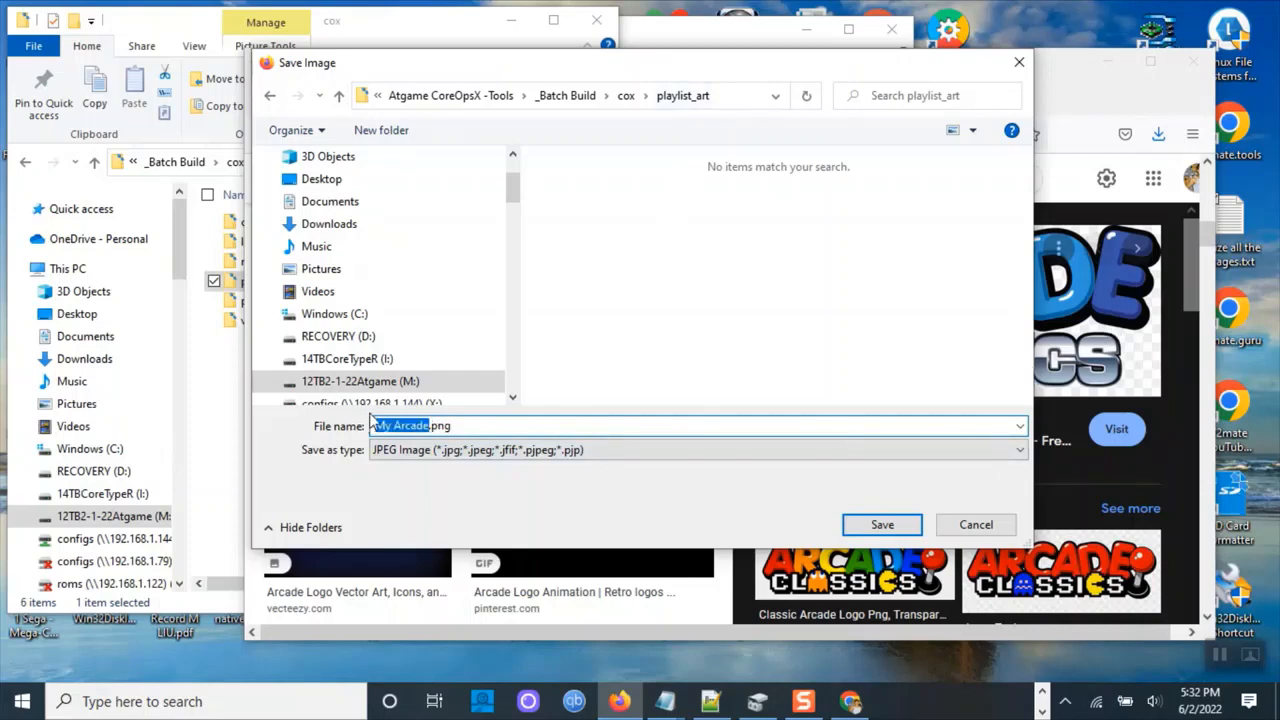
pyautogui.click(850, 524)
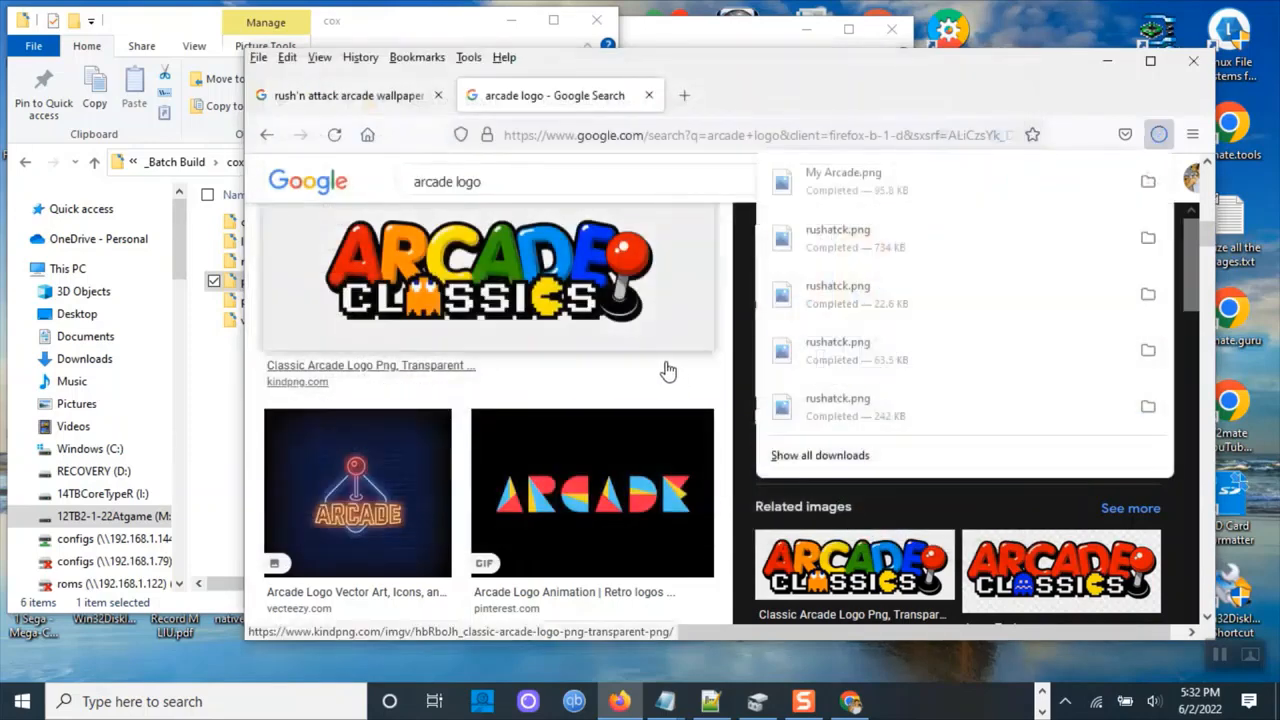
# Open the cox\playlists folder and rename Arcade.txt to My Arcade.txt.
pyautogui.click(220, 366)
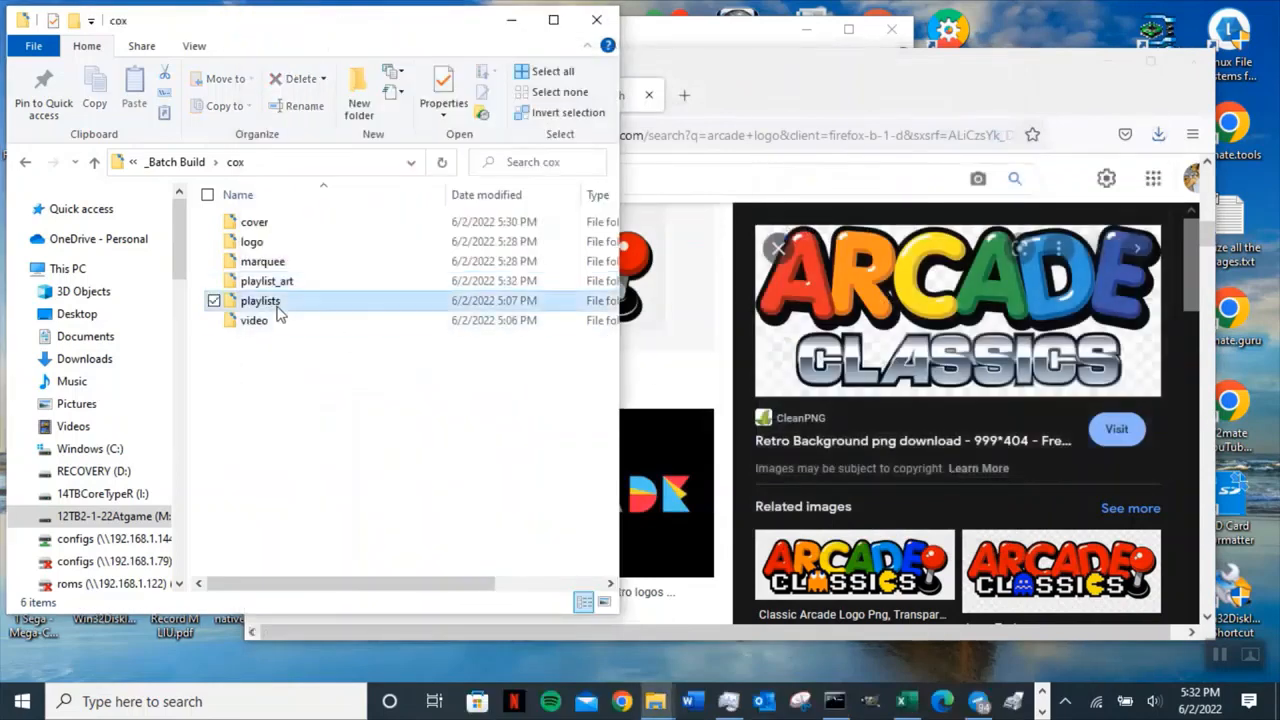
pyautogui.doubleClick(275, 301)
pyautogui.click(249, 224)
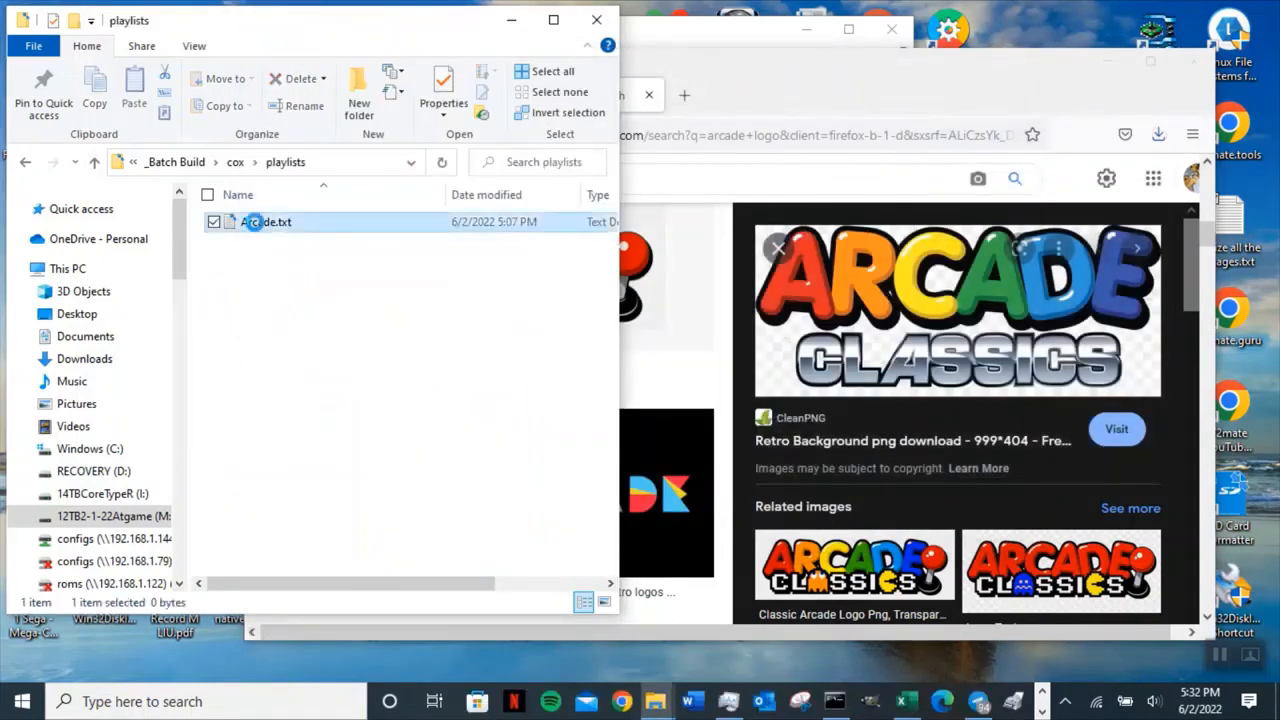
pyautogui.press('F2')
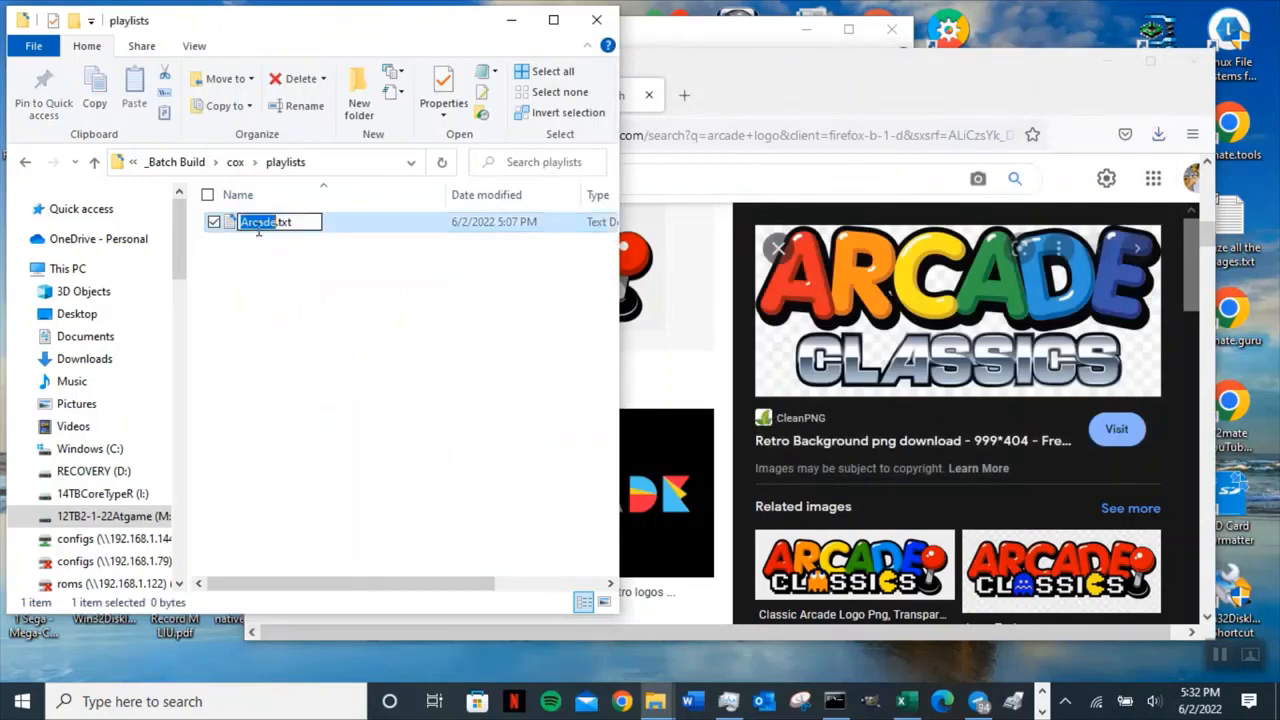
pyautogui.press('Home')
pyautogui.write('My')
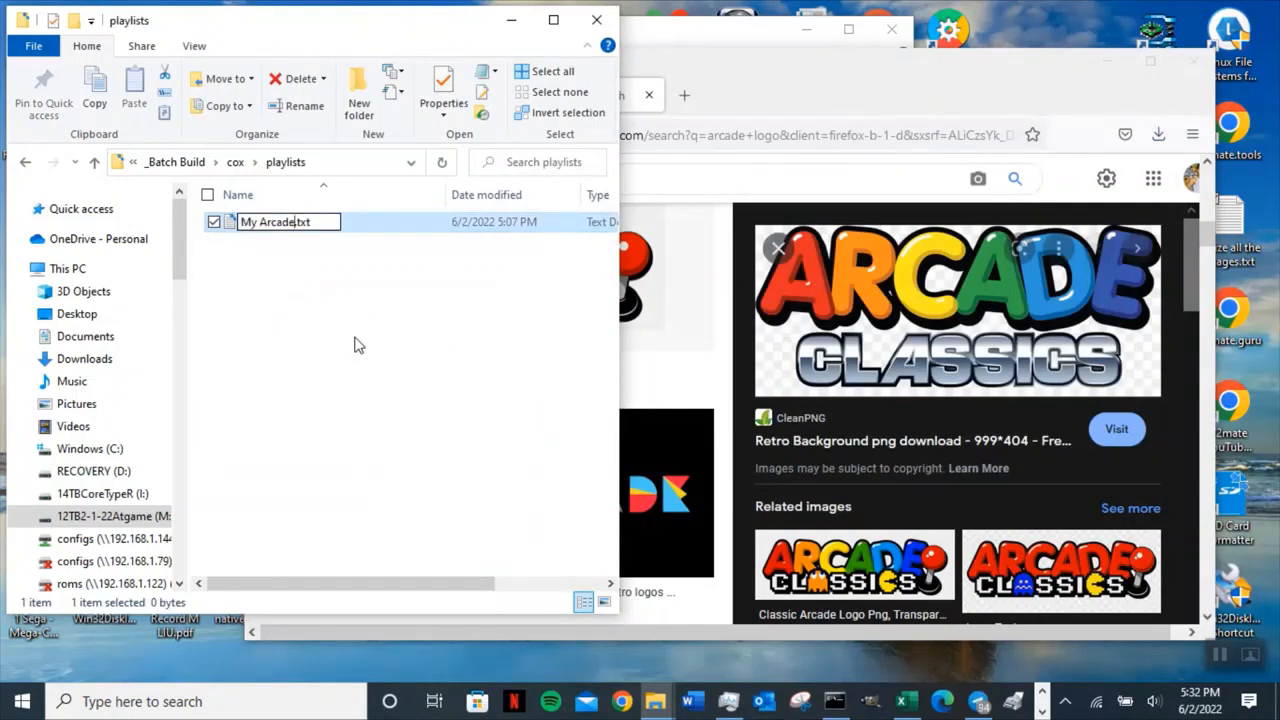
pyautogui.click(354, 345)
# Open My Arcade.txt and paste the title Rush'n Attack copied from the game list note.
pyautogui.click(297, 222)
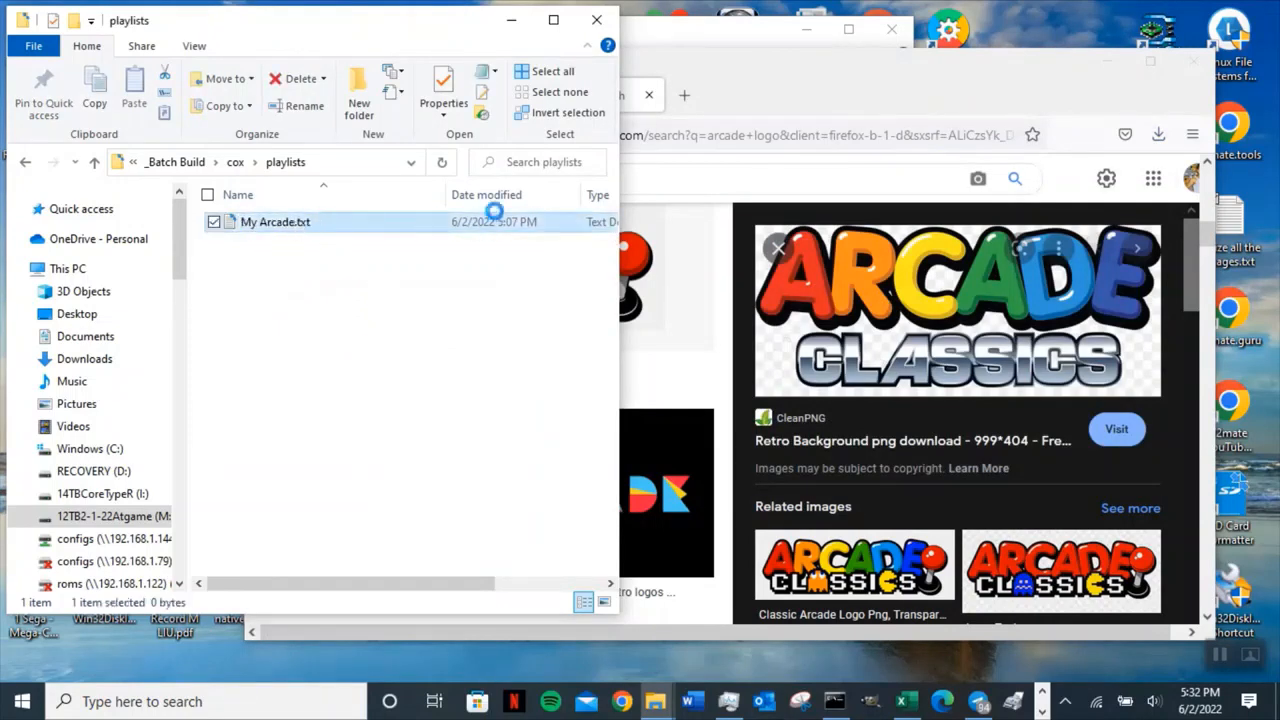
pyautogui.moveTo(329, 29); pyautogui.dragTo(610, 69)
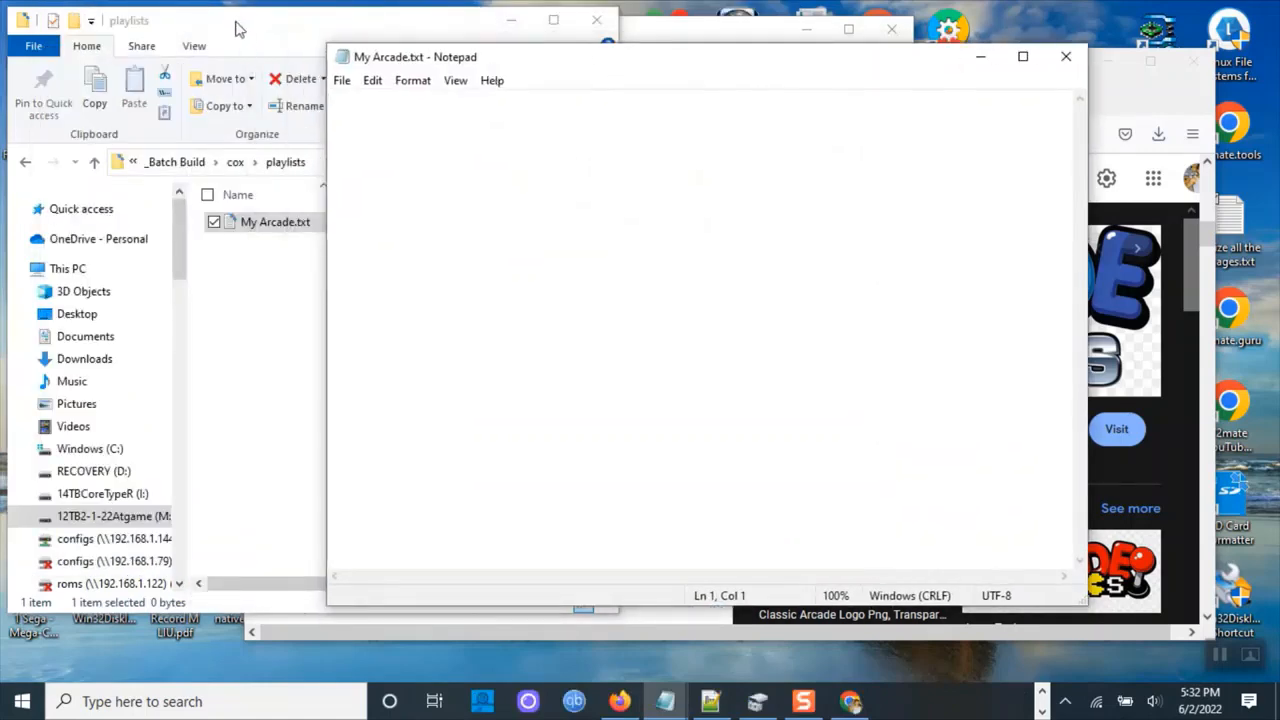
pyautogui.moveTo(237, 29); pyautogui.dragTo(686, 184)
pyautogui.click(151, 100)
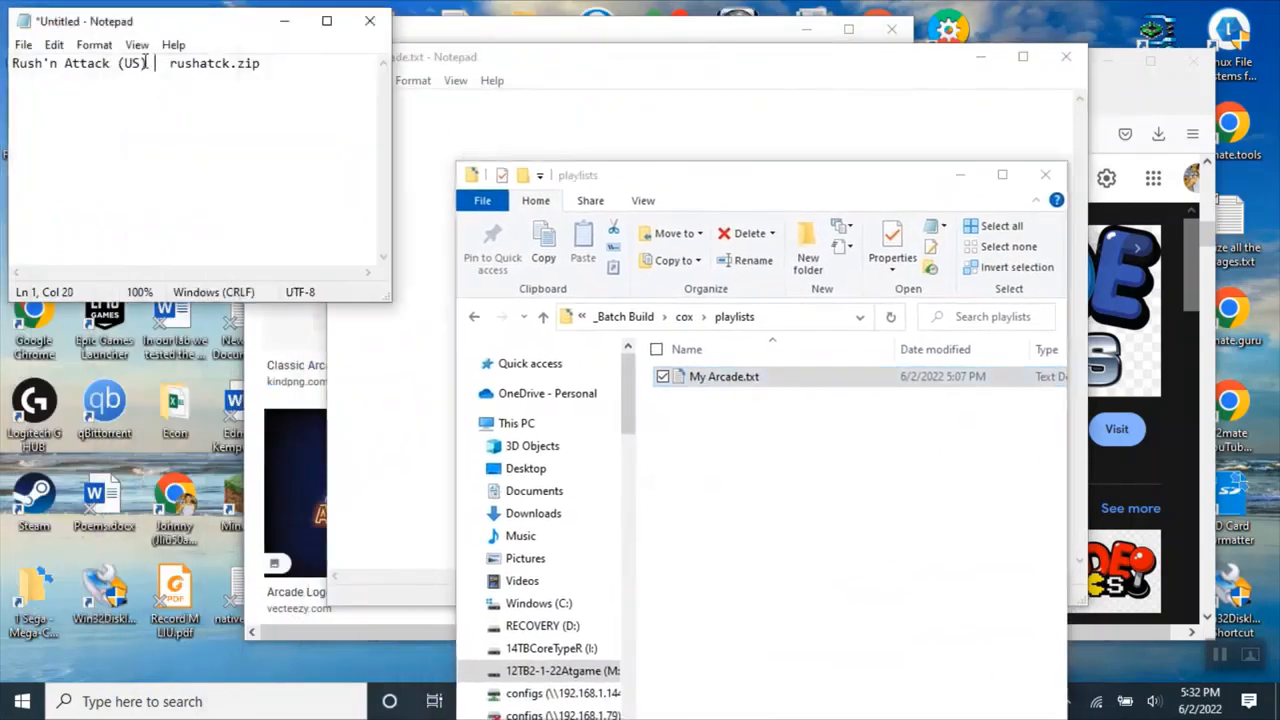
pyautogui.hotkey('shift', 'Home')
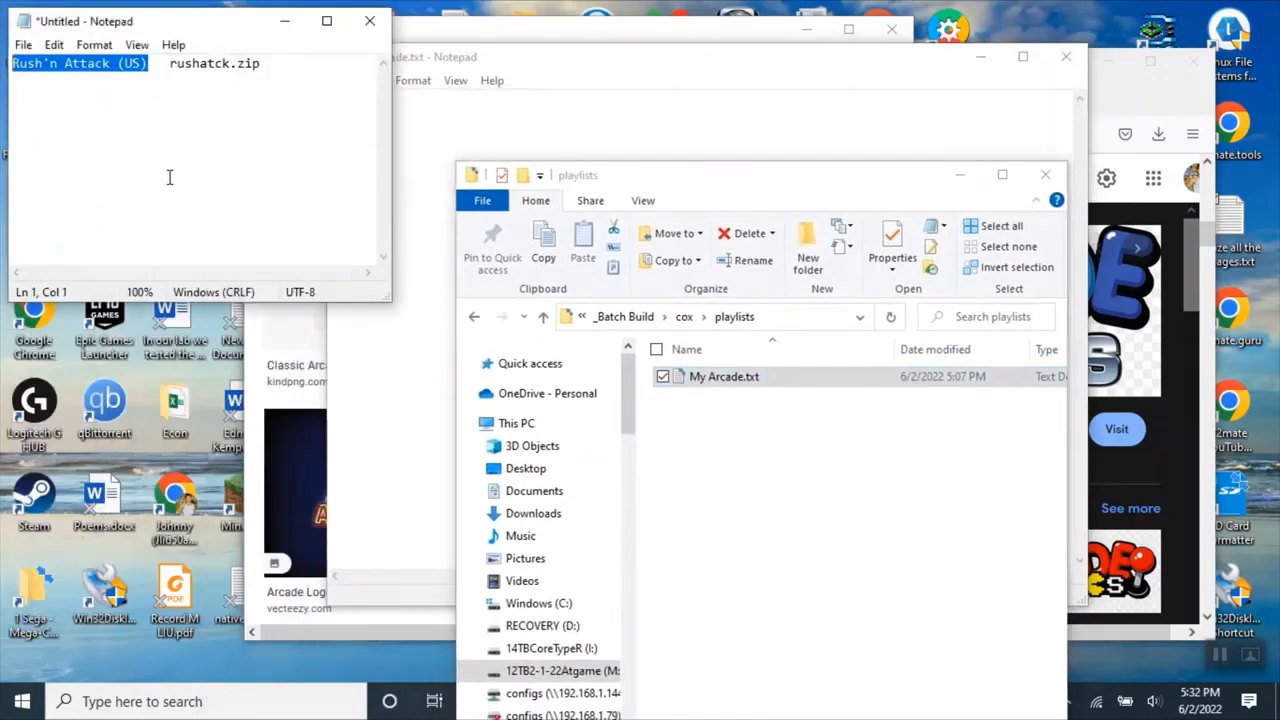
pyautogui.moveTo(262, 63); pyautogui.dragTo(13, 63)
pyautogui.hotkey('ctrl', 'c')
pyautogui.click(574, 133)
pyautogui.hotkey('ctrl', 'v')
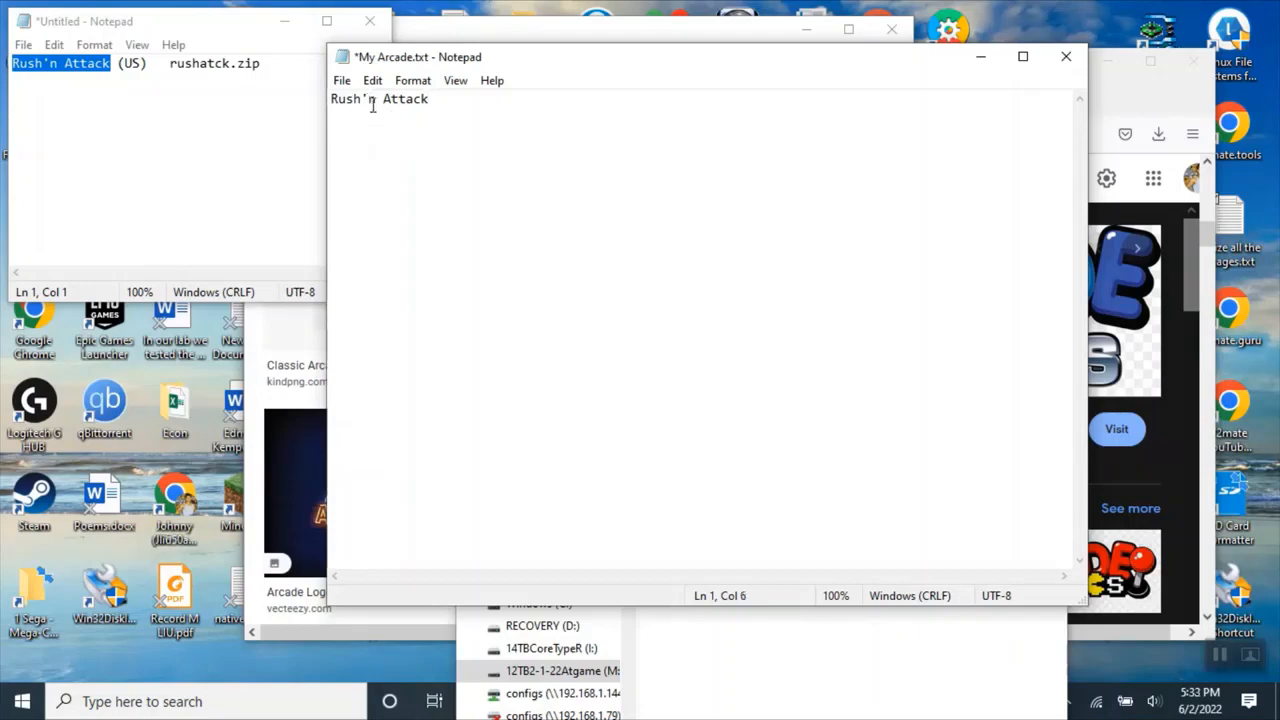
# Change the title in My Arcade.txt to Rush and Attack, then save and close the file.
pyautogui.moveTo(377, 105); pyautogui.dragTo(363, 105)
pyautogui.write('and')
pyautogui.click(400, 150)
pyautogui.click(469, 120)
pyautogui.press('Return')
pyautogui.click(341, 80)
pyautogui.click(365, 164)
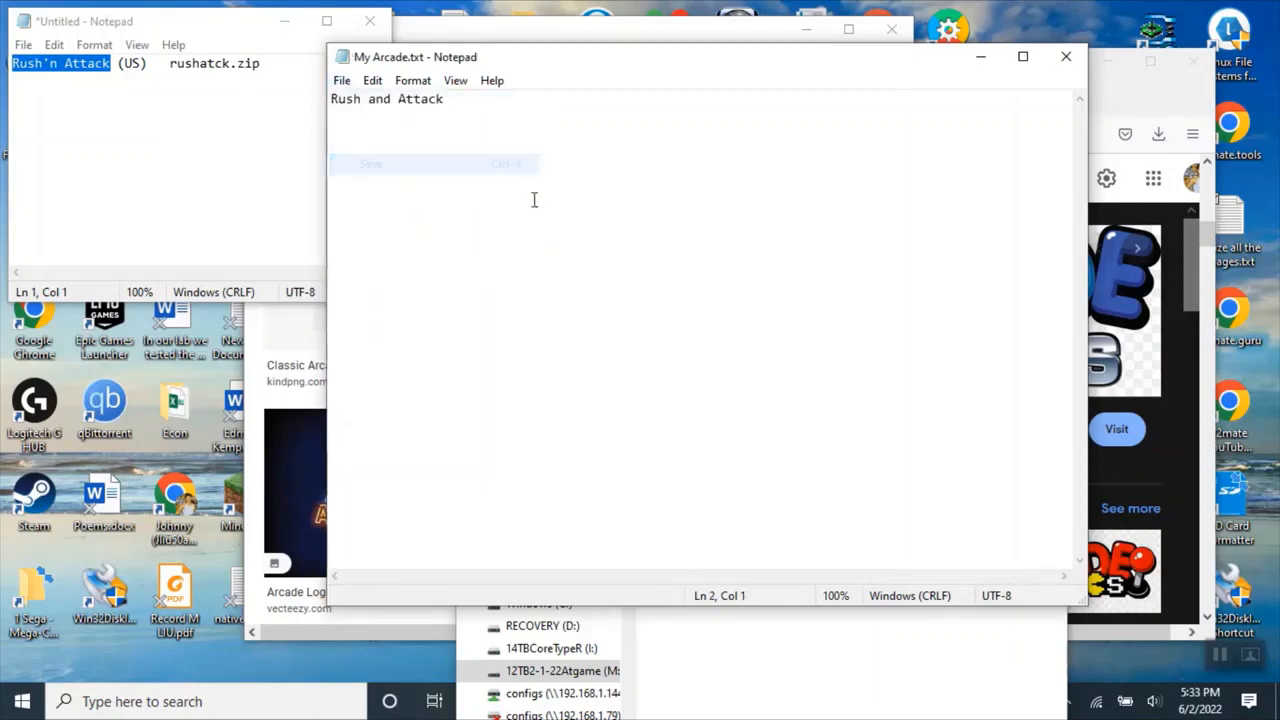
pyautogui.click(1065, 62)
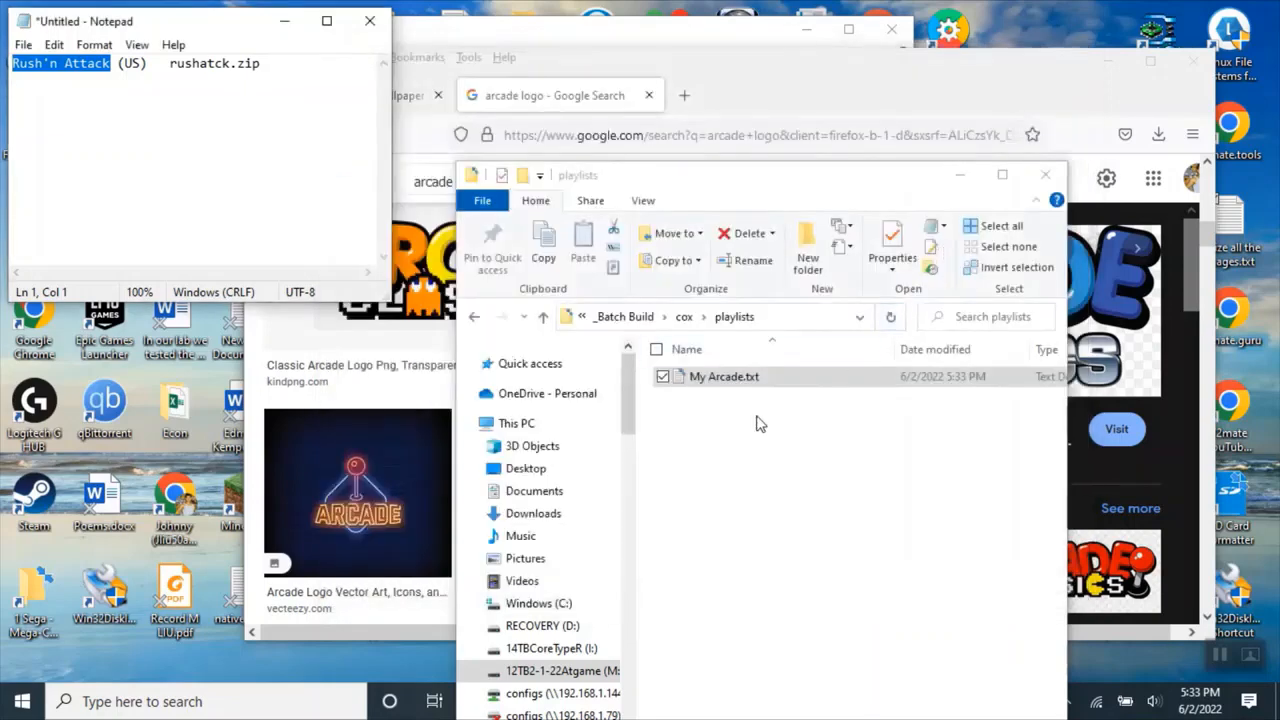
# Open the cox\video folder and copy the ROM name rushatck from the game list note.
pyautogui.click(544, 316)
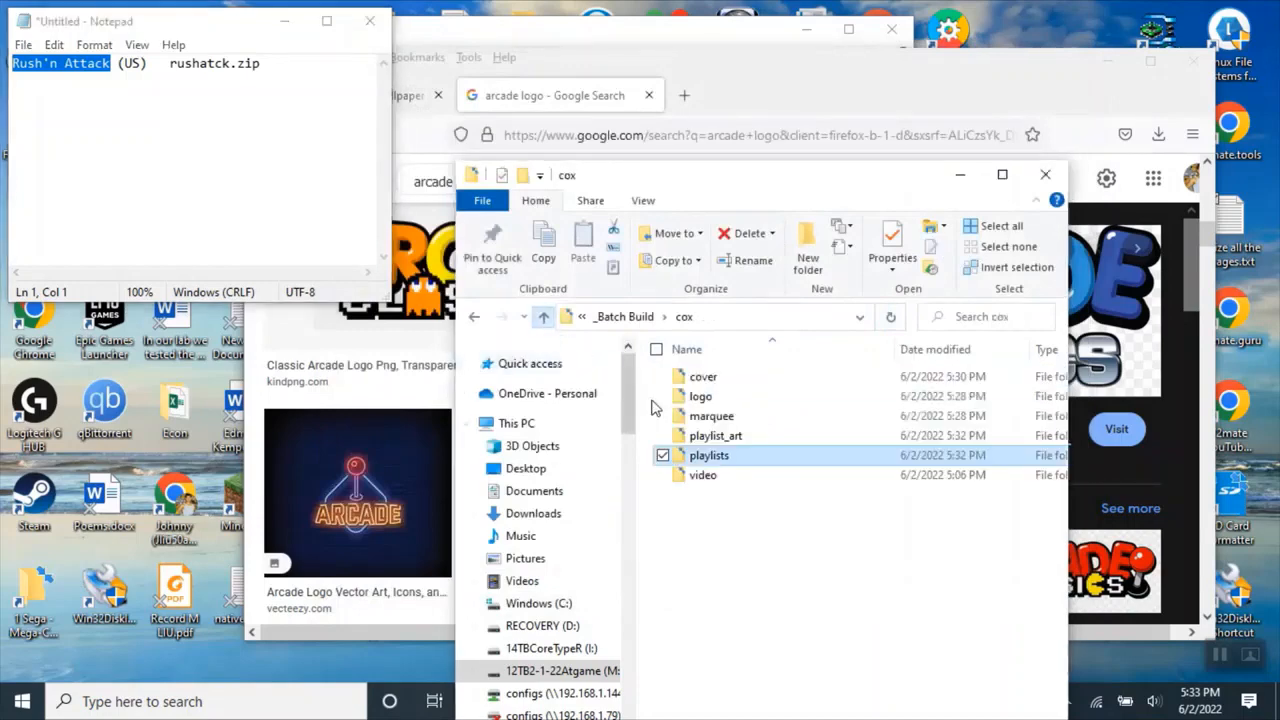
pyautogui.doubleClick(757, 480)
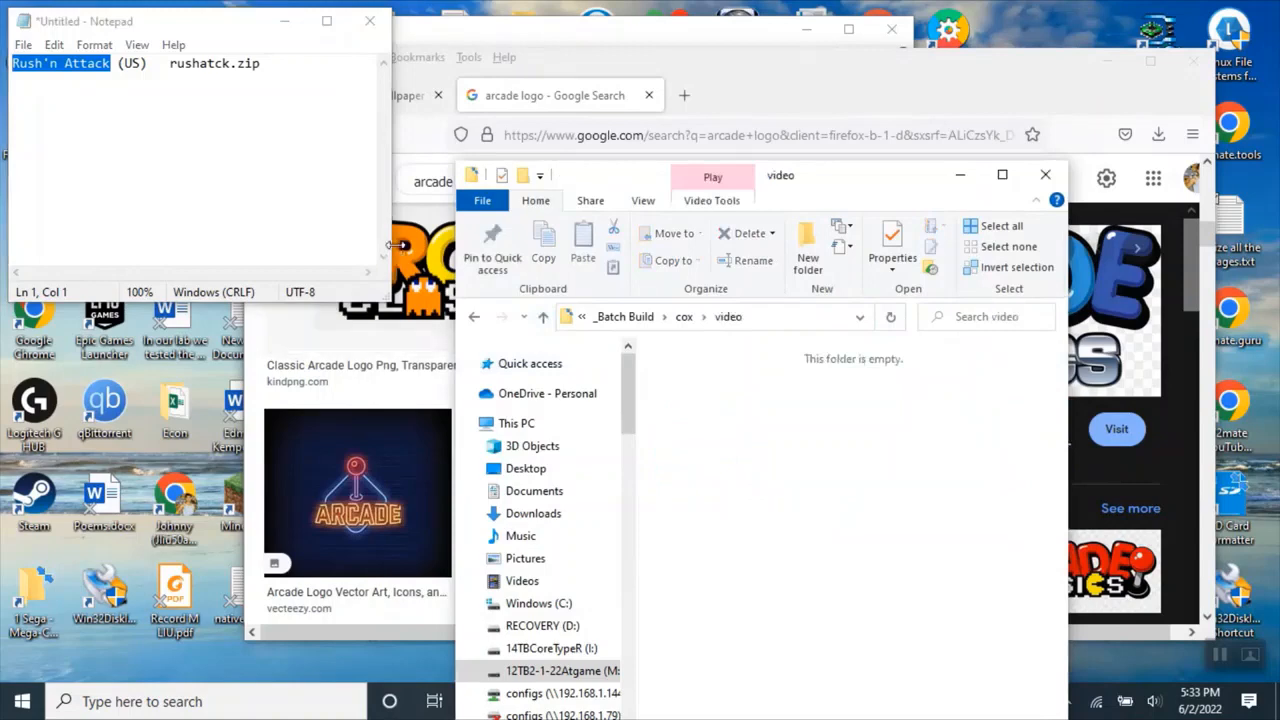
pyautogui.moveTo(230, 64); pyautogui.dragTo(167, 62)
pyautogui.rightClick(160, 66)
pyautogui.click(320, 148)
pyautogui.rightClick(167, 63)
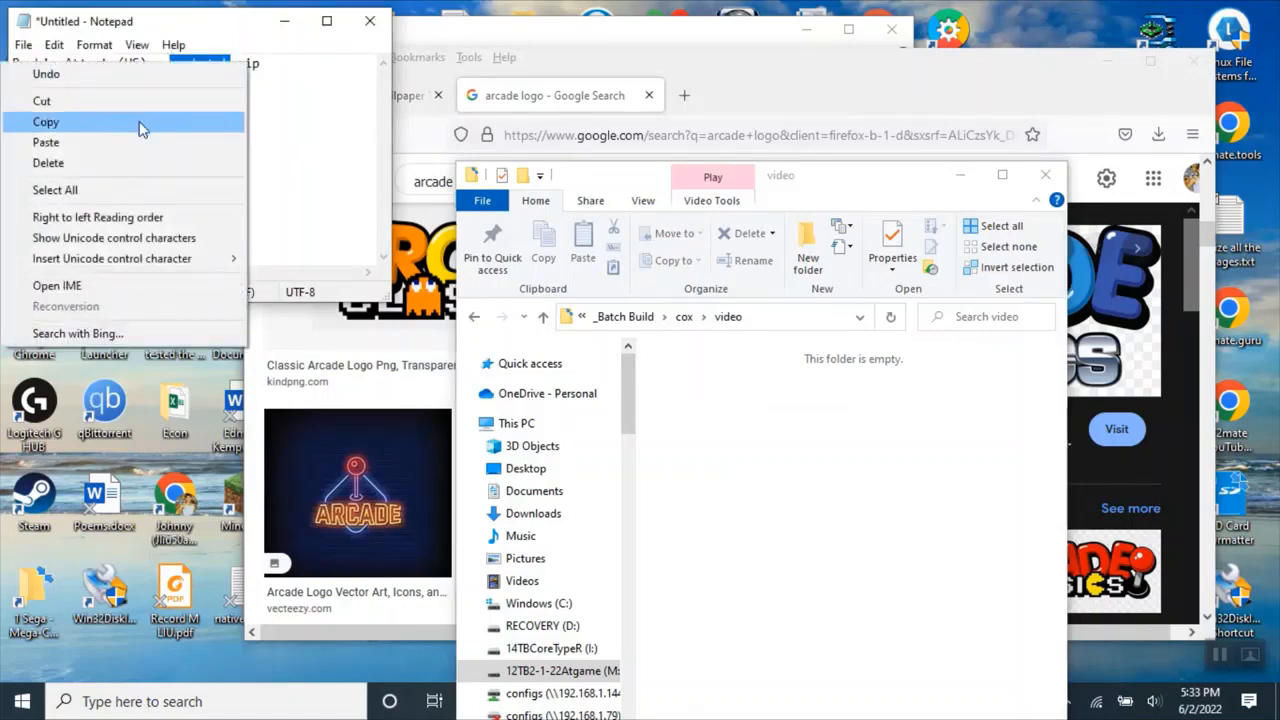
pyautogui.click(143, 125)
pyautogui.click(745, 140)
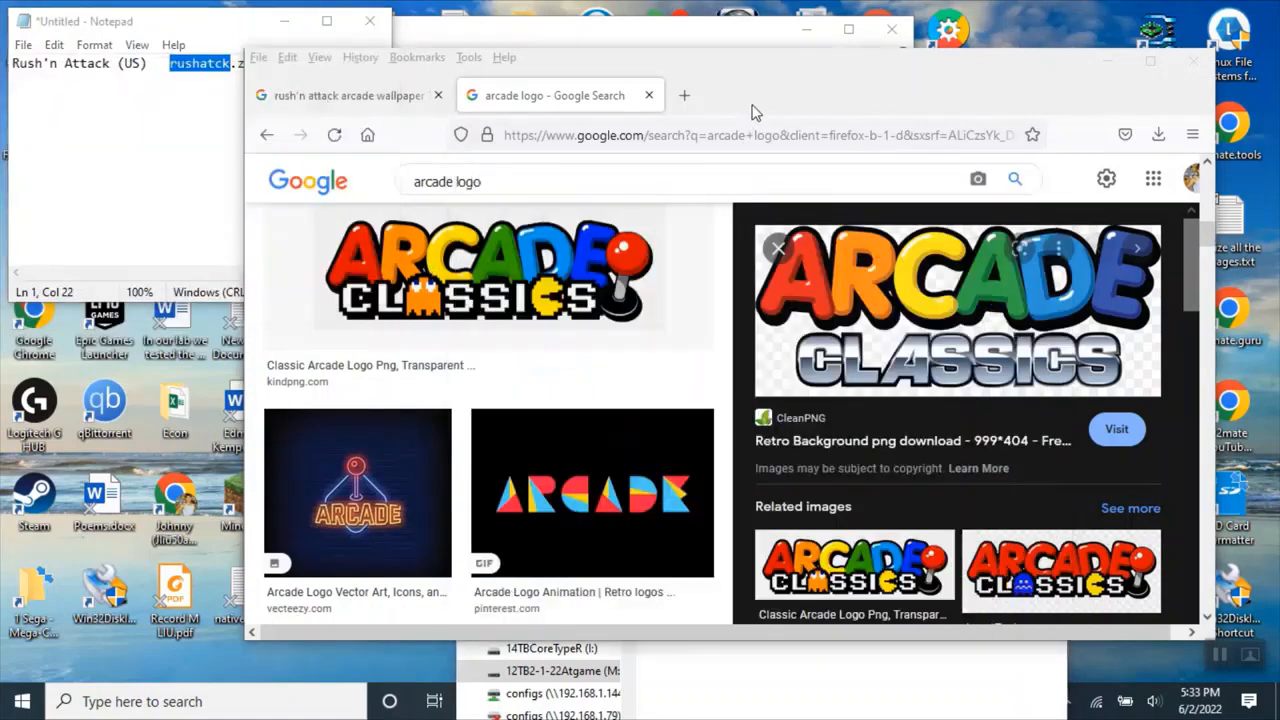
# Open YouTube in a new tab and search for Rush'n Attack arcade intro video 1080p using the title copied from the note.
pyautogui.hotkey('ctrl', 't')
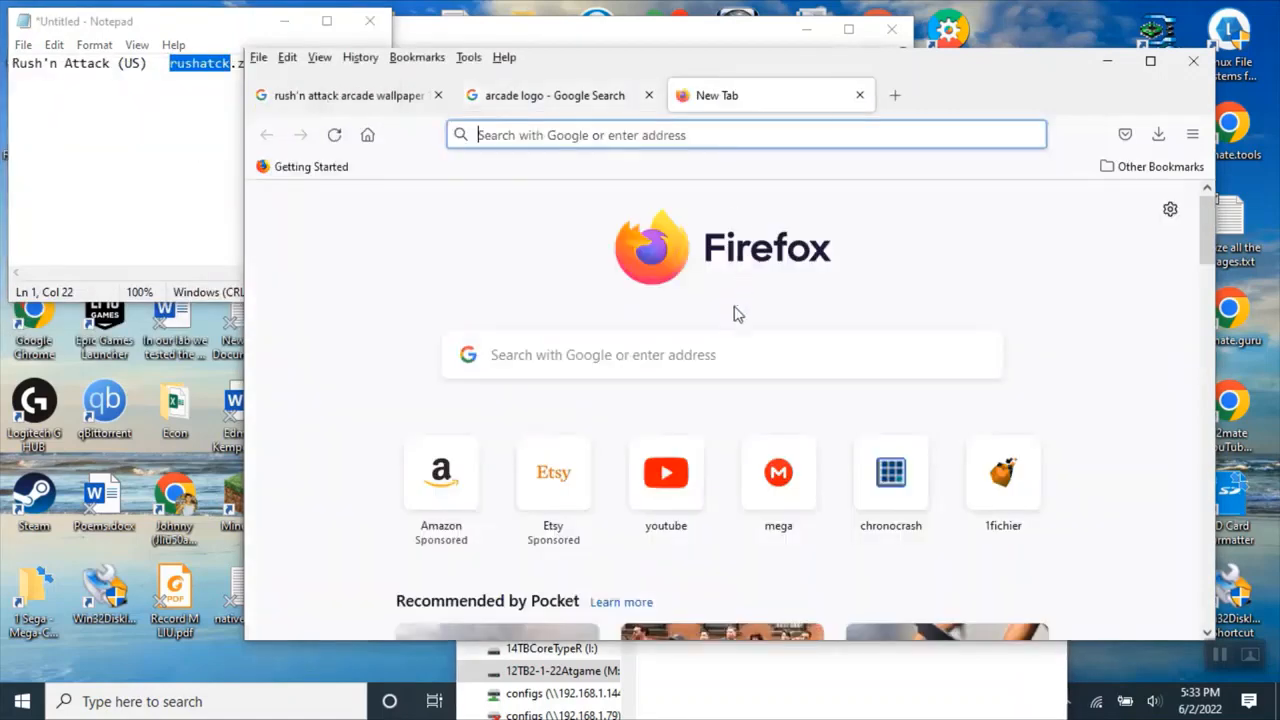
pyautogui.click(642, 440)
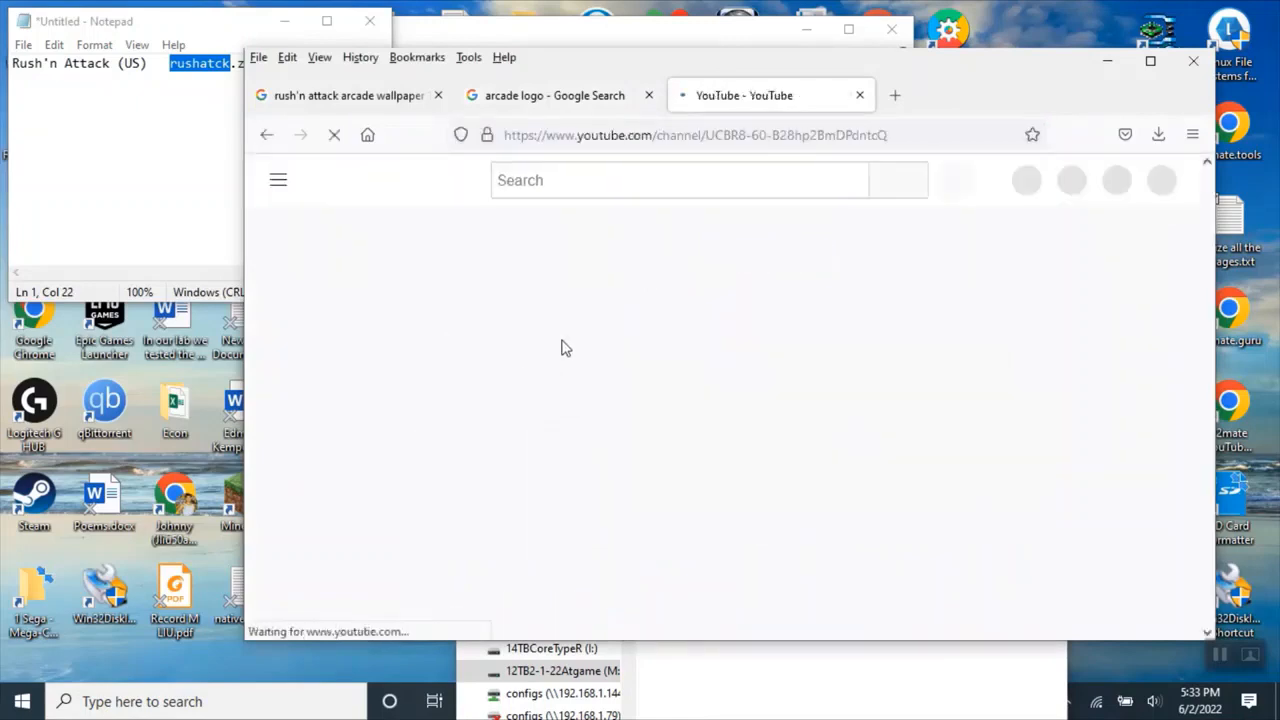
pyautogui.scroll(-5, 620, 425)
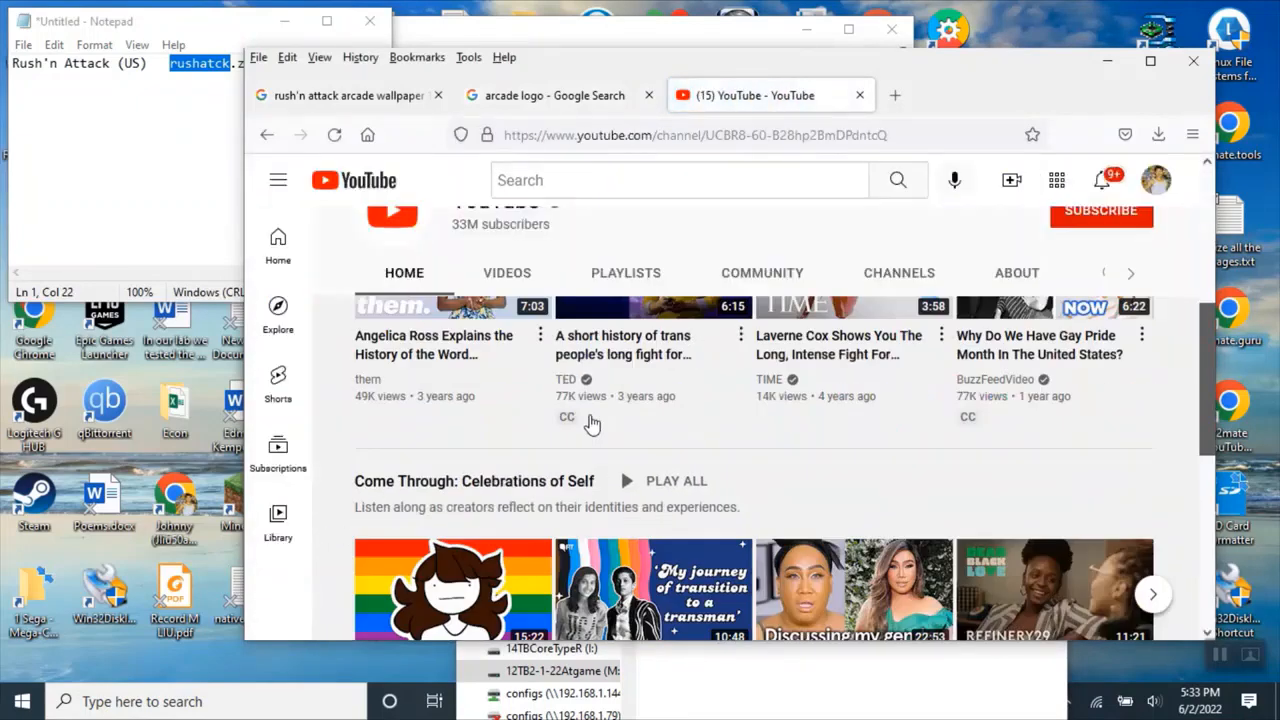
pyautogui.scroll(5, 605, 378)
pyautogui.click(530, 178)
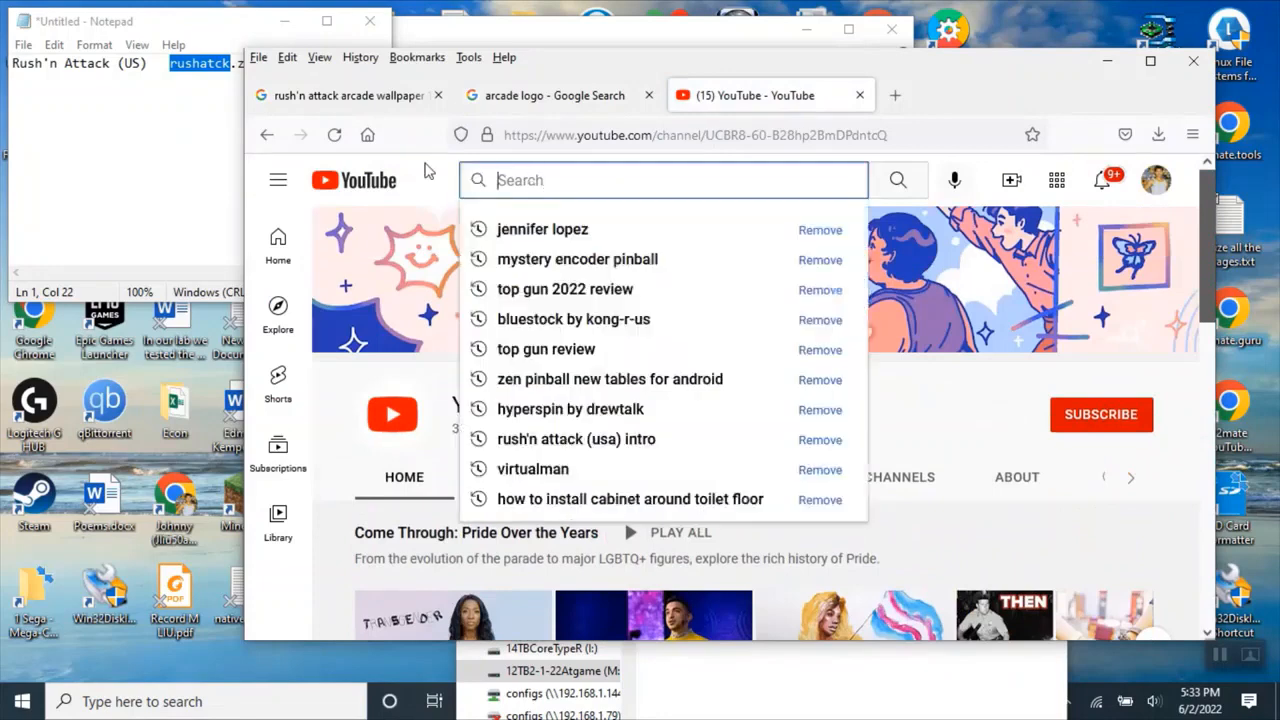
pyautogui.moveTo(112, 63); pyautogui.dragTo(12, 63)
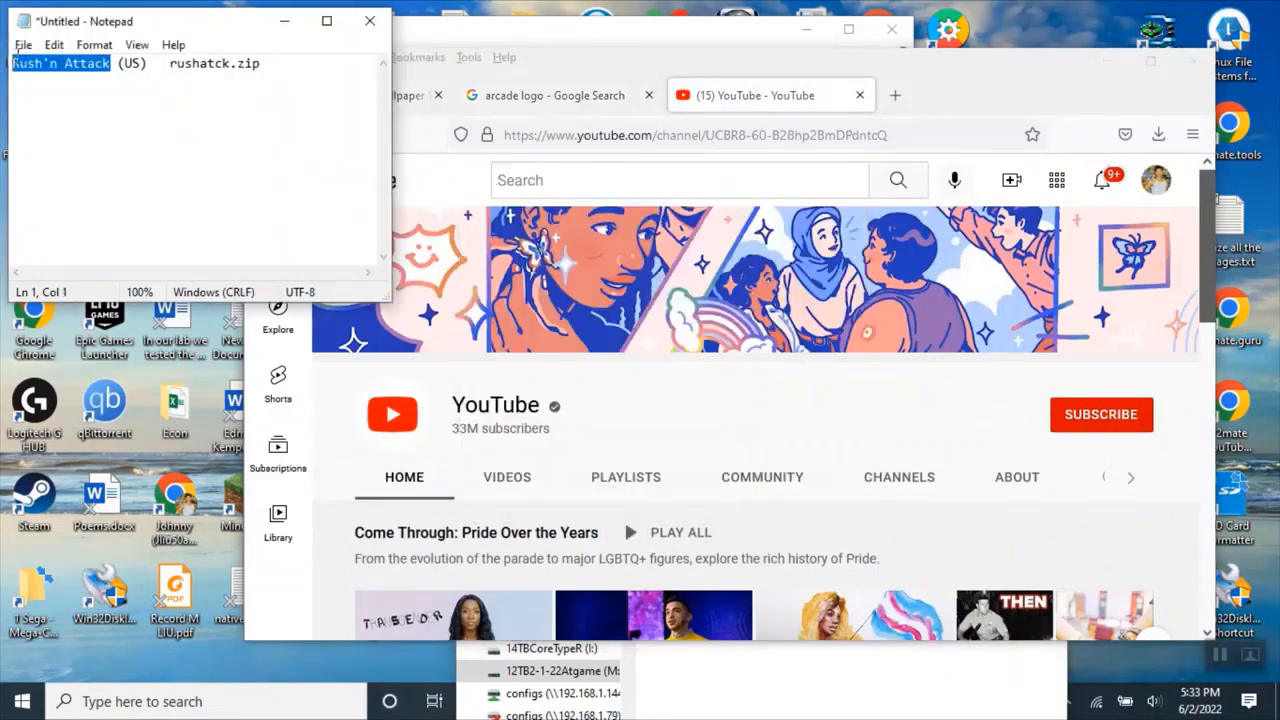
pyautogui.click(545, 180)
pyautogui.hotkey('ctrl', 'v')
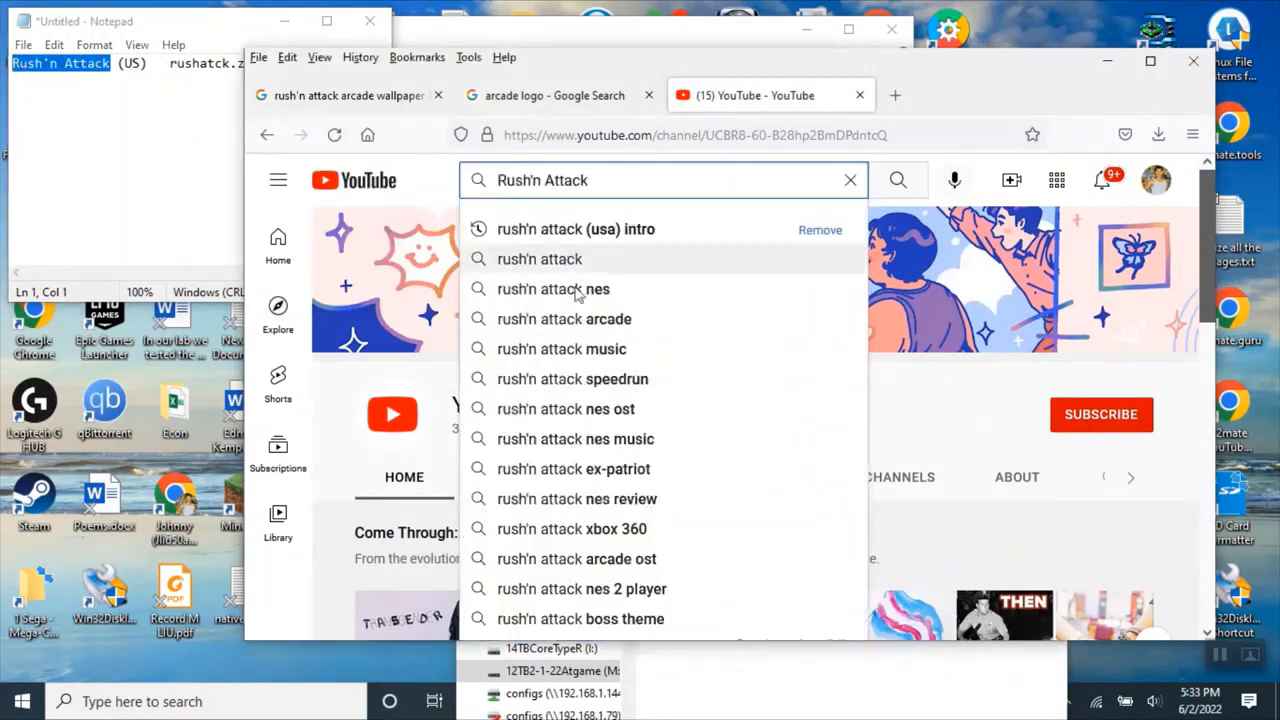
pyautogui.write('arcad')
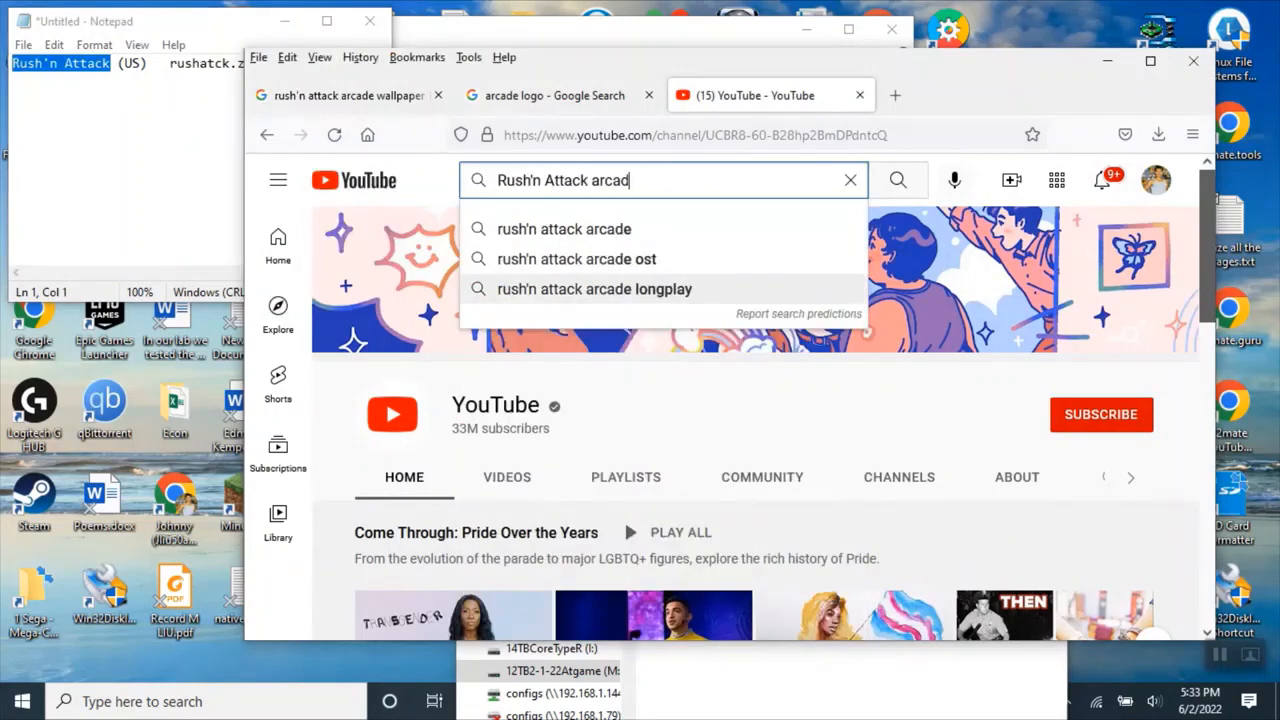
pyautogui.write('e i')
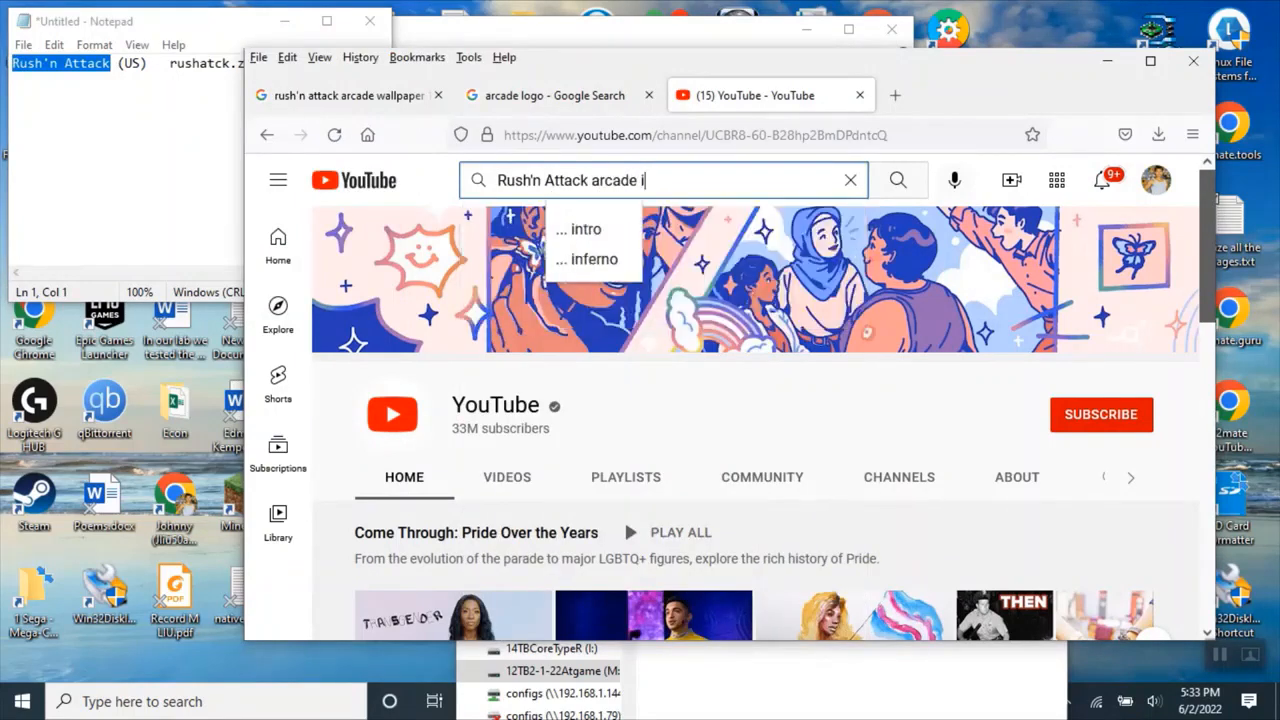
pyautogui.write('ntro video')
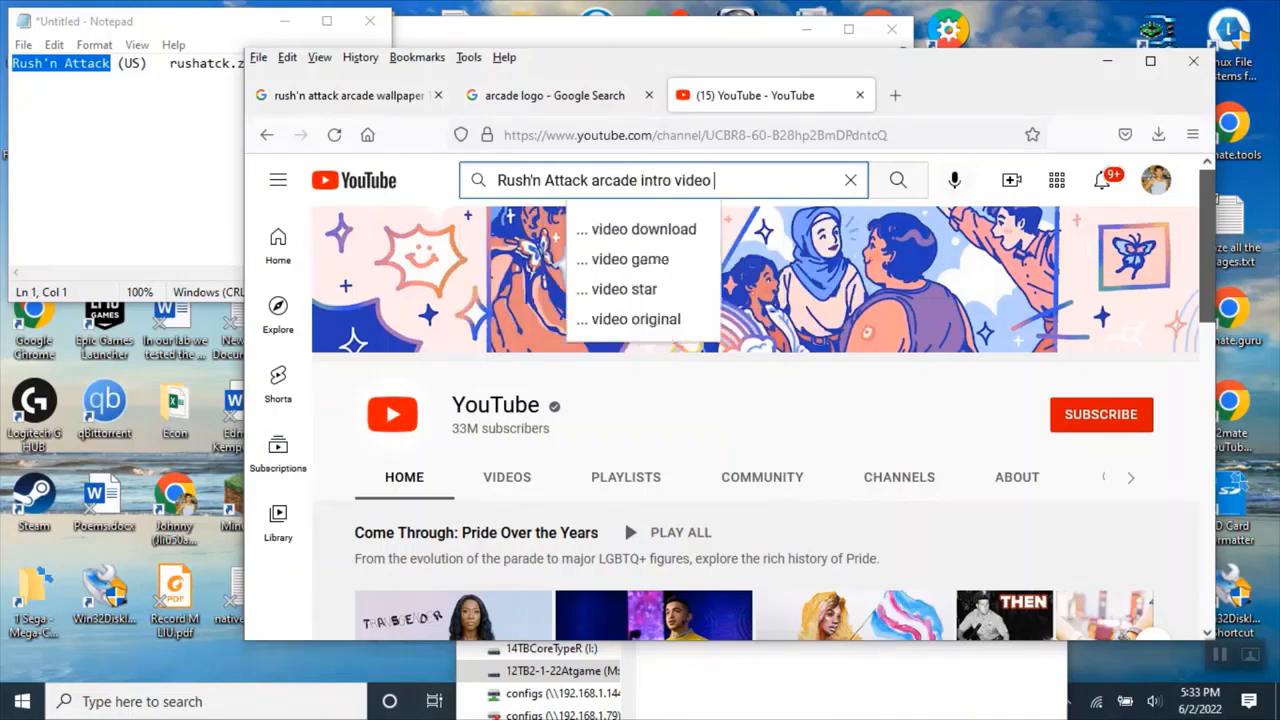
pyautogui.write(' 1080p')
pyautogui.press('Return')
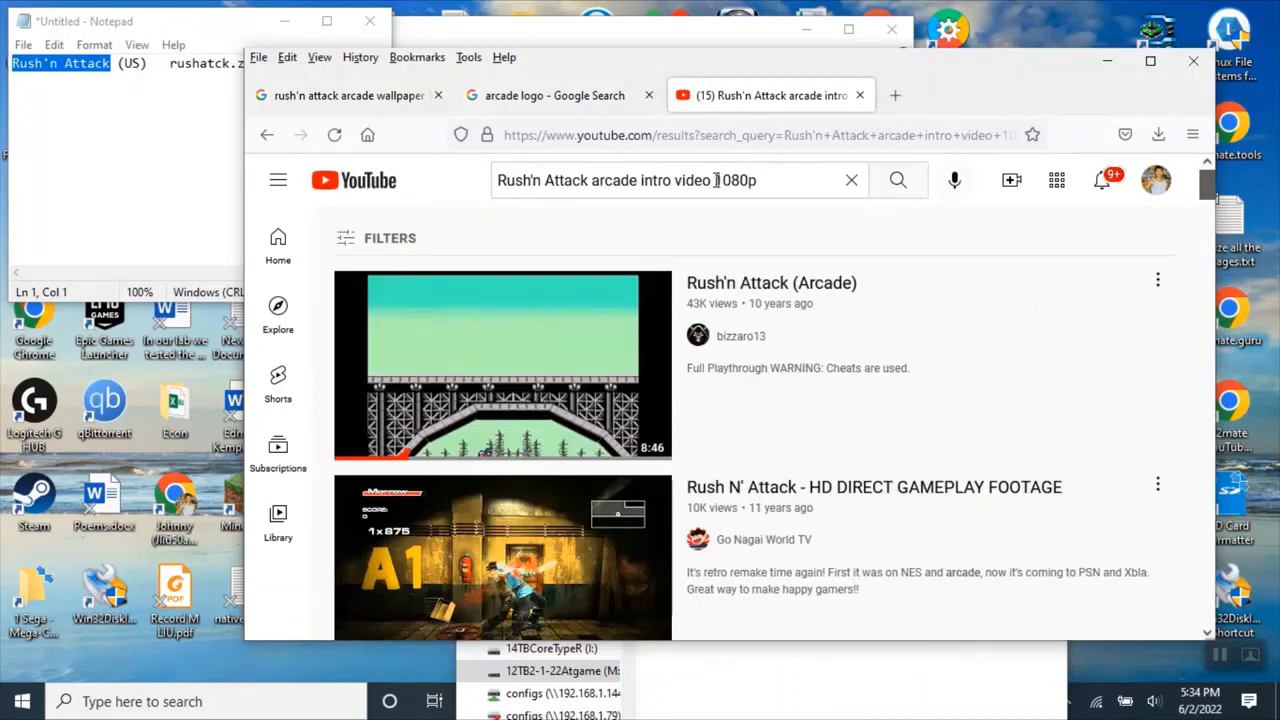
# Remove 1080p from the query, search again for Rush'n Attack arcade intro video, and scroll through the results.
pyautogui.moveTo(716, 180); pyautogui.dragTo(779, 183)
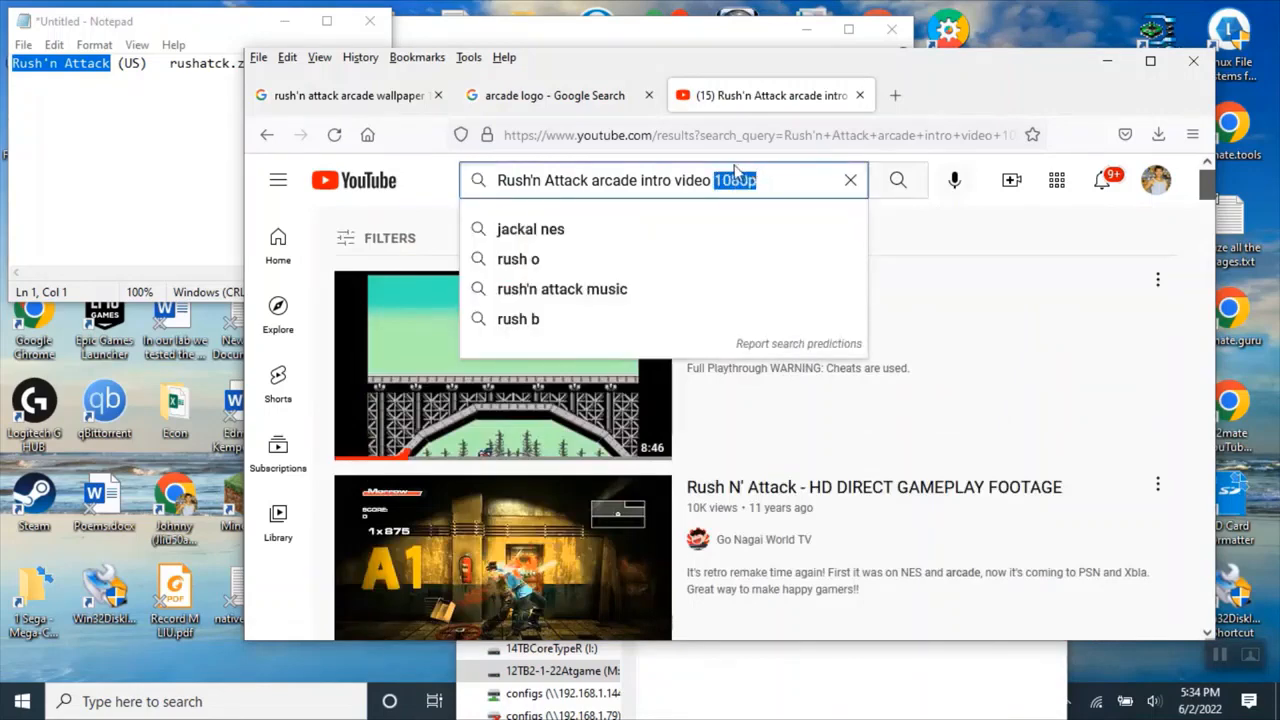
pyautogui.press('BackSpace')
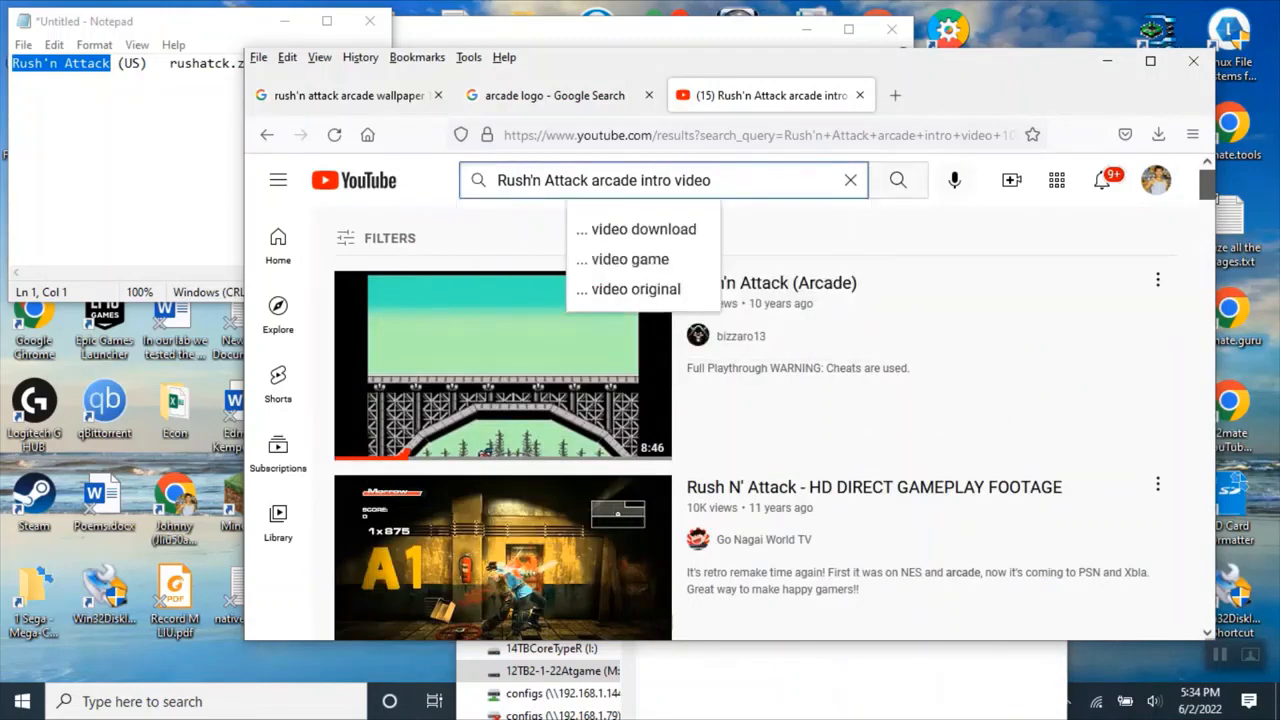
pyautogui.press('Return')
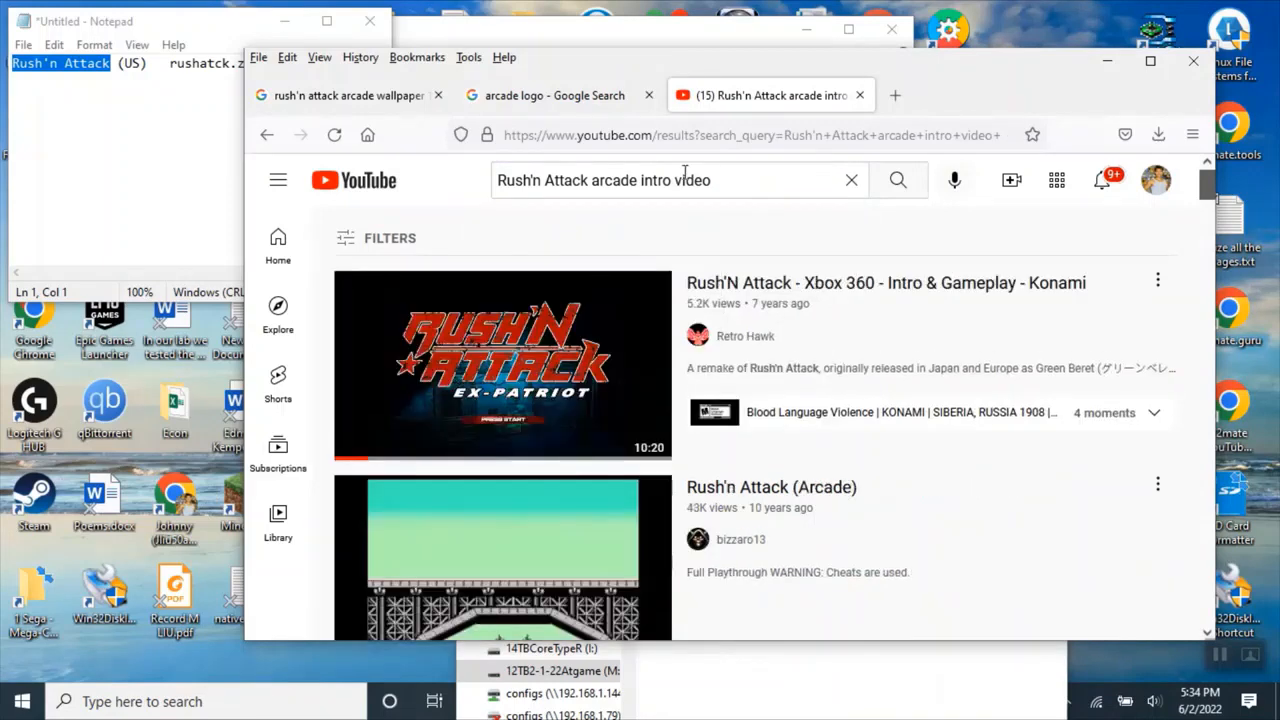
pyautogui.scroll(-3, 766, 480)
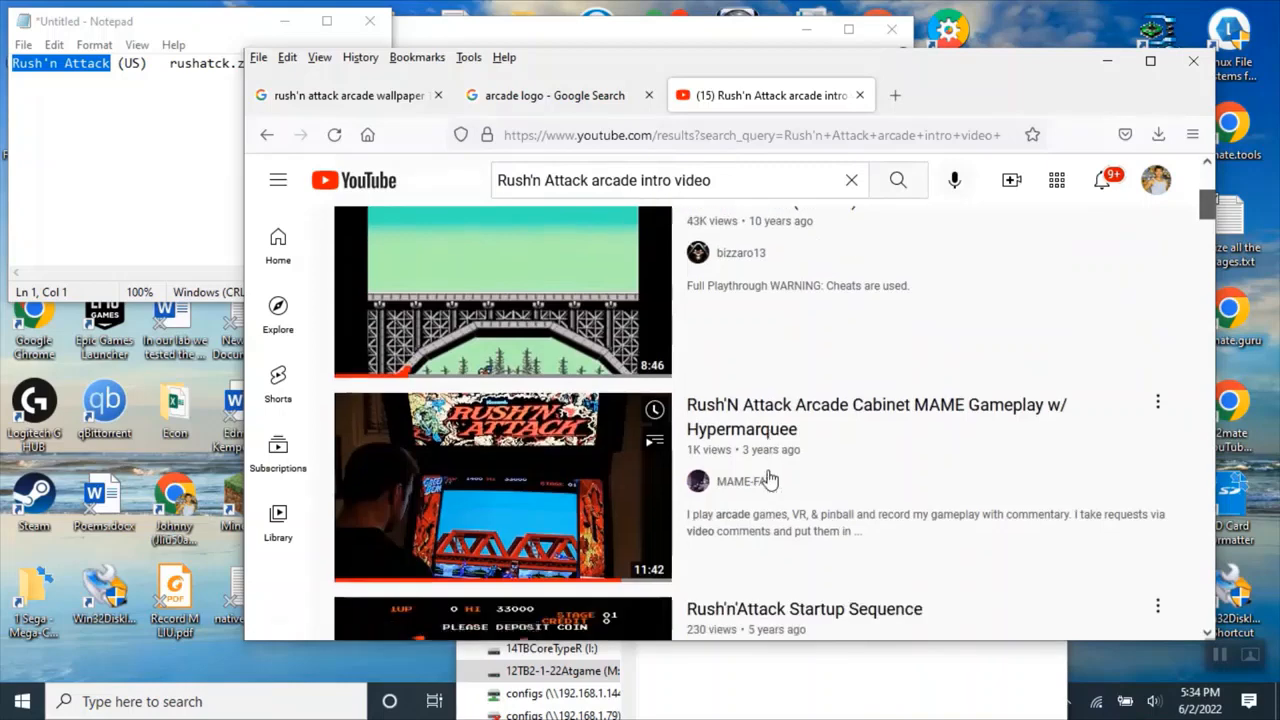
pyautogui.scroll(-4, 860, 550)
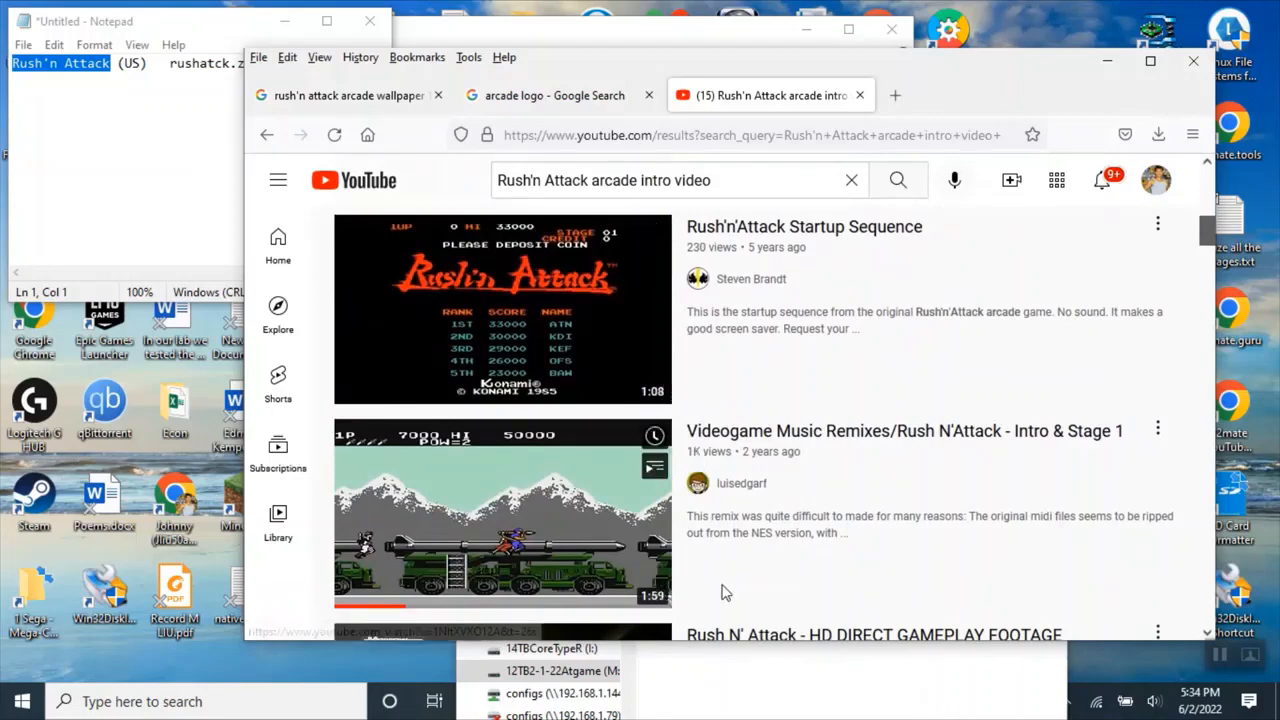
pyautogui.scroll(-3, 727, 580)
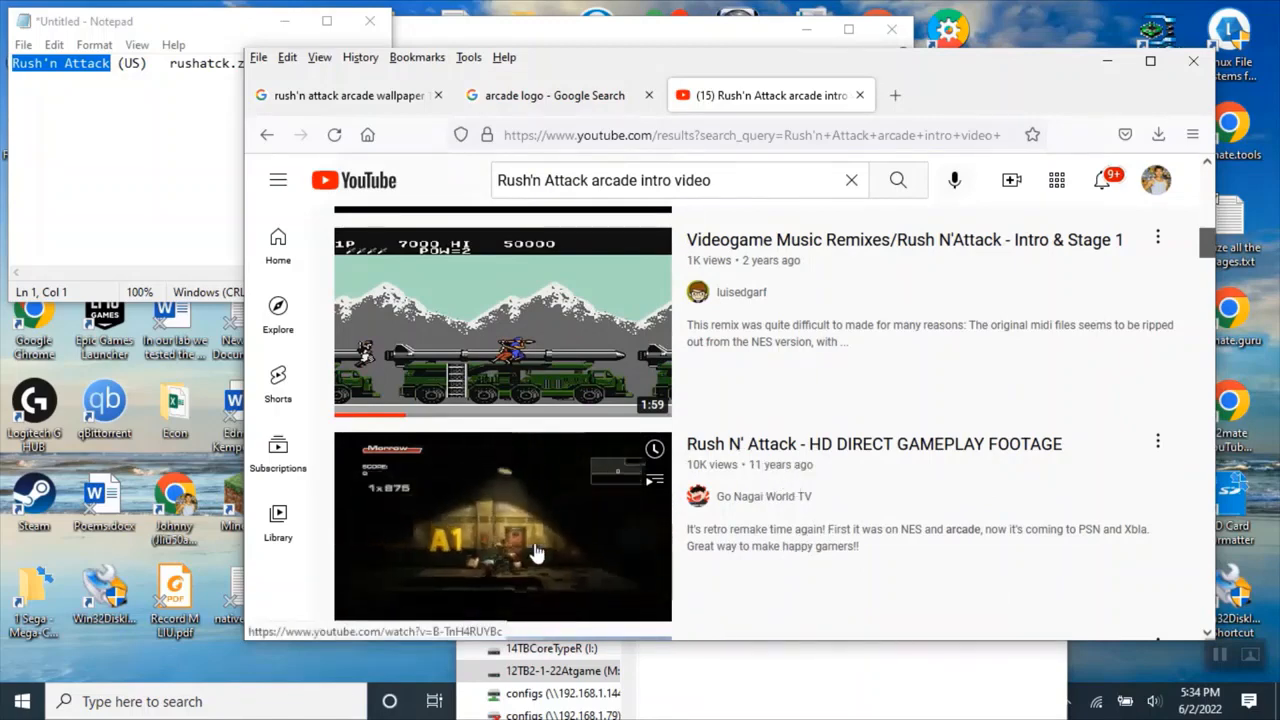
pyautogui.scroll(-3, 770, 525)
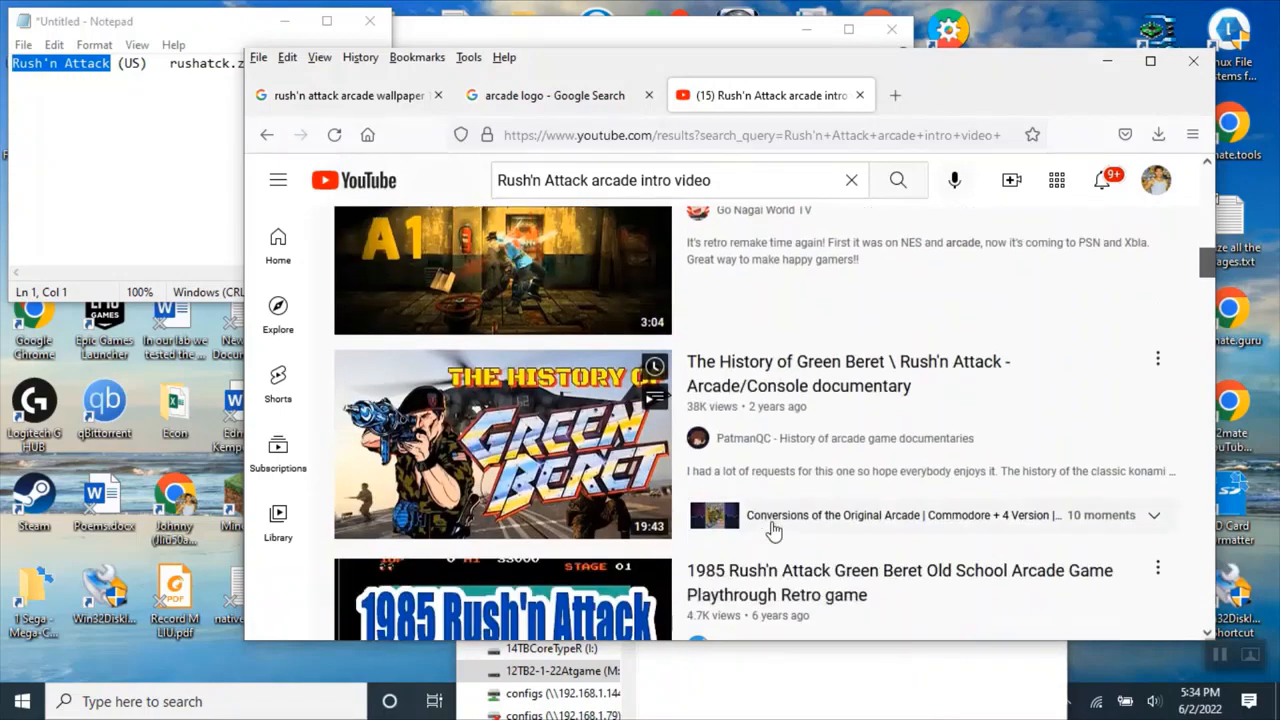
pyautogui.scroll(4, 788, 497)
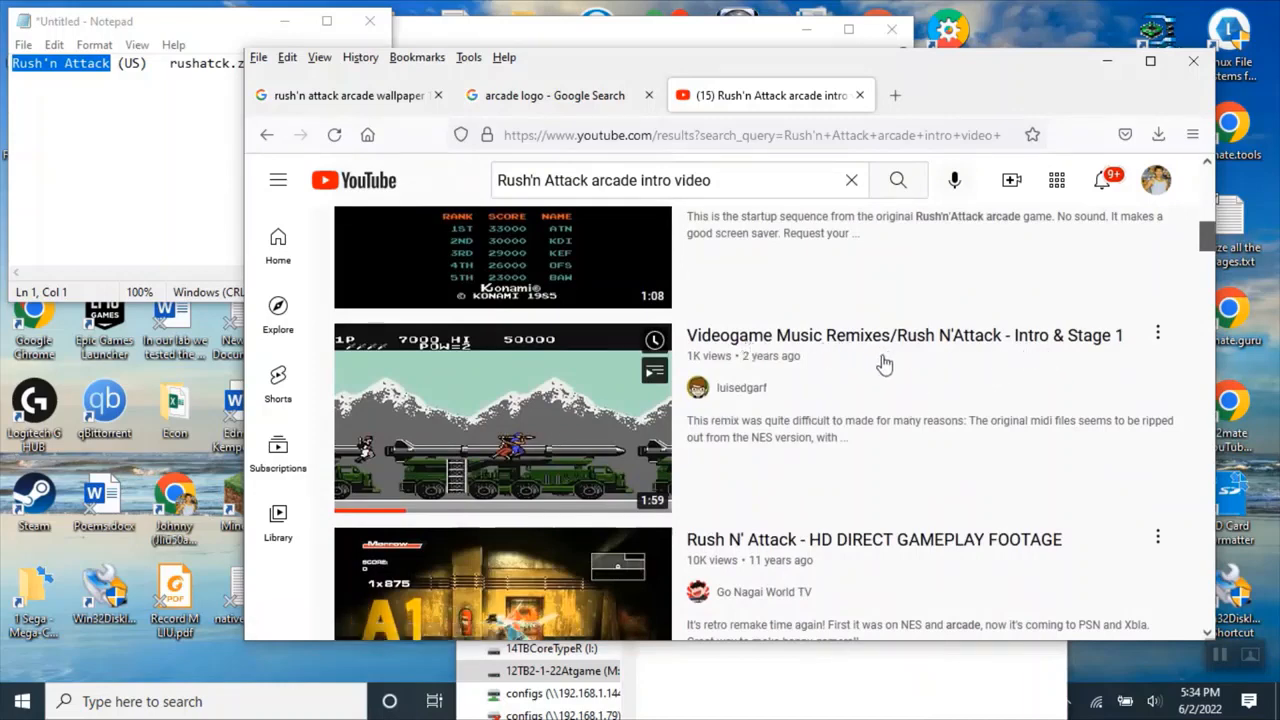
pyautogui.scroll(3, 897, 388)
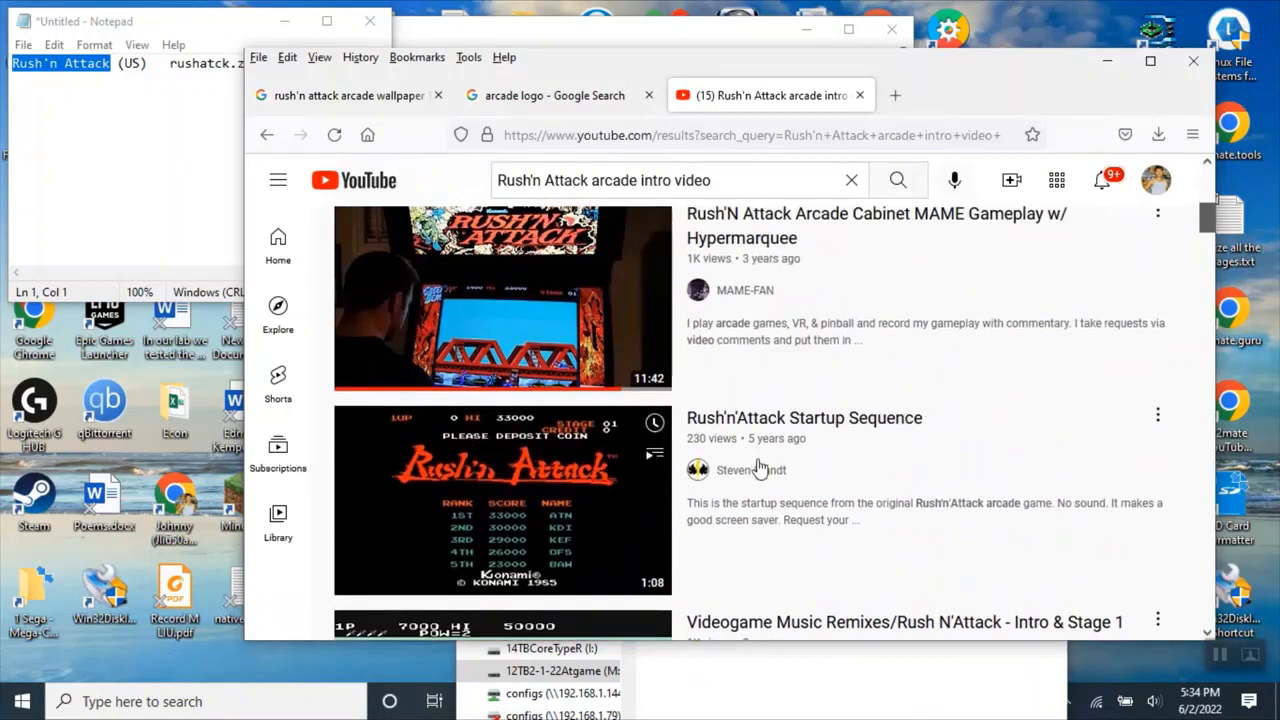
# Play the Rush'n'Attack Startup Sequence video, adjust the volume, and skip through it to preview the footage.
pyautogui.click(583, 500)
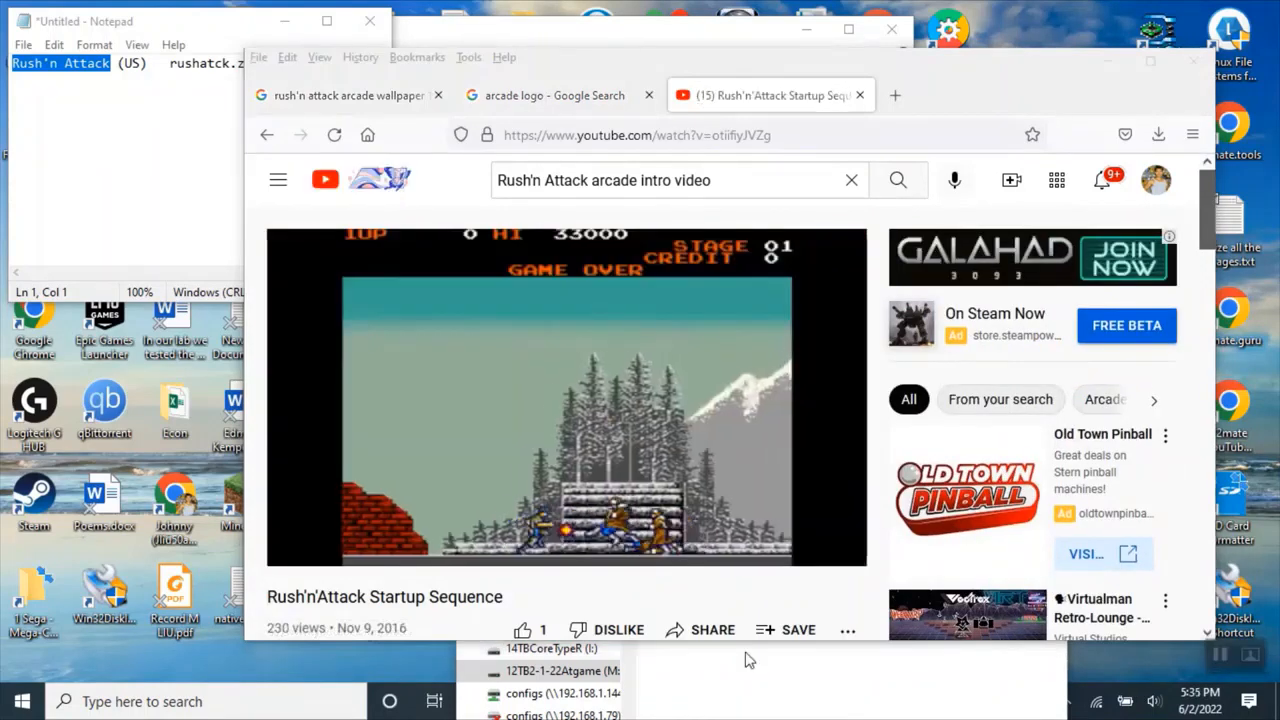
pyautogui.moveTo(636, 498)
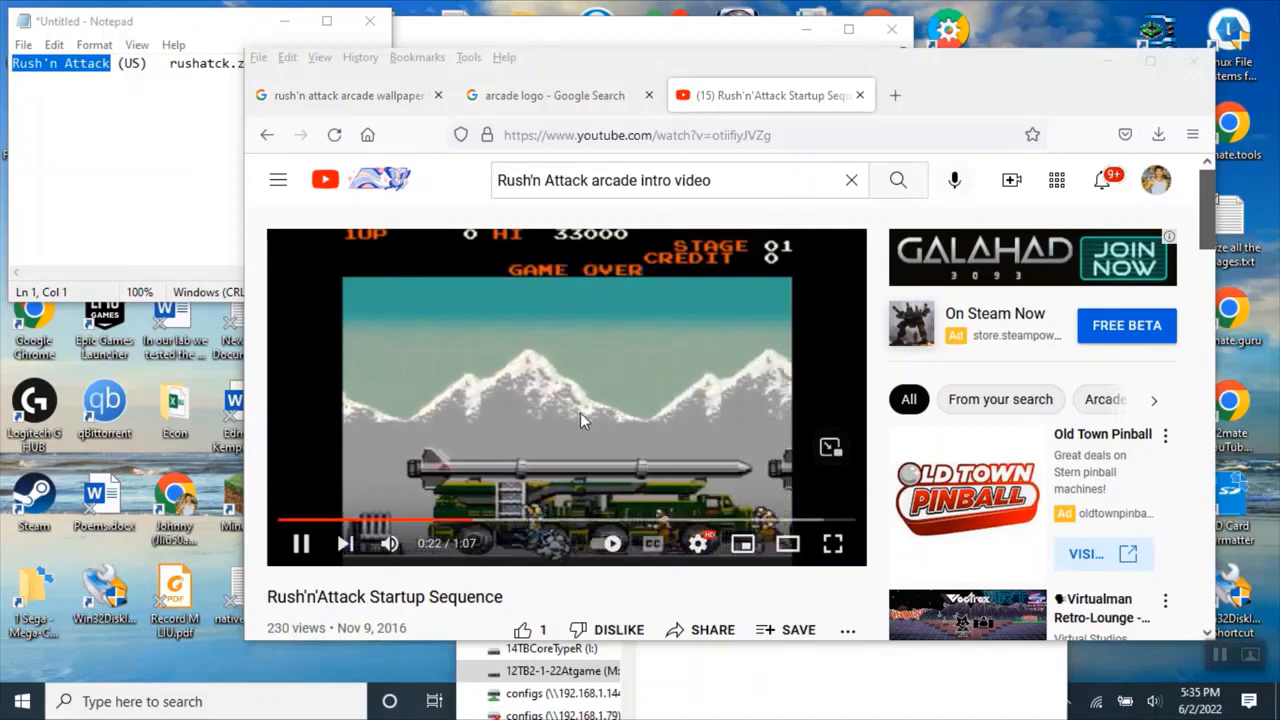
pyautogui.press('XF86AudioLowerVolume')
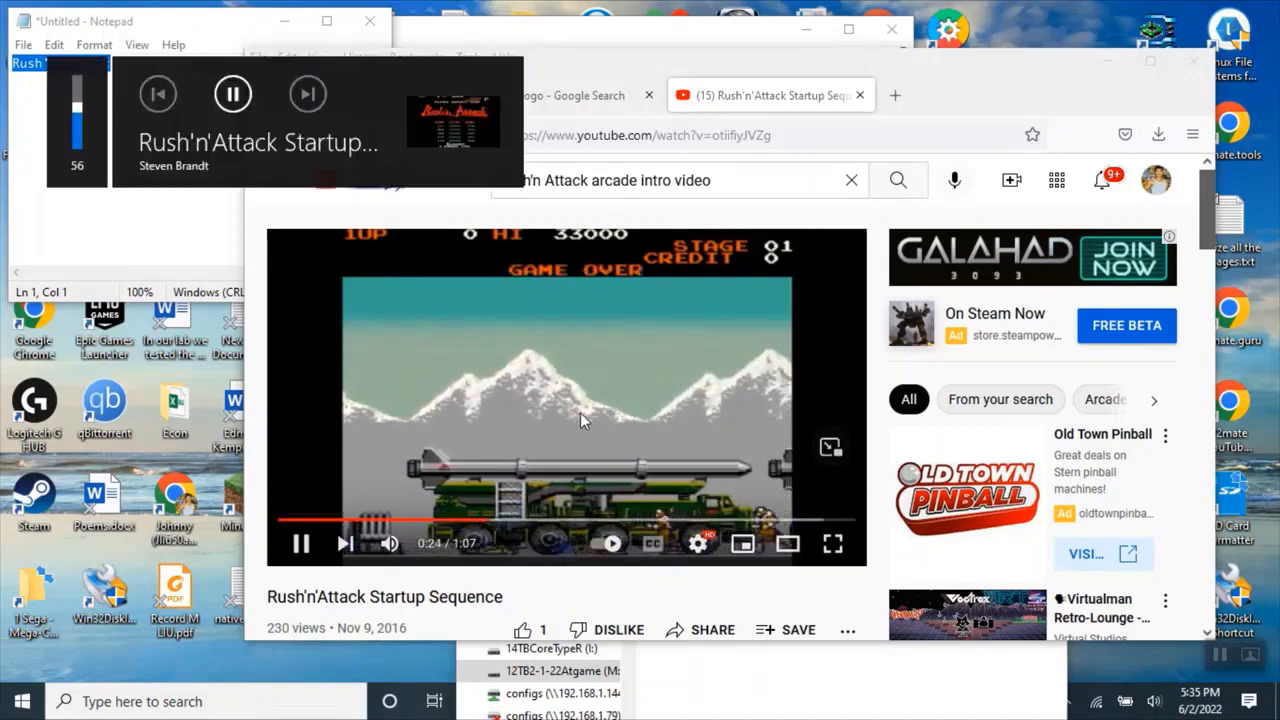
pyautogui.press('XF86AudioRaiseVolume')
pyautogui.press('XF86AudioRaiseVolume')
pyautogui.press('XF86AudioRaiseVolume')
pyautogui.press('XF86AudioRaiseVolume')
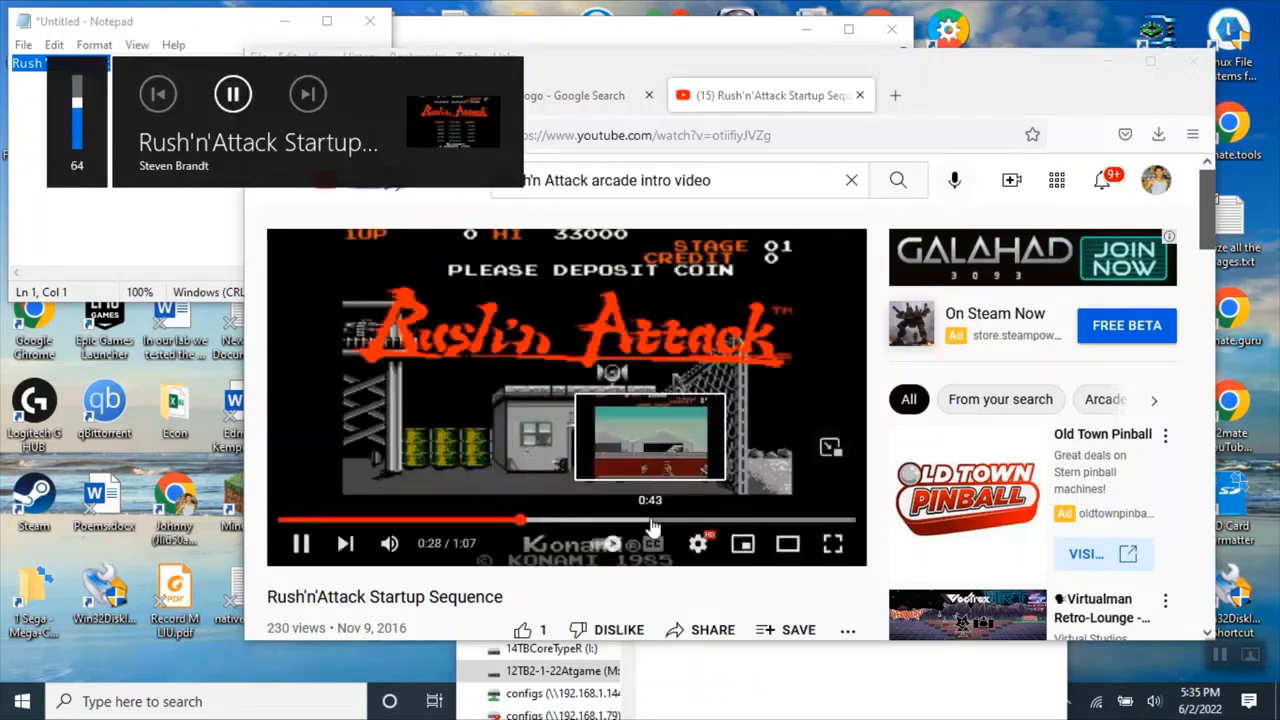
pyautogui.click(651, 521)
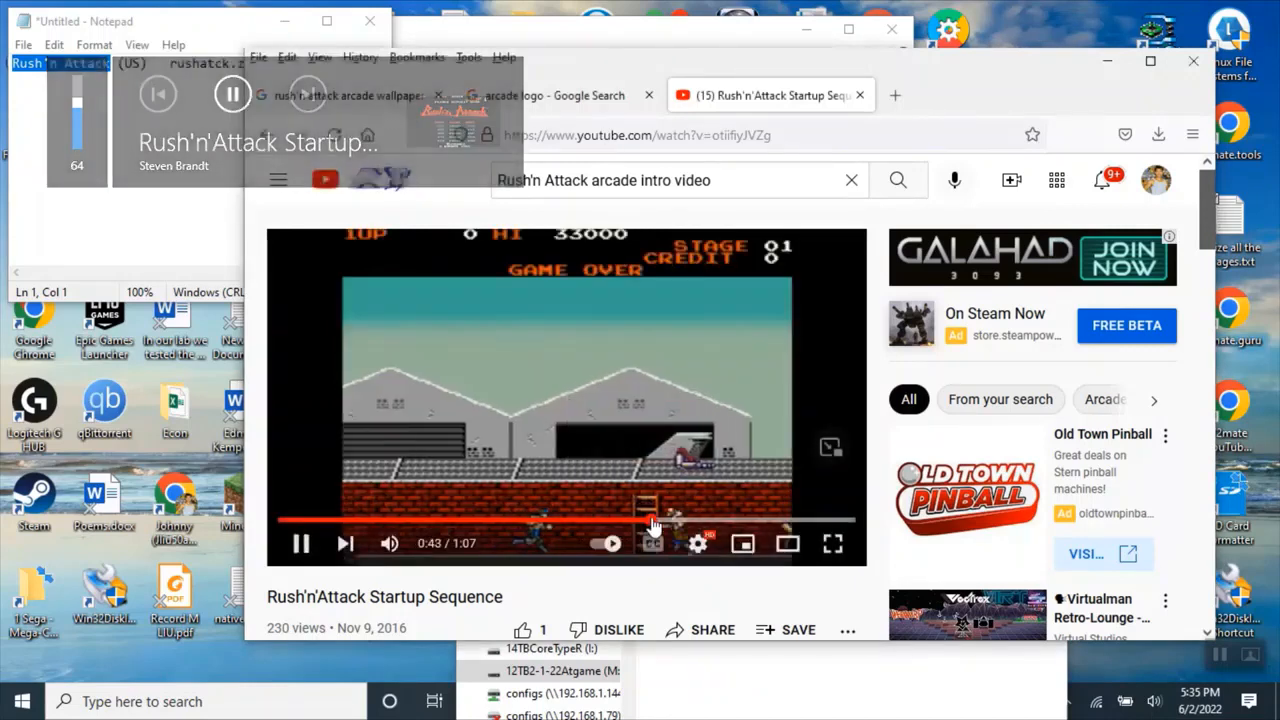
pyautogui.click(750, 522)
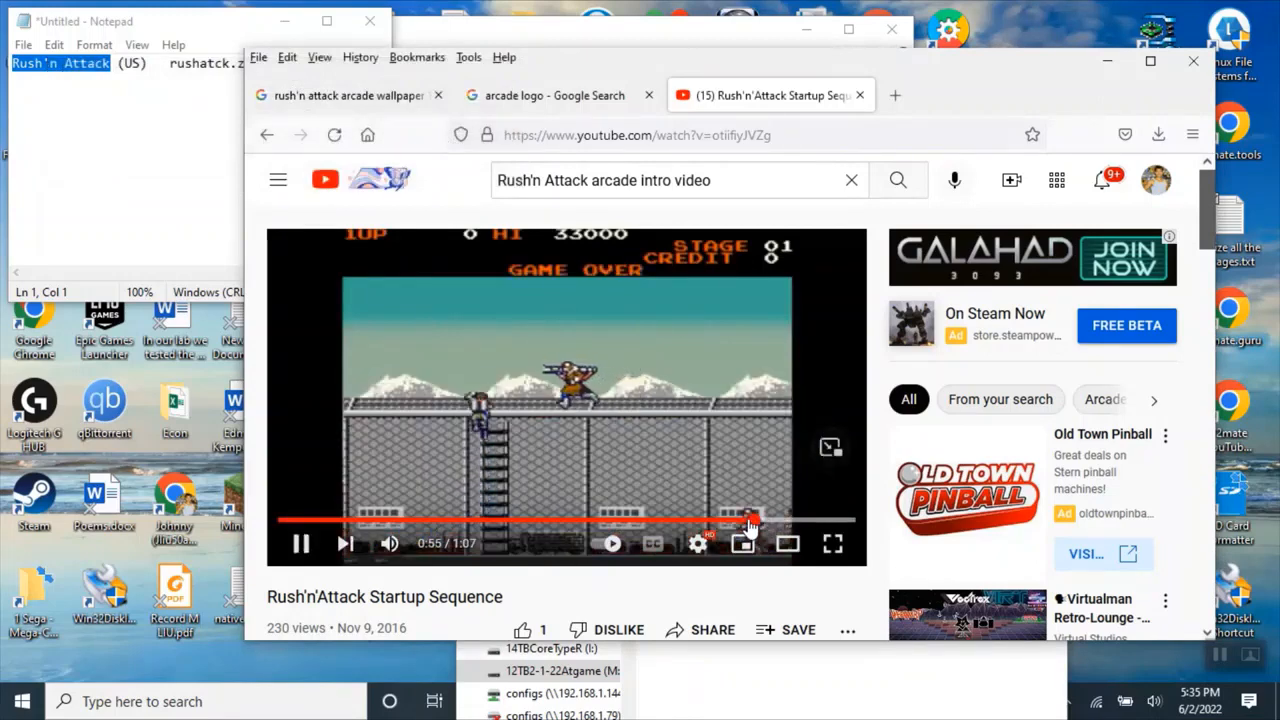
# Pause the 1985 Rush'n Attack Green Beret playthrough video and copy its page URL.
pyautogui.moveTo(393, 553)
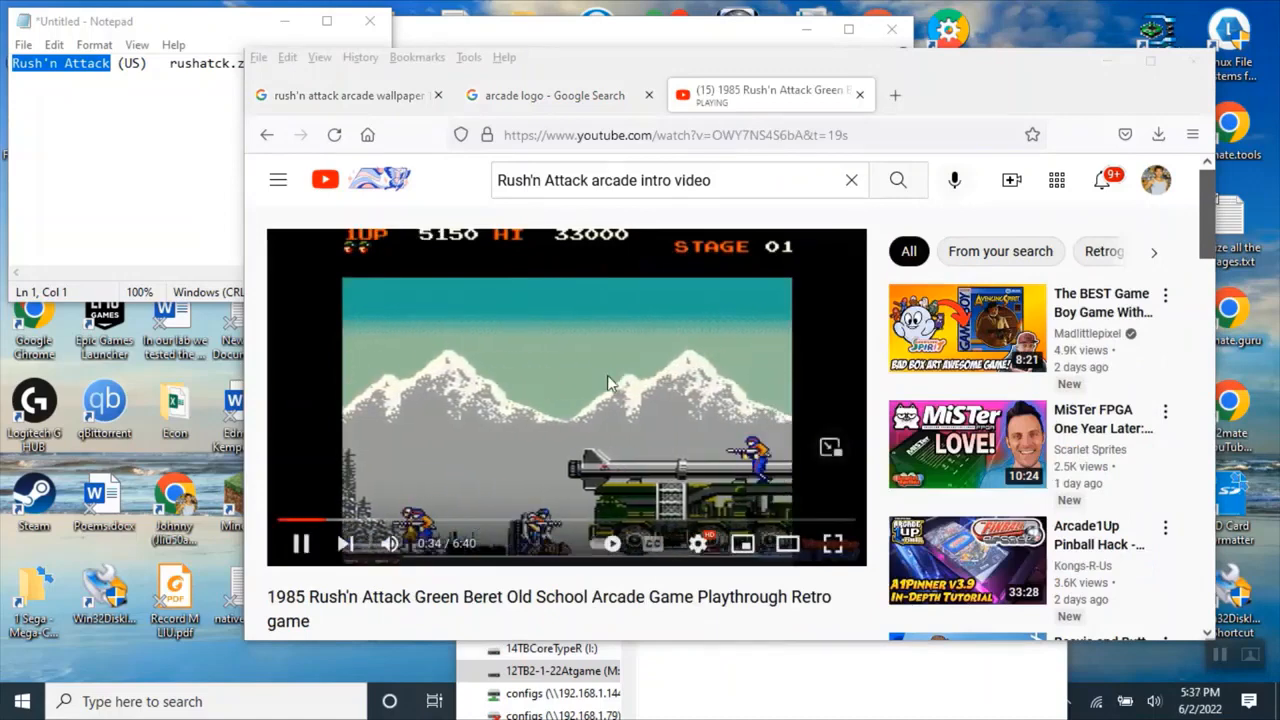
pyautogui.click(620, 374)
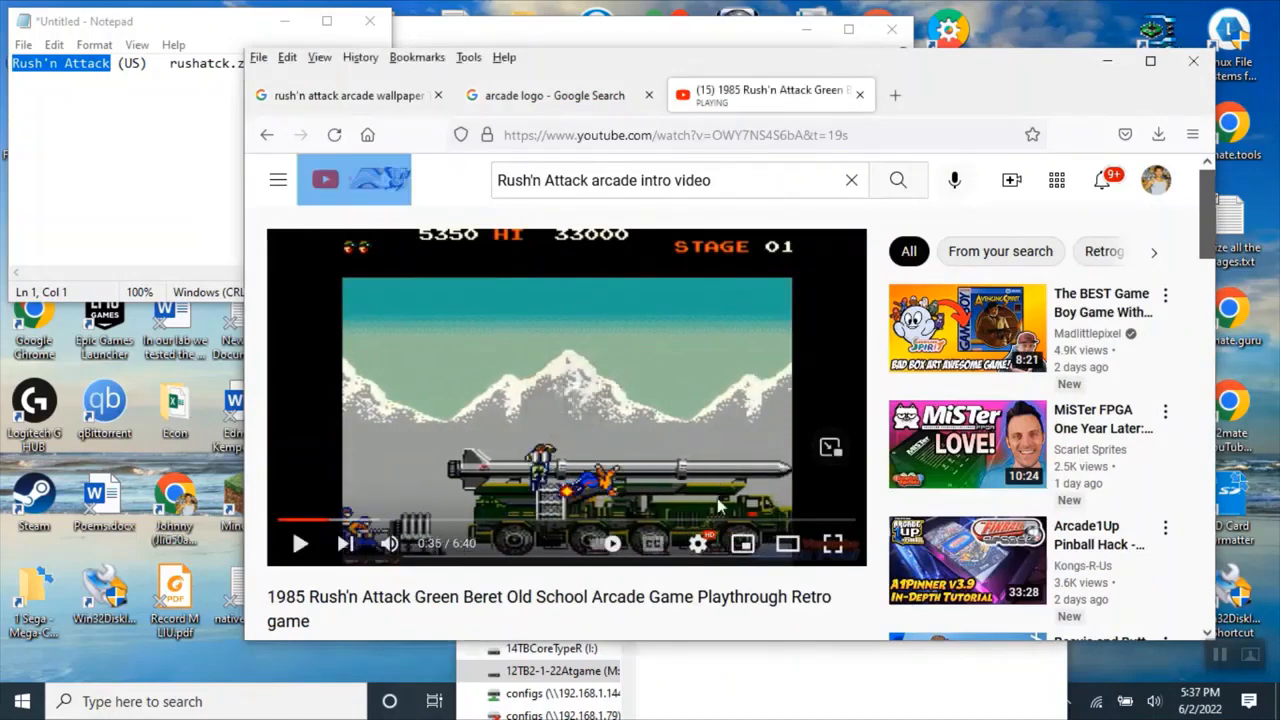
pyautogui.click(860, 134)
pyautogui.rightClick(622, 136)
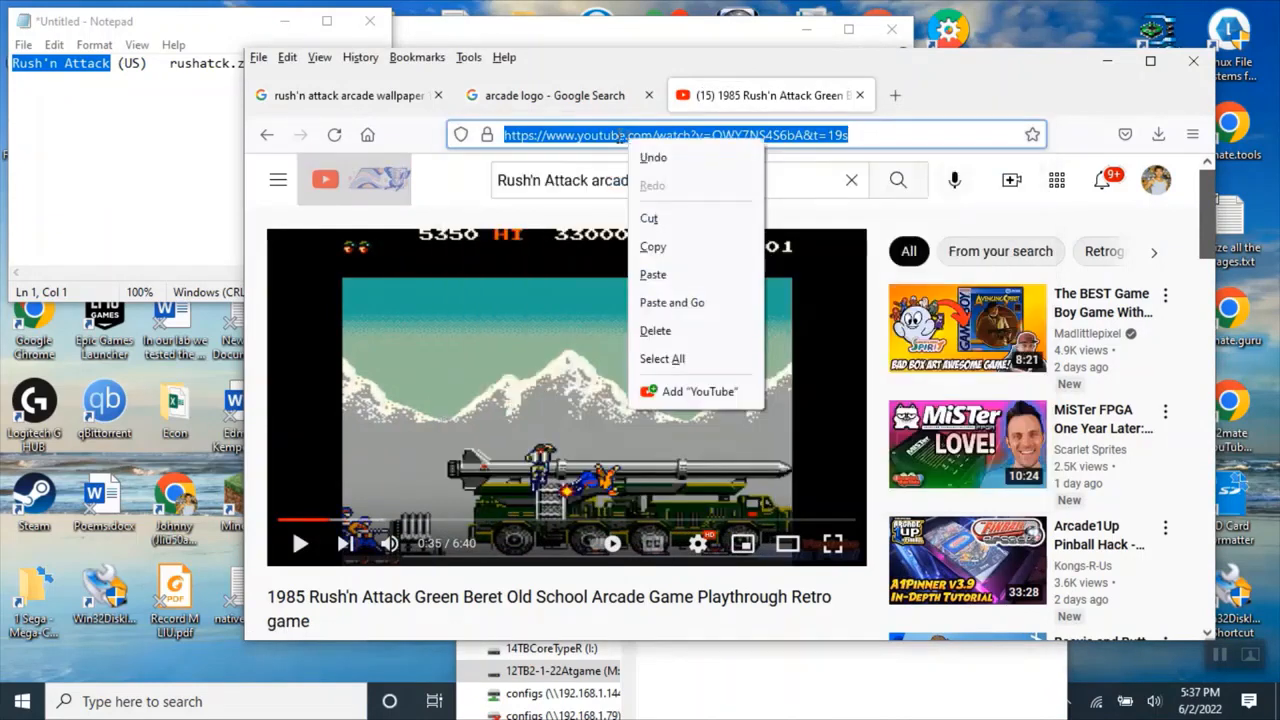
pyautogui.click(671, 250)
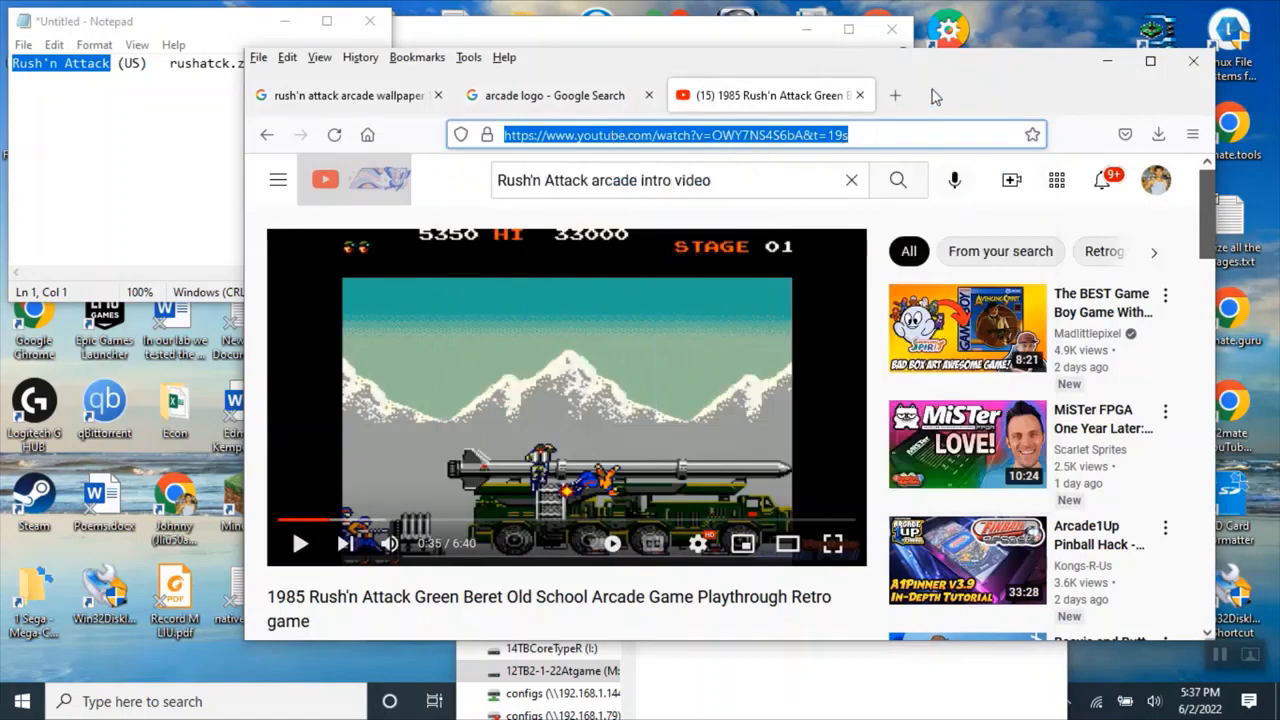
# Move the Firefox window aside and open the Y2mate YouTube downloader from its desktop shortcut.
pyautogui.moveTo(949, 80); pyautogui.dragTo(735, 74)
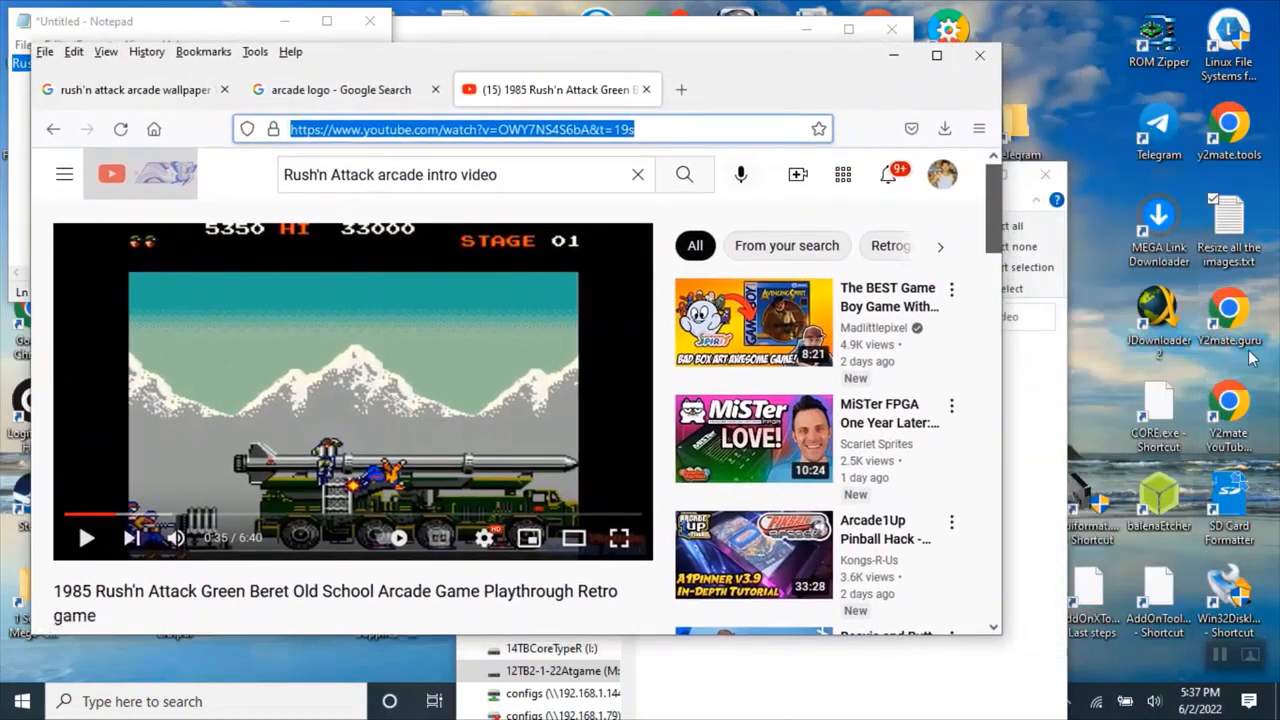
pyautogui.click(1238, 415)
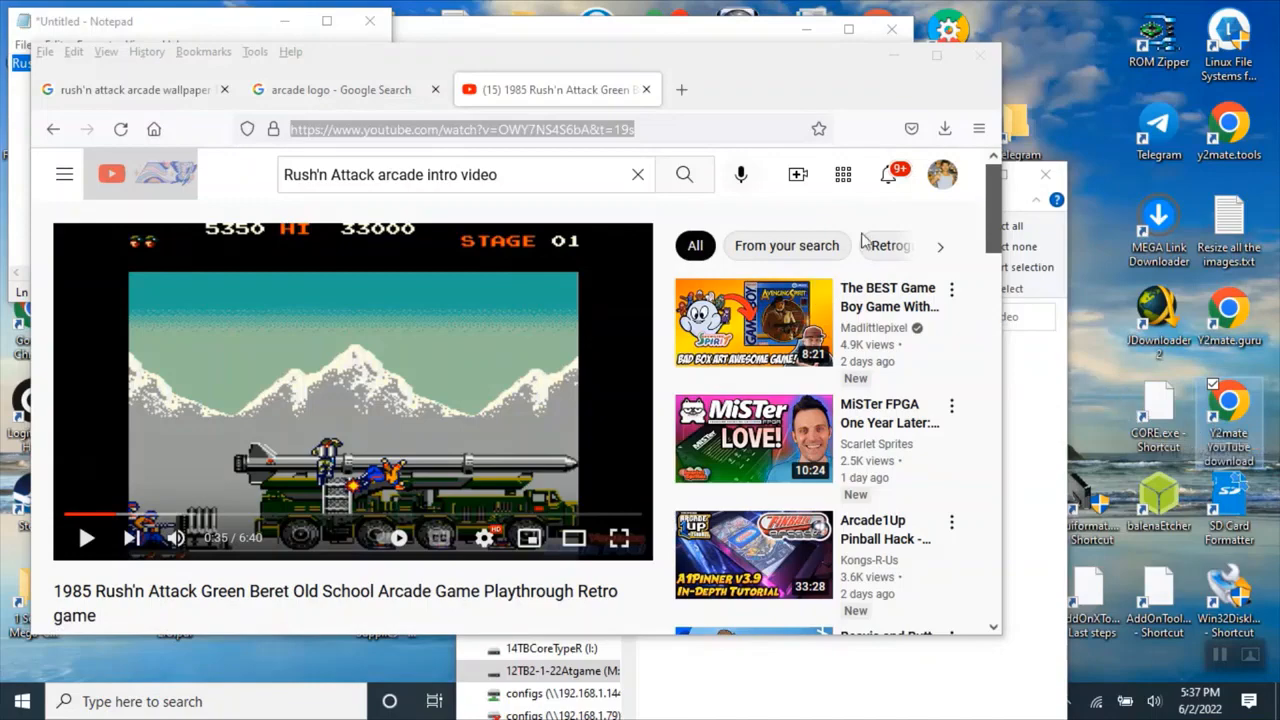
pyautogui.doubleClick(1232, 412)
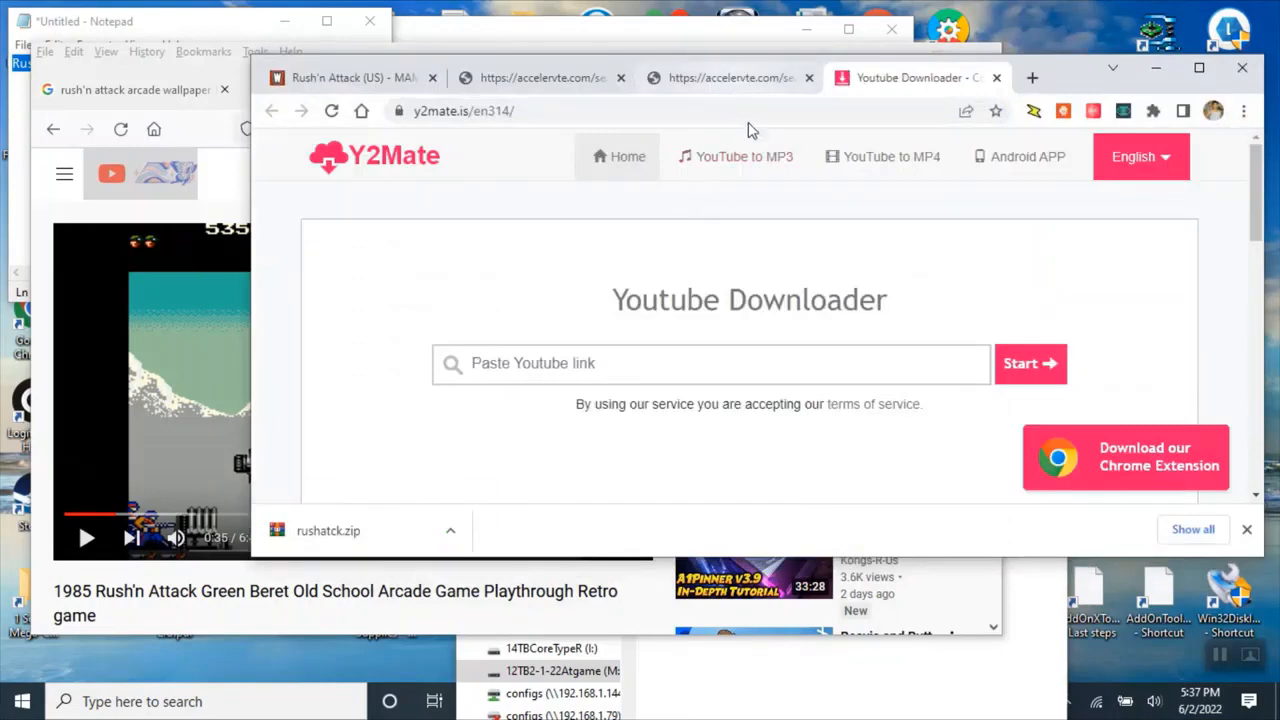
# Paste the copied YouTube video URL into the Y2mate downloader to list its download qualities.
pyautogui.click(625, 362)
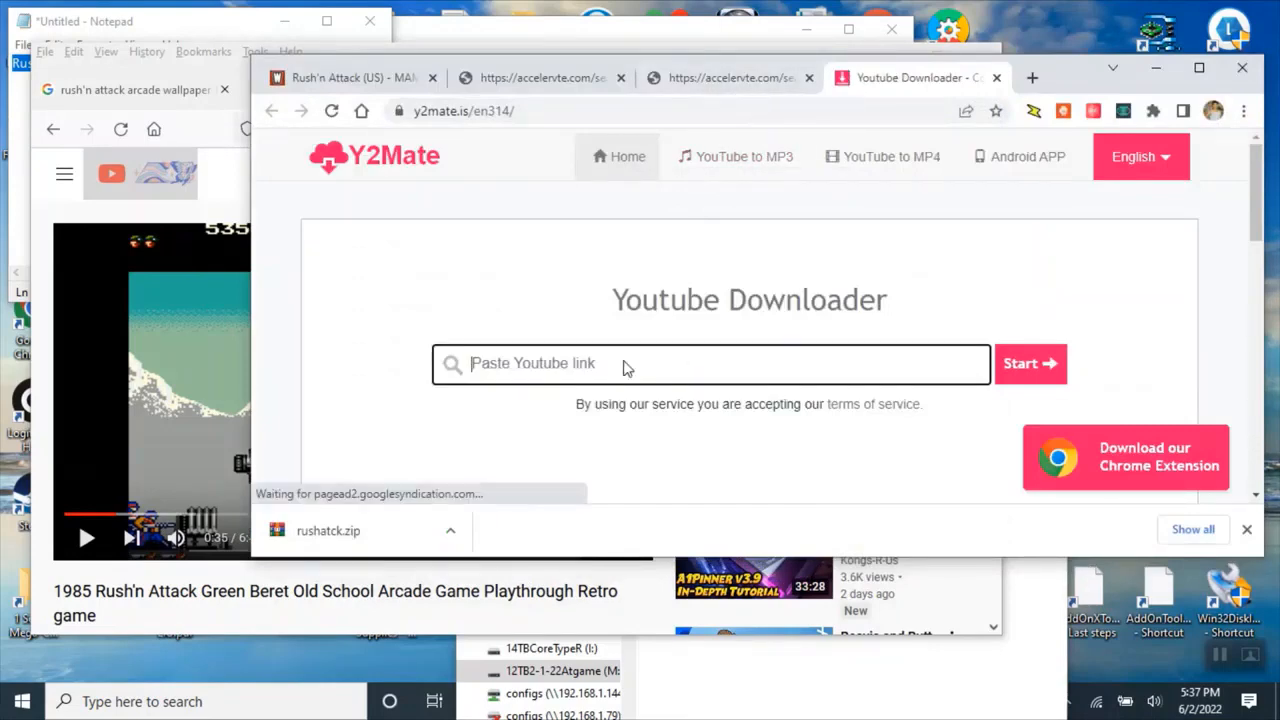
pyautogui.hotkey('ctrl', 'v')
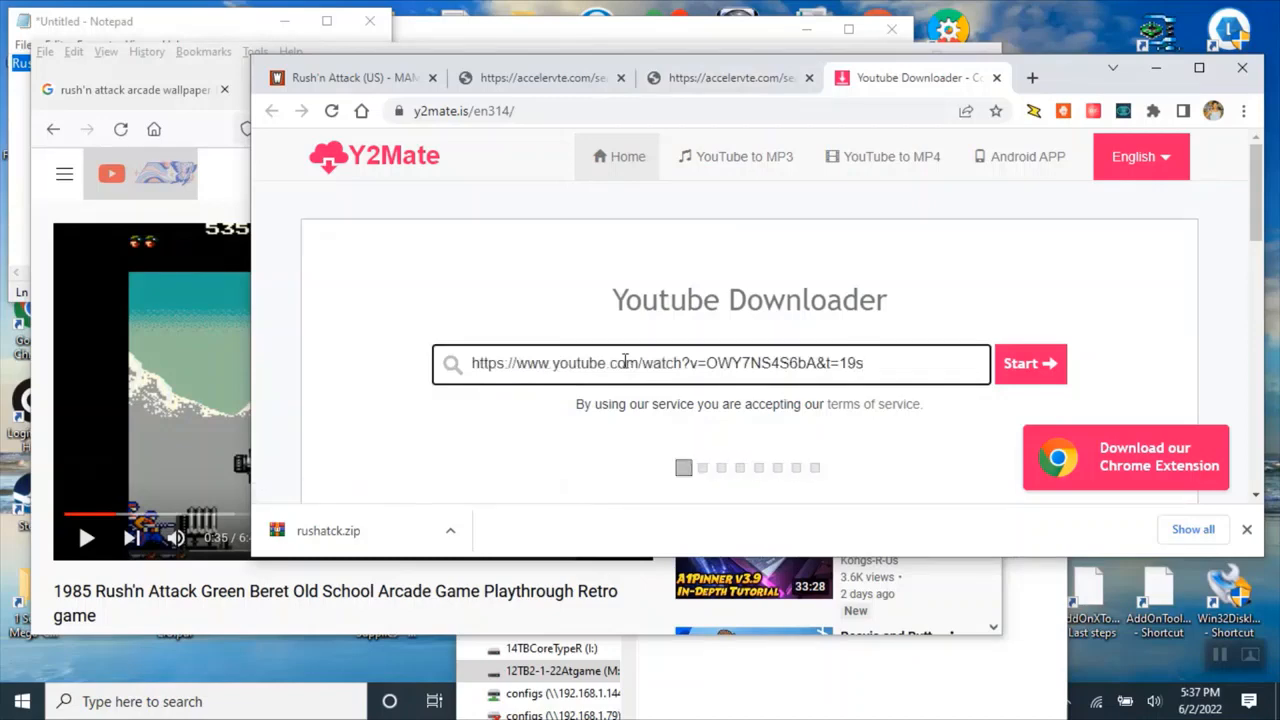
pyautogui.scroll(-3, 1000, 320)
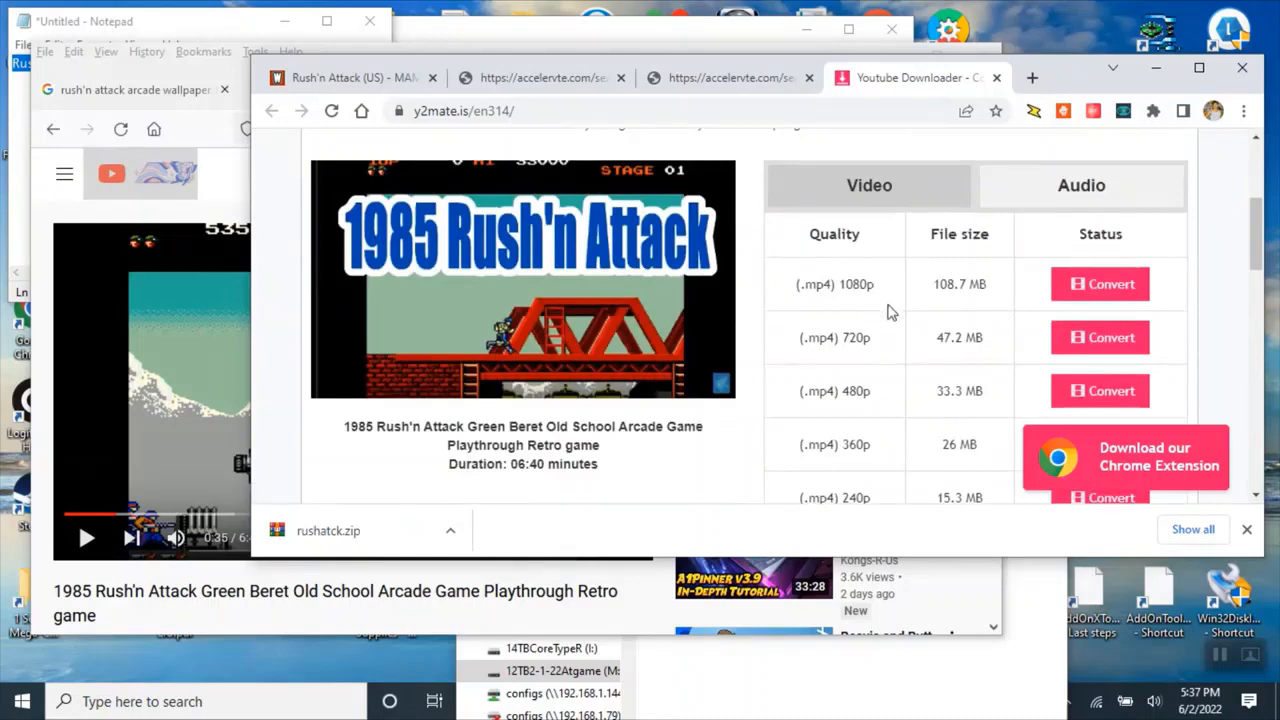
# Convert and download the 480p MP4, showing all file types in the save dialog and reusing the ROM name rushatck.zip.
pyautogui.click(1099, 392)
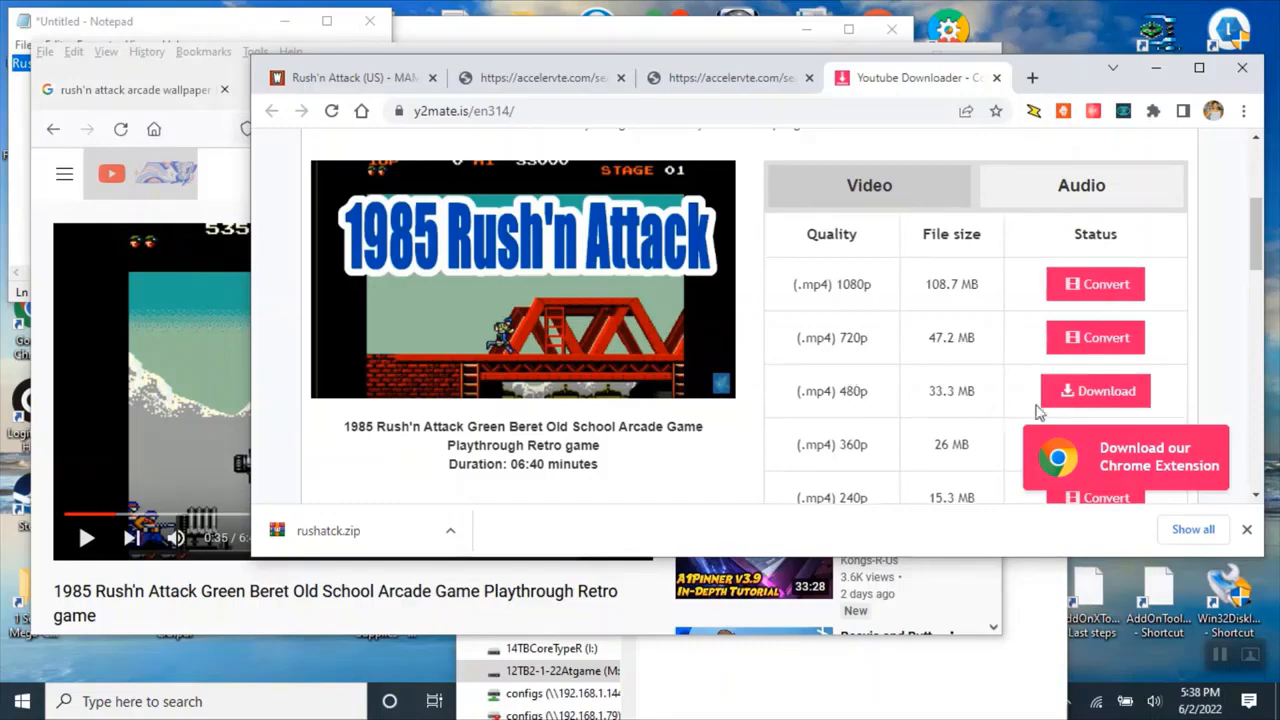
pyautogui.click(1090, 392)
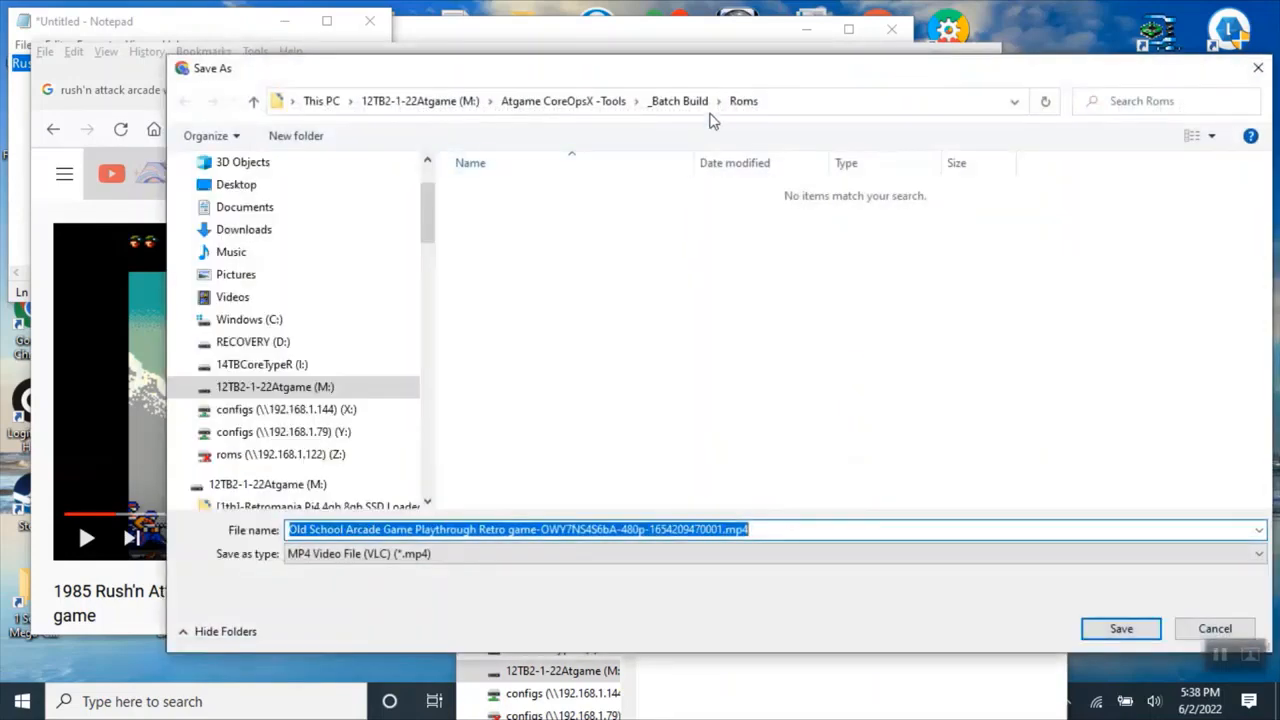
pyautogui.click(678, 101)
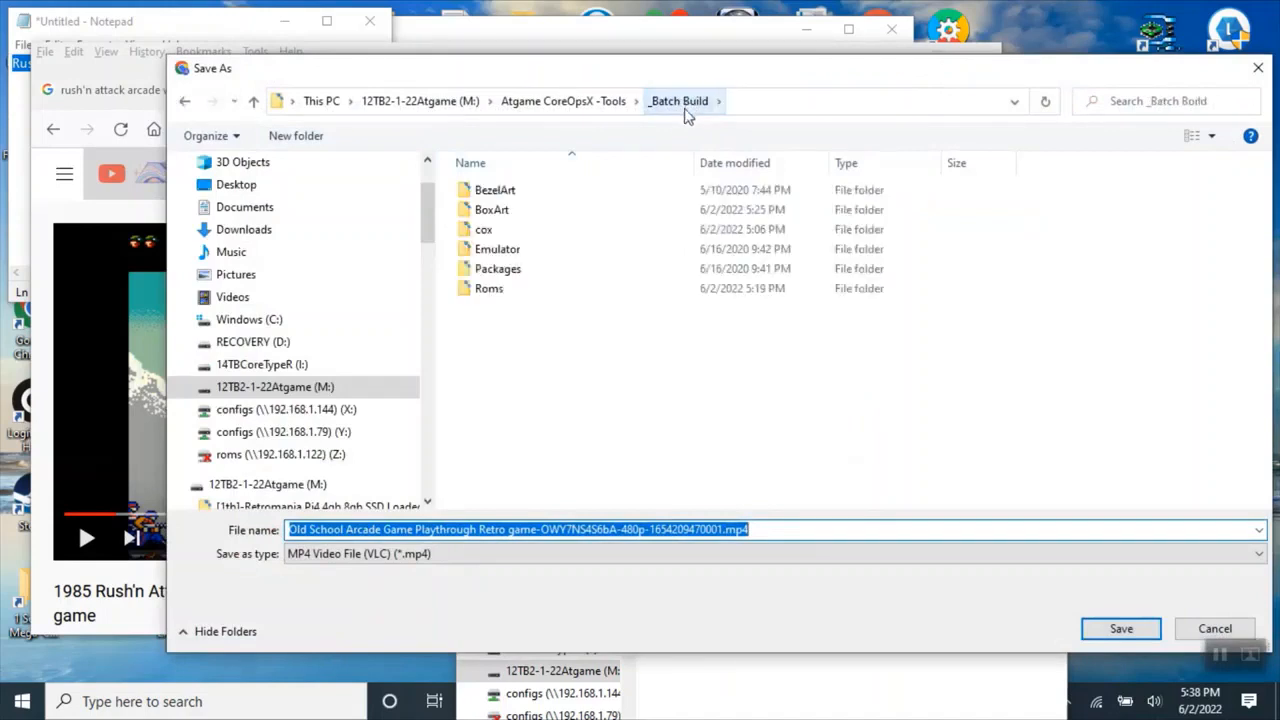
pyautogui.click(500, 290)
pyautogui.click(523, 555)
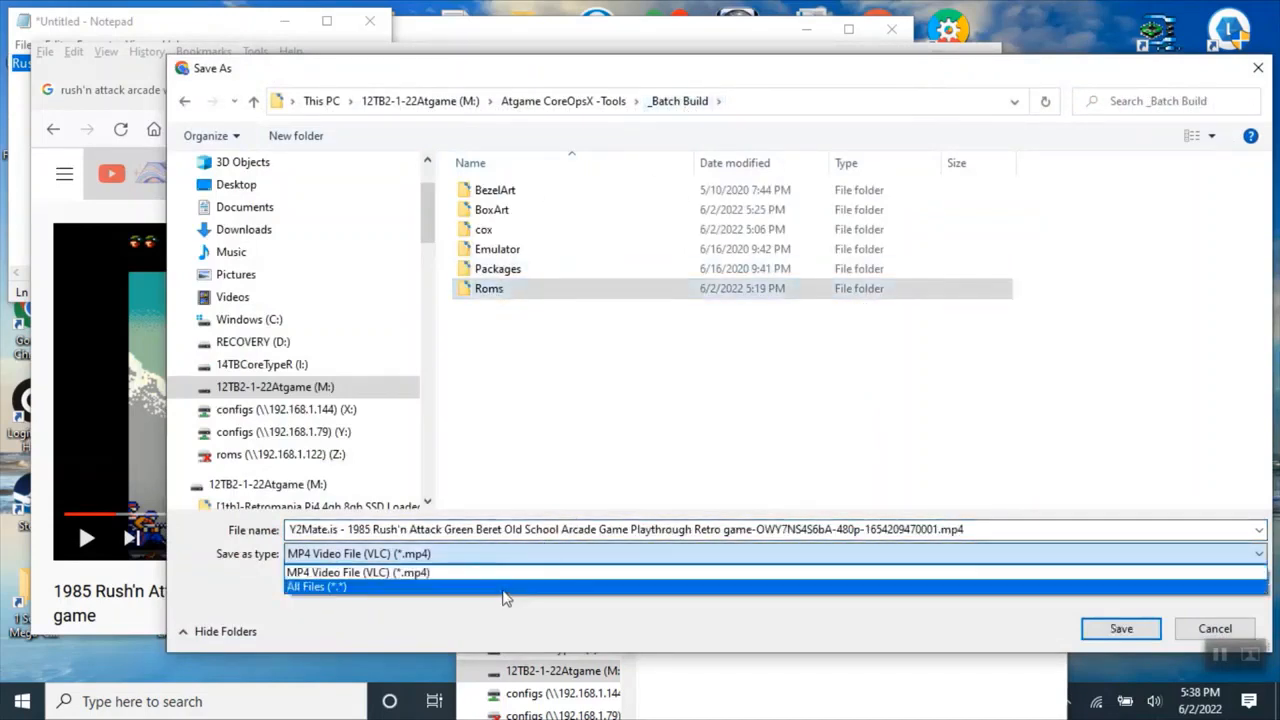
pyautogui.click(505, 587)
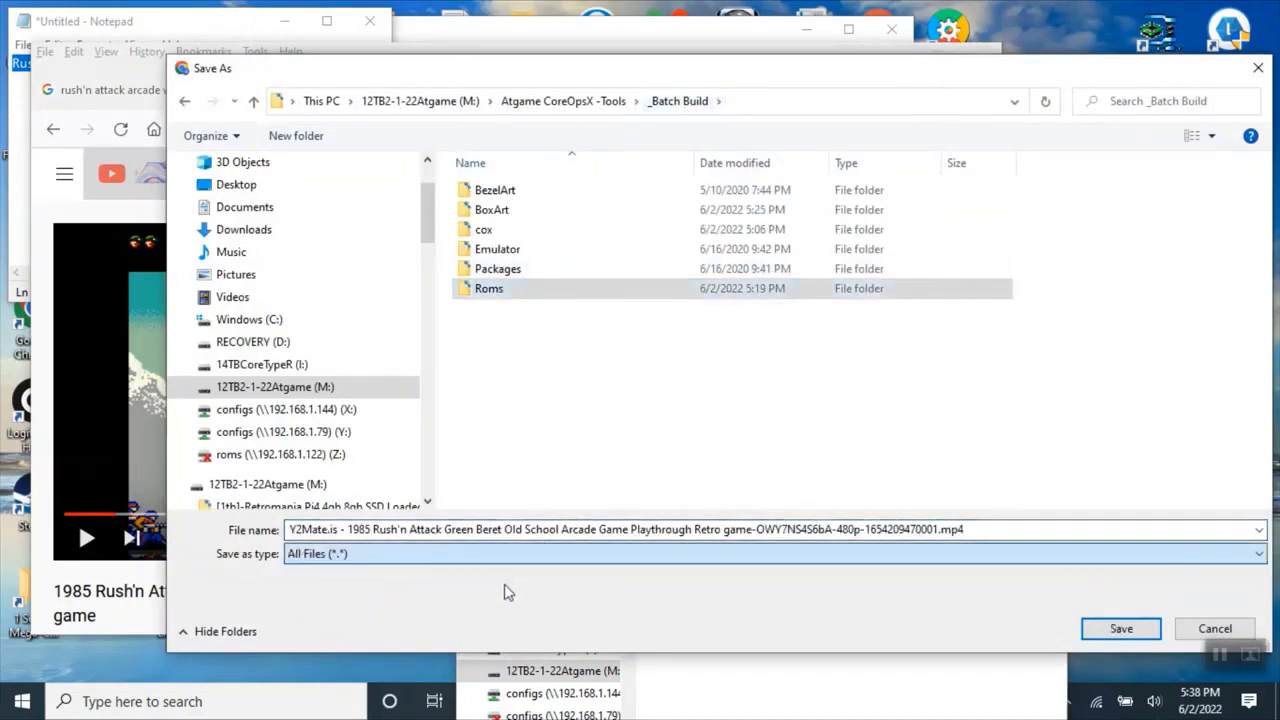
pyautogui.doubleClick(507, 288)
pyautogui.click(508, 193)
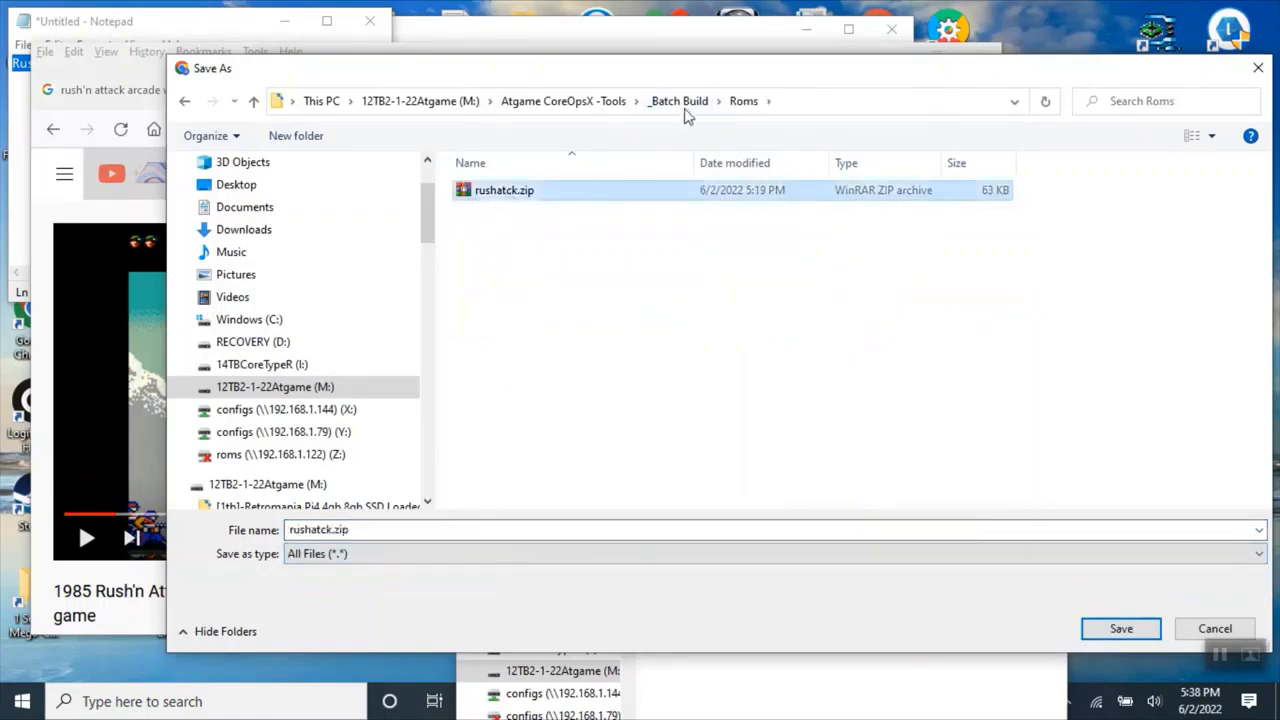
# Save the video into the _Batch Build\cox\video folder as rushatck.mp4.
pyautogui.click(685, 108)
pyautogui.click(484, 232)
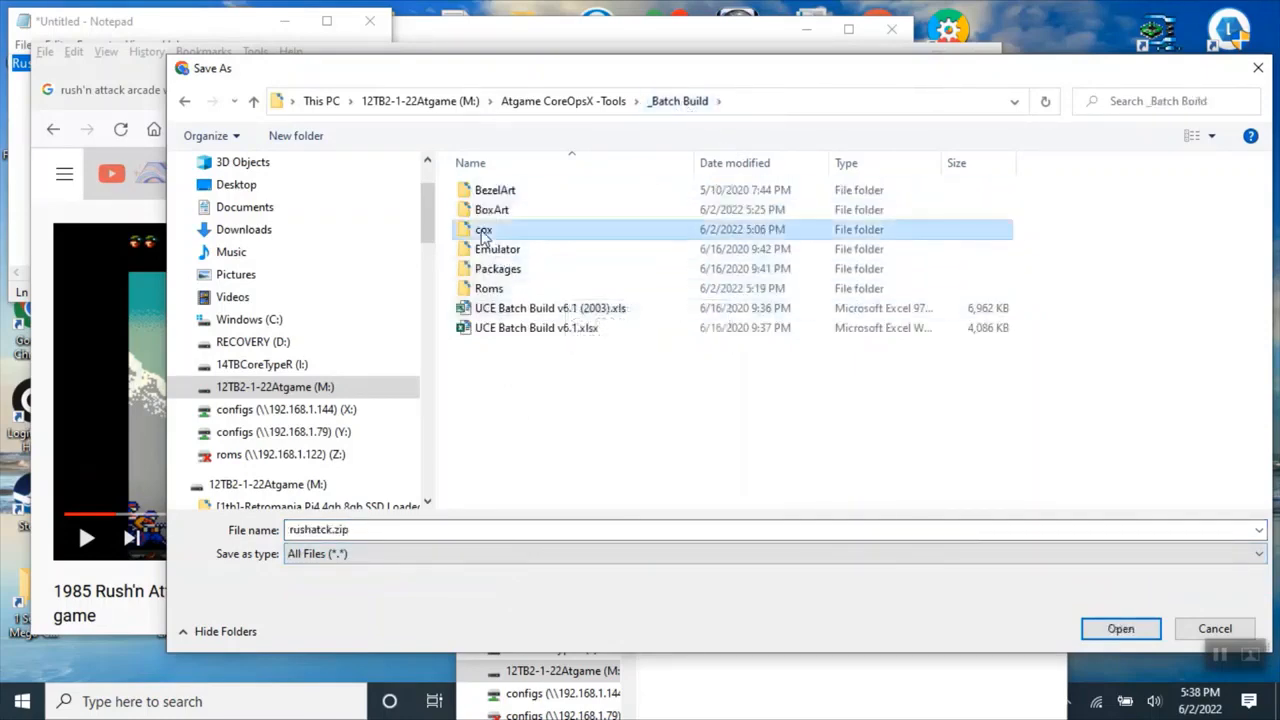
pyautogui.doubleClick(484, 232)
pyautogui.doubleClick(492, 291)
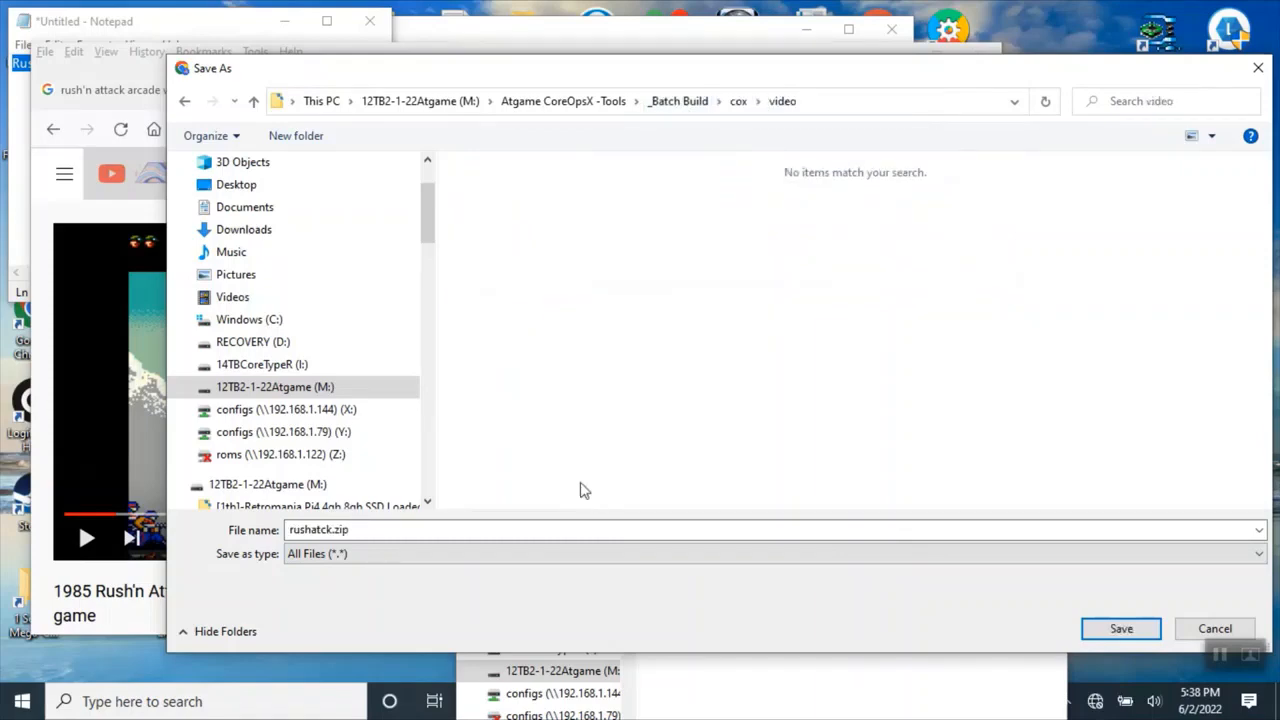
pyautogui.click(389, 529)
pyautogui.click(426, 532)
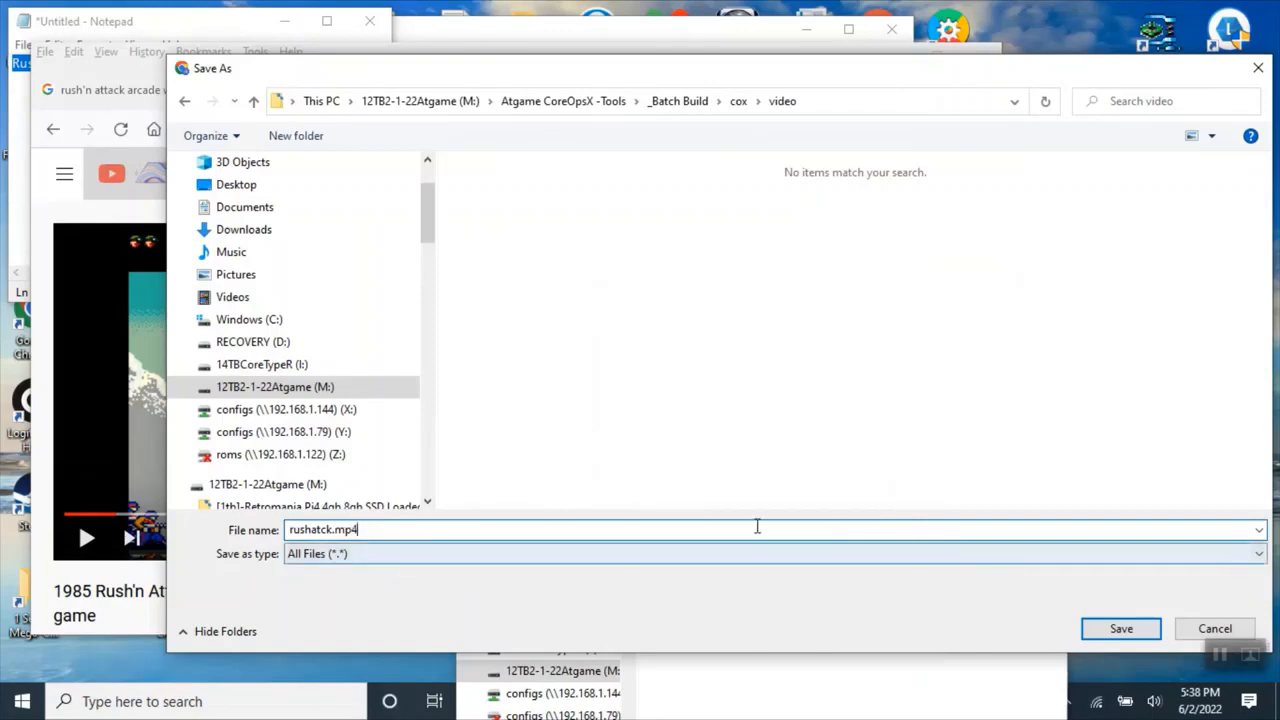
pyautogui.click(1110, 630)
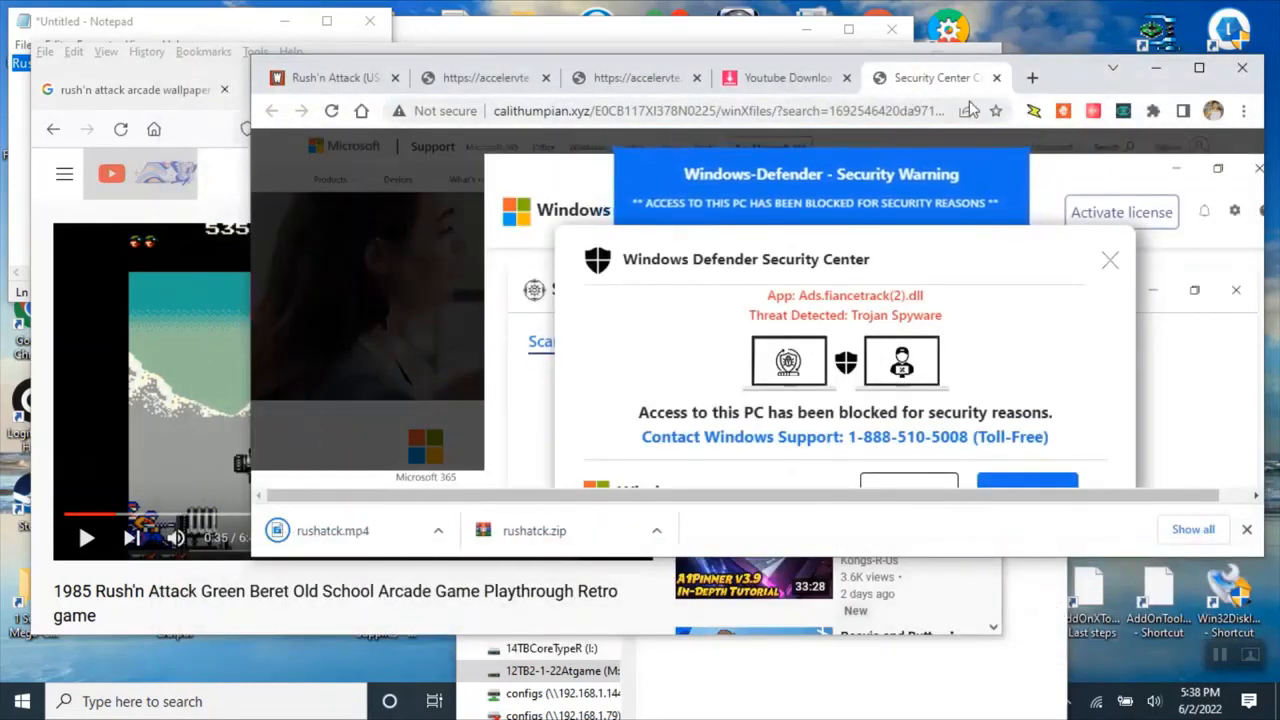
# Get rid of the fake Windows Defender pop-up by ending the Google Chrome task in Task Manager.
pyautogui.click(1110, 261)
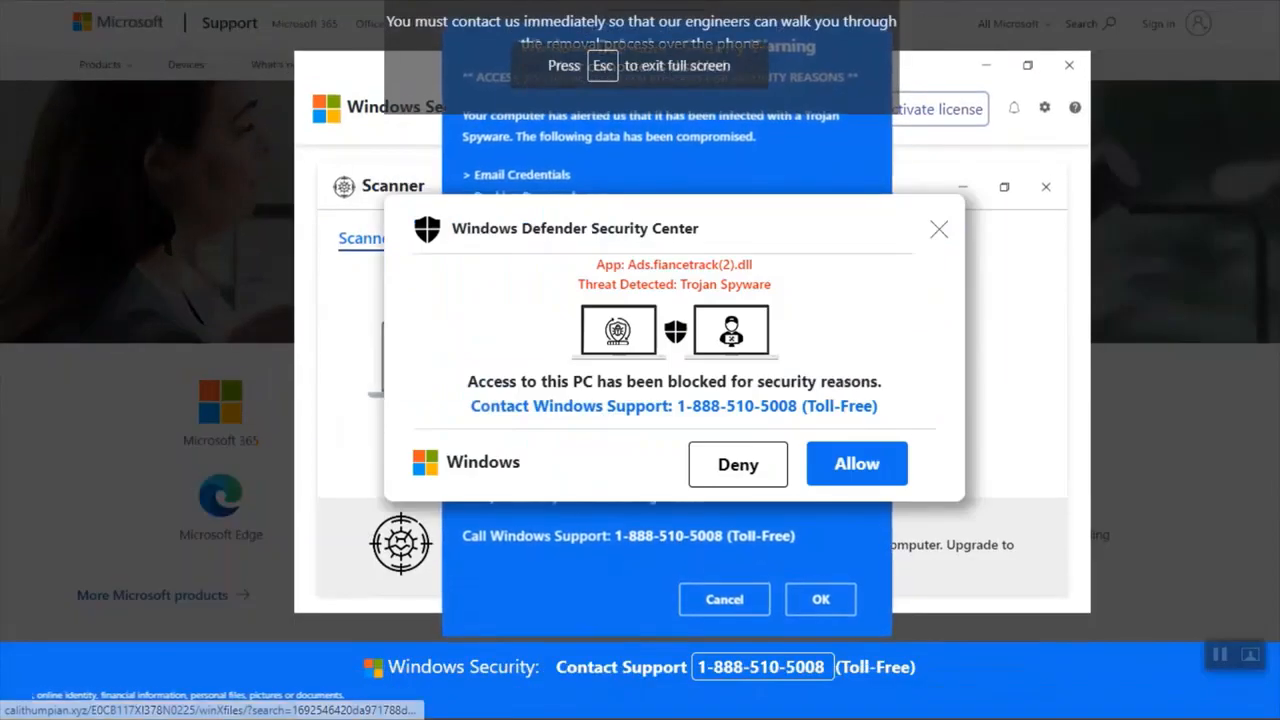
pyautogui.click(929, 234)
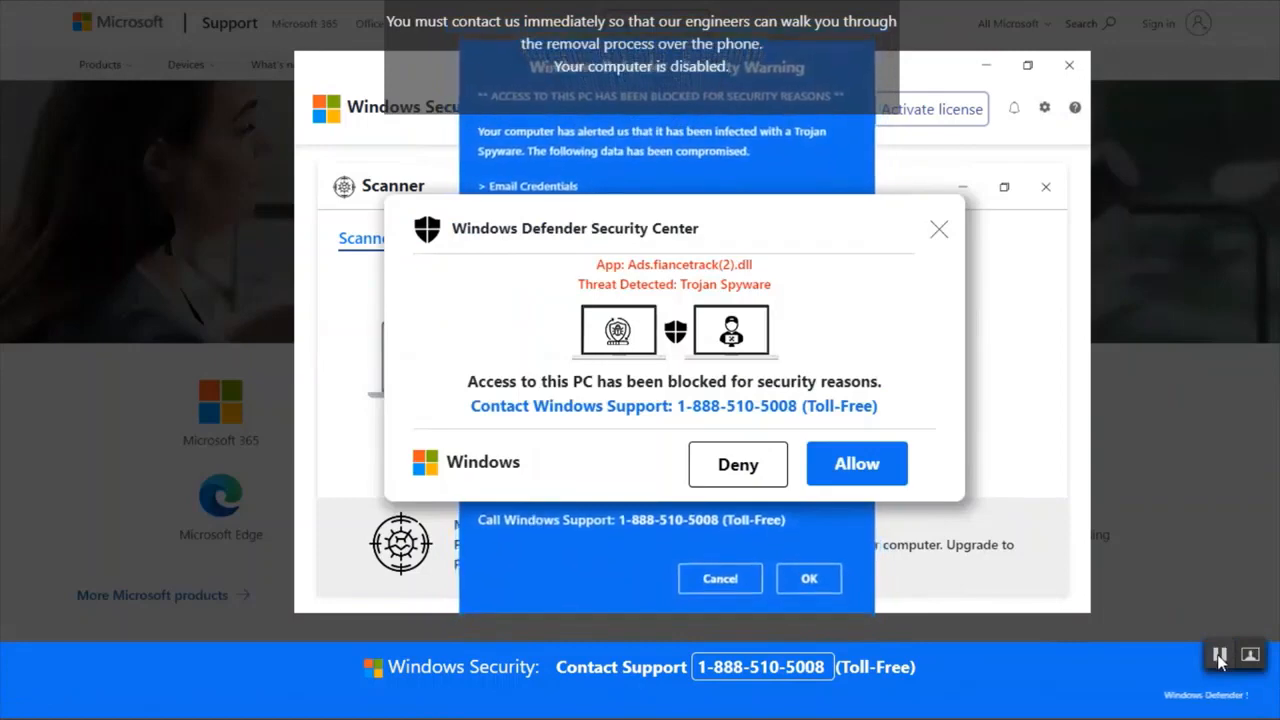
pyautogui.hotkey('ctrl', 'shift', 'Escape')
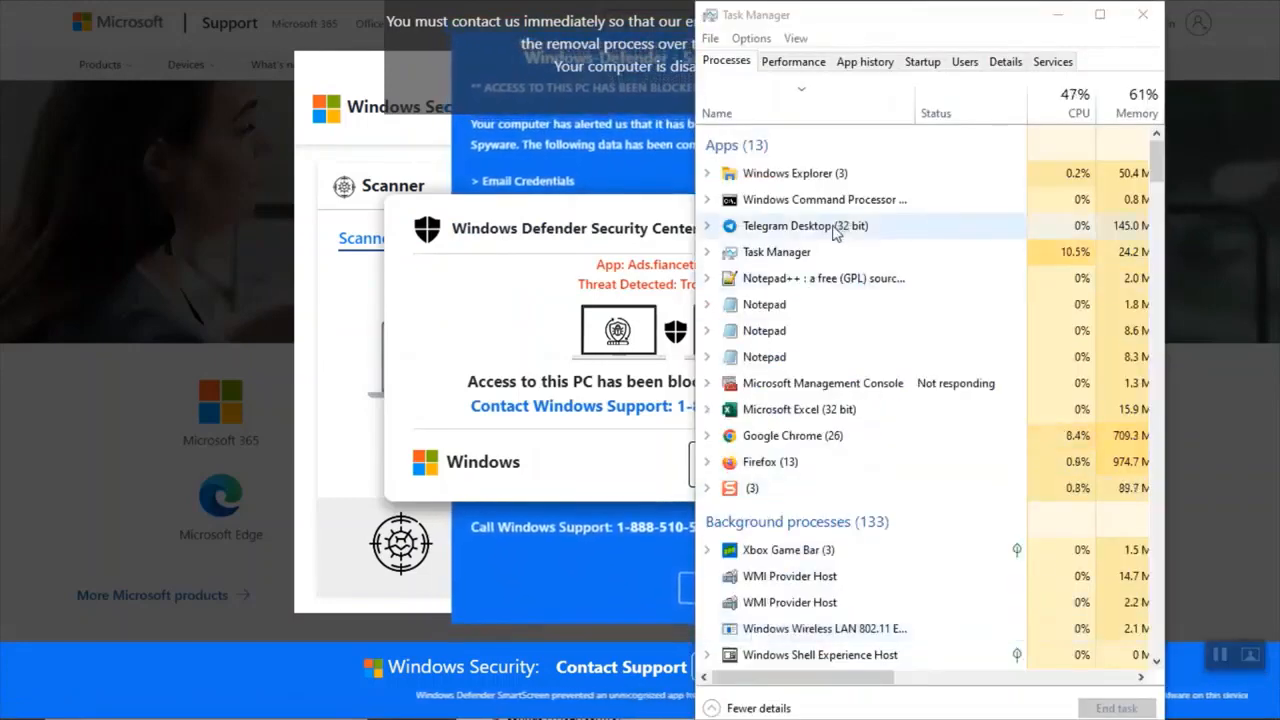
pyautogui.click(795, 173)
pyautogui.click(810, 199)
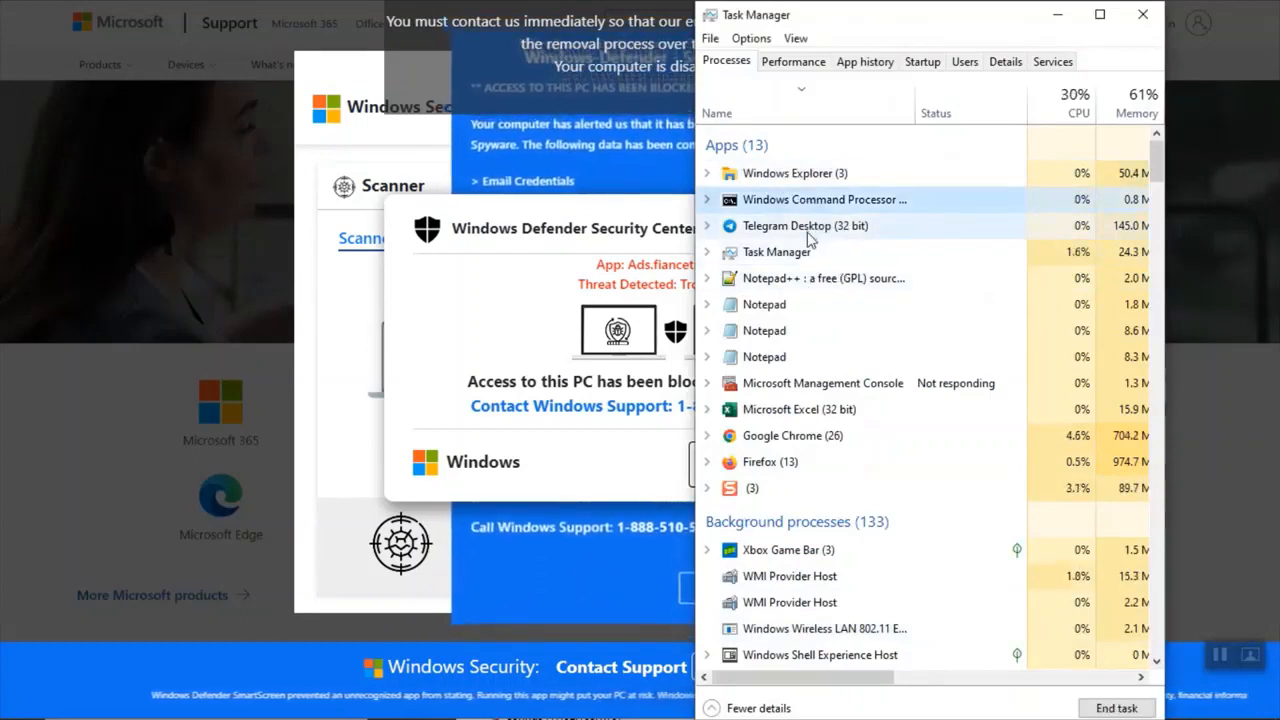
pyautogui.click(889, 183)
pyautogui.click(903, 205)
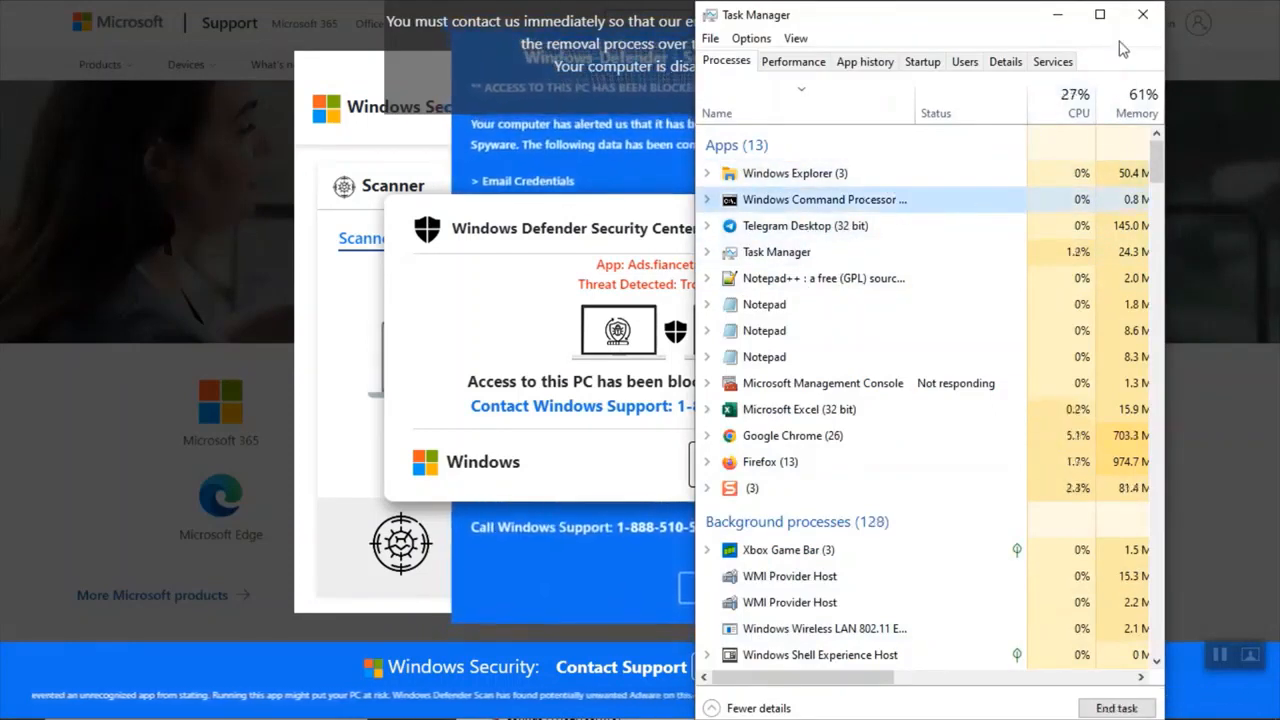
pyautogui.click(805, 226)
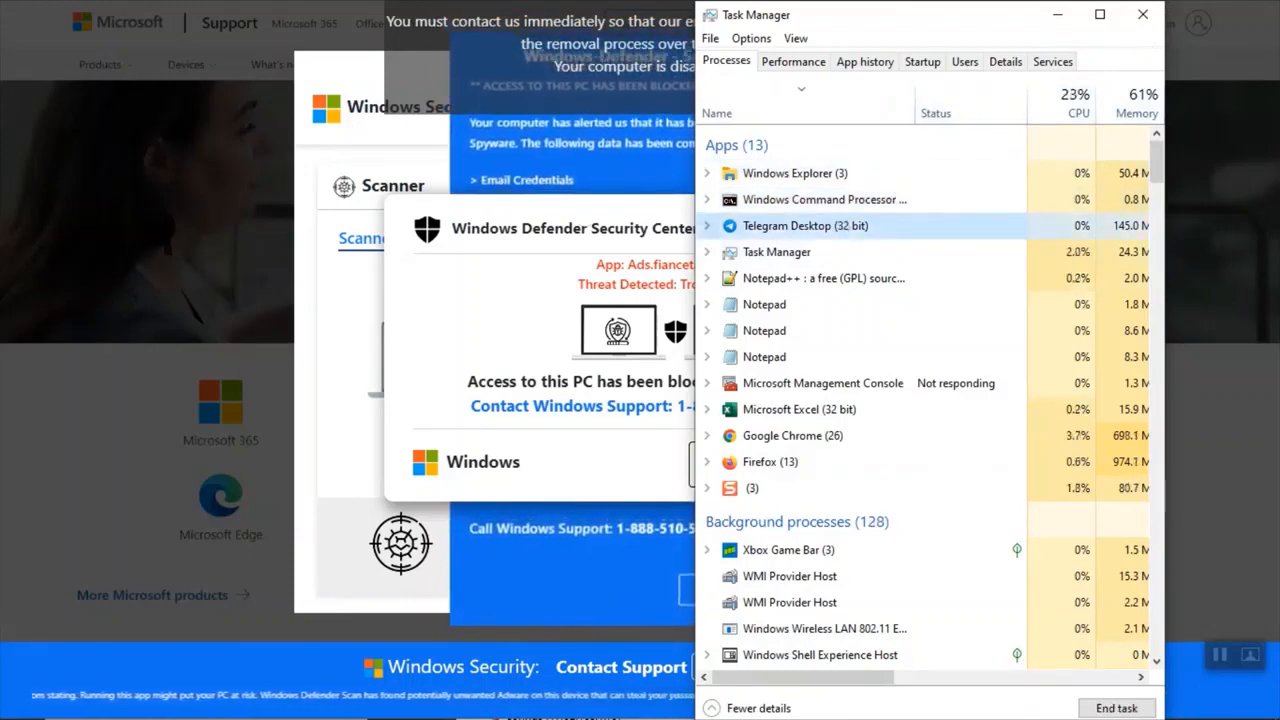
pyautogui.click(813, 436)
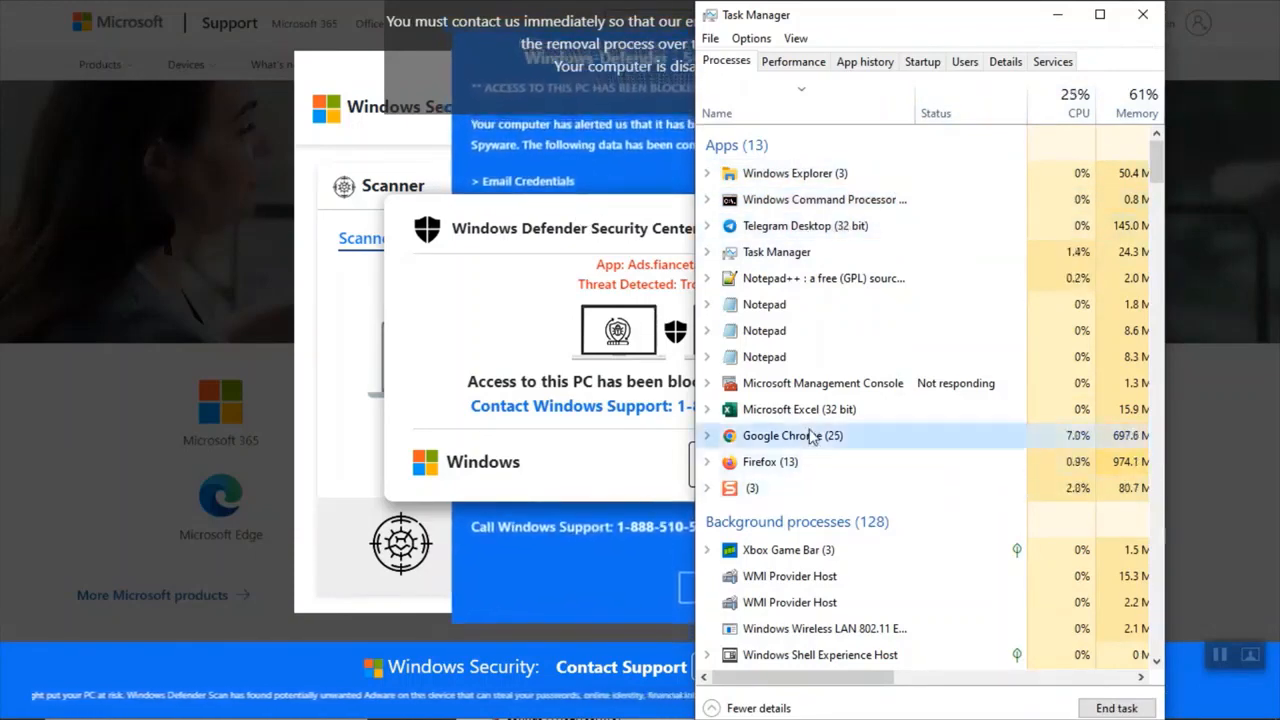
pyautogui.rightClick(840, 438)
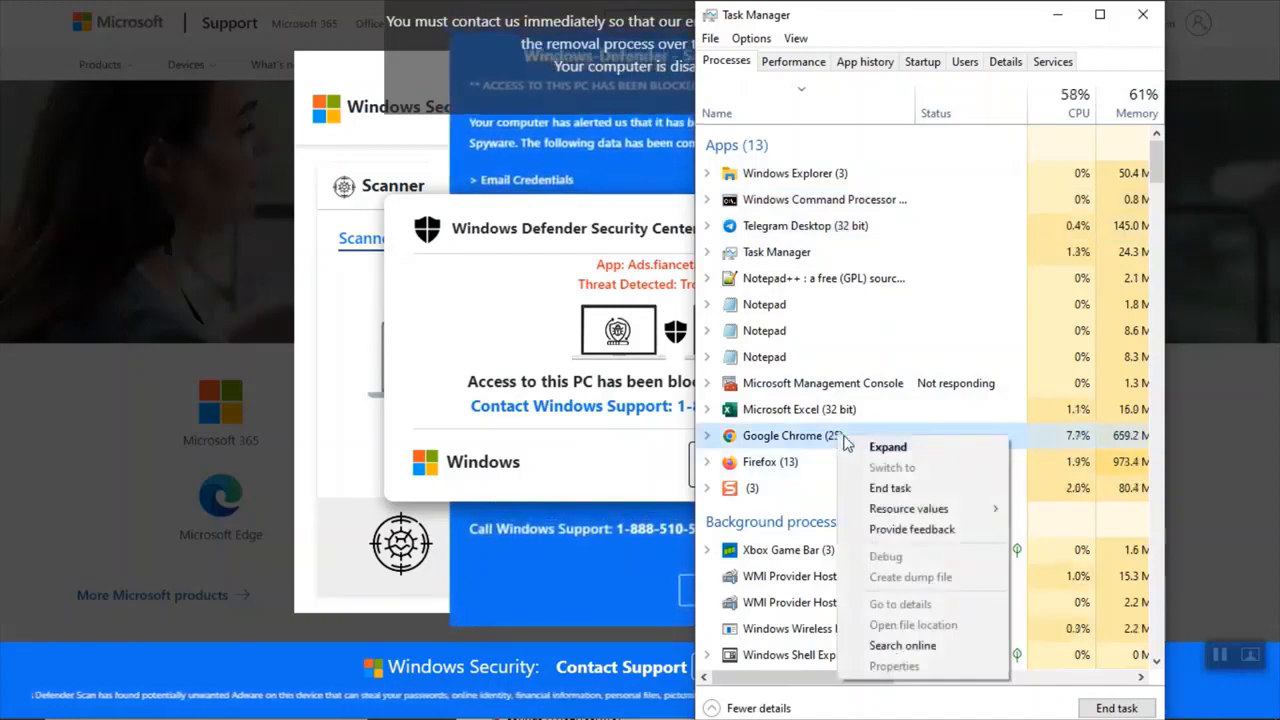
pyautogui.click(903, 492)
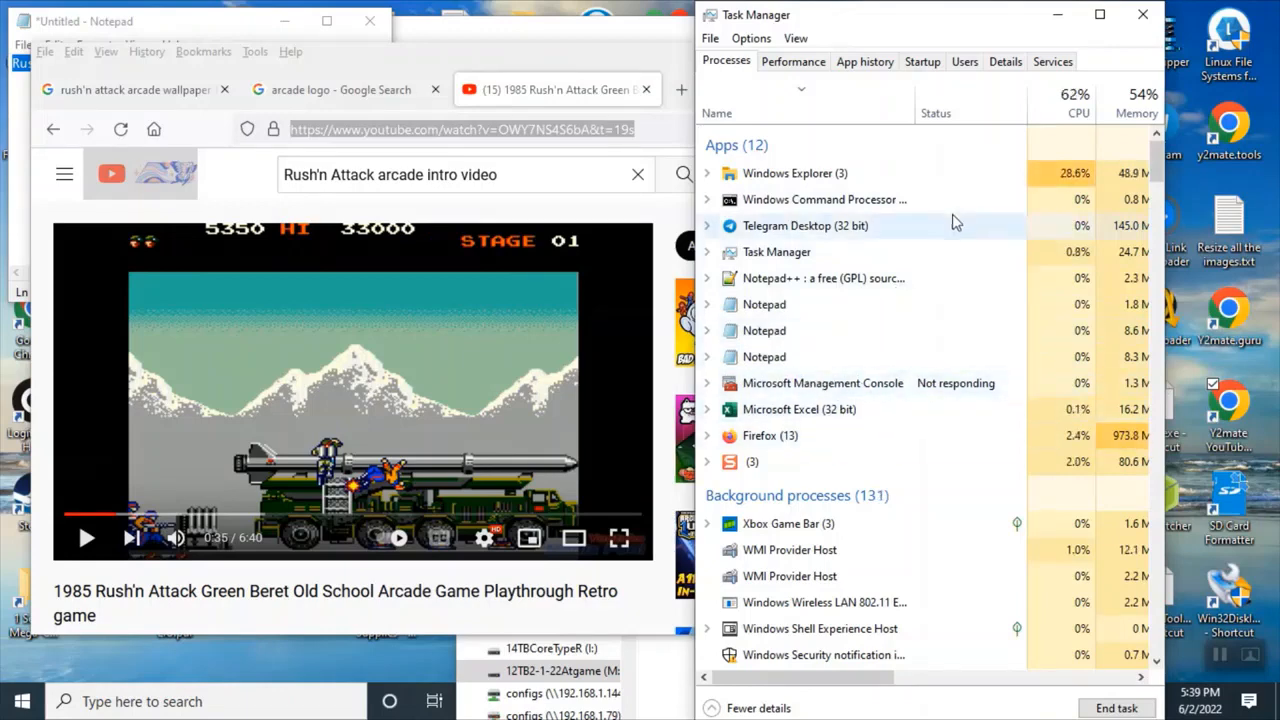
# Minimize Task Manager and close the Firefox YouTube window.
pyautogui.click(1060, 18)
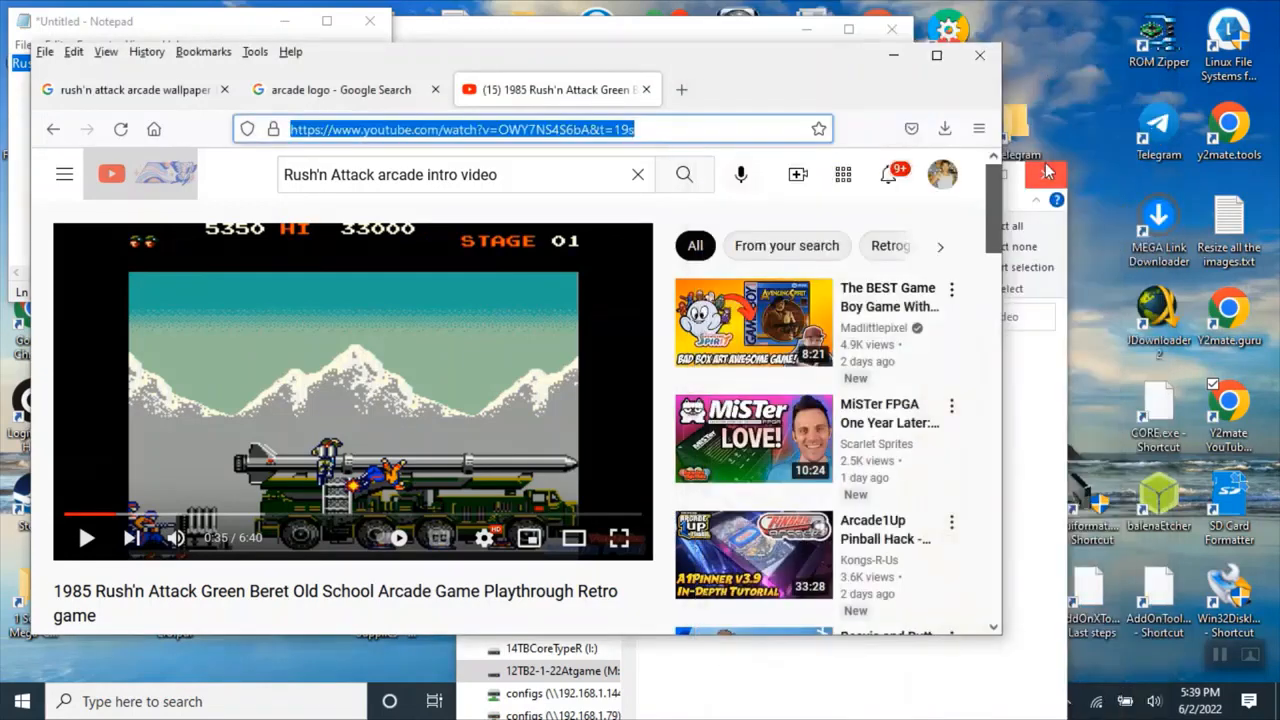
pyautogui.scroll(-3, 511, 422)
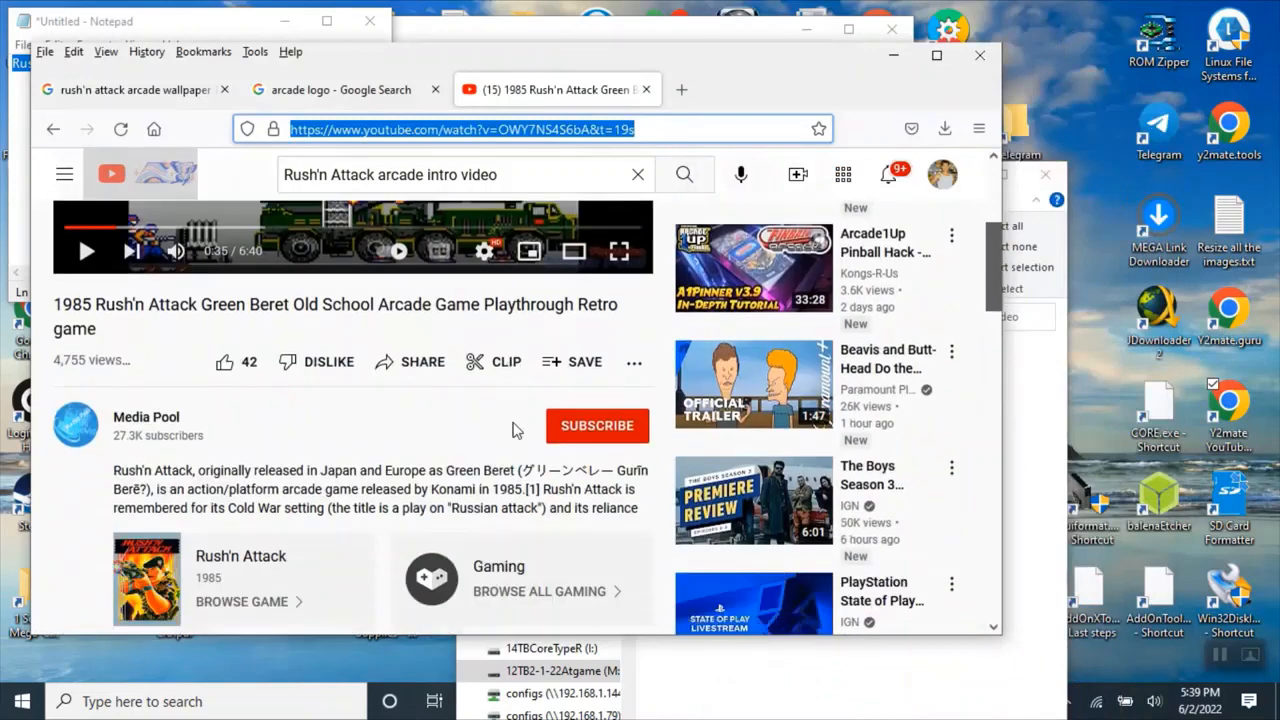
pyautogui.click(632, 366)
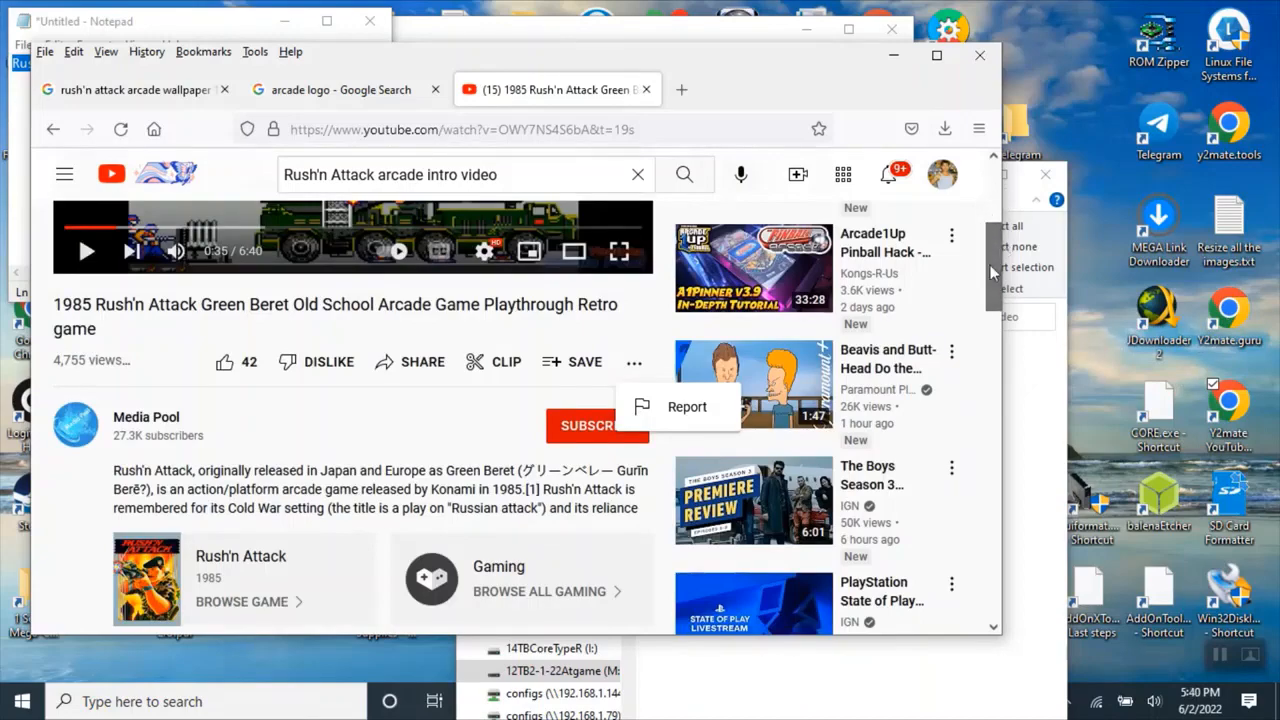
pyautogui.click(980, 55)
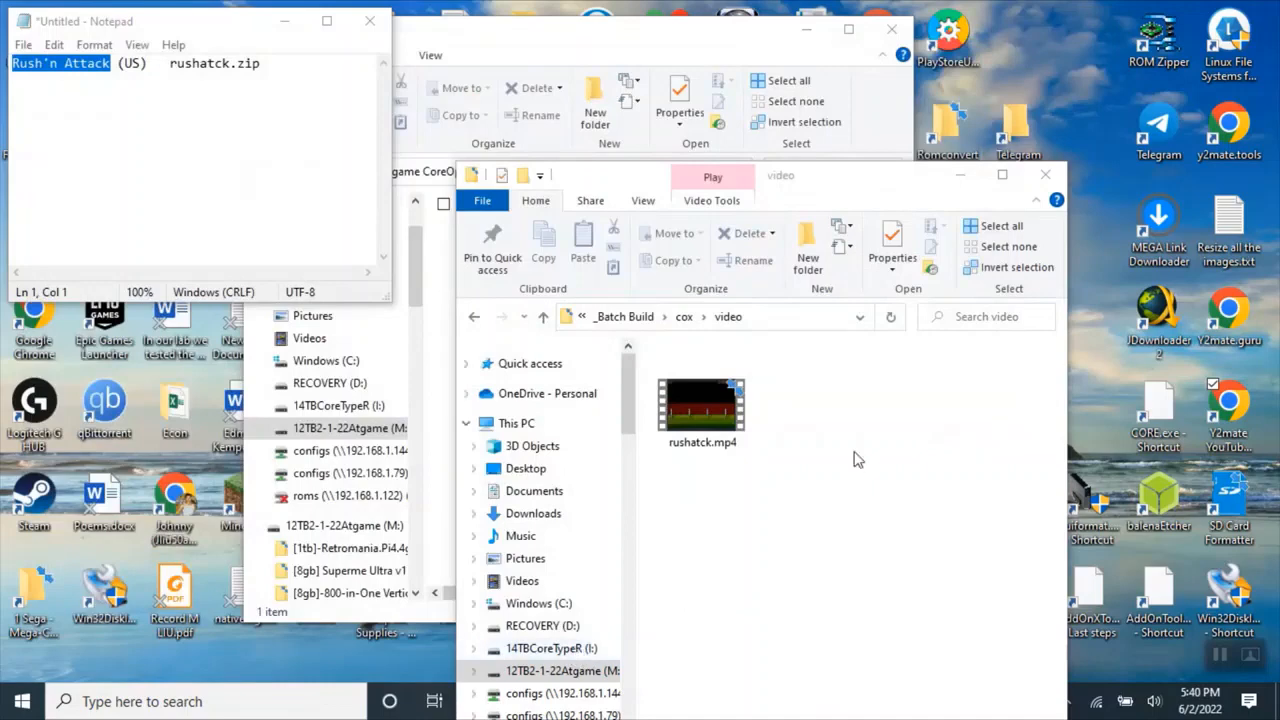
# Check the downloaded video file in the cox video folder.
pyautogui.click(808, 160)
pyautogui.click(963, 393)
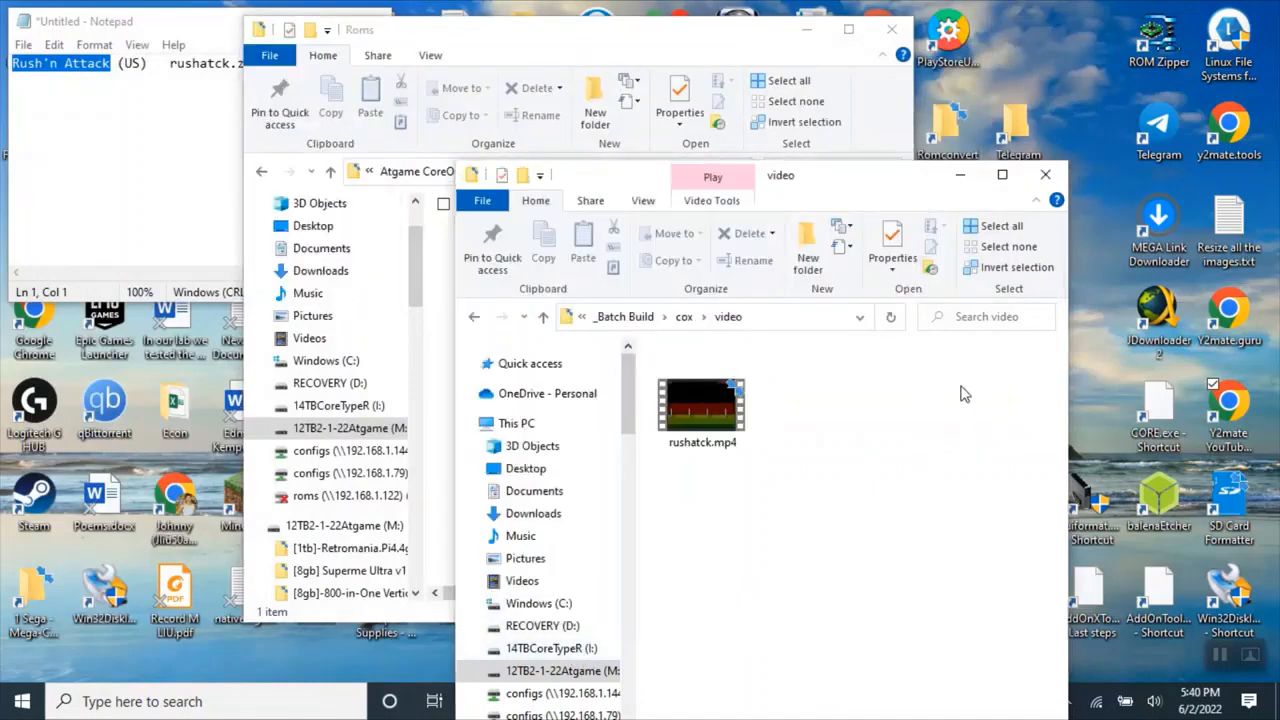
pyautogui.moveTo(920, 168); pyautogui.dragTo(738, 134)
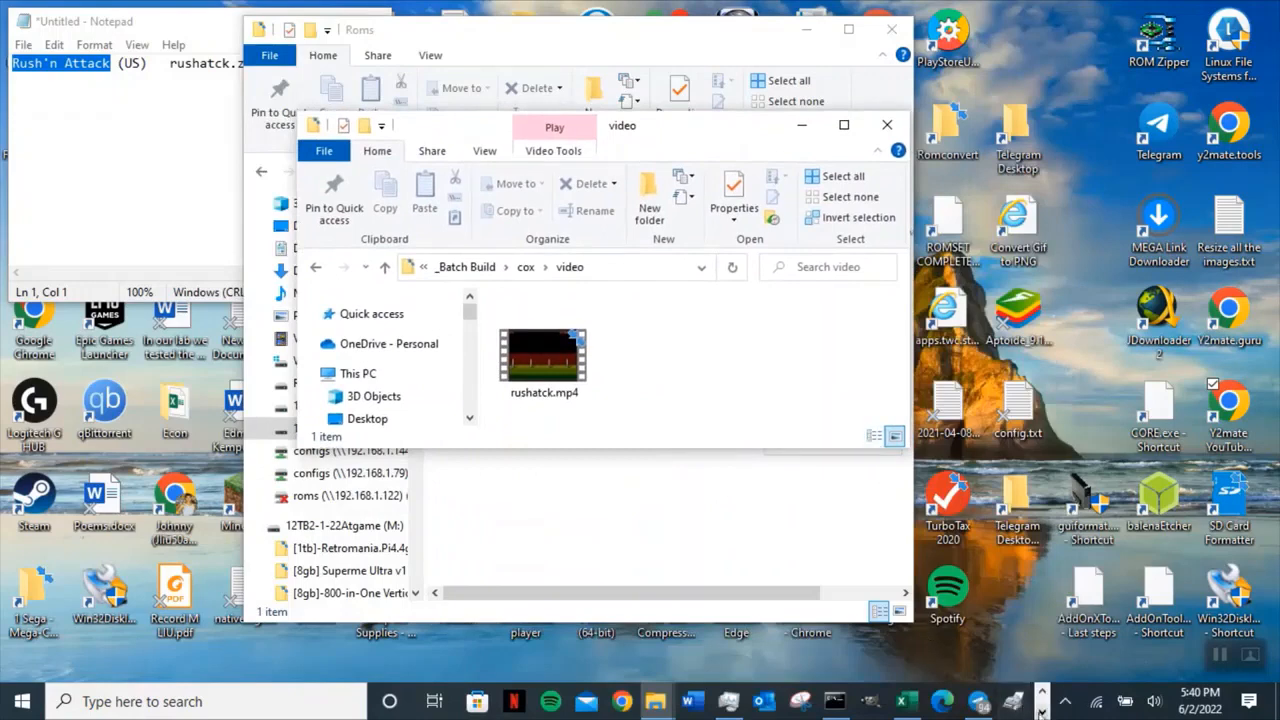
pyautogui.click(1041, 711)
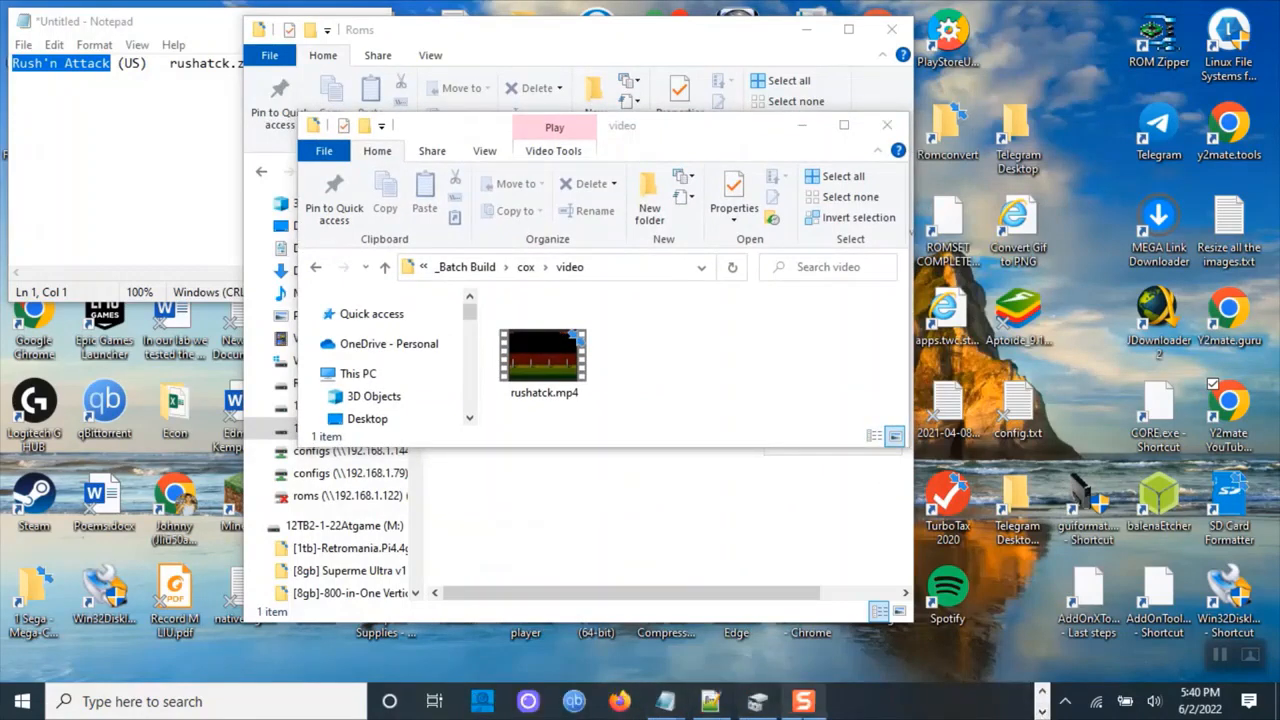
pyautogui.click(1038, 693)
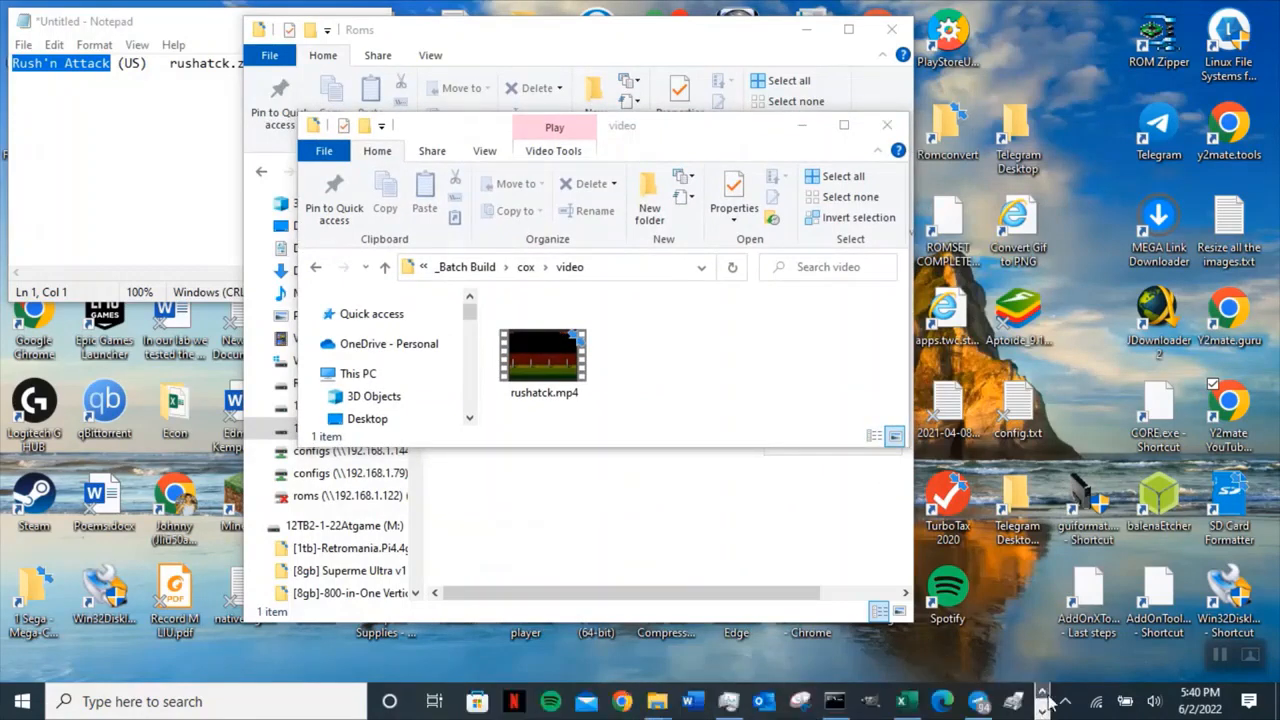
# Relaunch Chrome and open the first user profile.
pyautogui.click(622, 703)
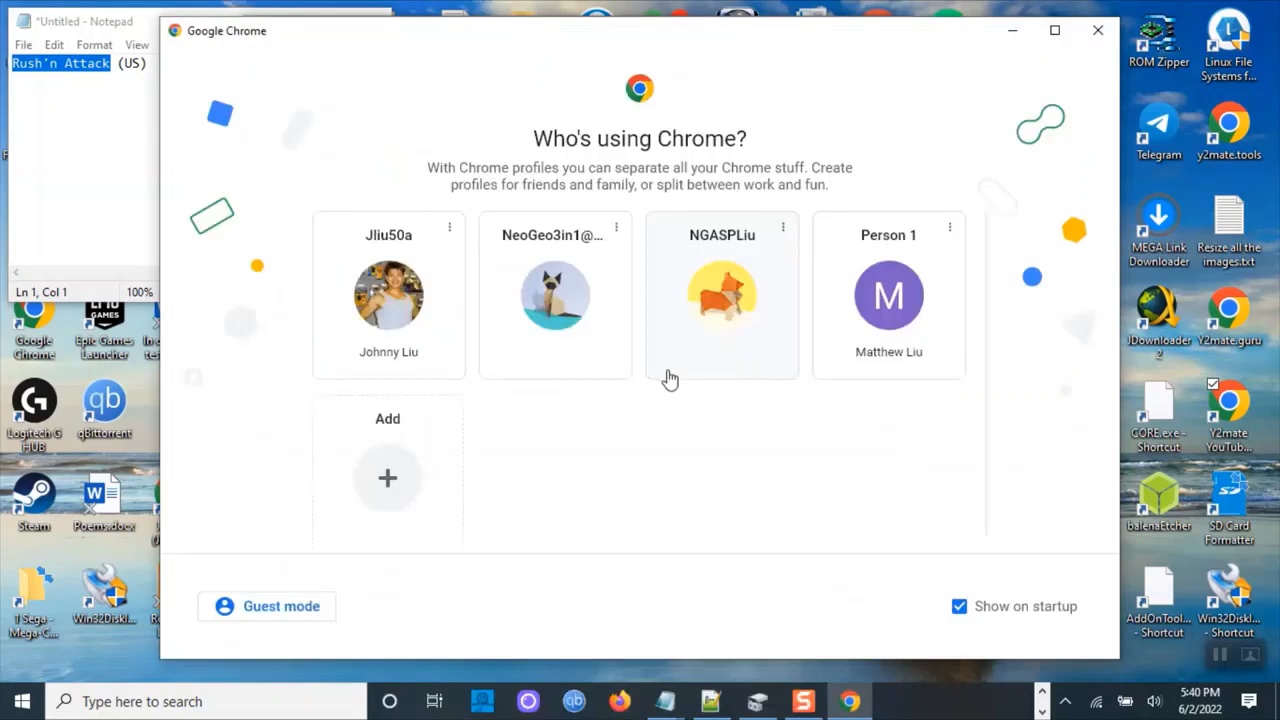
pyautogui.click(423, 320)
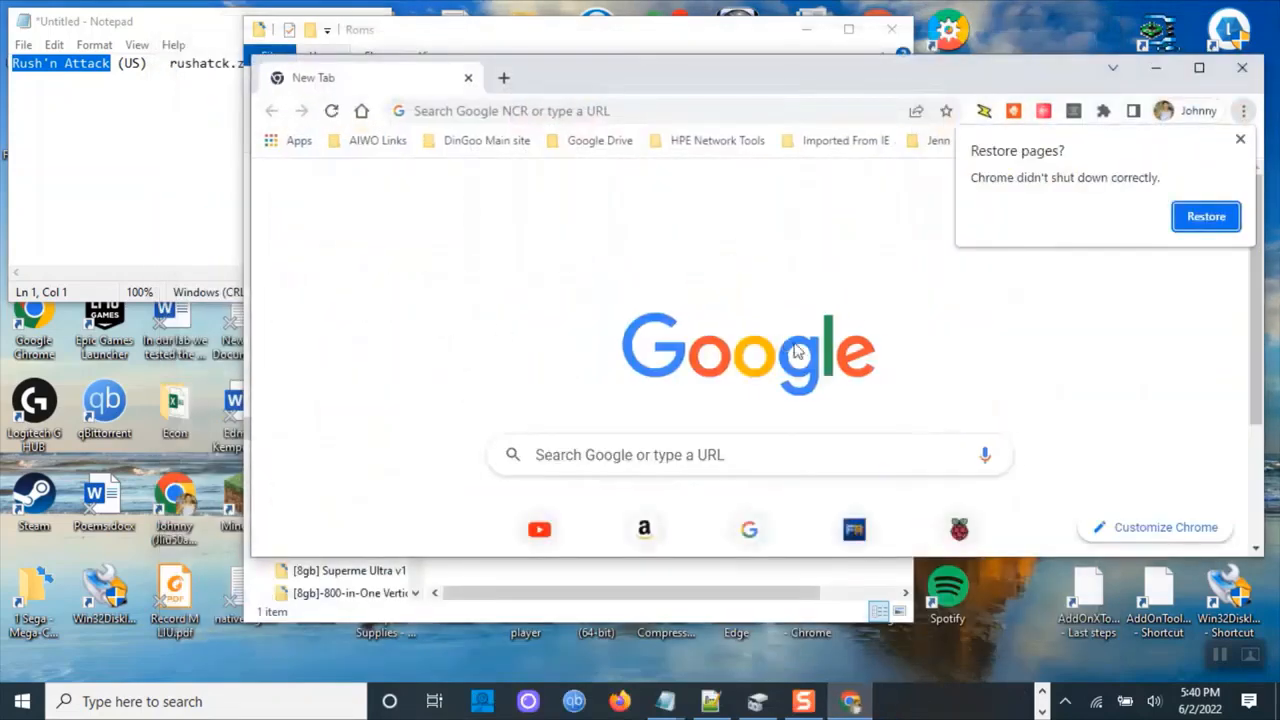
# Close the restore prompt and review the cover, logo, marquee, playlist_art, playlists and video subfolders of cox.
pyautogui.click(1241, 141)
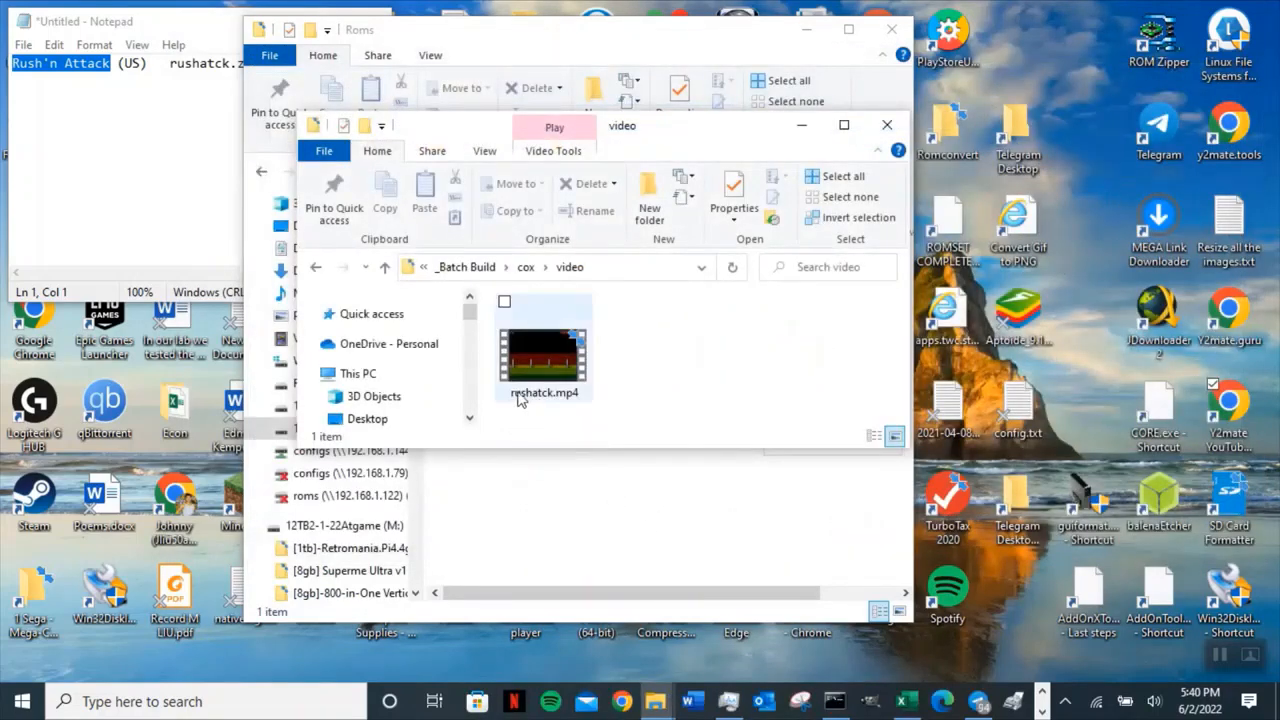
pyautogui.click(389, 276)
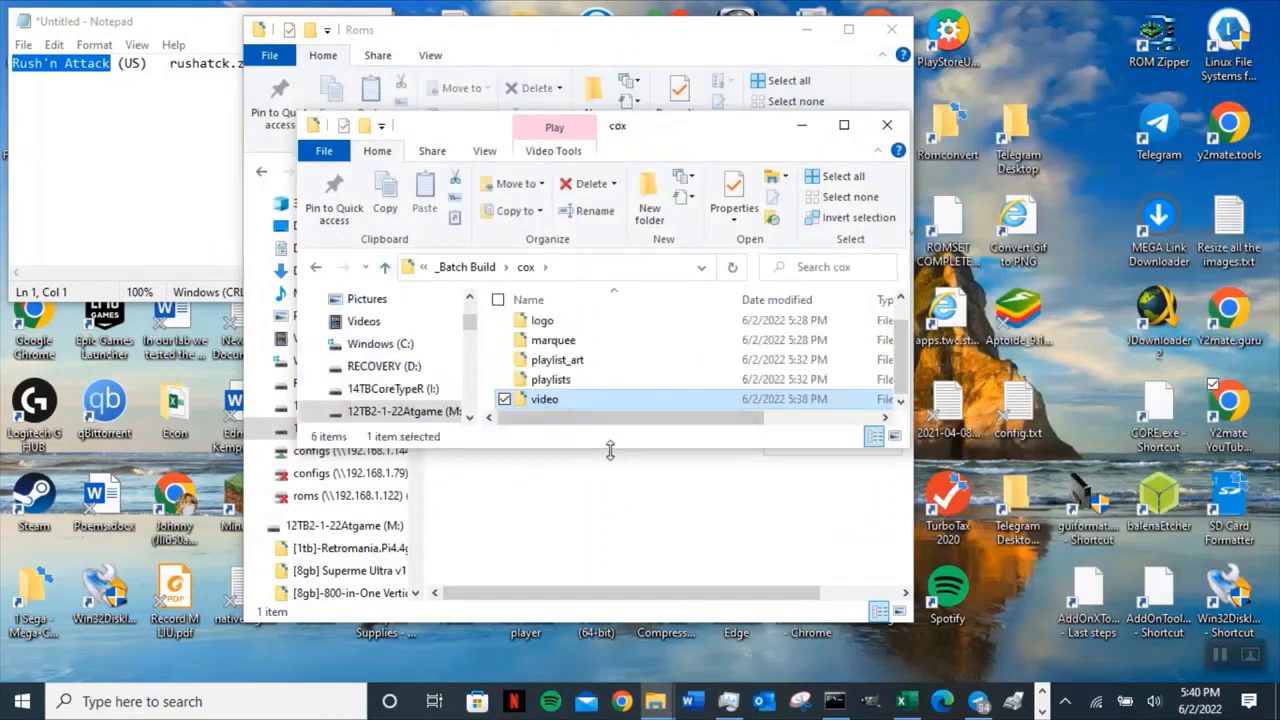
pyautogui.moveTo(612, 449); pyautogui.dragTo(619, 558)
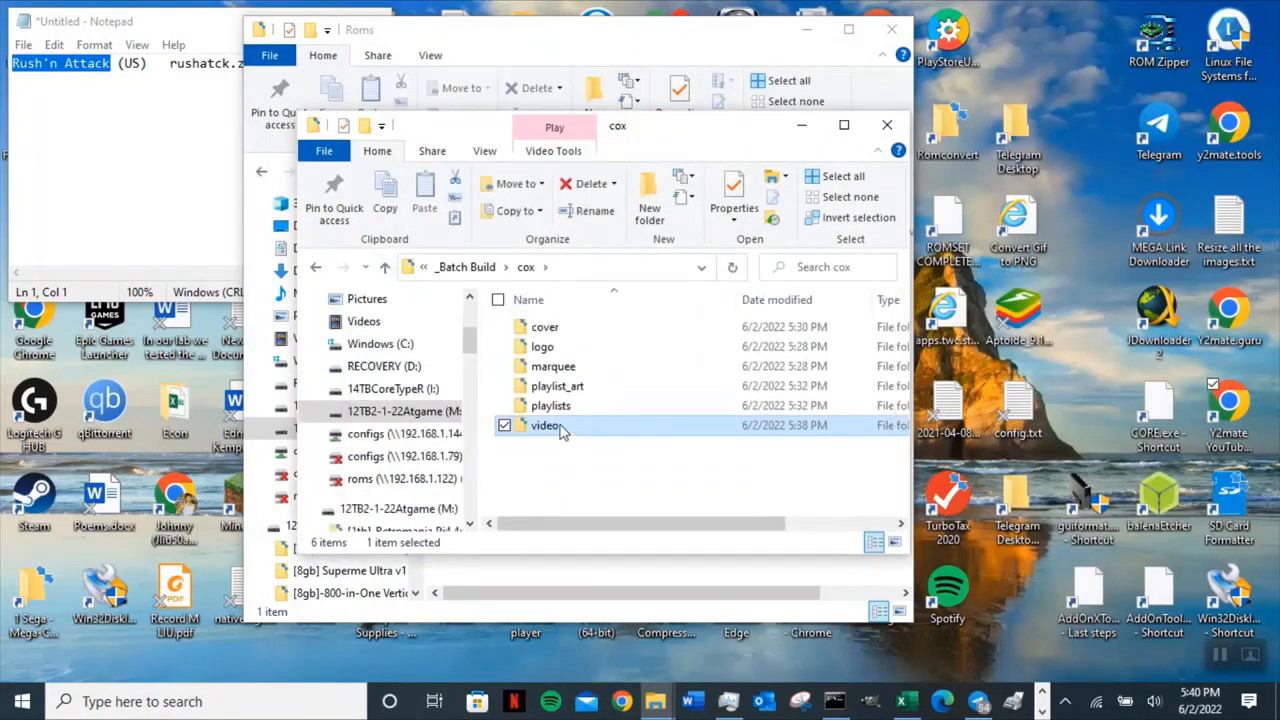
pyautogui.click(581, 325)
pyautogui.click(589, 349)
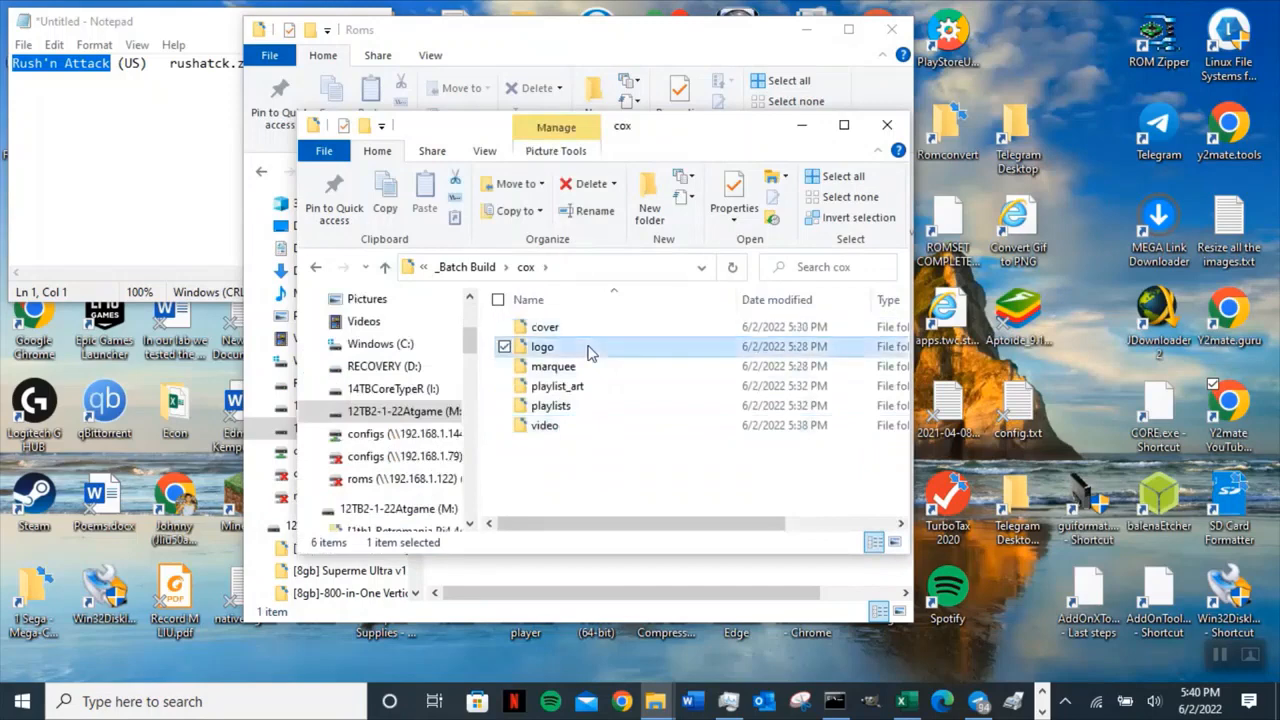
pyautogui.click(616, 368)
pyautogui.click(645, 388)
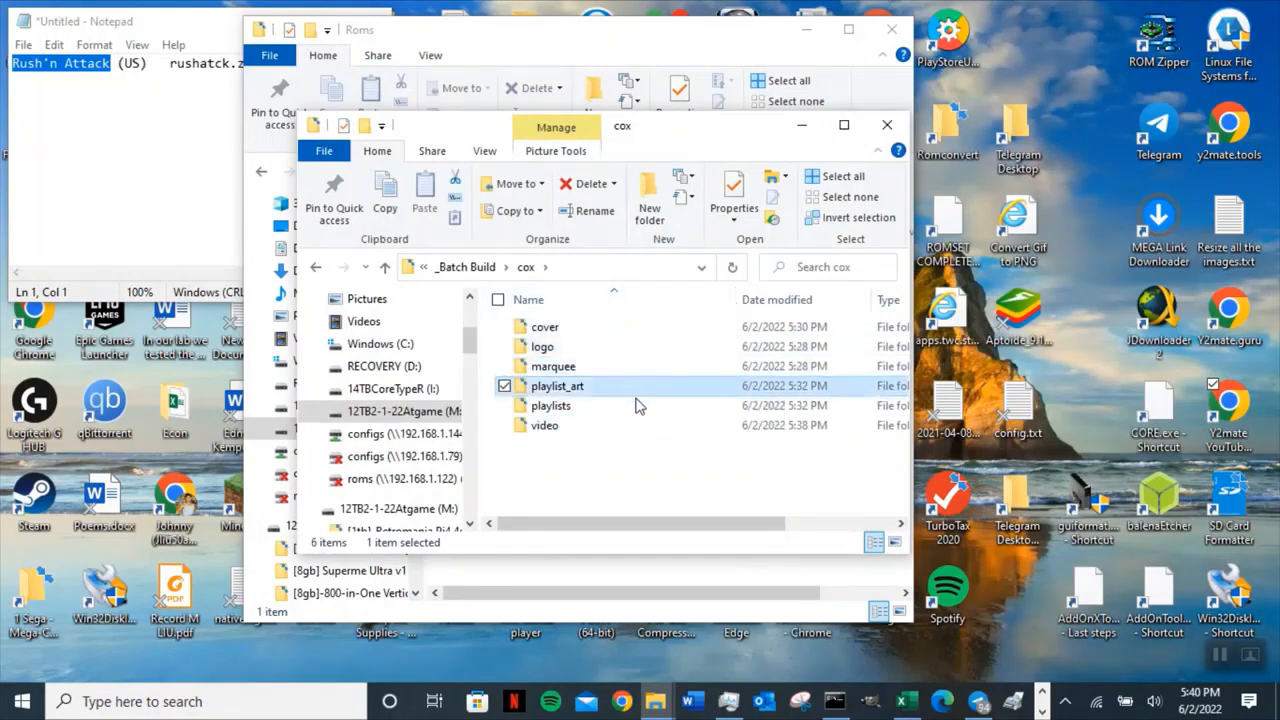
pyautogui.click(632, 407)
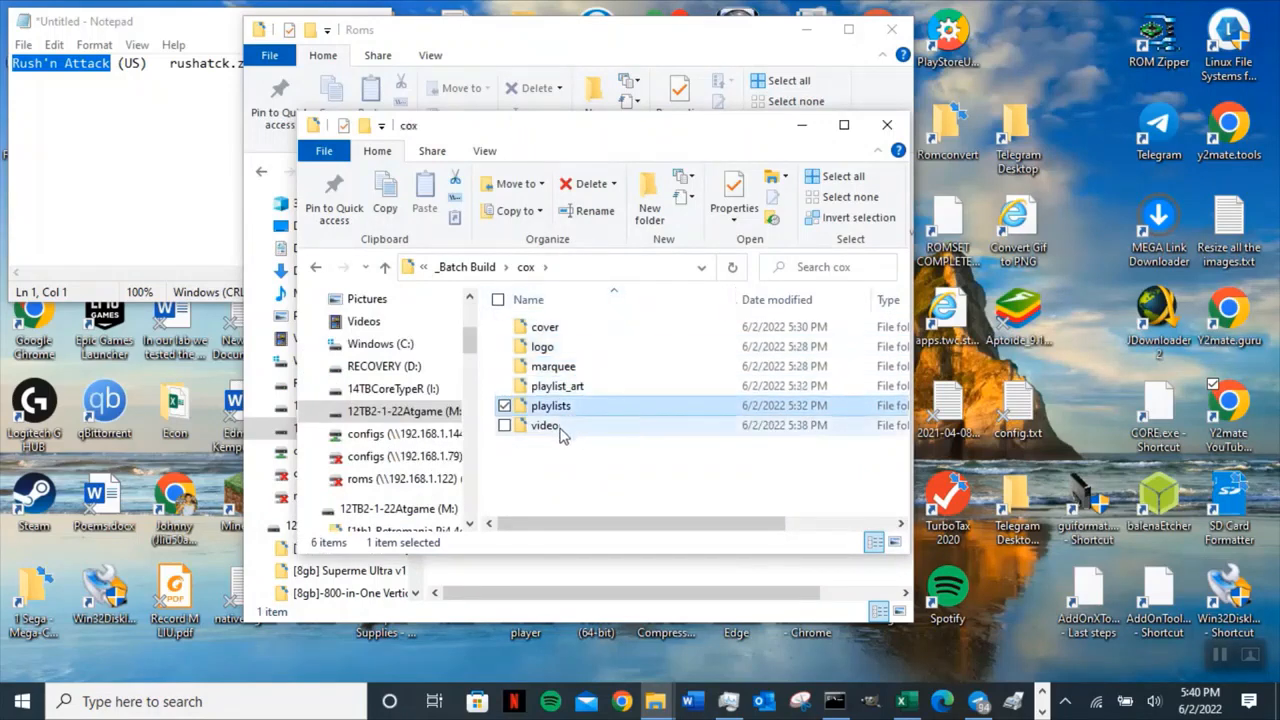
pyautogui.click(625, 430)
pyautogui.click(385, 270)
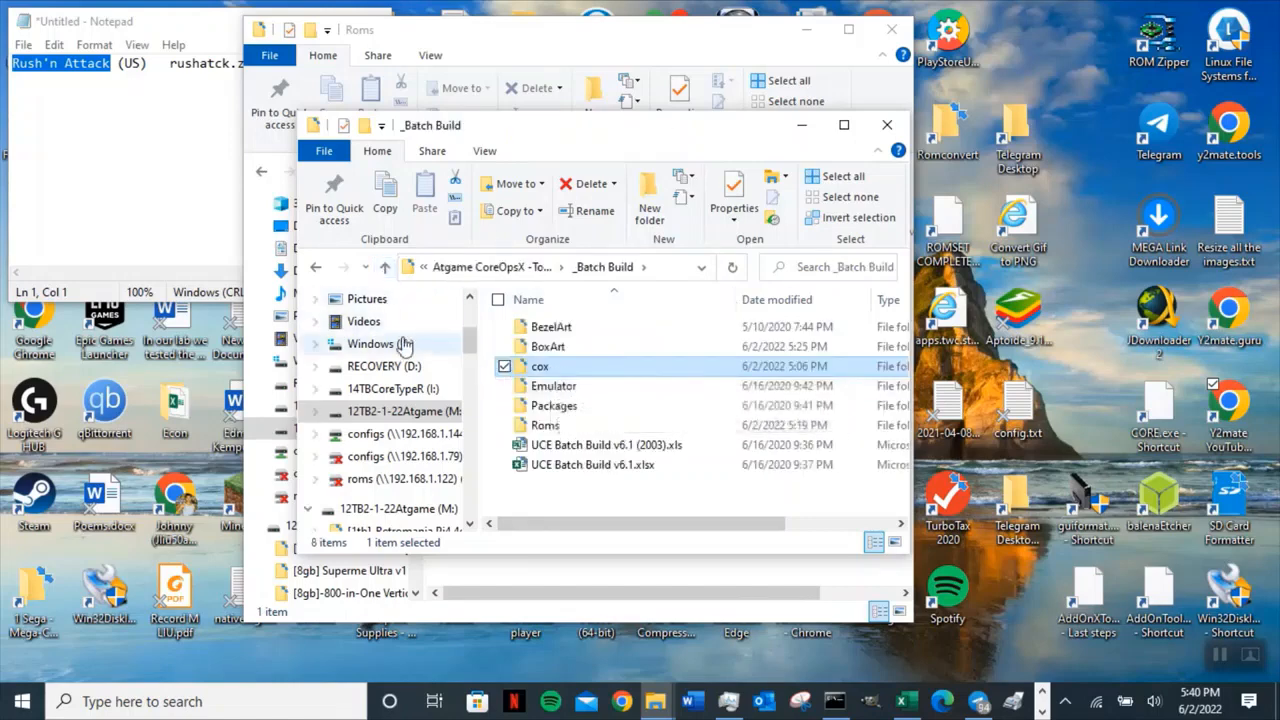
pyautogui.moveTo(662, 136); pyautogui.dragTo(869, 41)
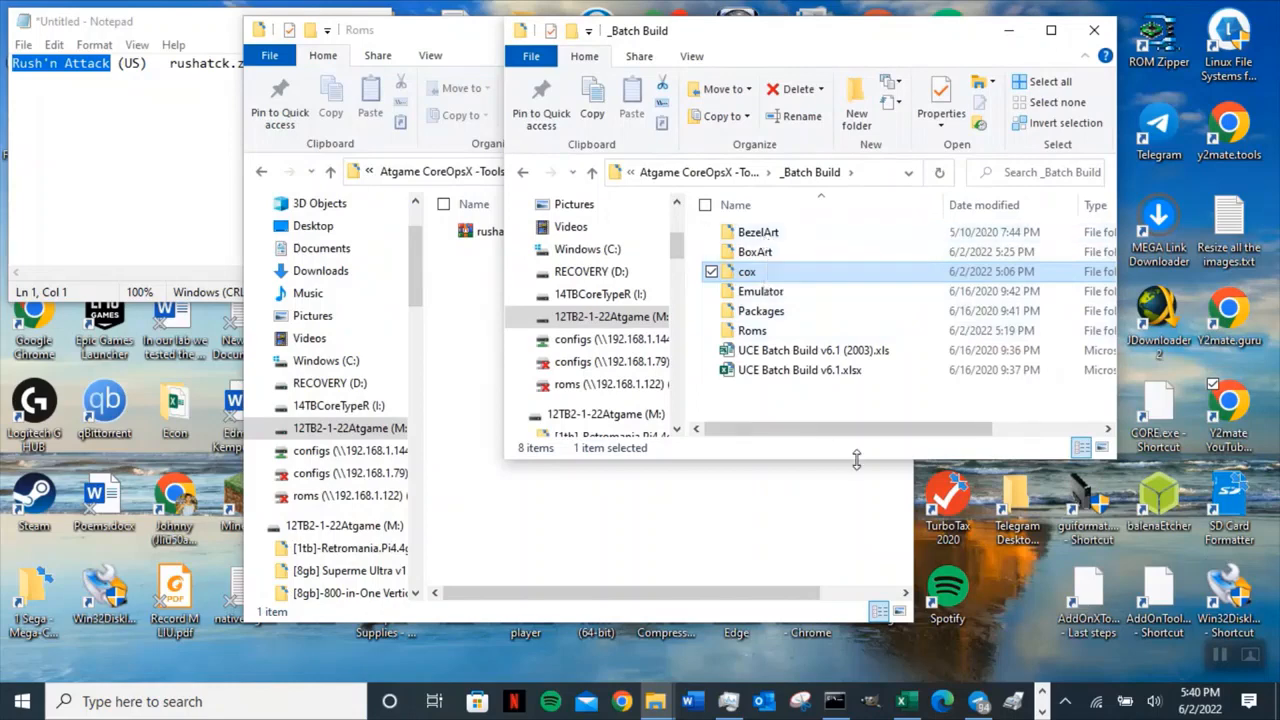
# Switch to the browser and open the Retroarch 1920x1080 overlay bezel image from the rush'n attack bezel results for saving.
pyautogui.click(1041, 690)
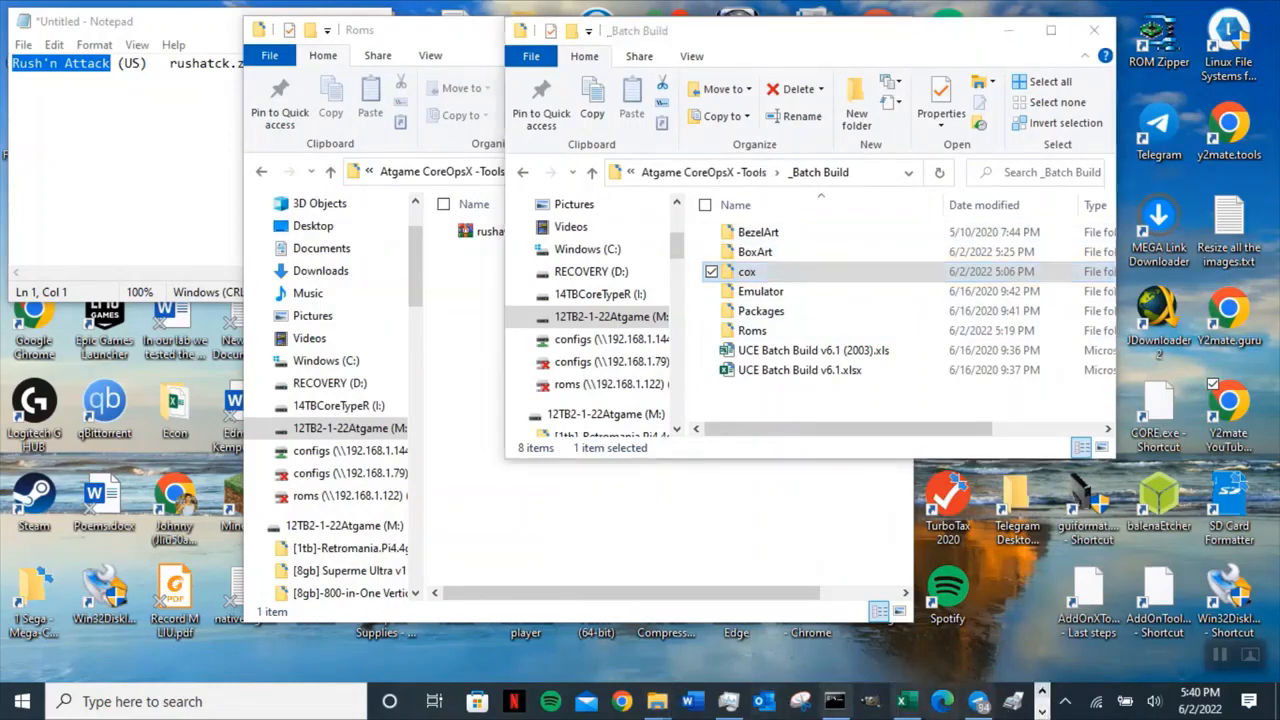
pyautogui.click(1041, 712)
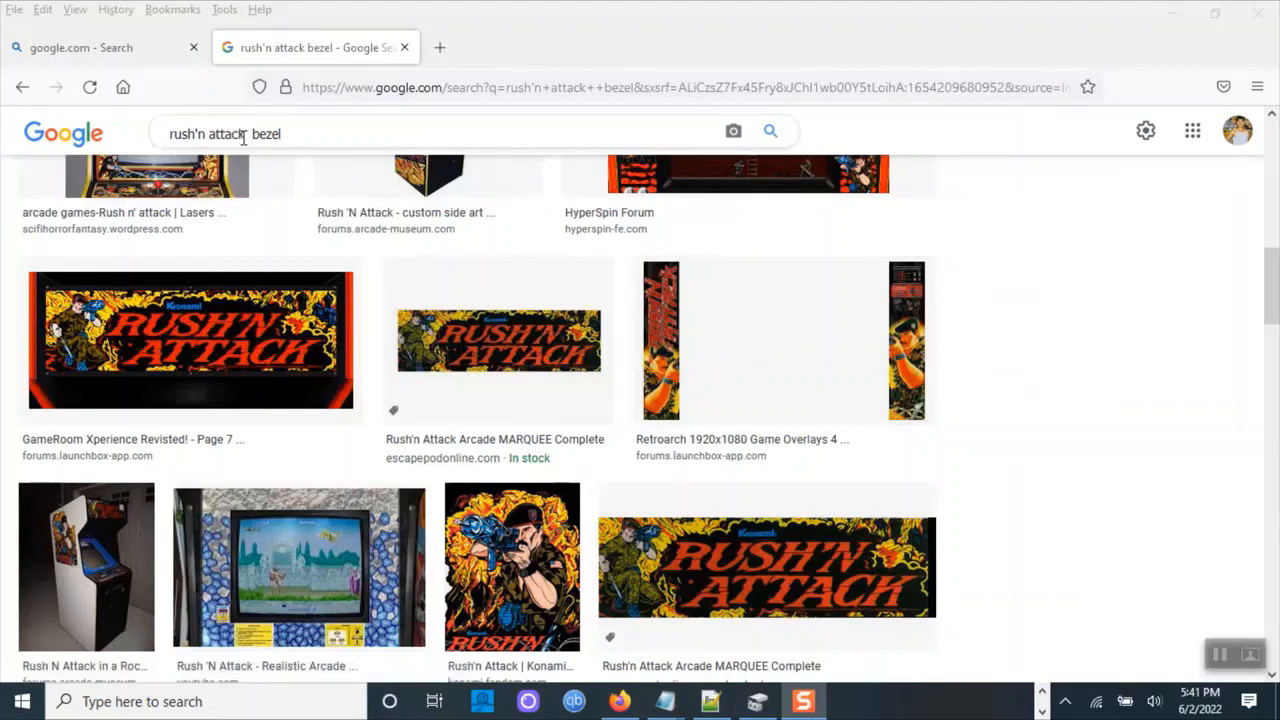
pyautogui.click(745, 316)
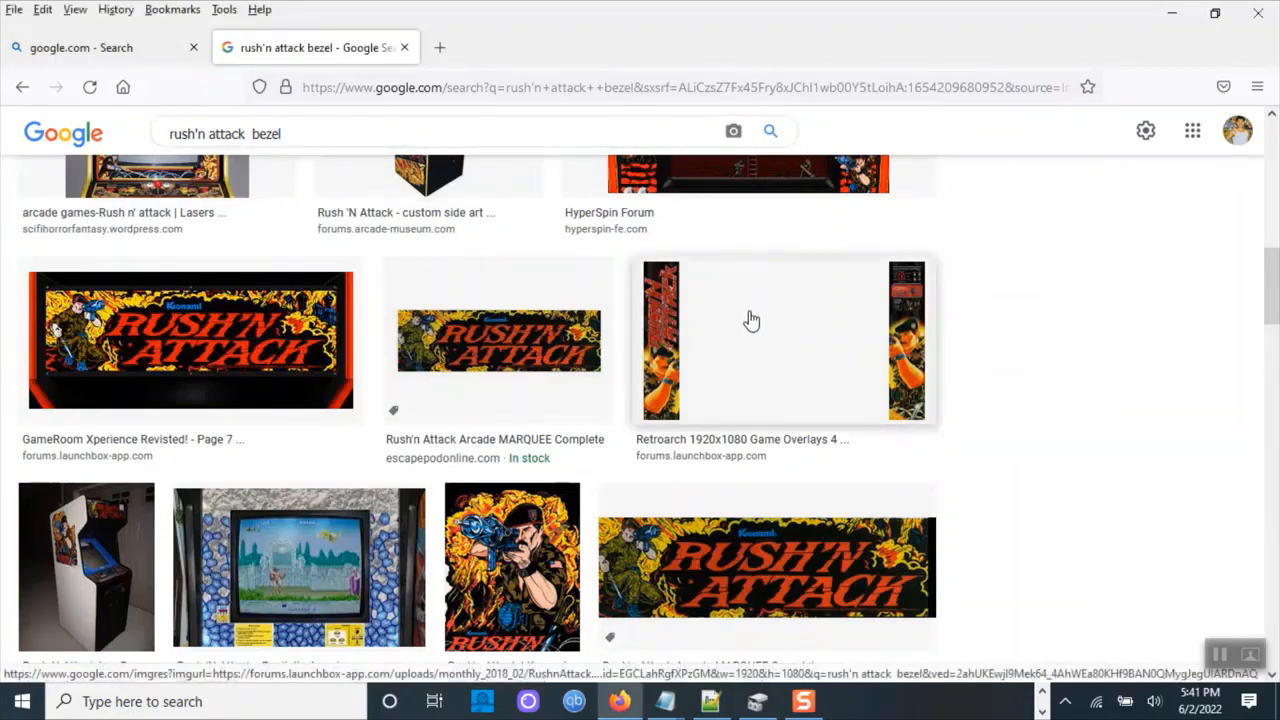
pyautogui.click(751, 320)
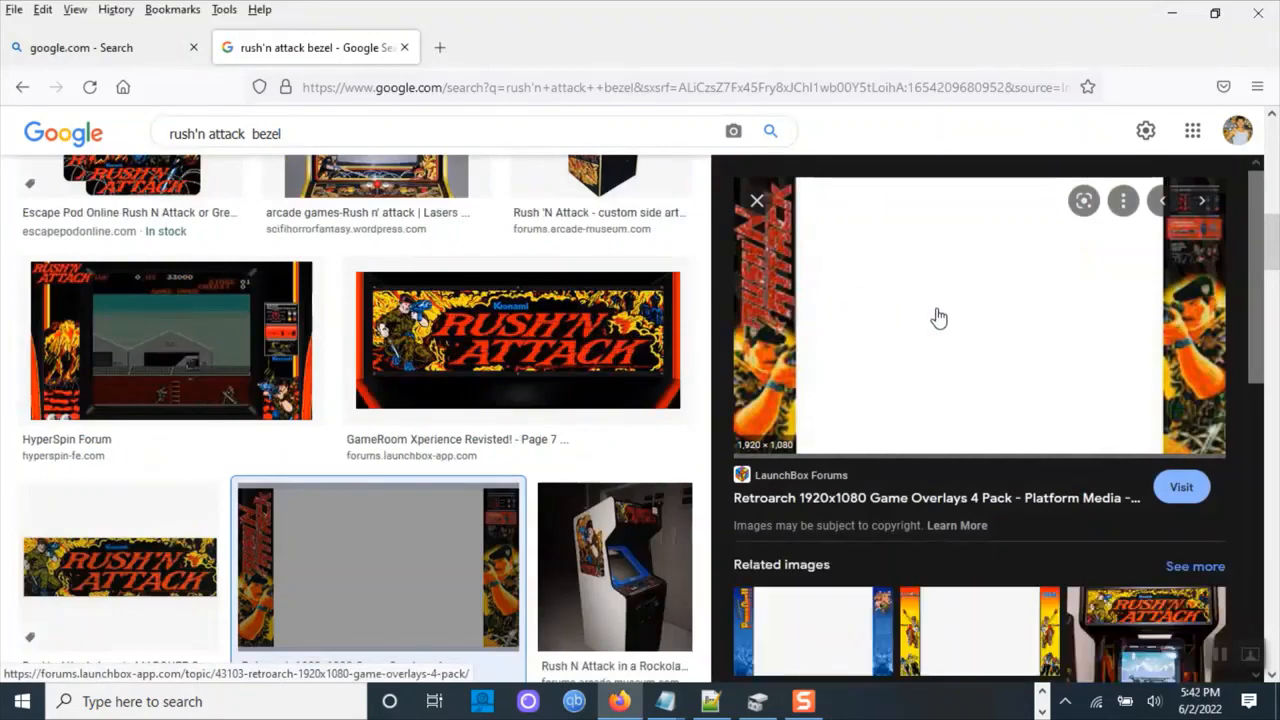
pyautogui.rightClick(939, 310)
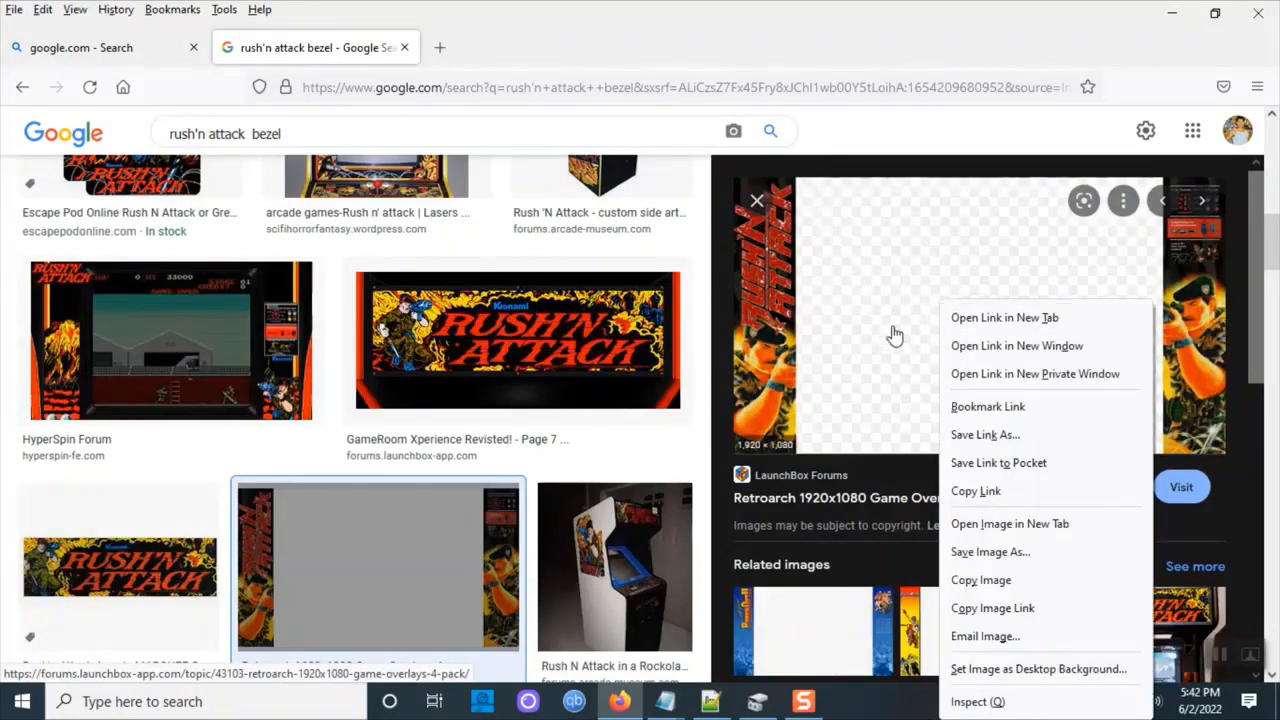
pyautogui.click(990, 551)
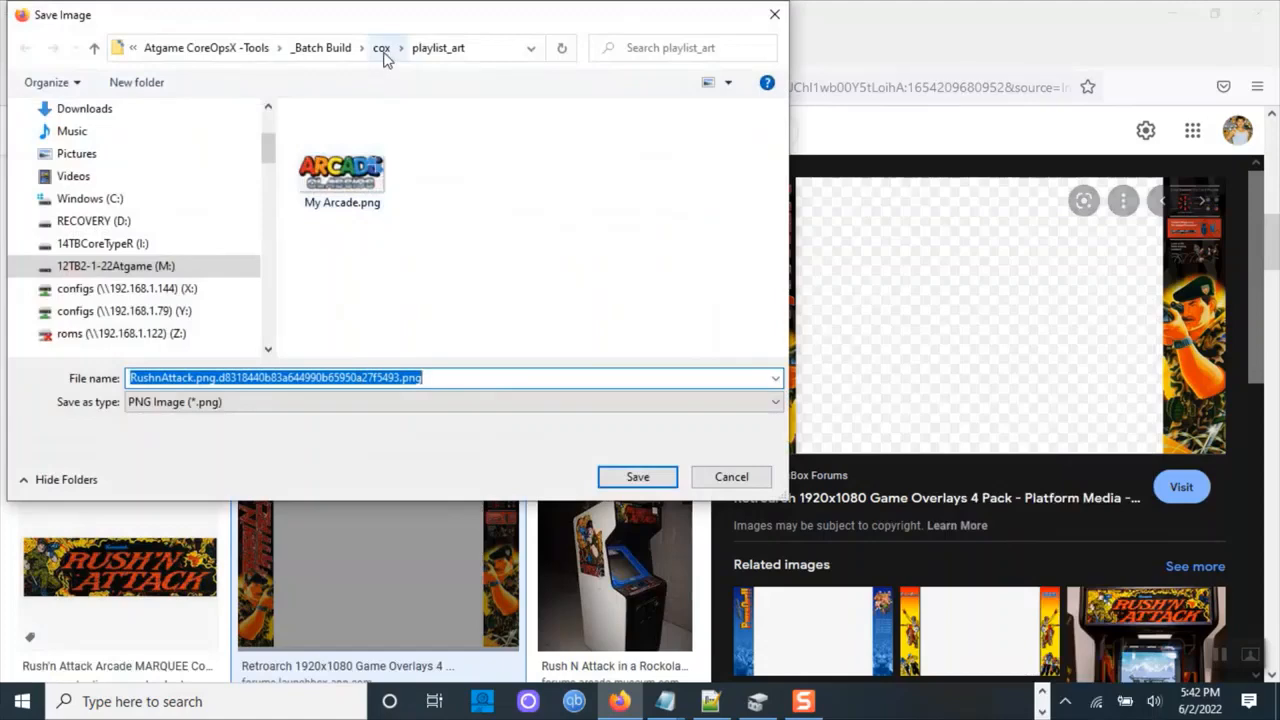
# Save the bezel image as rushatck.png in the _Batch Build BezelArt folder.
pyautogui.click(335, 50)
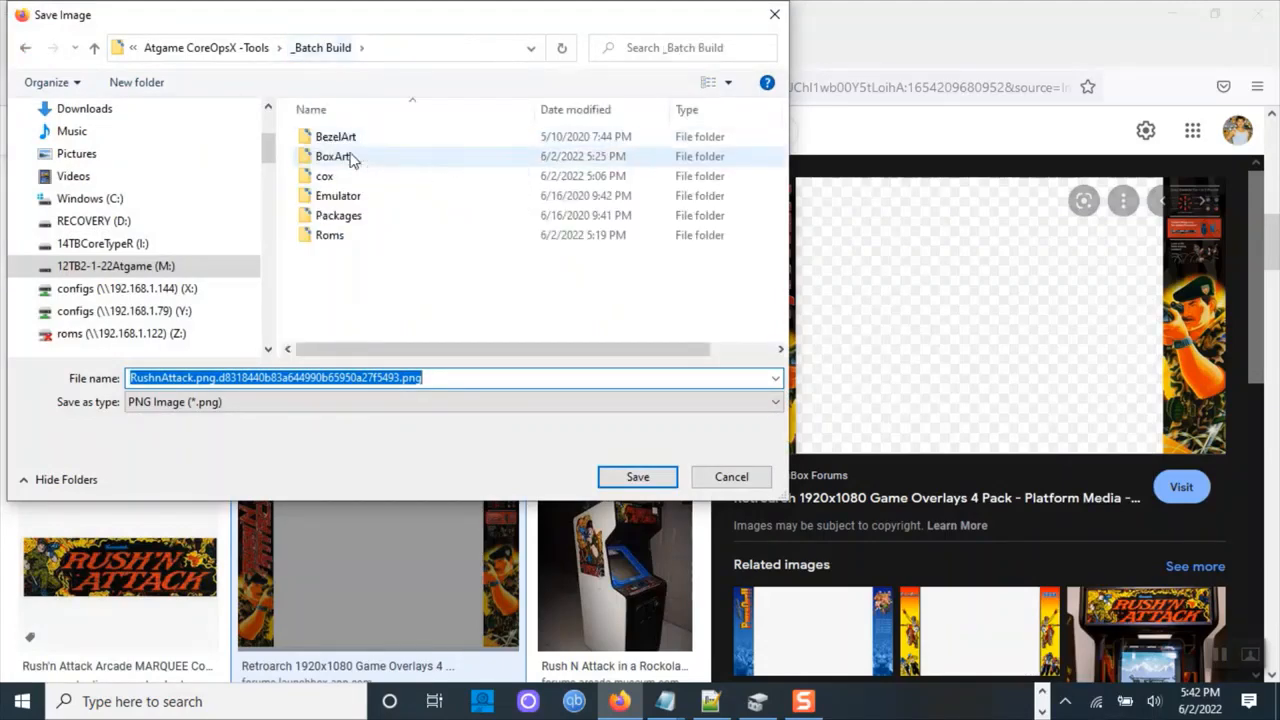
pyautogui.doubleClick(345, 156)
pyautogui.click(452, 198)
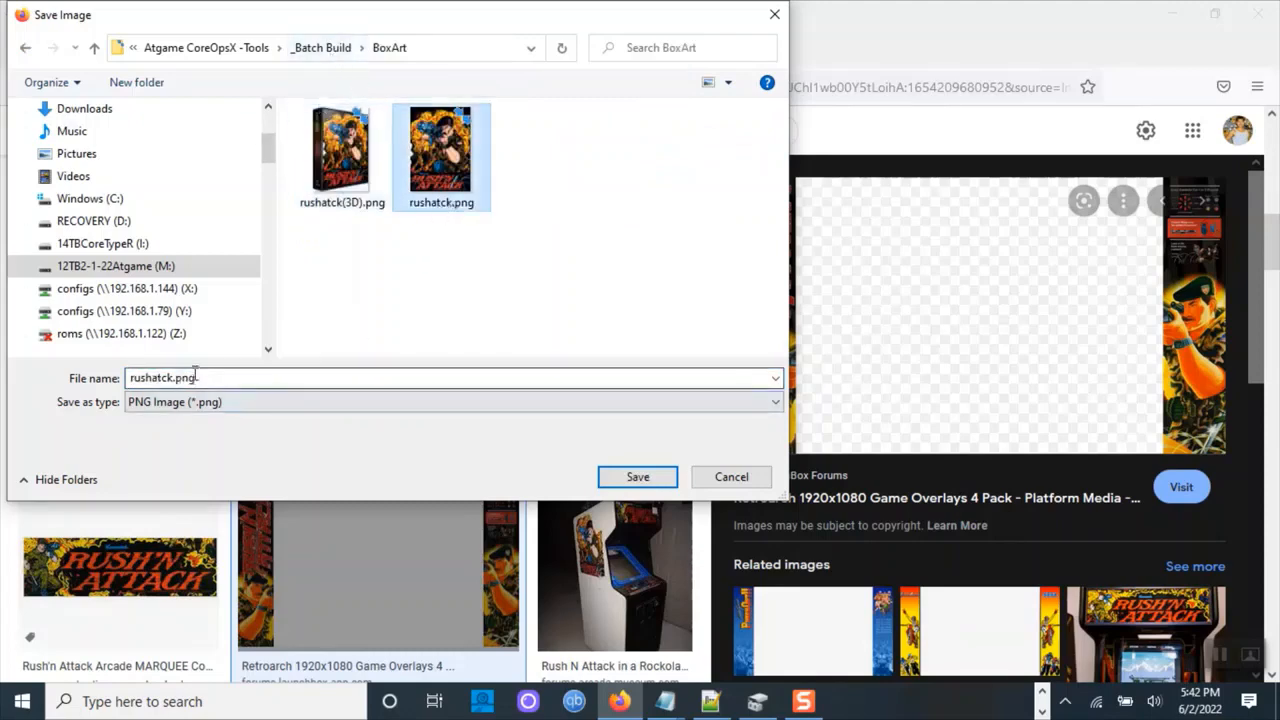
pyautogui.click(322, 48)
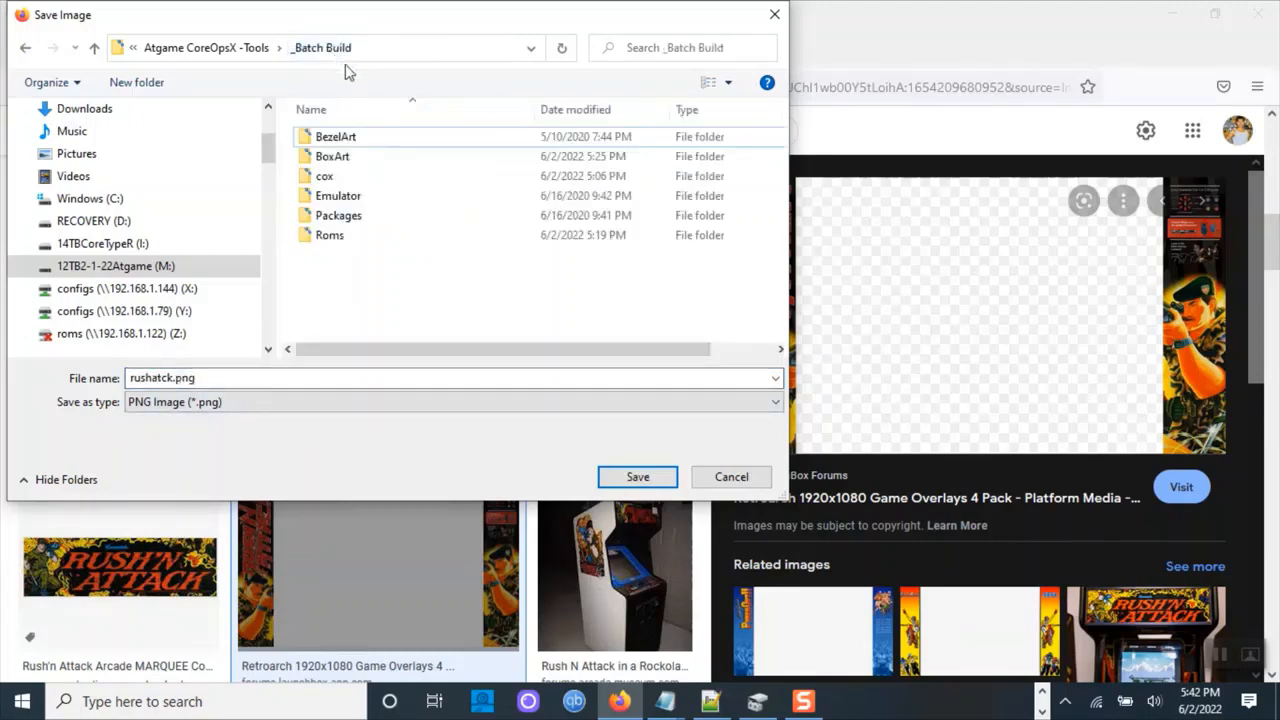
pyautogui.doubleClick(343, 134)
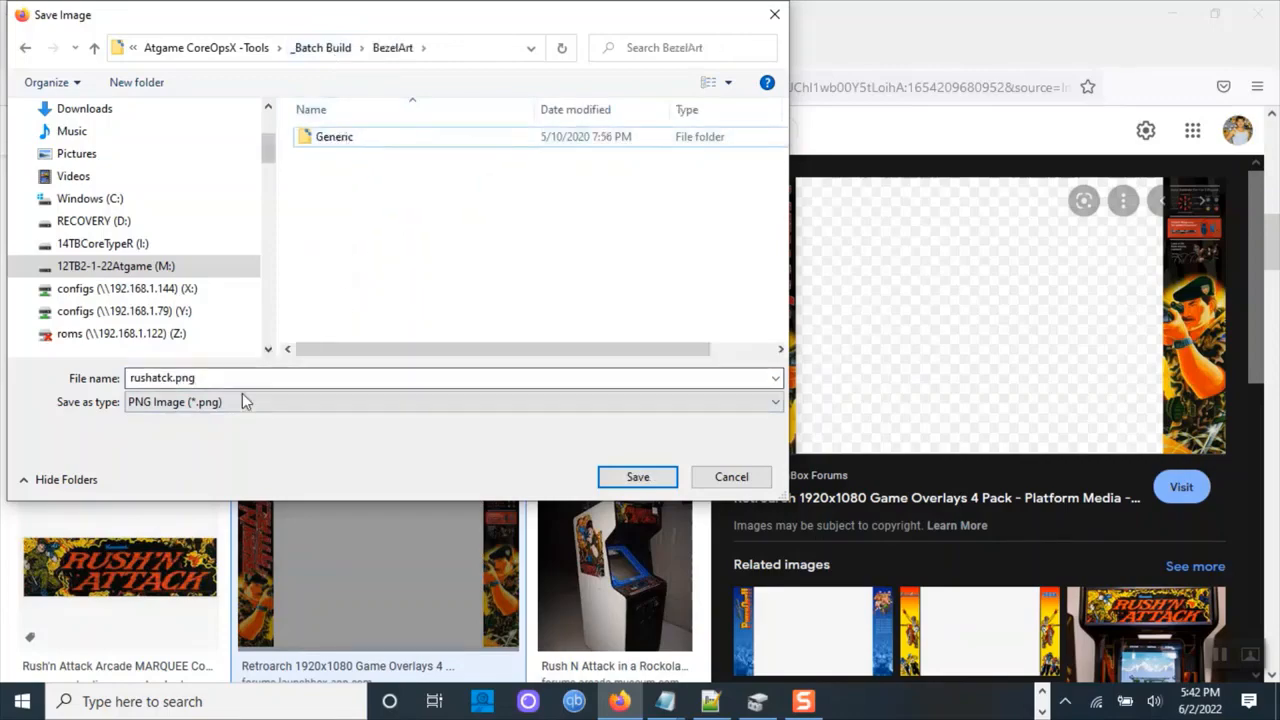
pyautogui.click(634, 478)
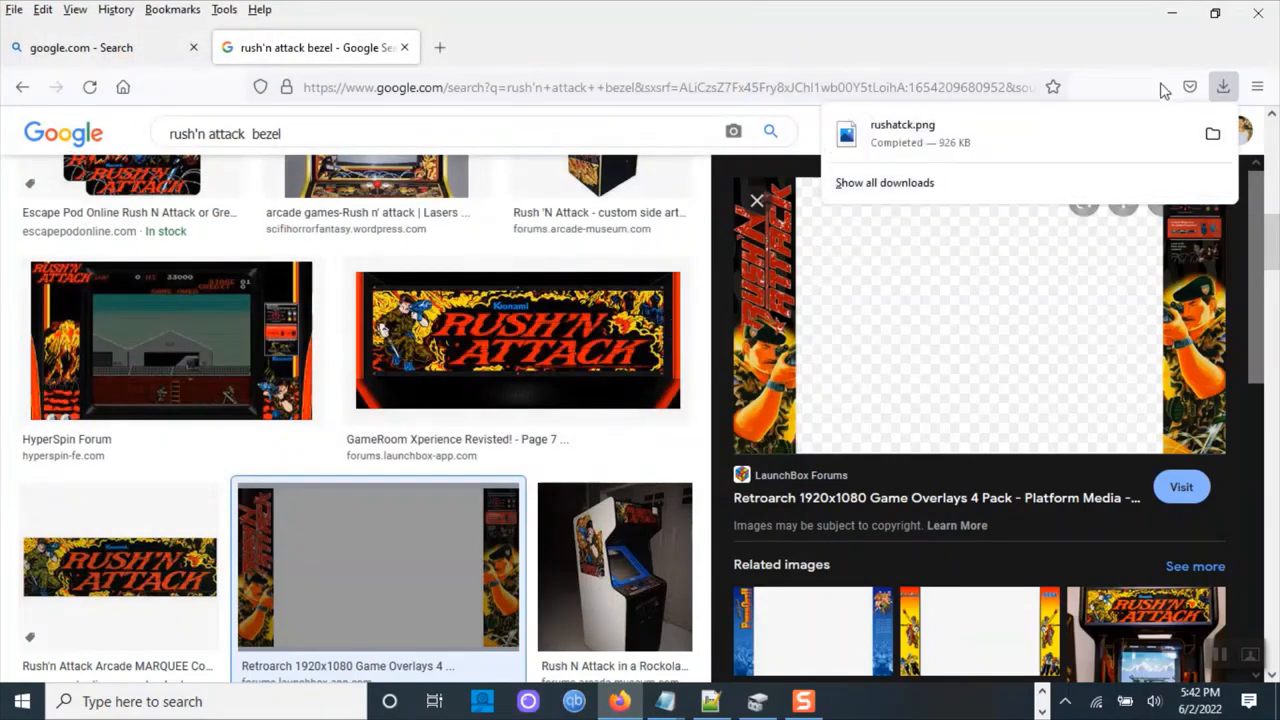
# Minimize the browser and look over the _Batch Build folders and the UCE Batch Build spreadsheet.
pyautogui.click(1176, 22)
pyautogui.click(1176, 22)
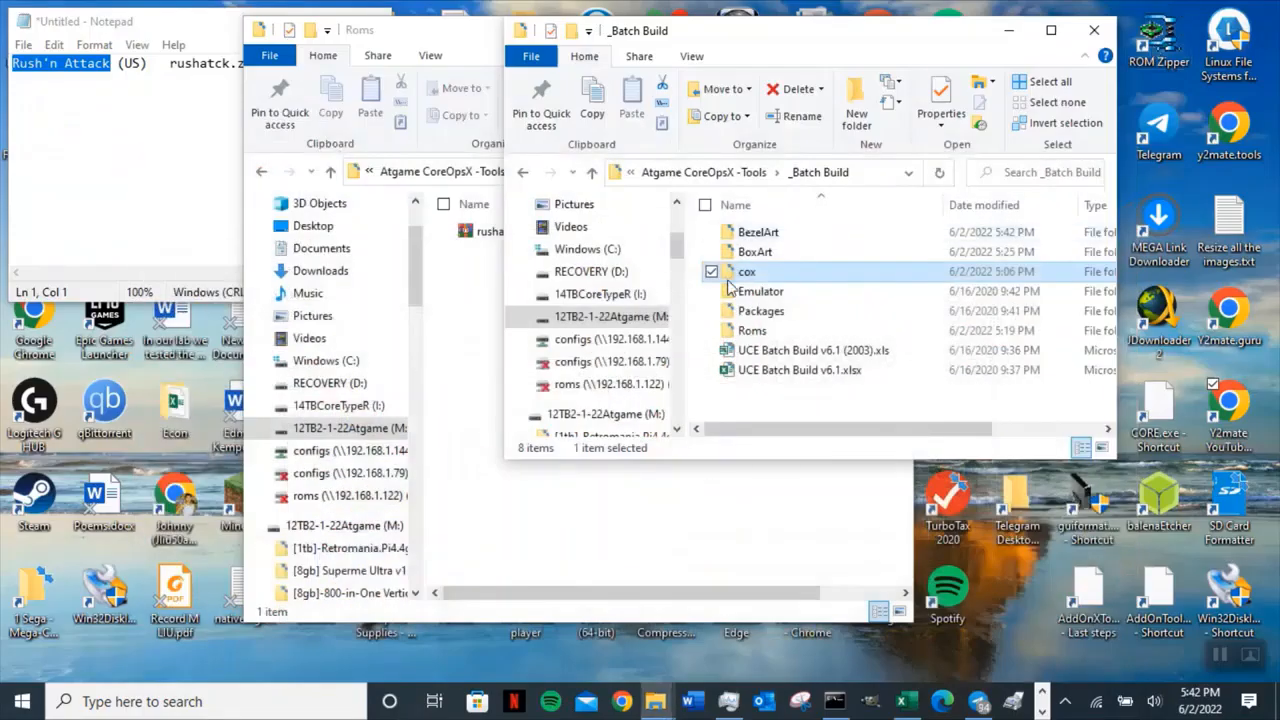
pyautogui.click(470, 305)
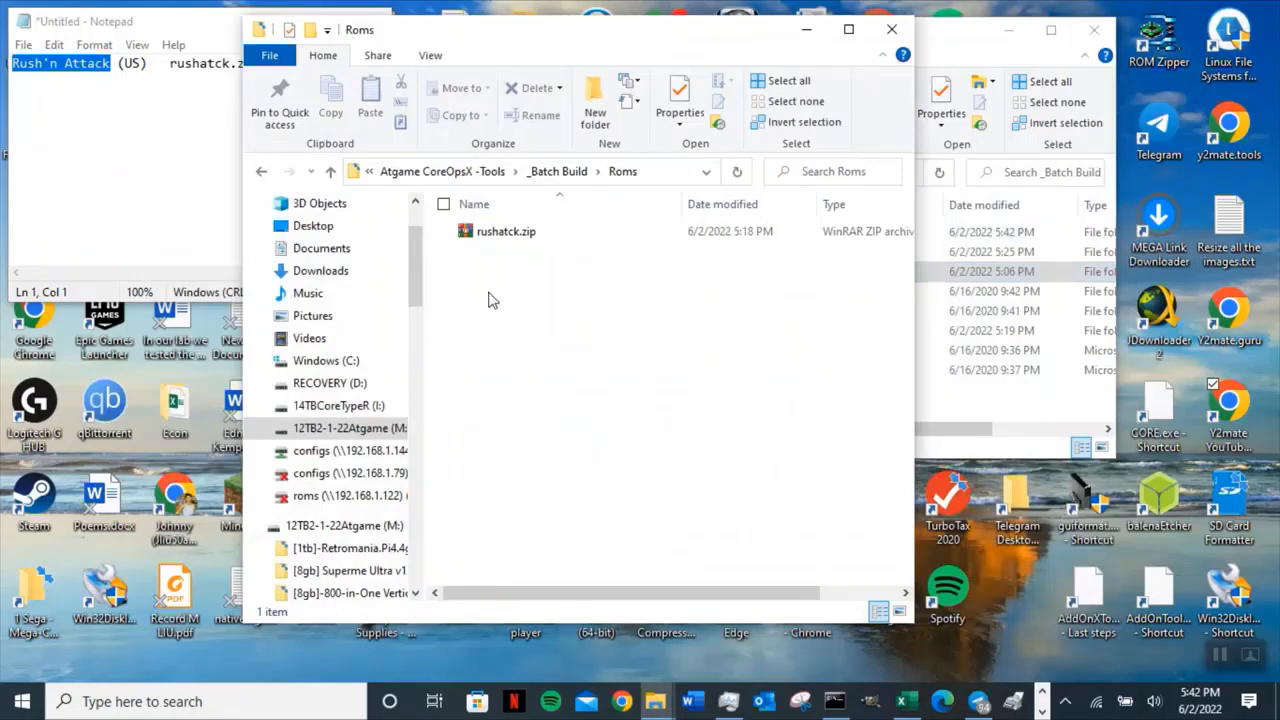
pyautogui.click(331, 172)
pyautogui.click(557, 255)
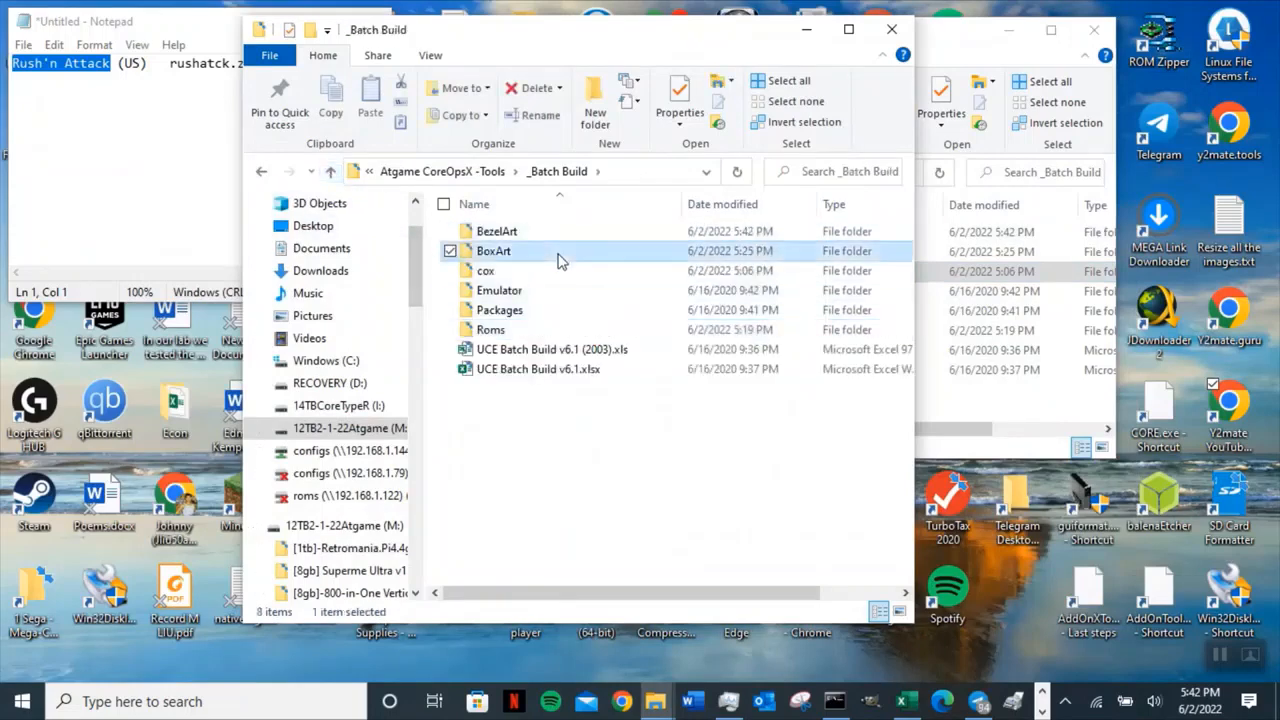
pyautogui.click(495, 330)
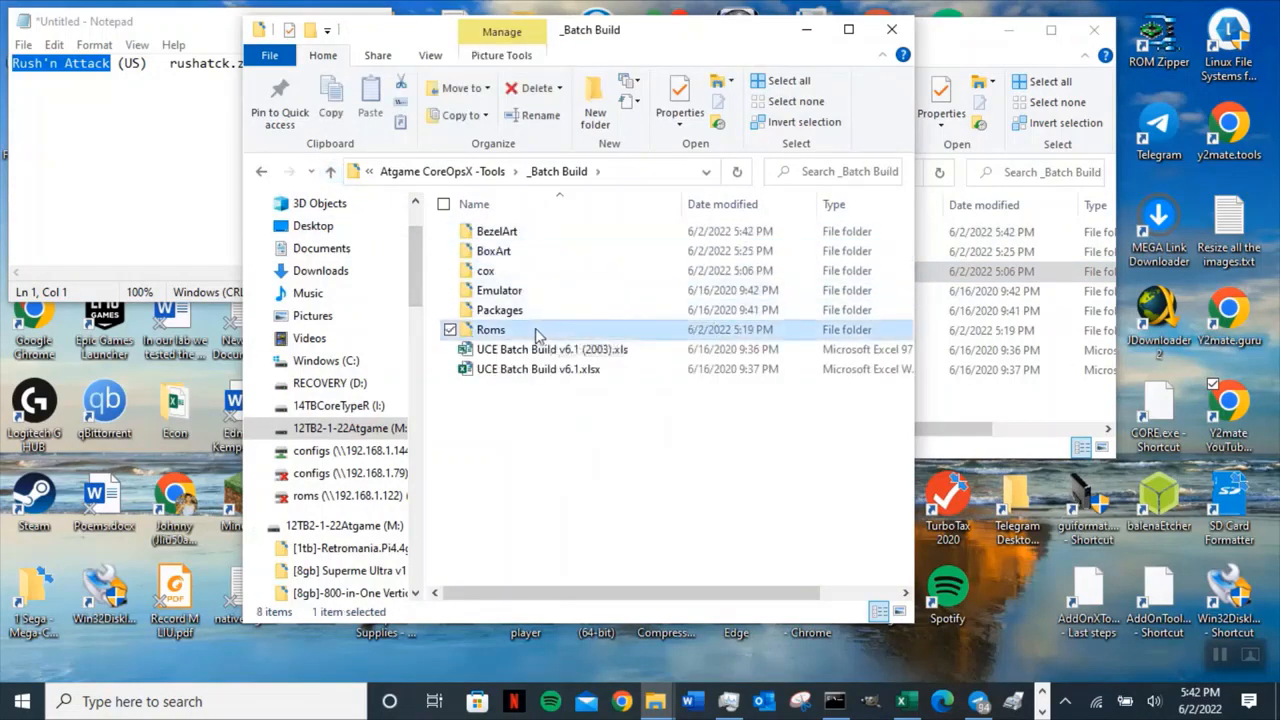
pyautogui.doubleClick(580, 369)
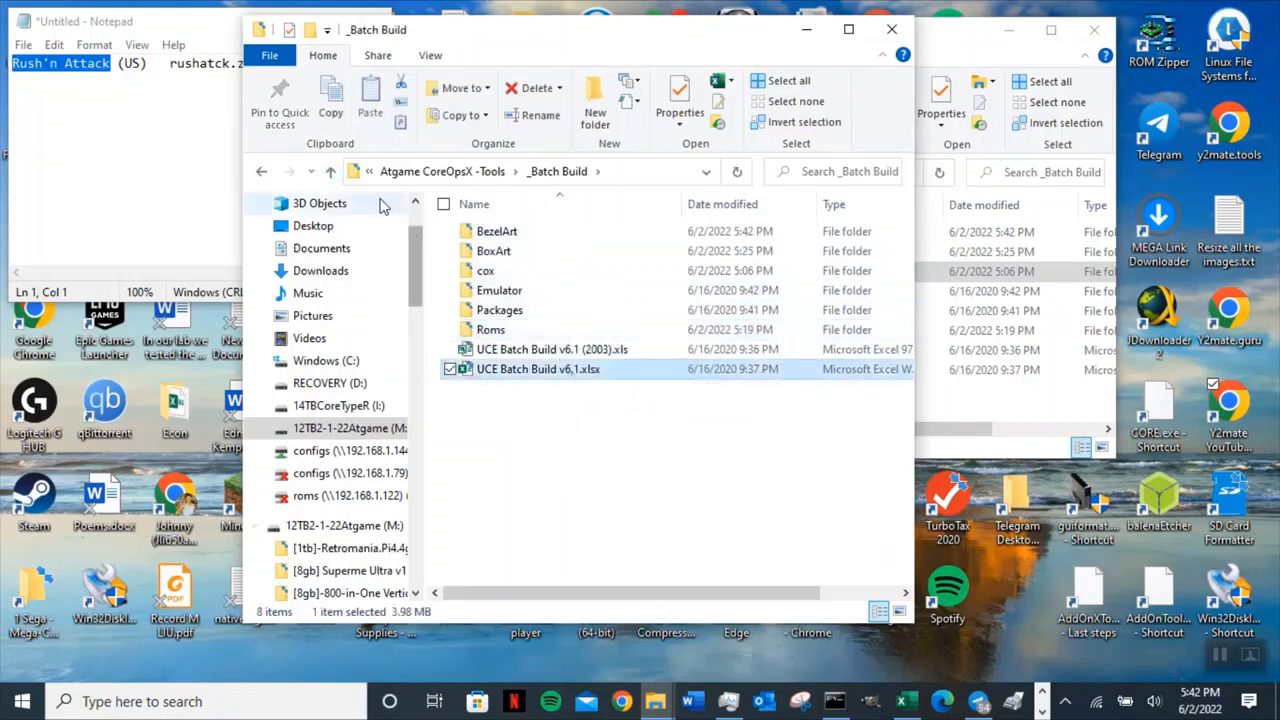
# Launch AddOnTool.exe from the AddOn Tool2.24 folder in Atgame CoreOpsX -Tools.
pyautogui.click(331, 172)
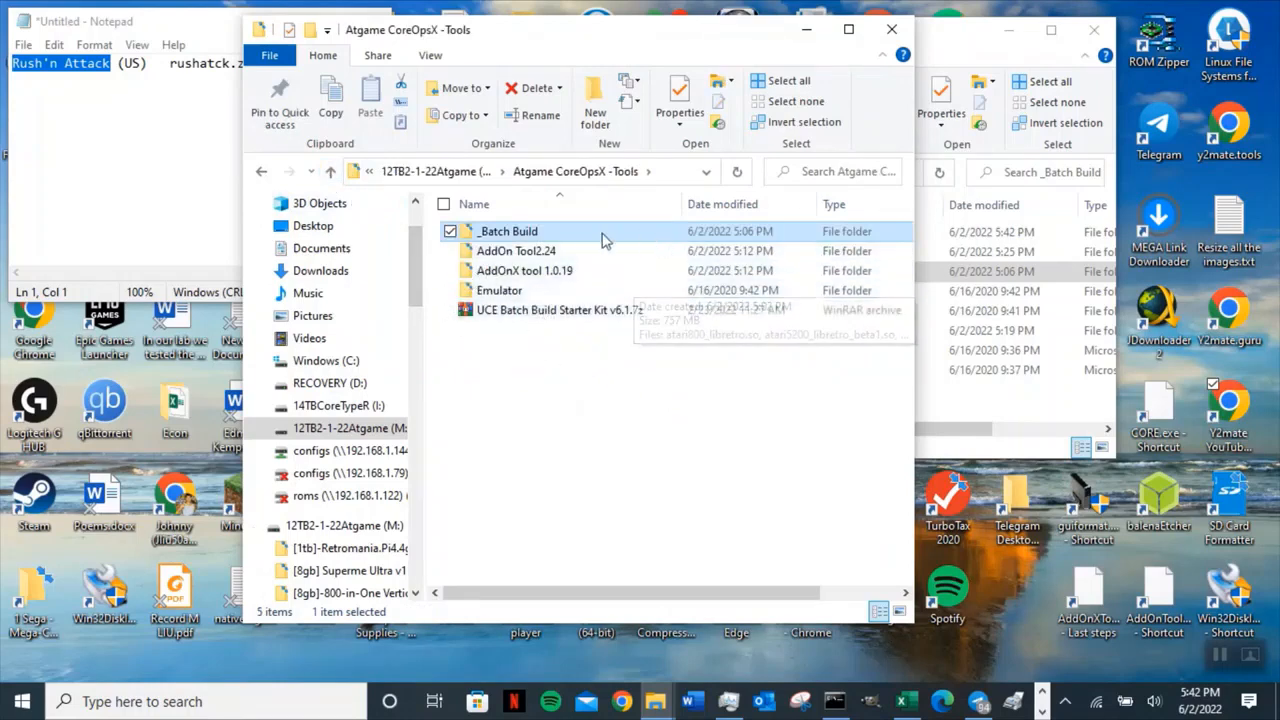
pyautogui.doubleClick(553, 256)
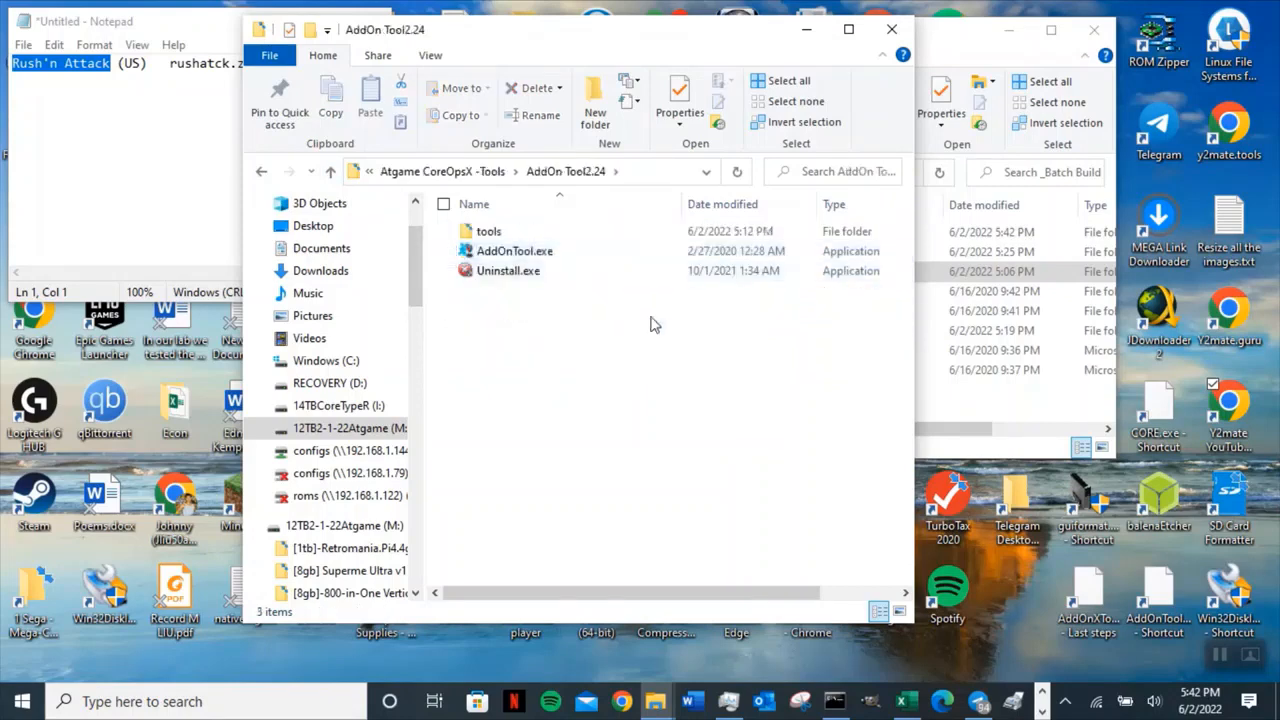
pyautogui.doubleClick(546, 255)
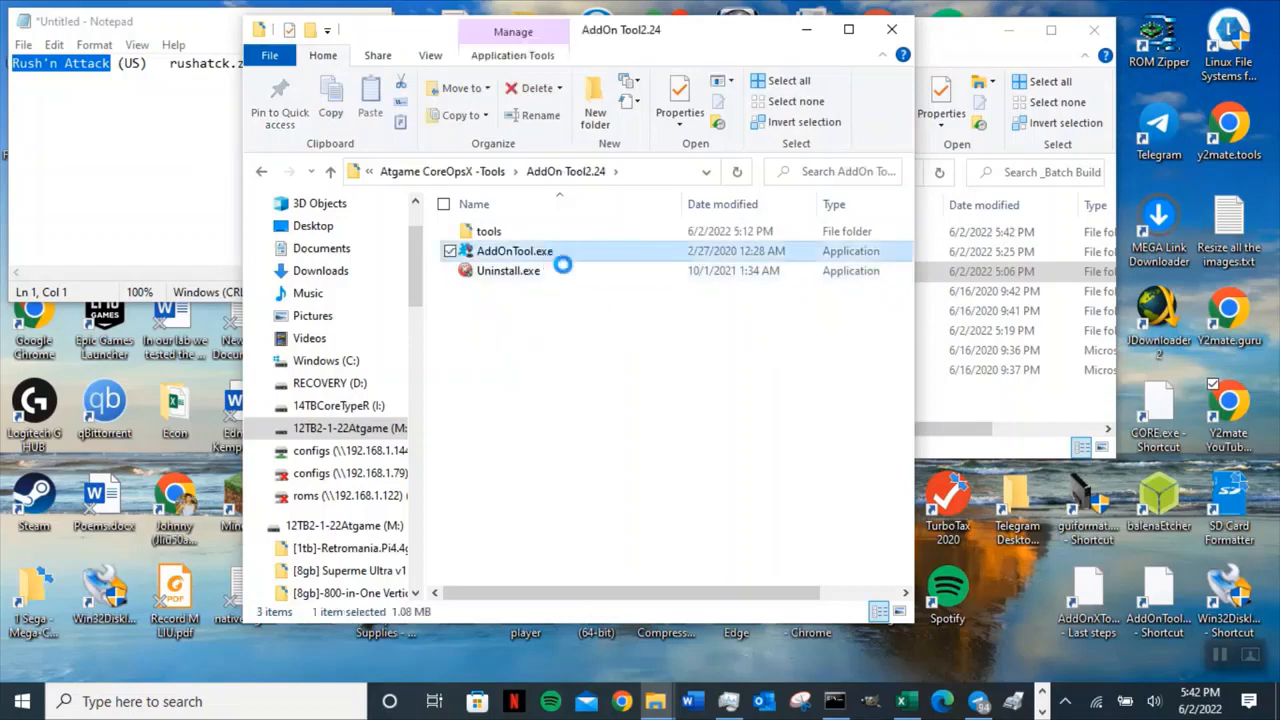
pyautogui.moveTo(554, 136); pyautogui.dragTo(1012, 197)
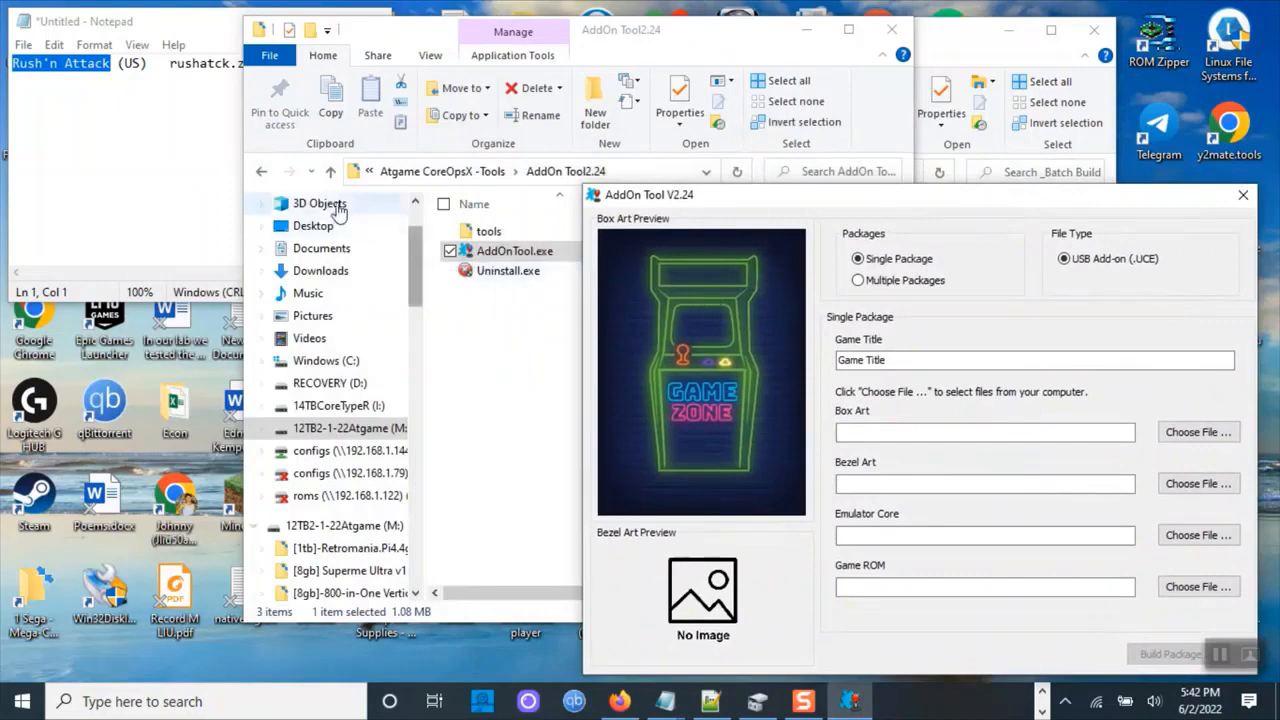
# Copy the game name Rush'n Attack (US) from the Notepad text.
pyautogui.click(330, 171)
pyautogui.click(112, 64)
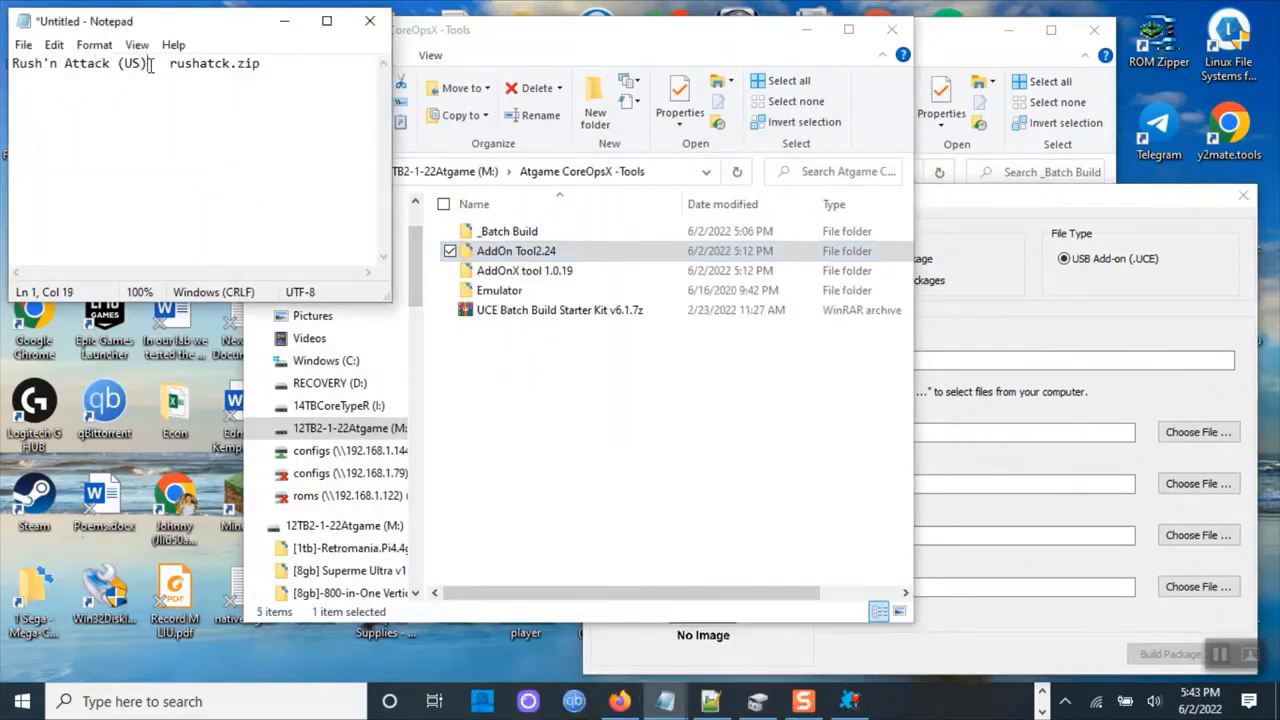
pyautogui.moveTo(150, 63); pyautogui.dragTo(12, 57)
pyautogui.rightClick(33, 70)
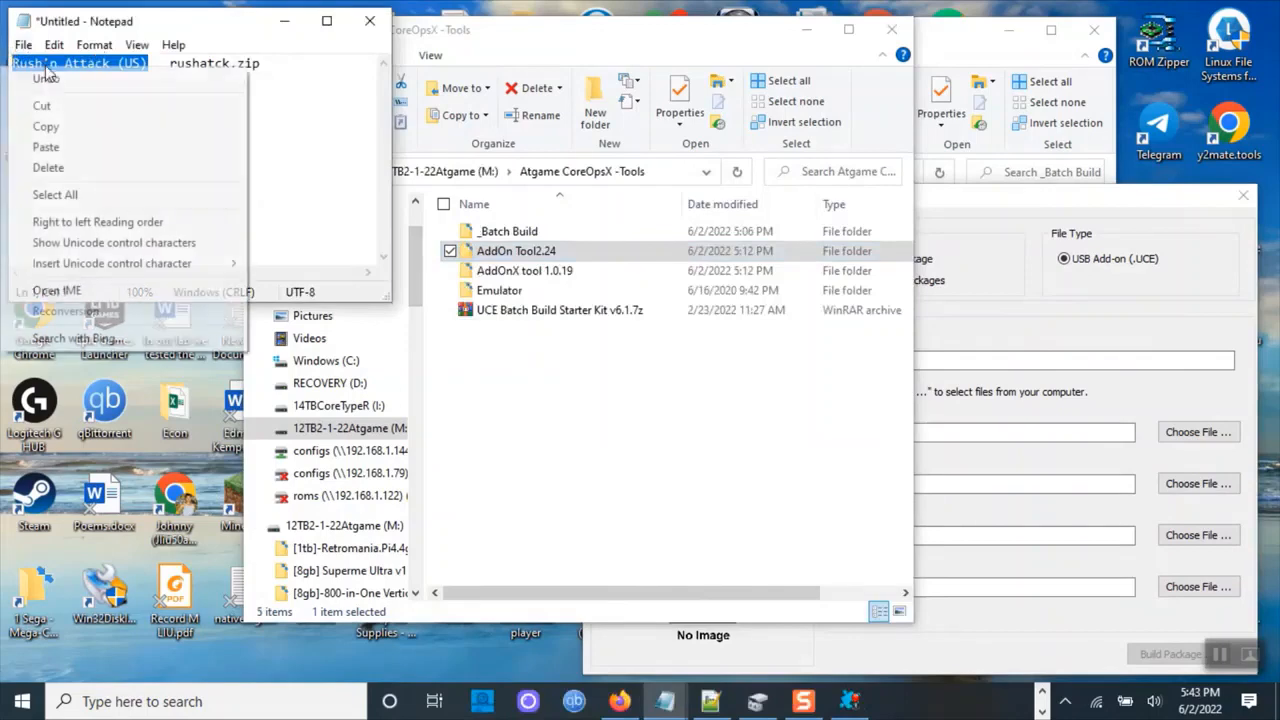
pyautogui.click(76, 125)
# Set the AddOn Tool Game Title to Rush'n Attack.
pyautogui.click(937, 398)
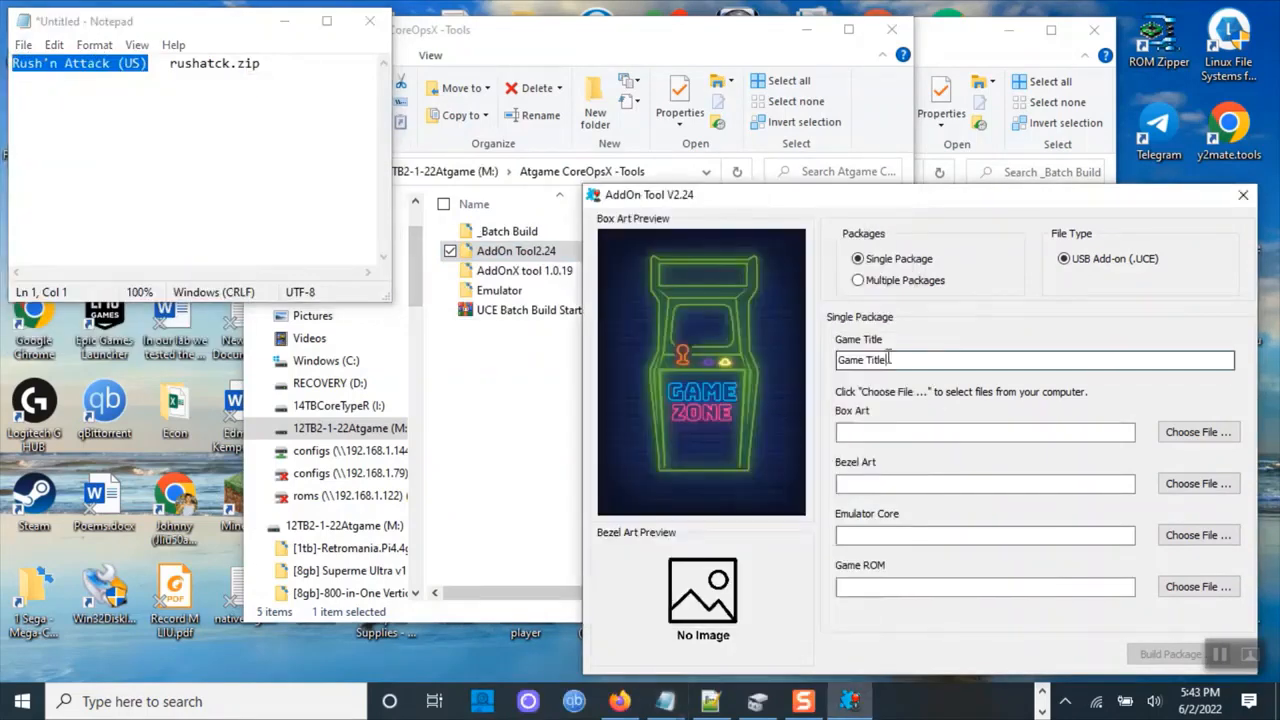
pyautogui.moveTo(912, 361); pyautogui.dragTo(708, 352)
pyautogui.hotkey('ctrl', 'v')
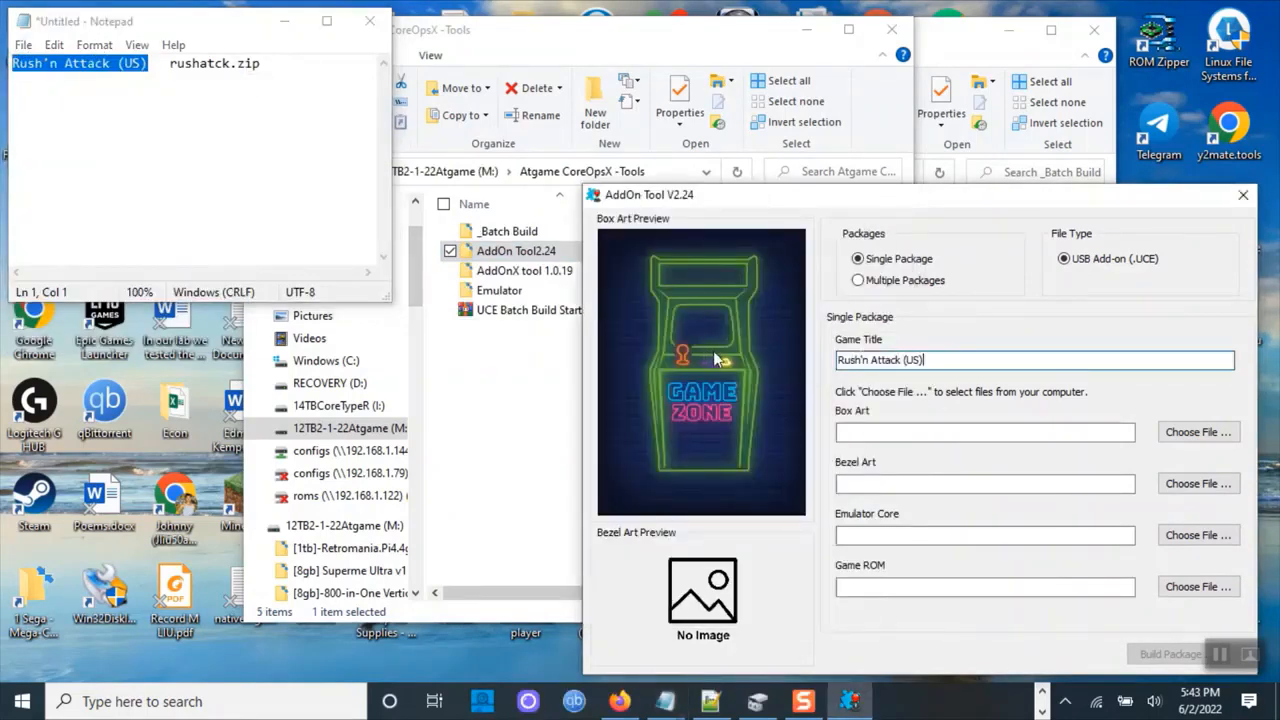
pyautogui.press('BackSpace')
pyautogui.press('BackSpace')
pyautogui.press('BackSpace')
pyautogui.press('BackSpace')
pyautogui.press('BackSpace')
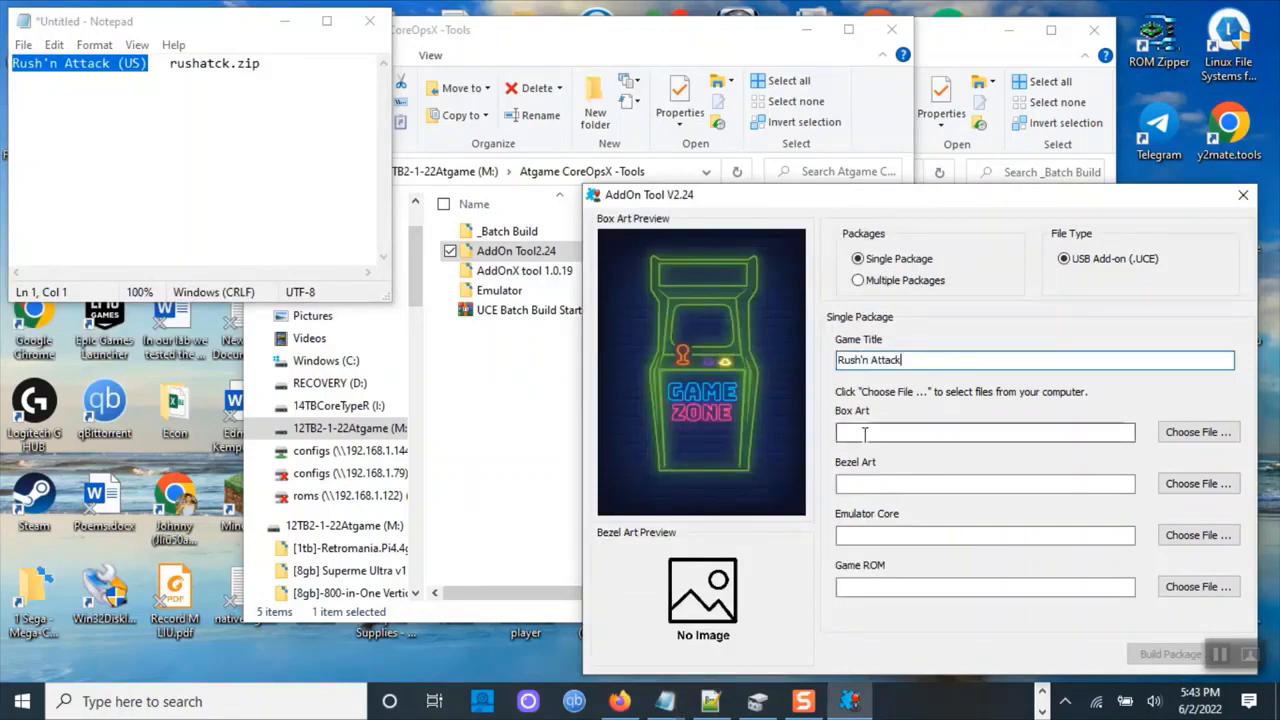
# Set the Box Art to rushatck.png from the _Batch Build BoxArt folder in Atgame CoreOpsX -Tools, dismissing the error.
pyautogui.click(1197, 440)
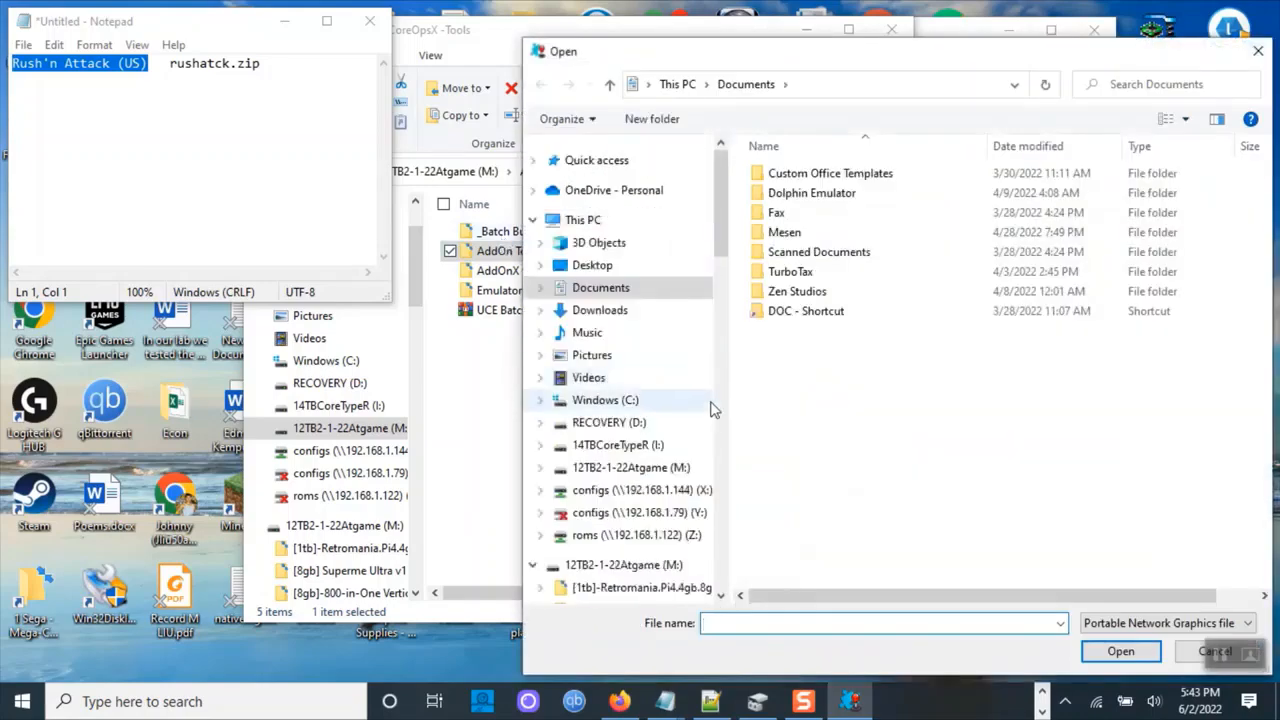
pyautogui.click(630, 467)
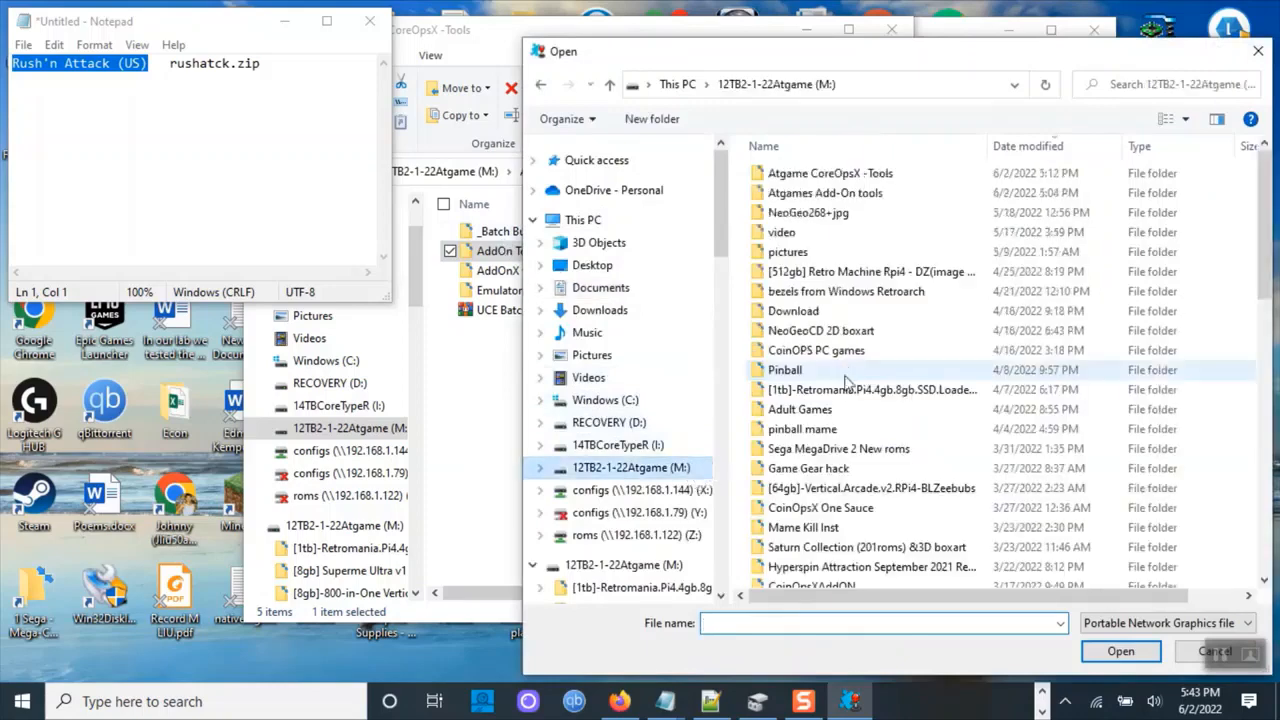
pyautogui.doubleClick(850, 177)
pyautogui.doubleClick(822, 182)
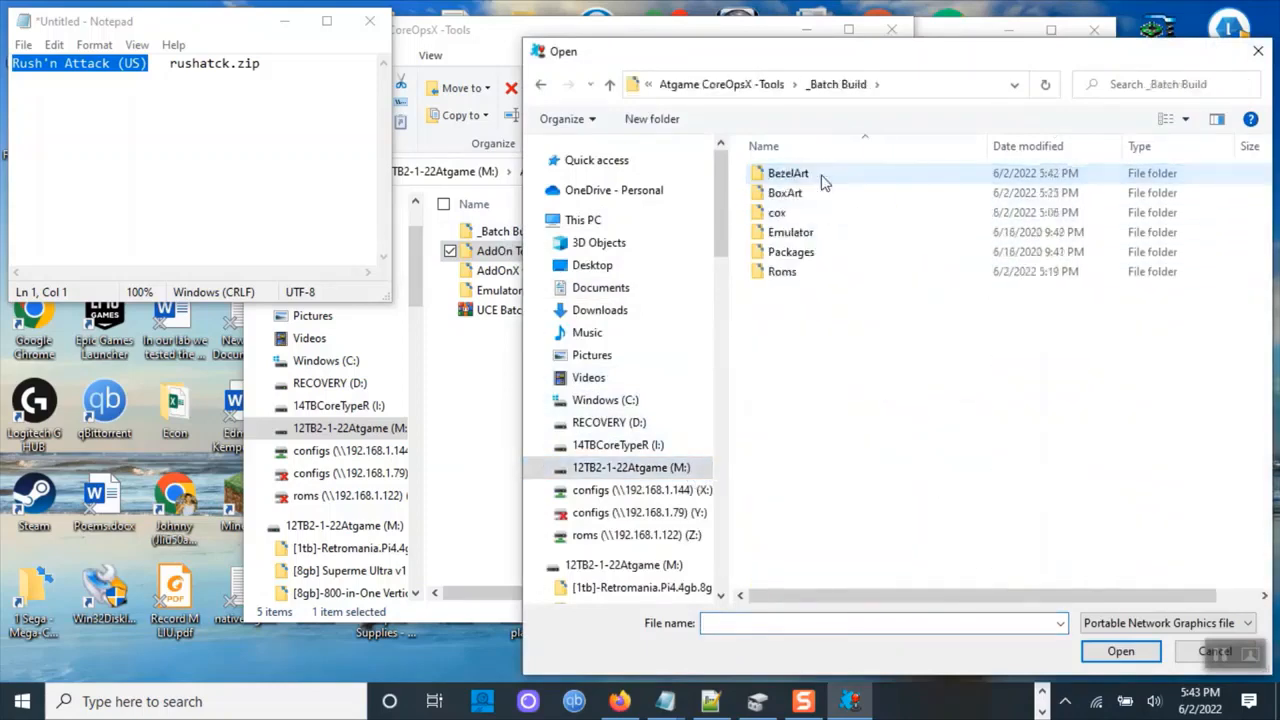
pyautogui.click(908, 86)
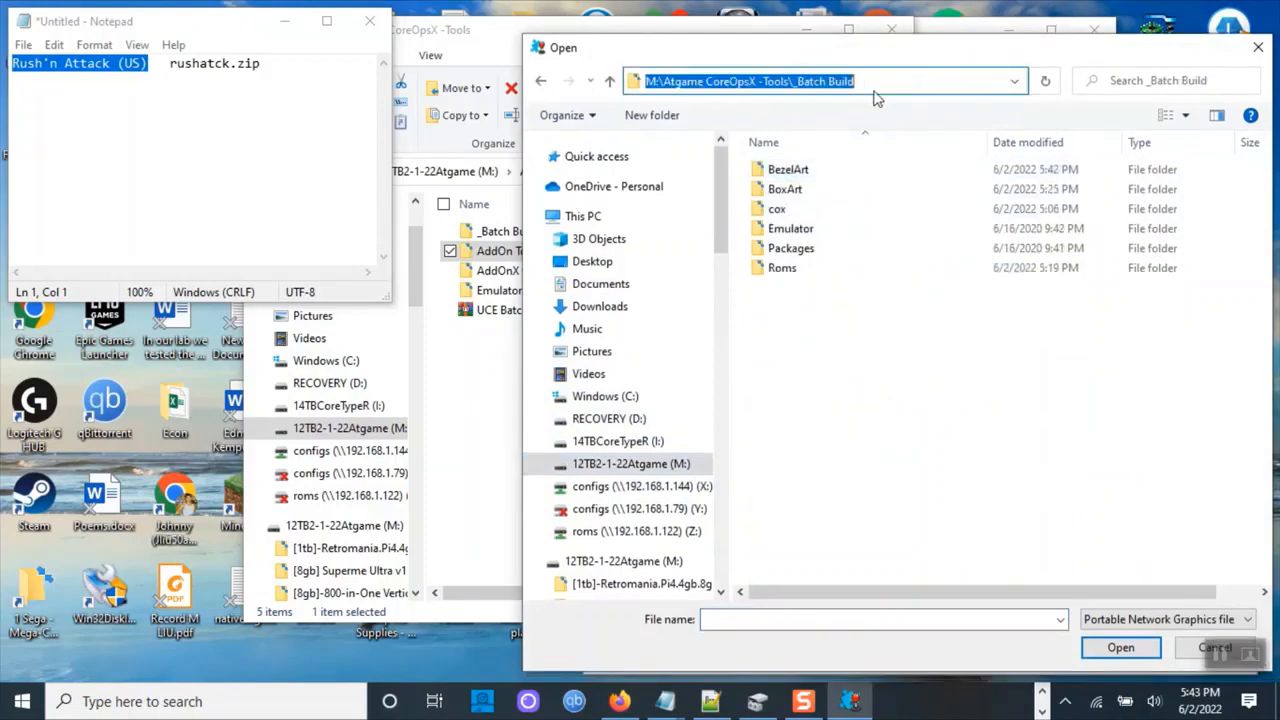
pyautogui.moveTo(873, 88); pyautogui.dragTo(642, 84)
pyautogui.moveTo(786, 87); pyautogui.dragTo(668, 84)
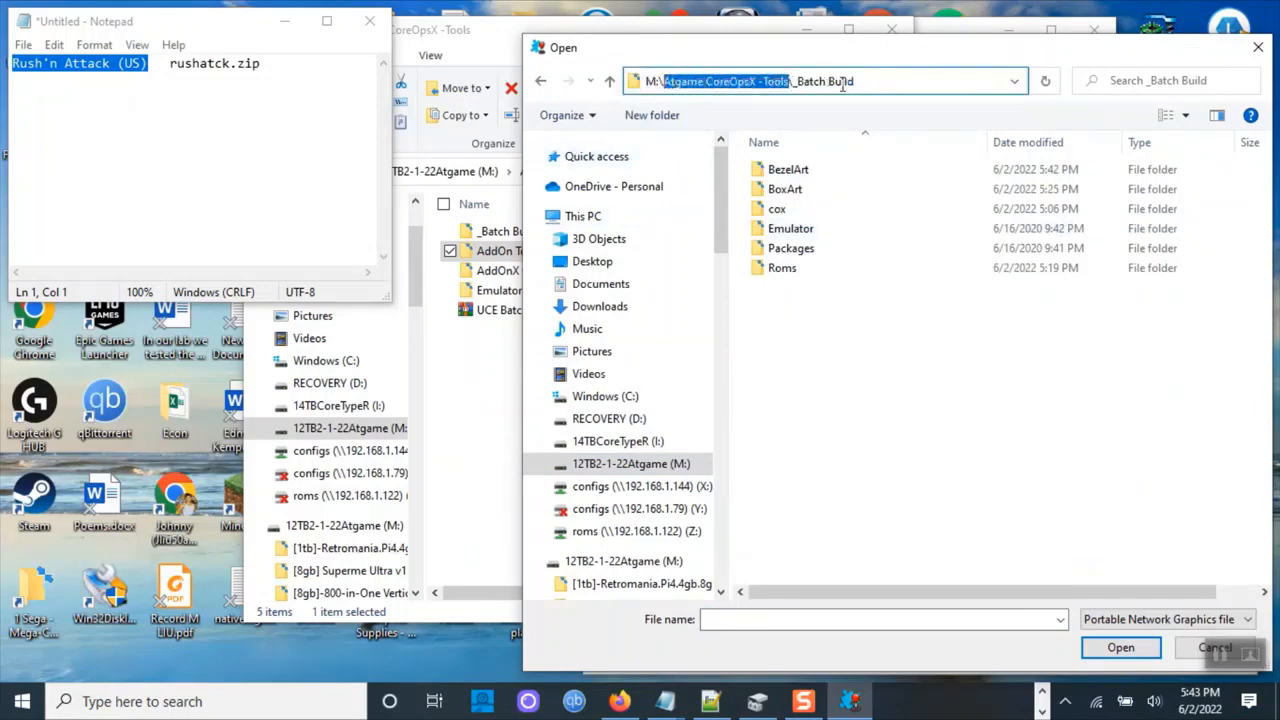
pyautogui.doubleClick(808, 192)
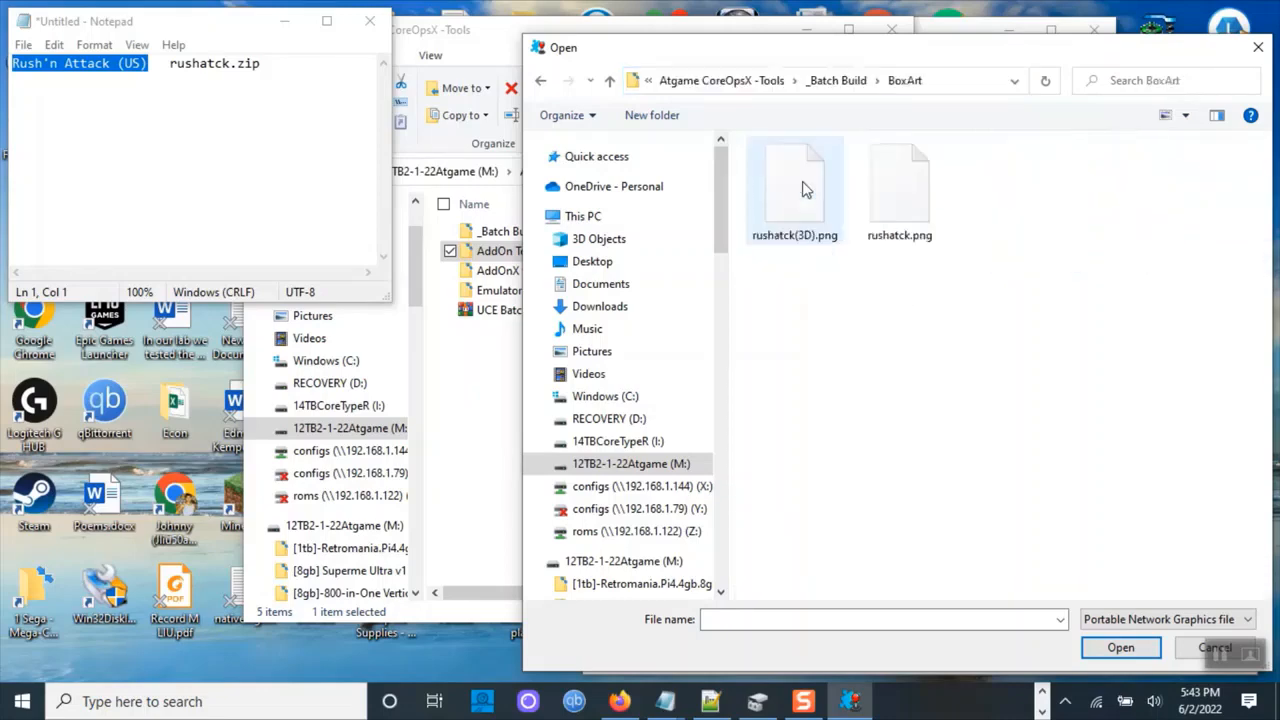
pyautogui.click(908, 238)
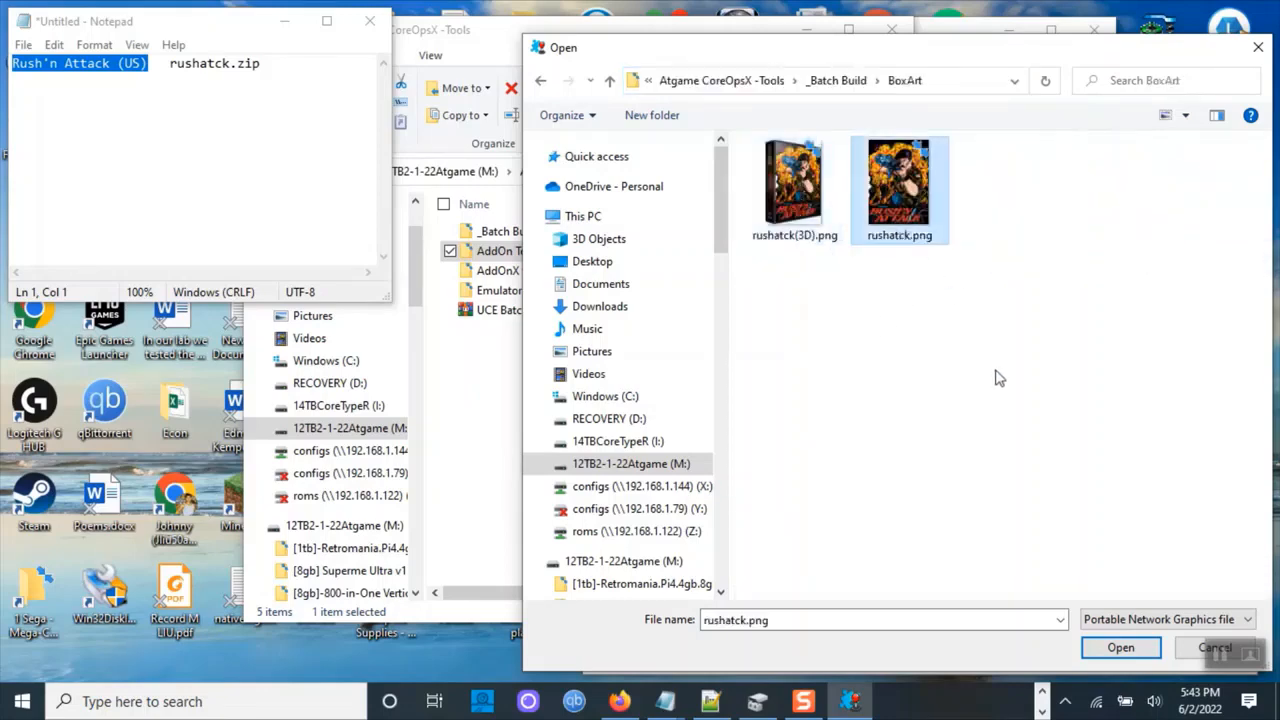
pyautogui.moveTo(911, 60); pyautogui.dragTo(666, 44)
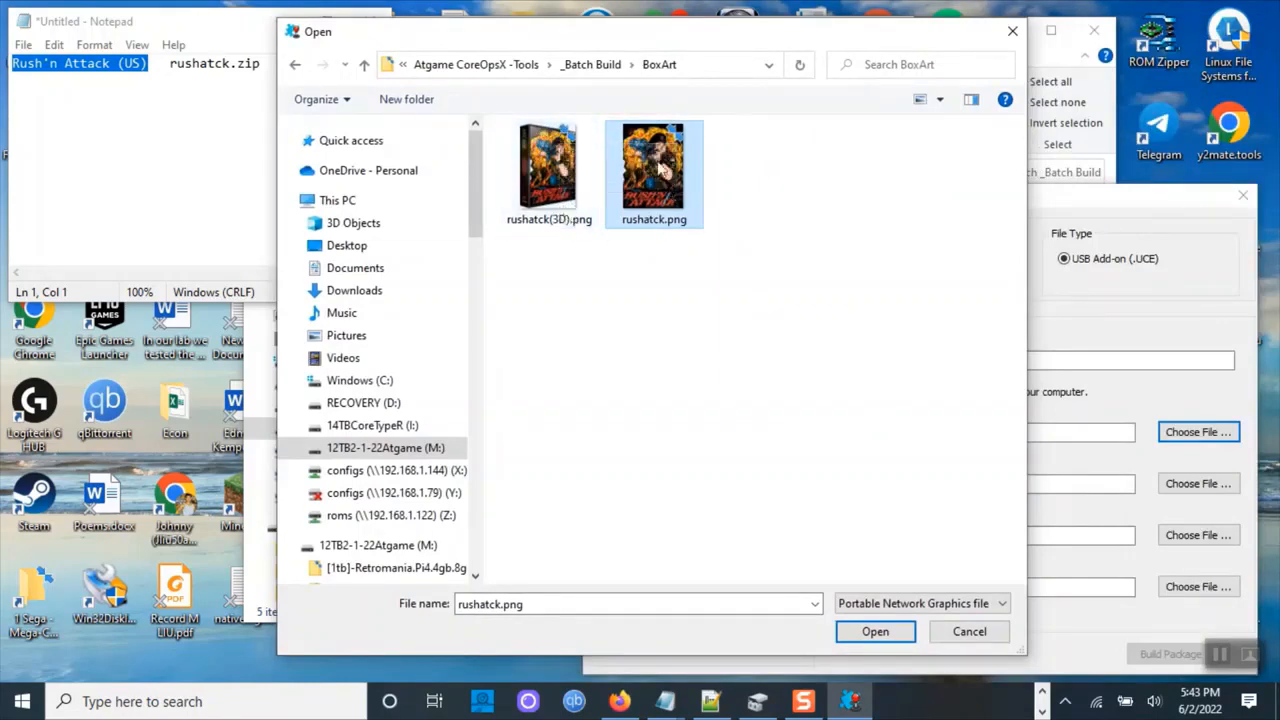
pyautogui.click(856, 630)
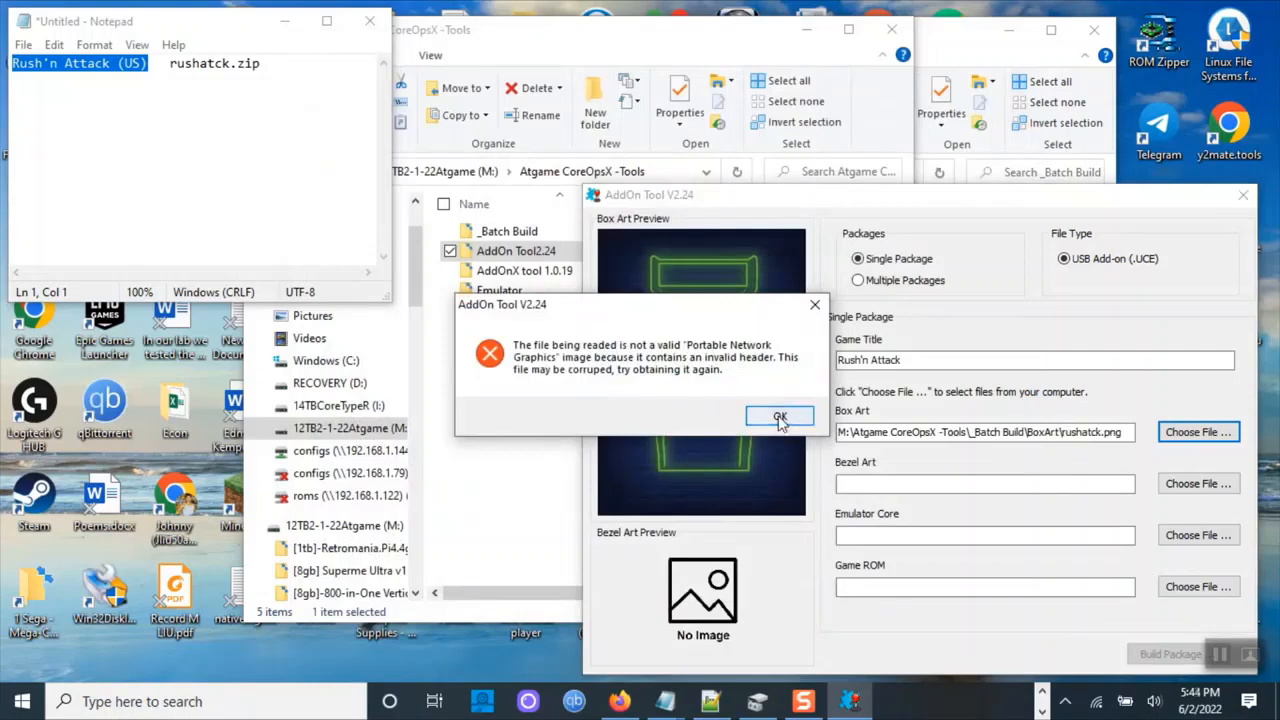
pyautogui.click(780, 418)
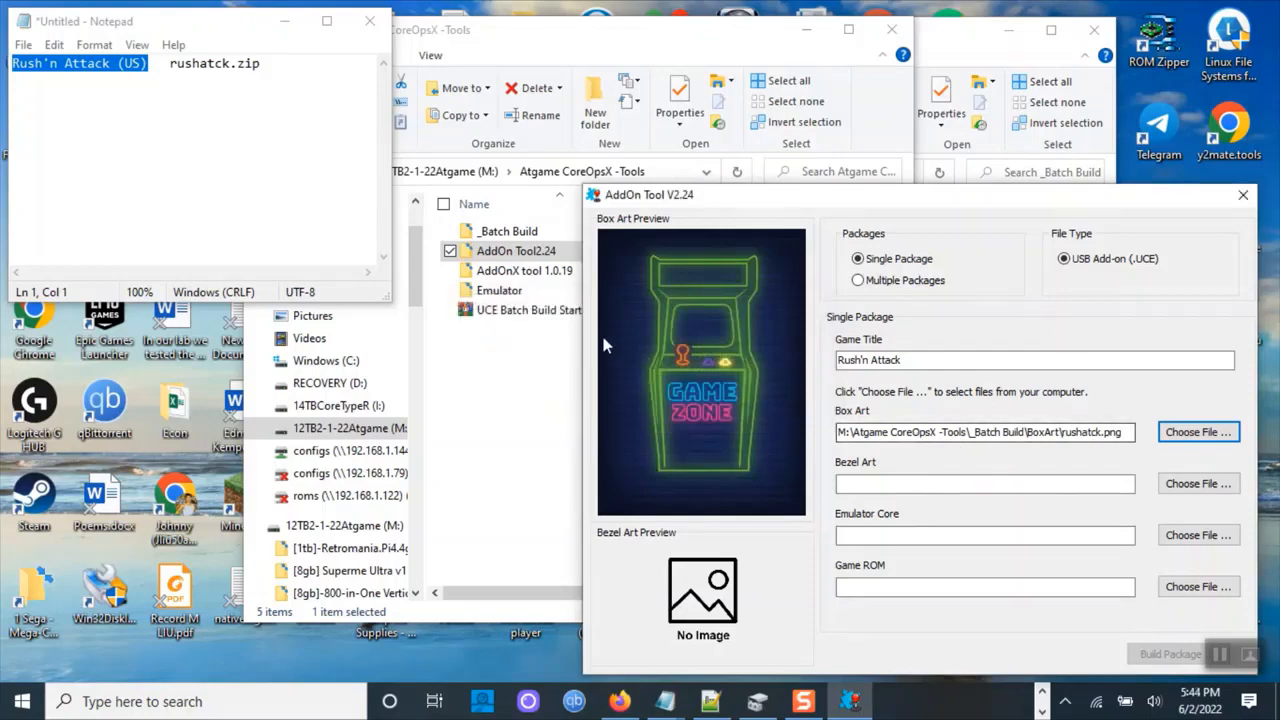
# Open the By Johnny Liu _Batch Build(Genesis) BoxArt folder under Atgames Add-On tools to check a box art image's dimensions.
pyautogui.click(525, 368)
pyautogui.click(331, 172)
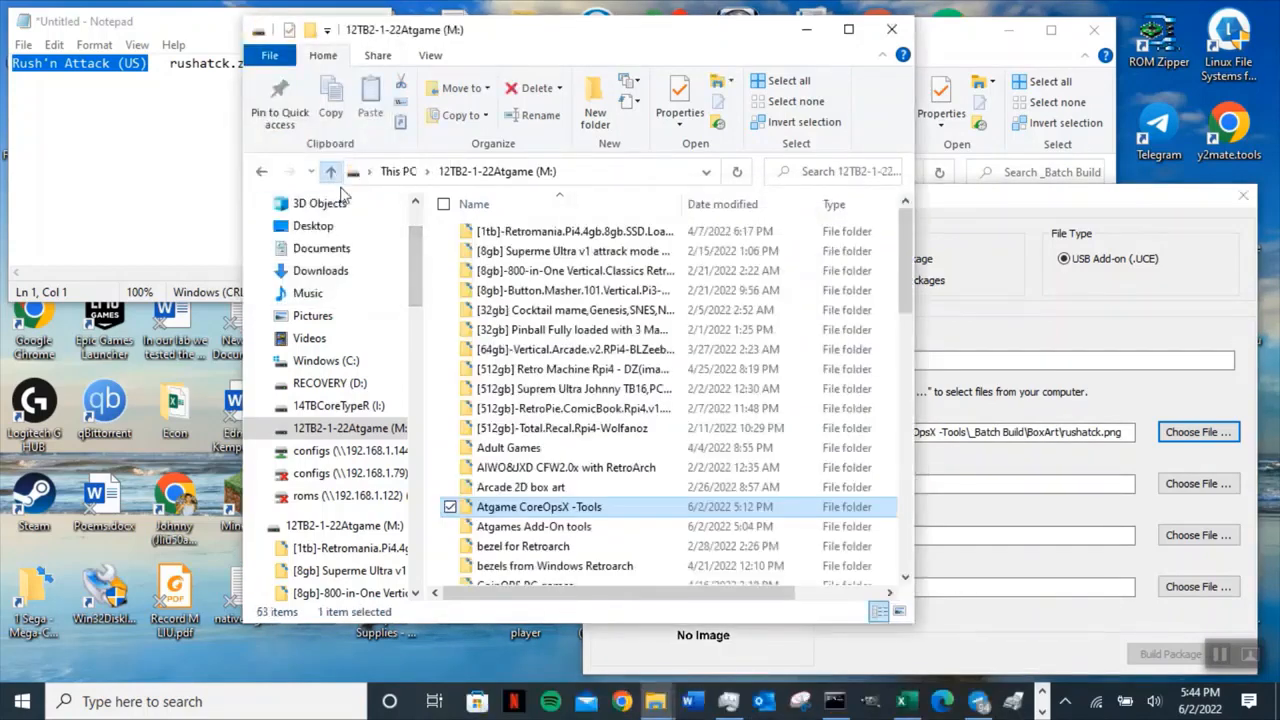
pyautogui.doubleClick(580, 527)
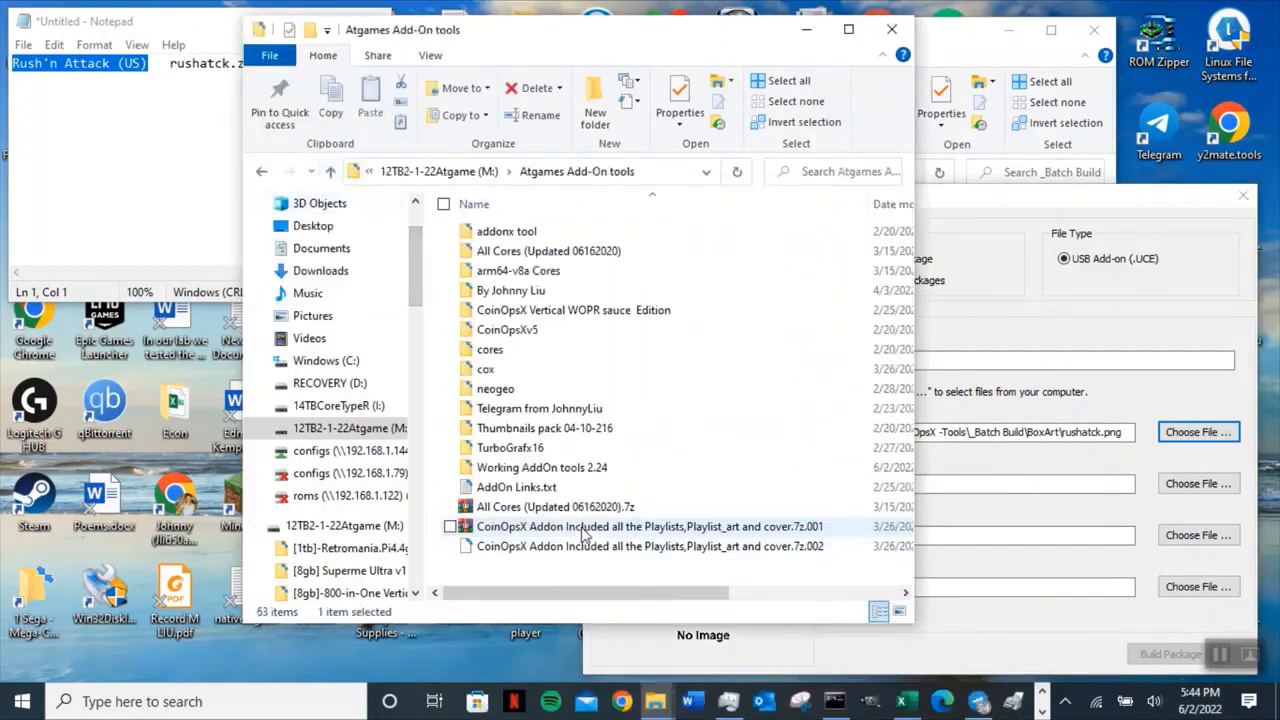
pyautogui.doubleClick(540, 291)
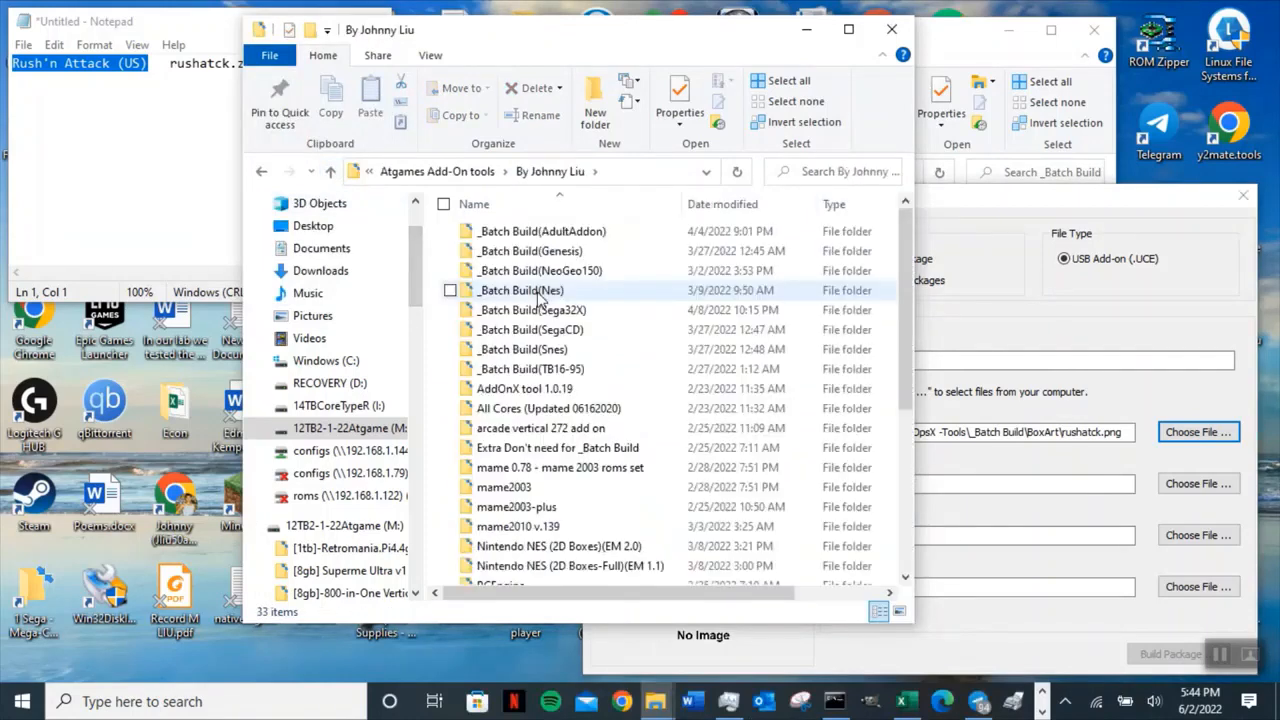
pyautogui.doubleClick(561, 255)
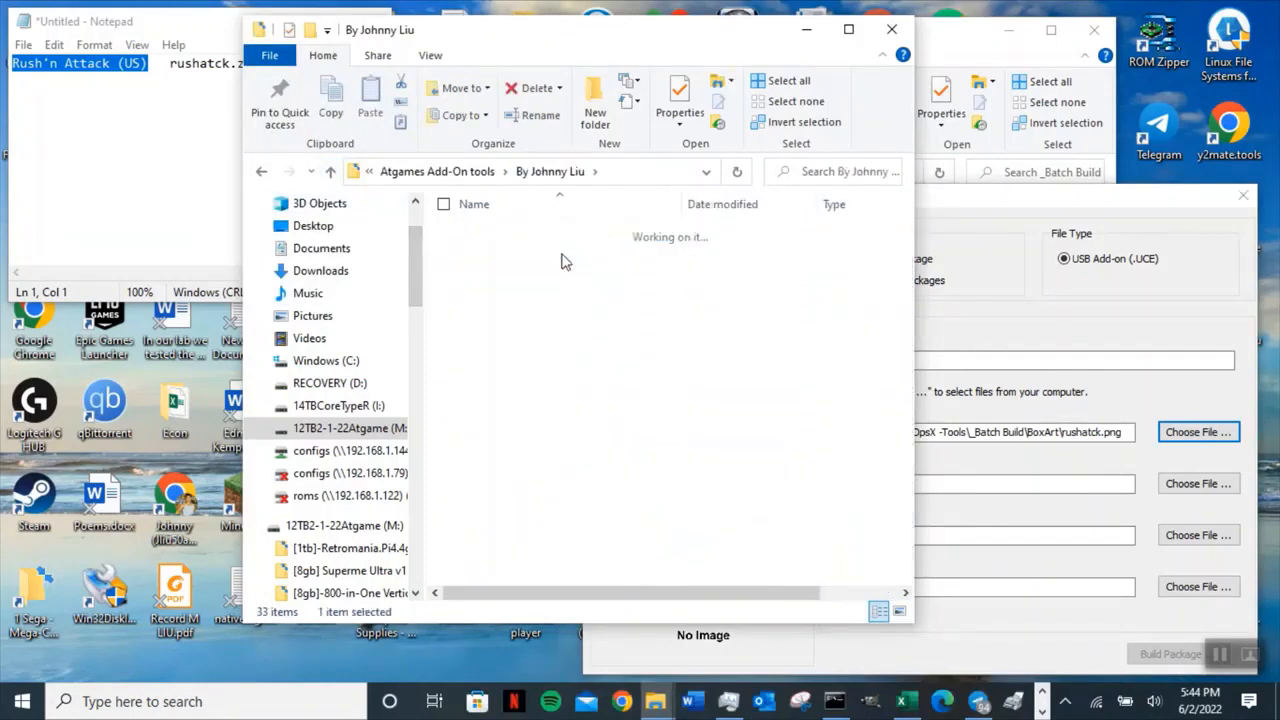
pyautogui.doubleClick(530, 257)
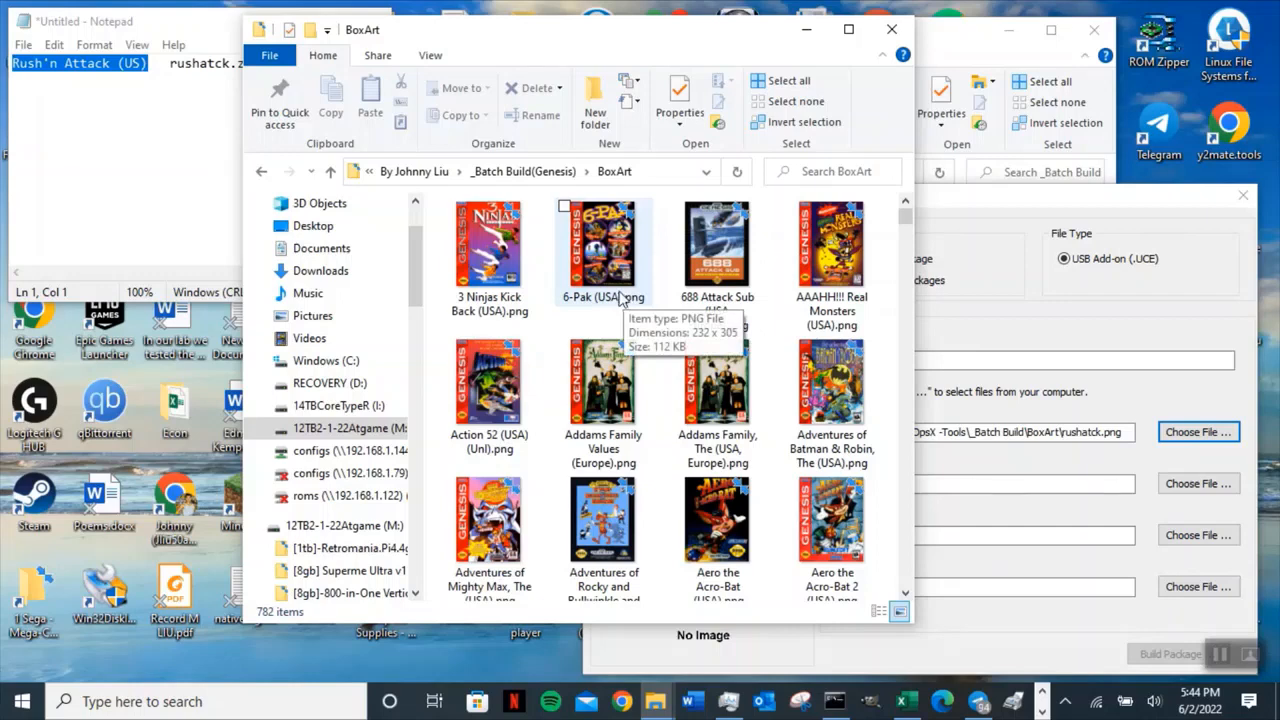
# Note the box art size 232x305 on a new second line in Notepad.
pyautogui.click(86, 127)
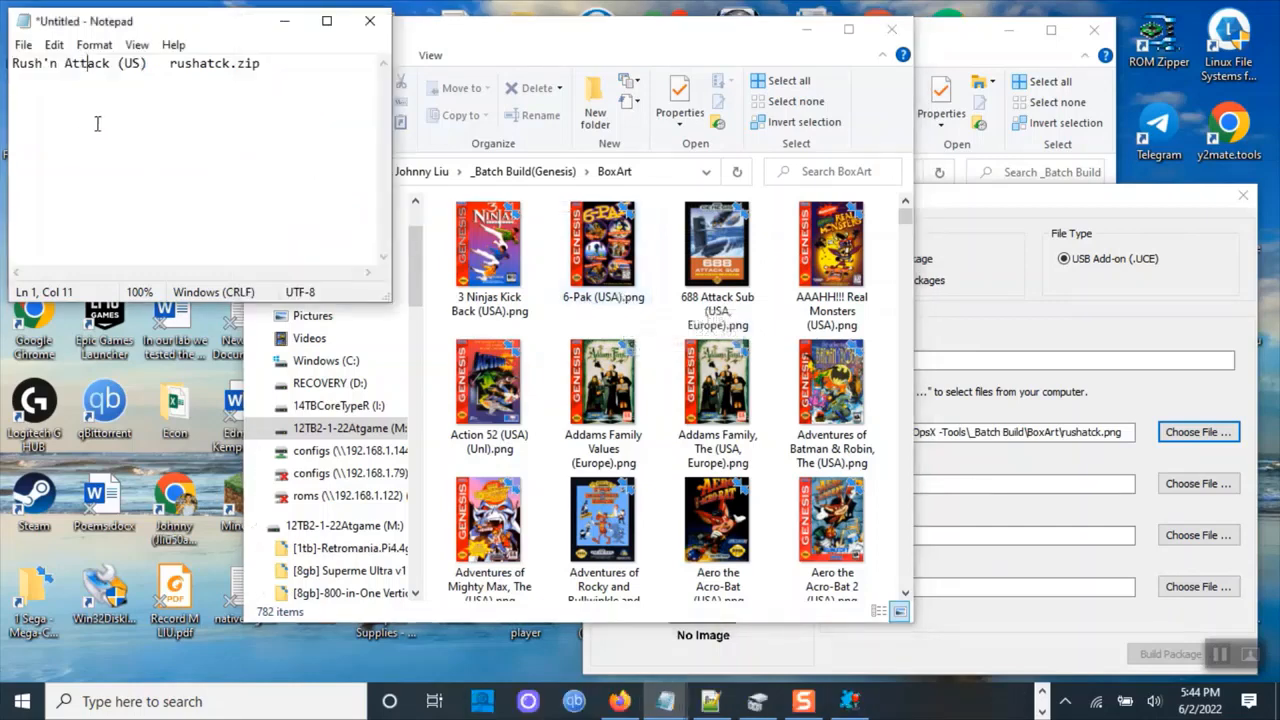
pyautogui.write('232')
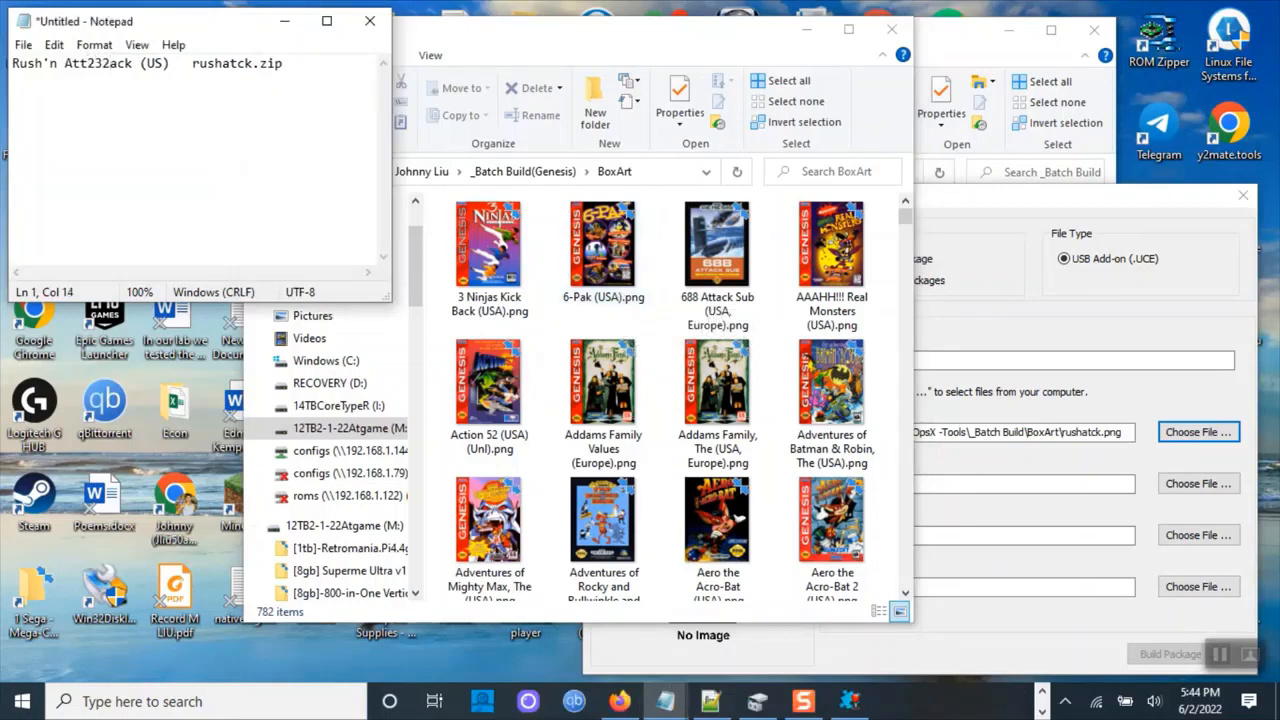
pyautogui.write('x305')
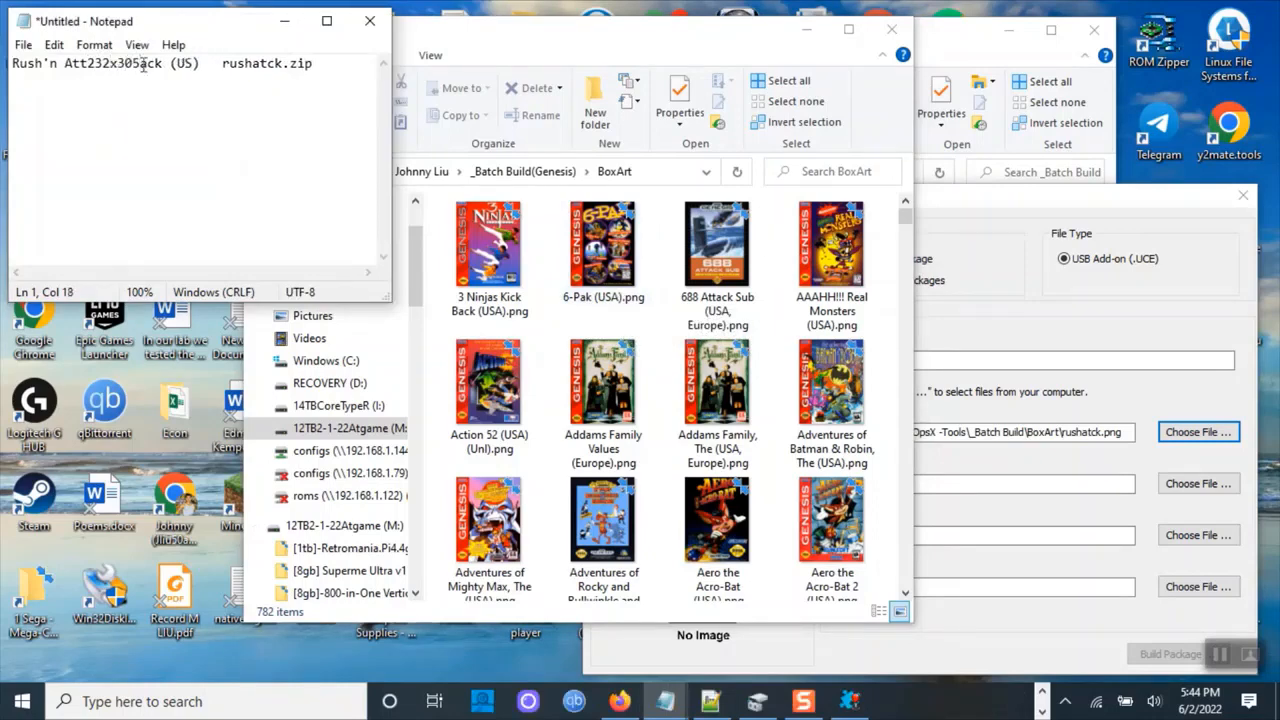
pyautogui.moveTo(134, 62); pyautogui.dragTo(88, 62)
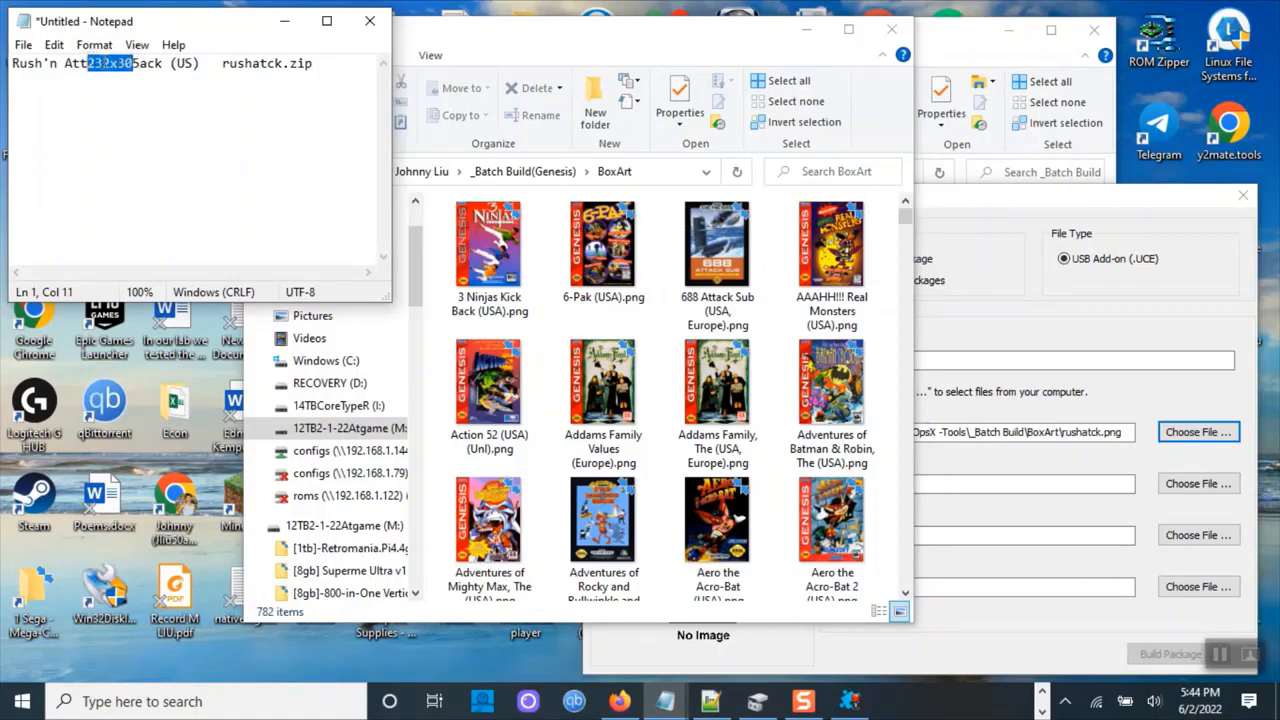
pyautogui.hotkey('shift', 'F10')
pyautogui.click(137, 44)
pyautogui.click(73, 66)
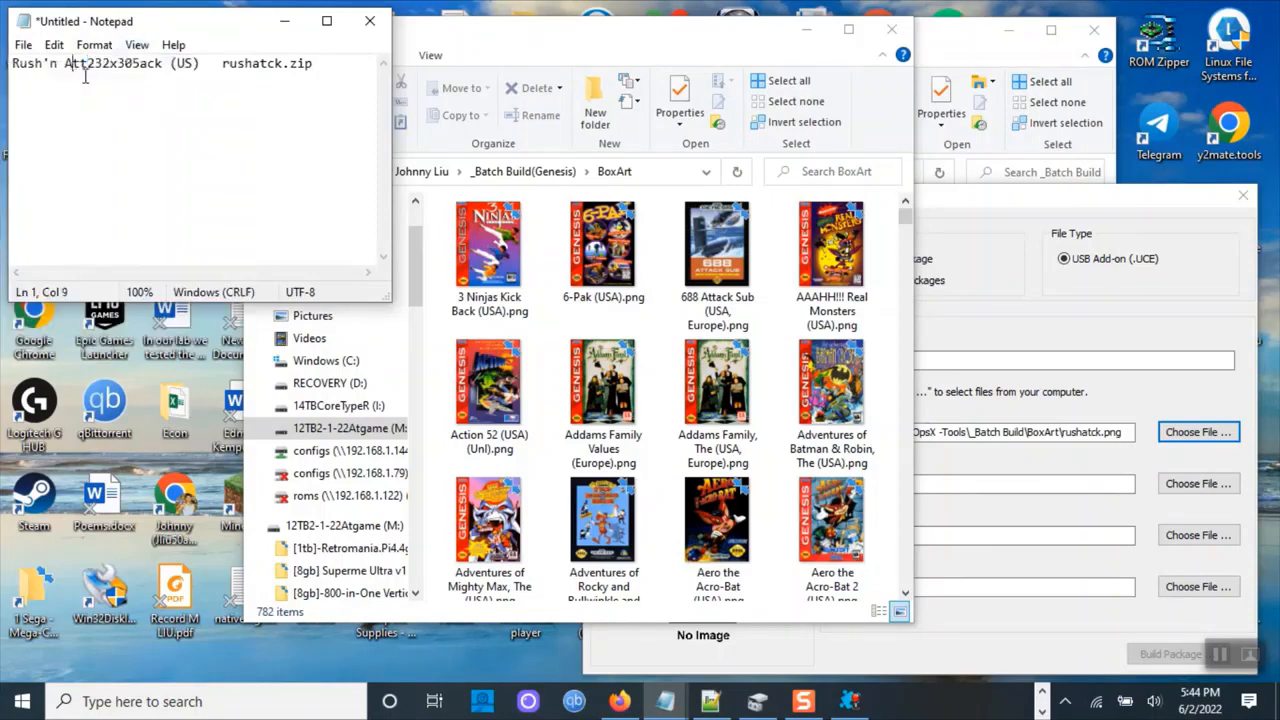
pyautogui.moveTo(137, 62); pyautogui.dragTo(95, 63)
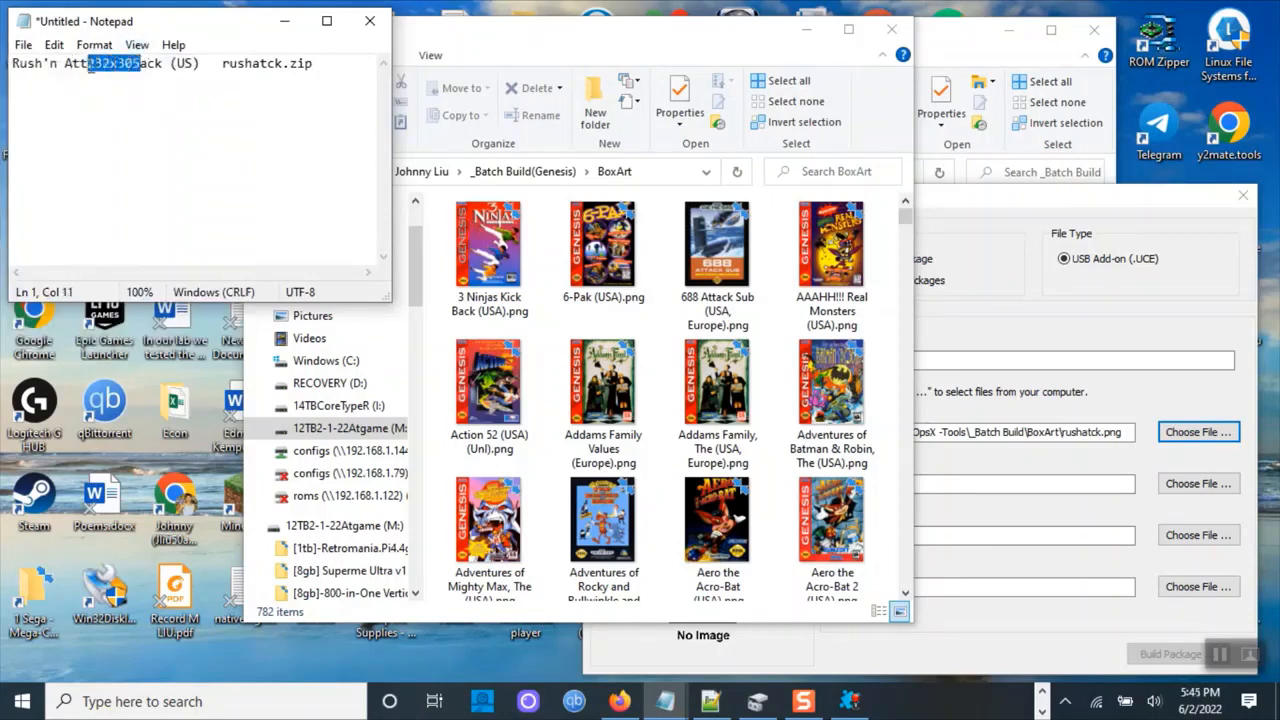
pyautogui.hotkey('shift', 'F10')
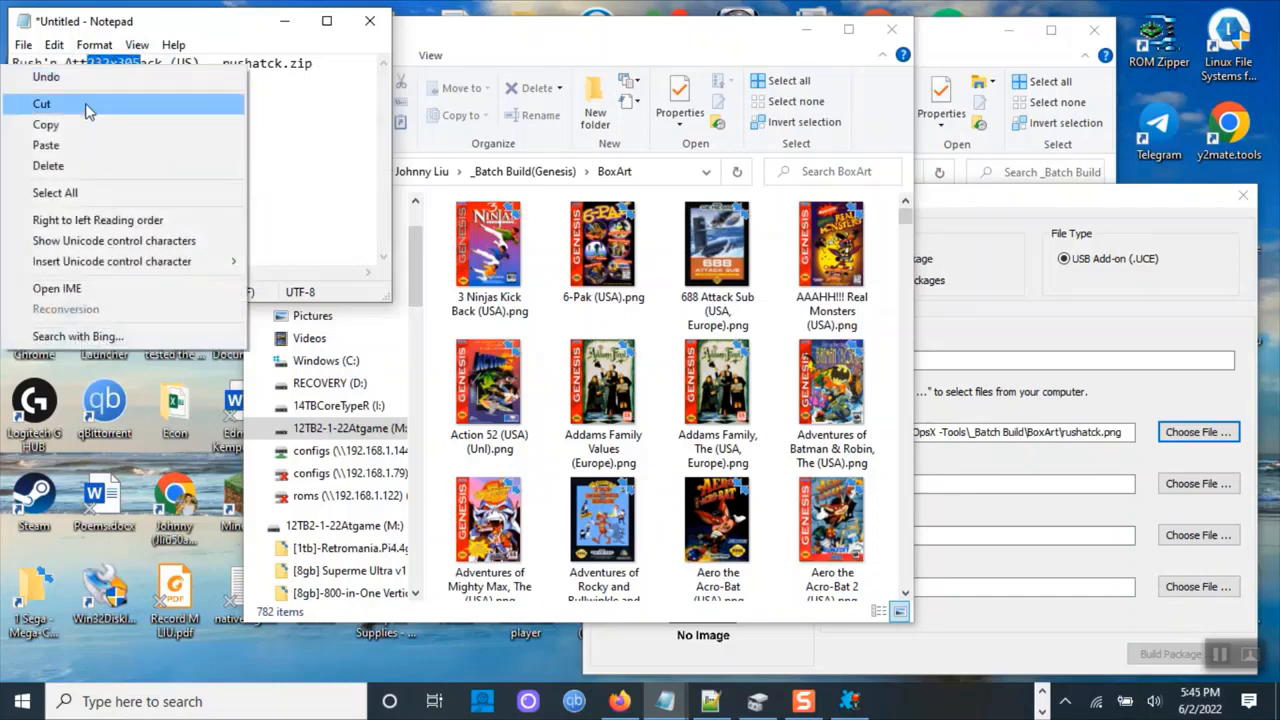
pyautogui.click(86, 104)
pyautogui.click(284, 78)
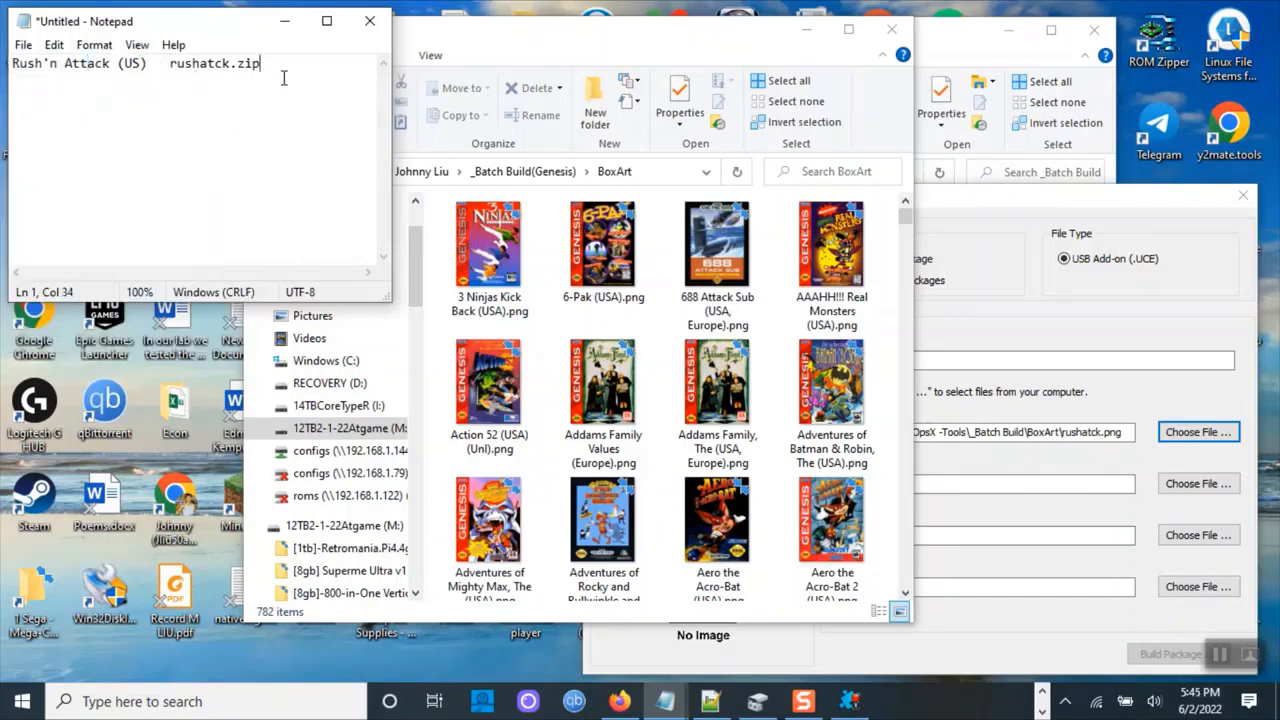
pyautogui.press('Return')
pyautogui.write('232x305')
# Zoom the Notepad text in to 130% and enlarge the Notepad window.
pyautogui.click(137, 45)
pyautogui.moveTo(143, 66)
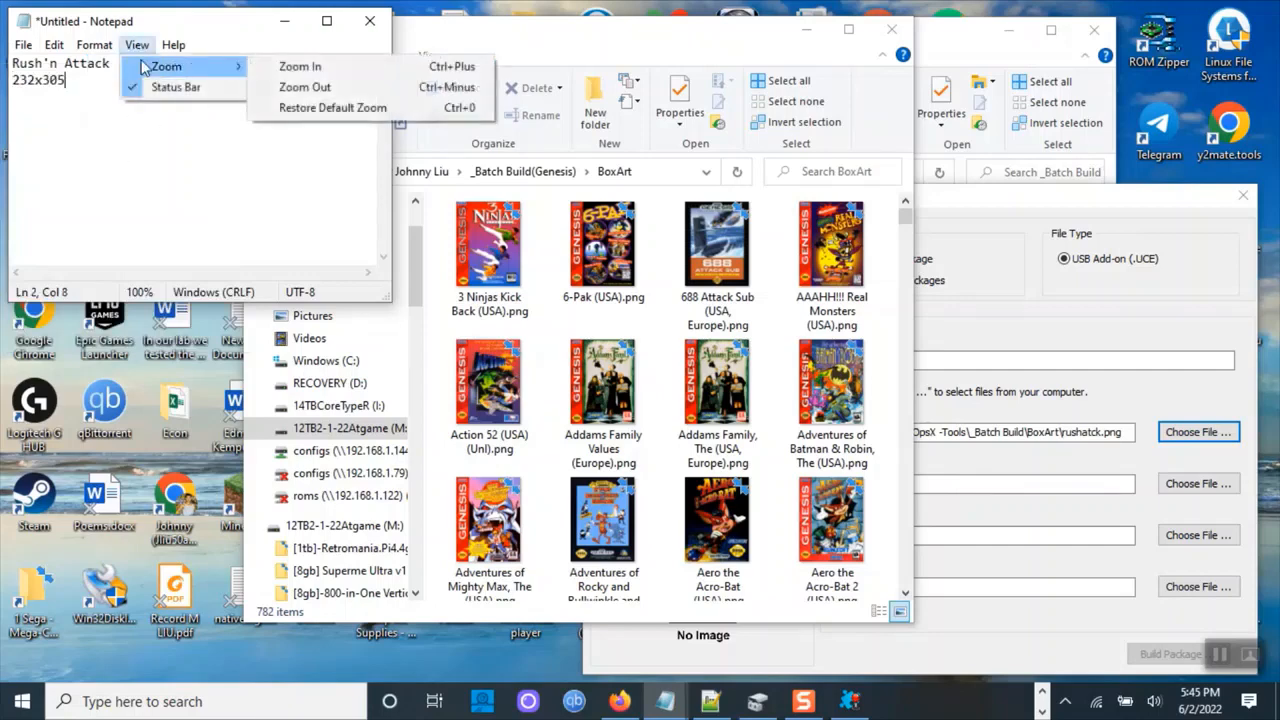
pyautogui.click(300, 67)
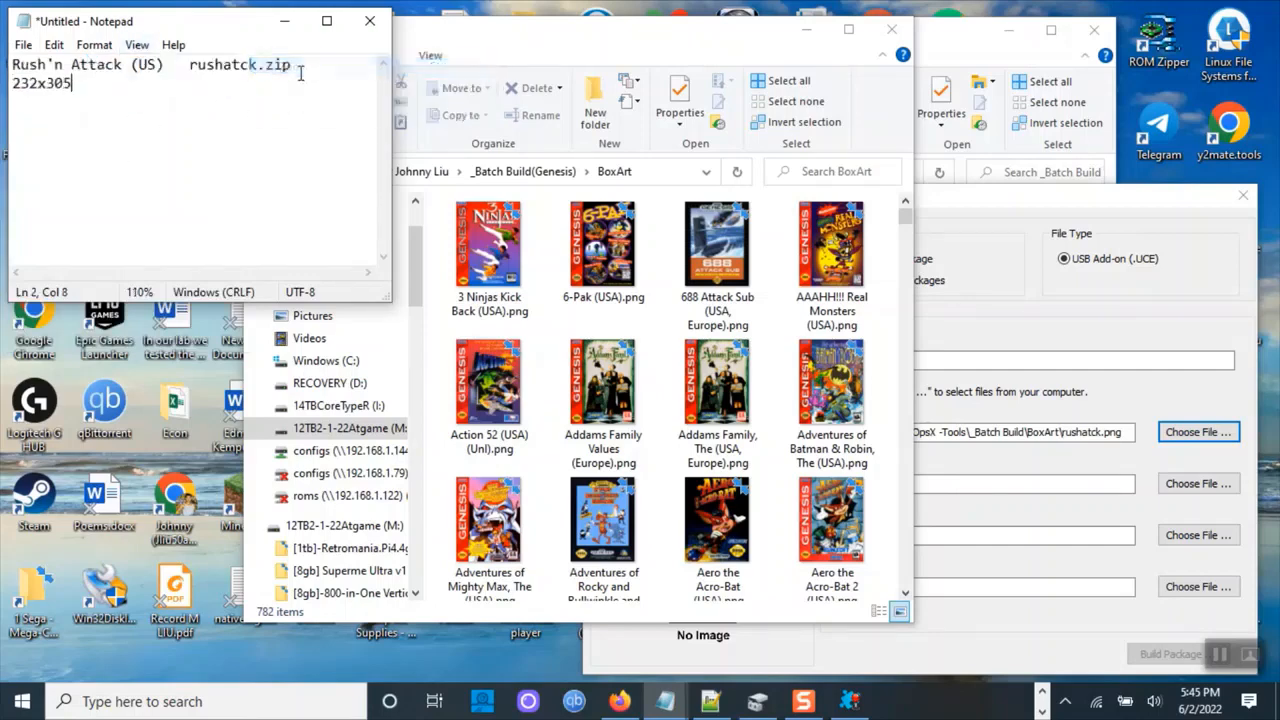
pyautogui.click(137, 45)
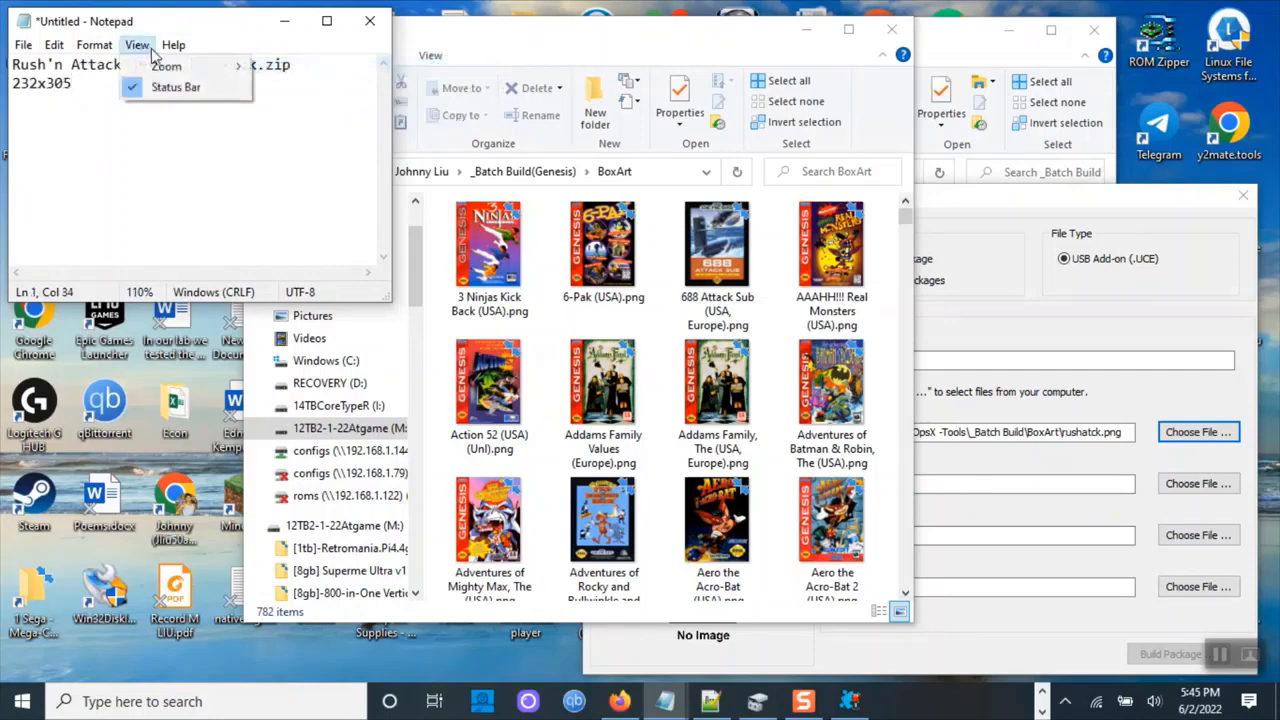
pyautogui.moveTo(160, 68)
pyautogui.click(290, 67)
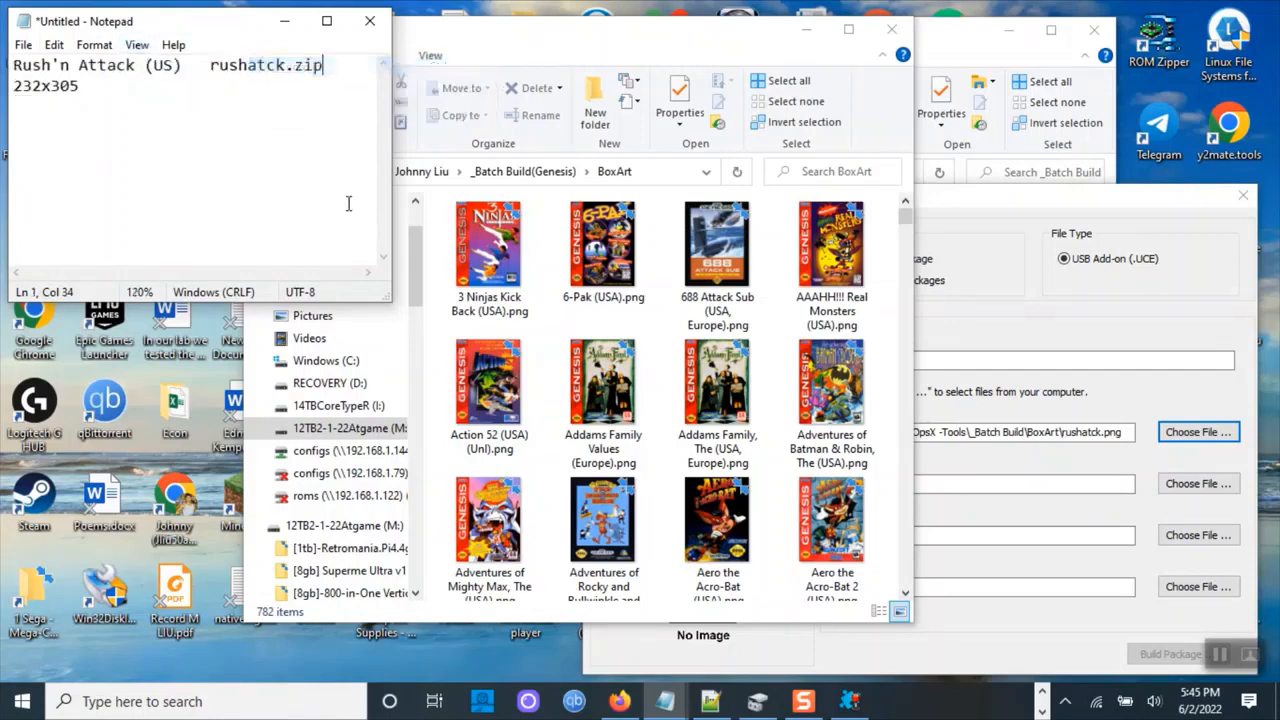
pyautogui.moveTo(391, 300); pyautogui.dragTo(504, 404)
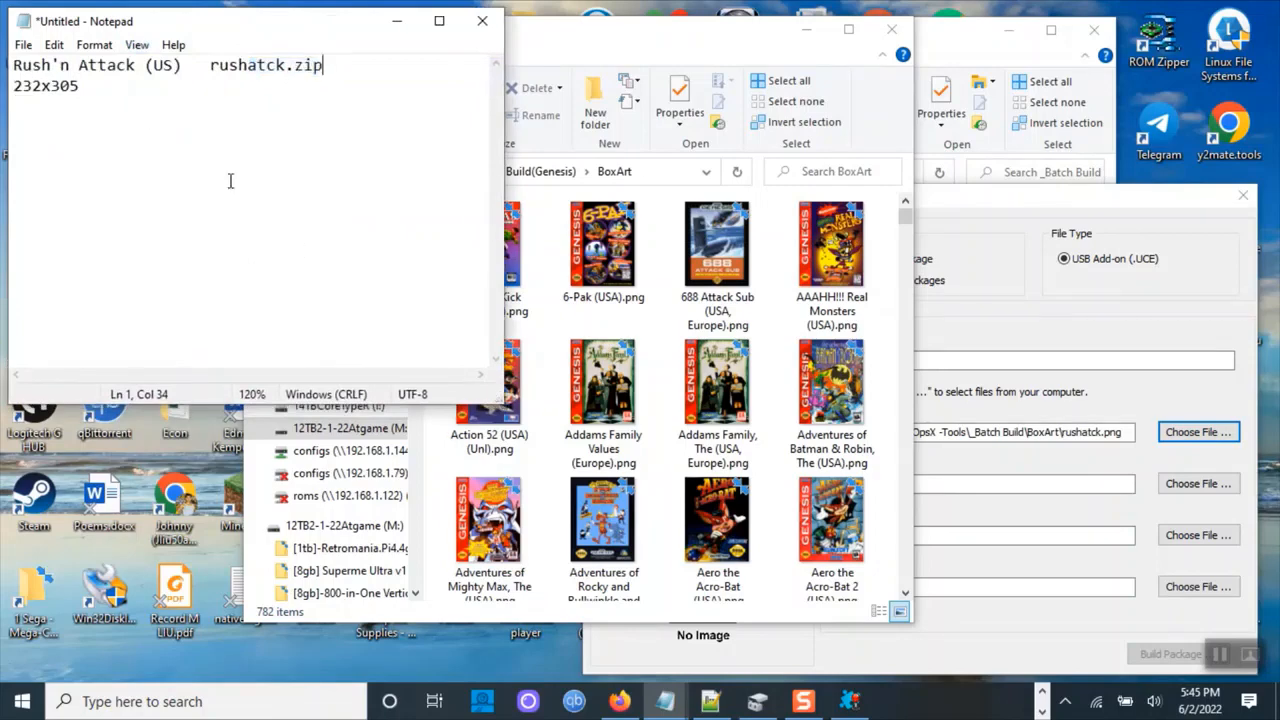
pyautogui.click(137, 45)
pyautogui.moveTo(170, 70)
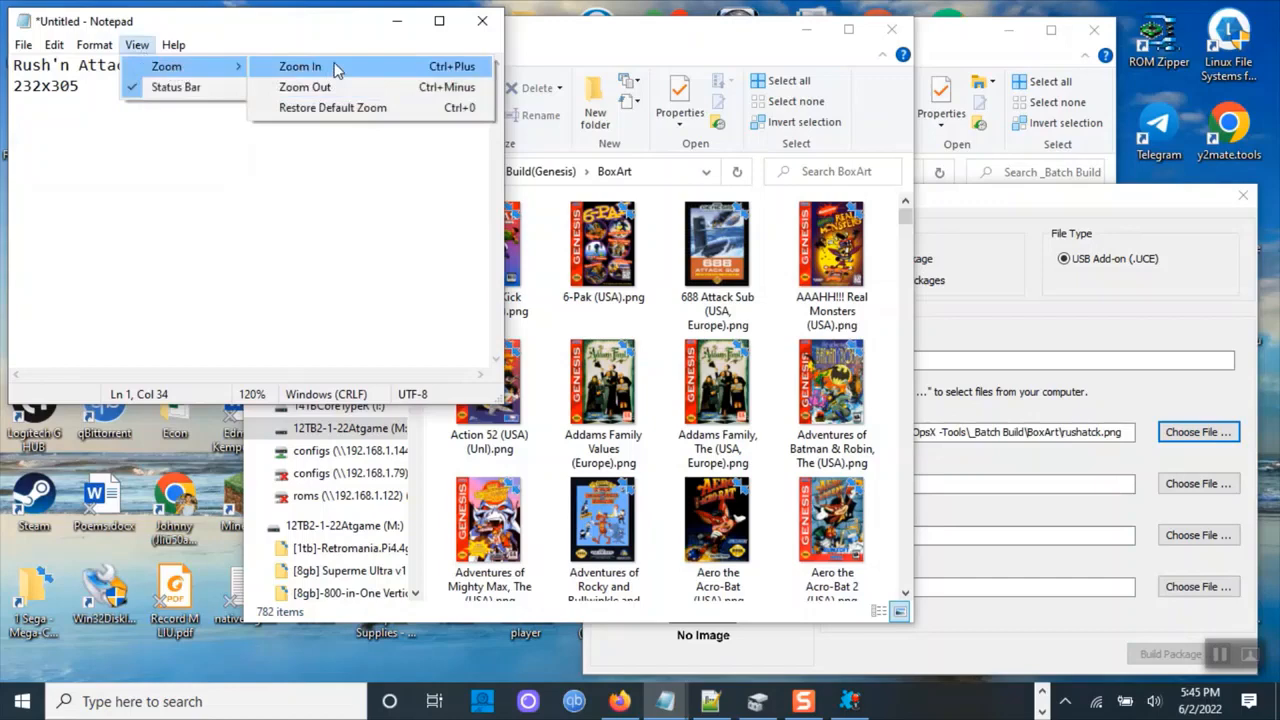
pyautogui.click(300, 66)
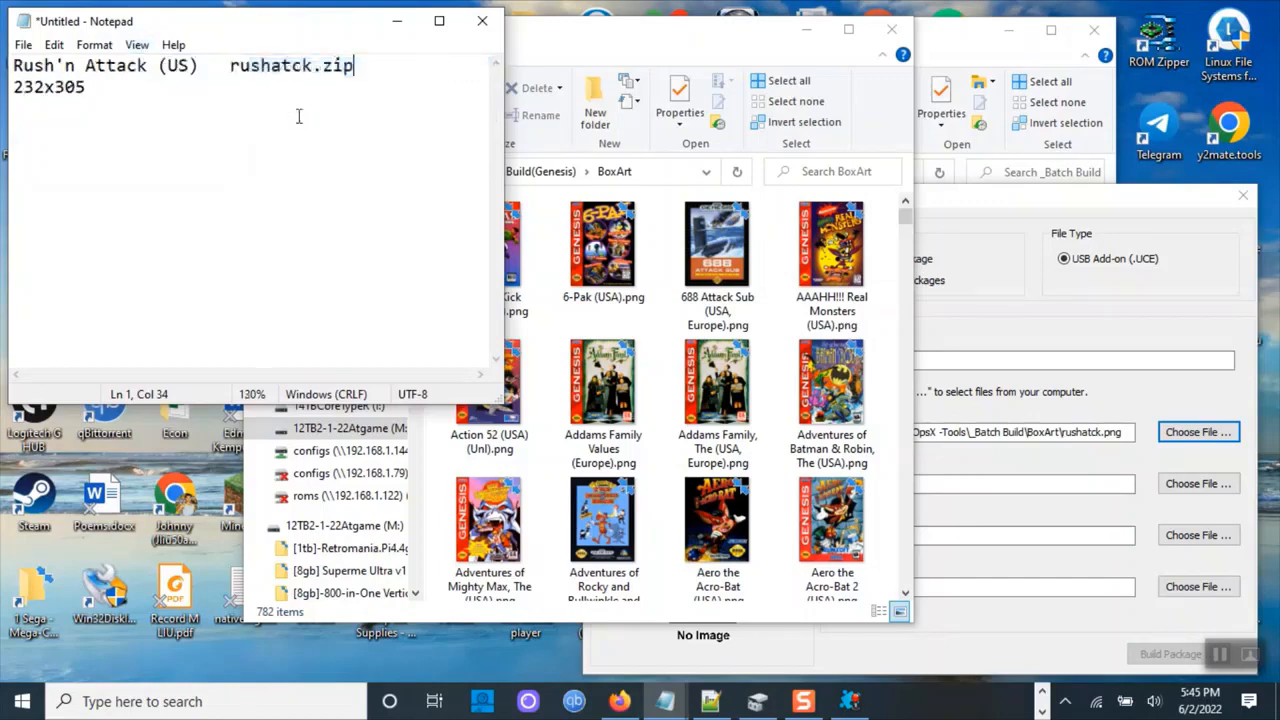
# Shrink the Notepad window back to a small strip at the top of the screen.
pyautogui.press('Down')
pyautogui.press('Home')
pyautogui.hotkey('shift', 'End')
pyautogui.press('Home')
pyautogui.hotkey('shift', 'End')
pyautogui.click(287, 220)
pyautogui.moveTo(503, 405); pyautogui.dragTo(418, 195)
# Open the _Batch Build(Genesis) BezelArt folder to check a bezel image's dimensions, returning to Notepad.
pyautogui.click(610, 268)
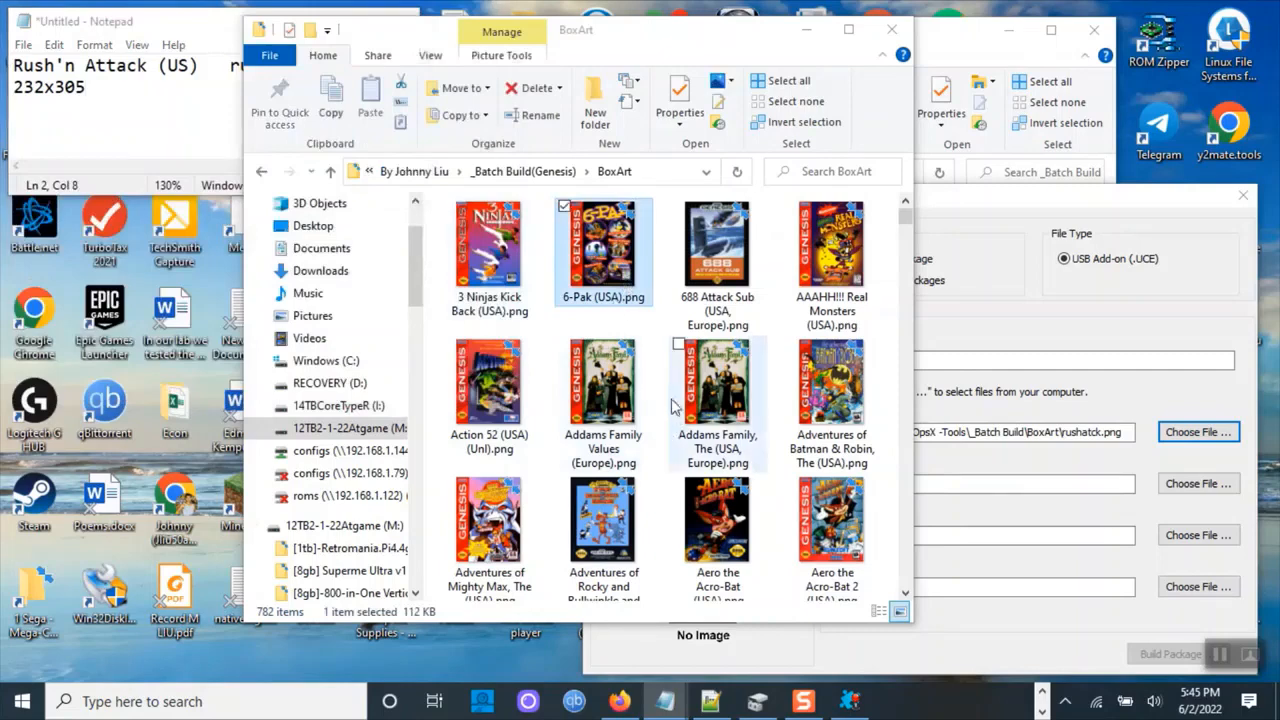
pyautogui.click(717, 400)
pyautogui.moveTo(596, 308)
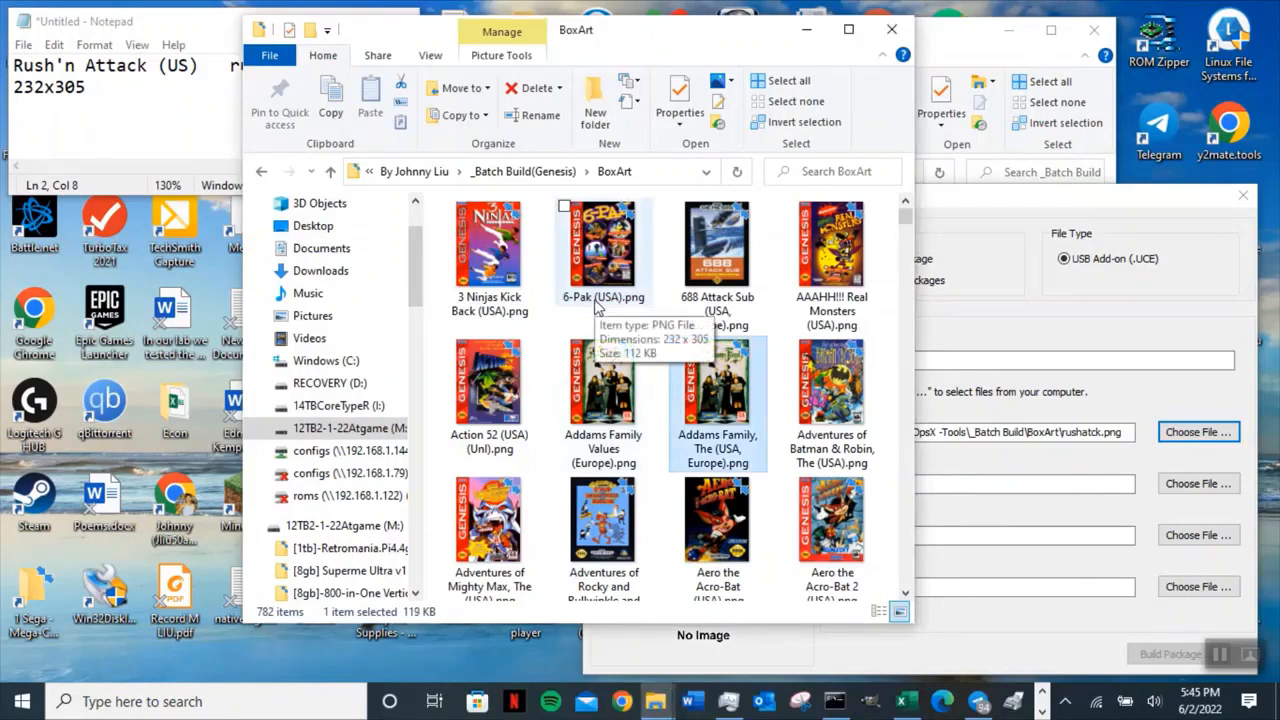
pyautogui.click(596, 308)
pyautogui.click(330, 171)
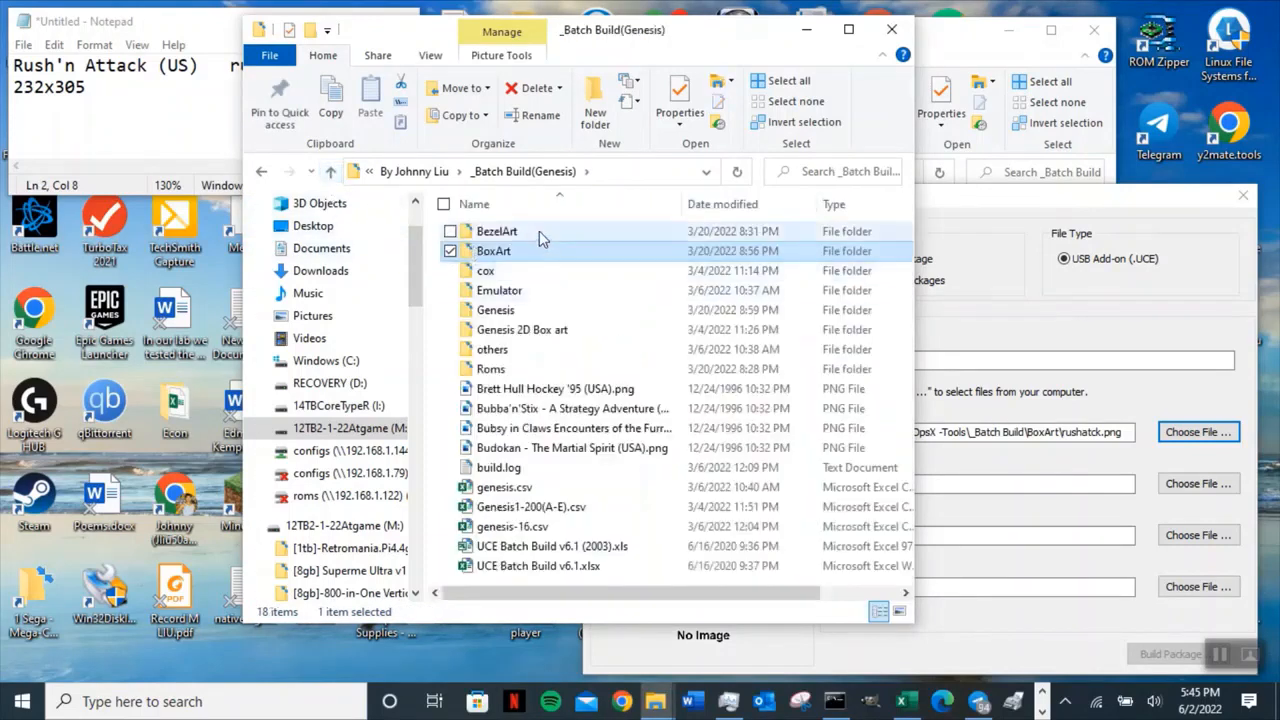
pyautogui.doubleClick(539, 231)
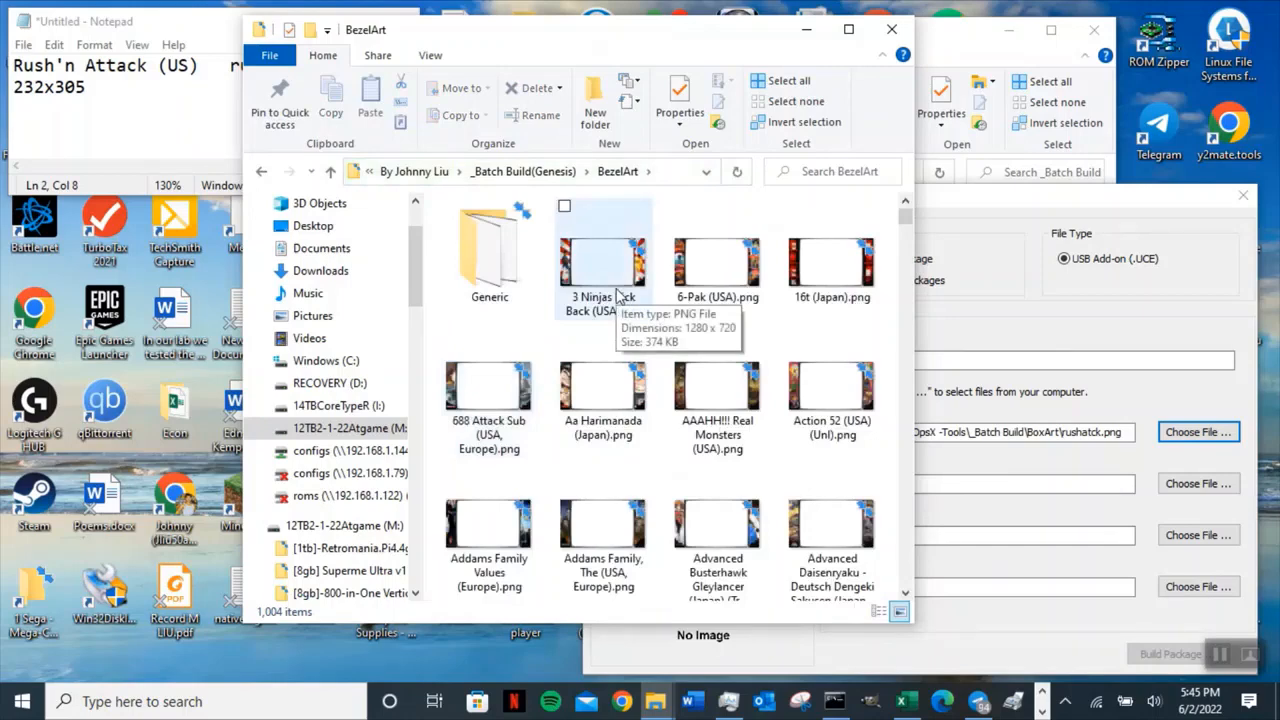
pyautogui.click(126, 110)
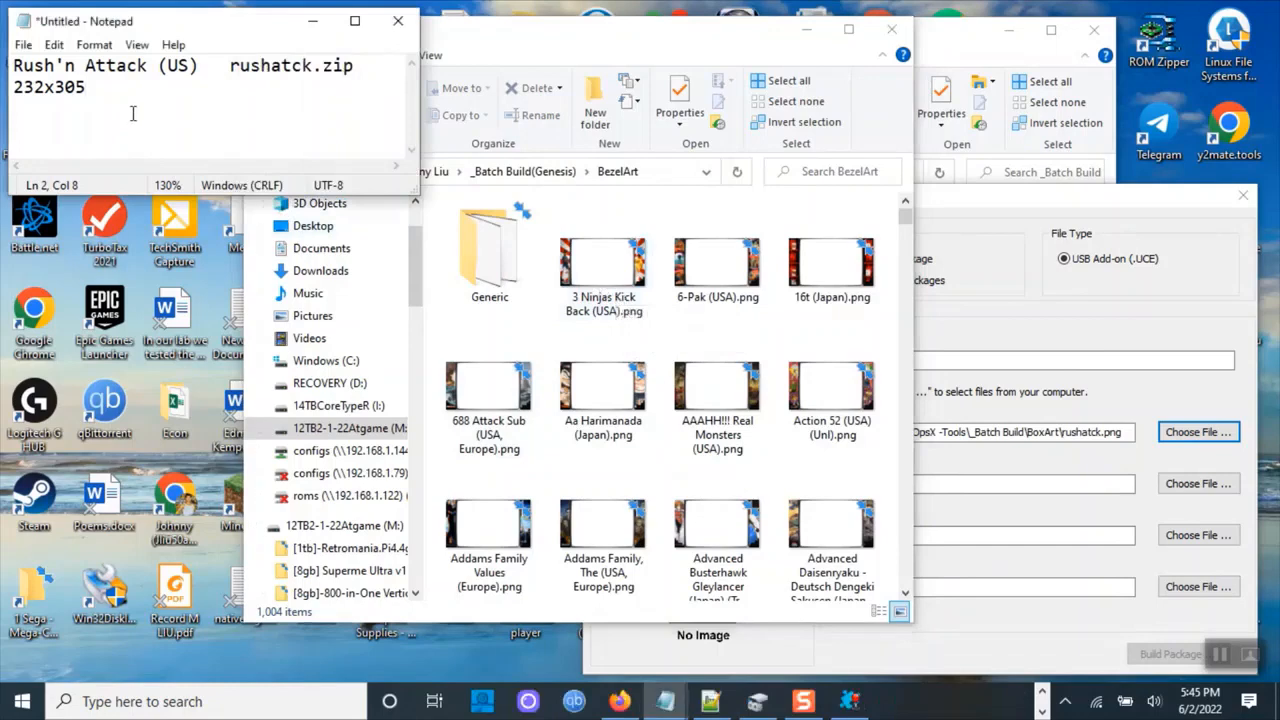
# Add a third line '1280x720 bezel' and append 'box art' to the 232x305 line in Notepad.
pyautogui.press('Return')
pyautogui.write('1280x720')
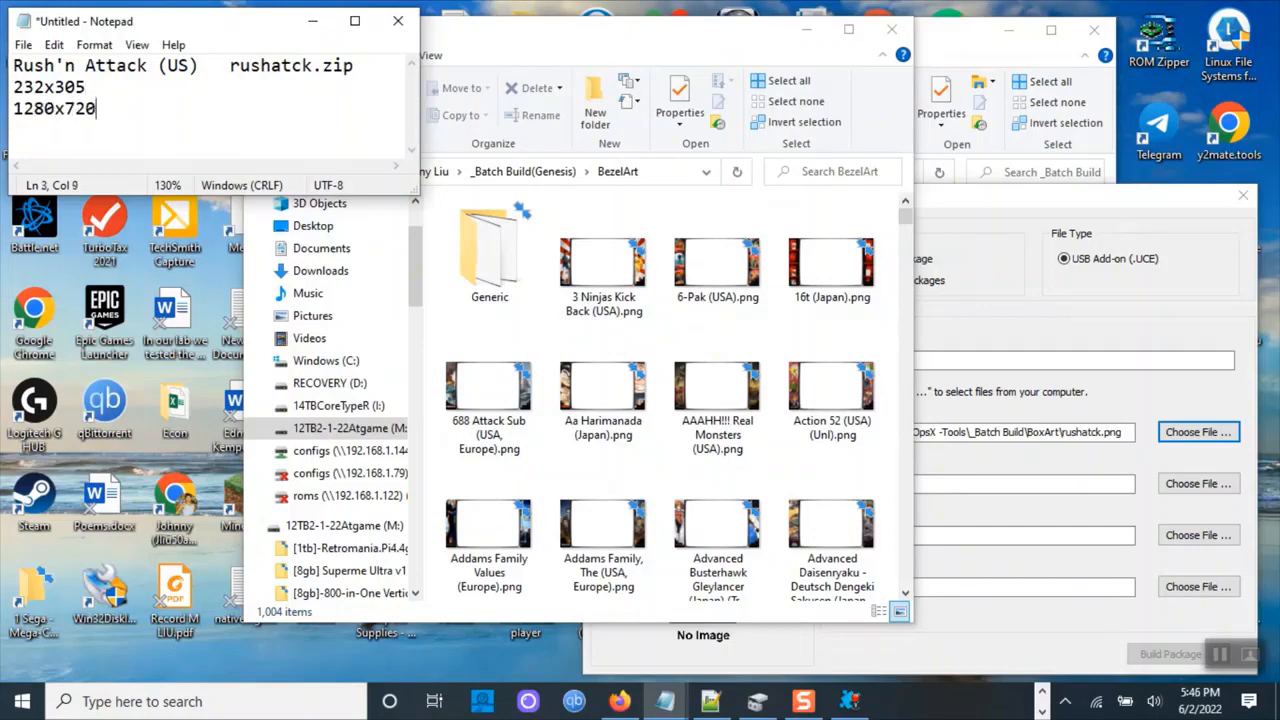
pyautogui.write(' bezel')
pyautogui.click(115, 91)
pyautogui.write('box ')
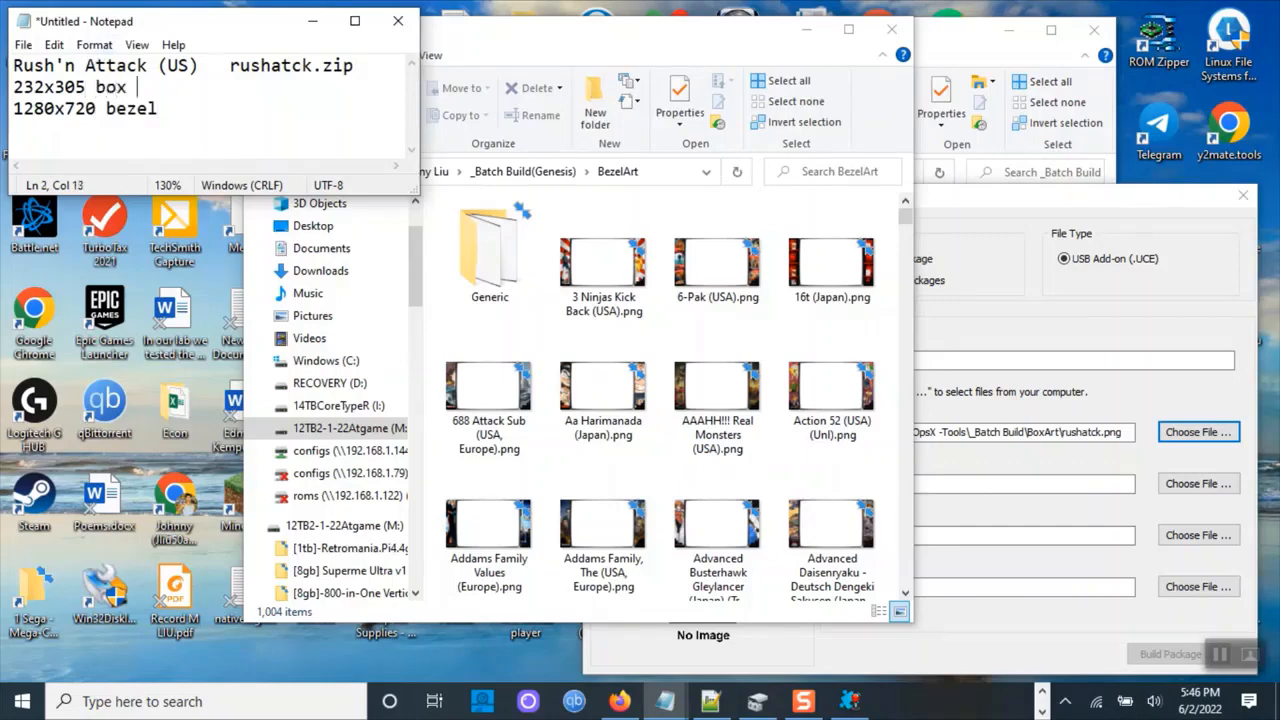
pyautogui.write('art')
# Open rushatck.png from the Atgame CoreOpsX -Tools\_Batch Build\BoxArt folder for editing in Paint.
pyautogui.click(566, 334)
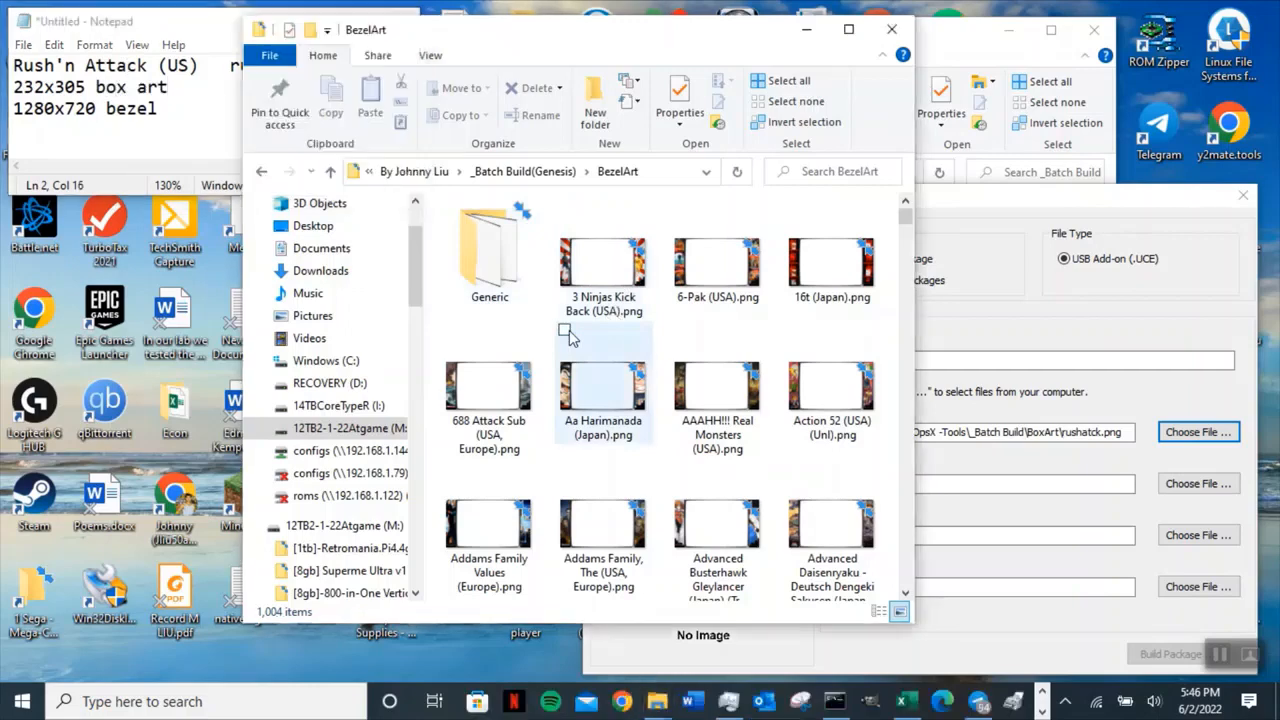
pyautogui.click(332, 173)
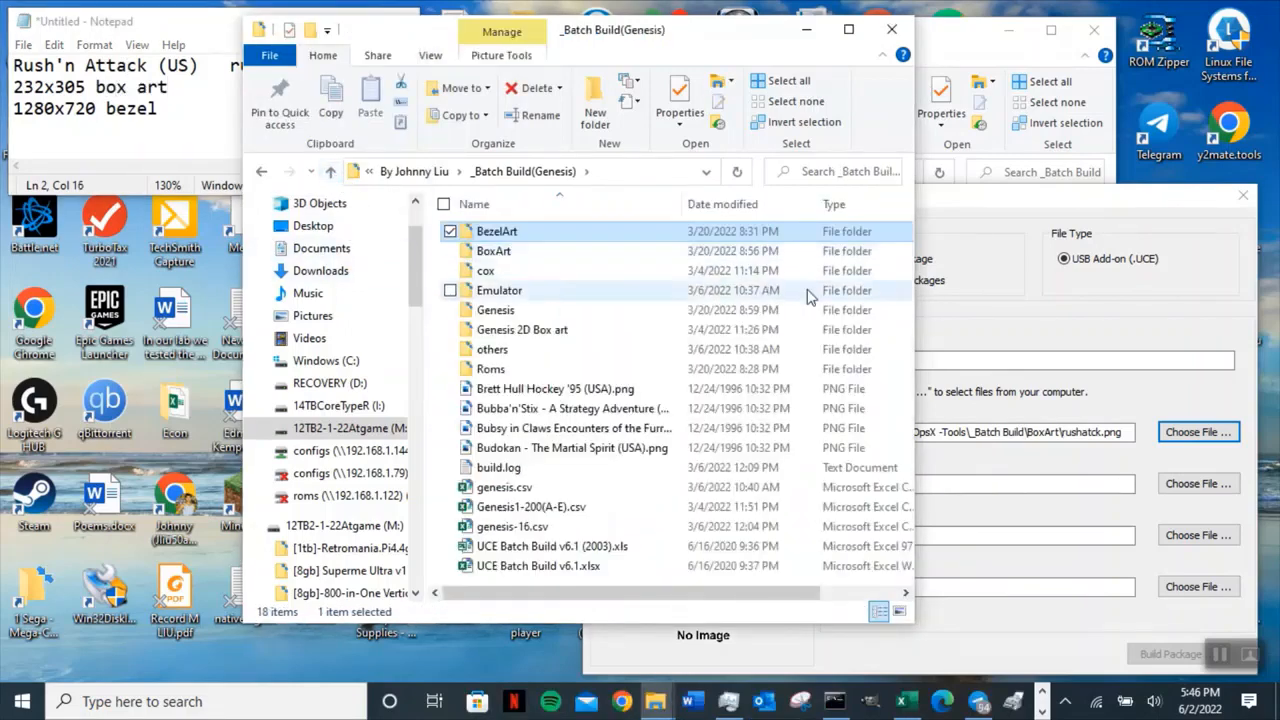
pyautogui.click(331, 172)
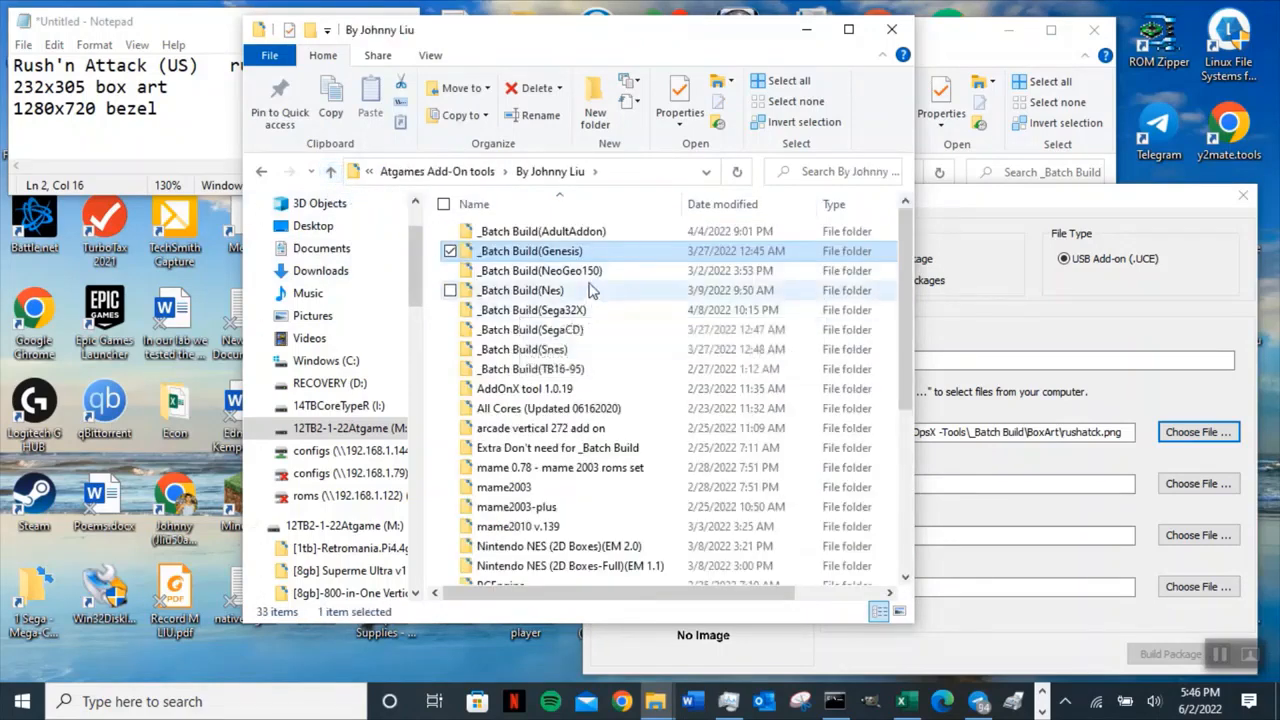
pyautogui.click(331, 172)
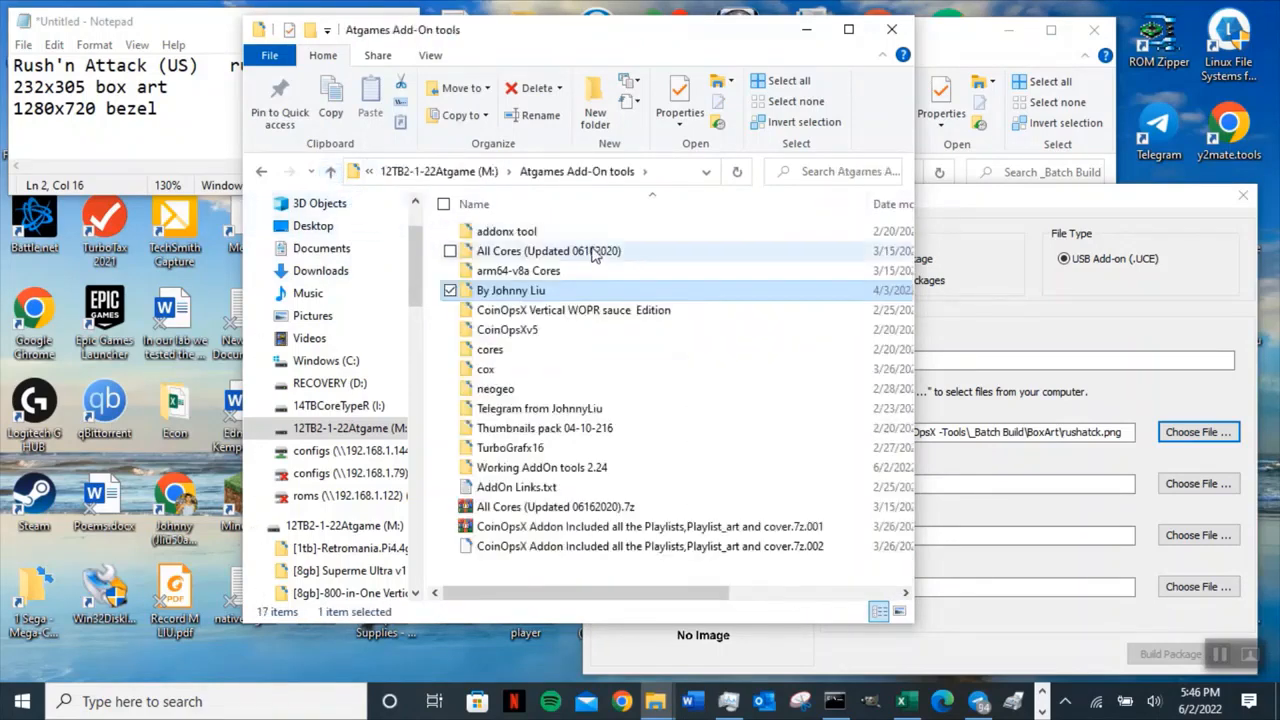
pyautogui.click(331, 172)
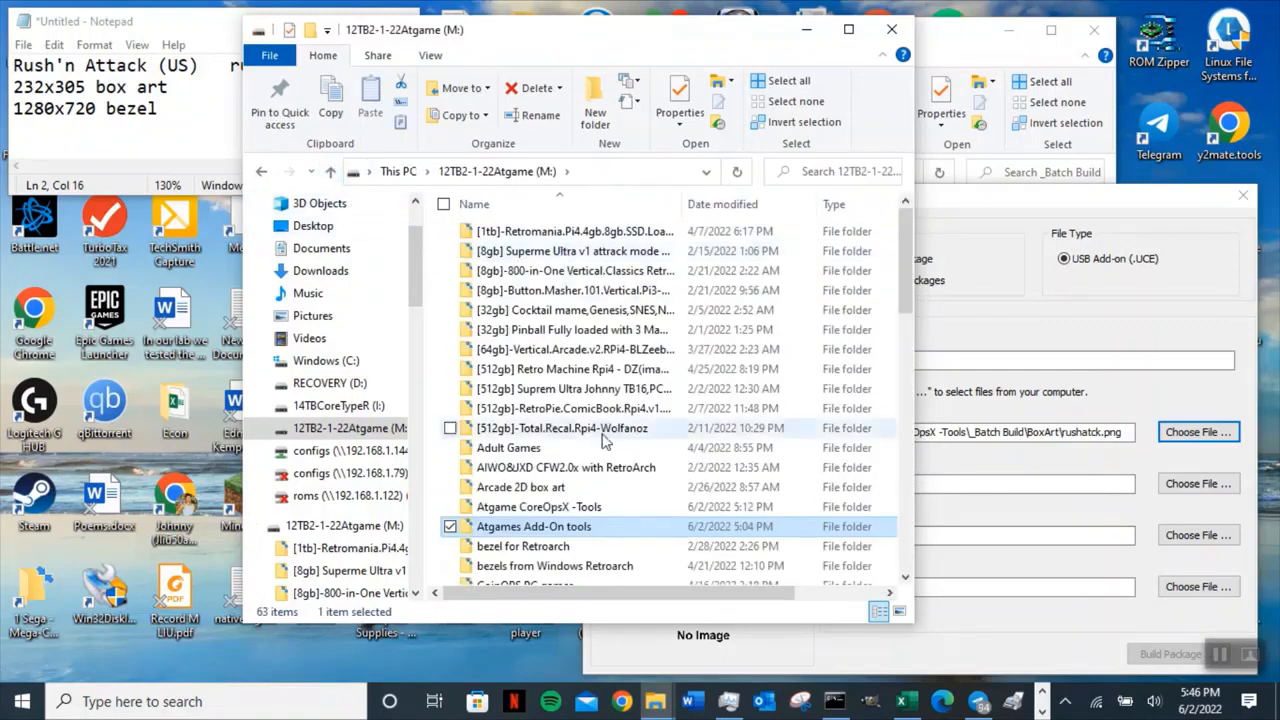
pyautogui.doubleClick(592, 507)
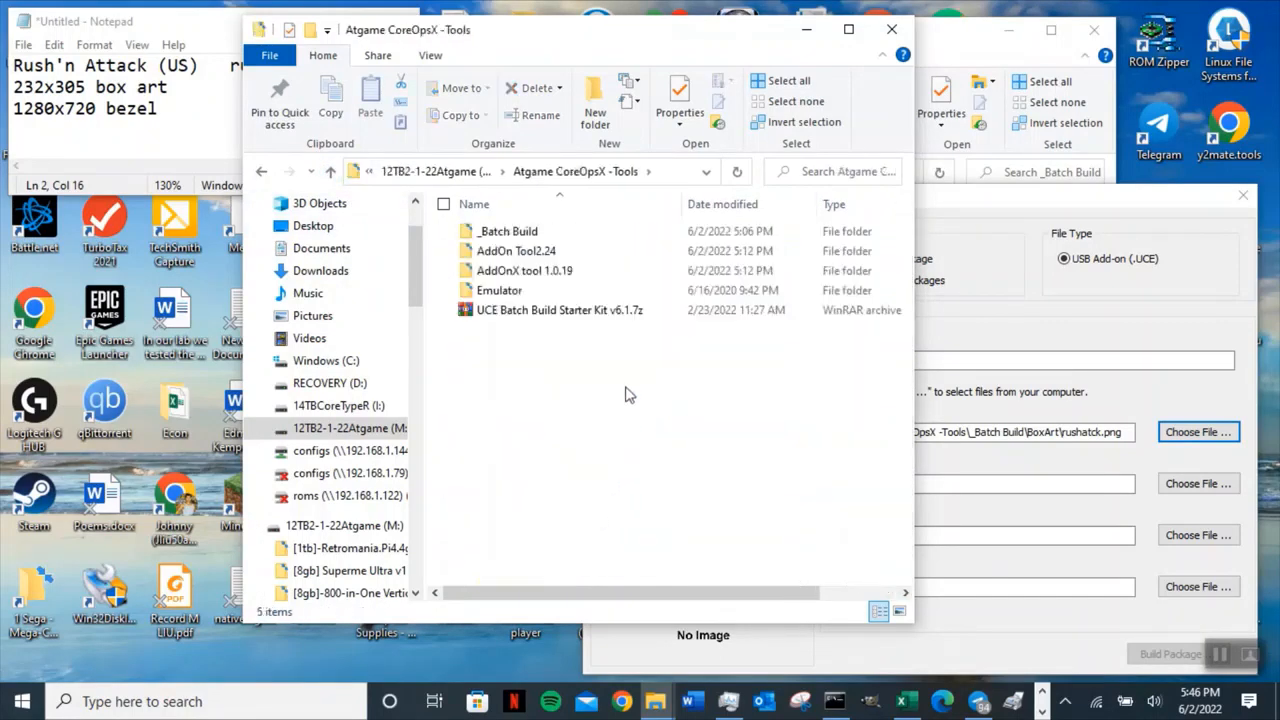
pyautogui.doubleClick(535, 238)
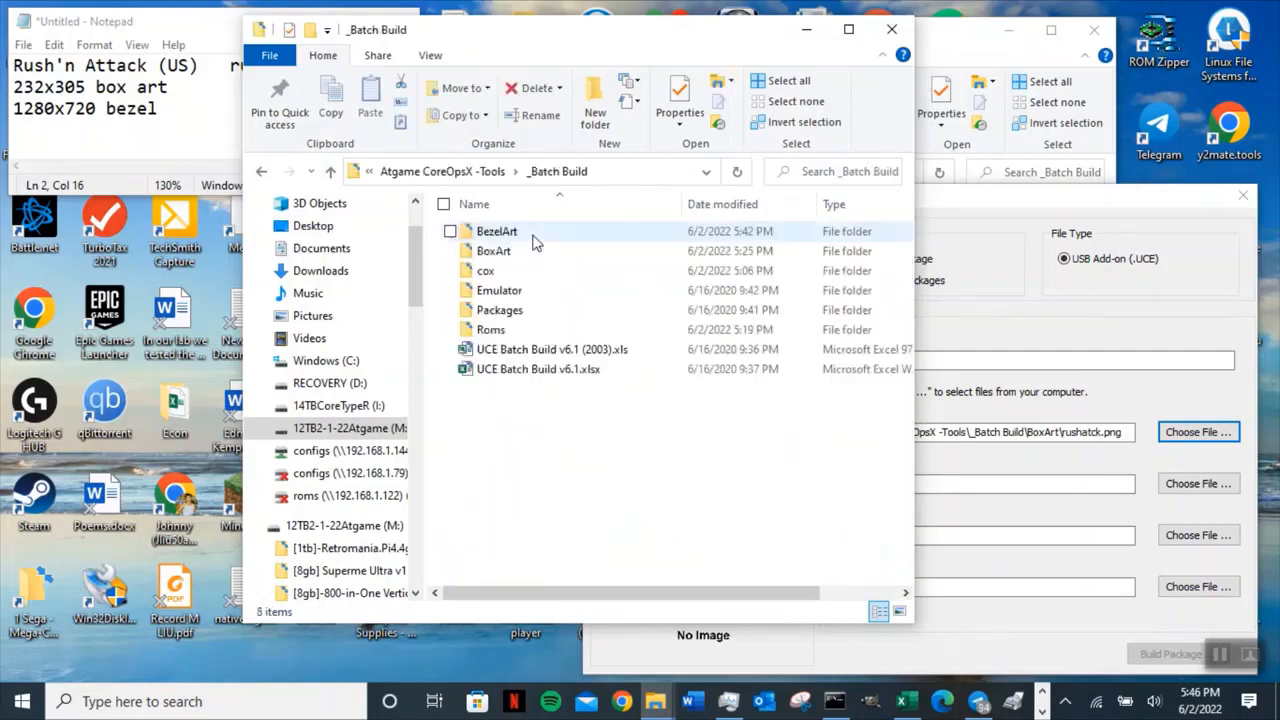
pyautogui.doubleClick(520, 252)
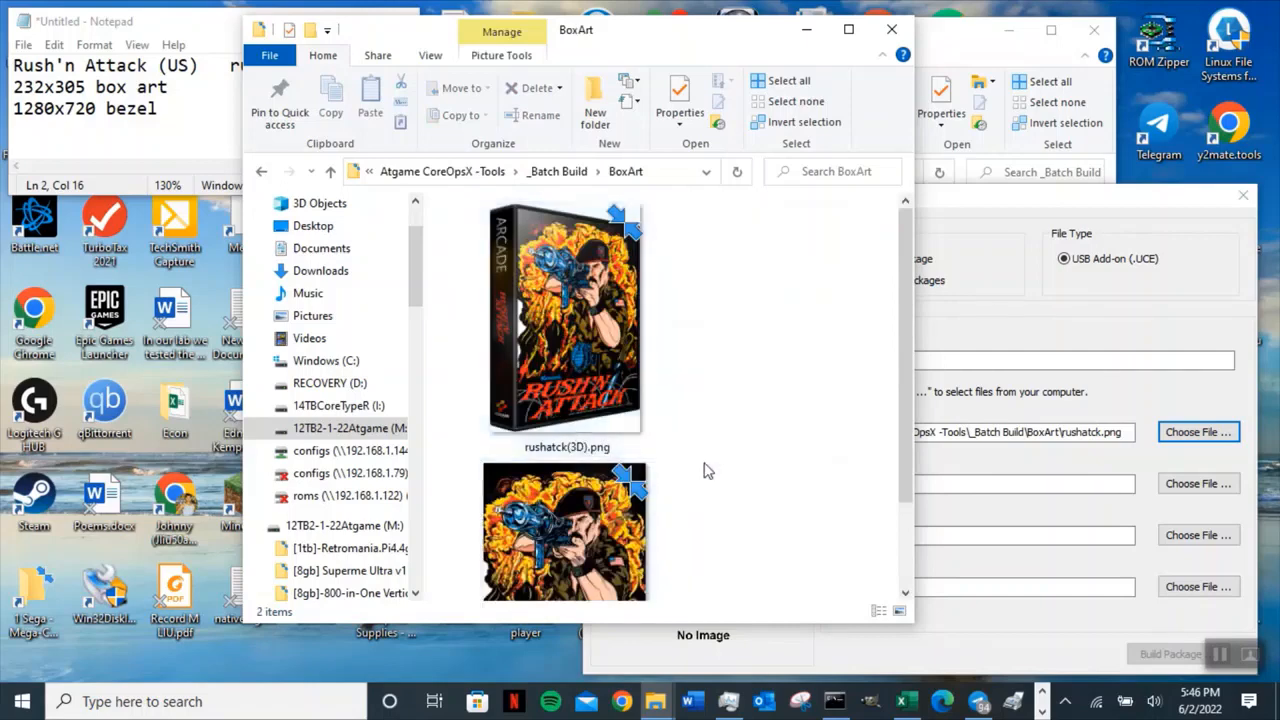
pyautogui.scroll(-2, 706, 468)
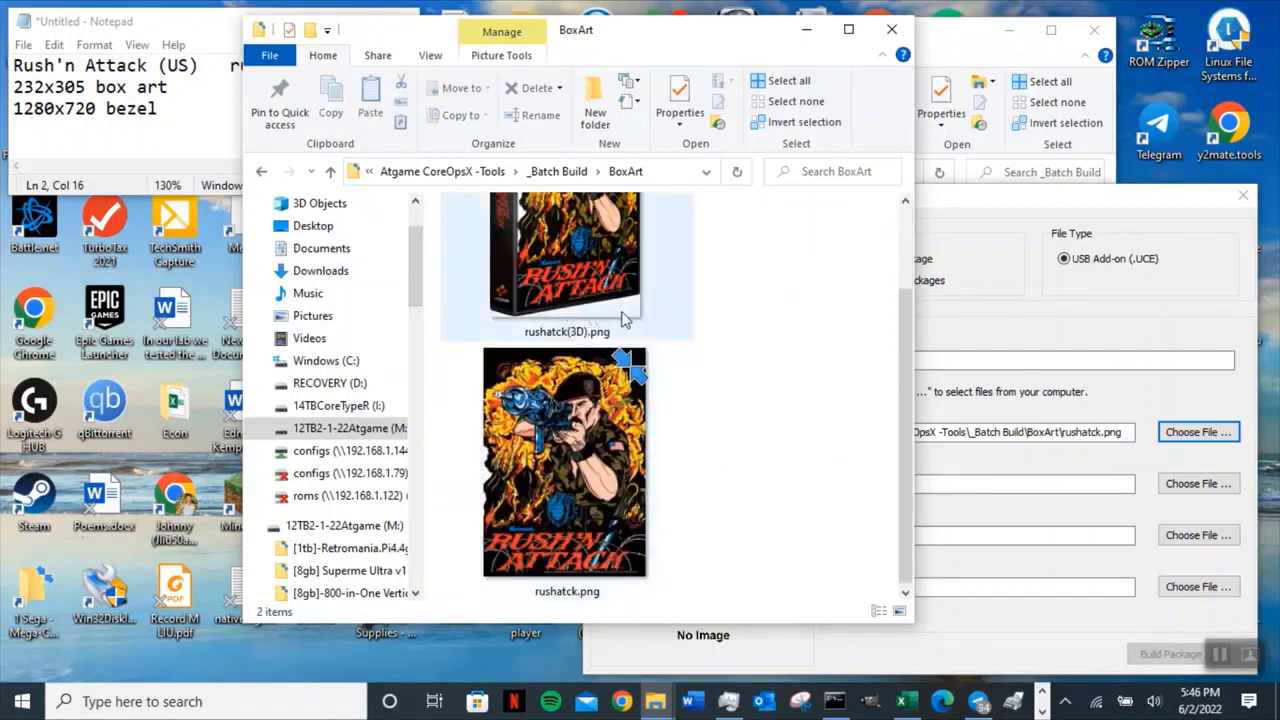
pyautogui.moveTo(617, 316)
pyautogui.click(625, 365)
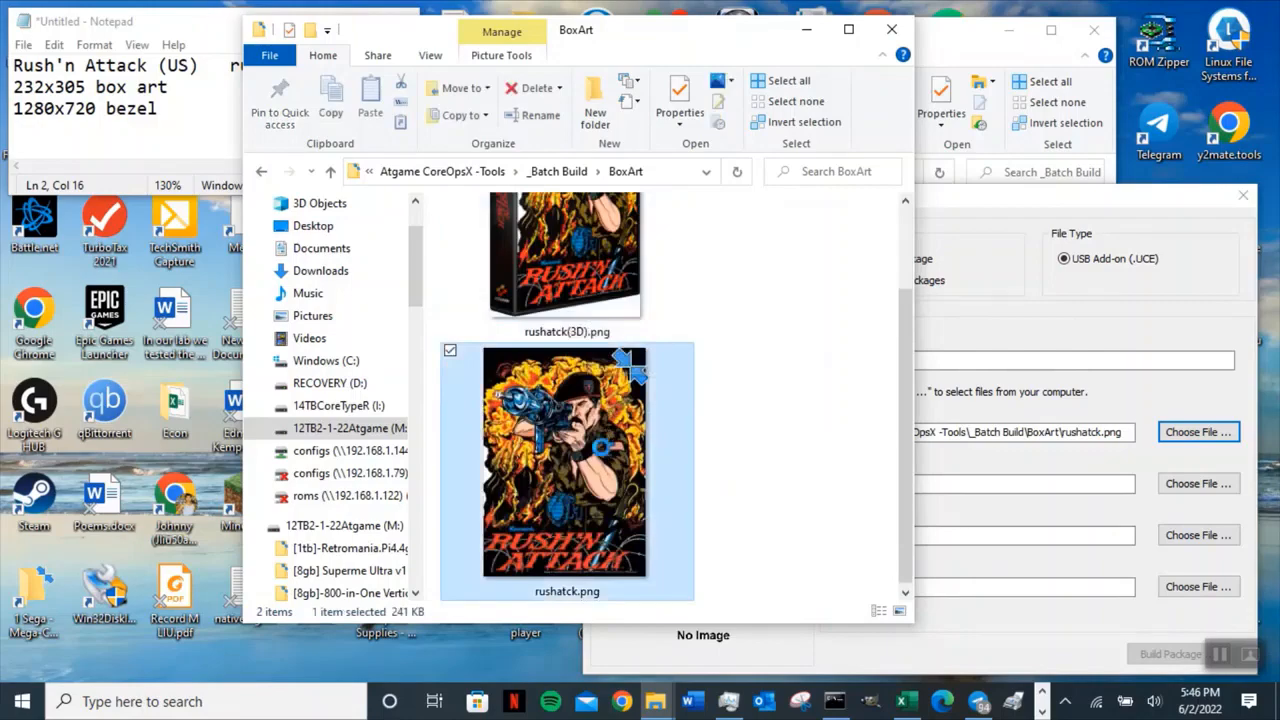
pyautogui.rightClick(604, 456)
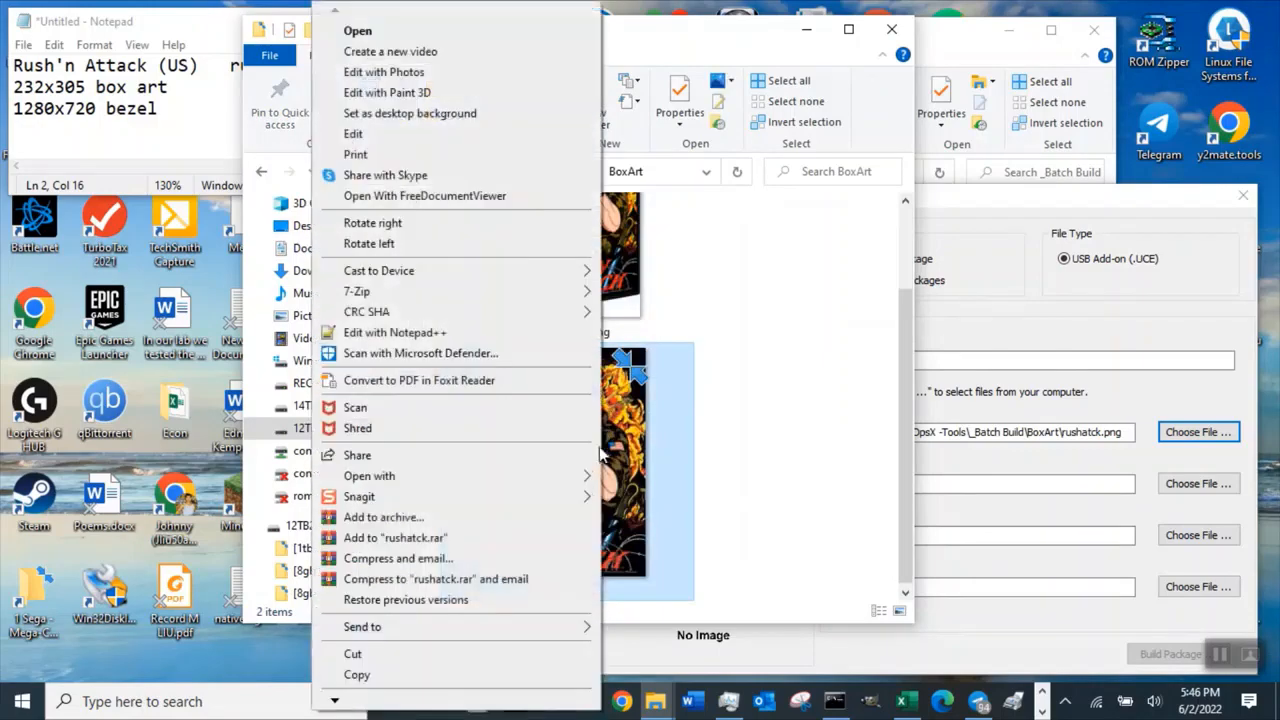
pyautogui.click(355, 134)
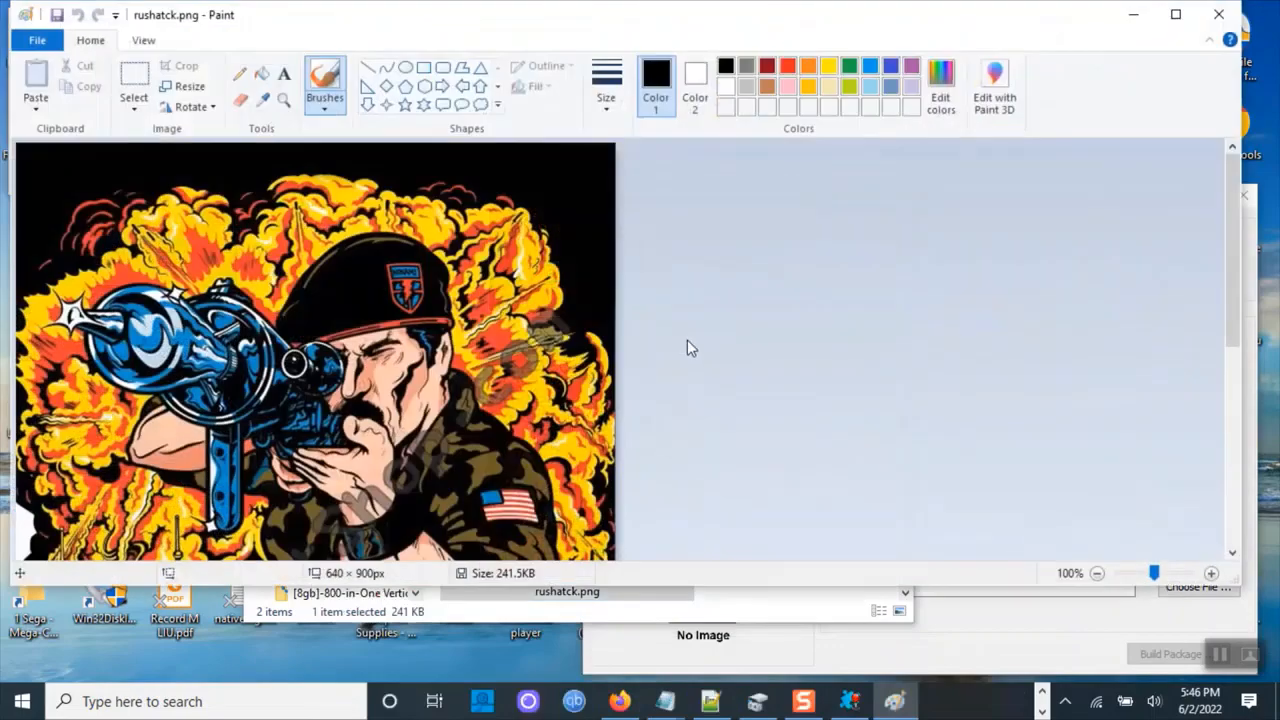
# Resize the image by pixels to 232 wide, keeping the aspect ratio.
pyautogui.click(182, 88)
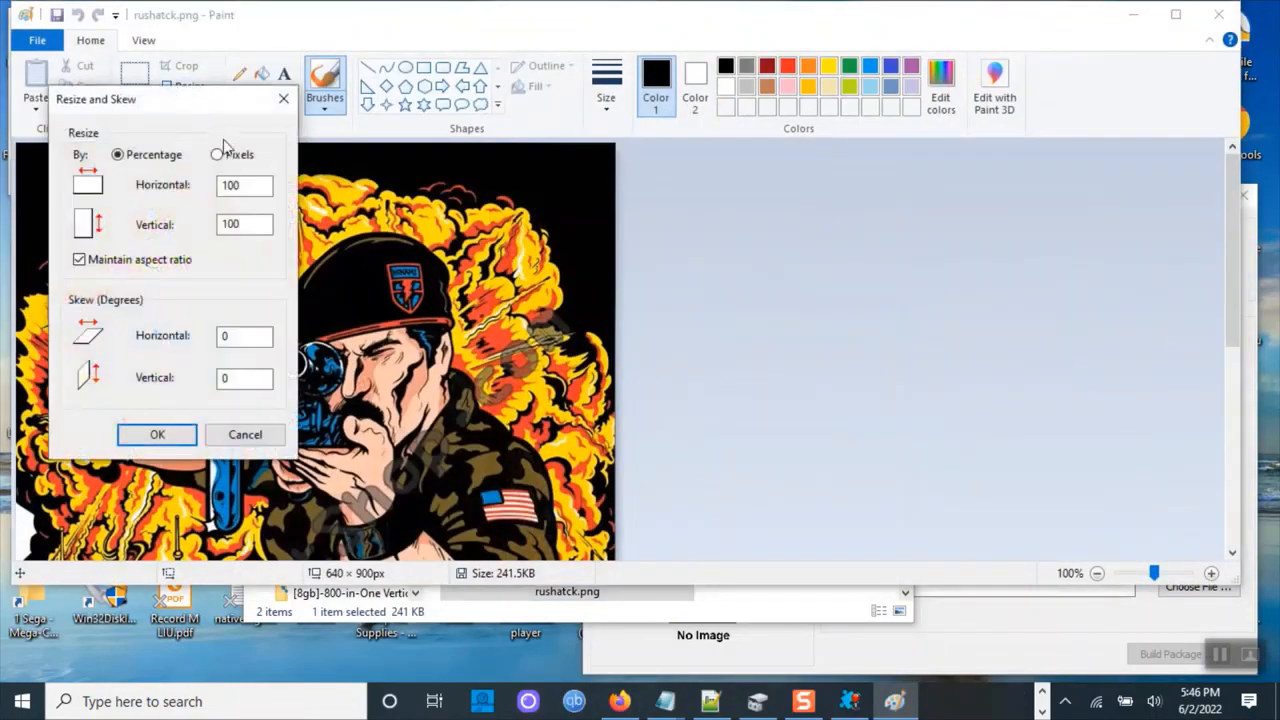
pyautogui.click(217, 154)
pyautogui.moveTo(255, 184); pyautogui.dragTo(180, 188)
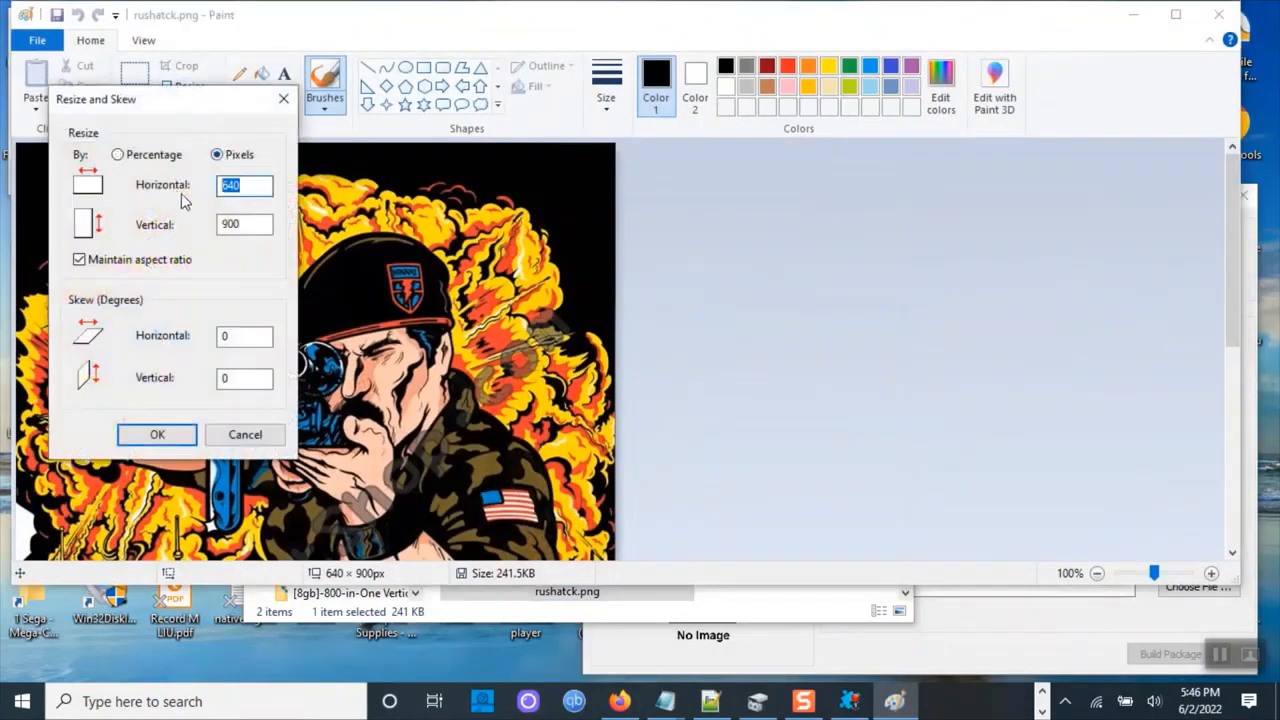
pyautogui.write('232')
pyautogui.click(249, 232)
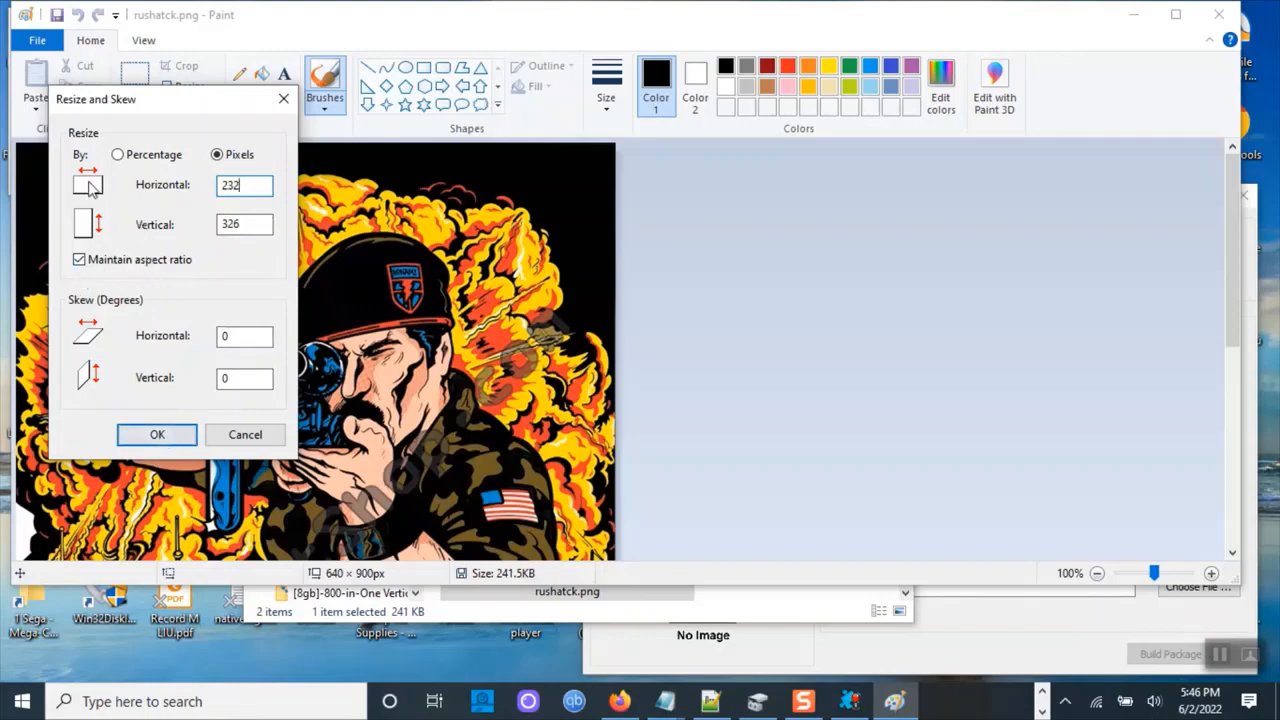
pyautogui.click(163, 436)
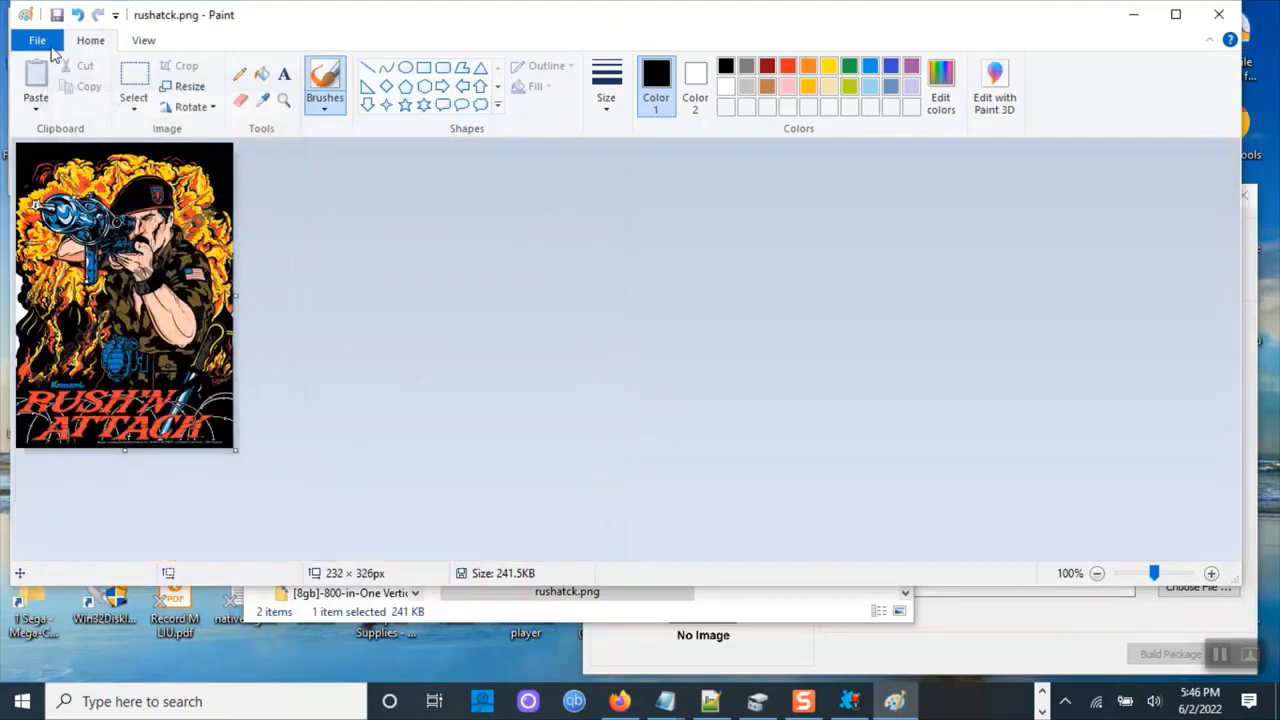
# Save the resized image as rushatck.png in PNG format in the BoxArt folder, accepting the transparency warning, and close Paint.
pyautogui.click(57, 16)
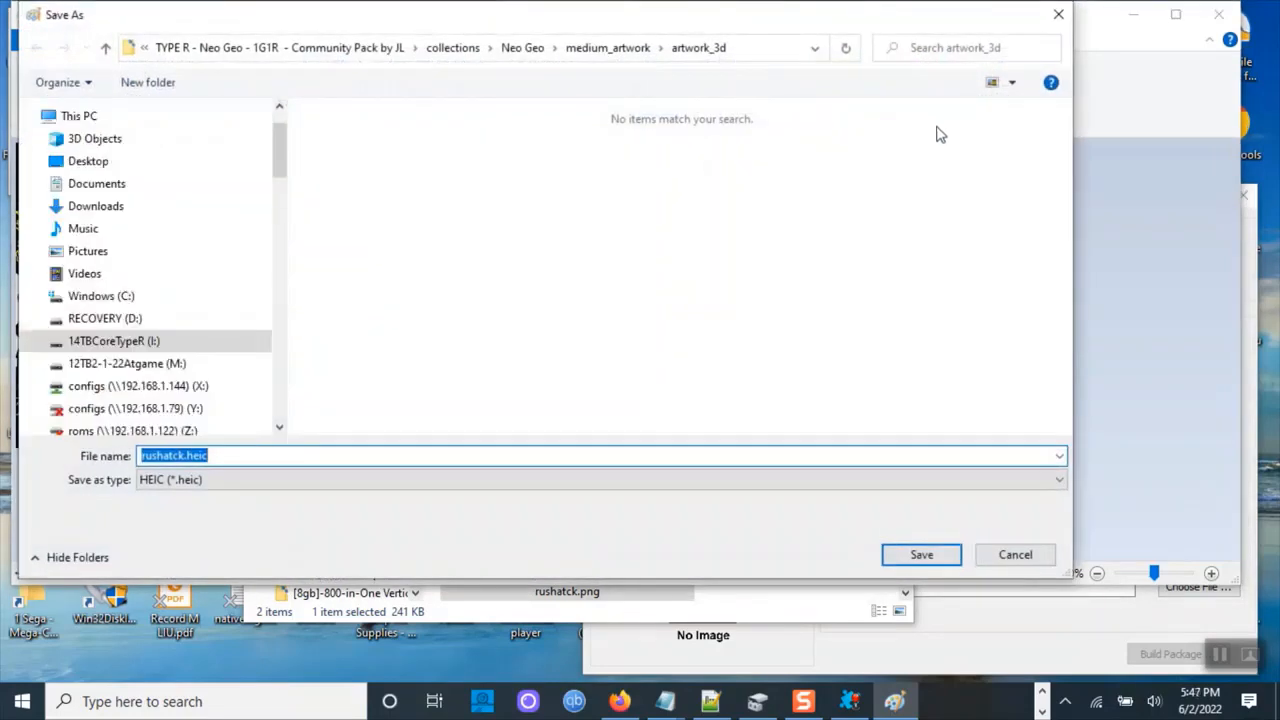
pyautogui.click(300, 480)
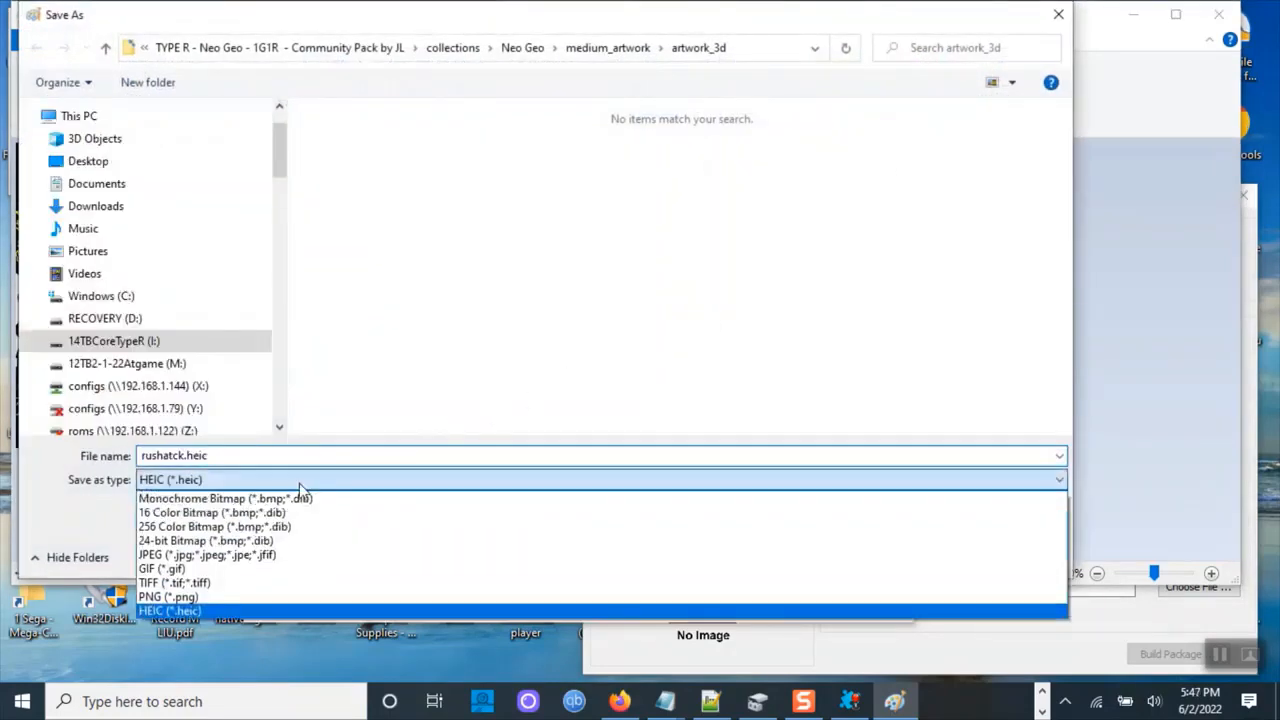
pyautogui.click(258, 597)
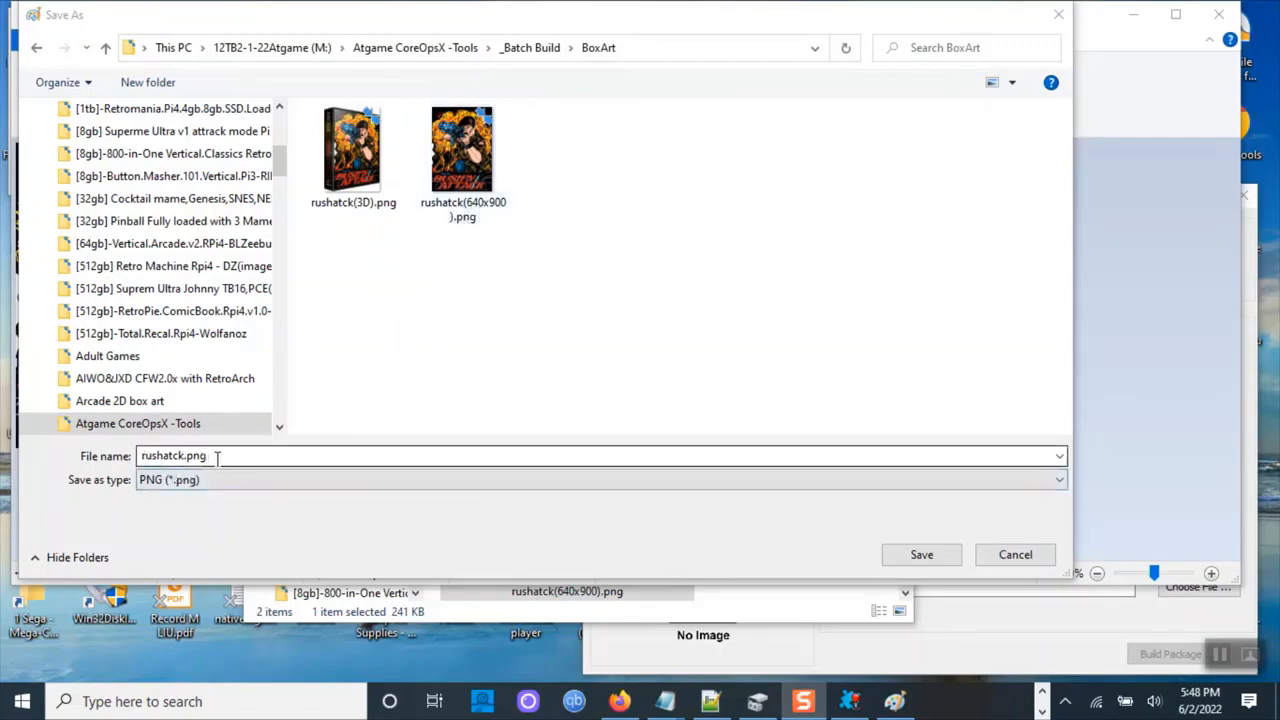
pyautogui.click(919, 555)
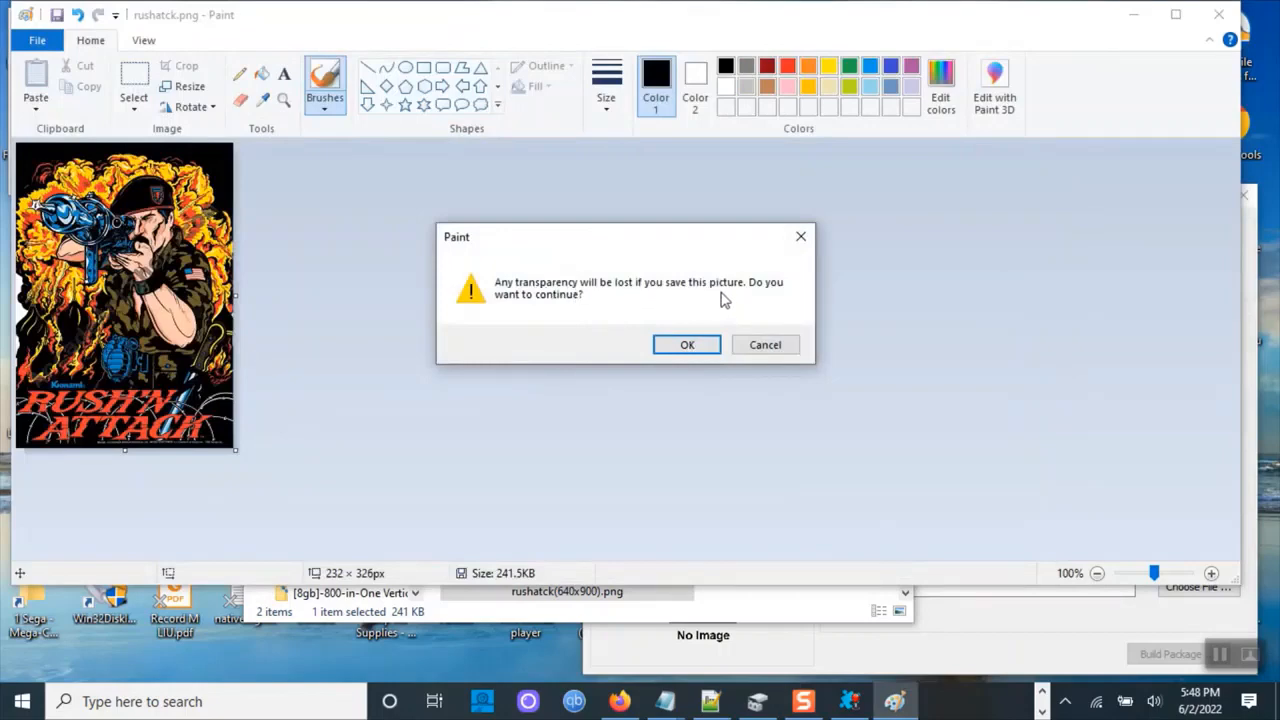
pyautogui.click(683, 345)
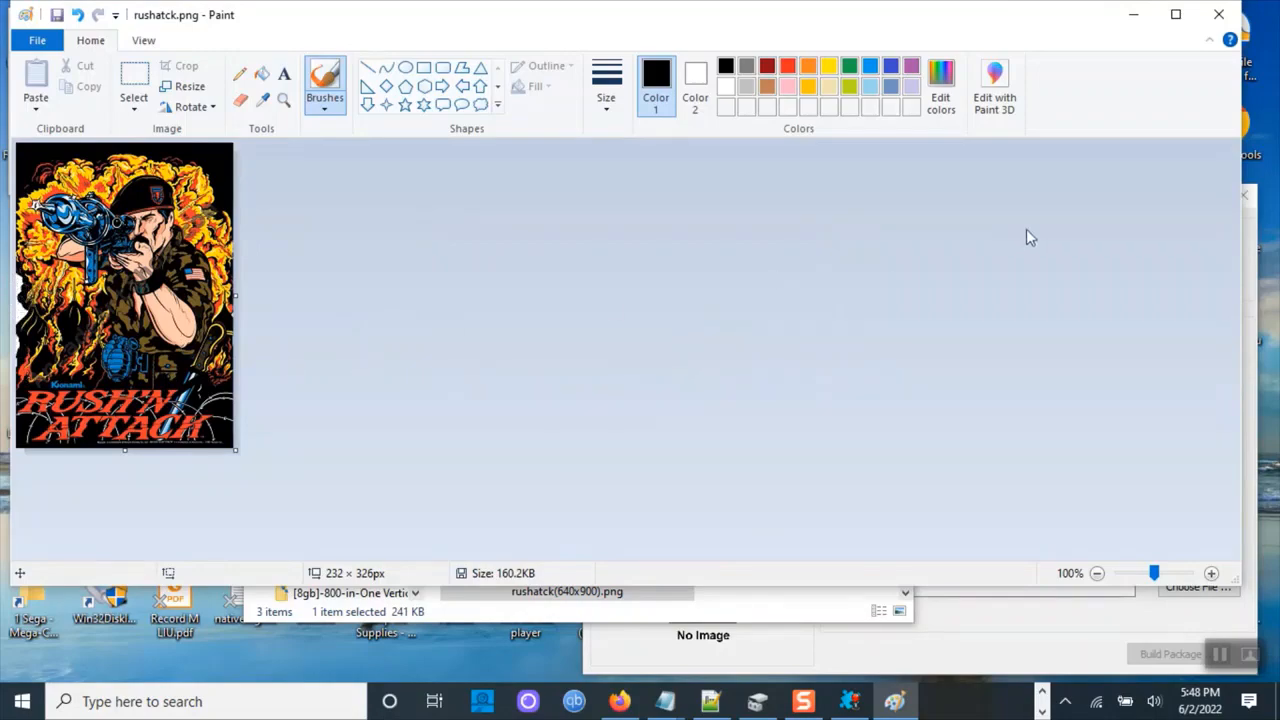
pyautogui.click(1220, 14)
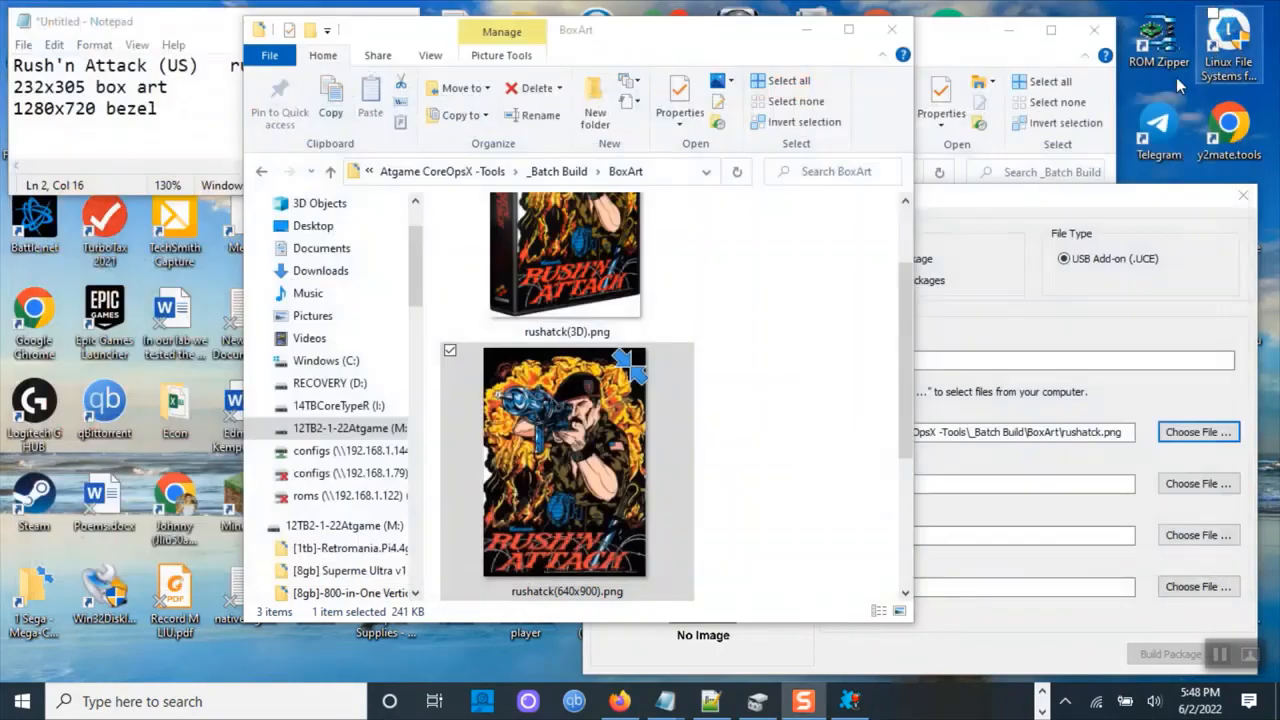
# Choose the resized rushatck.png from BoxArt as the Box Art file in AddOn Tool.
pyautogui.click(946, 360)
pyautogui.click(1192, 432)
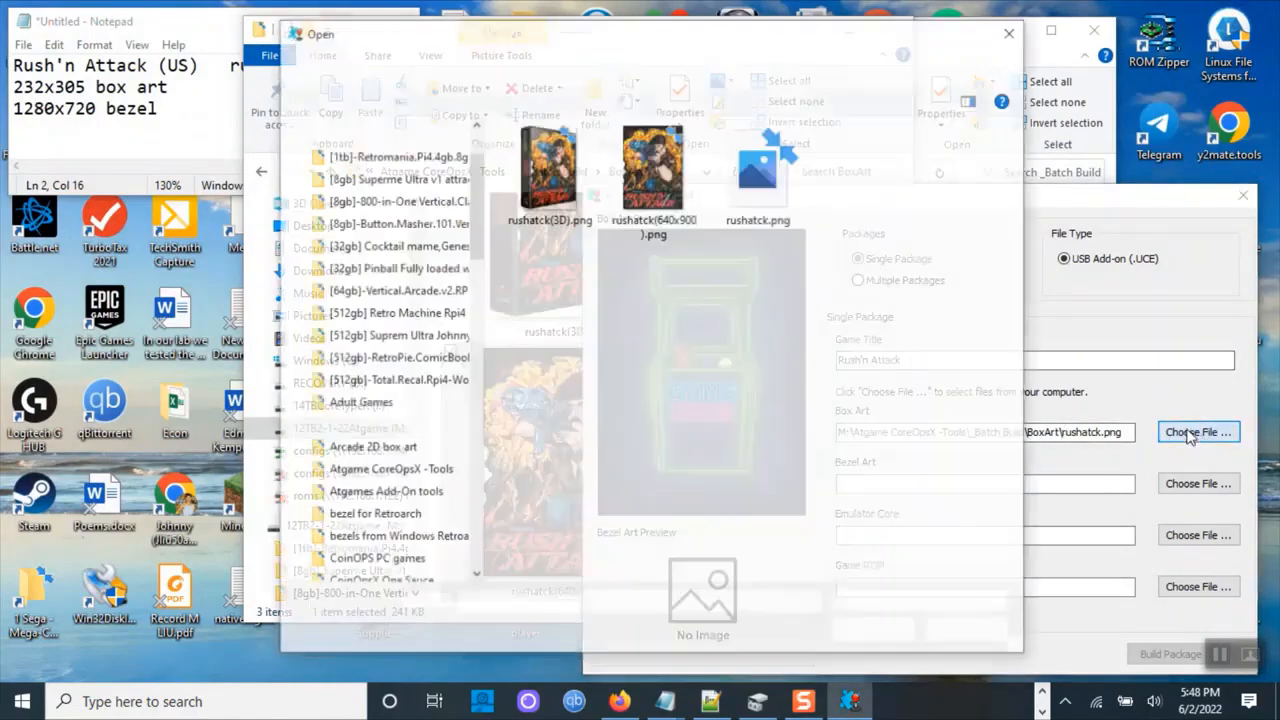
pyautogui.doubleClick(760, 222)
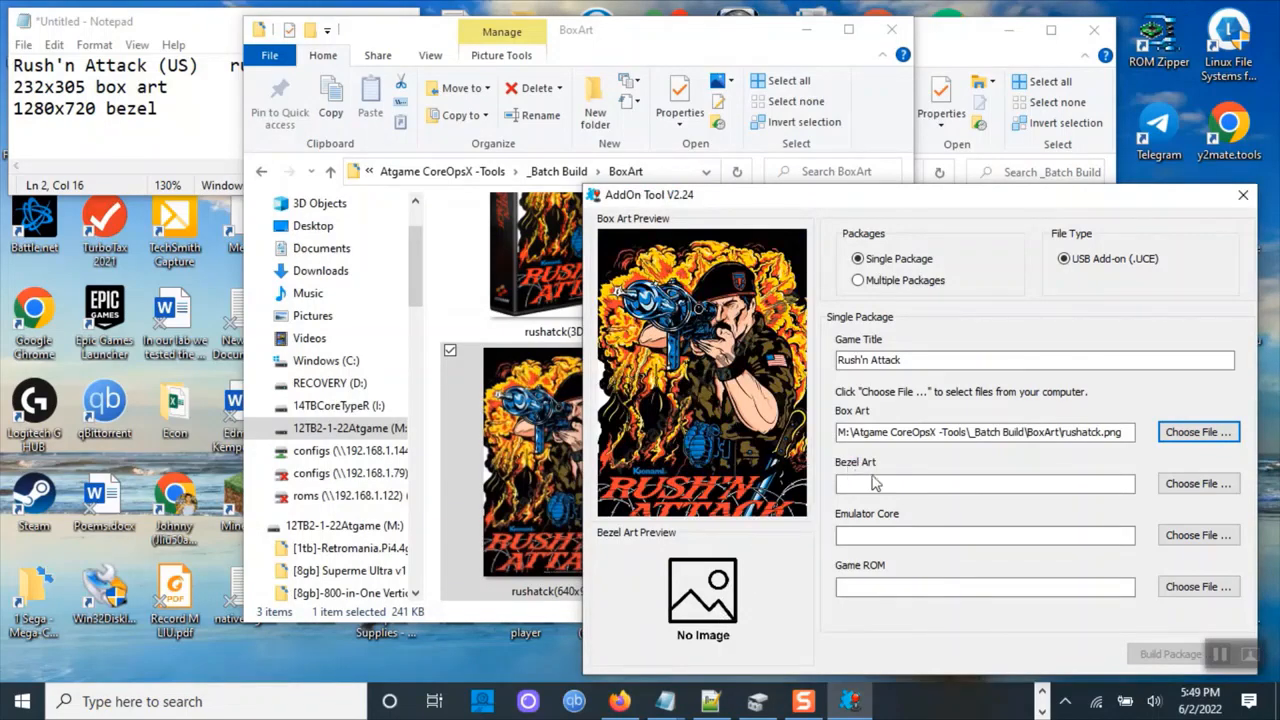
# Try to choose BezelArt\rushatck.png as the Bezel Art file, dismissing the format error.
pyautogui.click(1192, 484)
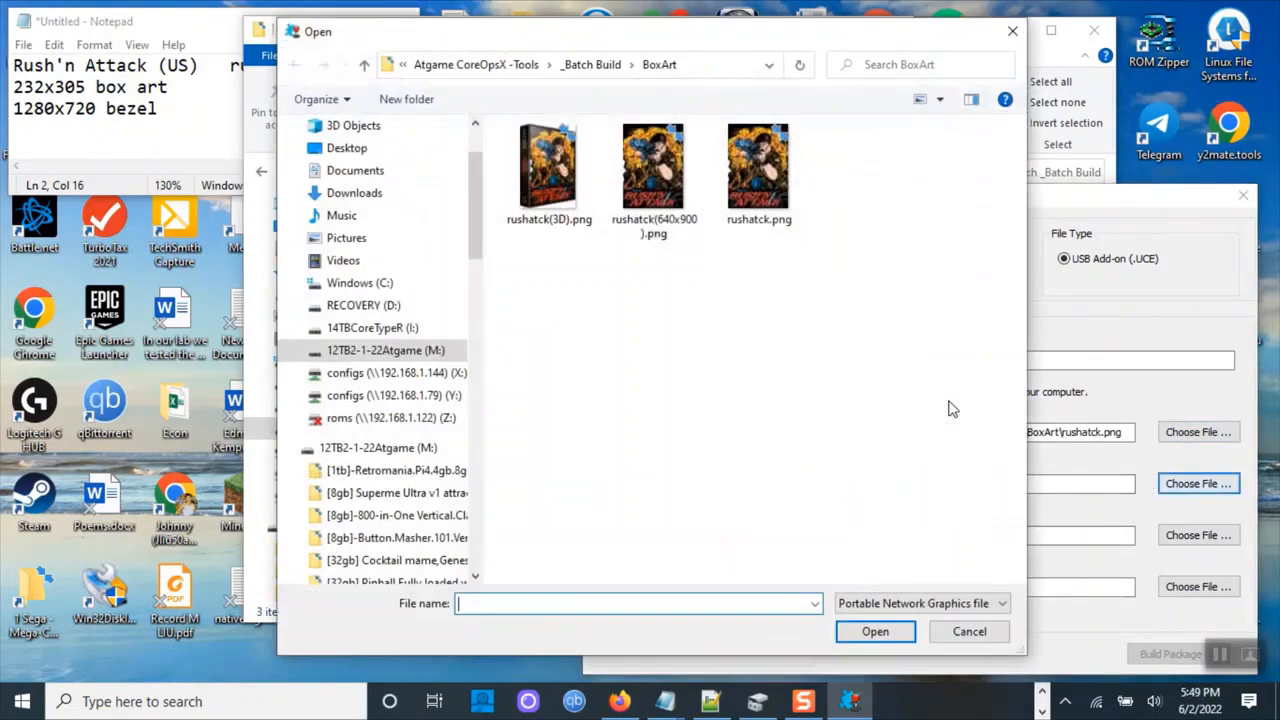
pyautogui.click(600, 66)
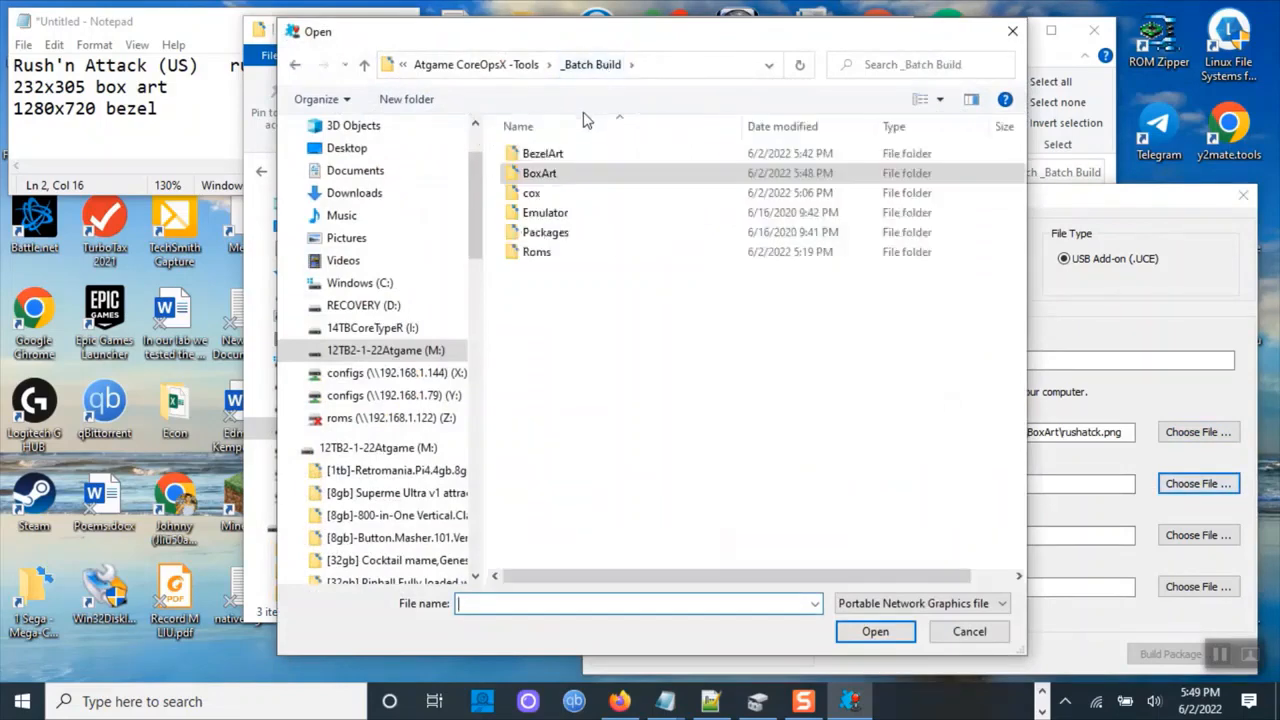
pyautogui.doubleClick(580, 155)
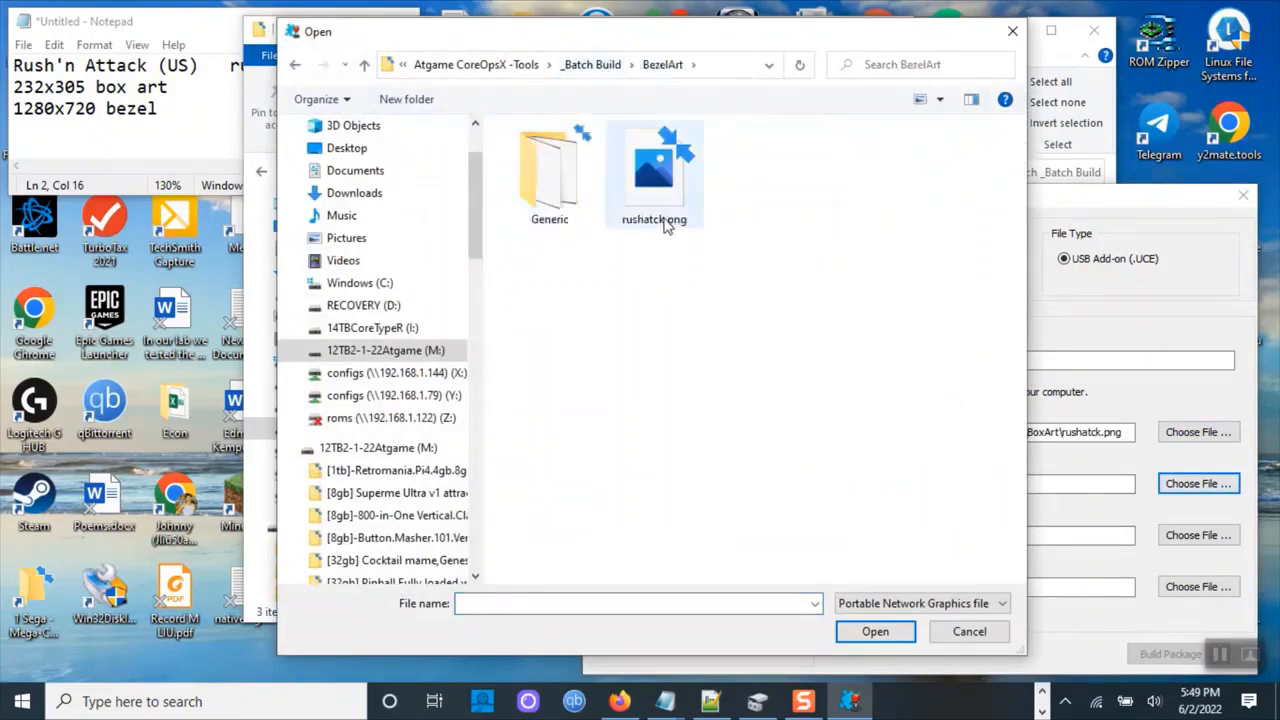
pyautogui.doubleClick(655, 180)
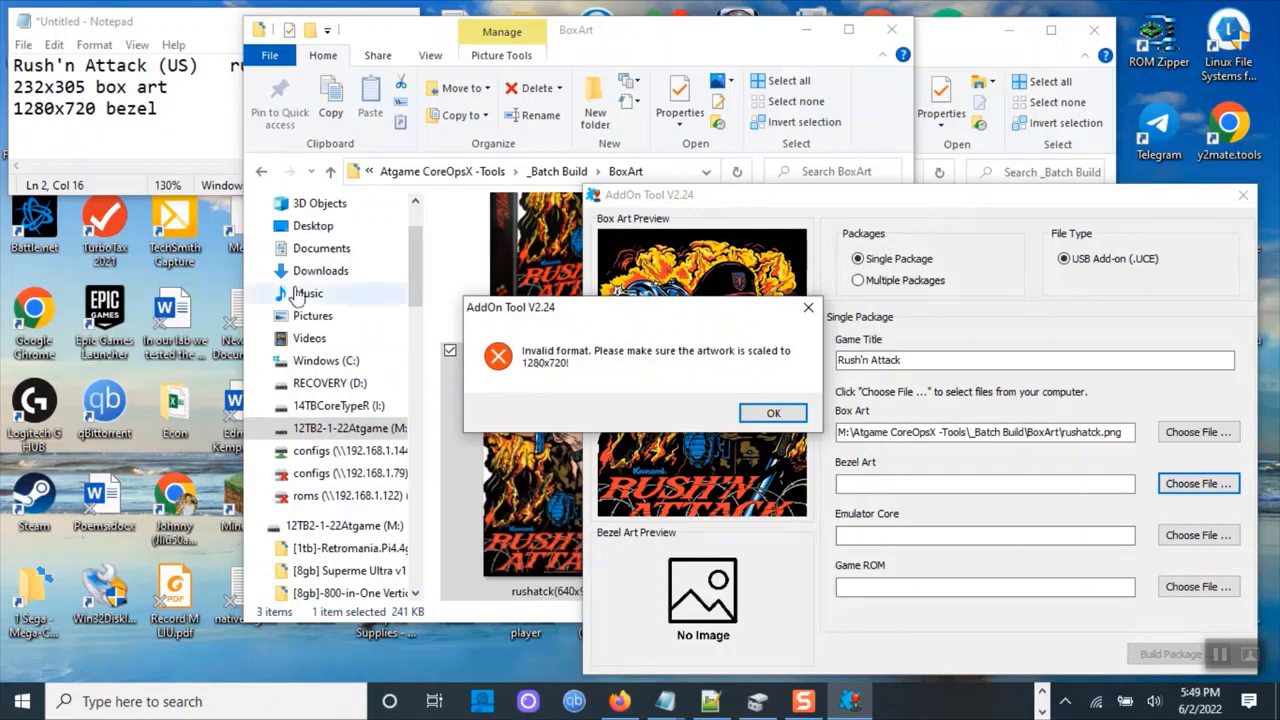
pyautogui.moveTo(180, 107); pyautogui.dragTo(10, 117)
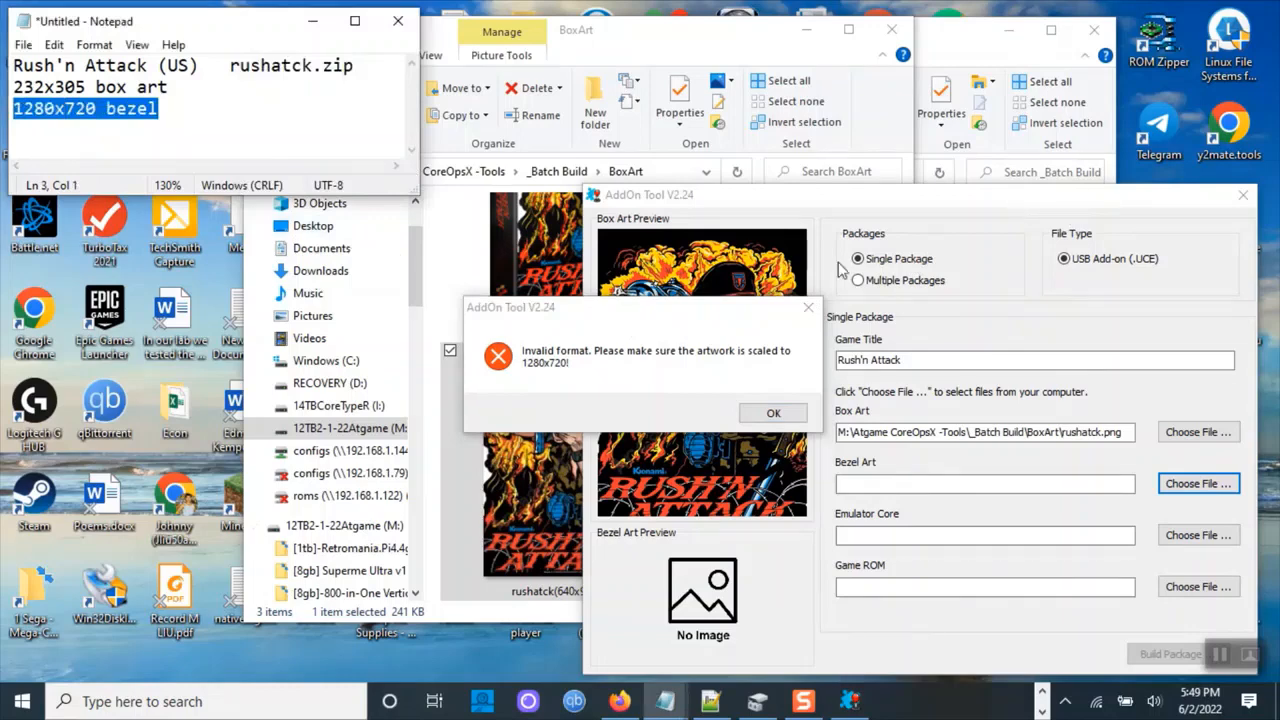
pyautogui.moveTo(659, 315); pyautogui.dragTo(270, 190)
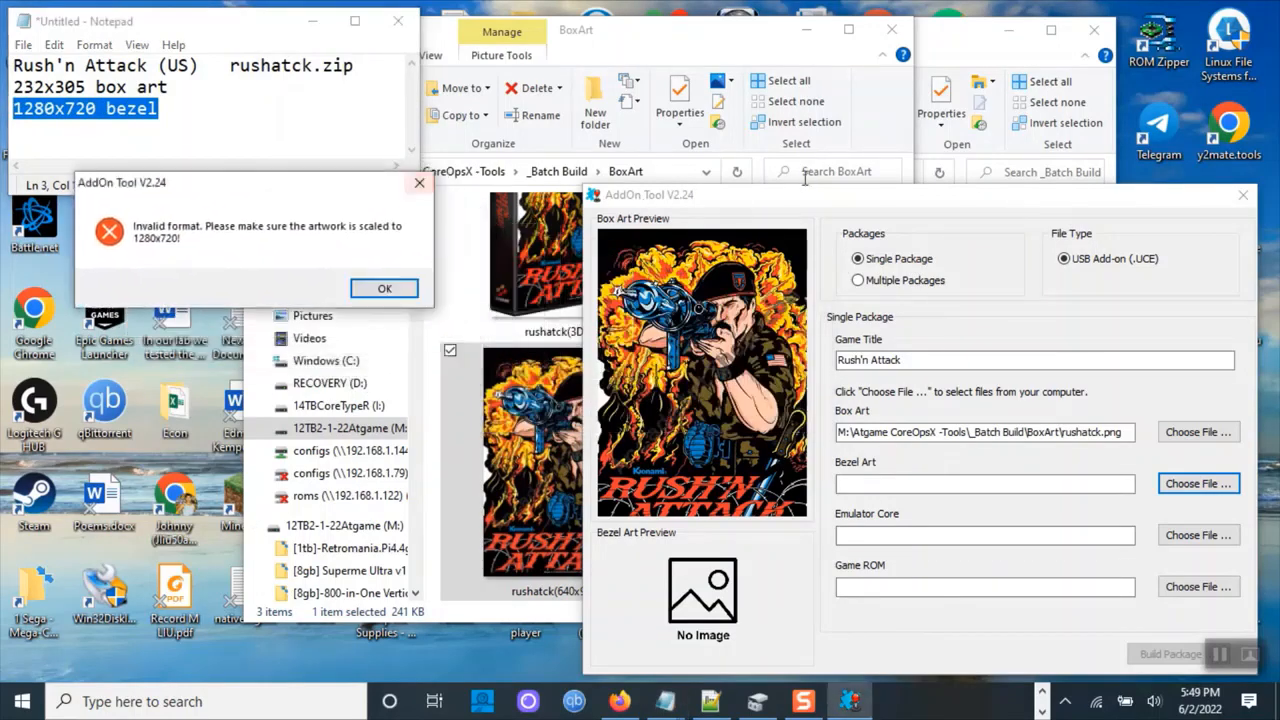
pyautogui.click(382, 290)
# Open the Resize all the images.txt notes file from the desktop.
pyautogui.moveTo(929, 200); pyautogui.dragTo(517, 128)
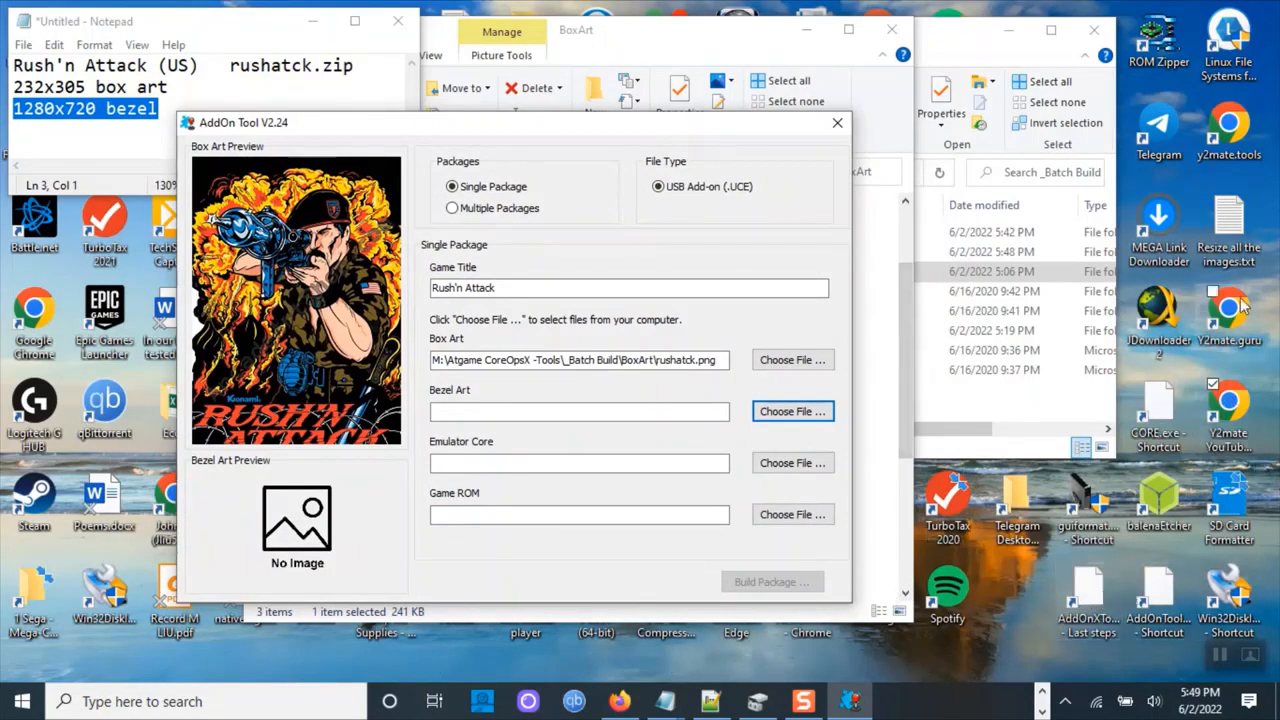
pyautogui.click(1228, 240)
pyautogui.doubleClick(1228, 248)
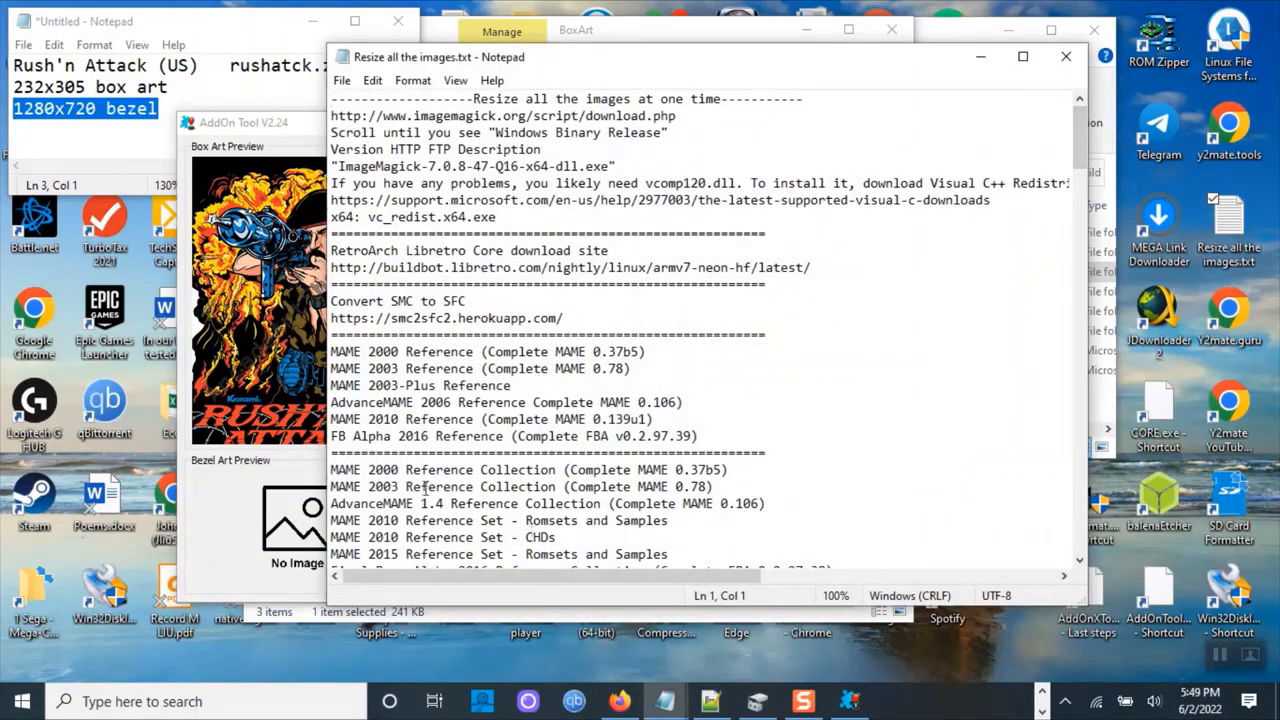
# Copy the BoxArt folder path and change the Command Prompt to that folder on drive M.
pyautogui.click(664, 38)
pyautogui.click(662, 171)
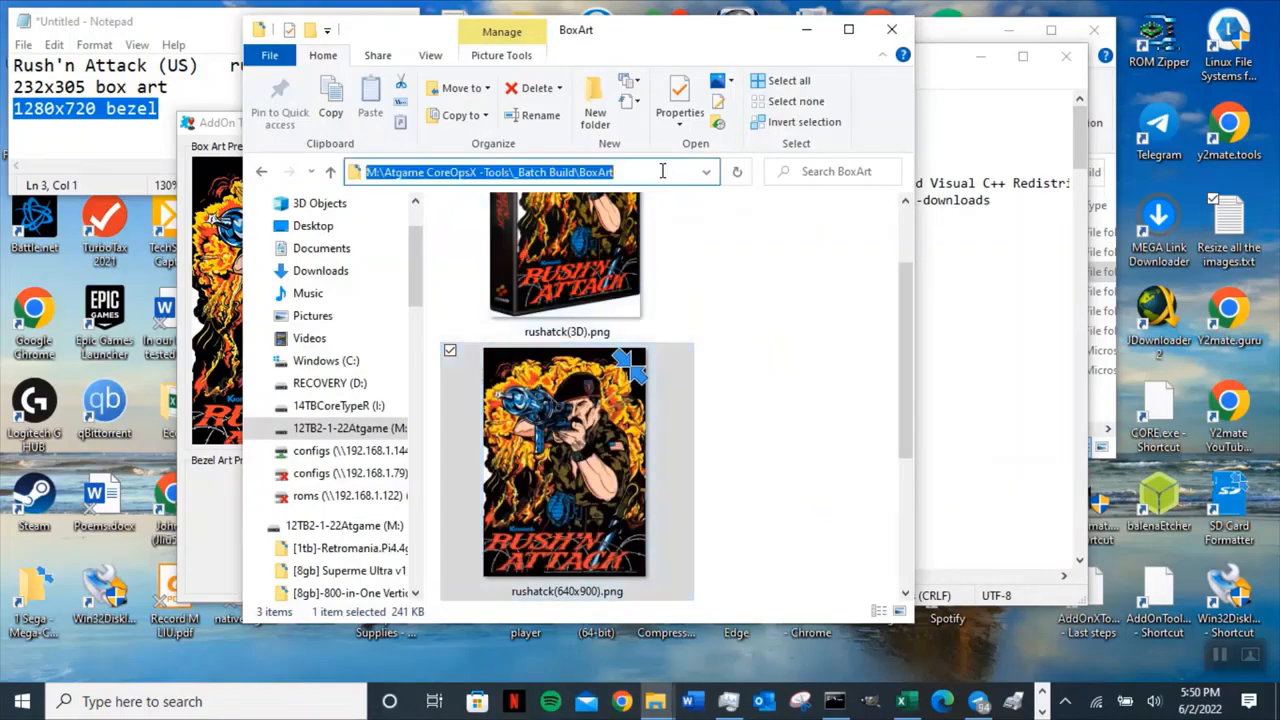
pyautogui.rightClick(450, 172)
pyautogui.click(380, 228)
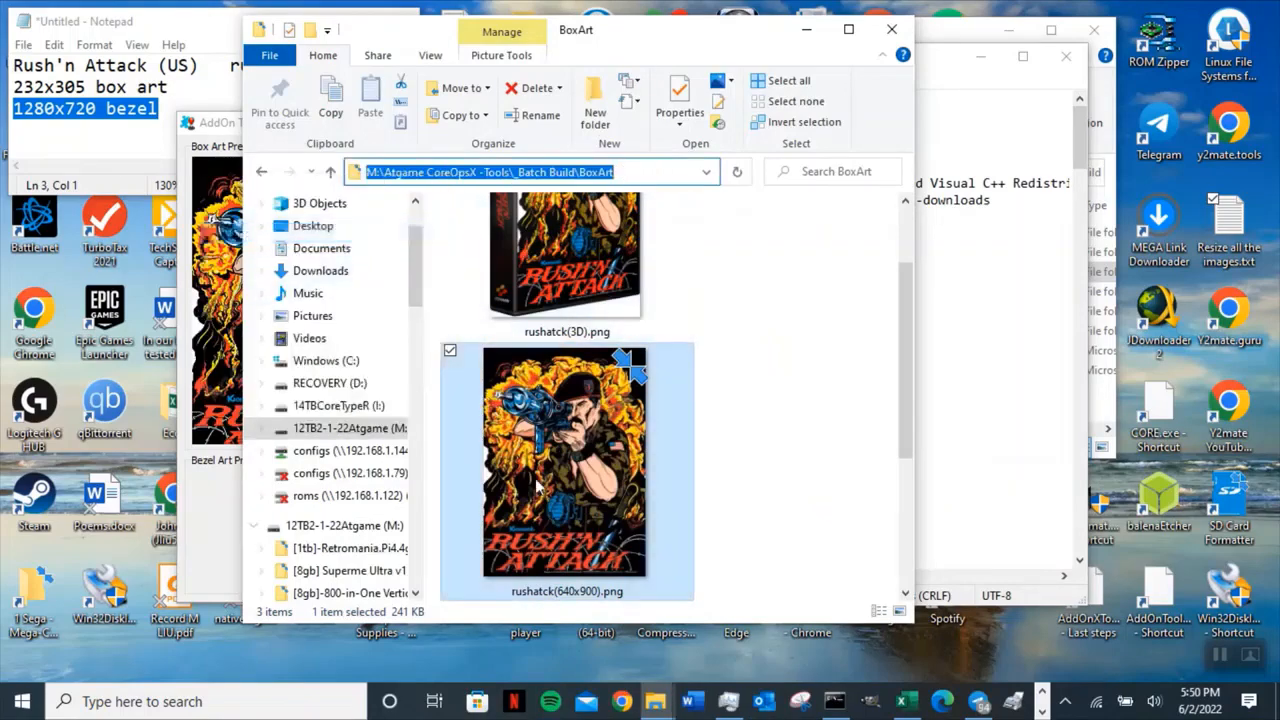
pyautogui.click(834, 701)
pyautogui.click(570, 516)
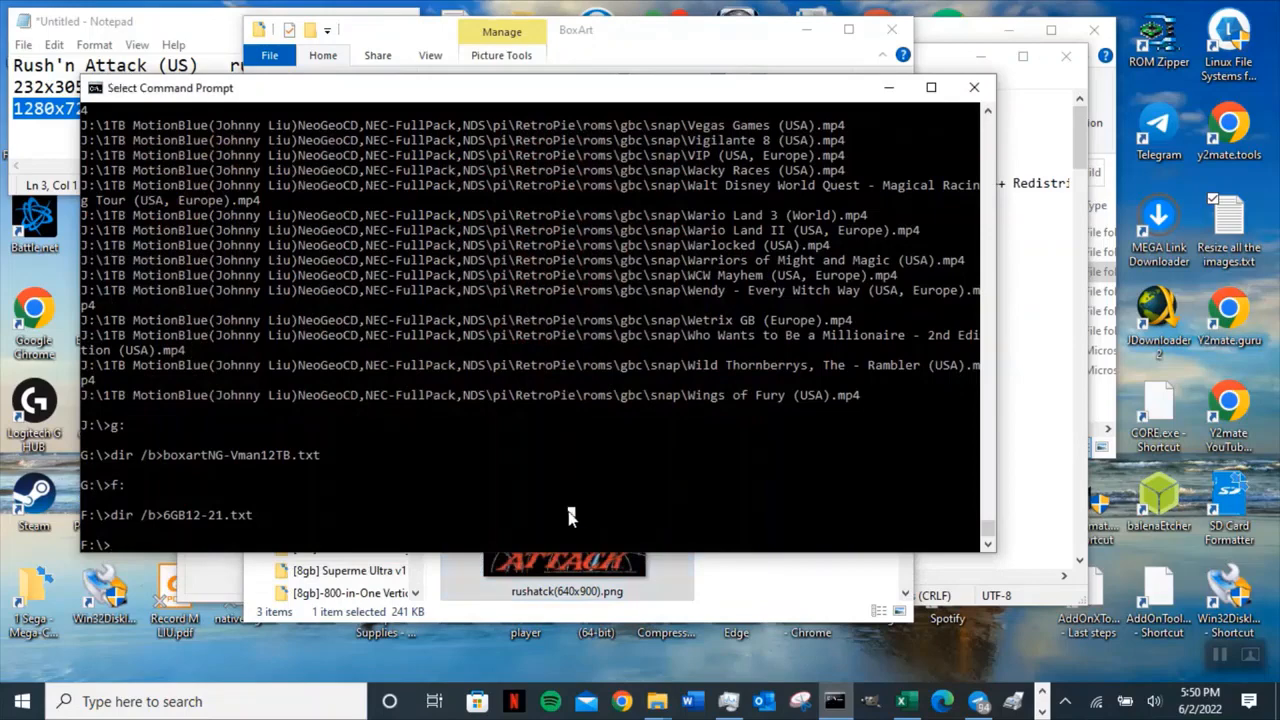
pyautogui.write('m:')
pyautogui.press('Return')
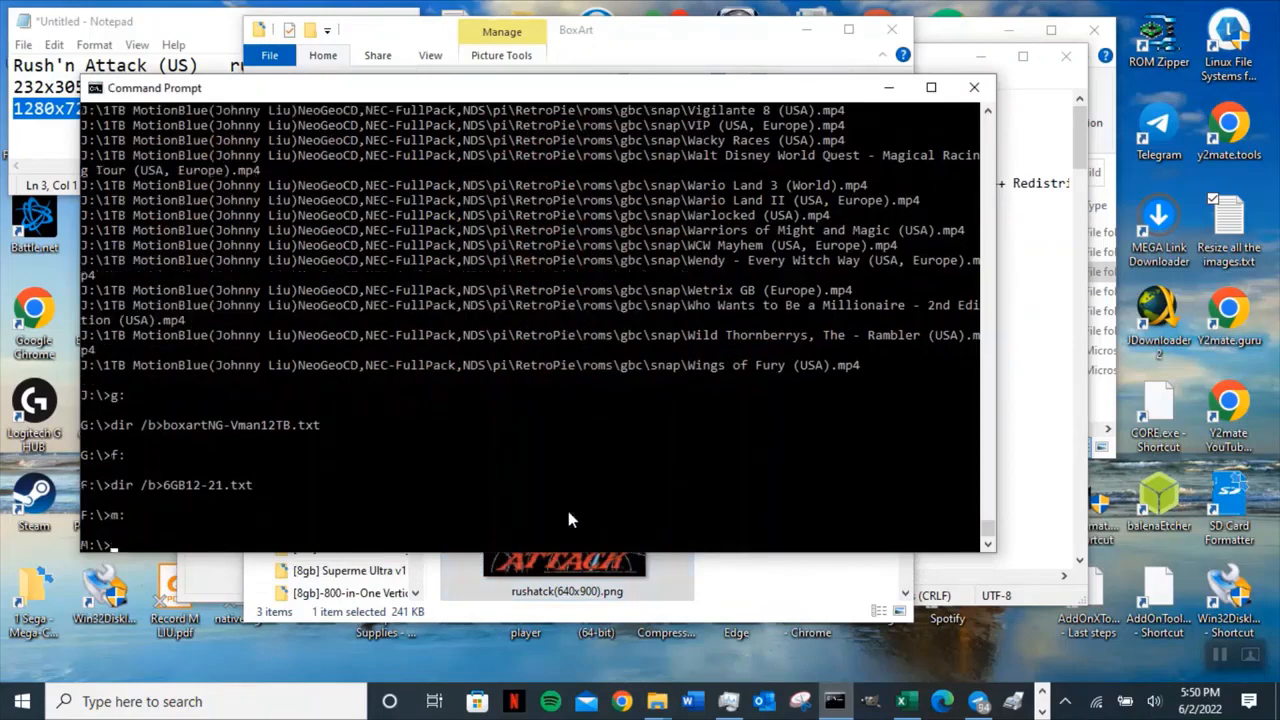
pyautogui.write('cd')
pyautogui.hotkey('ctrl', 'v')
pyautogui.press('Return')
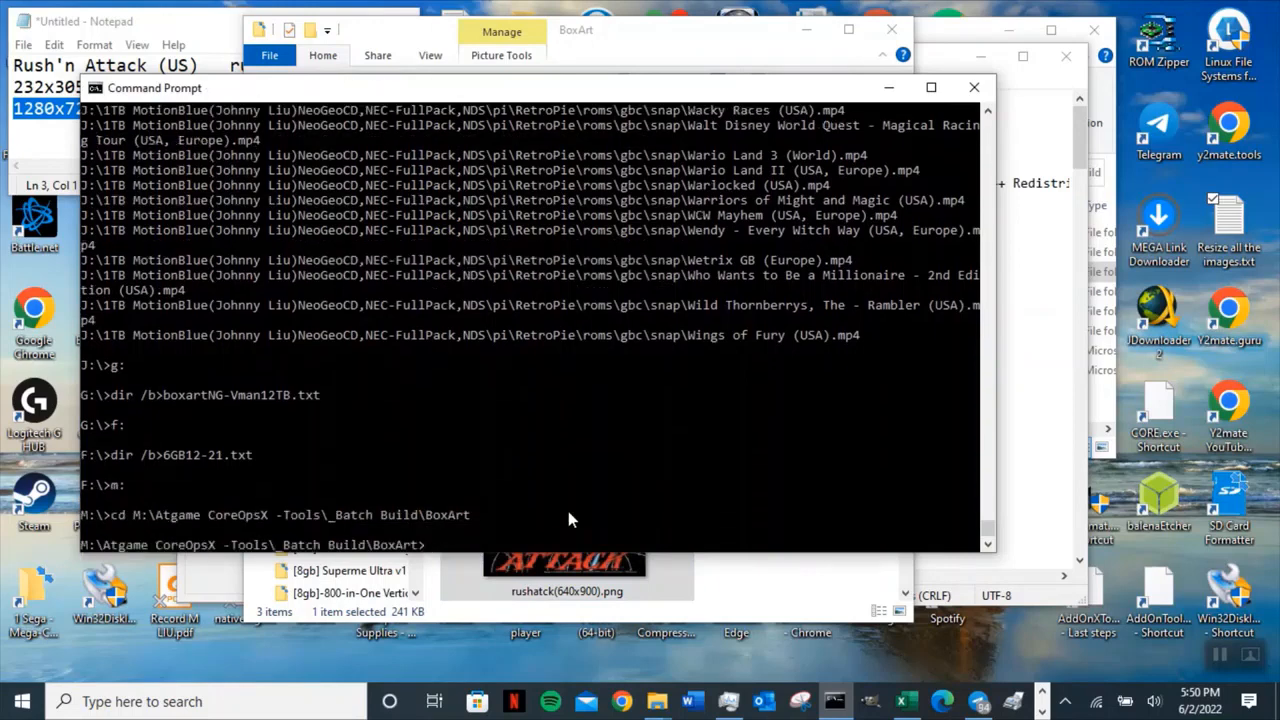
# Try to compose a mogrify -resize 1280x720! command for rushatck.png in the BoxArt folder, using the notes file.
pyautogui.click(642, 60)
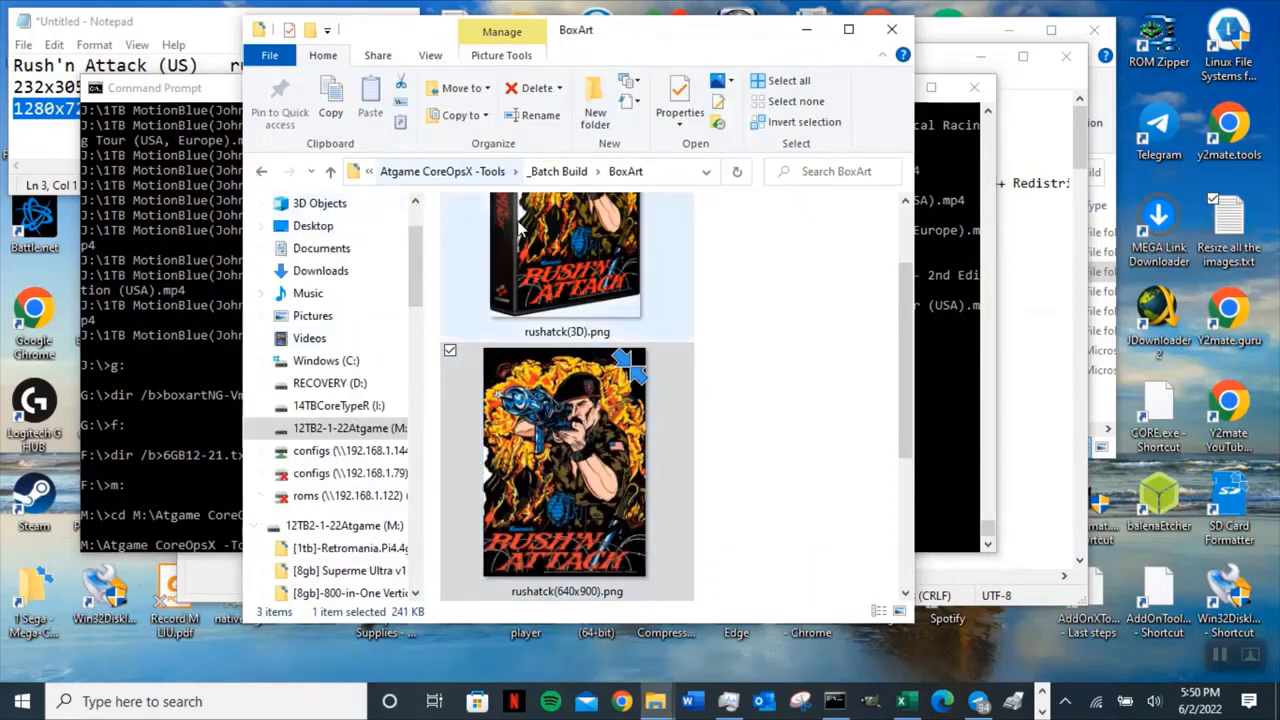
pyautogui.doubleClick(1238, 257)
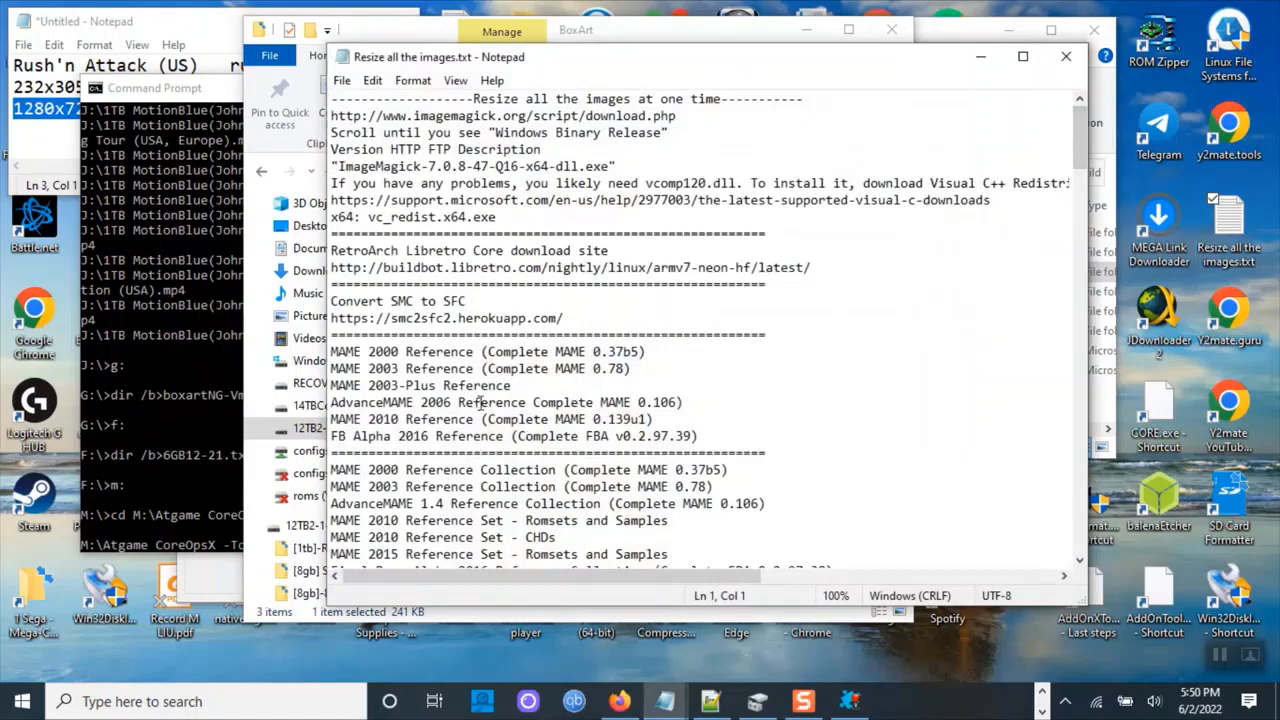
pyautogui.scroll(-3, 481, 402)
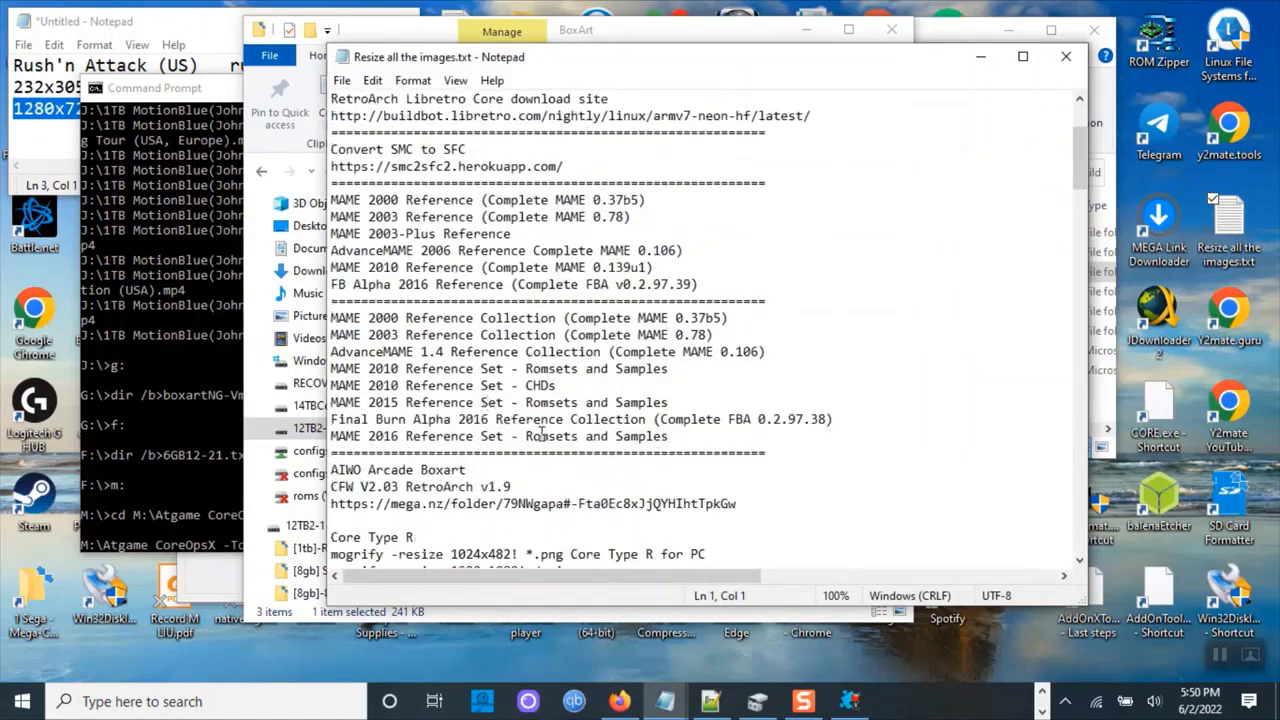
pyautogui.scroll(-4, 543, 434)
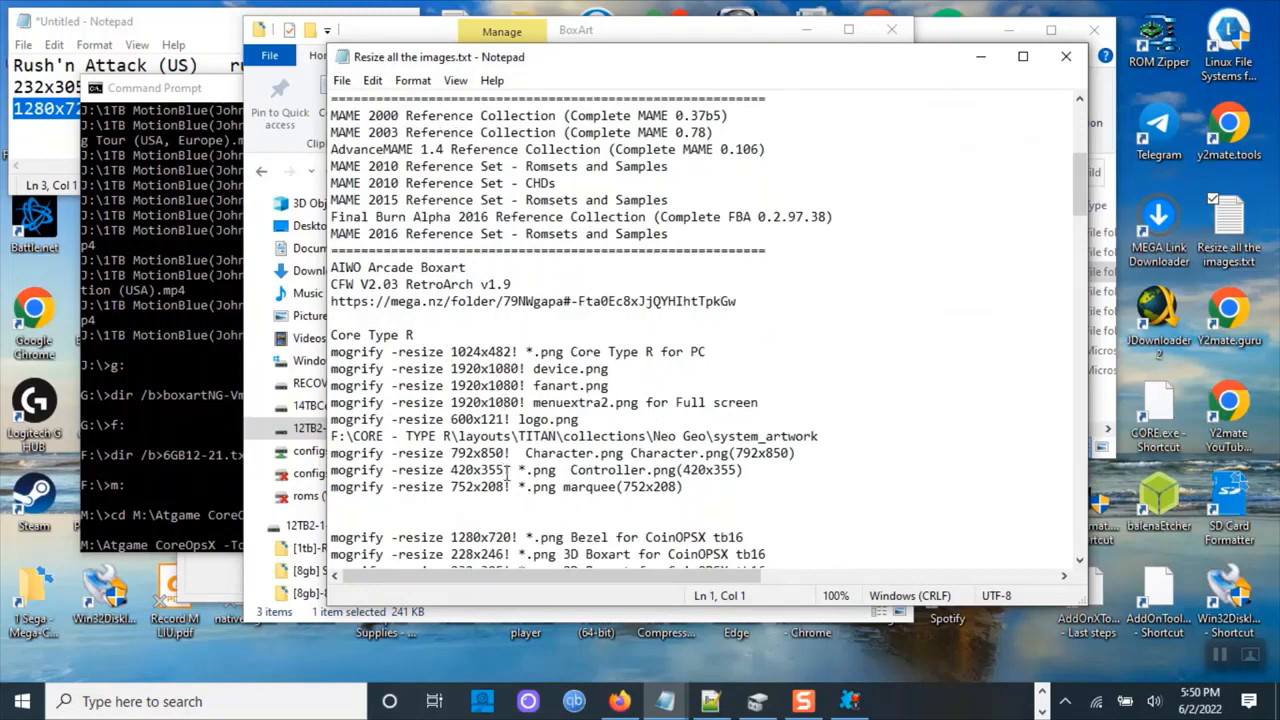
pyautogui.scroll(-2, 507, 470)
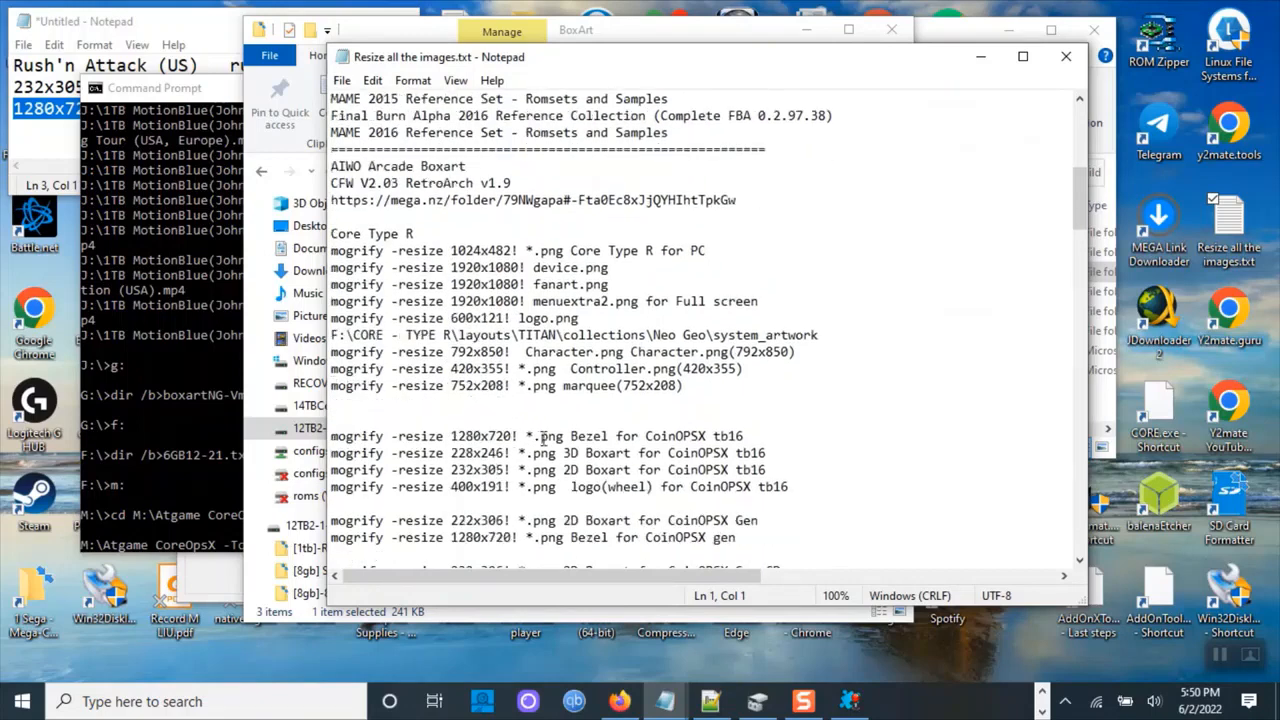
pyautogui.moveTo(565, 437); pyautogui.dragTo(331, 437)
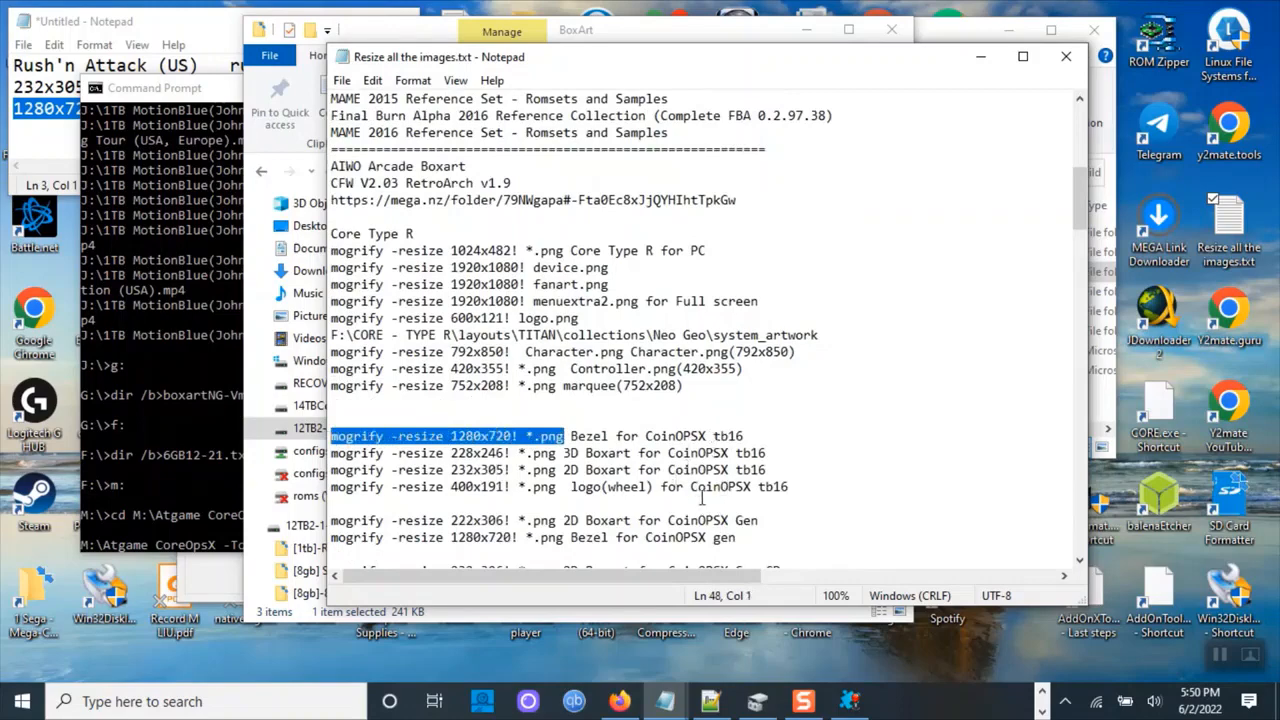
pyautogui.rightClick(459, 446)
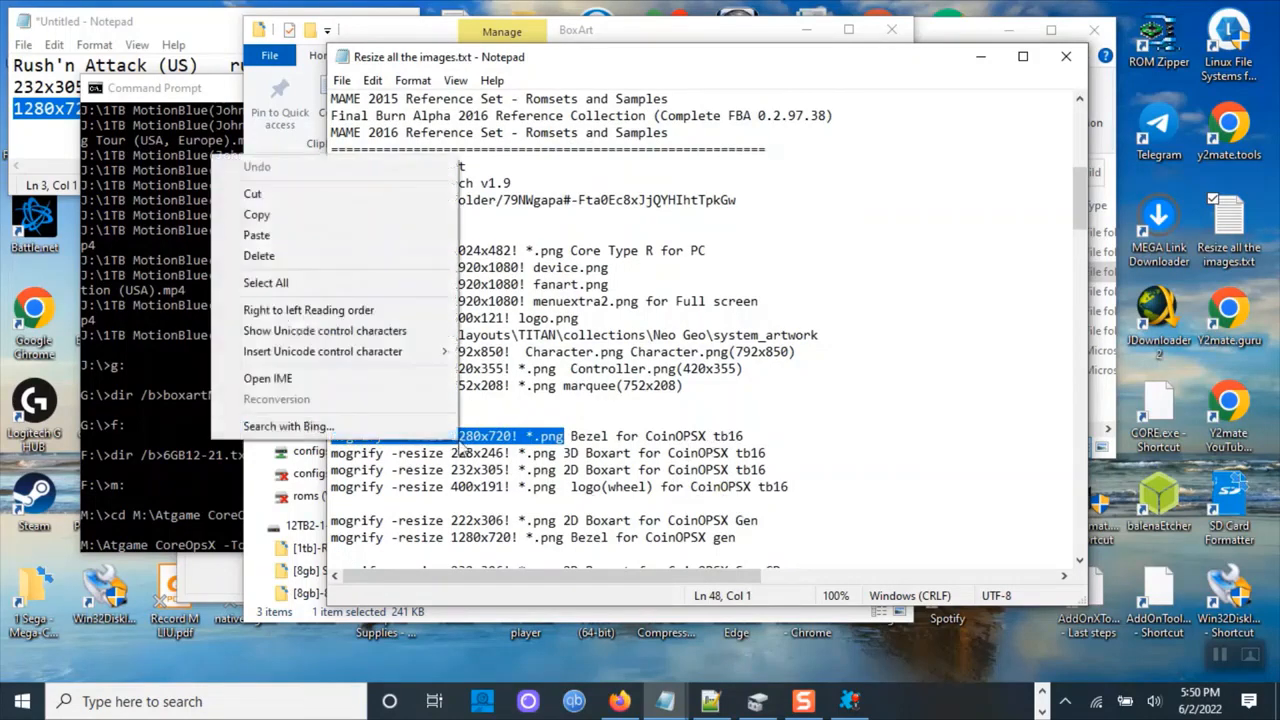
pyautogui.click(336, 213)
pyautogui.click(222, 317)
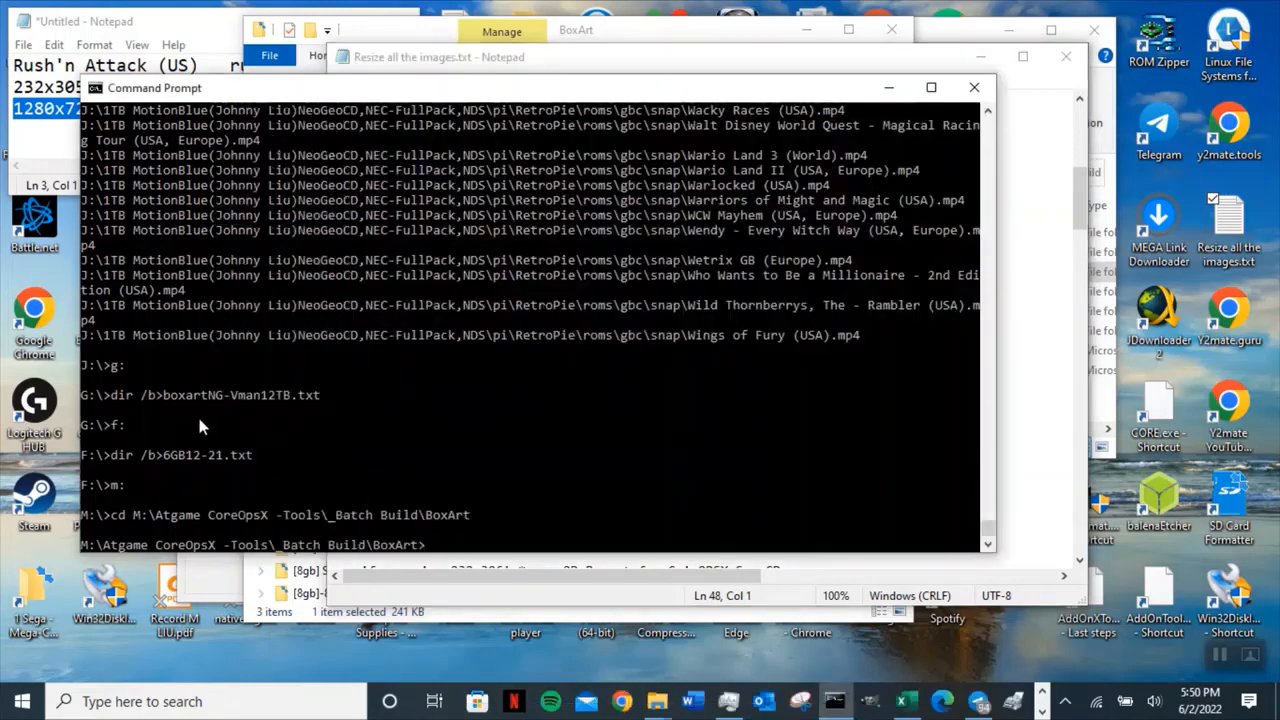
pyautogui.rightClick(474, 545)
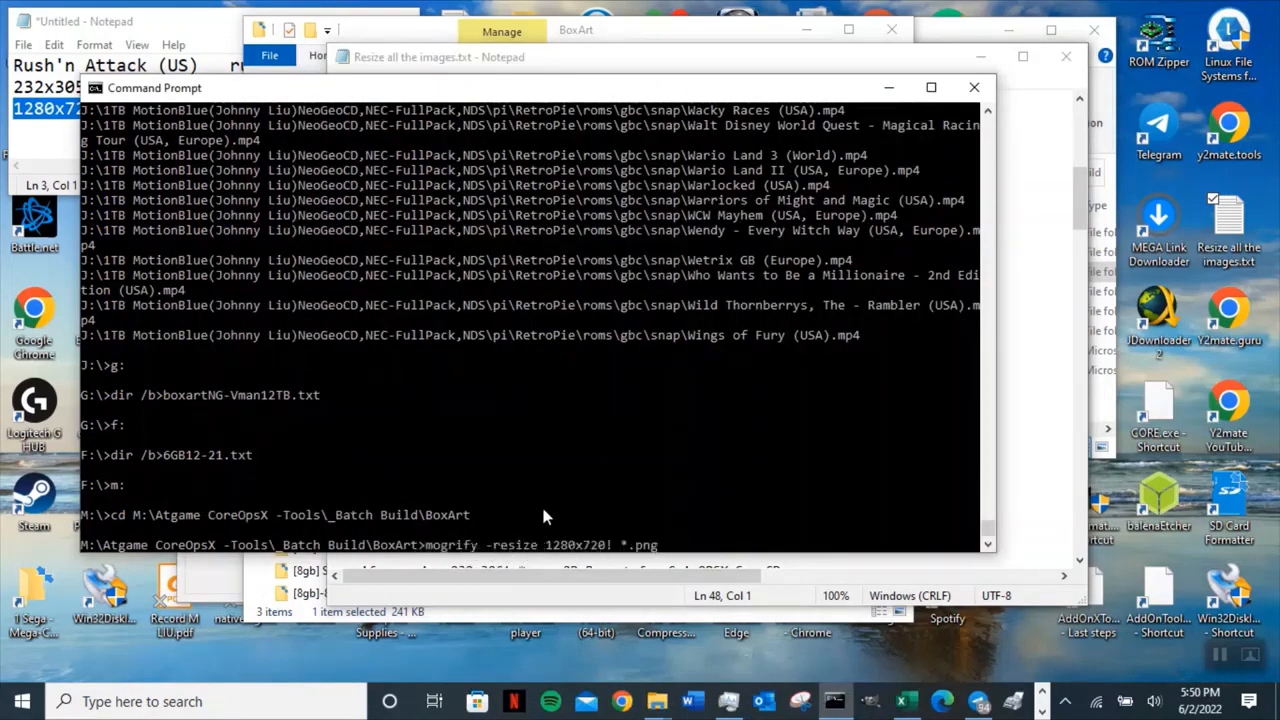
pyautogui.press('BackSpace')
pyautogui.press('BackSpace')
pyautogui.press('BackSpace')
pyautogui.press('BackSpace')
pyautogui.press('BackSpace')
pyautogui.press('BackSpace')
pyautogui.click(590, 60)
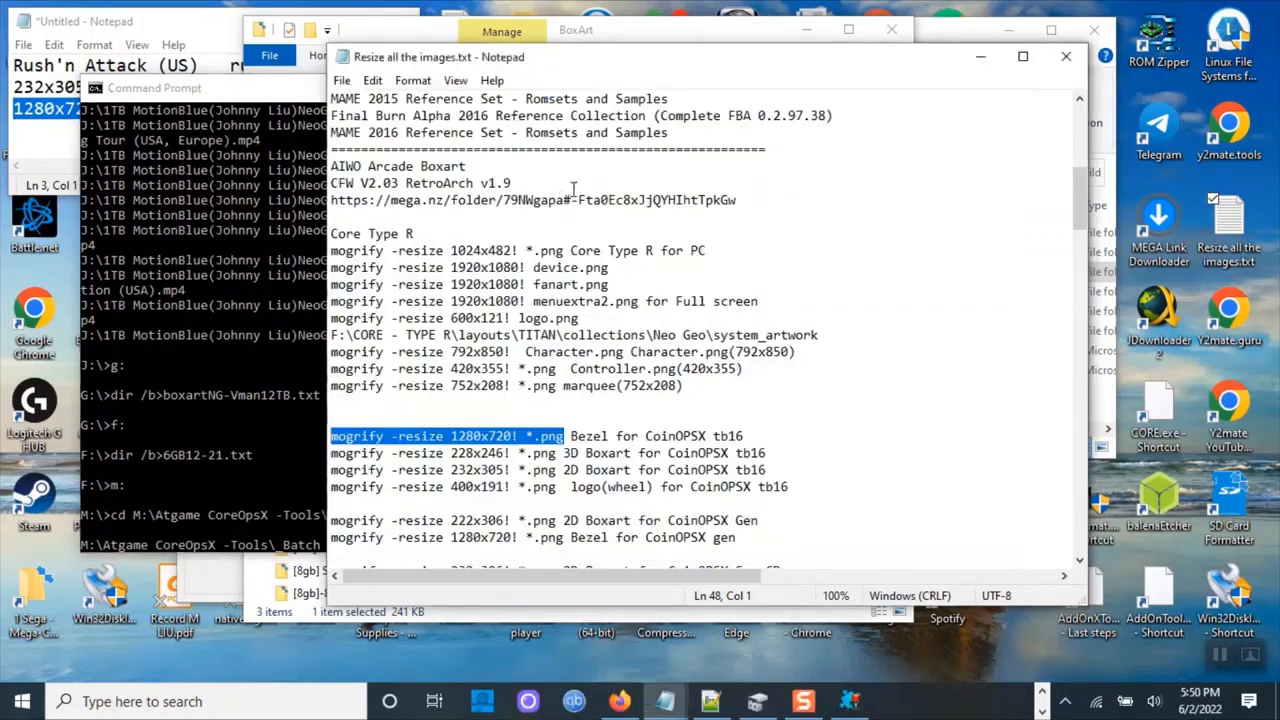
pyautogui.click(433, 33)
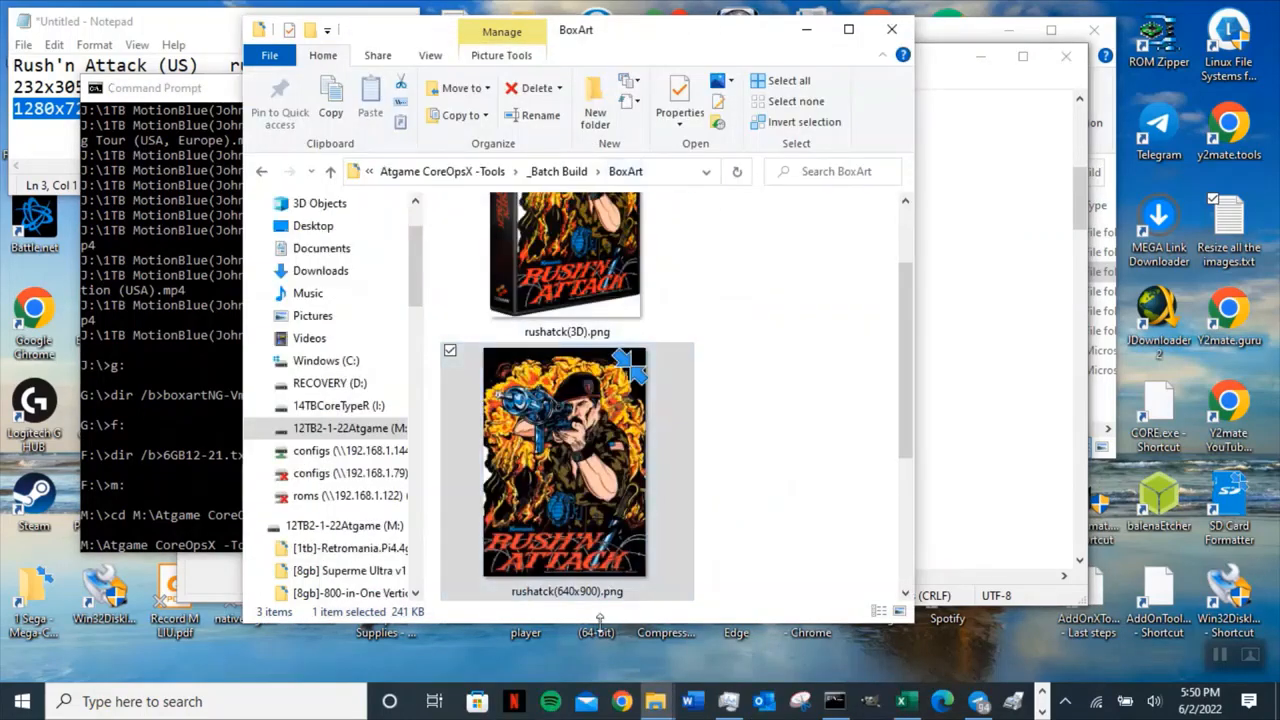
pyautogui.scroll(-2, 672, 508)
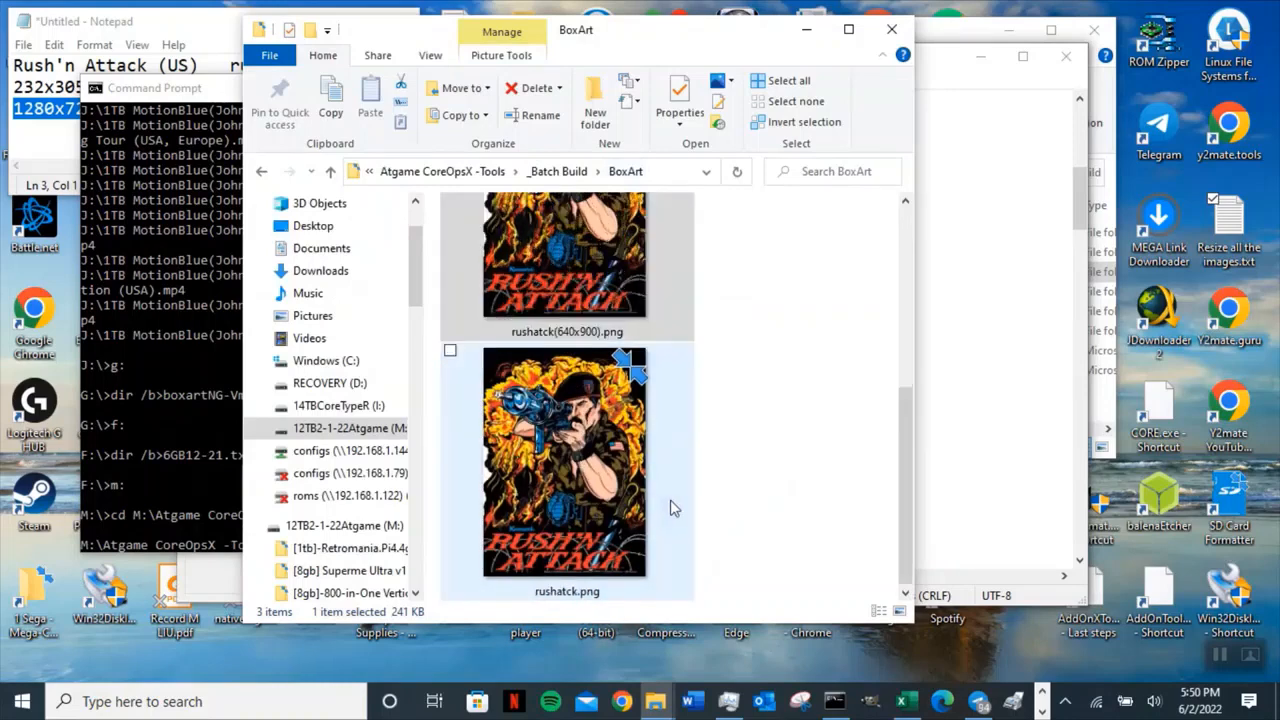
pyautogui.click(567, 591)
pyautogui.click(563, 591)
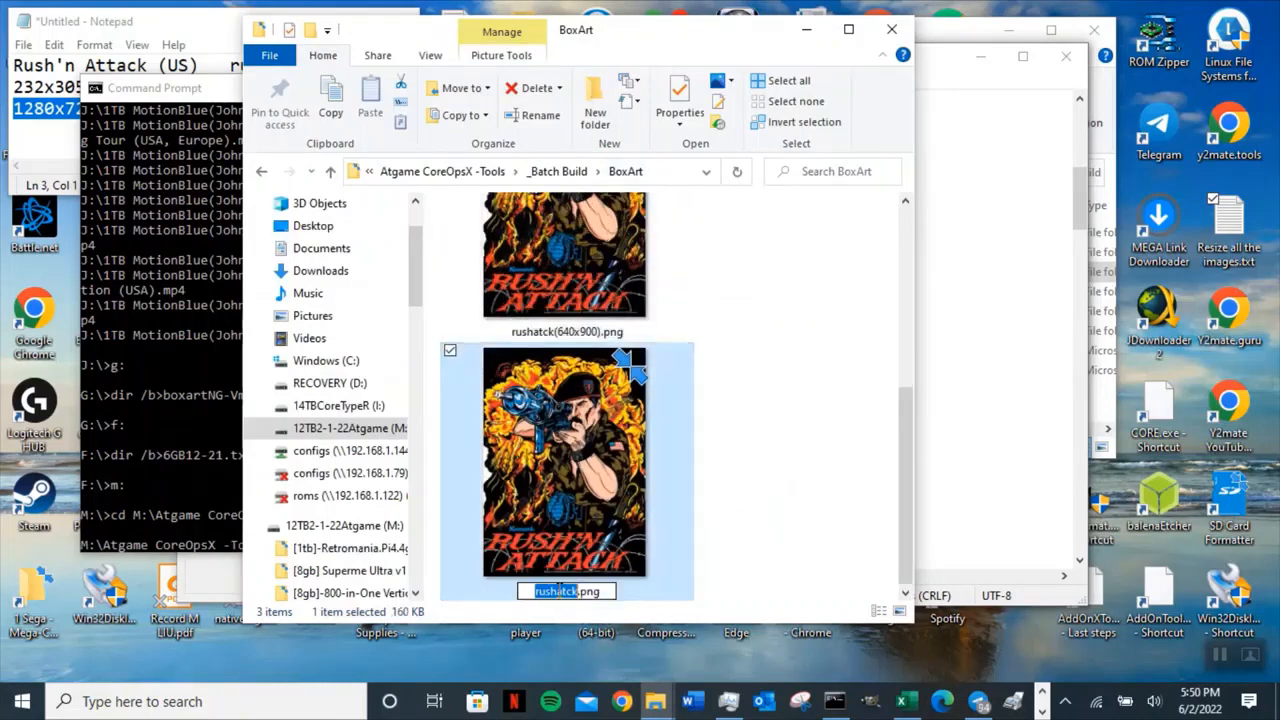
pyautogui.rightClick(560, 591)
pyautogui.click(390, 393)
pyautogui.click(191, 391)
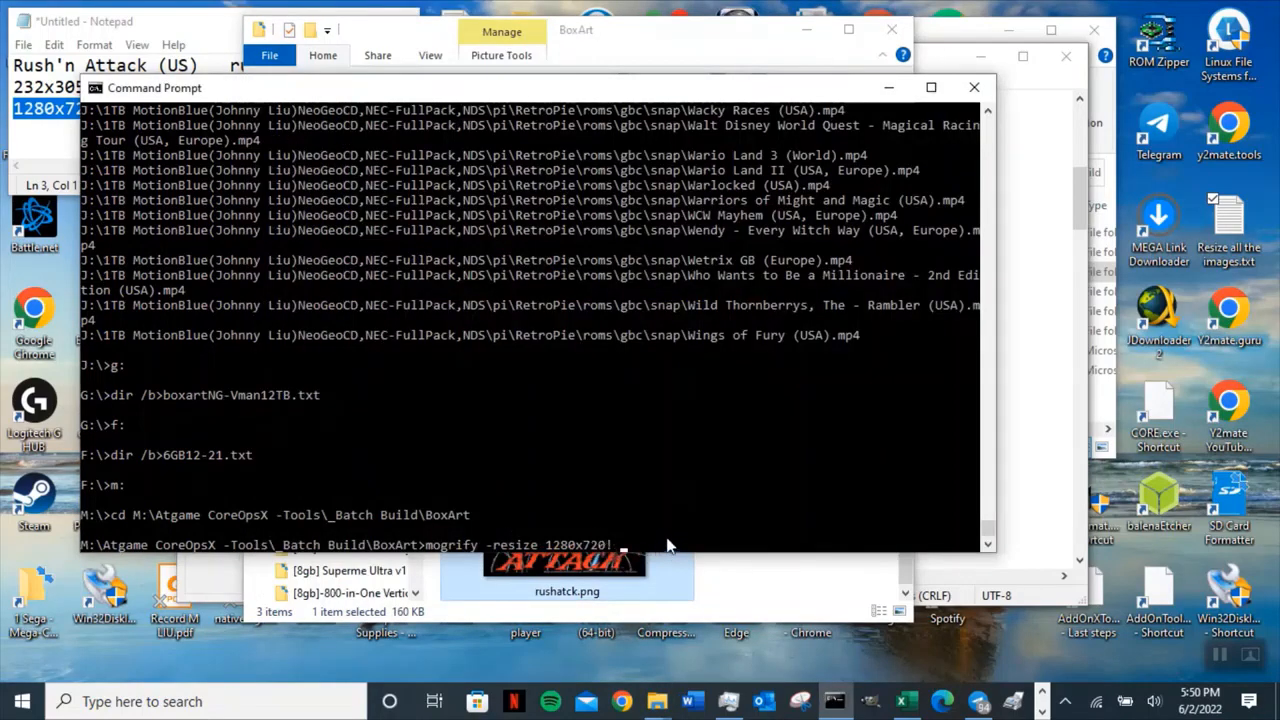
pyautogui.hotkey('ctrl', 'v')
pyautogui.write('.pn')
pyautogui.press('BackSpace')
pyautogui.press('BackSpace')
pyautogui.press('BackSpace')
pyautogui.press('BackSpace')
pyautogui.press('BackSpace')
pyautogui.press('BackSpace')
pyautogui.press('BackSpace')
pyautogui.press('BackSpace')
pyautogui.press('BackSpace')
pyautogui.press('BackSpace')
pyautogui.press('BackSpace')
pyautogui.press('BackSpace')
pyautogui.press('BackSpace')
pyautogui.press('BackSpace')
pyautogui.press('BackSpace')
pyautogui.press('BackSpace')
pyautogui.press('BackSpace')
pyautogui.press('BackSpace')
pyautogui.press('BackSpace')
pyautogui.press('BackSpace')
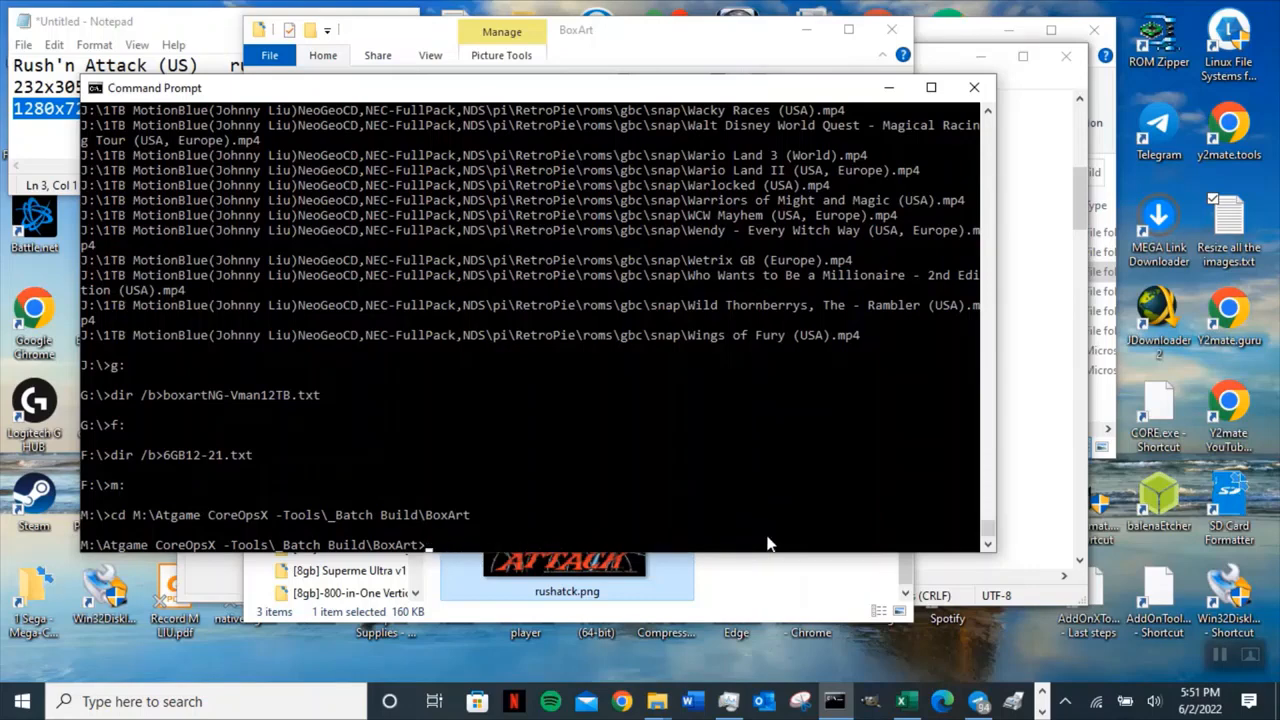
# Go up to the _Batch Build folder, list its contents, and change into the BezelArt folder.
pyautogui.write('cd..')
pyautogui.press('Return')
pyautogui.write('dir')
pyautogui.press('Return')
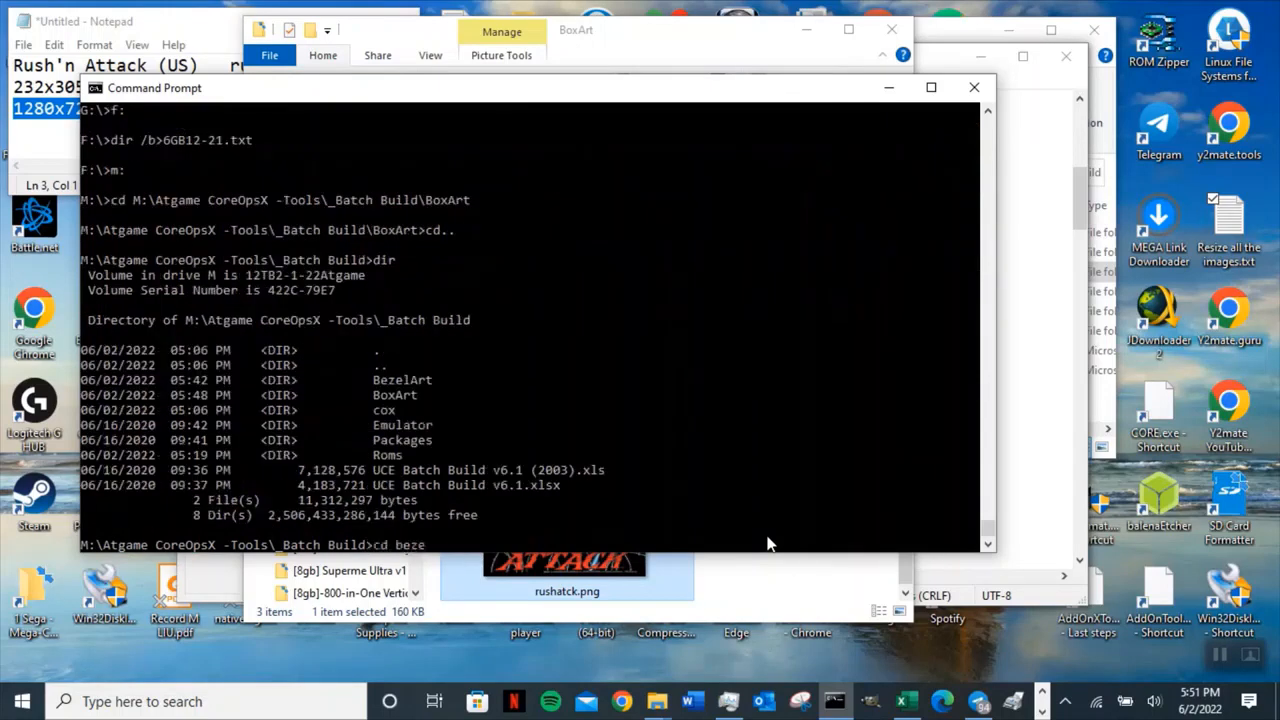
pyautogui.write('cd bezelart')
pyautogui.press('Return')
pyautogui.press('Up')
pyautogui.press('Up')
pyautogui.press('Up')
pyautogui.press('Up')
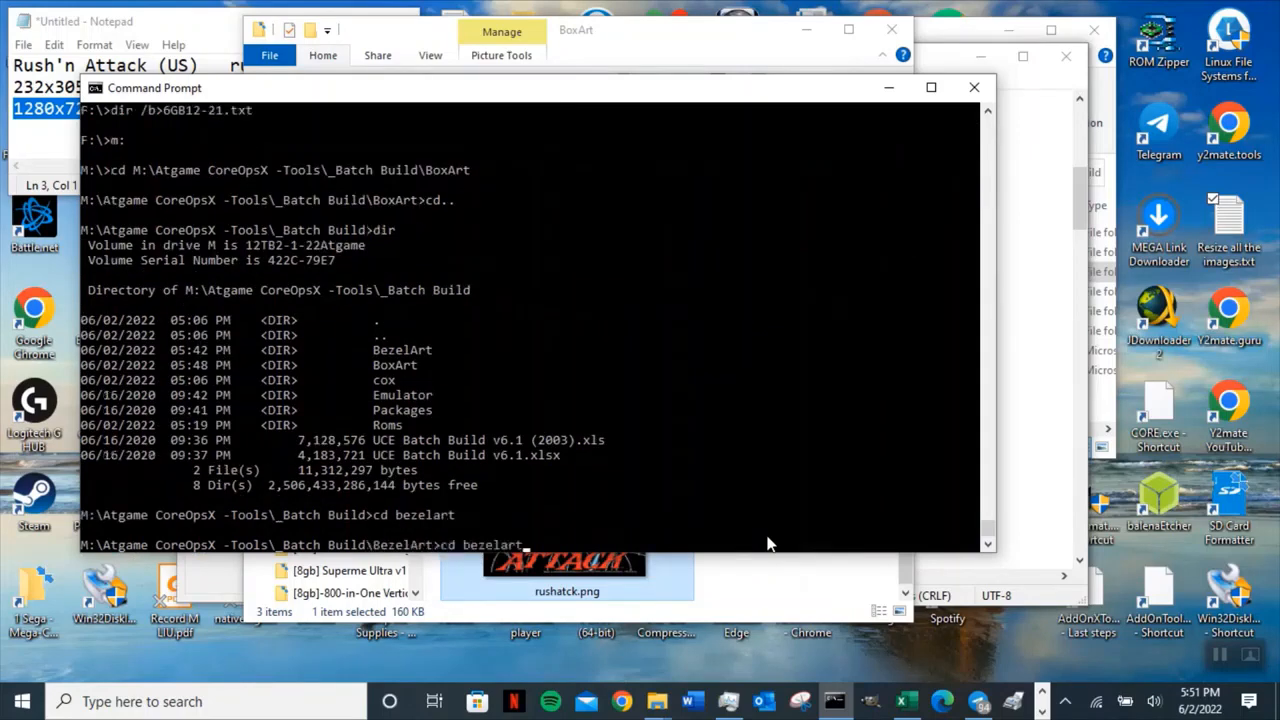
pyautogui.press('Down')
pyautogui.press('BackSpace')
pyautogui.press('BackSpace')
pyautogui.press('BackSpace')
pyautogui.press('BackSpace')
# Copy the mogrify -resize 1280x720! *.png line from the notes and paste it into the BezelArt command prompt.
pyautogui.hotkey('alt', 'Tab')
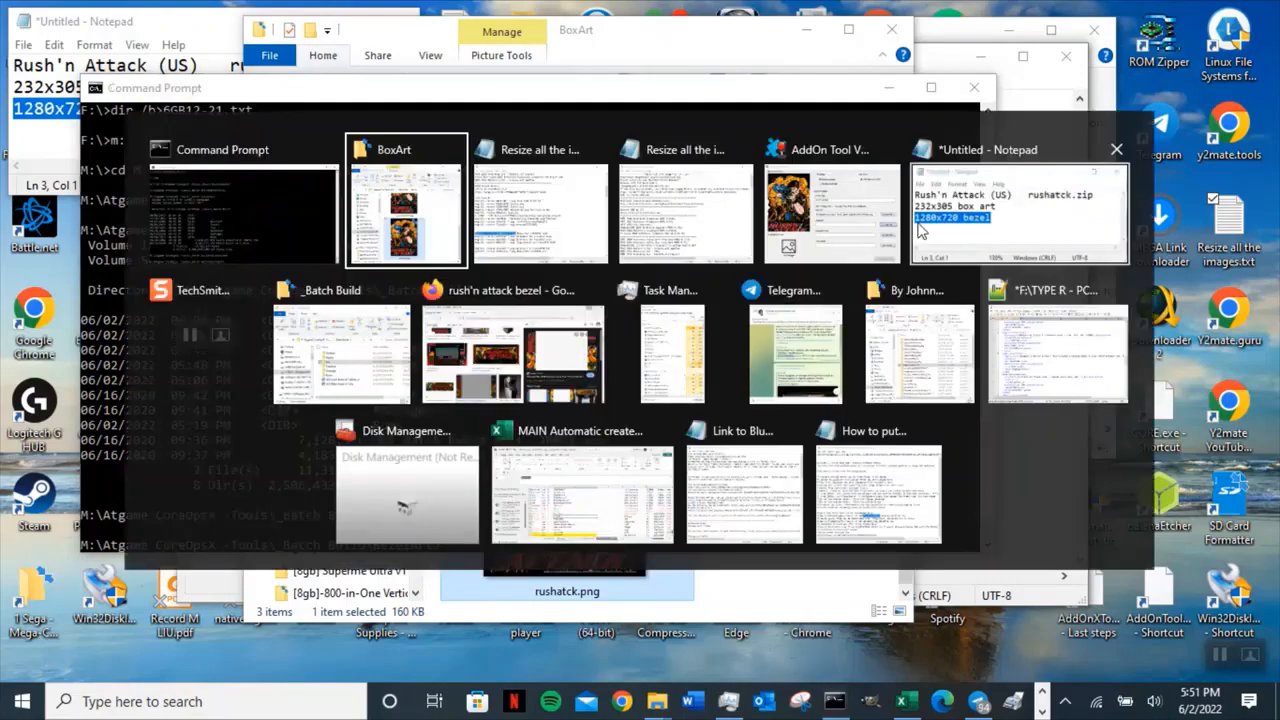
pyautogui.click(540, 255)
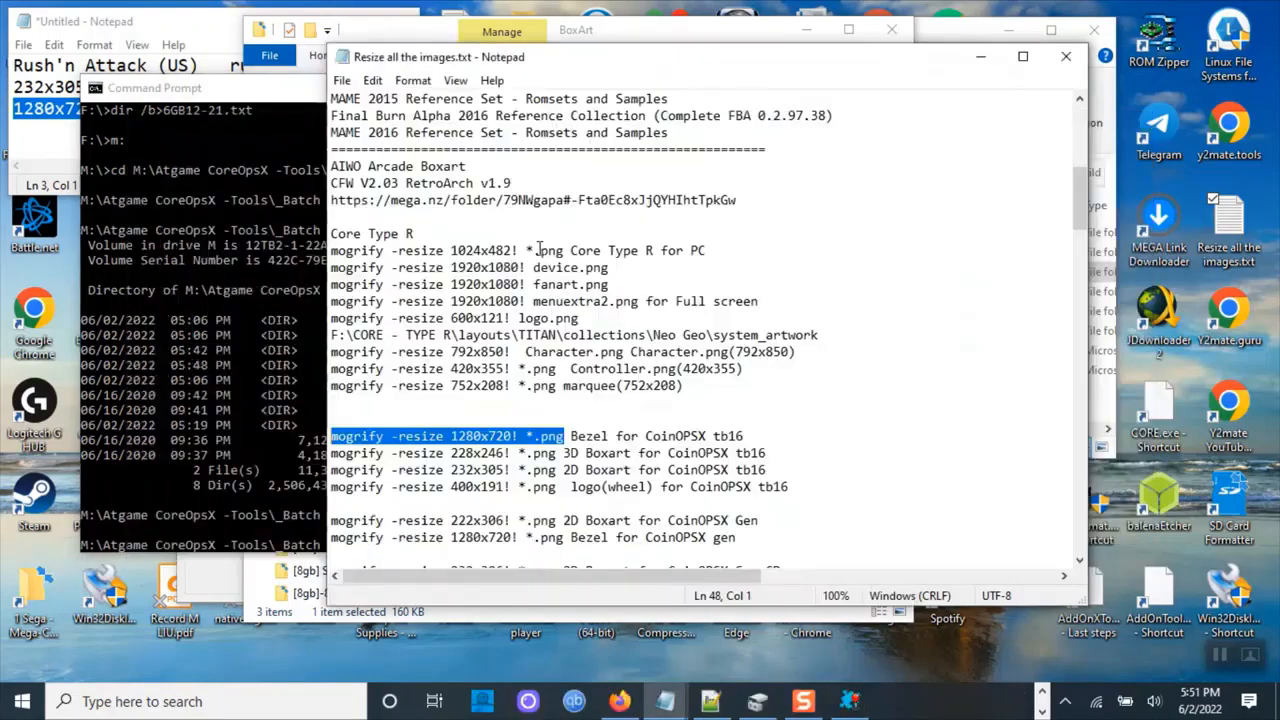
pyautogui.rightClick(516, 440)
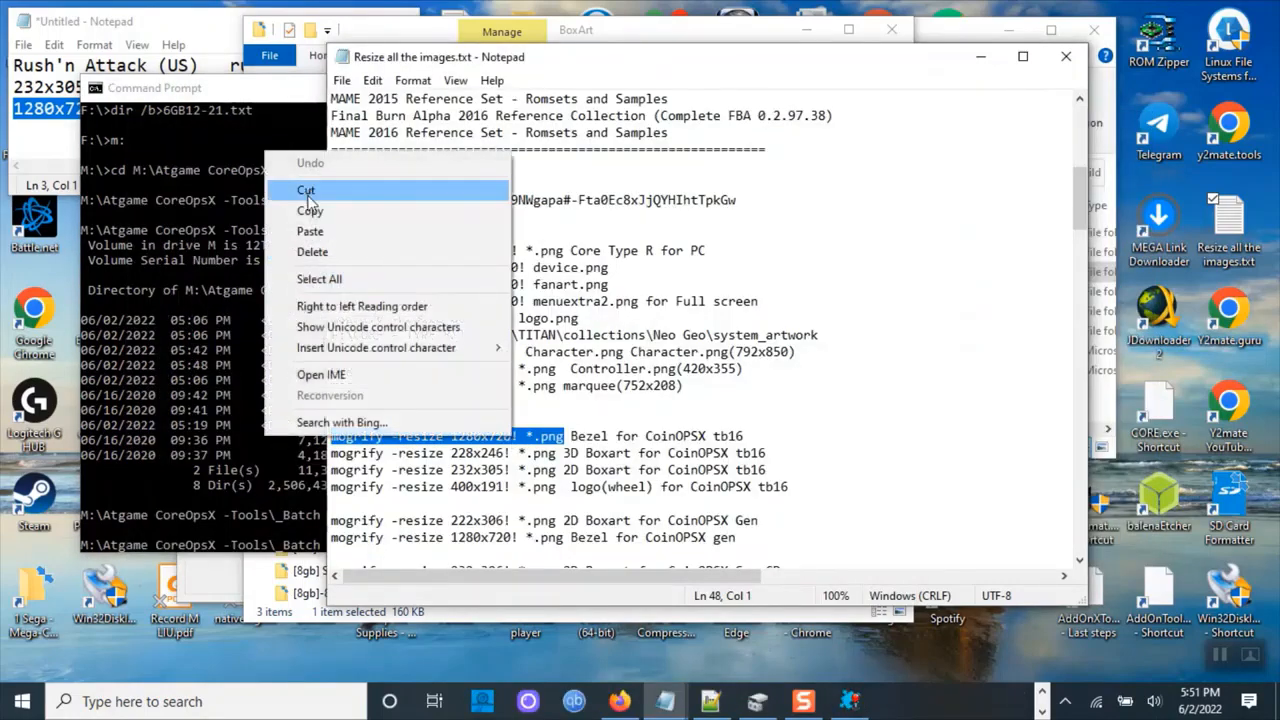
pyautogui.click(312, 211)
pyautogui.click(222, 363)
pyautogui.rightClick(549, 545)
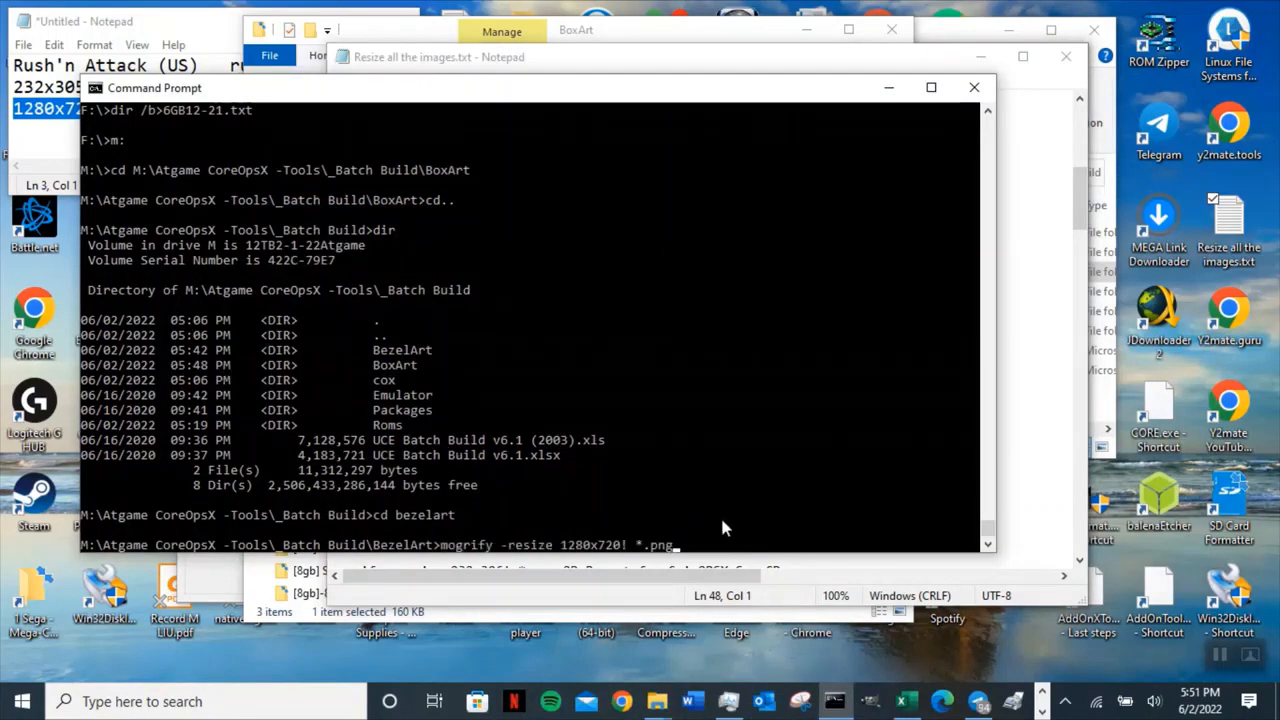
pyautogui.press('Left')
pyautogui.press('Left')
pyautogui.press('Left')
pyautogui.press('Left')
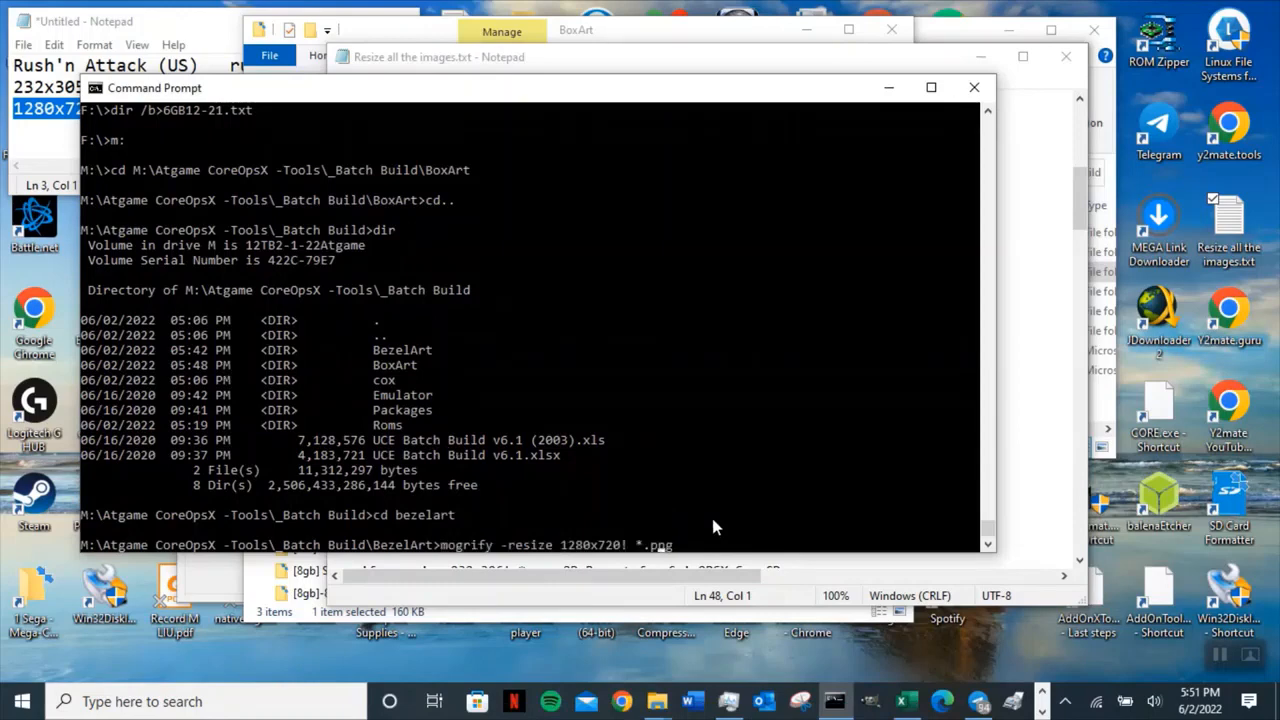
pyautogui.press('BackSpace')
# Copy the rushatck file name, then open the BezelArt folder and select its rushatck.png.
pyautogui.click(410, 37)
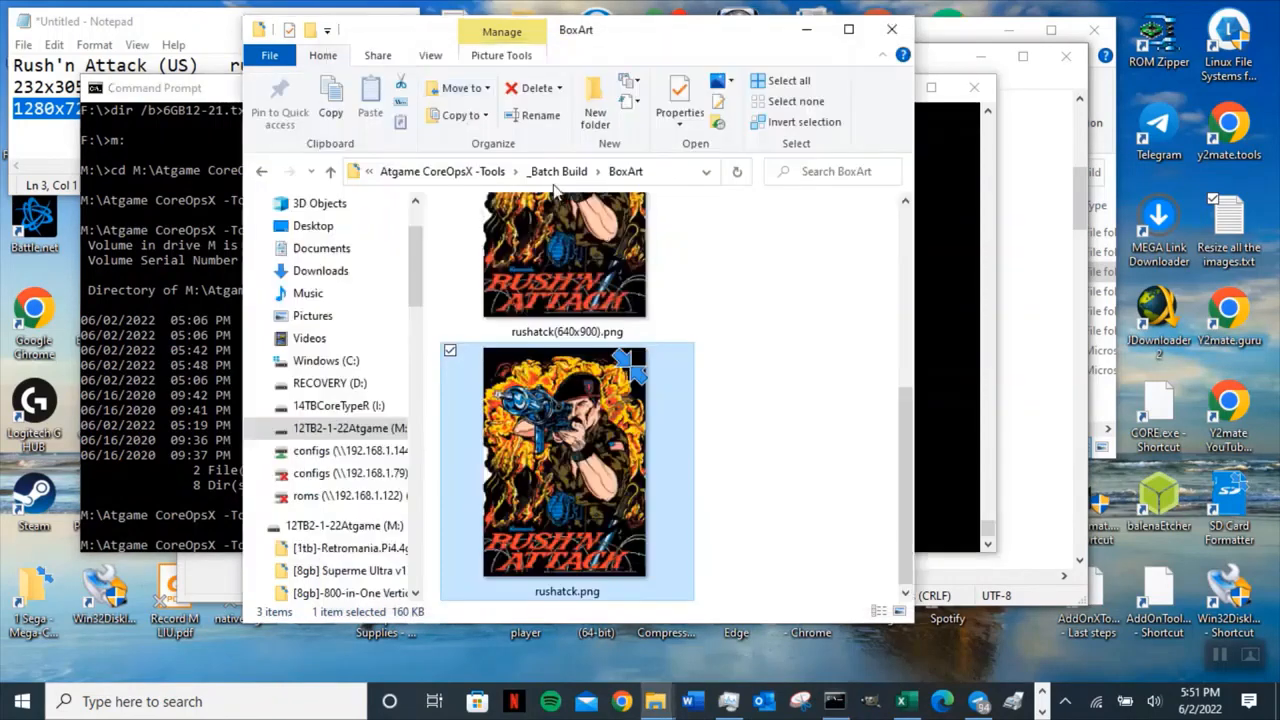
pyautogui.click(562, 593)
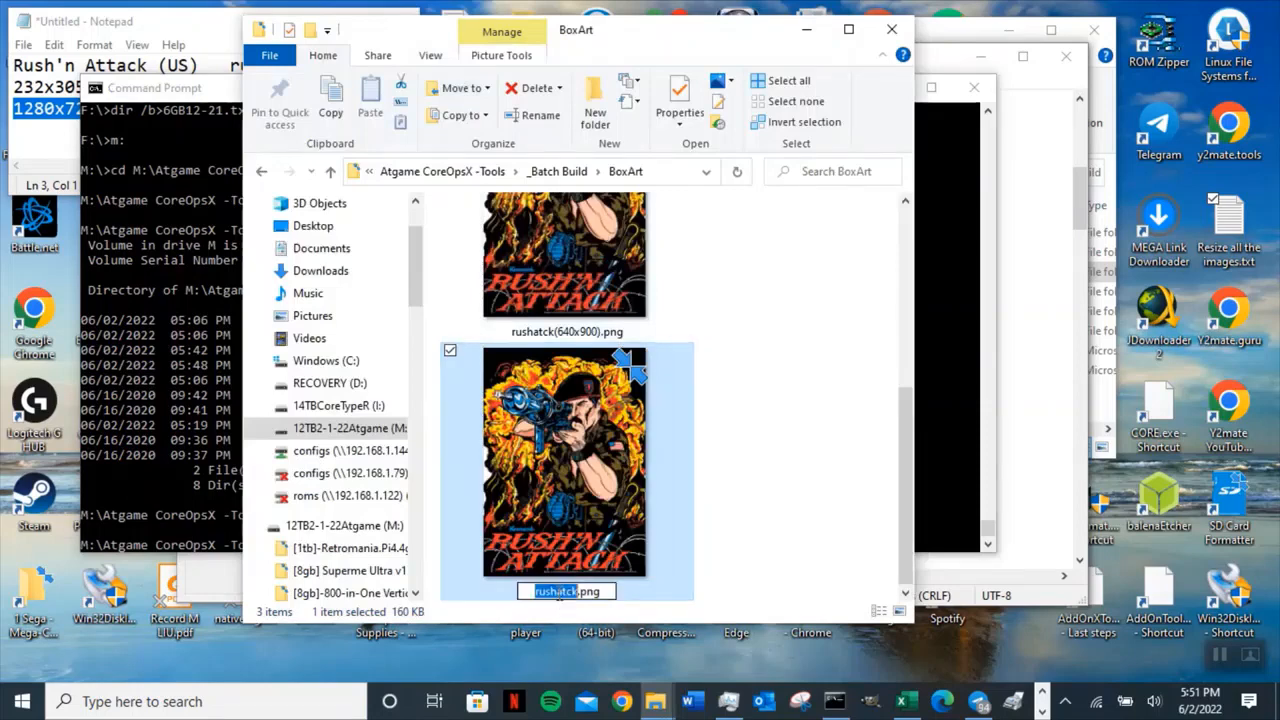
pyautogui.rightClick(566, 591)
pyautogui.click(368, 397)
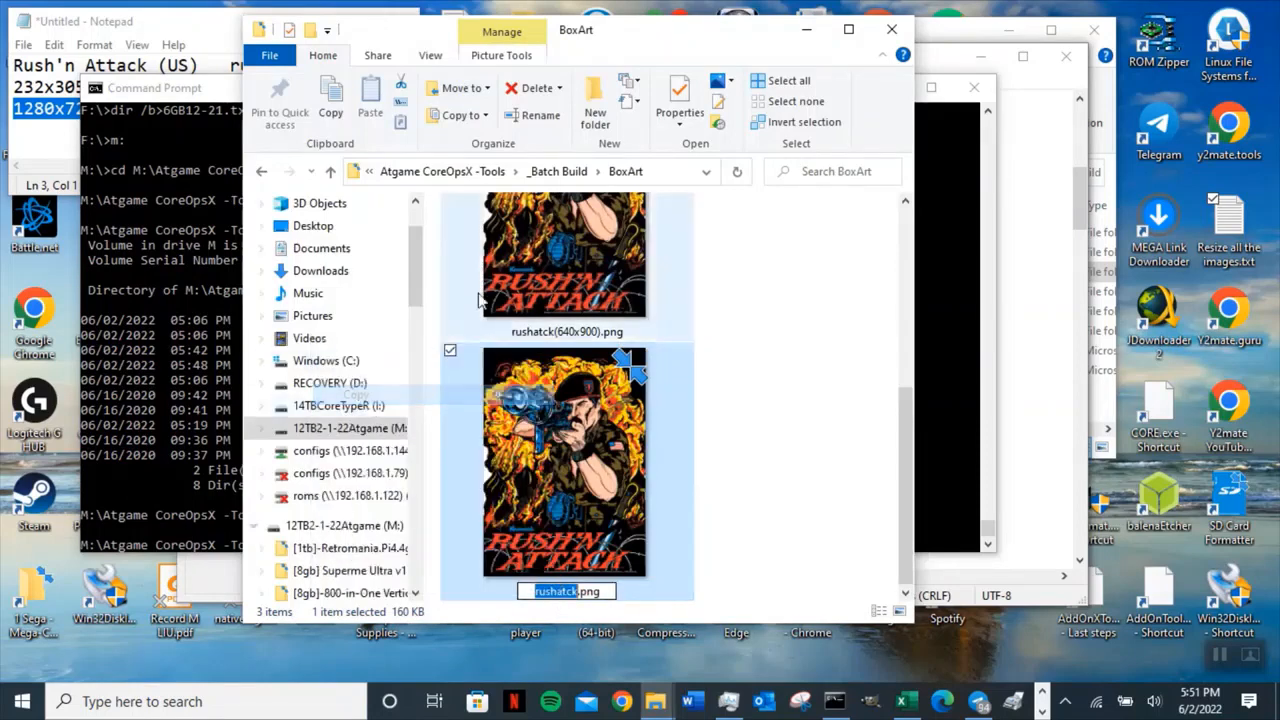
pyautogui.click(330, 171)
pyautogui.doubleClick(523, 231)
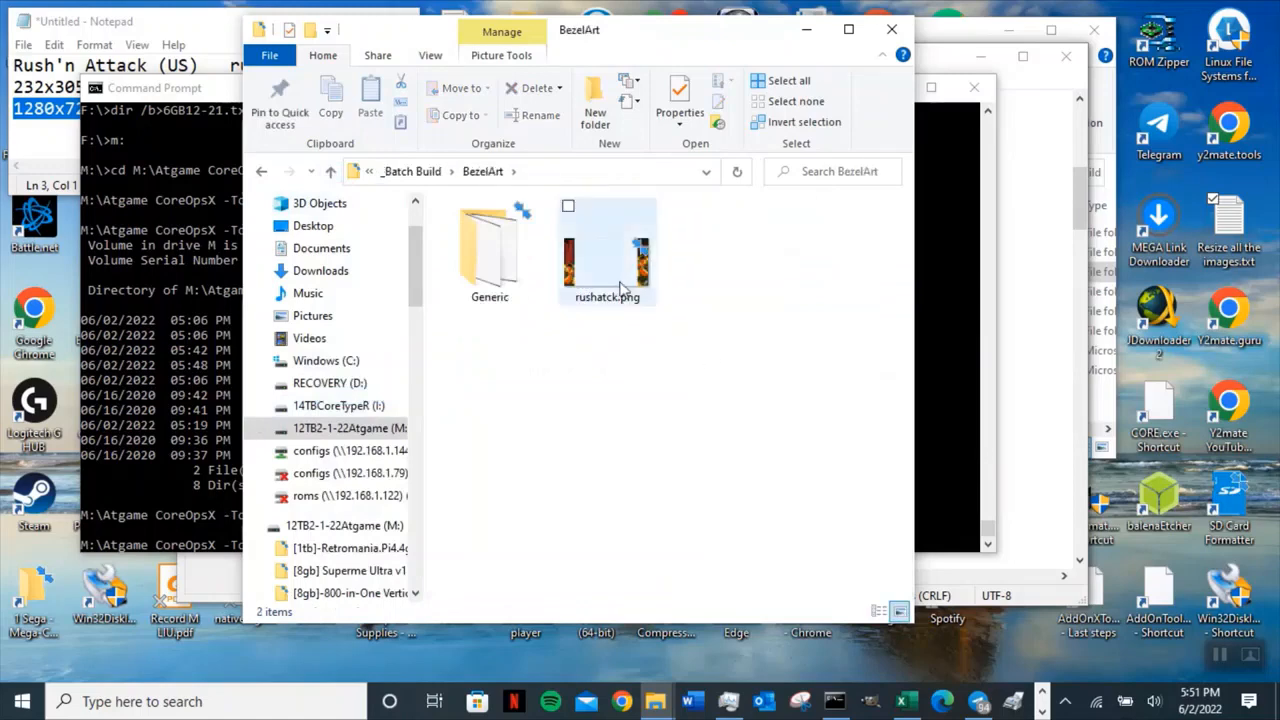
pyautogui.moveTo(620, 288)
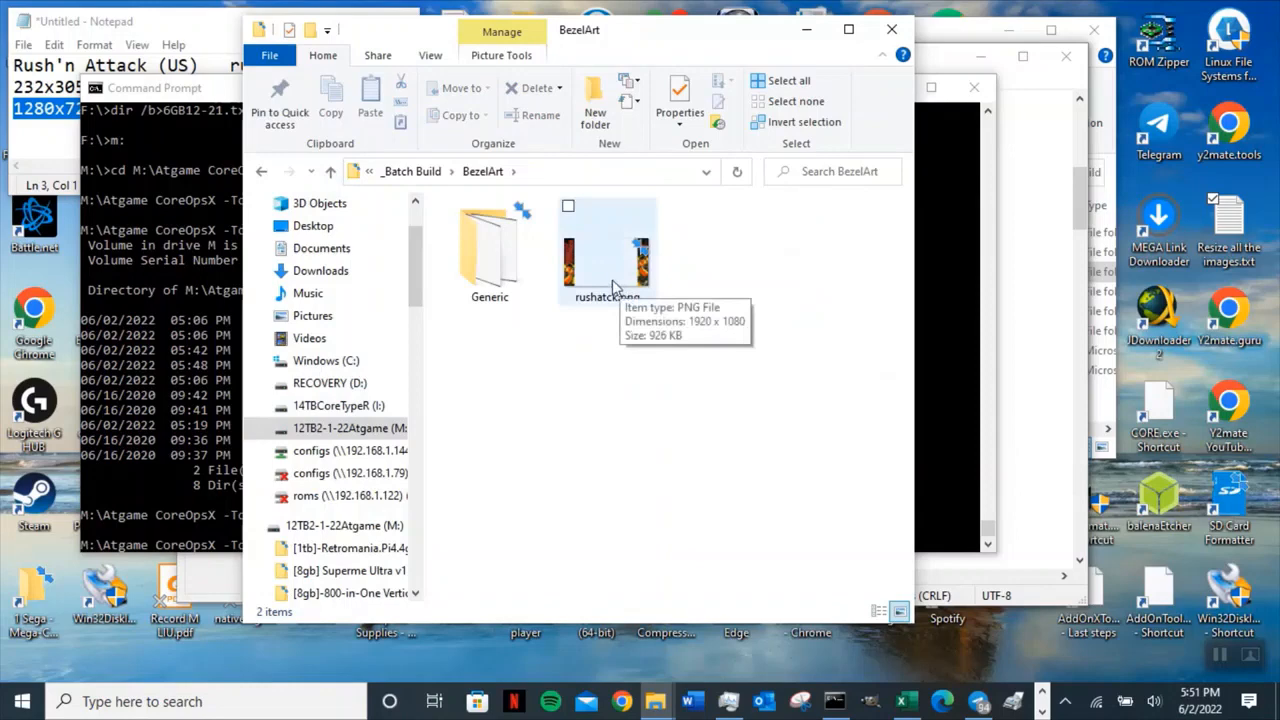
pyautogui.click(617, 283)
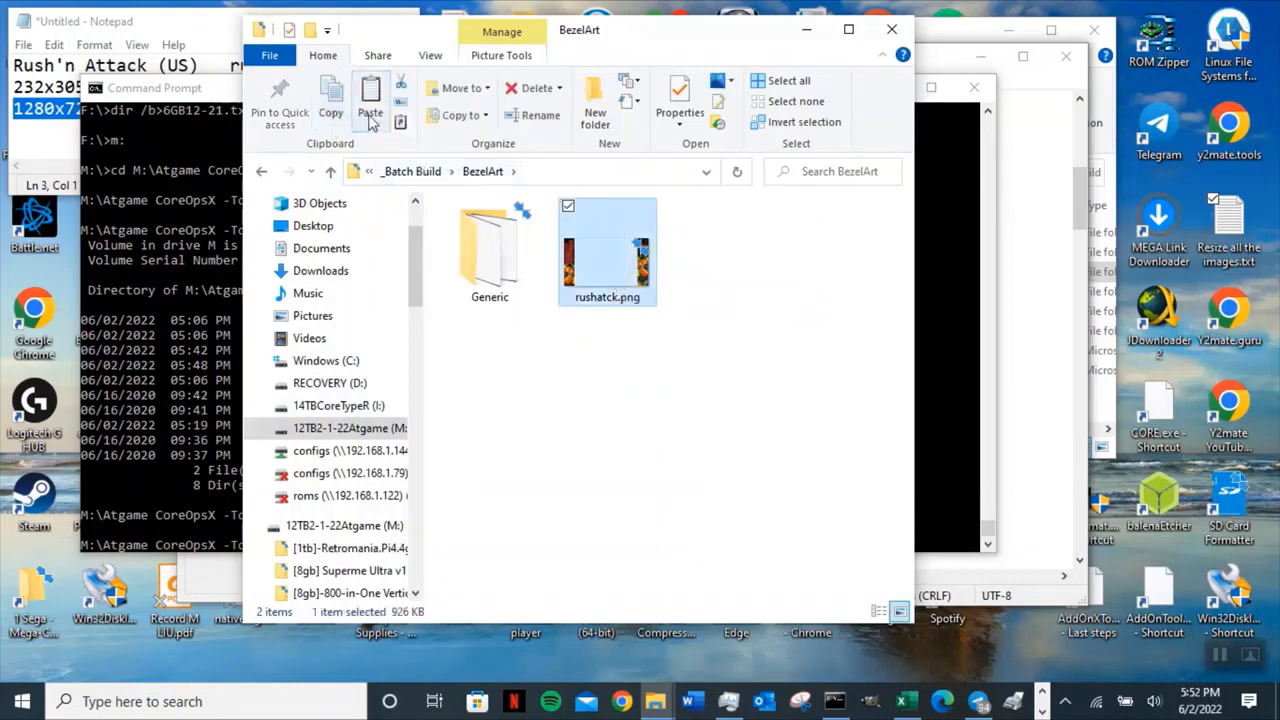
# Paste a backup copy of the bezel image into BezelArt, then run mogrify -resize 1280x720! rushatck.png in the BezelArt prompt.
pyautogui.click(370, 117)
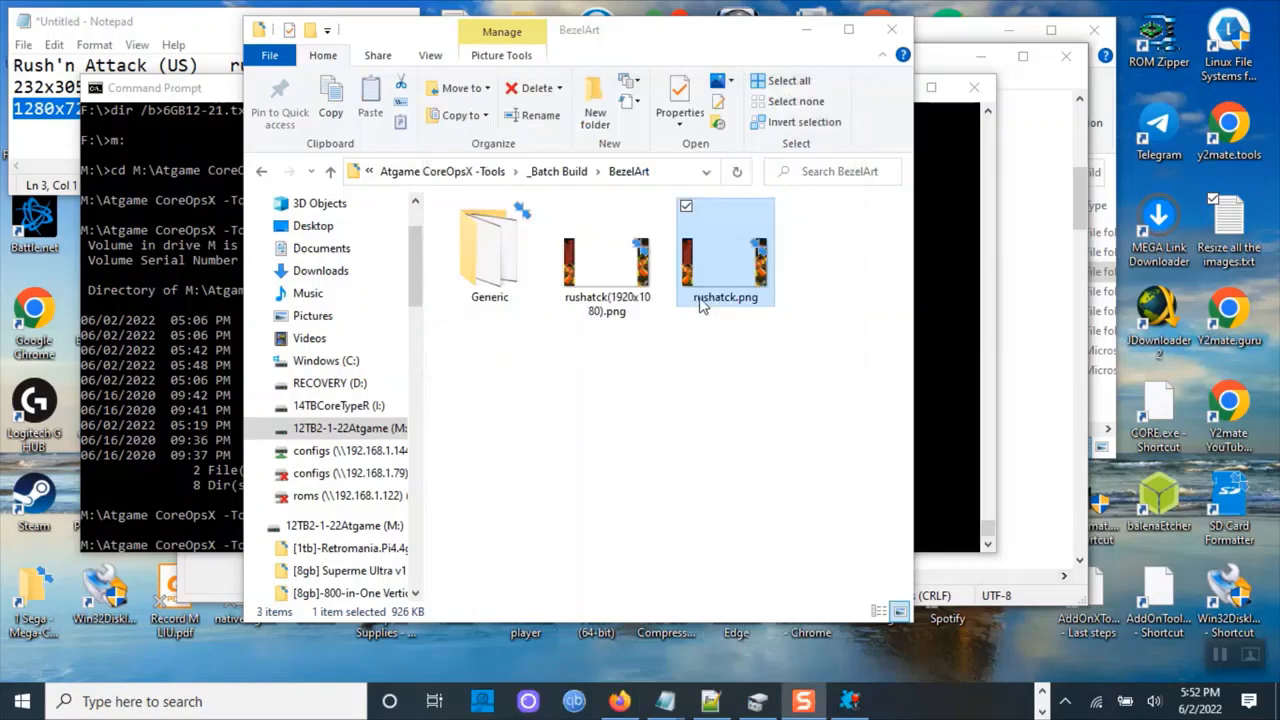
pyautogui.click(947, 464)
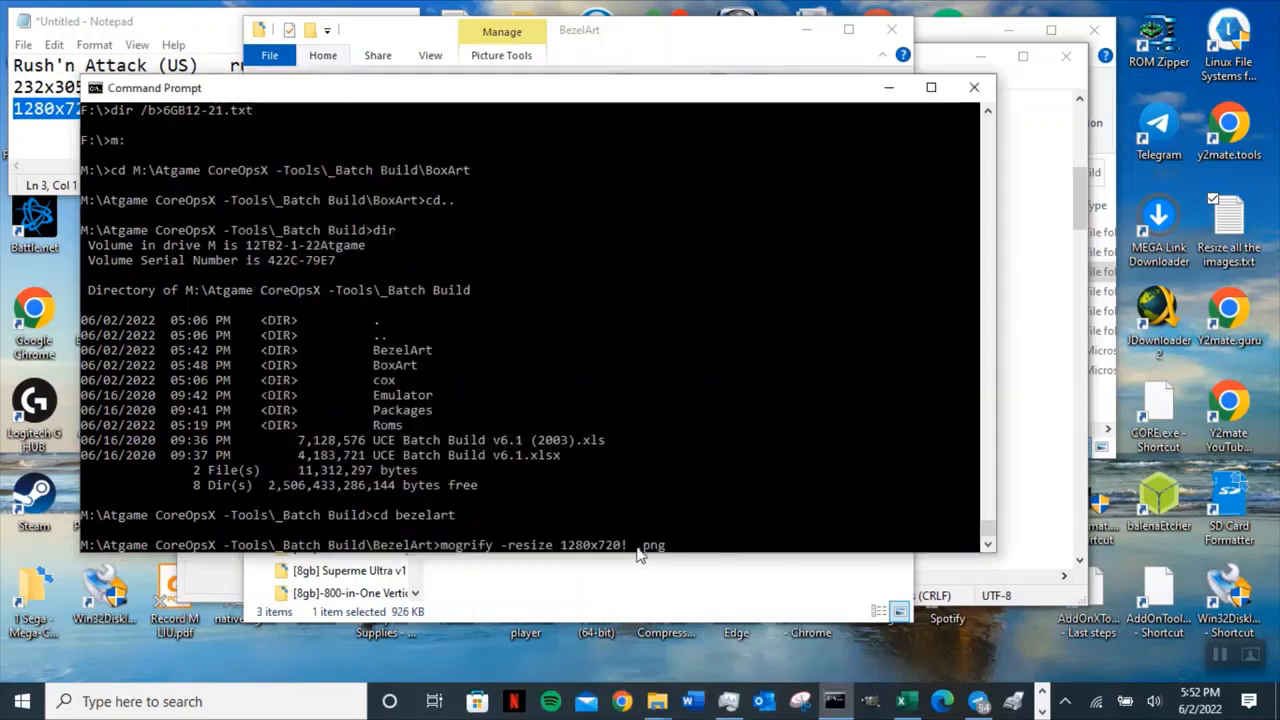
pyautogui.hotkey('ctrl', 'v')
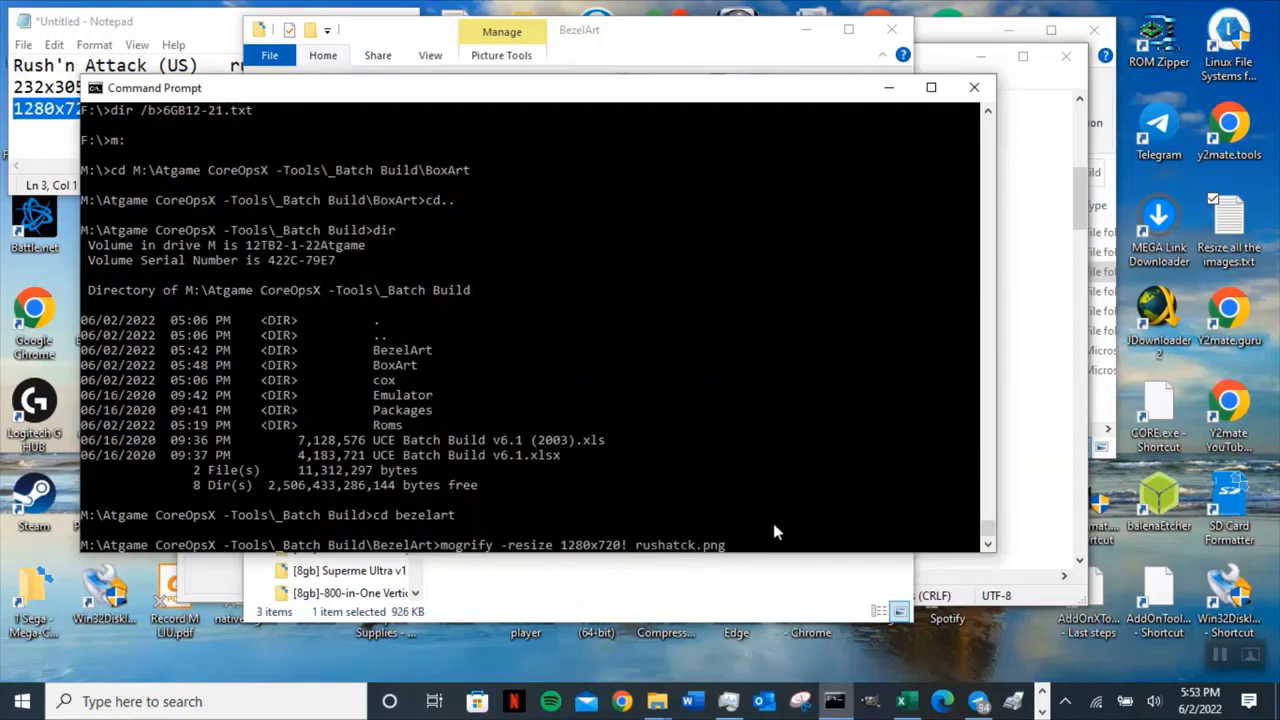
pyautogui.press('Return')
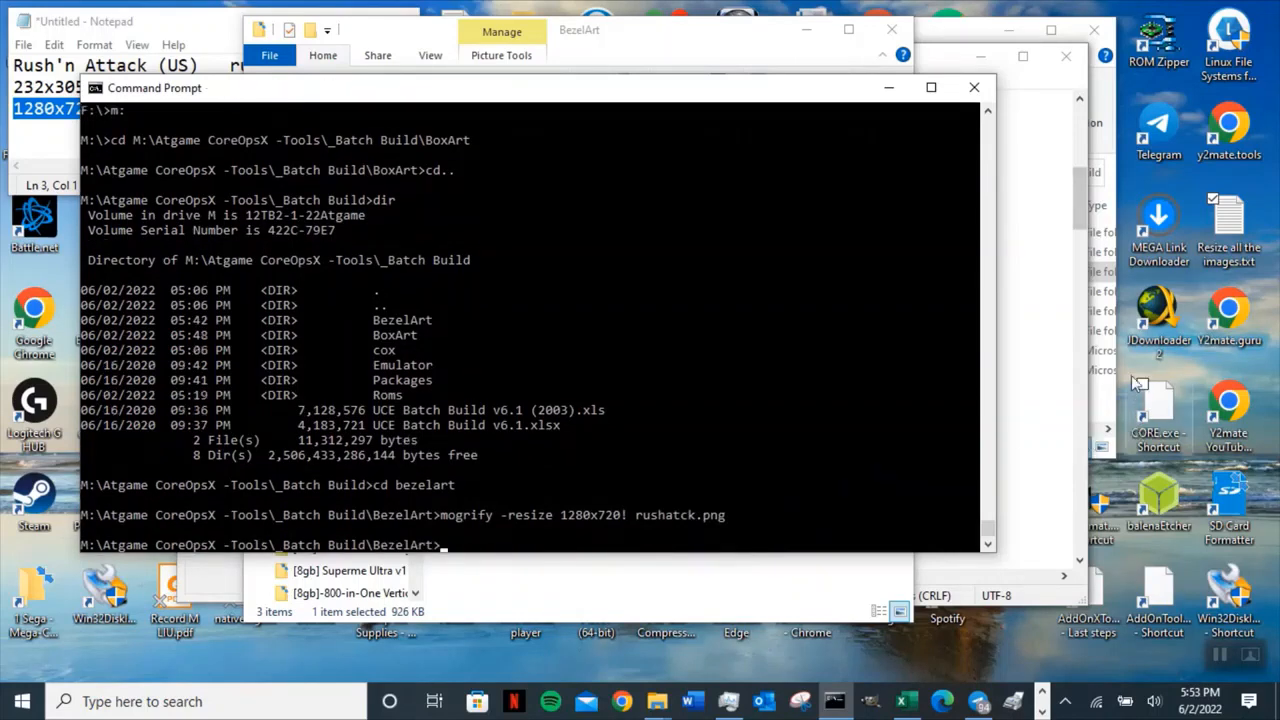
# Open the Resize all the images notes and review the ImageMagick download and install instructions.
pyautogui.click(983, 66)
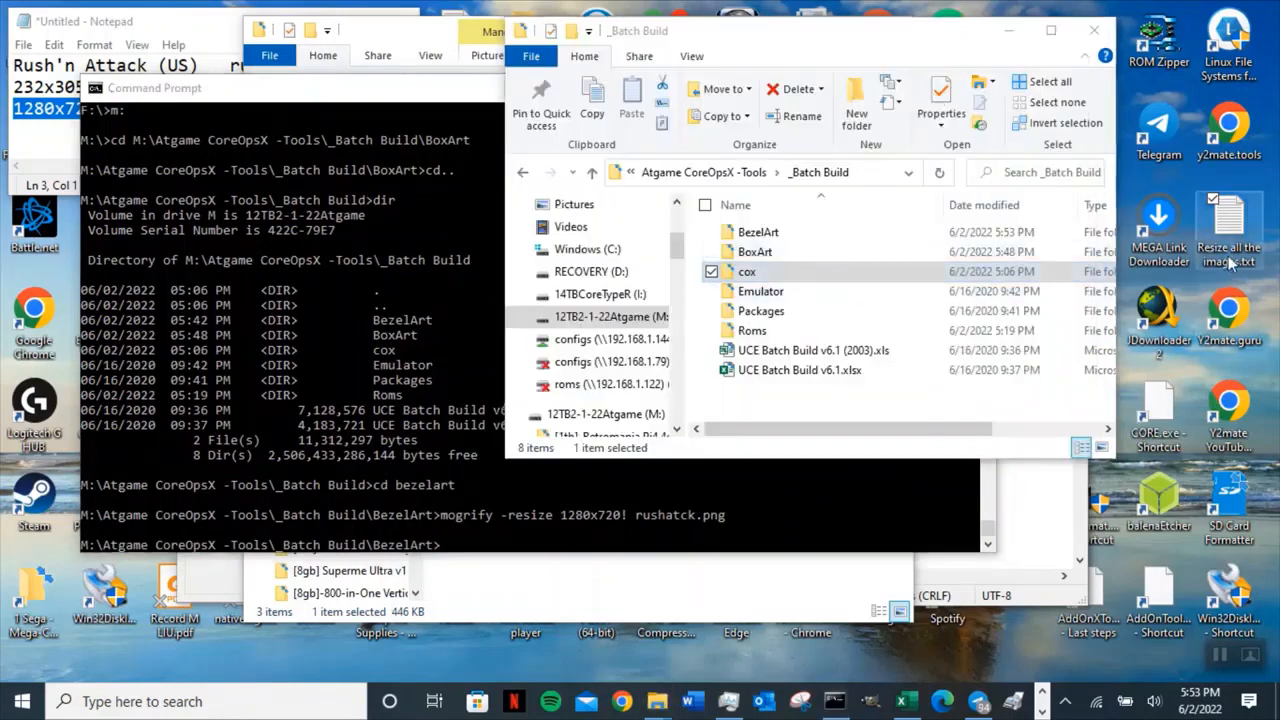
pyautogui.doubleClick(1232, 262)
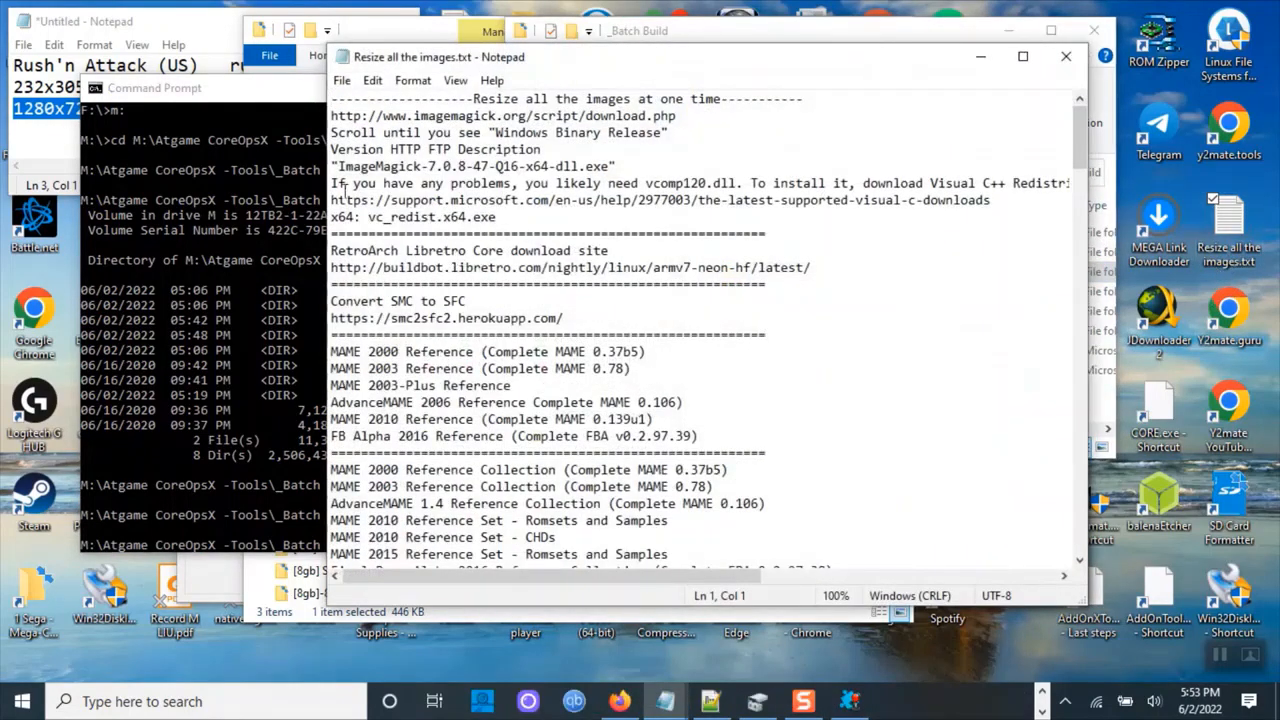
pyautogui.moveTo(333, 113); pyautogui.dragTo(679, 222)
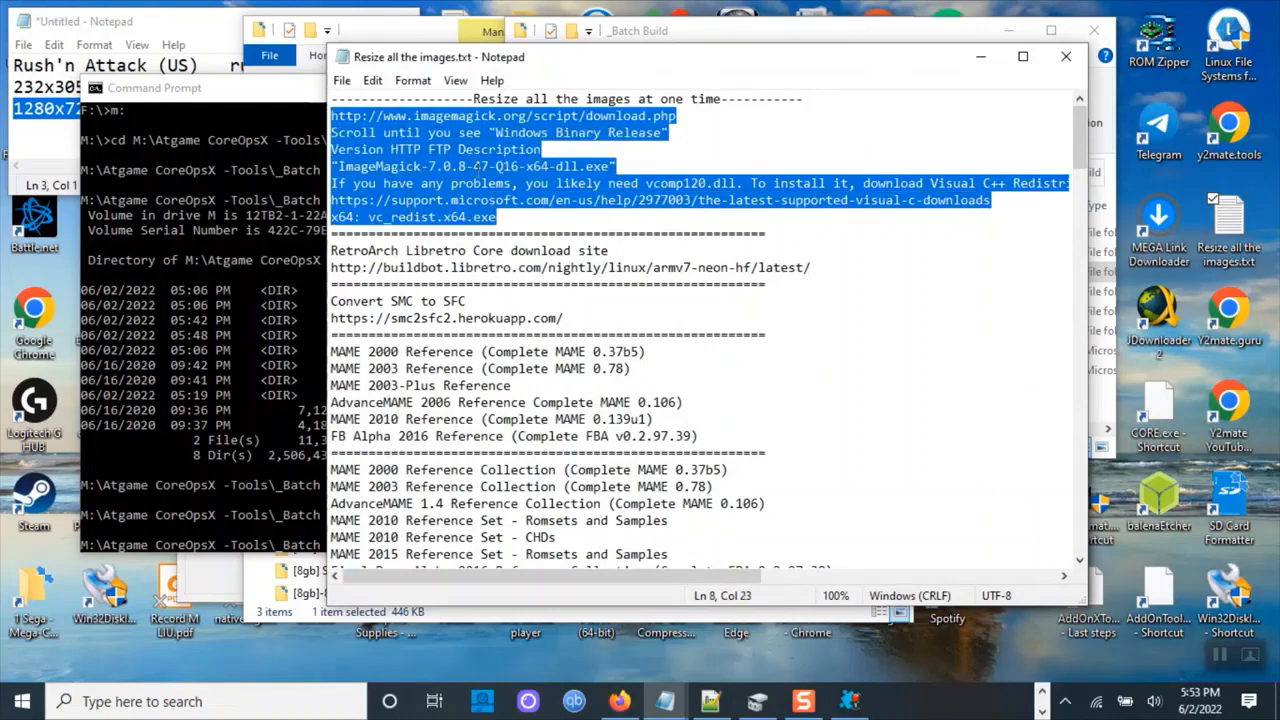
pyautogui.click(429, 200)
pyautogui.moveTo(489, 185); pyautogui.dragTo(323, 108)
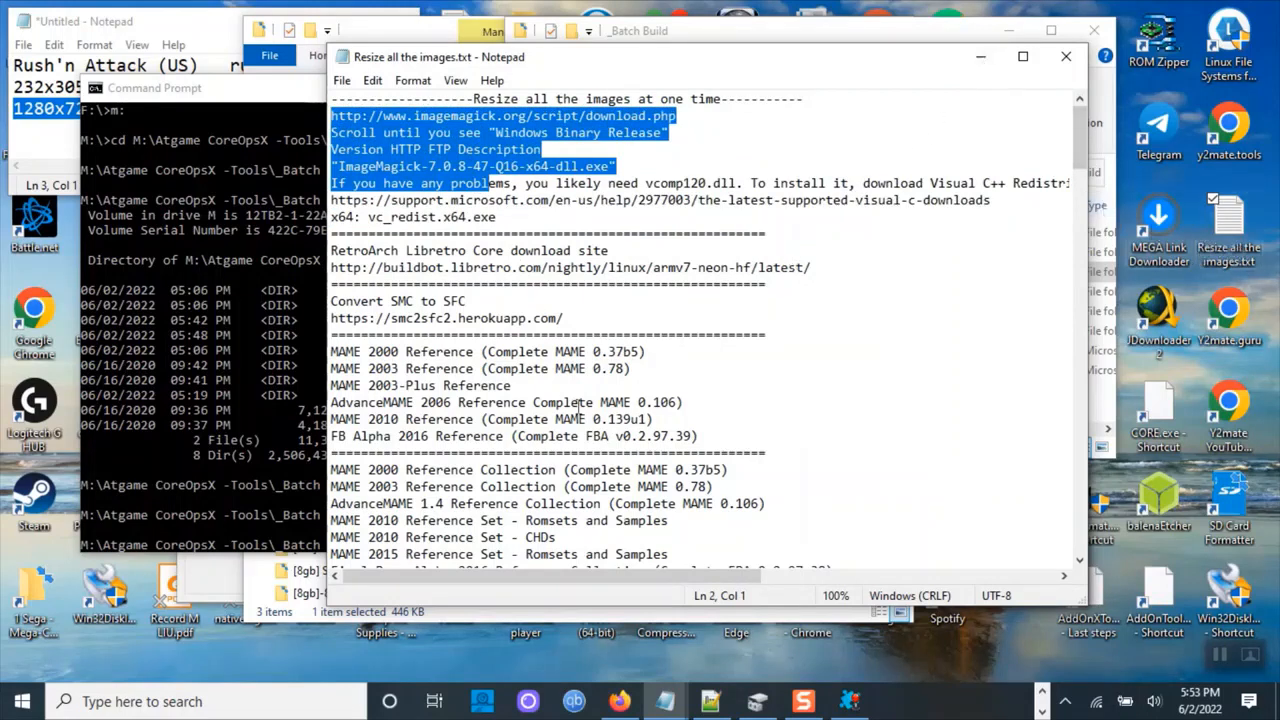
pyautogui.click(1066, 56)
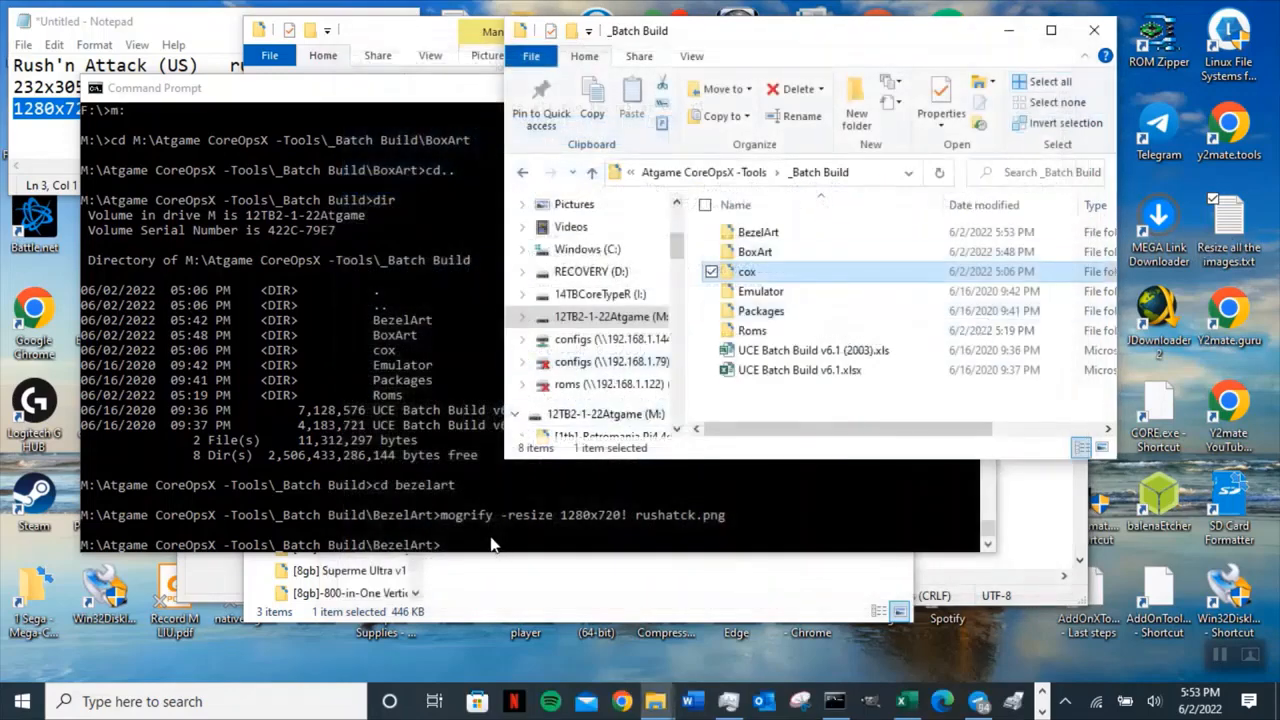
# In the AddOn Tool, set Bezel Art to rushatck.png from the BezelArt folder.
pyautogui.click(554, 513)
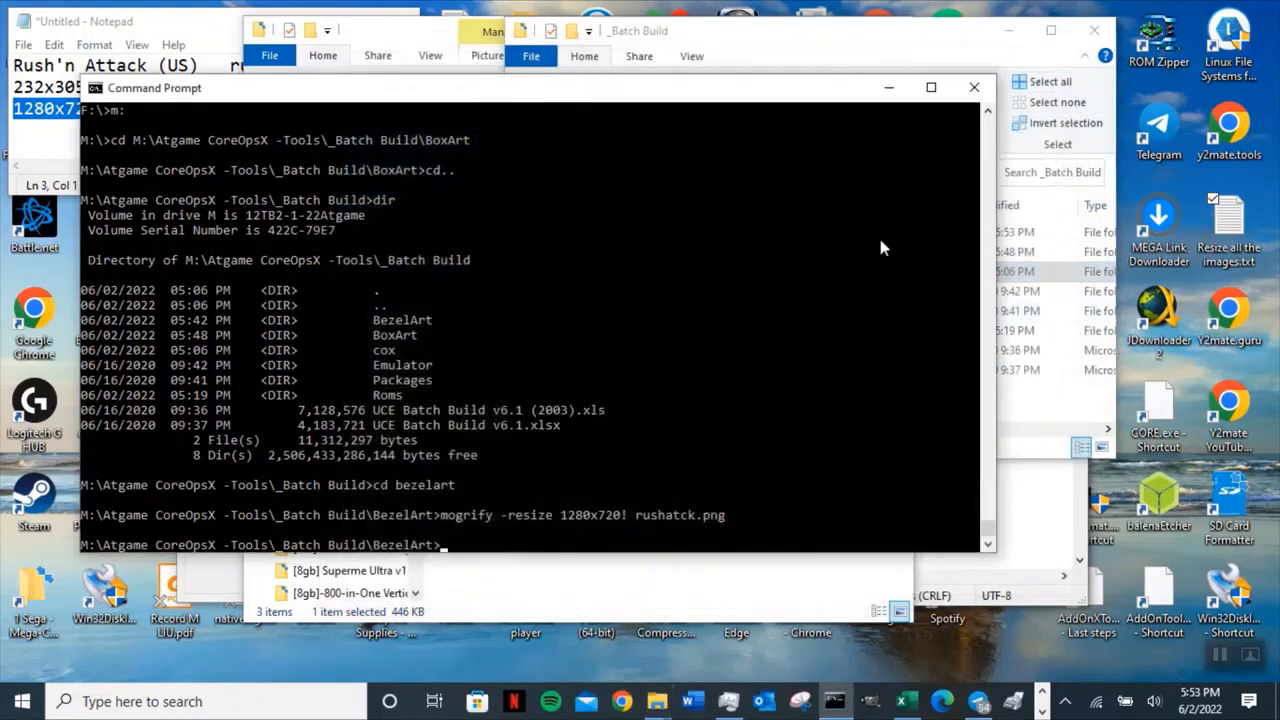
pyautogui.click(888, 87)
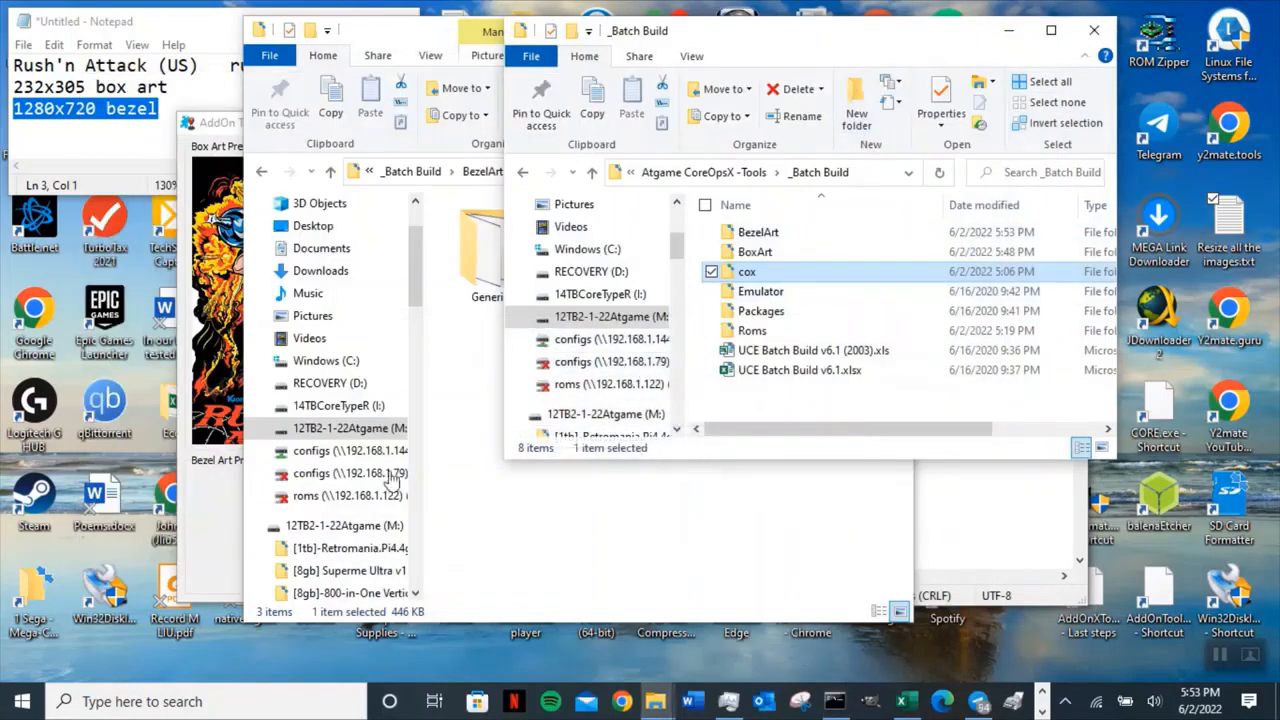
pyautogui.click(197, 512)
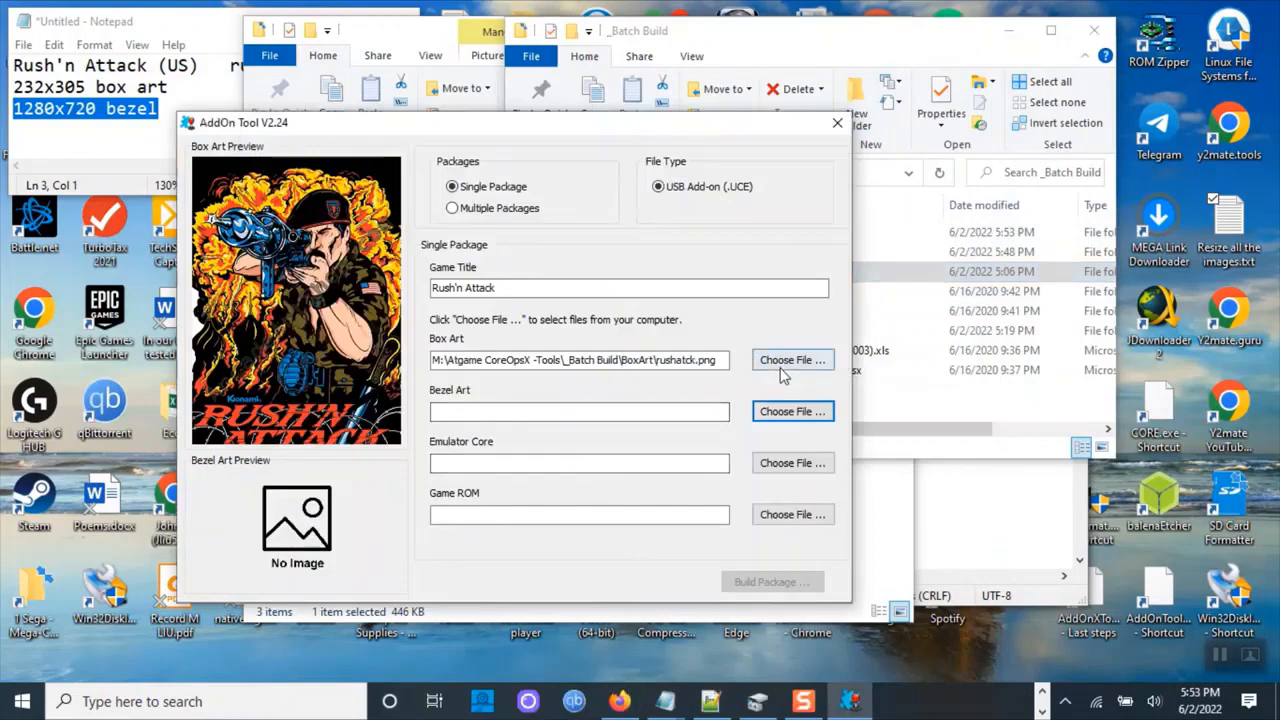
pyautogui.click(786, 414)
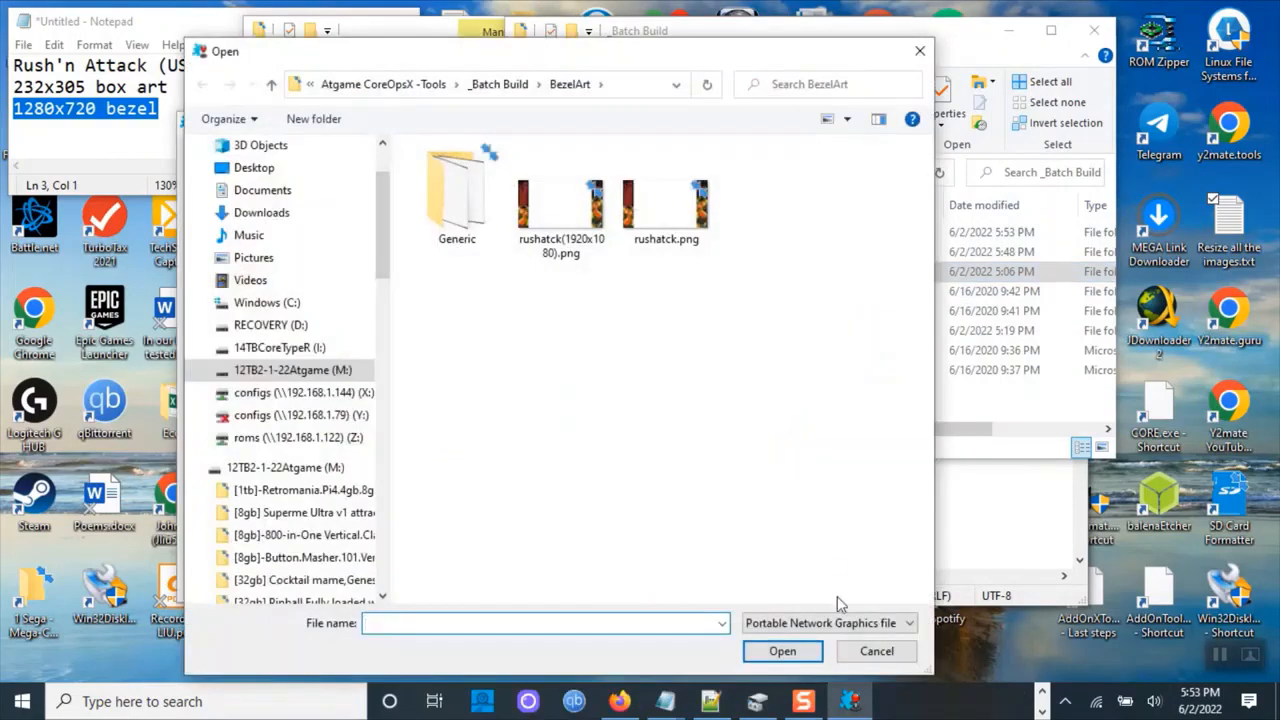
pyautogui.click(870, 651)
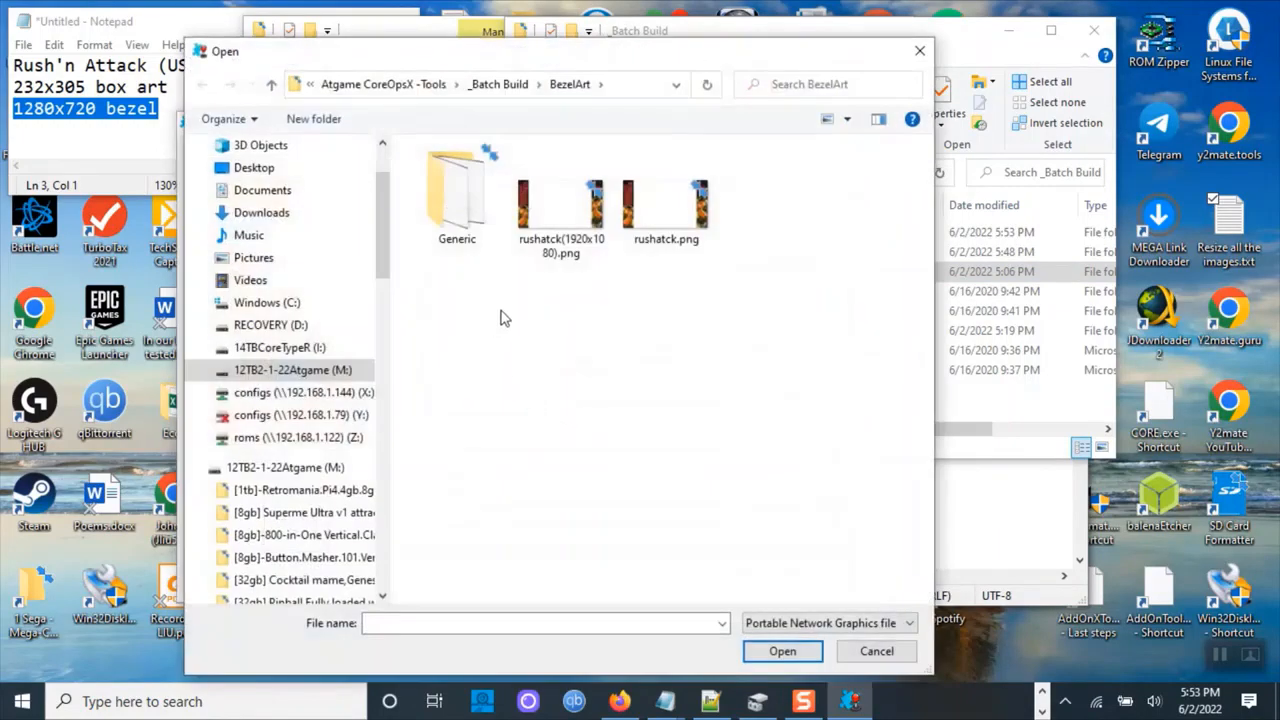
pyautogui.click(664, 243)
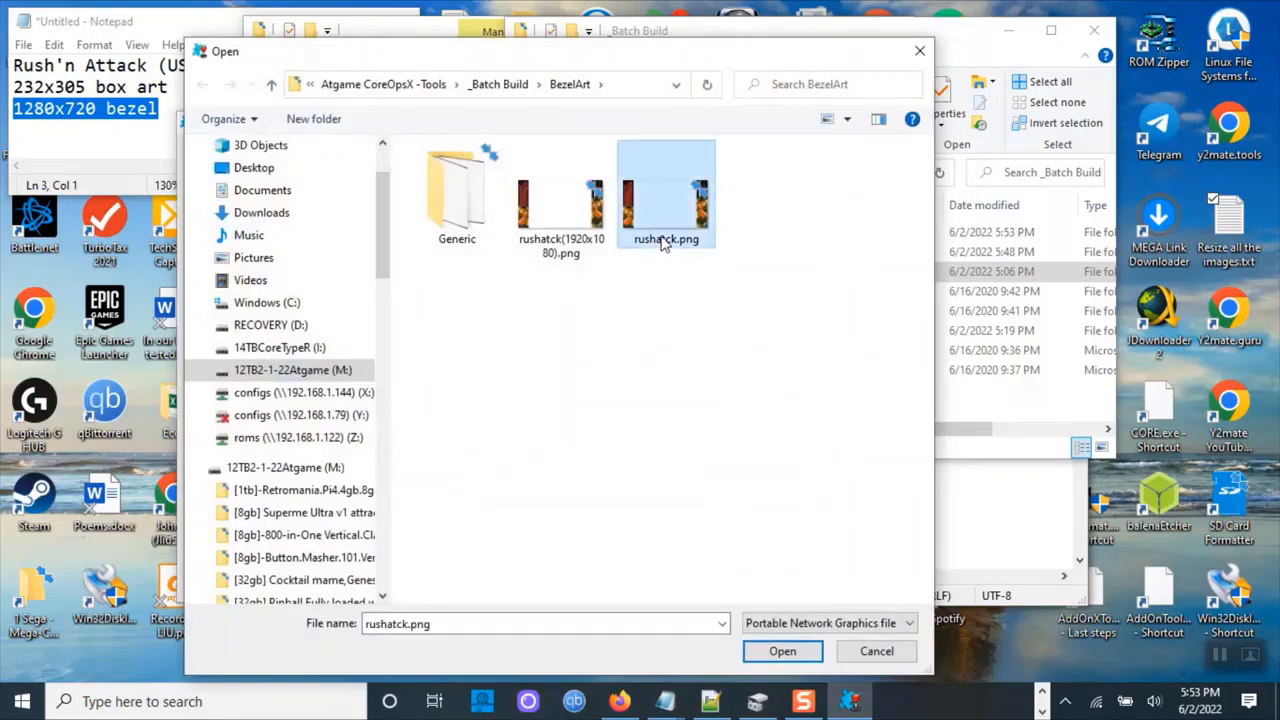
pyautogui.click(782, 651)
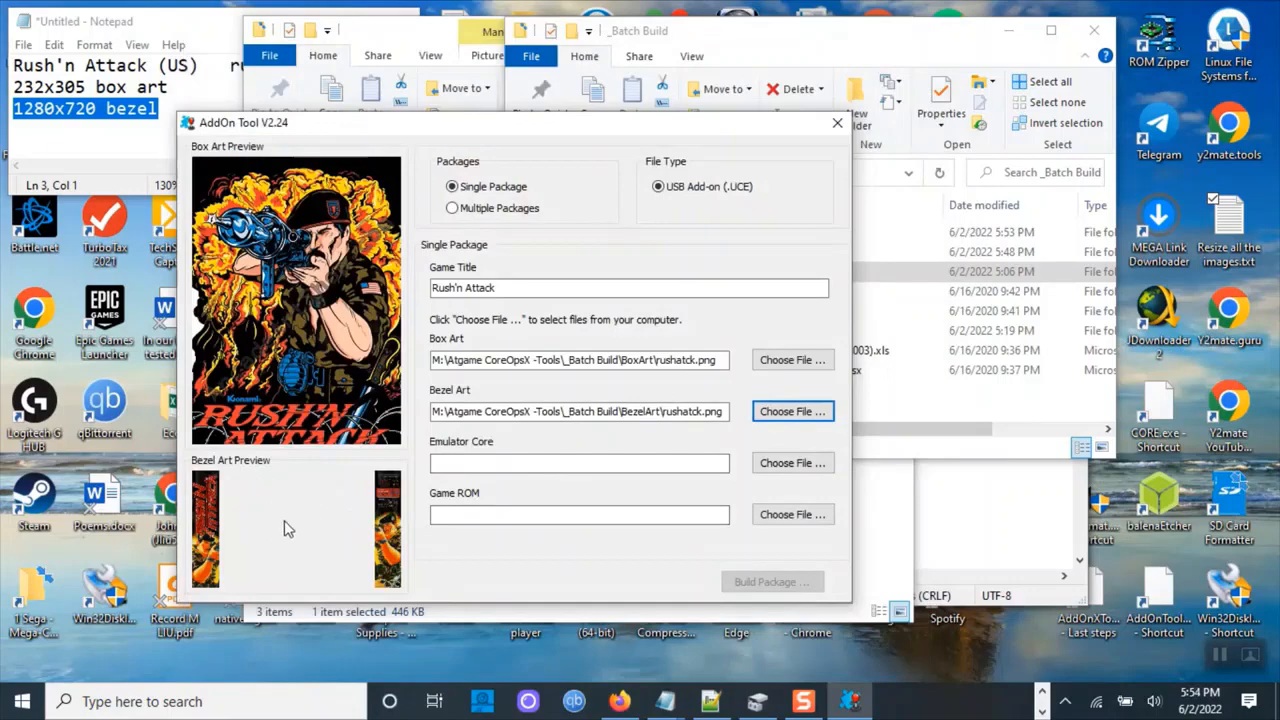
# Set the Emulator Core to mame2010_libretro.so from the _Batch Build Emulator folder.
pyautogui.click(787, 463)
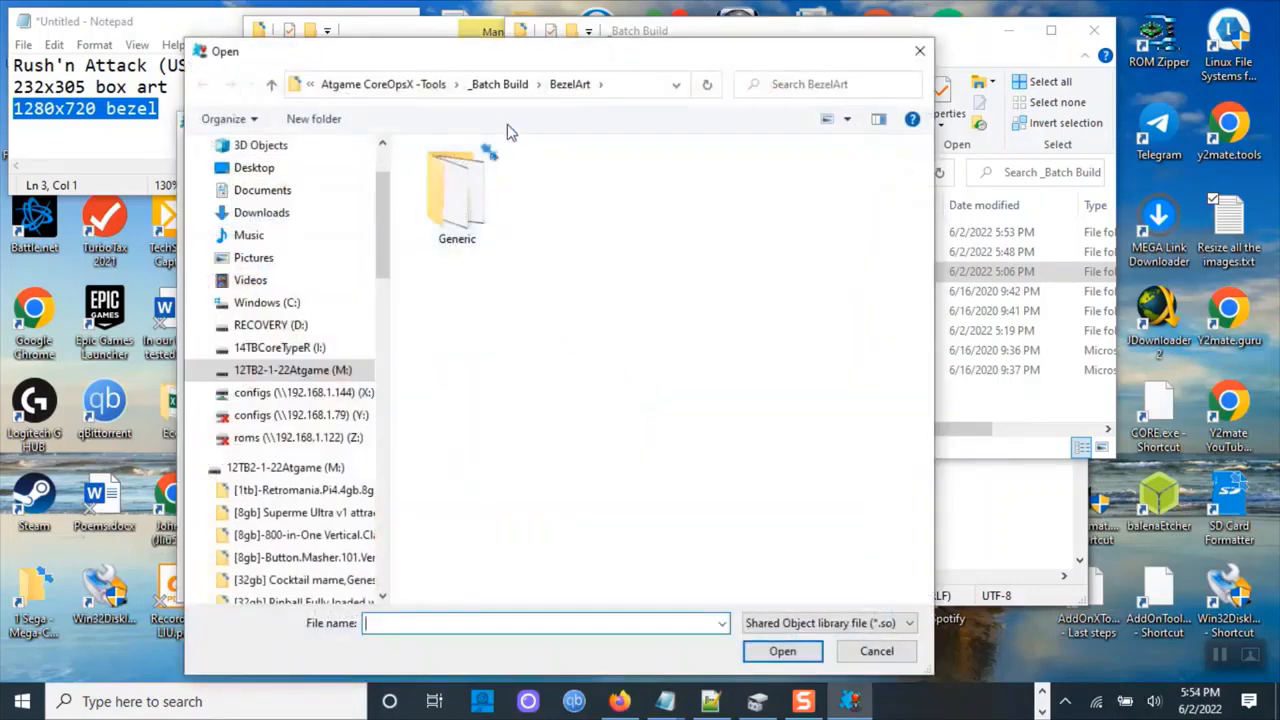
pyautogui.click(505, 86)
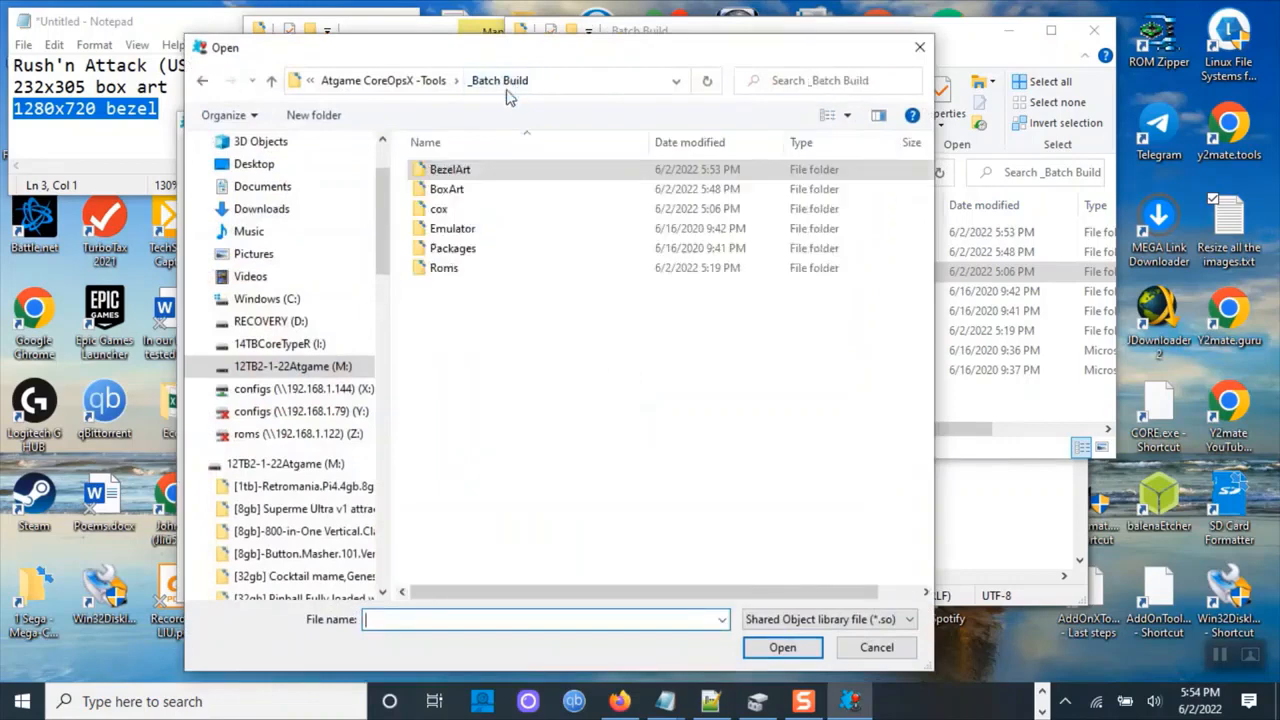
pyautogui.doubleClick(436, 230)
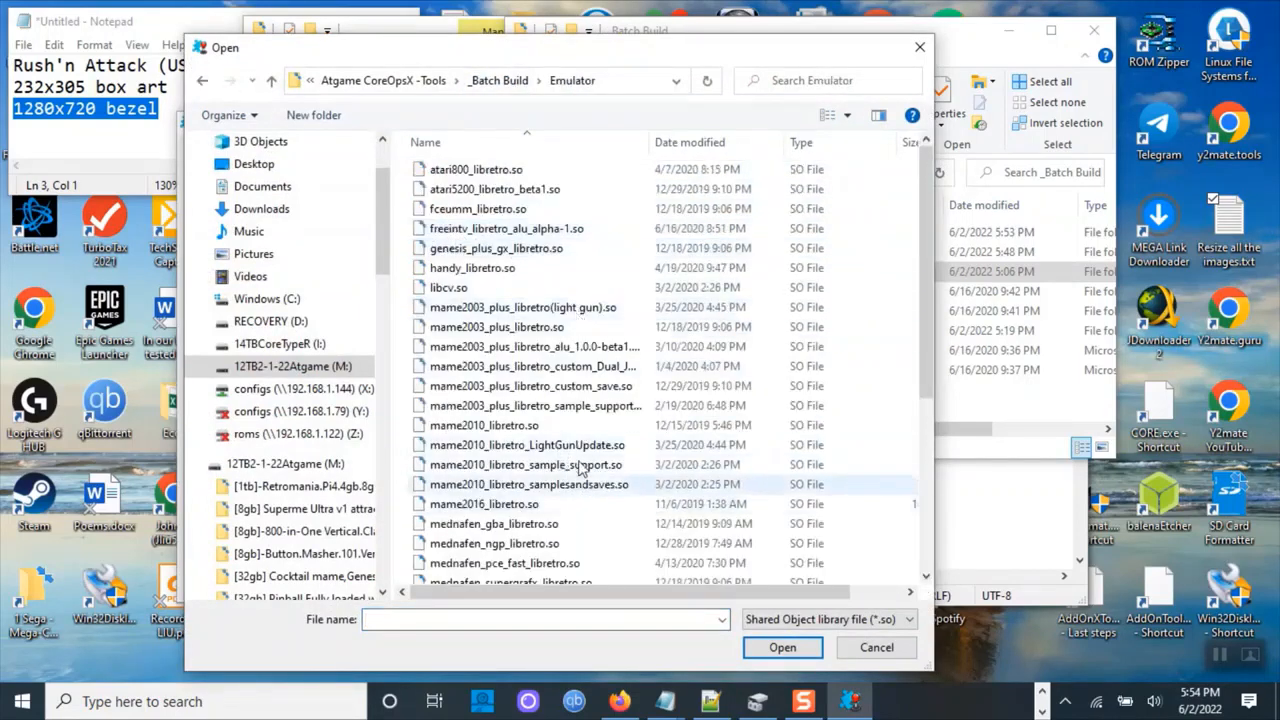
pyautogui.click(518, 428)
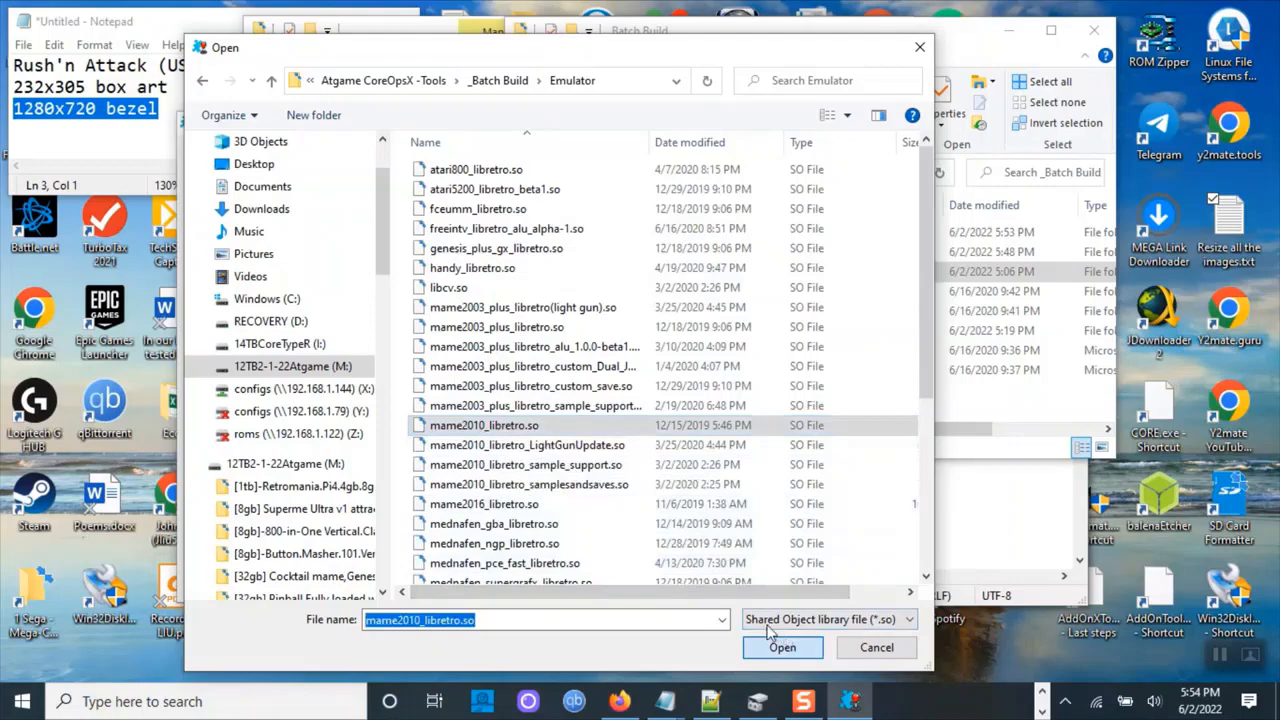
pyautogui.click(790, 647)
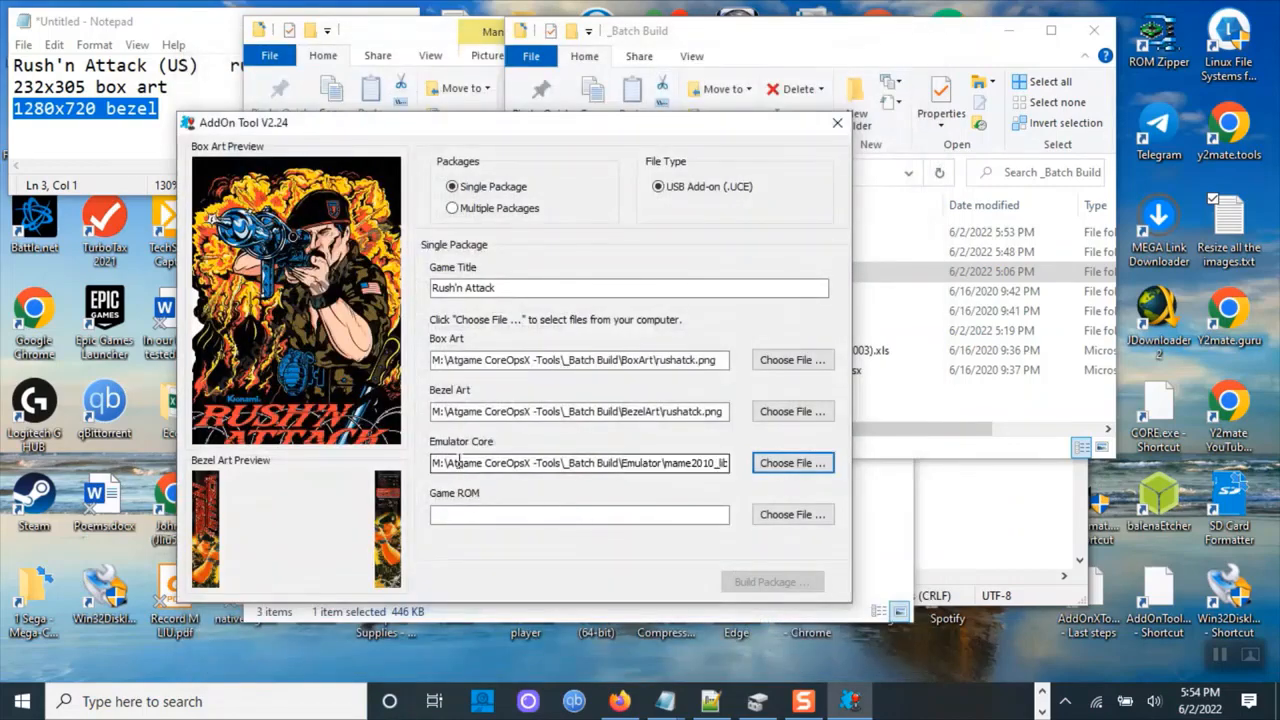
# Set the Game ROM to rushatck.zip from the Roms folder, showing any file type.
pyautogui.click(785, 515)
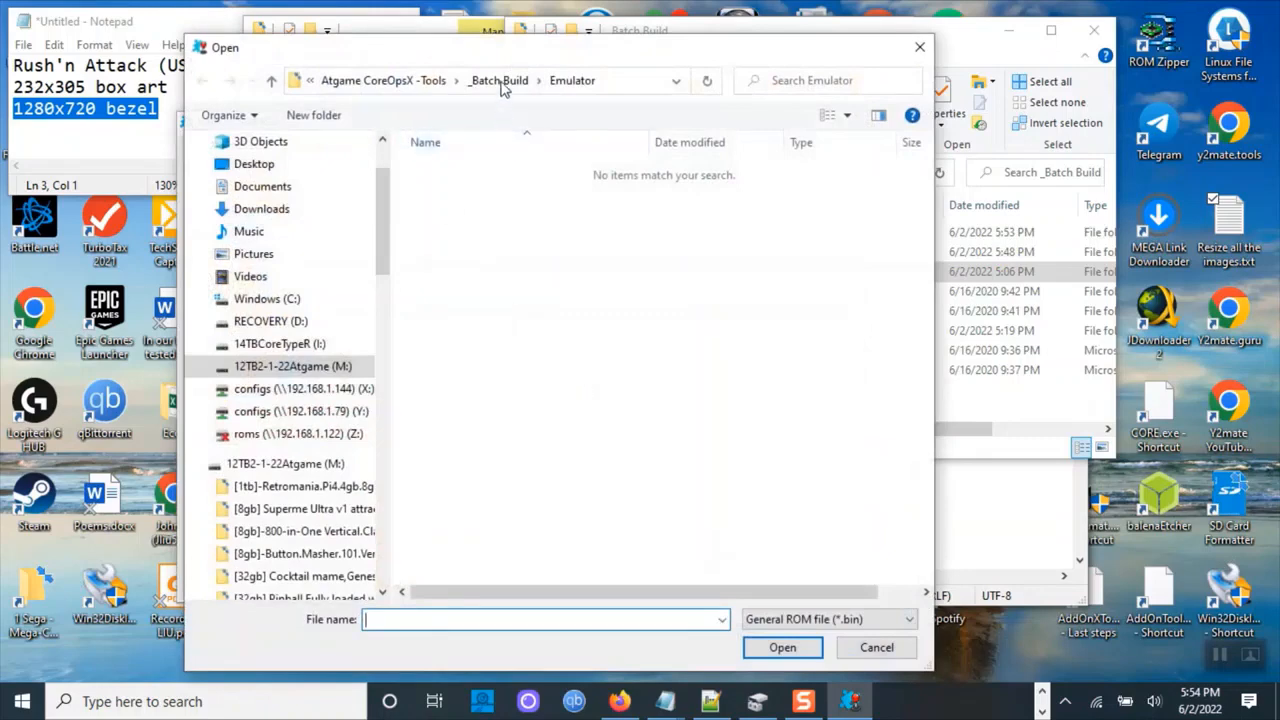
pyautogui.click(499, 81)
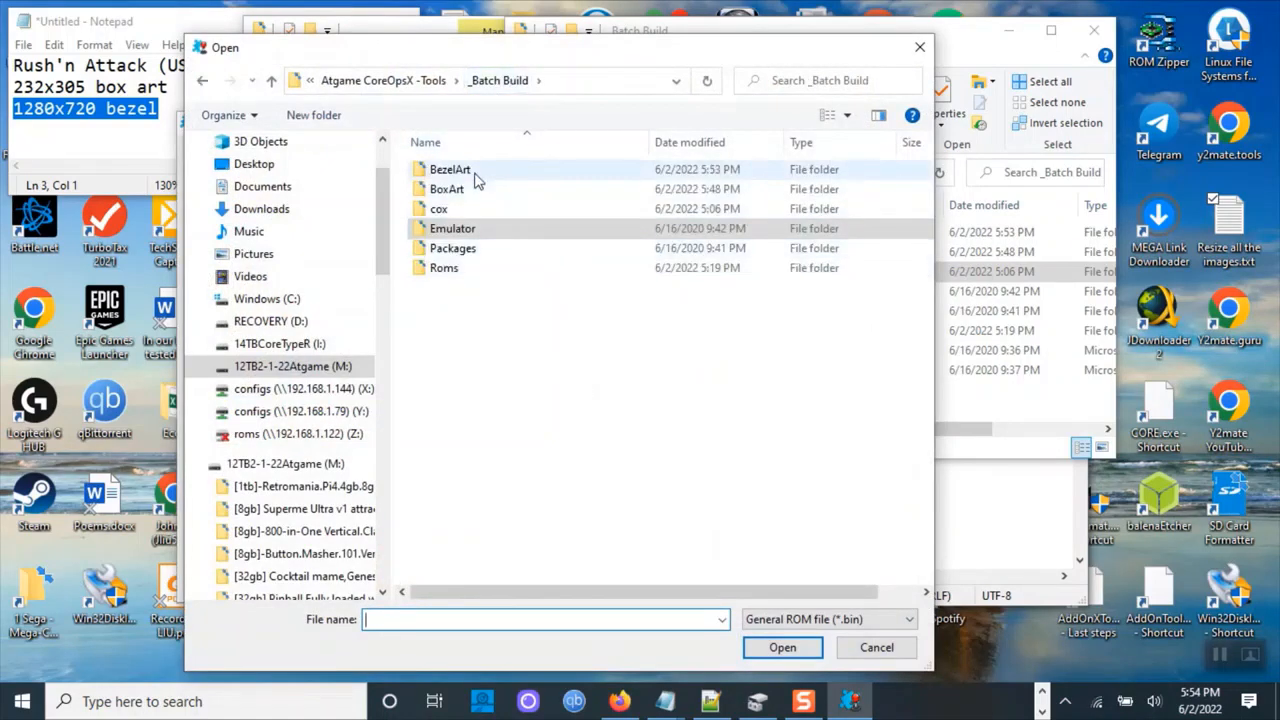
pyautogui.doubleClick(444, 267)
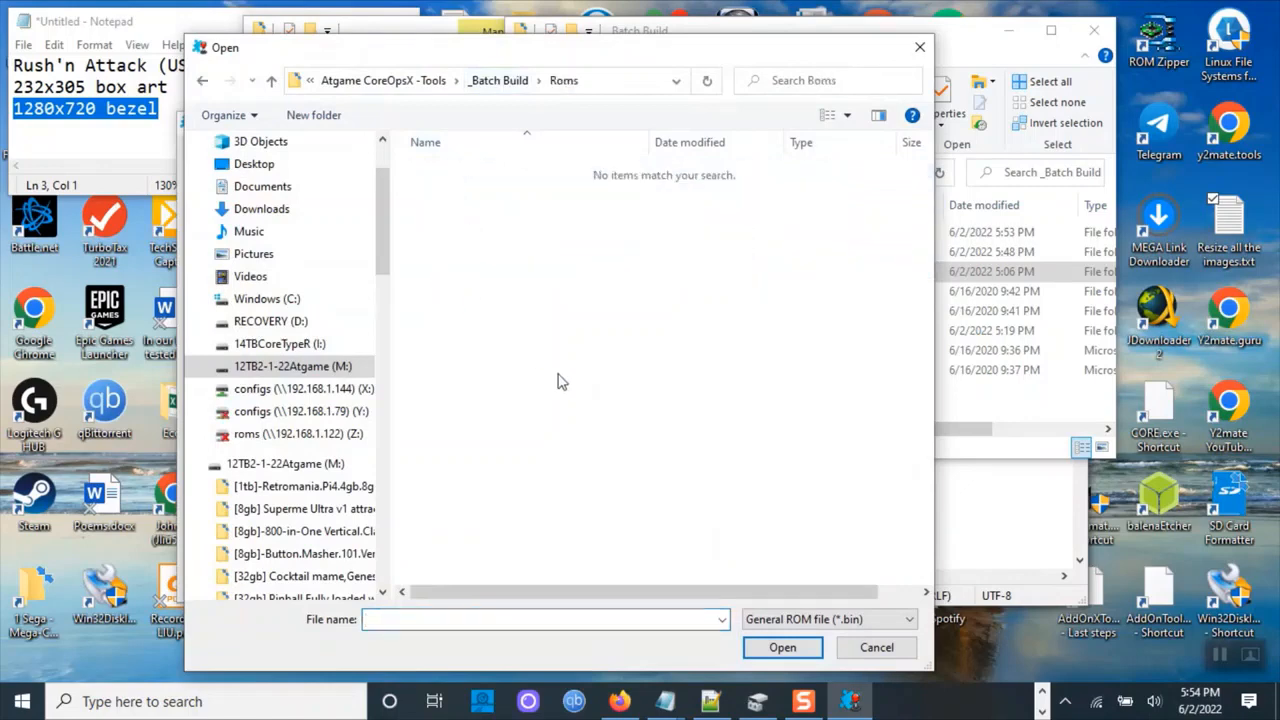
pyautogui.click(908, 620)
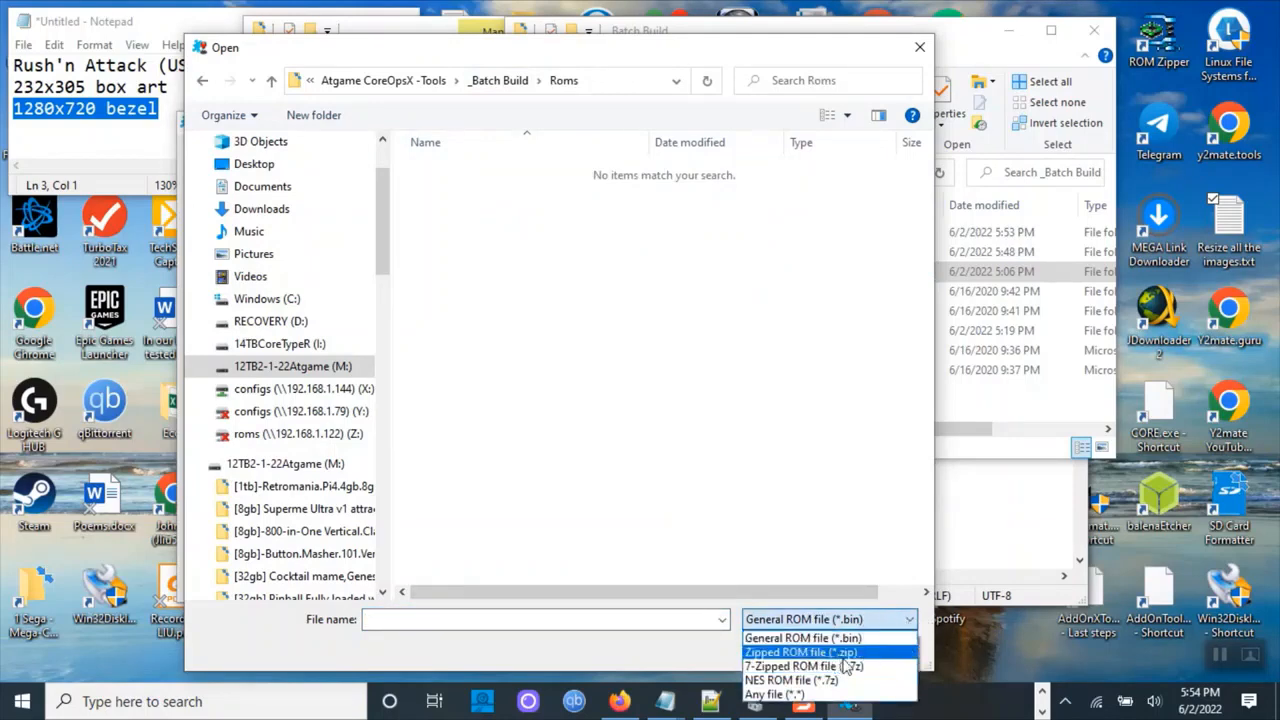
pyautogui.click(803, 699)
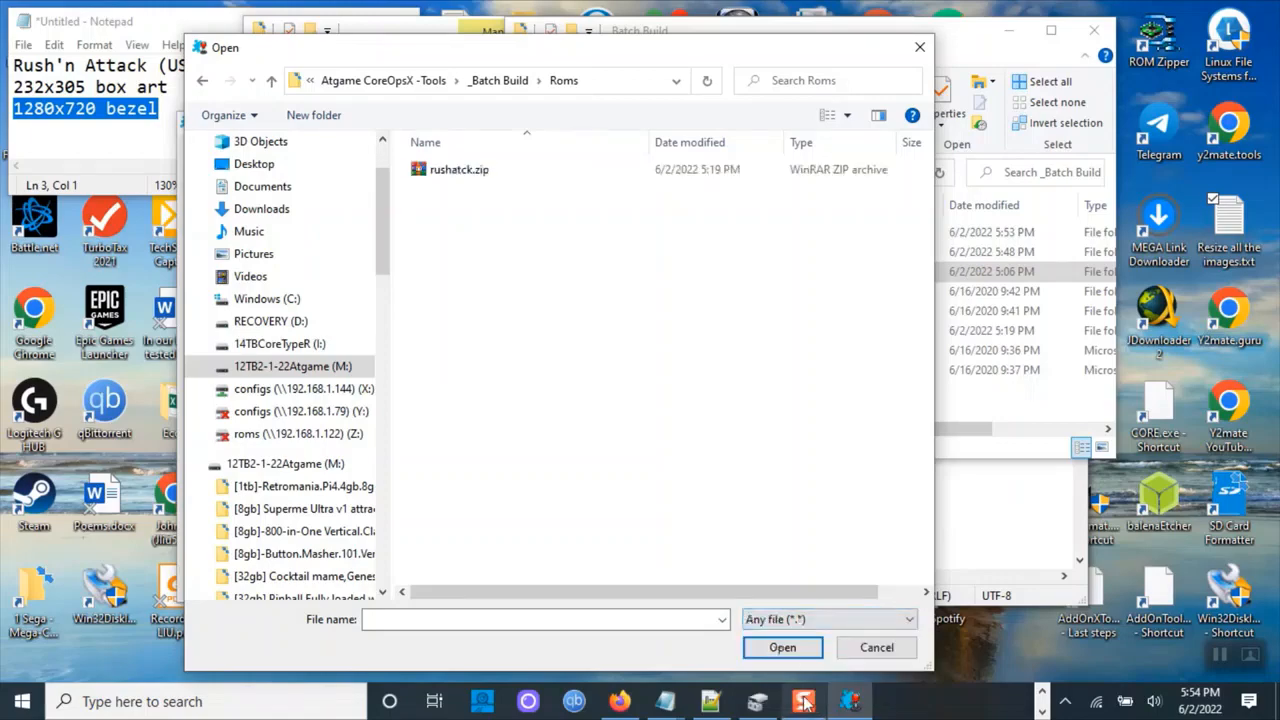
pyautogui.click(437, 175)
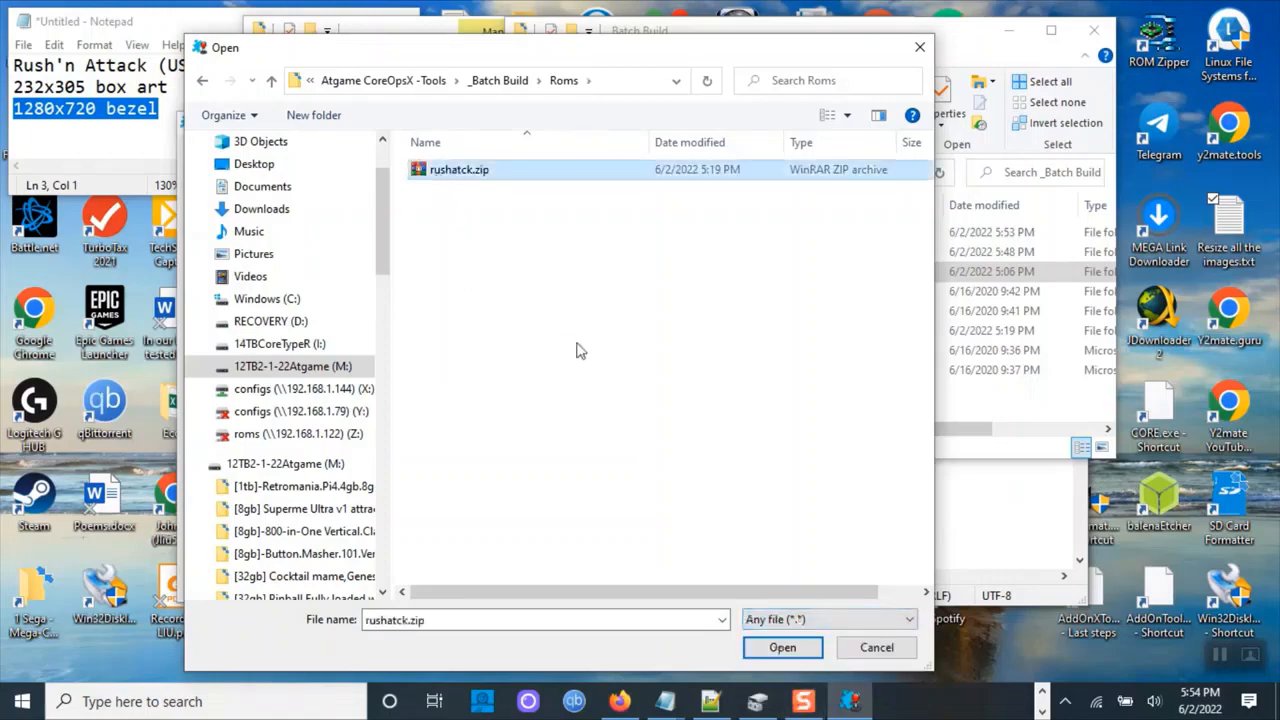
pyautogui.click(757, 650)
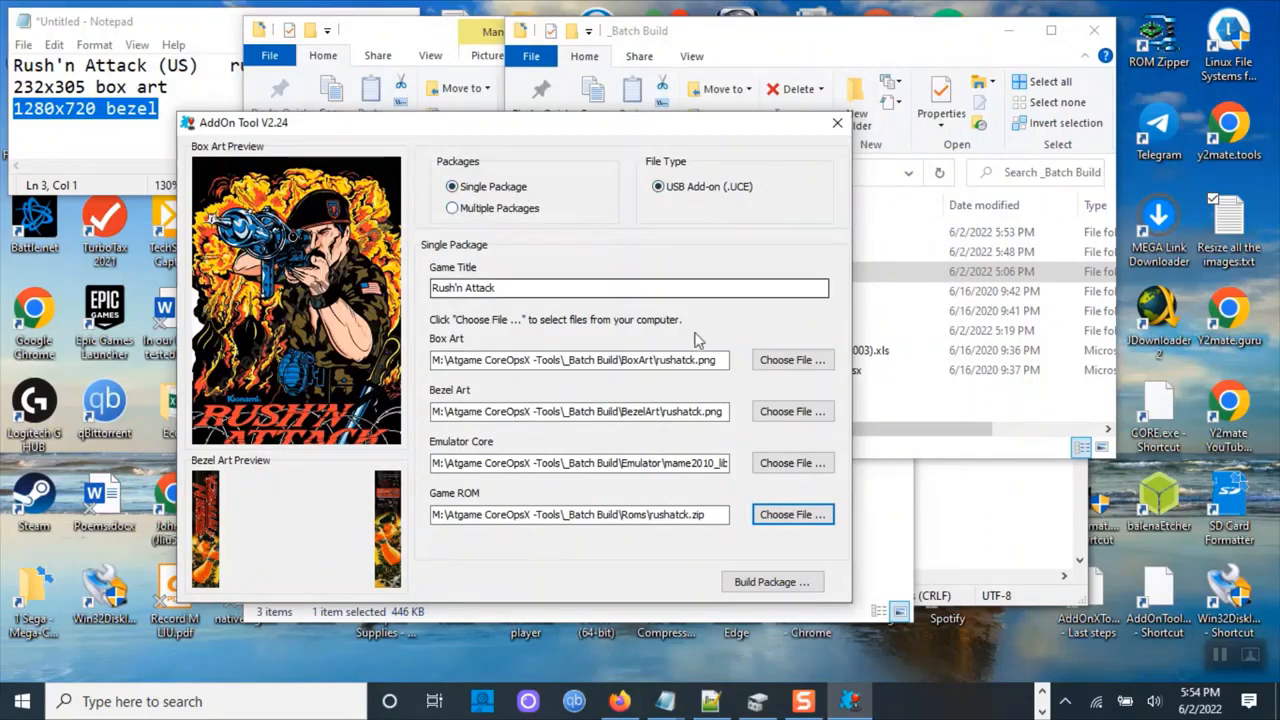
# Build the package, saving it in the _Batch Build Packages folder as Rush'n Attack.UCE.
pyautogui.moveTo(553, 125); pyautogui.dragTo(519, 29)
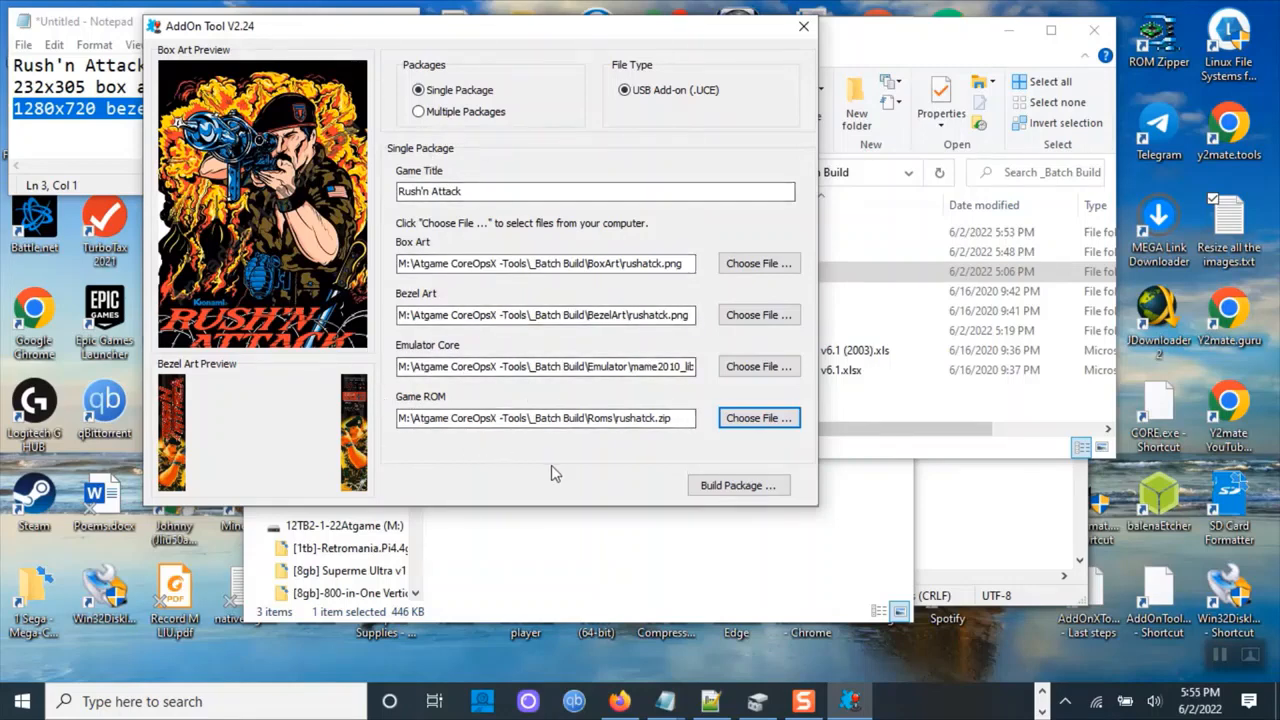
pyautogui.click(638, 193)
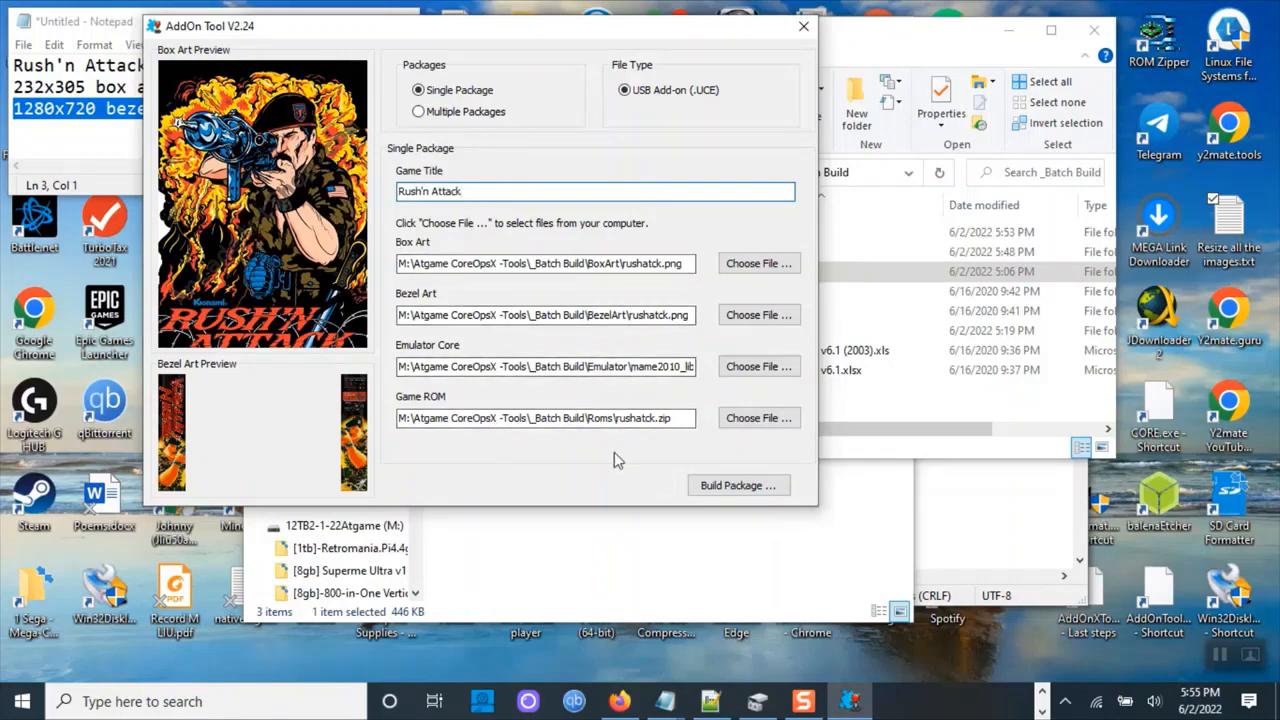
pyautogui.click(755, 487)
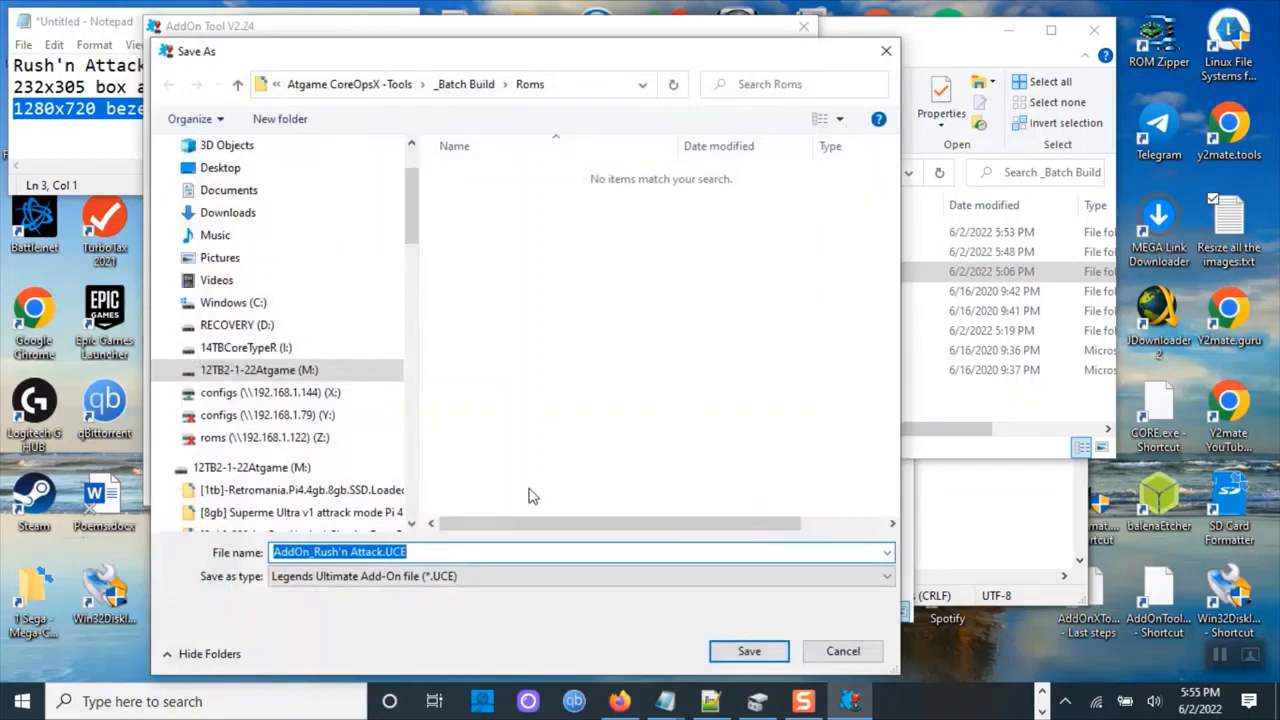
pyautogui.click(465, 80)
pyautogui.doubleClick(490, 250)
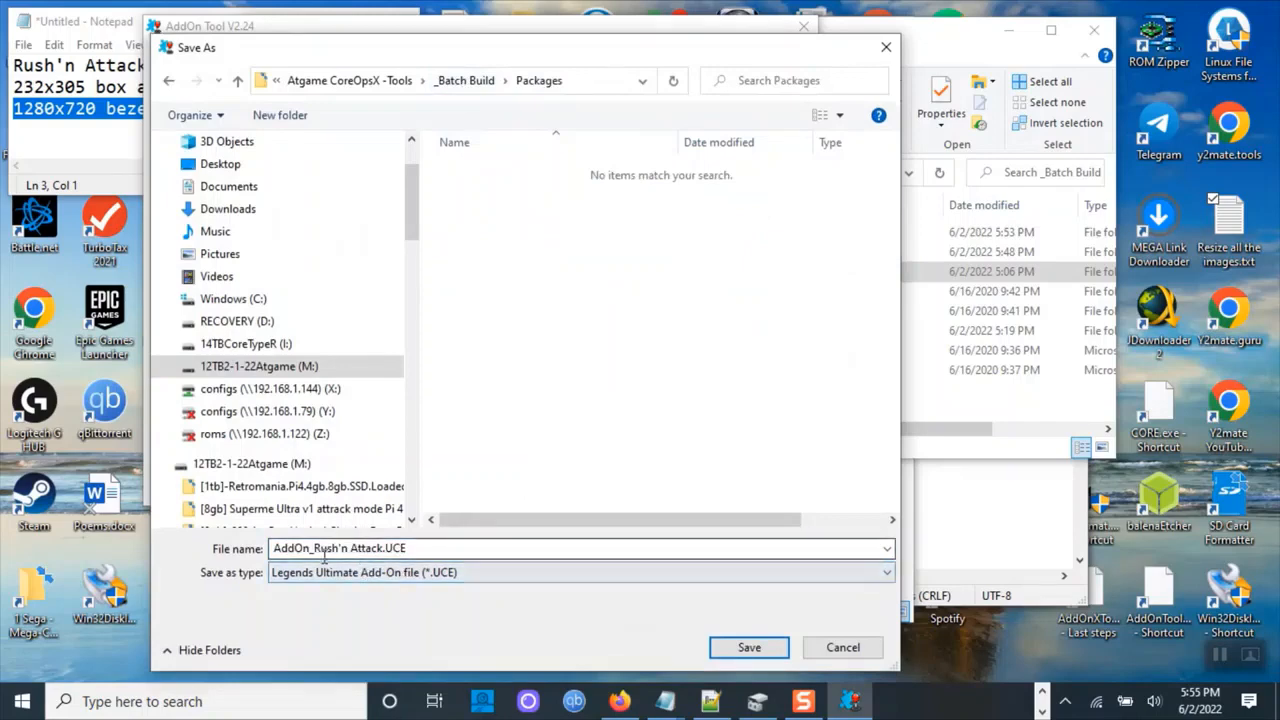
pyautogui.click(314, 548)
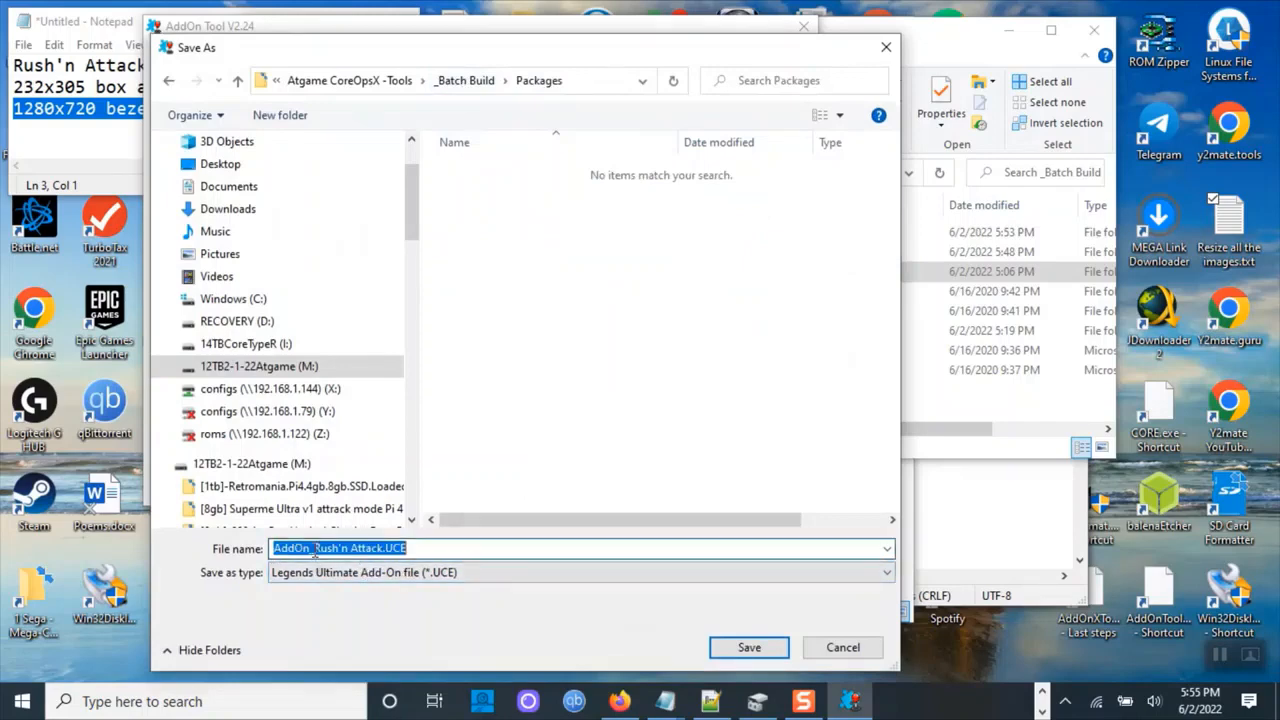
pyautogui.click(314, 548)
pyautogui.moveTo(314, 548); pyautogui.dragTo(252, 556)
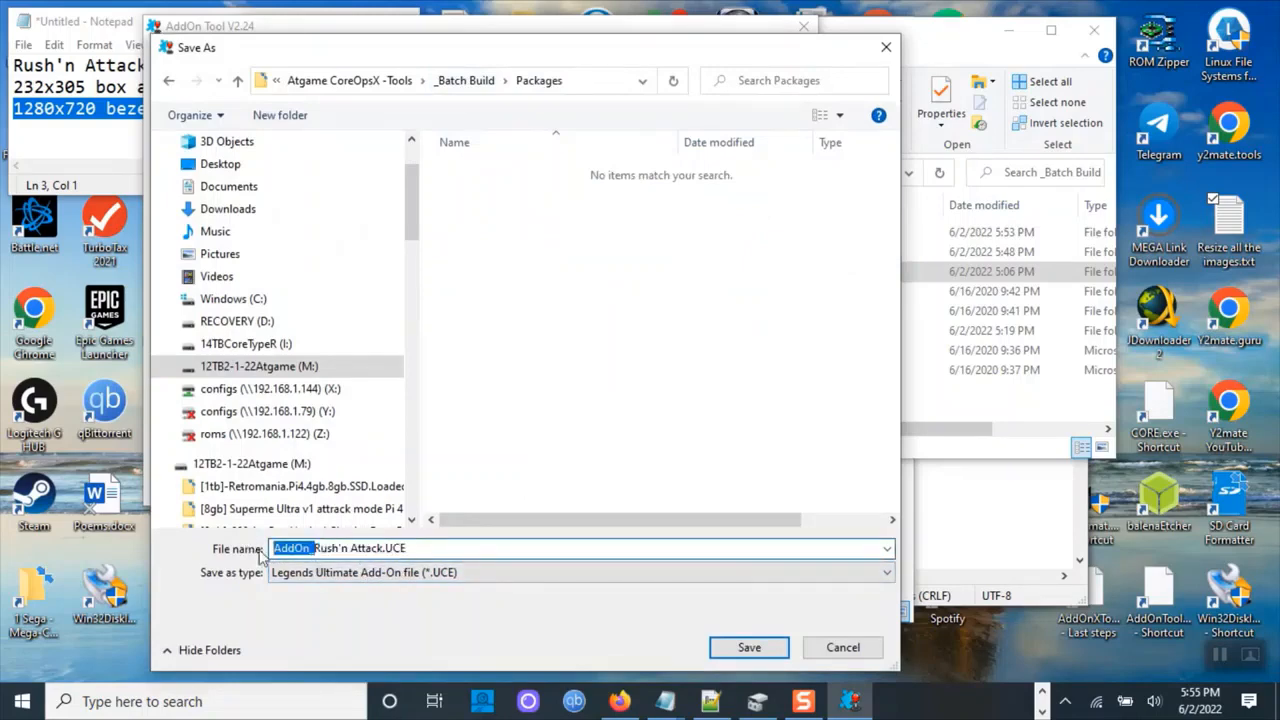
pyautogui.press('BackSpace')
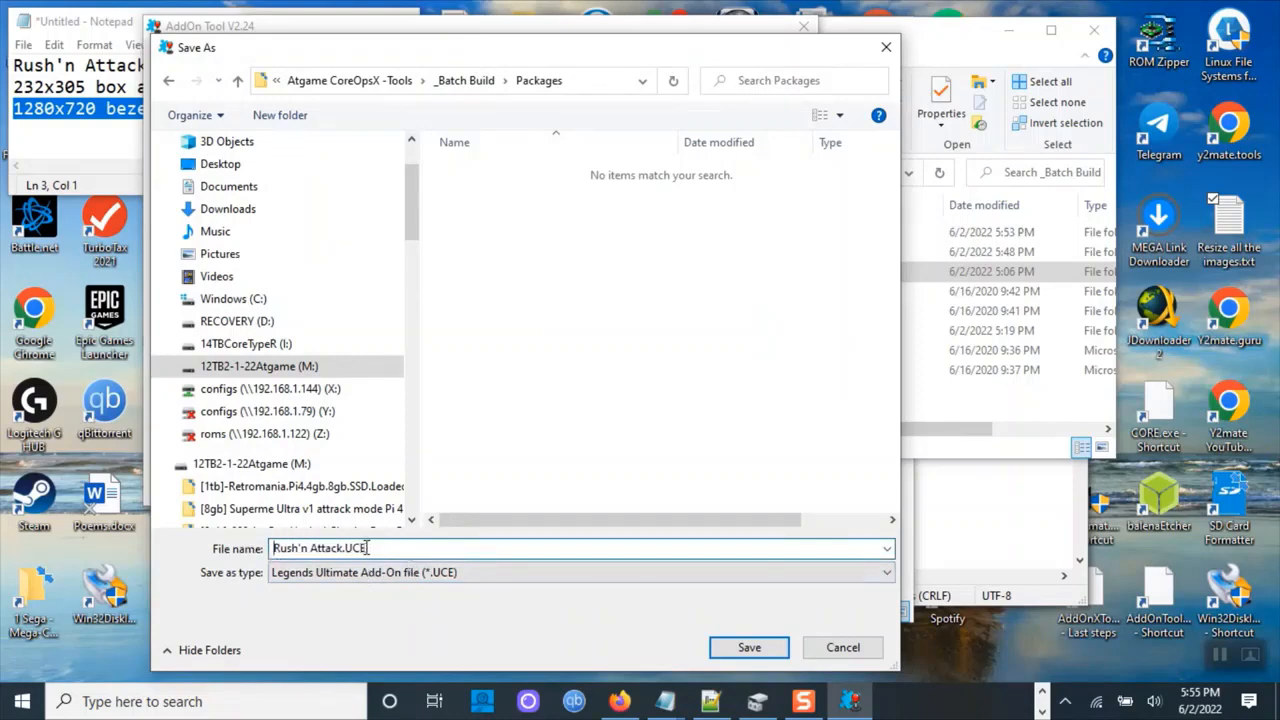
pyautogui.click(757, 650)
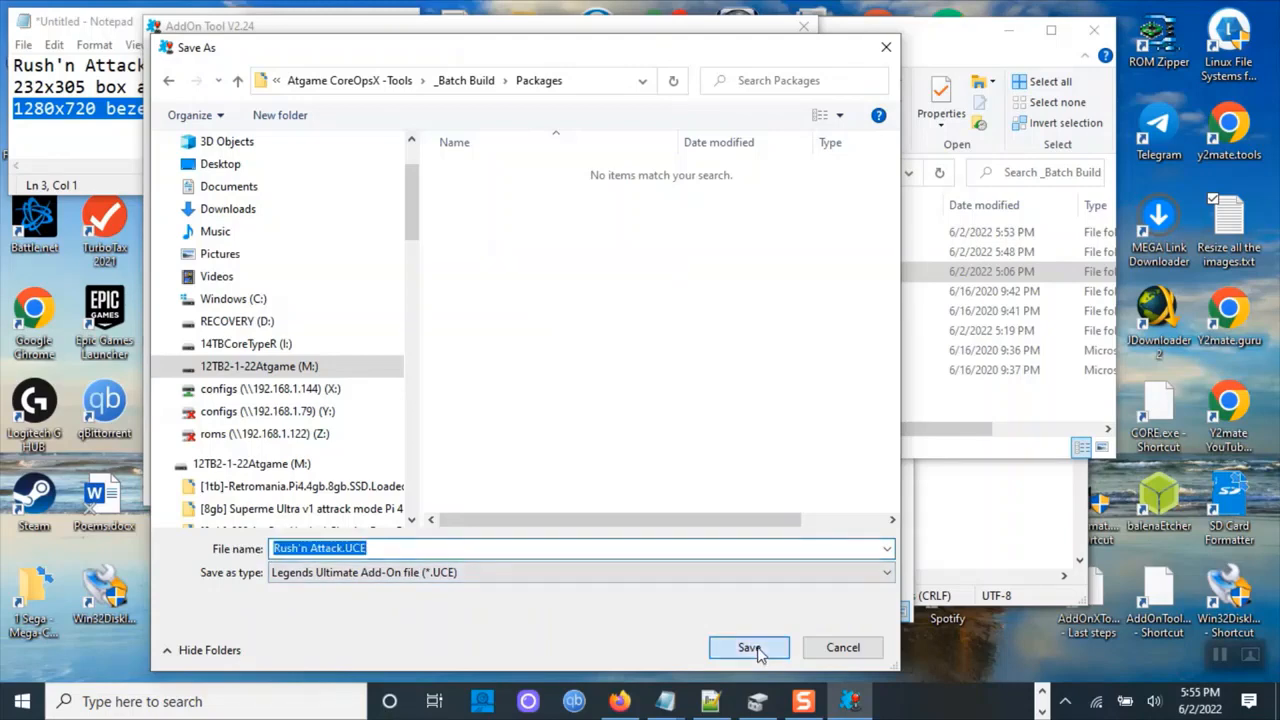
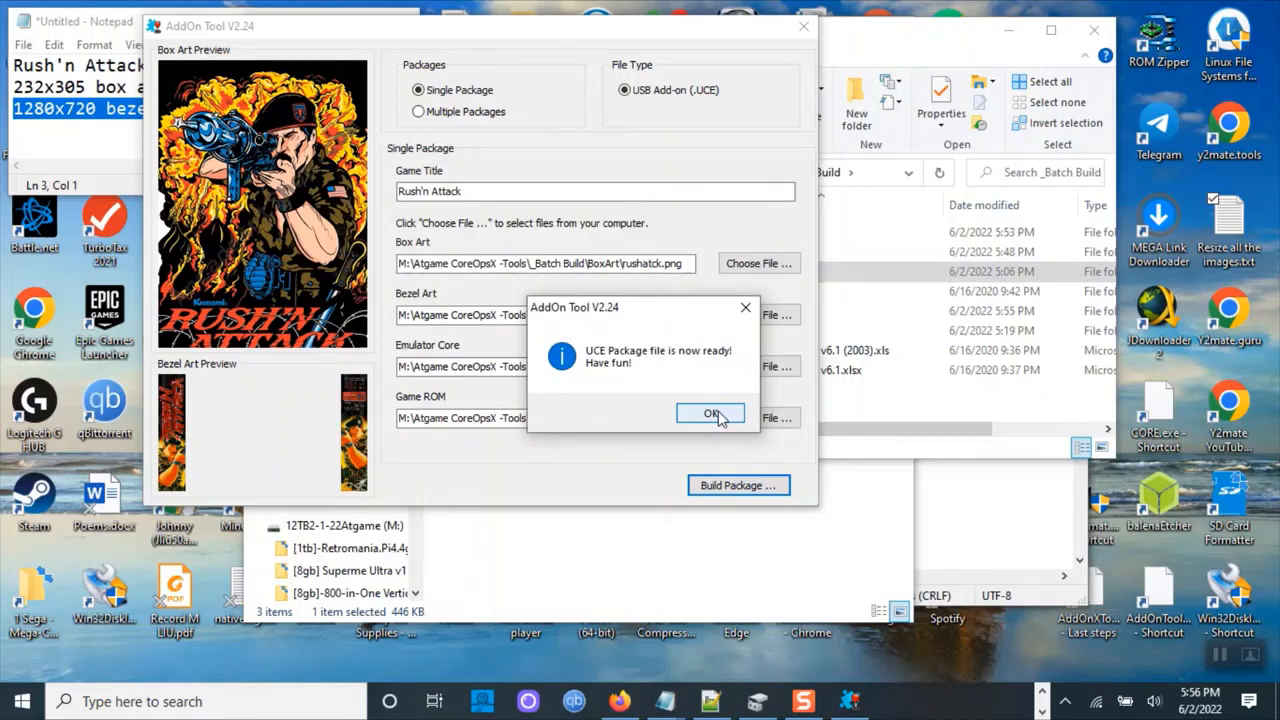
# Dismiss the package-ready message and copy the ROM name rushatck from the Bezel Art file path.
pyautogui.click(712, 414)
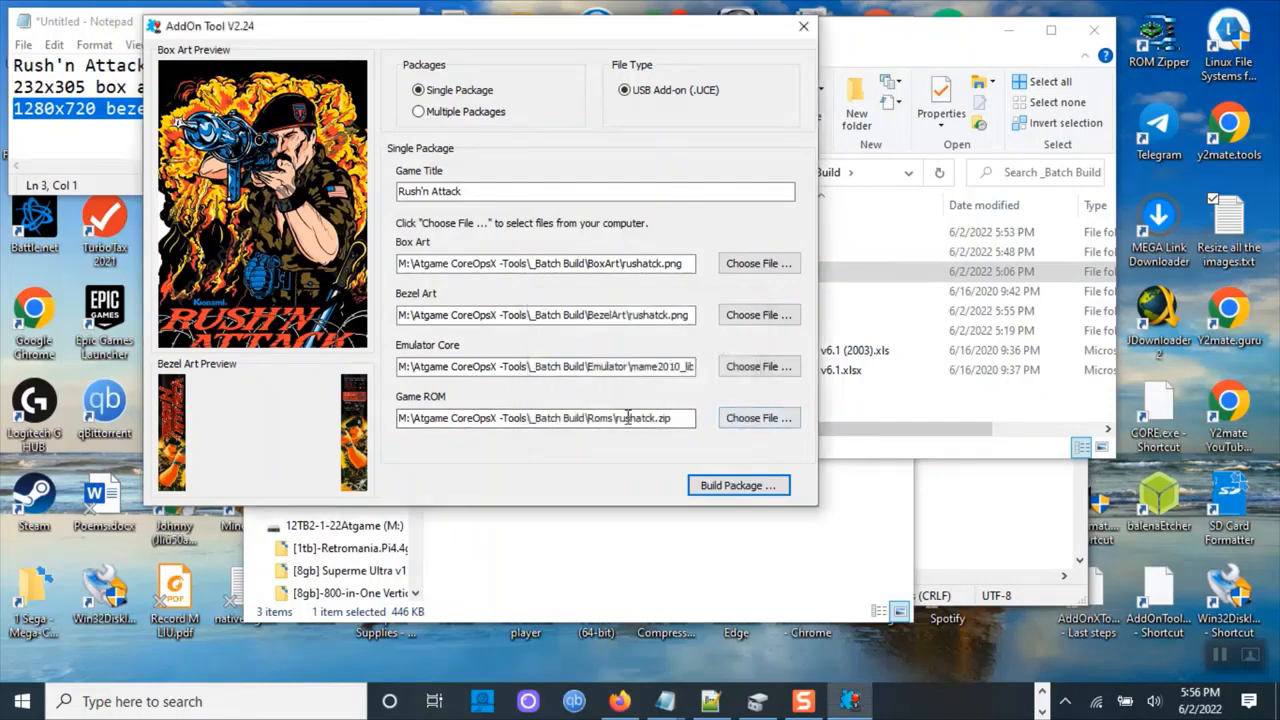
pyautogui.click(462, 191)
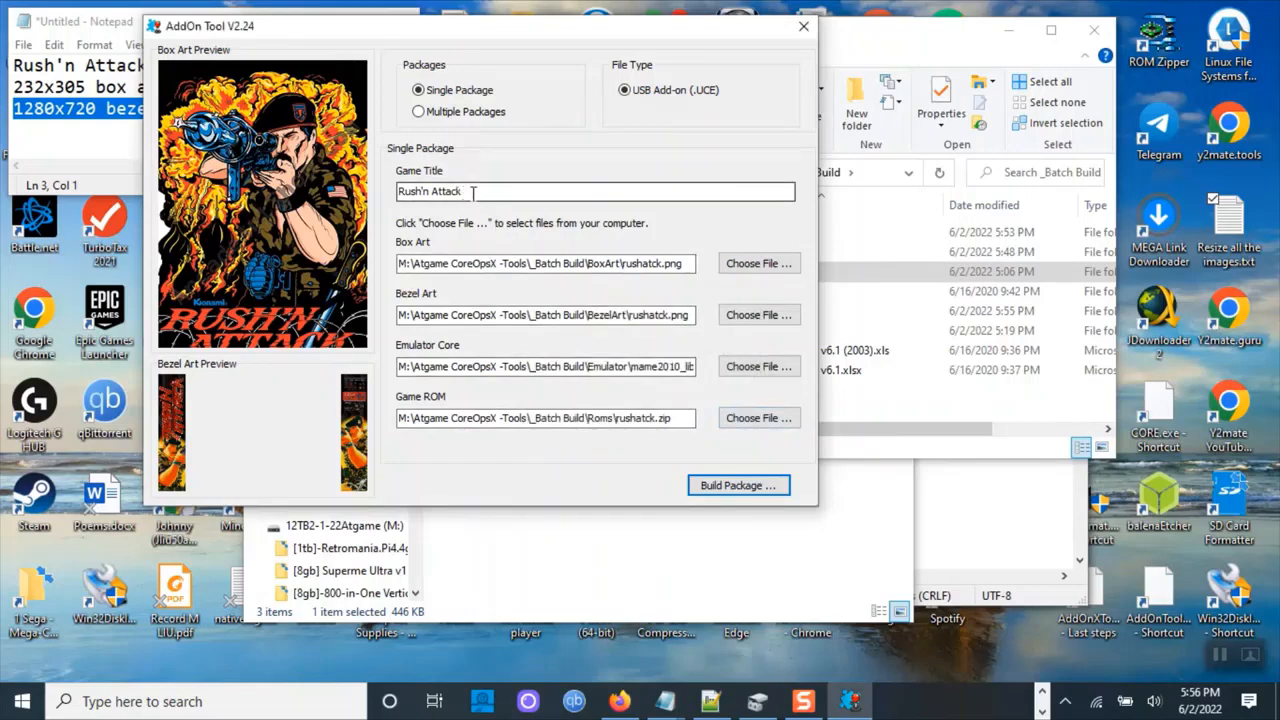
pyautogui.moveTo(466, 191); pyautogui.dragTo(393, 194)
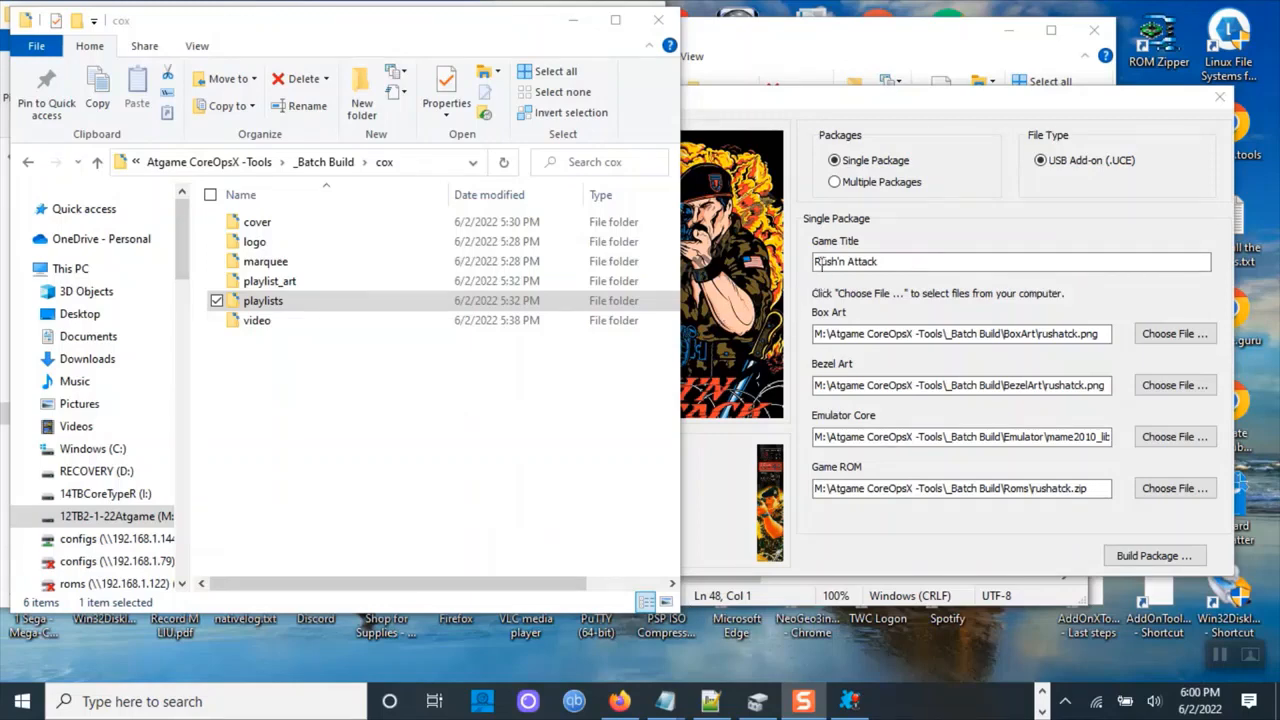
pyautogui.click(884, 262)
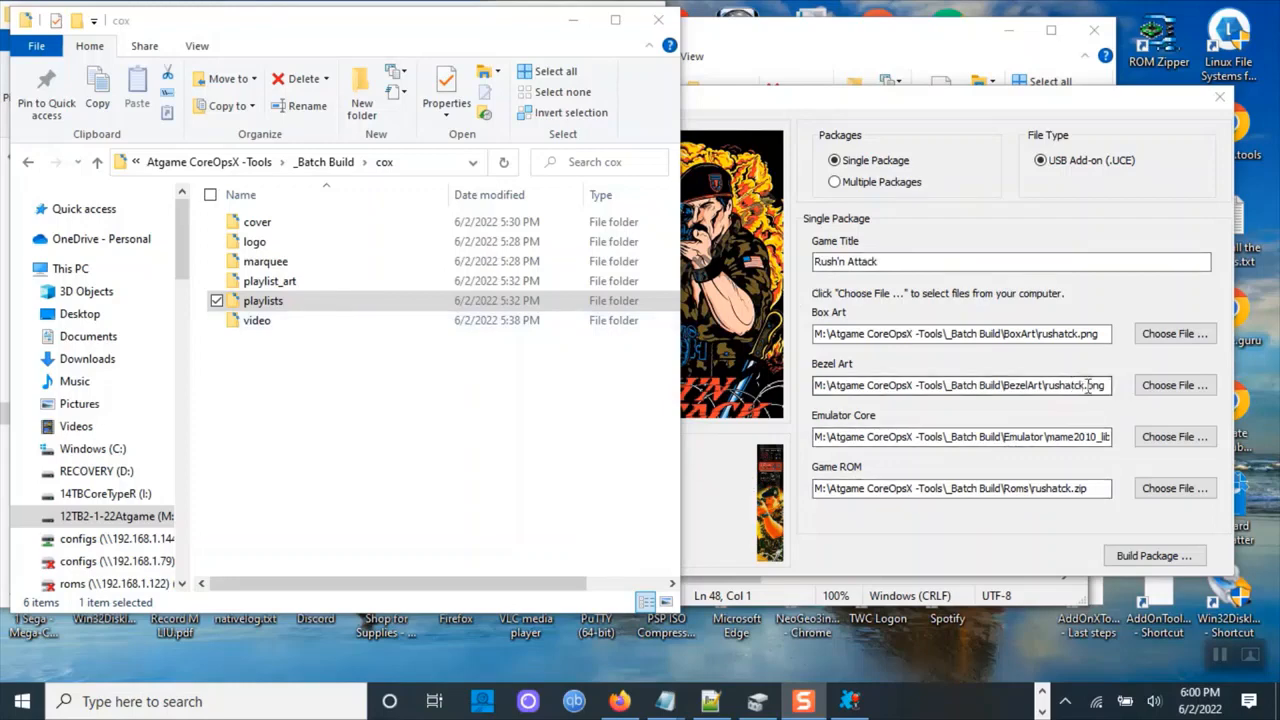
pyautogui.moveTo(1085, 385); pyautogui.dragTo(1049, 392)
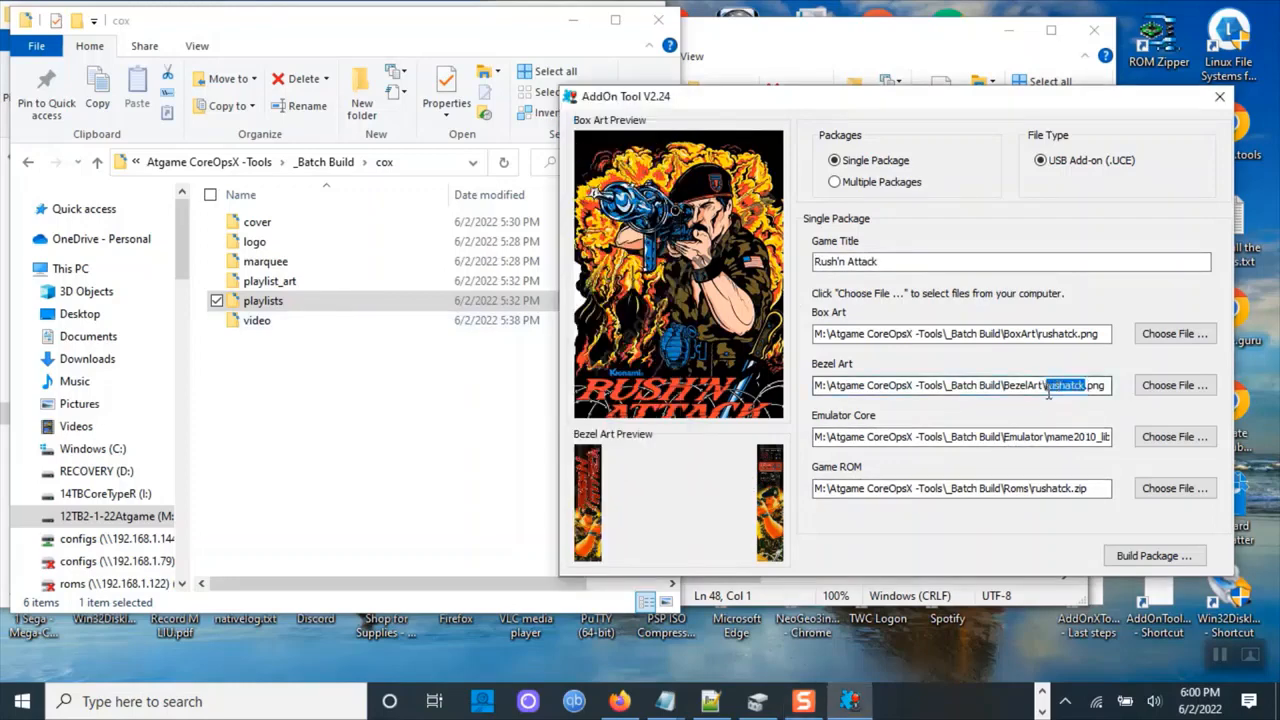
pyautogui.rightClick(1079, 393)
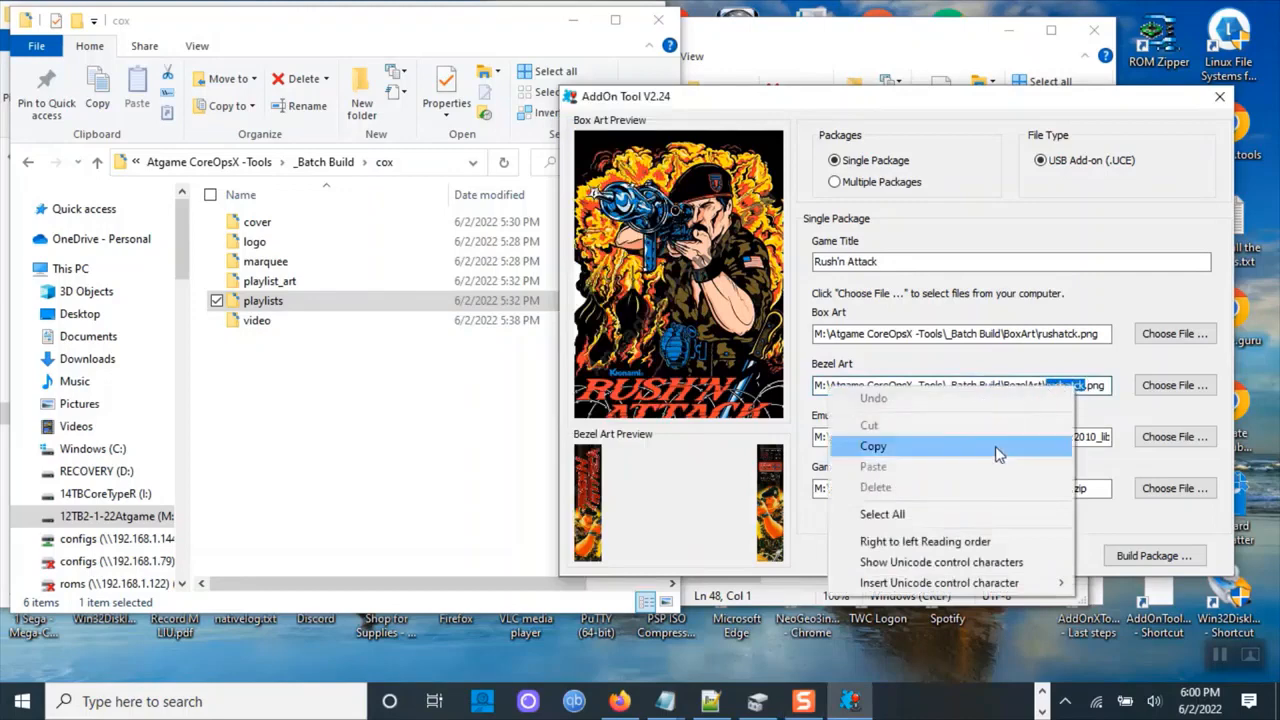
pyautogui.click(995, 446)
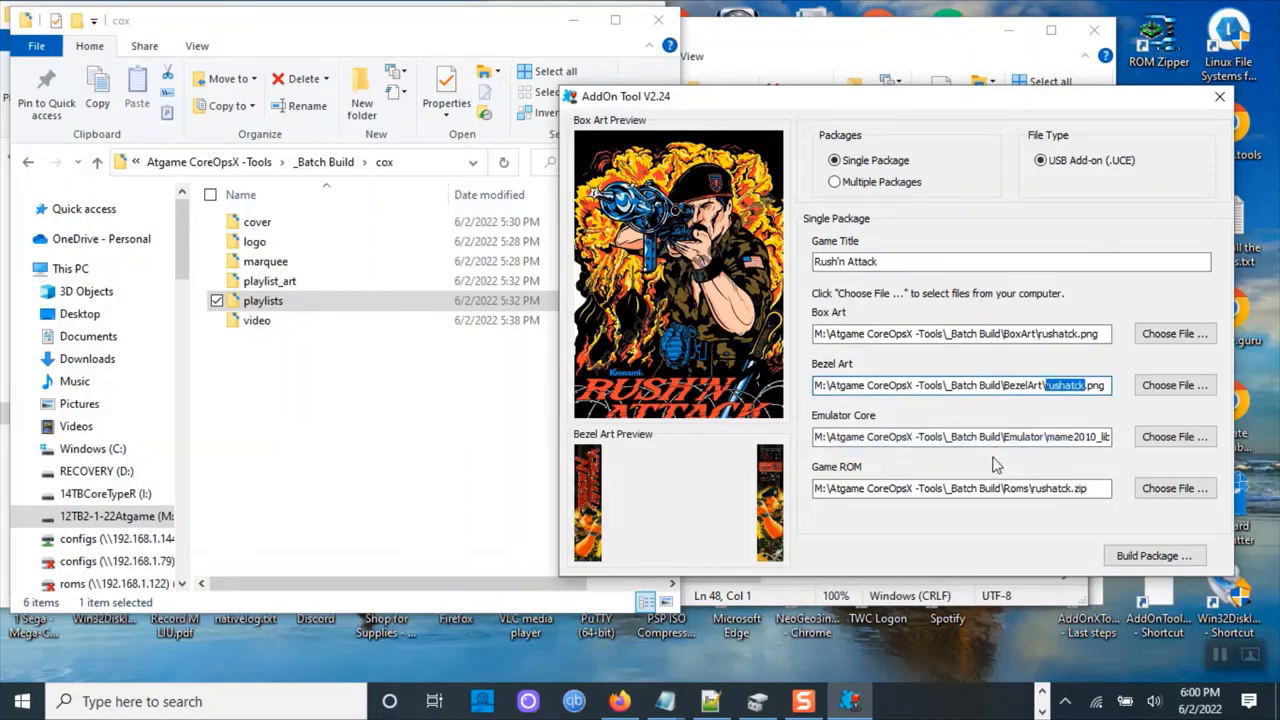
# Build the package again, saving it in the Packages folder as rushatck.UCE, and dismiss the confirmation.
pyautogui.click(1108, 548)
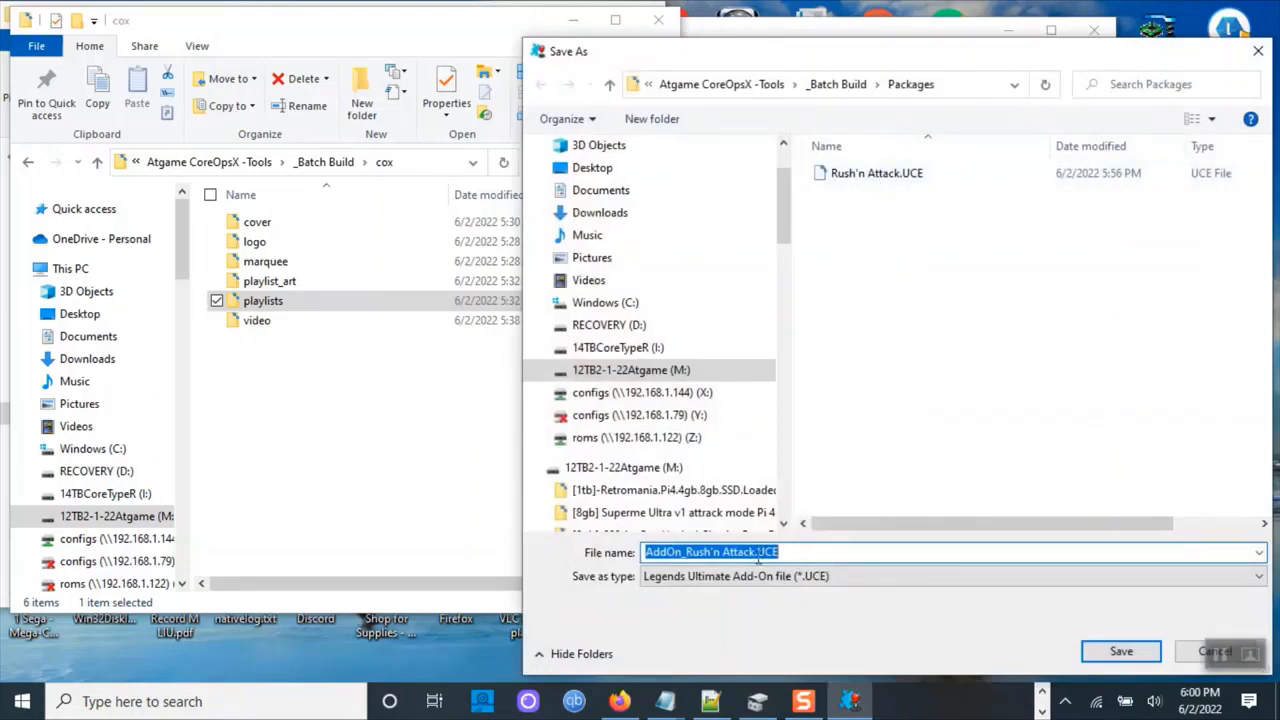
pyautogui.moveTo(721, 552); pyautogui.dragTo(518, 577)
pyautogui.write('rushatck')
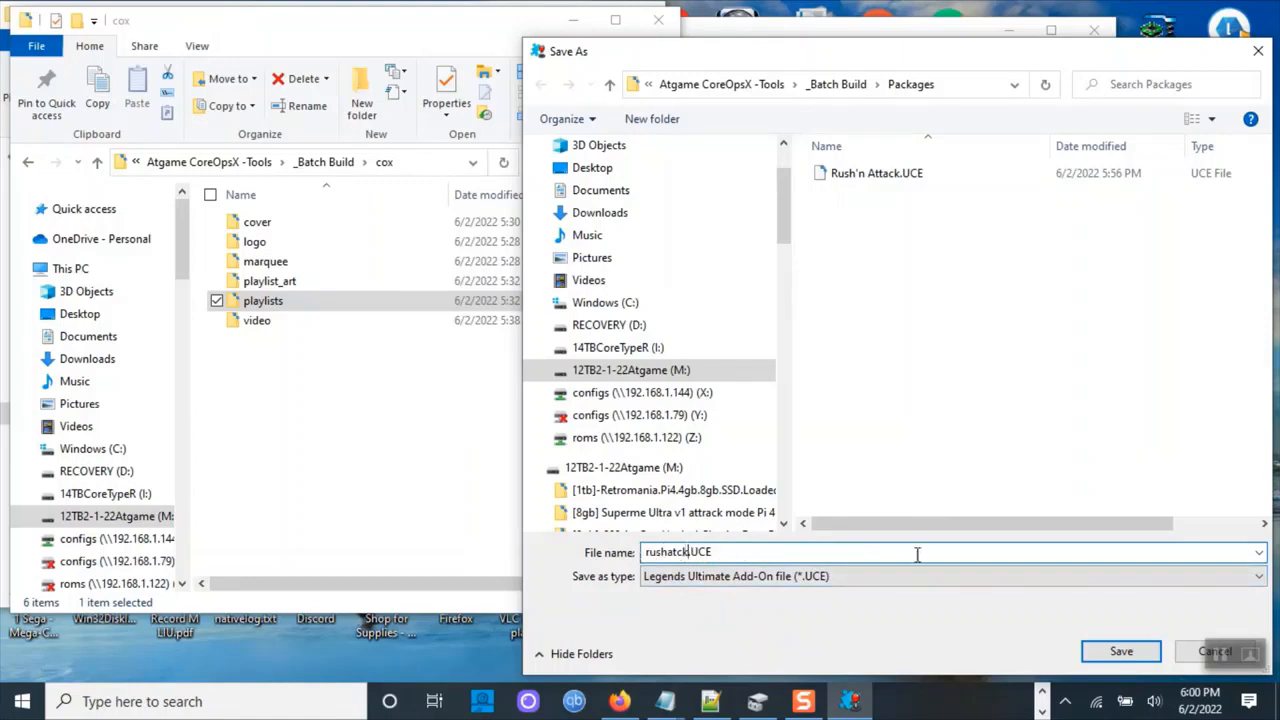
pyautogui.click(1116, 653)
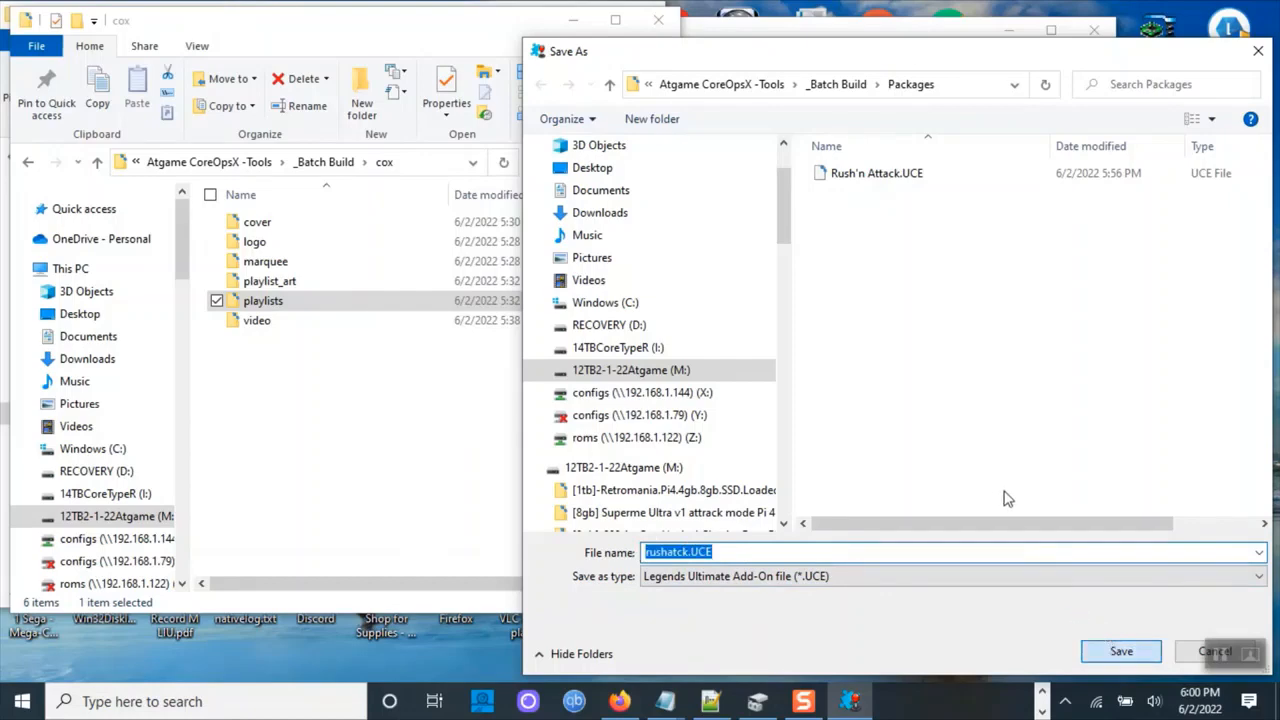
pyautogui.click(1113, 653)
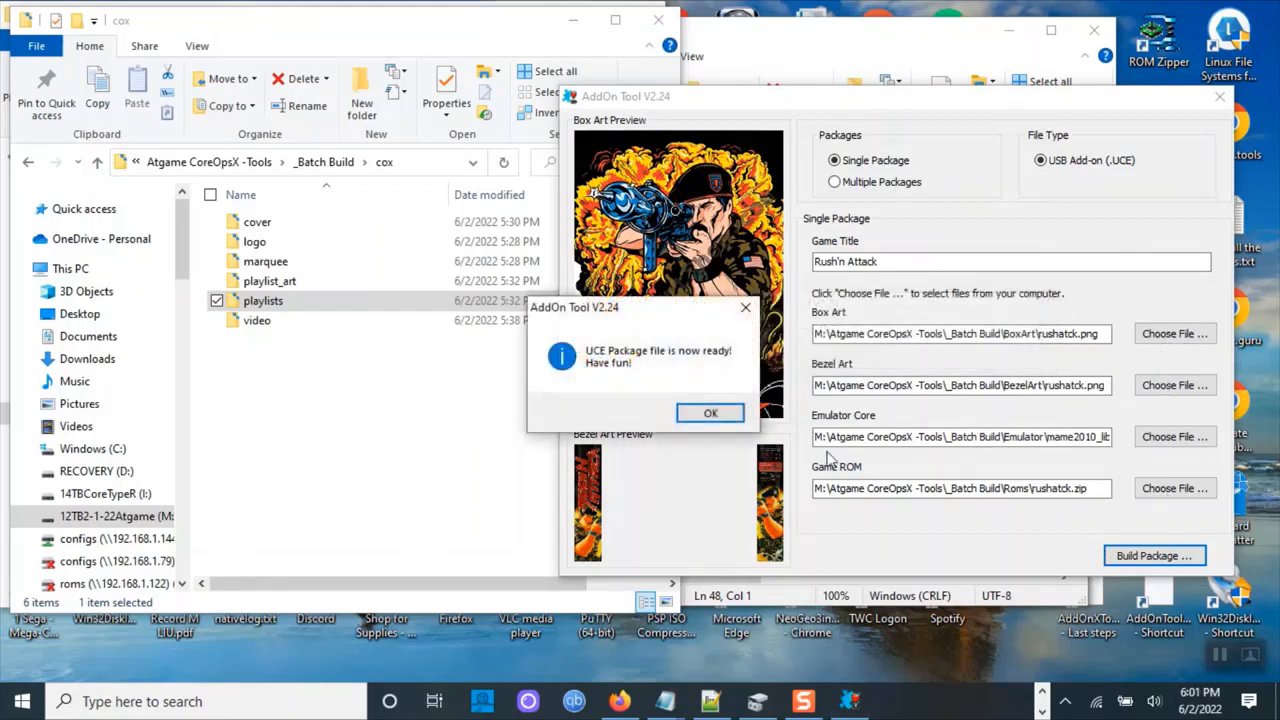
pyautogui.click(710, 413)
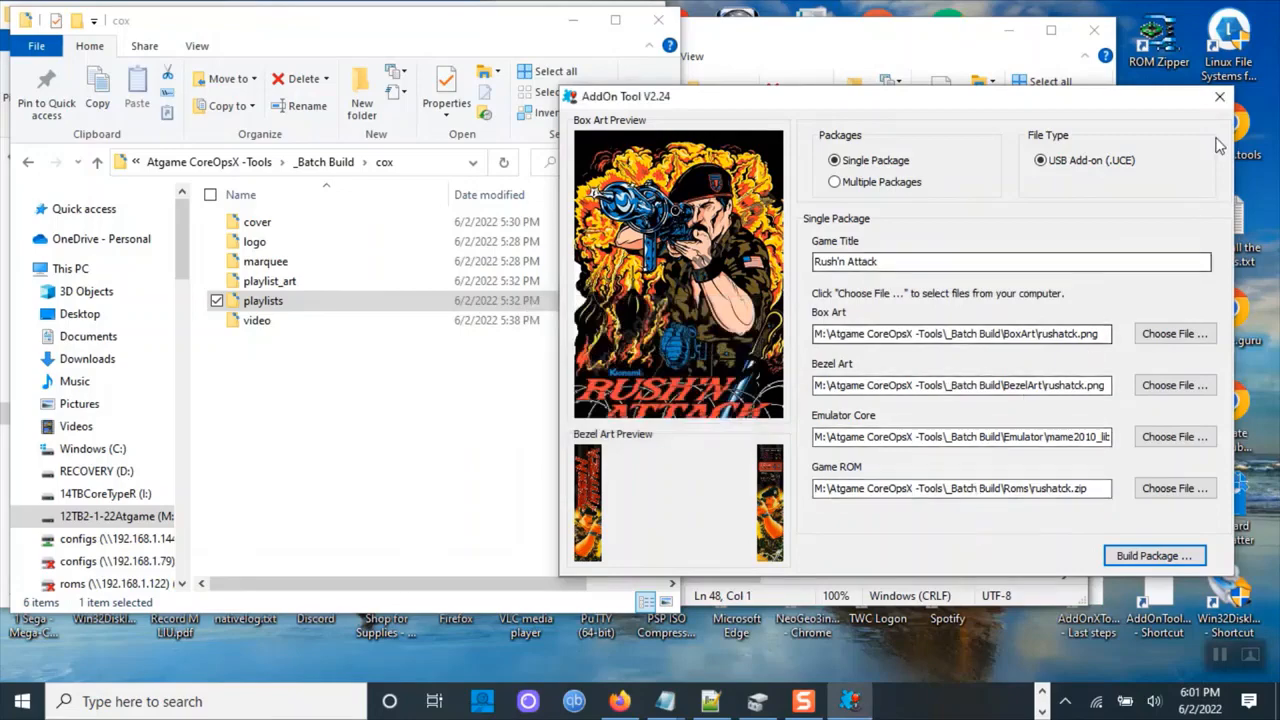
# Close the AddOn Tool and open My Arcade.txt from the cox playlists folder for editing.
pyautogui.click(1219, 96)
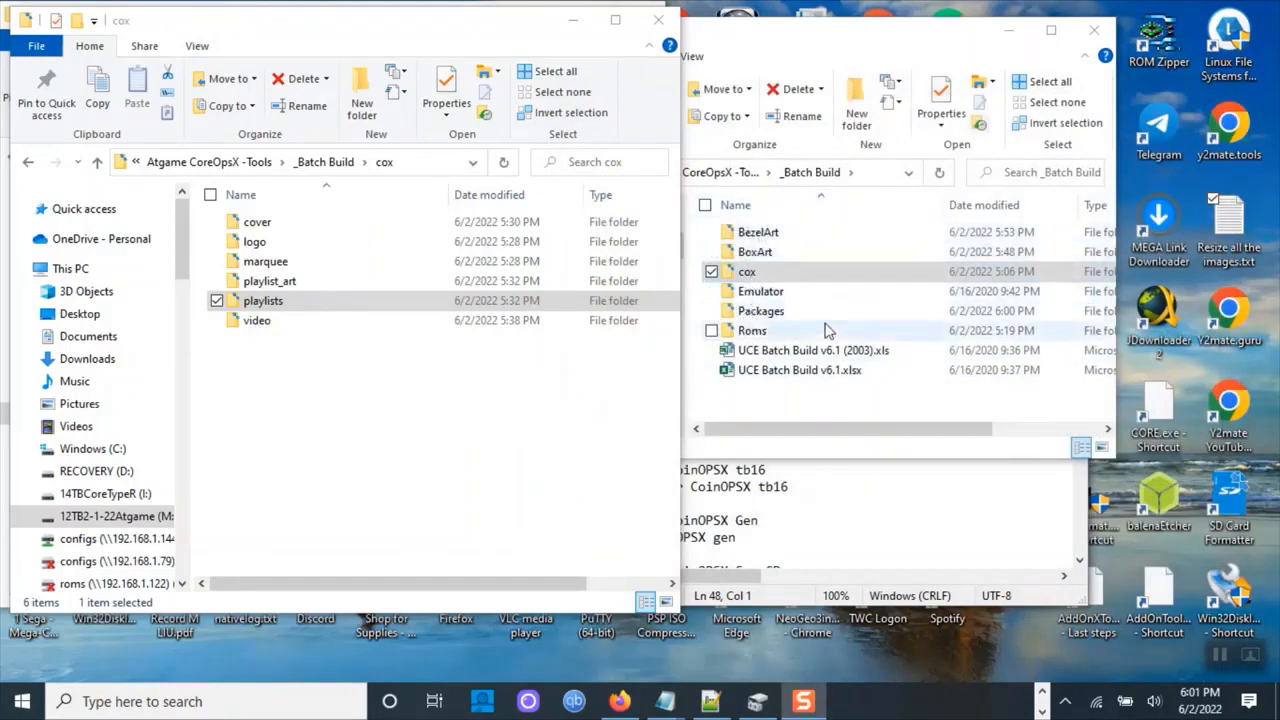
pyautogui.click(755, 274)
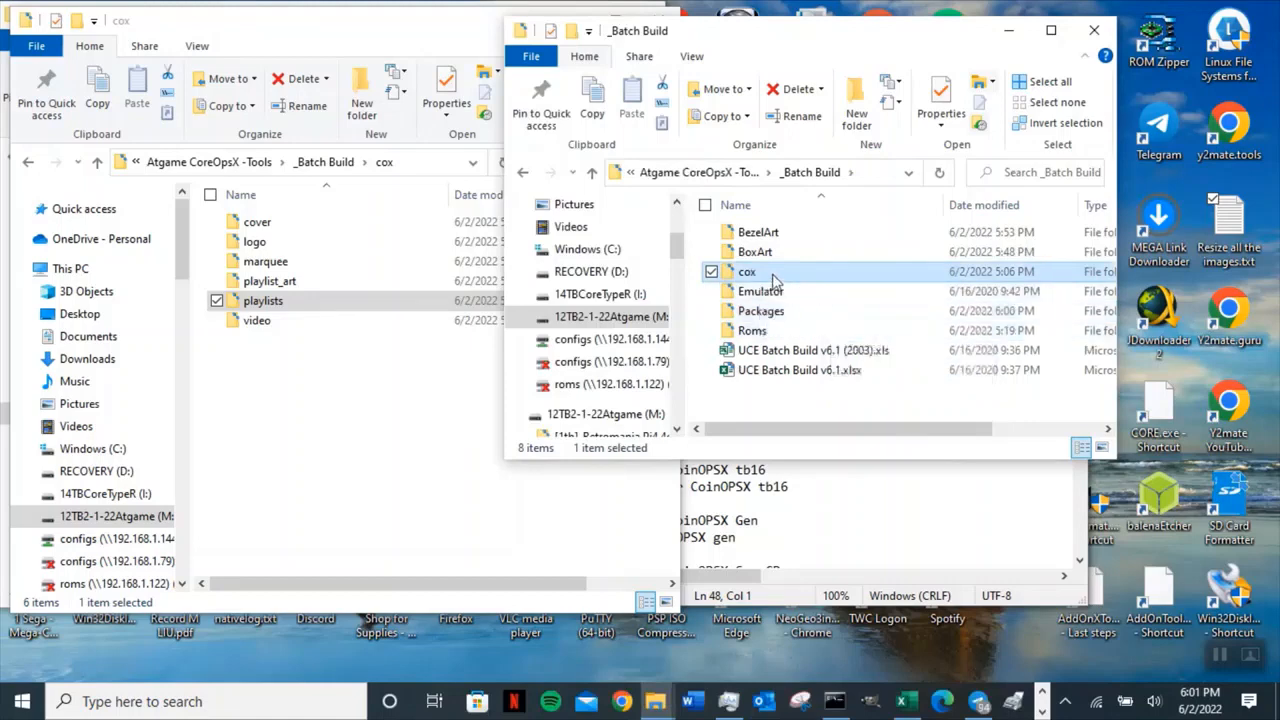
pyautogui.doubleClick(748, 276)
pyautogui.doubleClick(780, 318)
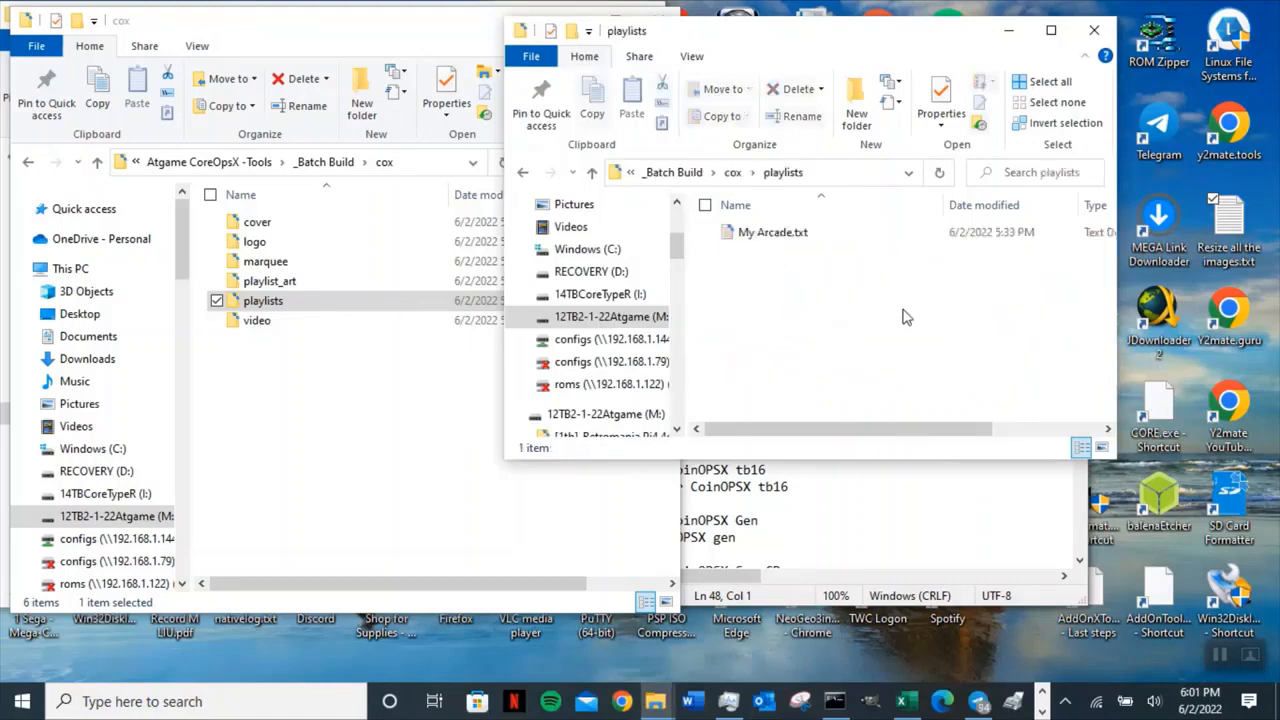
pyautogui.rightClick(776, 240)
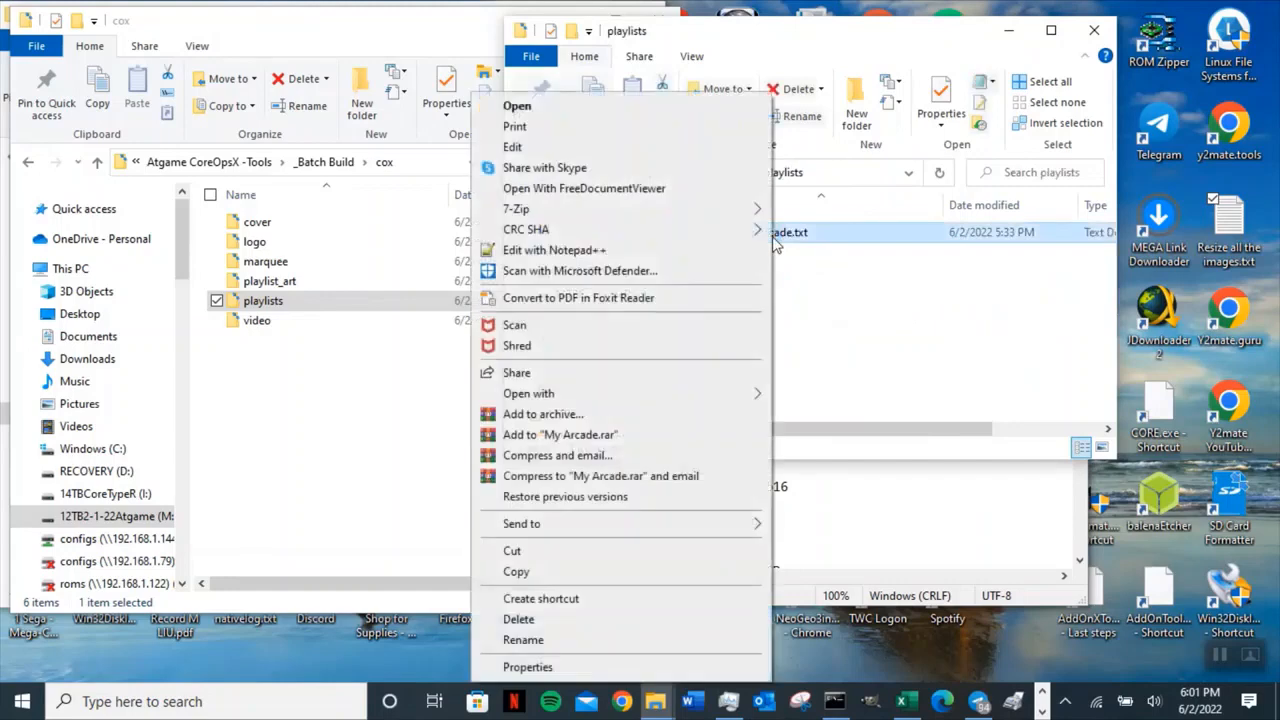
pyautogui.click(640, 147)
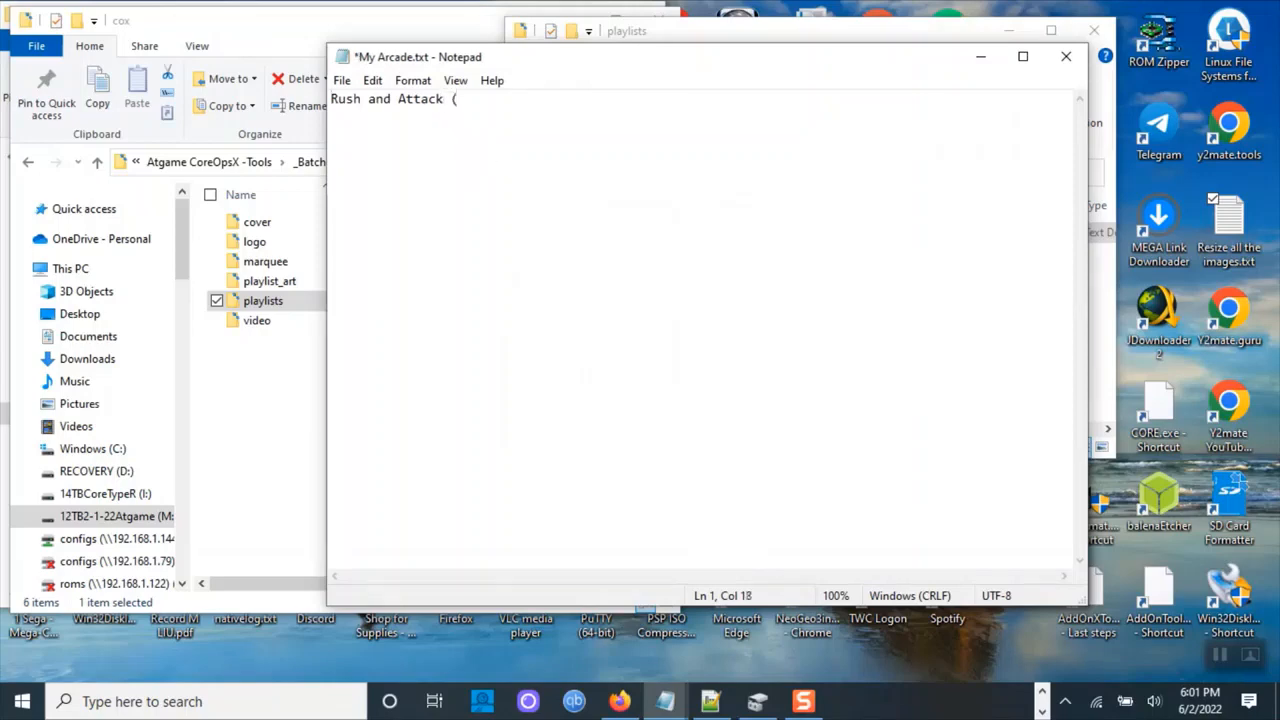
# Enter the playlist entry as Rush'n Attack (Arcade) in My Arcade.txt.
pyautogui.write('(Arcade')
pyautogui.moveTo(388, 99); pyautogui.dragTo(361, 100)
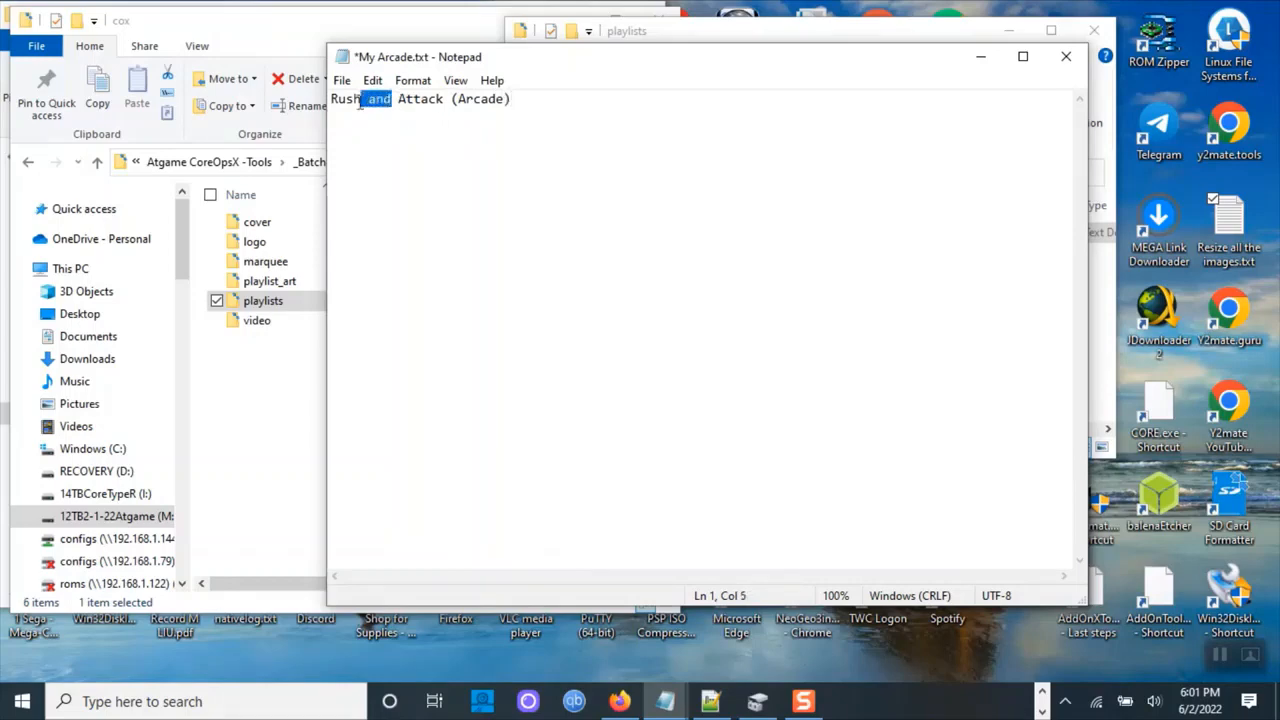
pyautogui.write("'n")
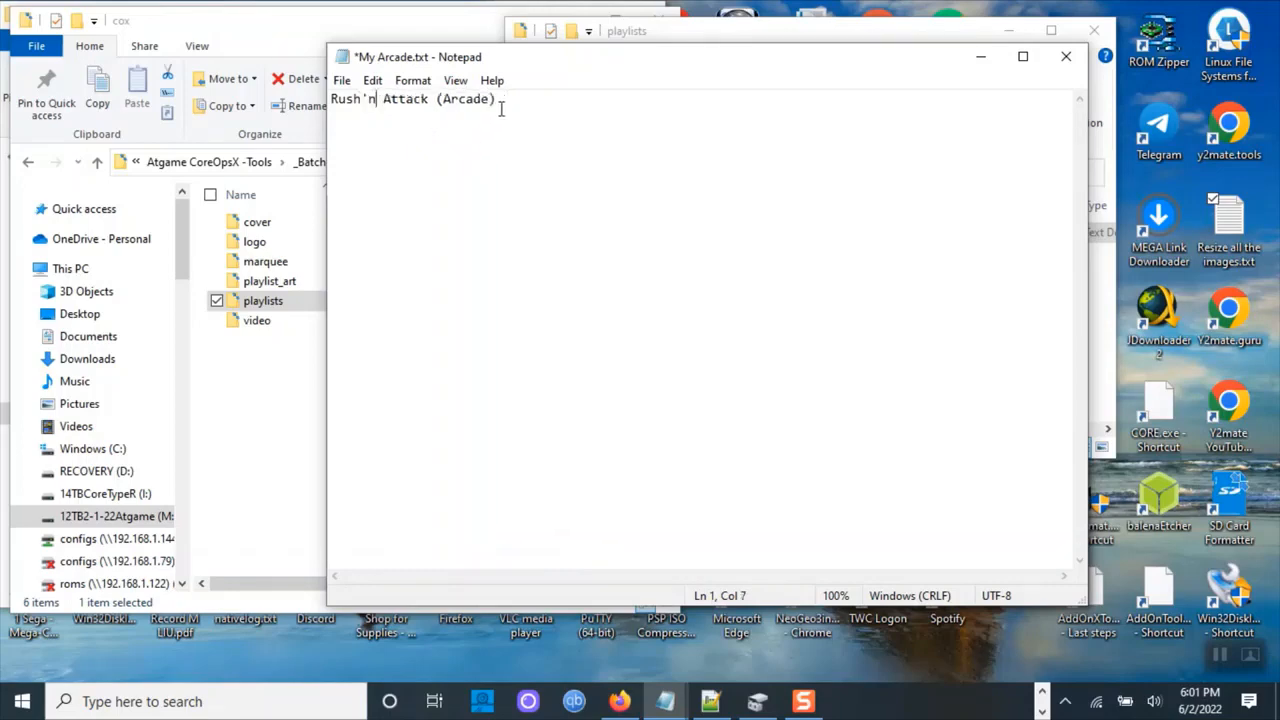
# Copy the Rush'n Attack (Arcade) line, save My Arcade.txt and close Notepad.
pyautogui.moveTo(497, 99); pyautogui.dragTo(330, 100)
pyautogui.hotkey('ctrl', 'c')
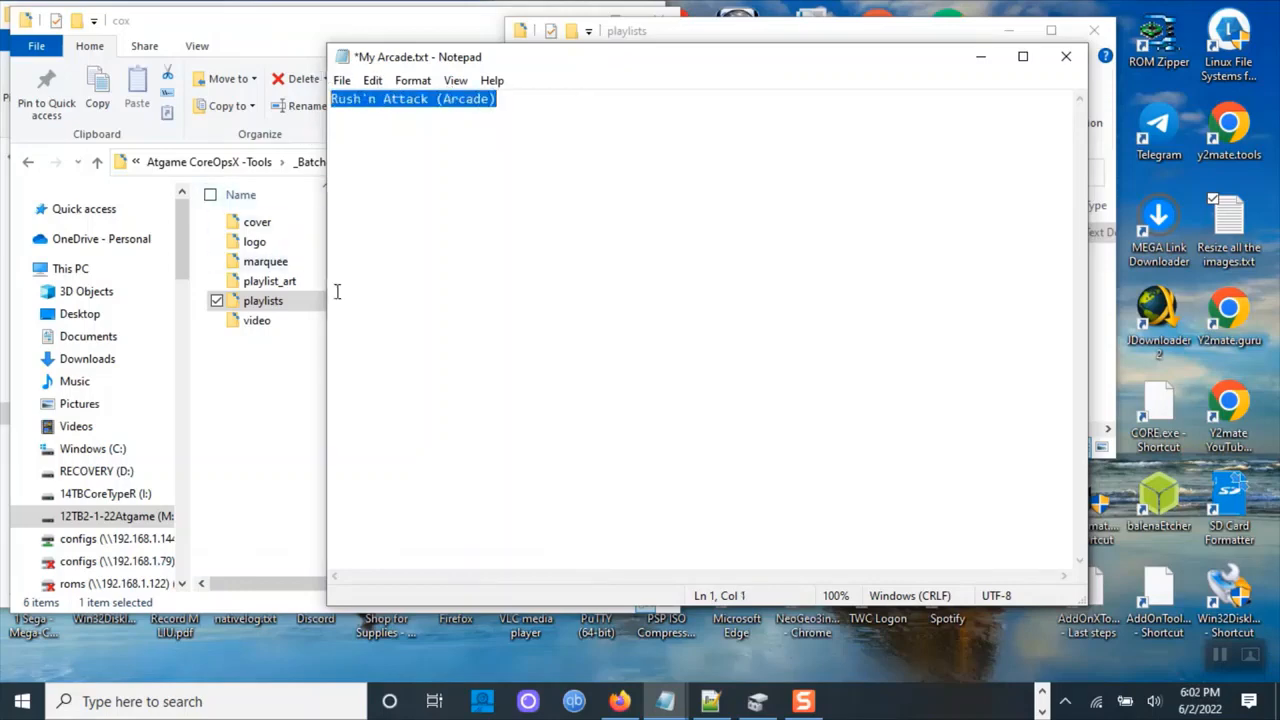
pyautogui.click(341, 80)
pyautogui.click(354, 163)
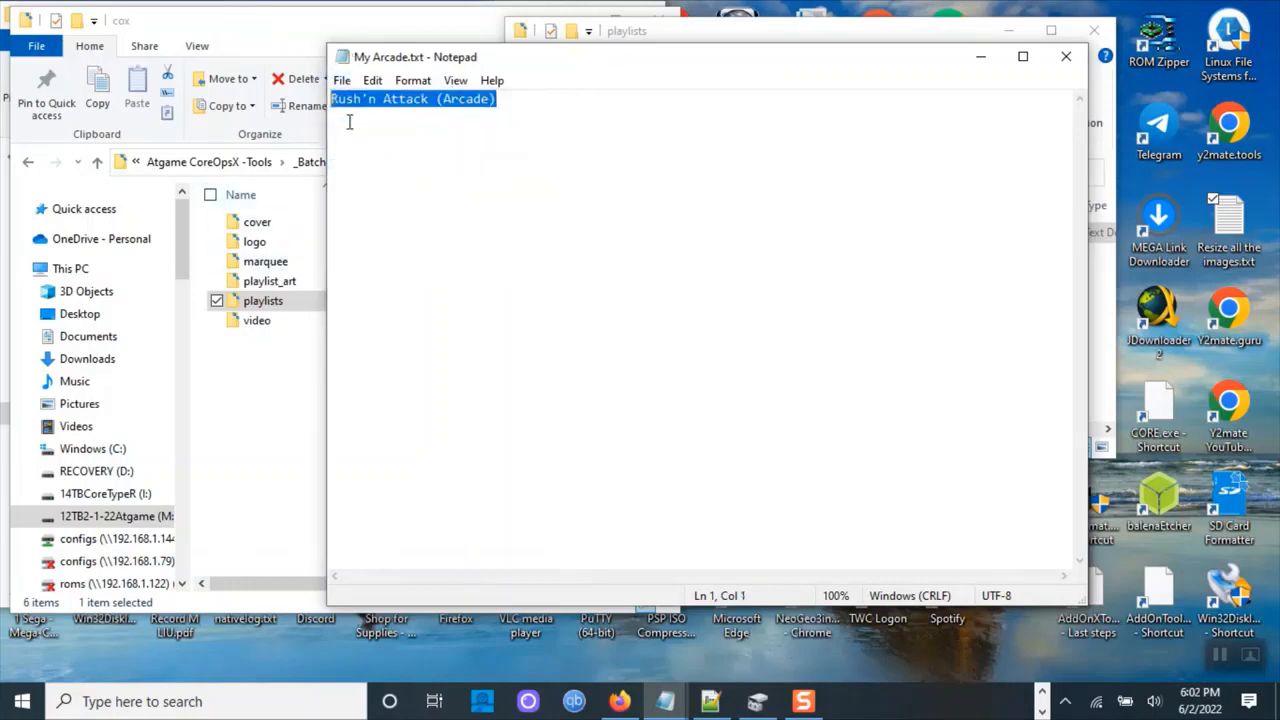
pyautogui.click(341, 80)
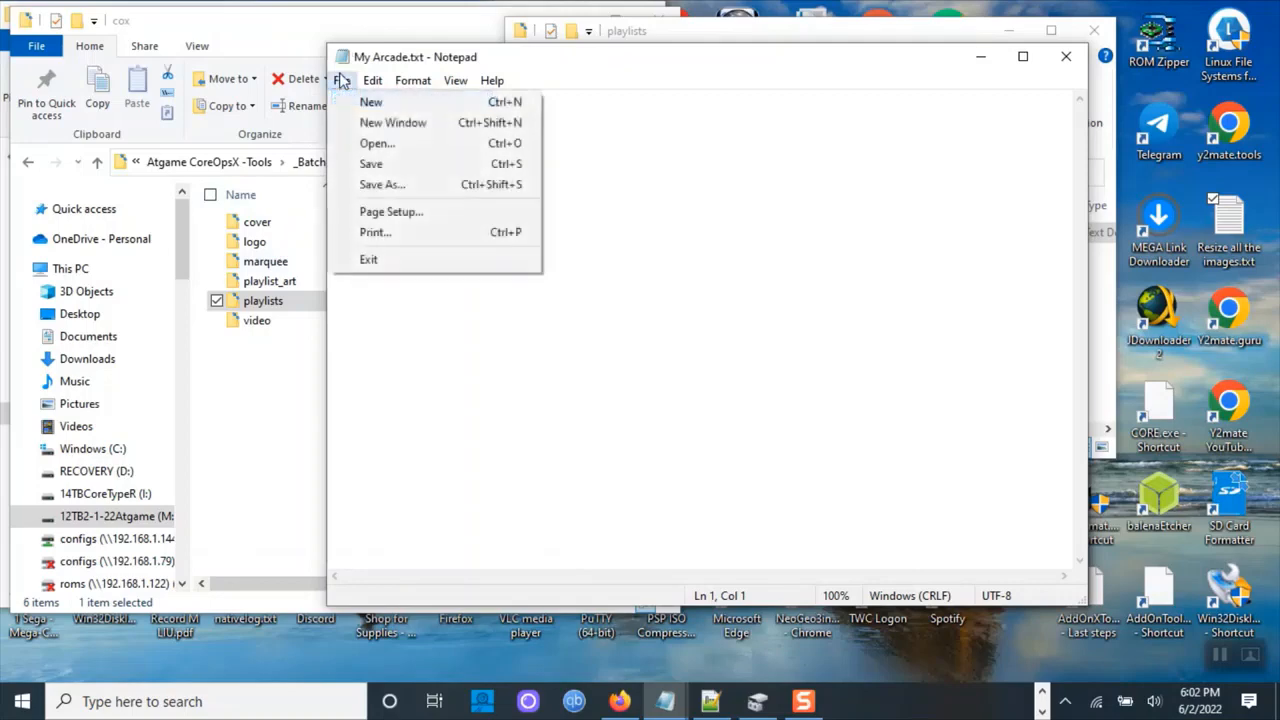
pyautogui.click(357, 163)
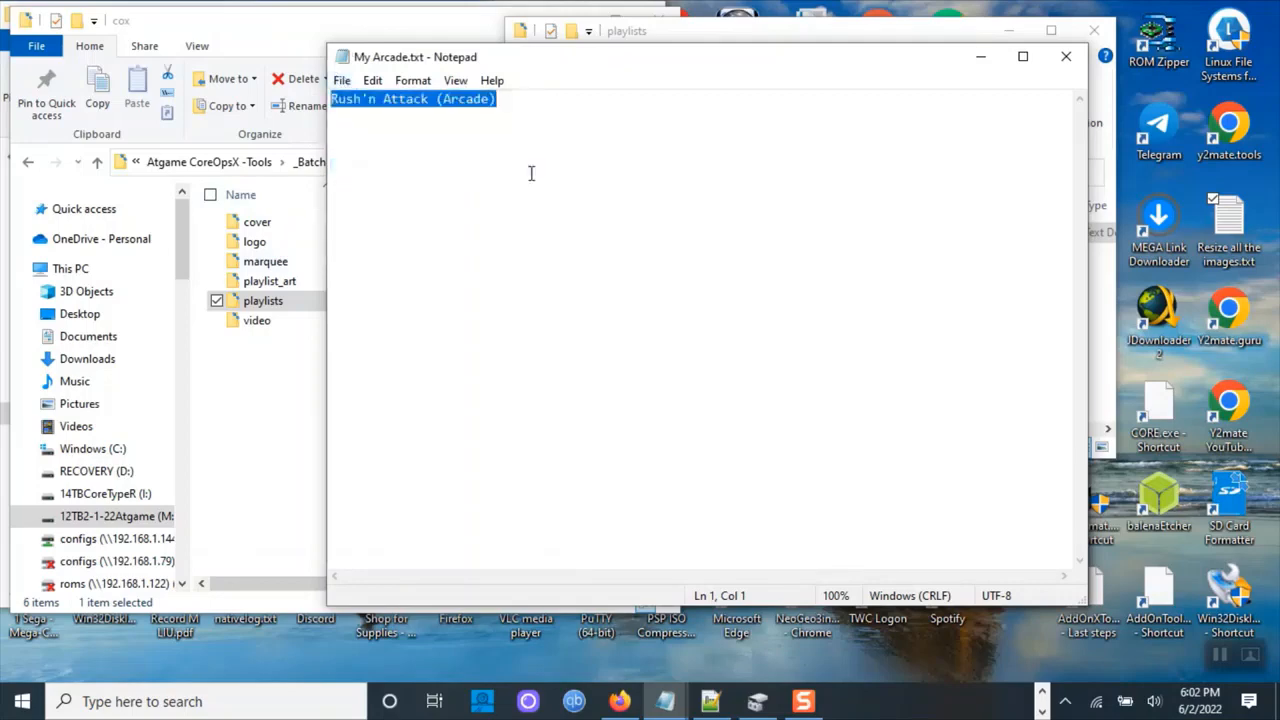
pyautogui.click(1065, 56)
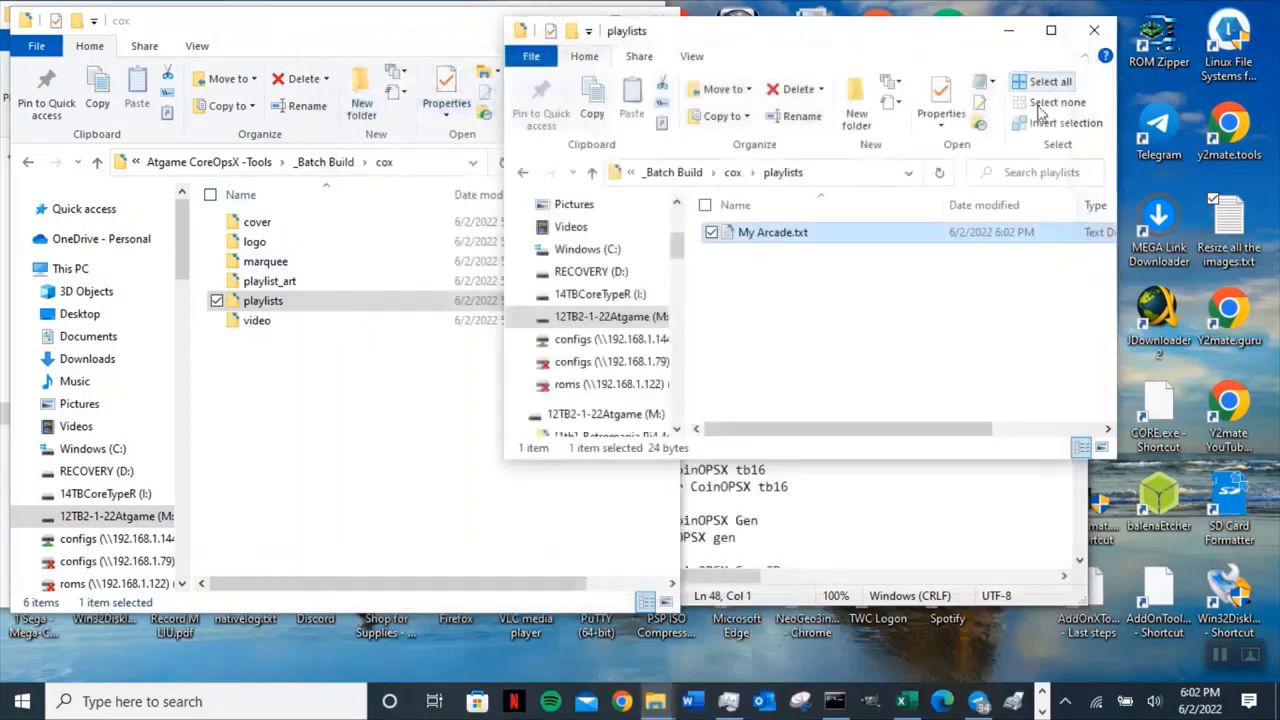
# Rename rushatck.png in the cox cover folder to Rush'n Attack (Arcade).png.
pyautogui.click(592, 172)
pyautogui.doubleClick(785, 240)
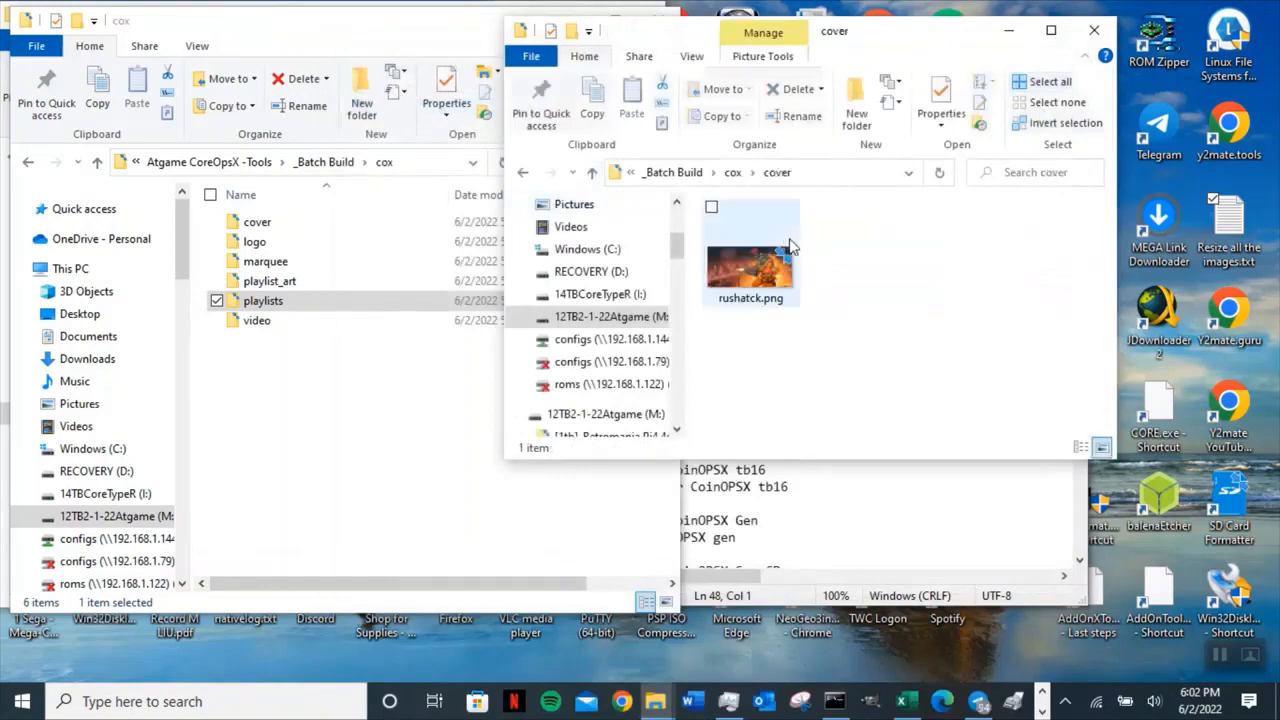
pyautogui.click(742, 302)
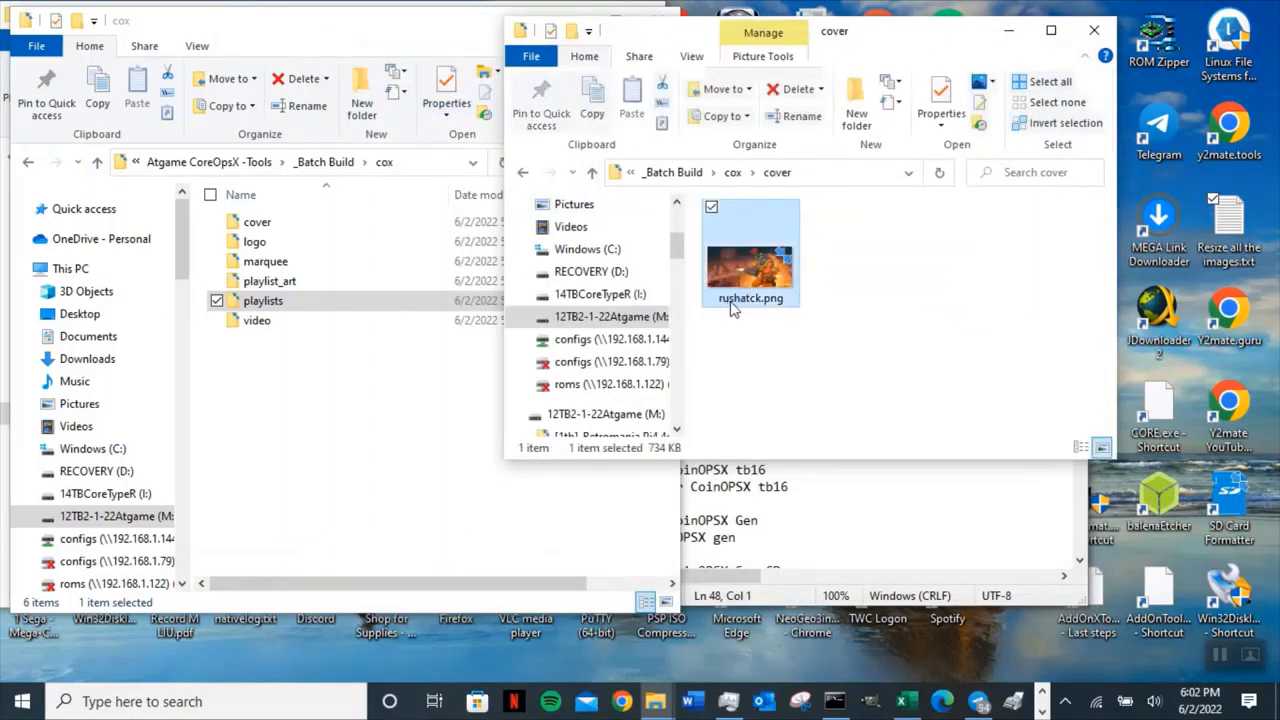
pyautogui.press('F2')
pyautogui.hotkey('ctrl', 'v')
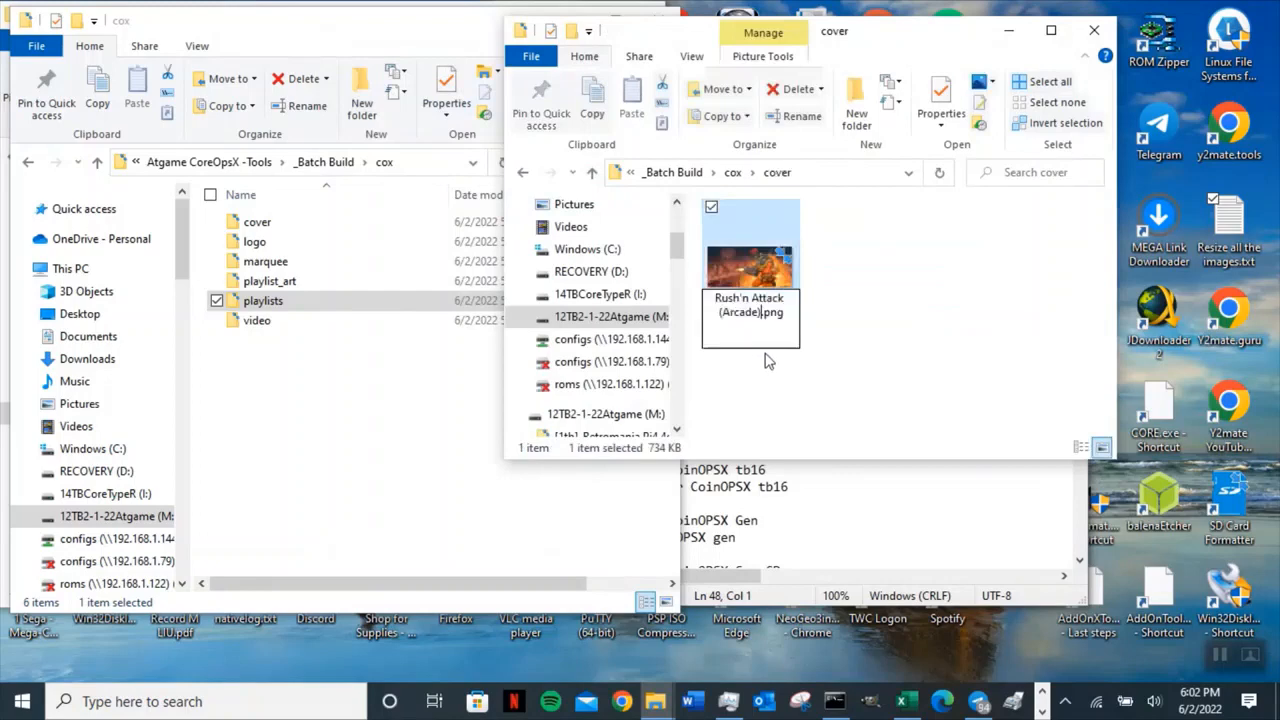
pyautogui.click(770, 387)
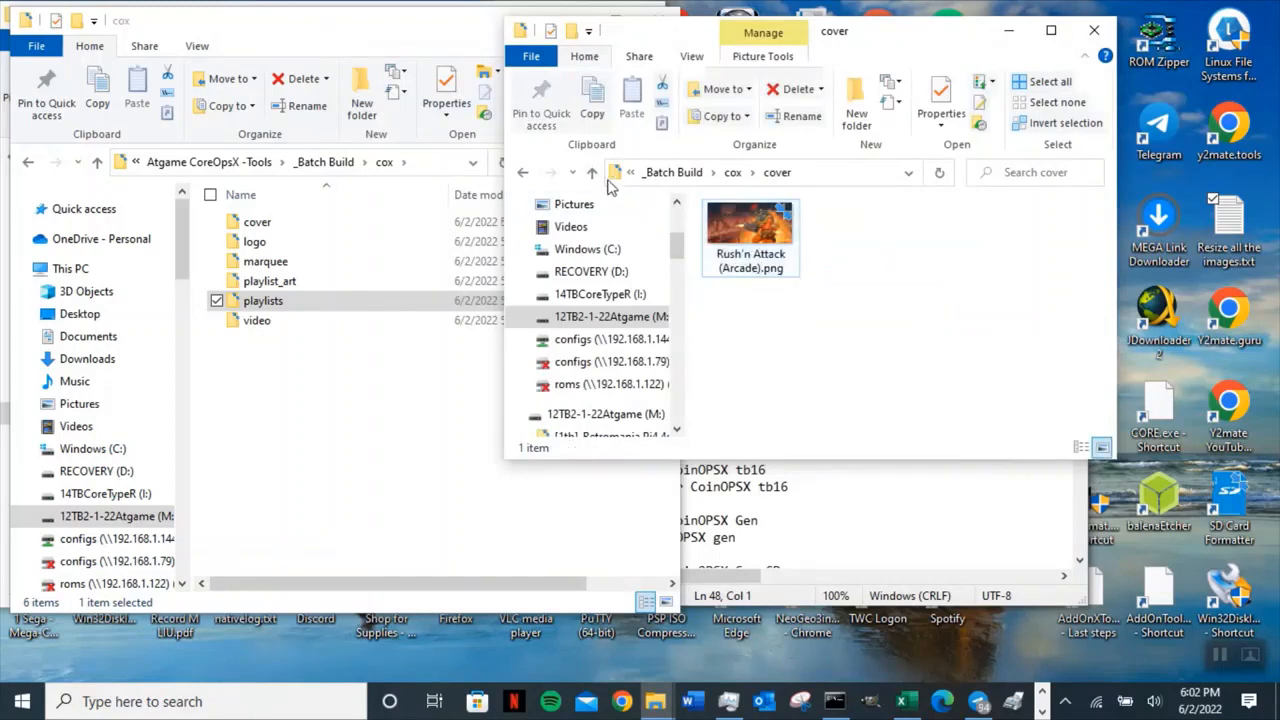
# Rename rushatck.png in the cox logo folder to Rush'n Attack (Arcade).png.
pyautogui.click(592, 172)
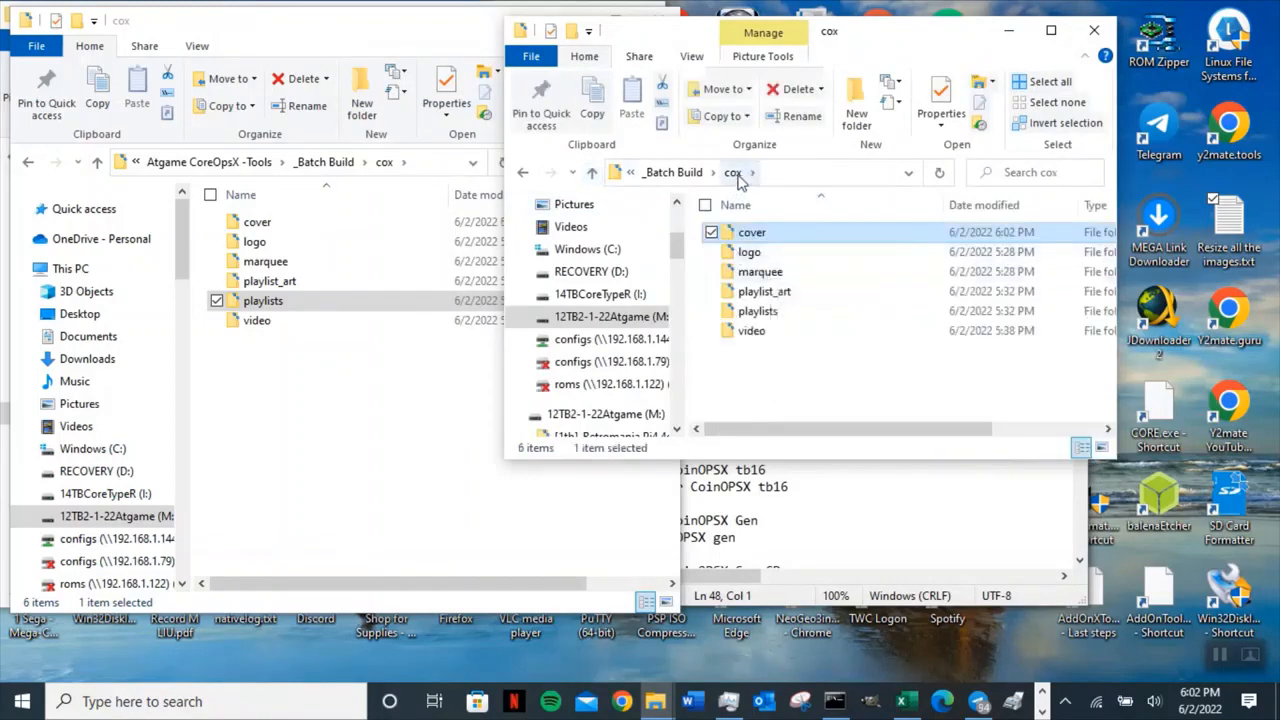
pyautogui.doubleClick(785, 258)
pyautogui.click(752, 300)
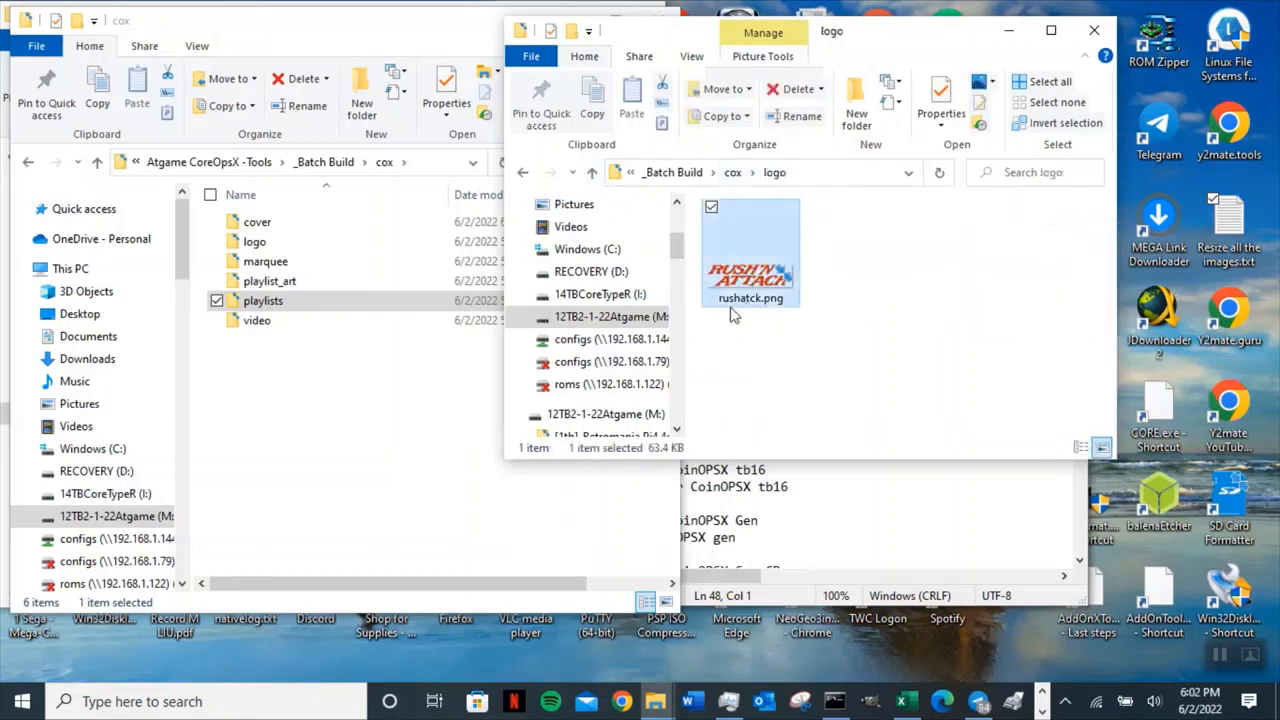
pyautogui.press('F2')
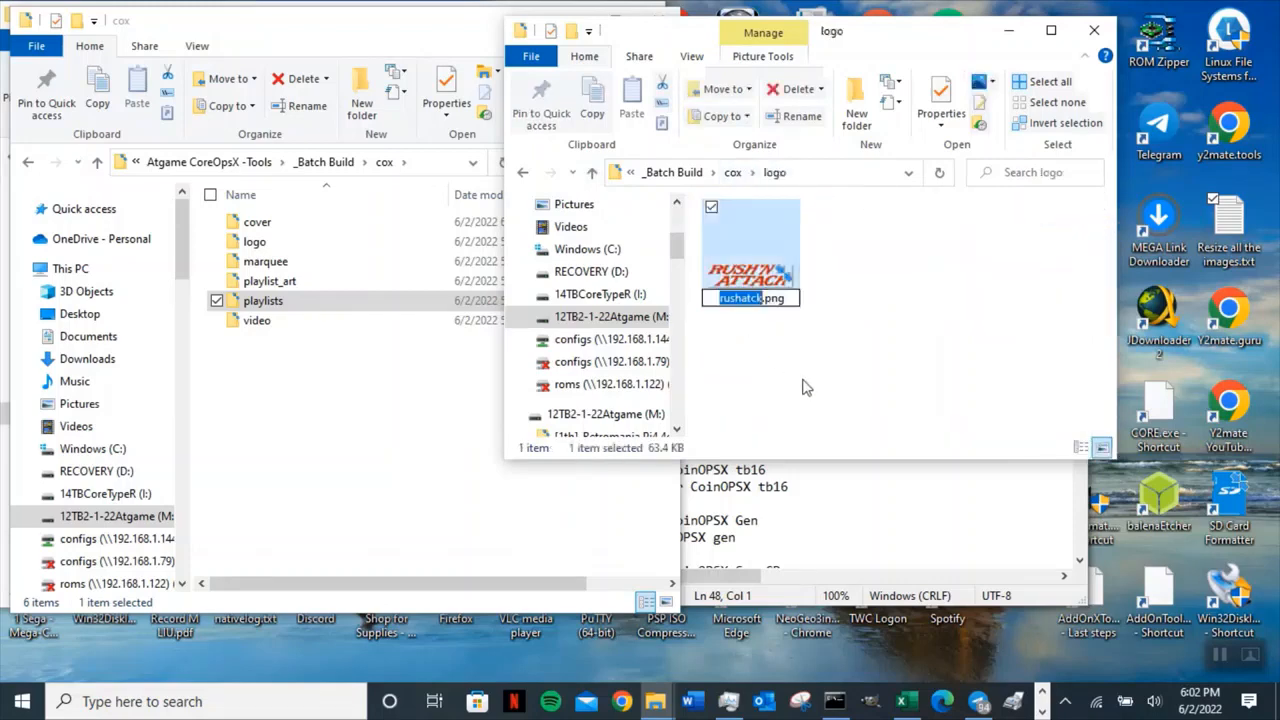
pyautogui.hotkey('ctrl', 'v')
pyautogui.click(806, 387)
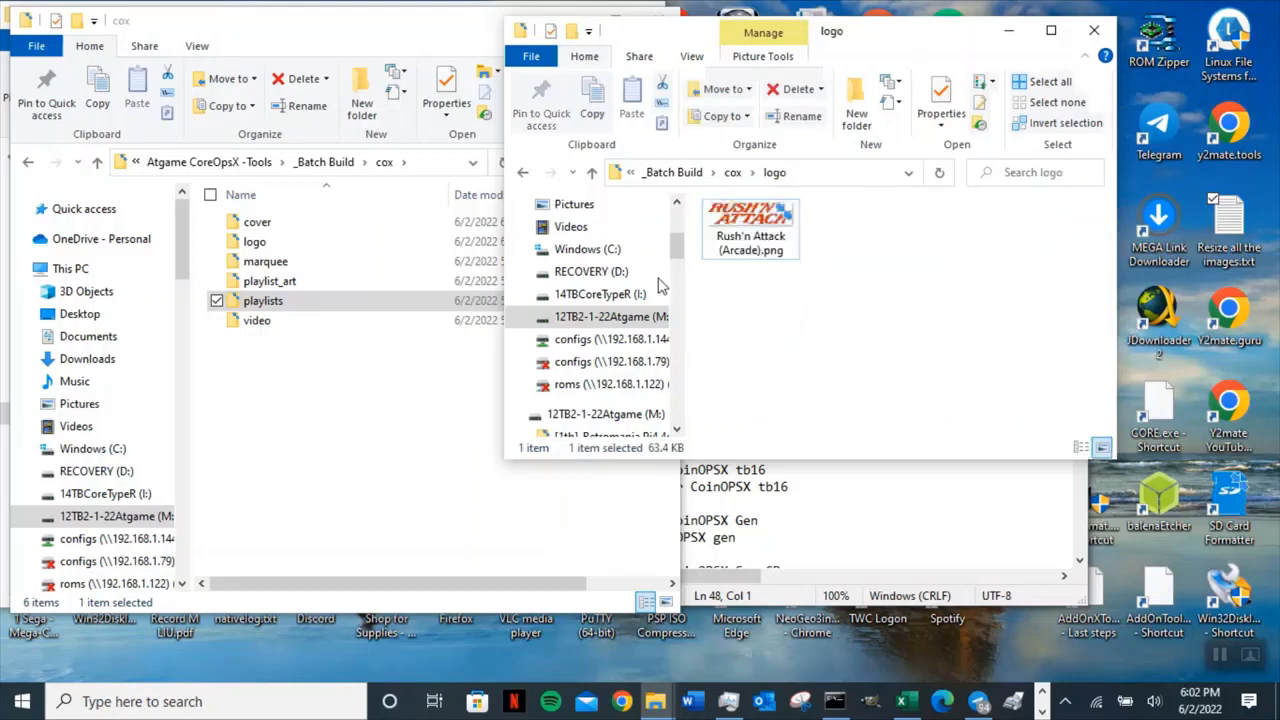
# Rename rushatck.png in the cox marquee folder to Rush'n Attack (Arcade).png.
pyautogui.click(591, 173)
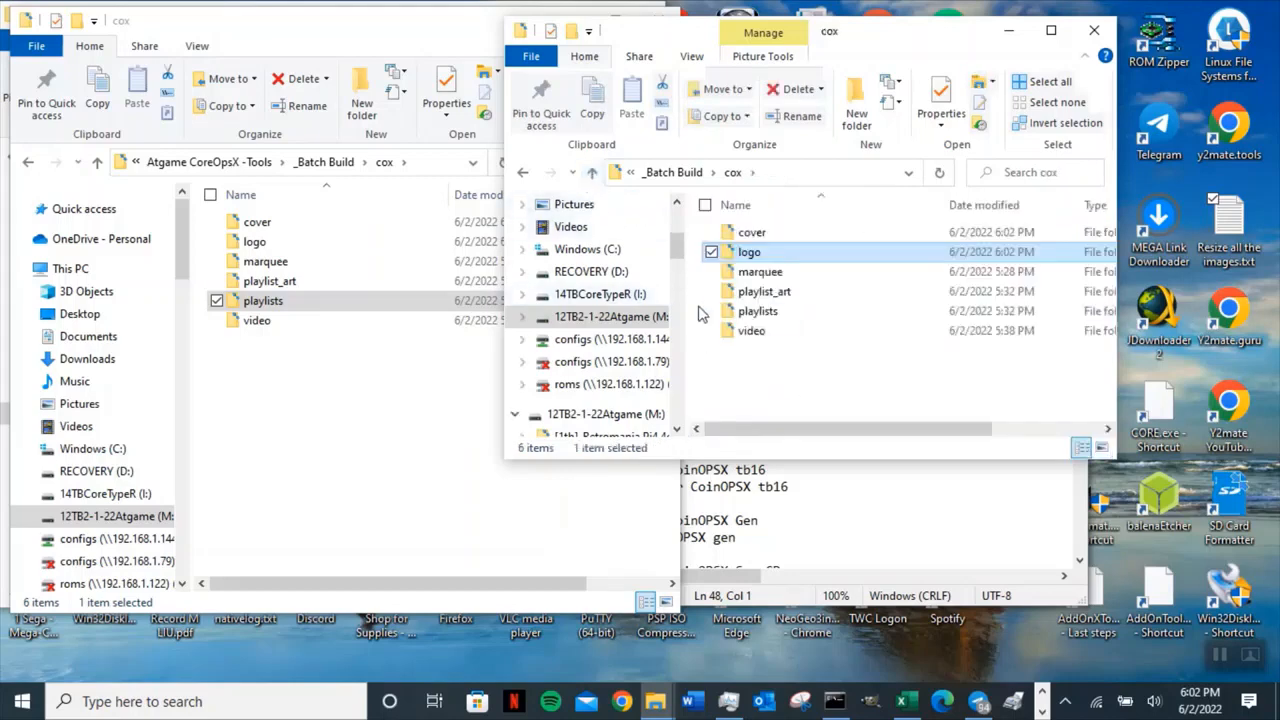
pyautogui.doubleClick(752, 278)
pyautogui.click(737, 312)
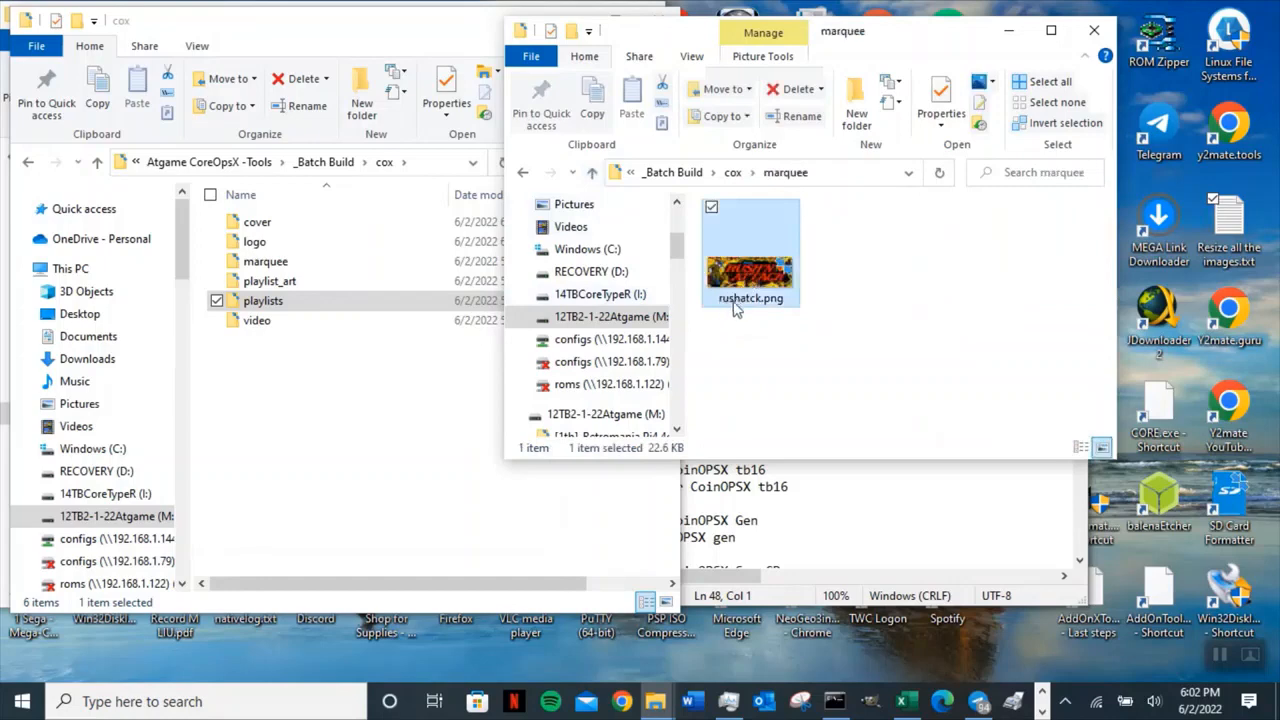
pyautogui.press('F2')
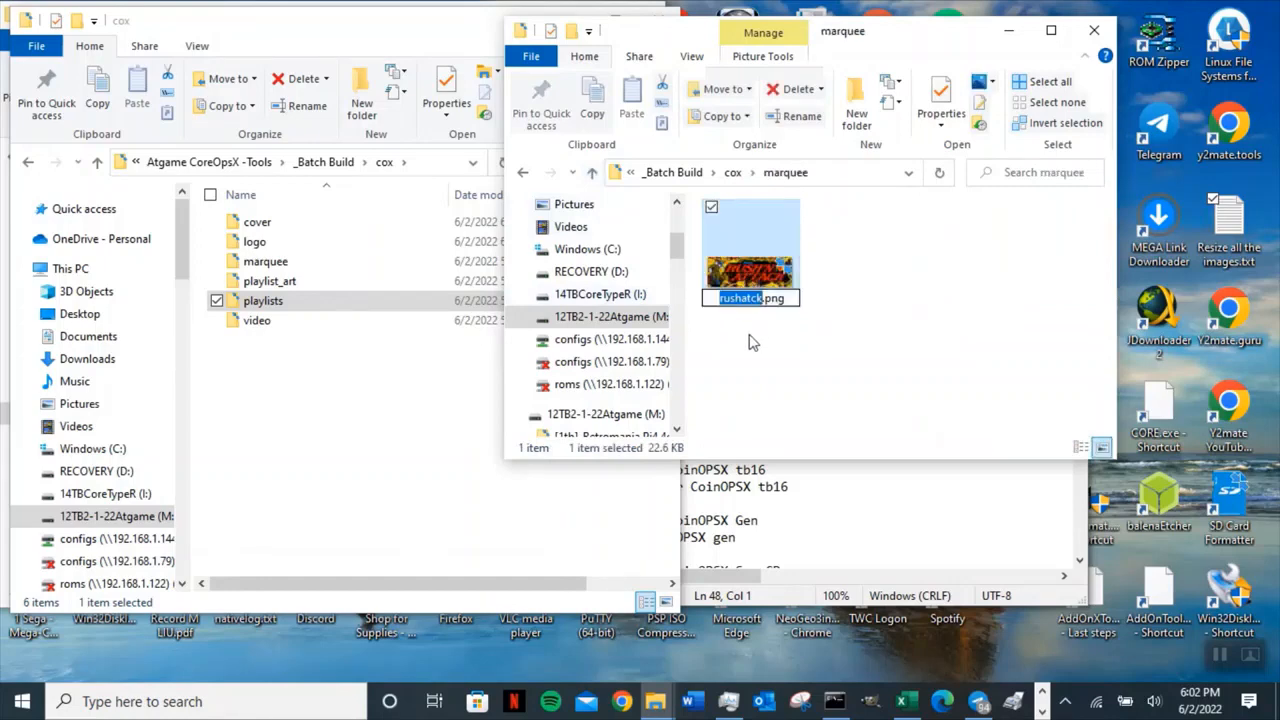
pyautogui.hotkey('ctrl', 'v')
pyautogui.press('Return')
pyautogui.click(749, 377)
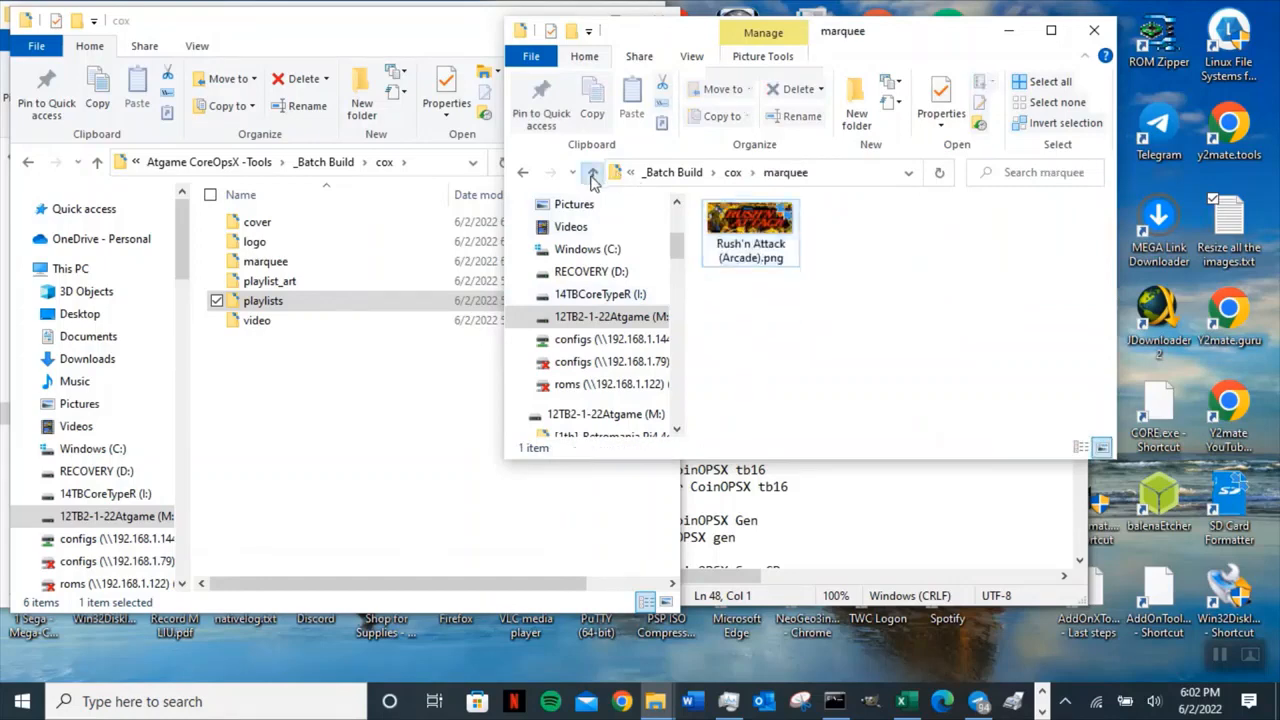
# Rename rushatck.mp4 in the cox video folder to Rush'n Attack (Arcade).mp4.
pyautogui.click(591, 176)
pyautogui.doubleClick(772, 292)
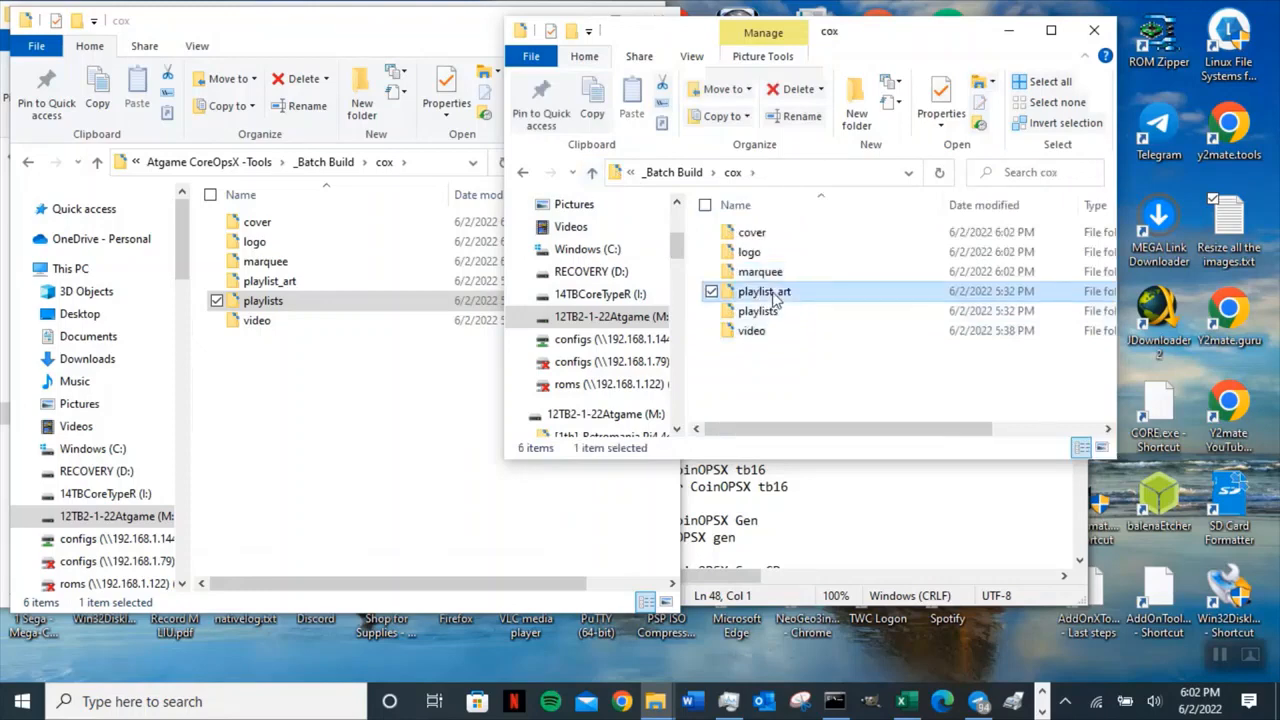
pyautogui.click(591, 172)
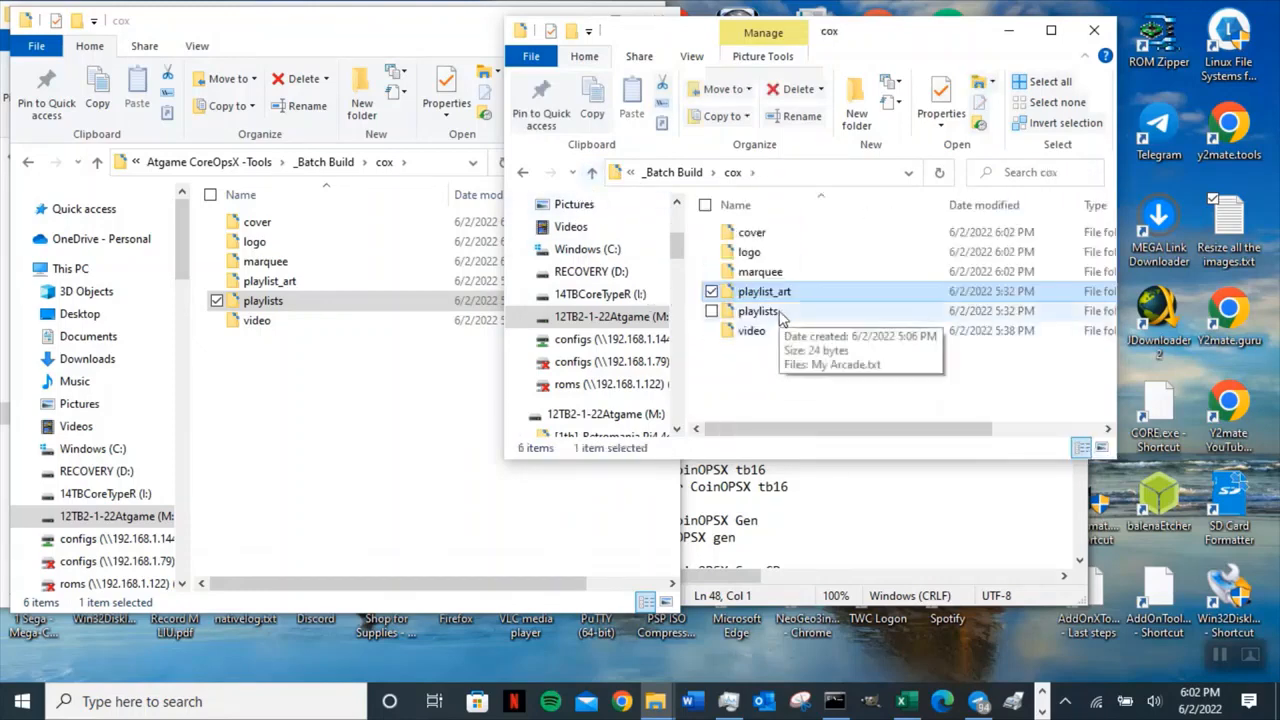
pyautogui.doubleClick(757, 332)
pyautogui.click(737, 306)
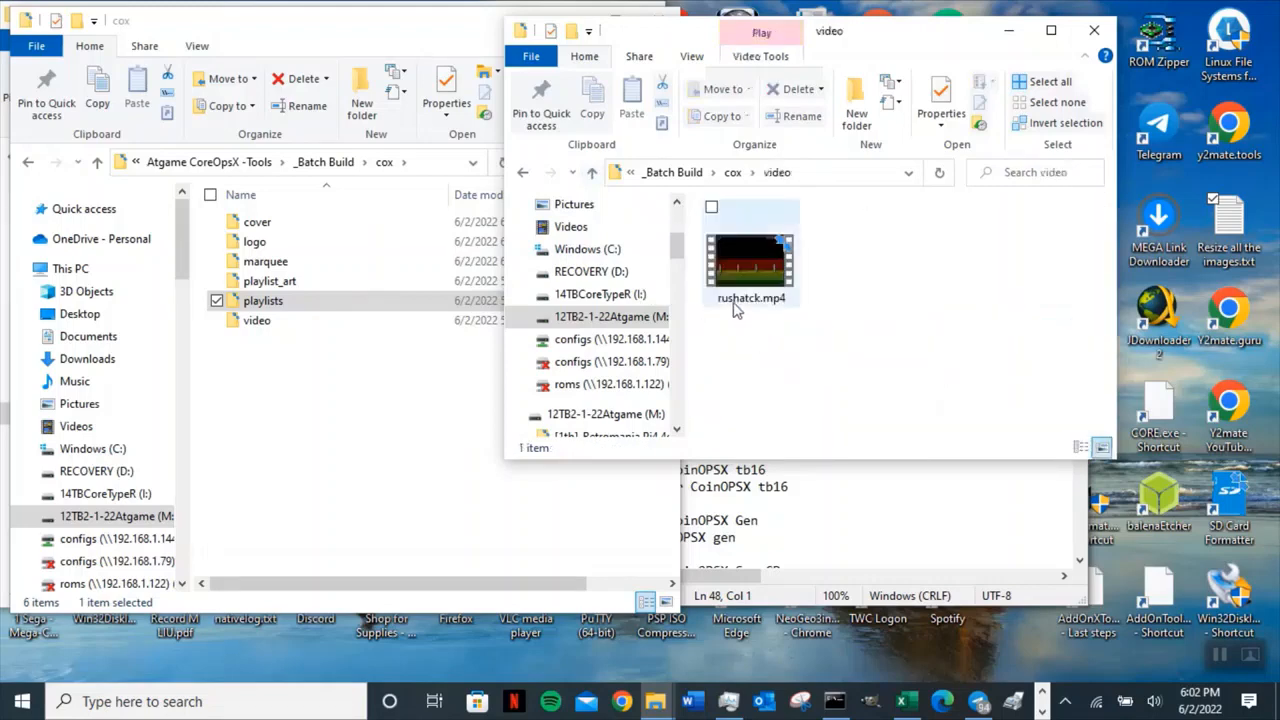
pyautogui.click(724, 306)
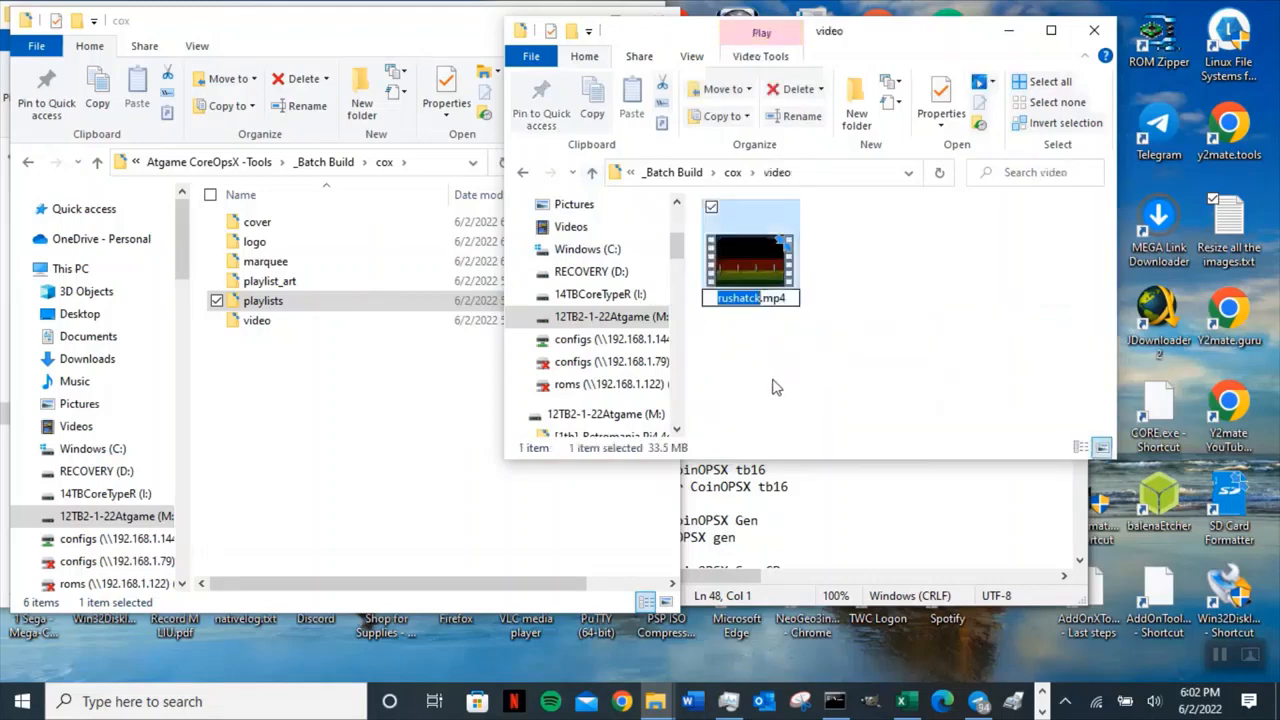
pyautogui.write("Rush'n Attack (Arcade)")
pyautogui.click(783, 382)
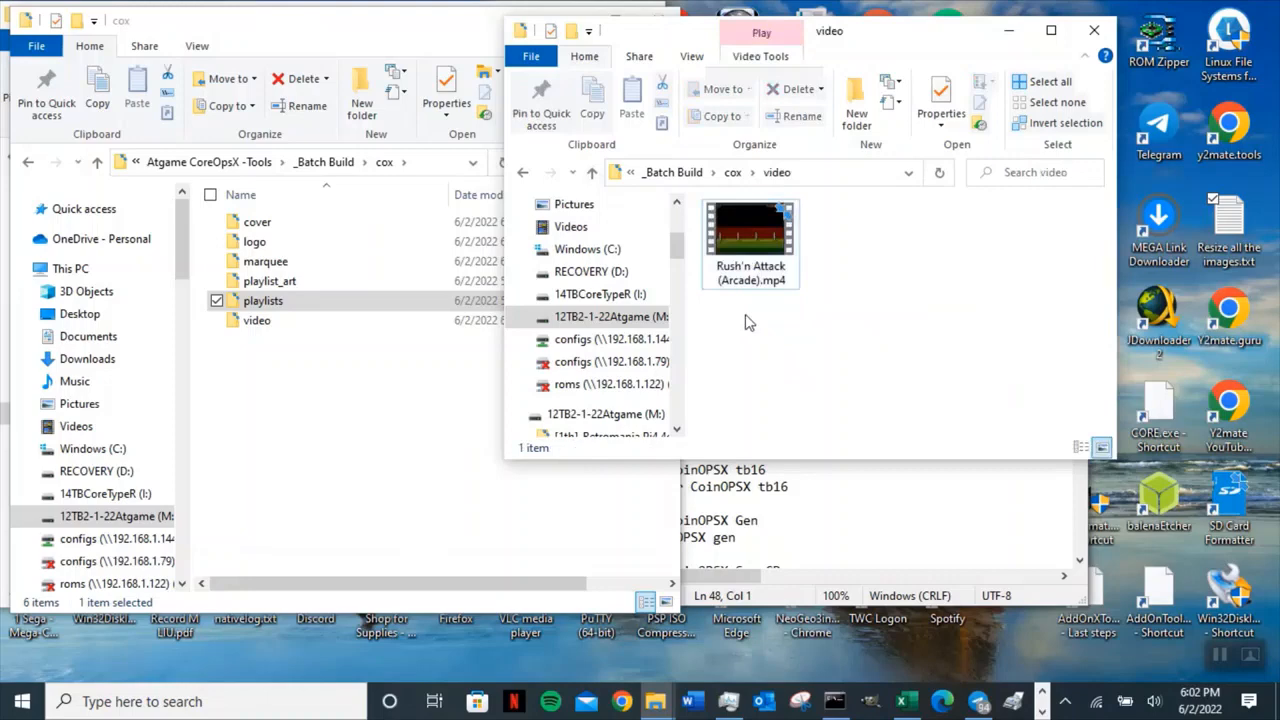
# Rename rushatck.UCE in the _Batch Build Packages folder to Rush'n Attack (Arcade).UCE.
pyautogui.click(592, 172)
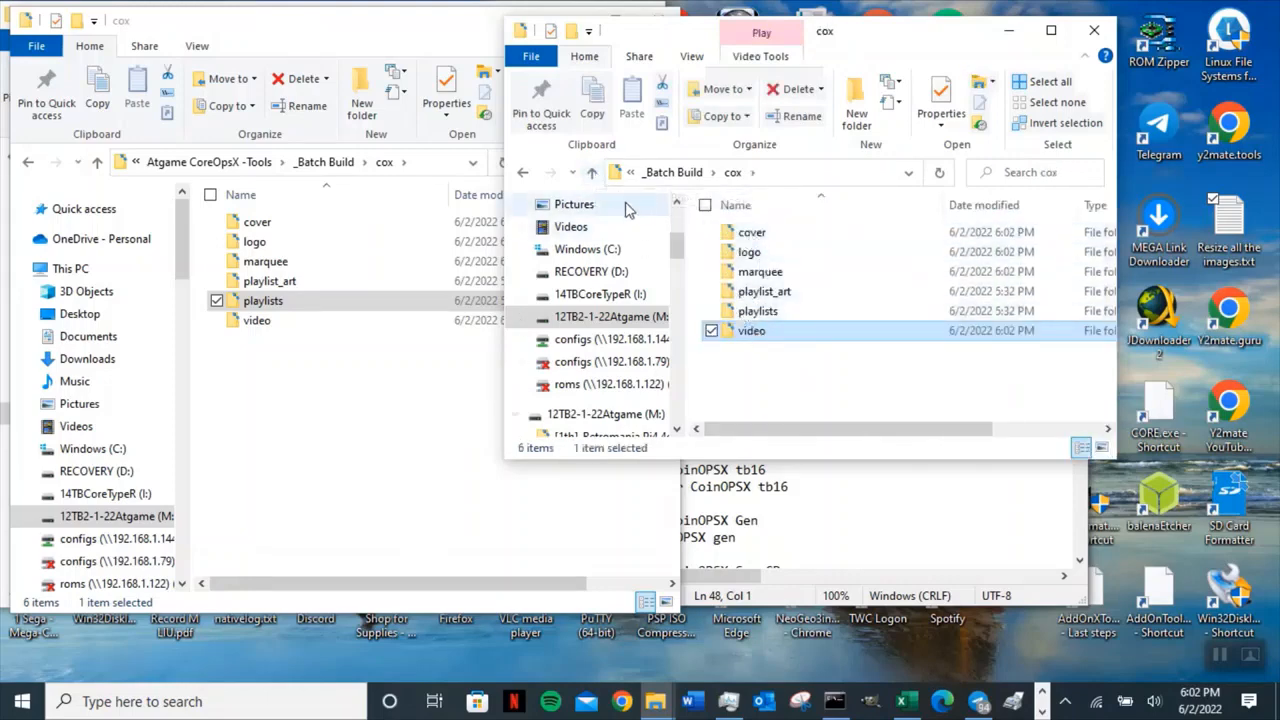
pyautogui.click(592, 172)
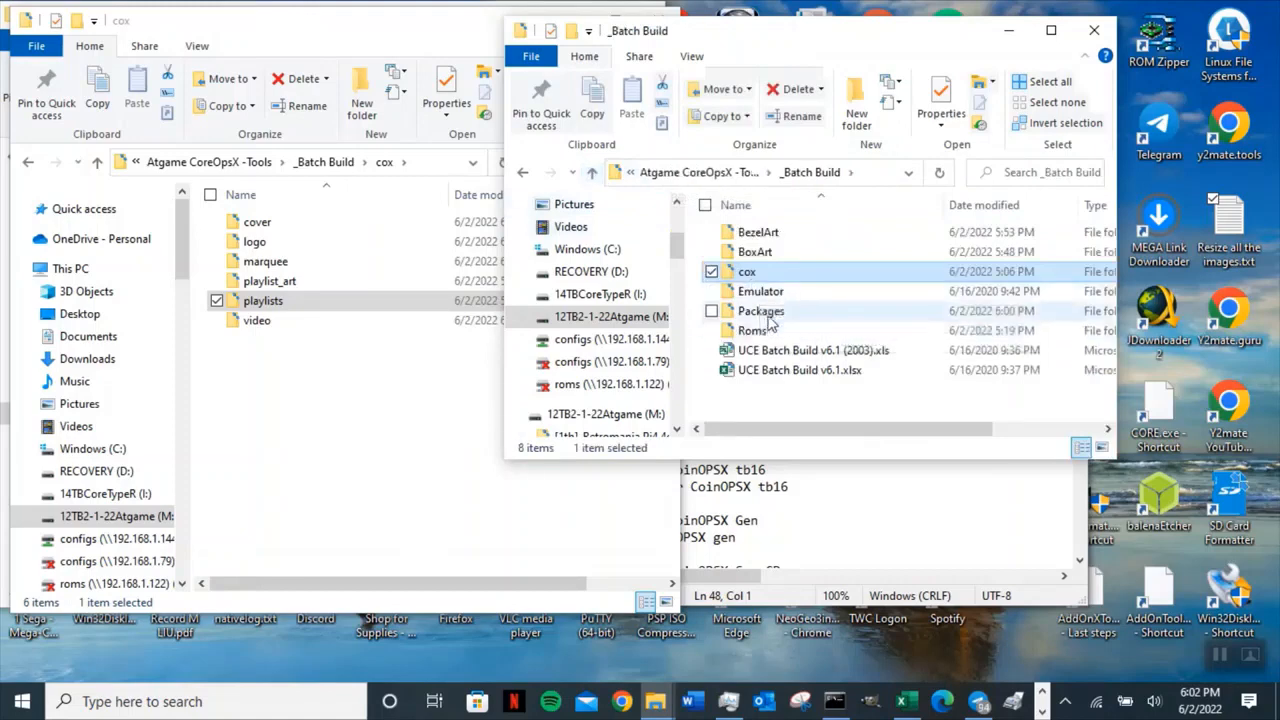
pyautogui.doubleClick(762, 311)
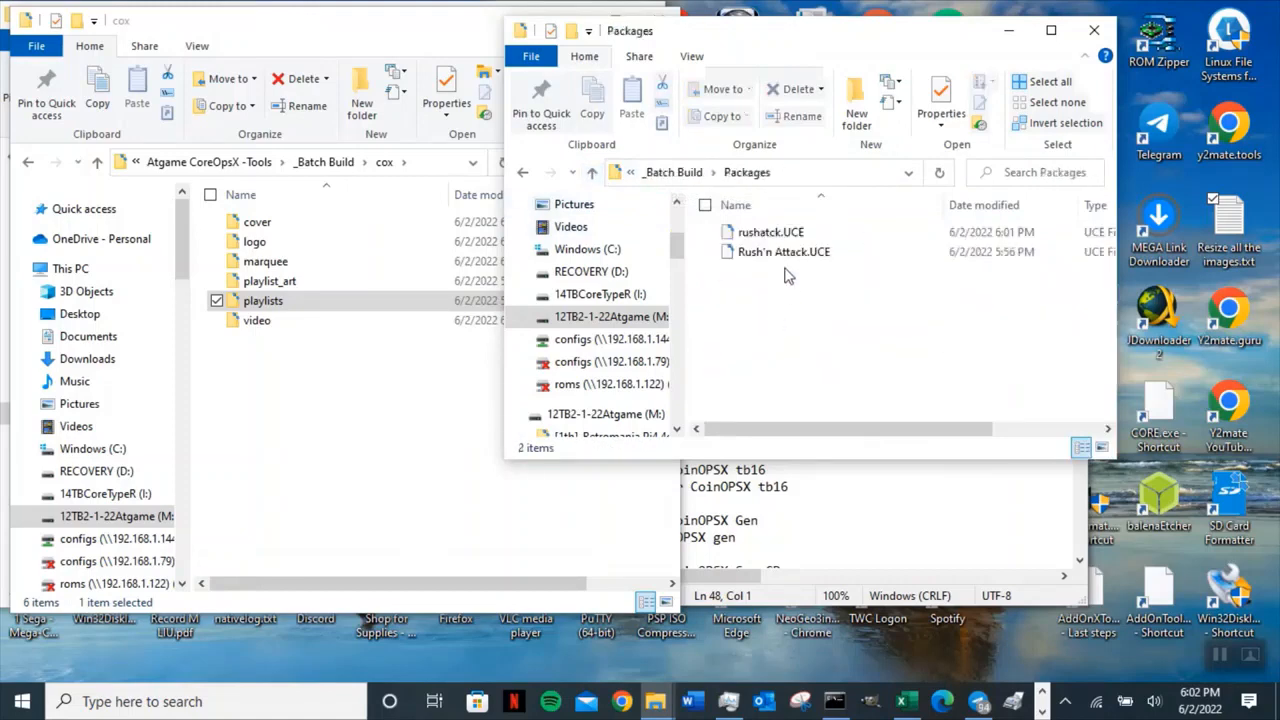
pyautogui.click(743, 235)
pyautogui.click(743, 235)
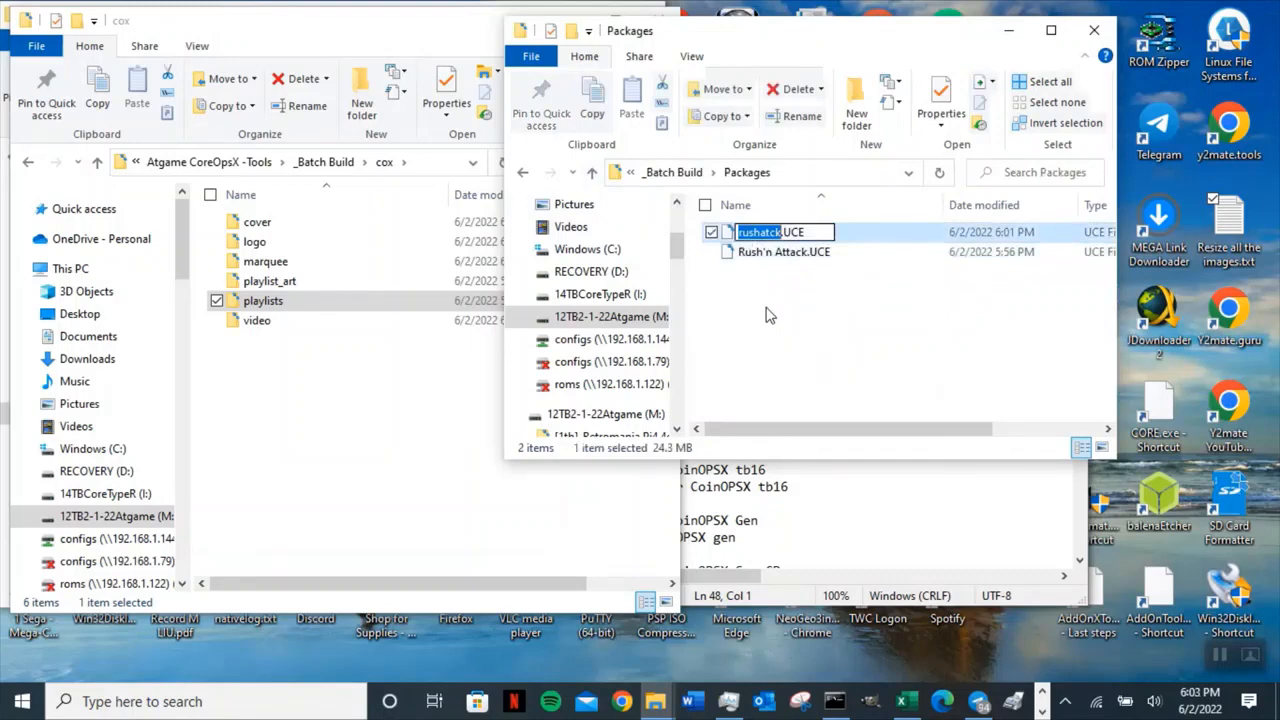
pyautogui.write("Rush'n Attack (Arcade)")
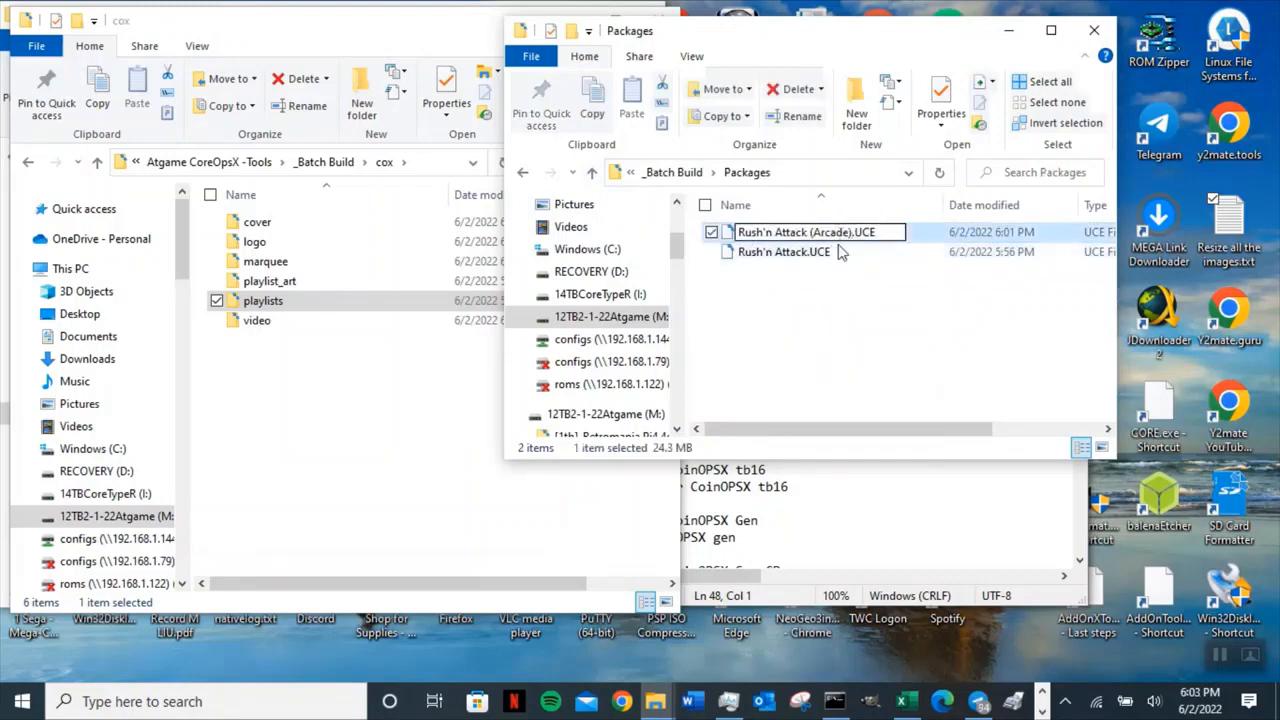
pyautogui.click(831, 314)
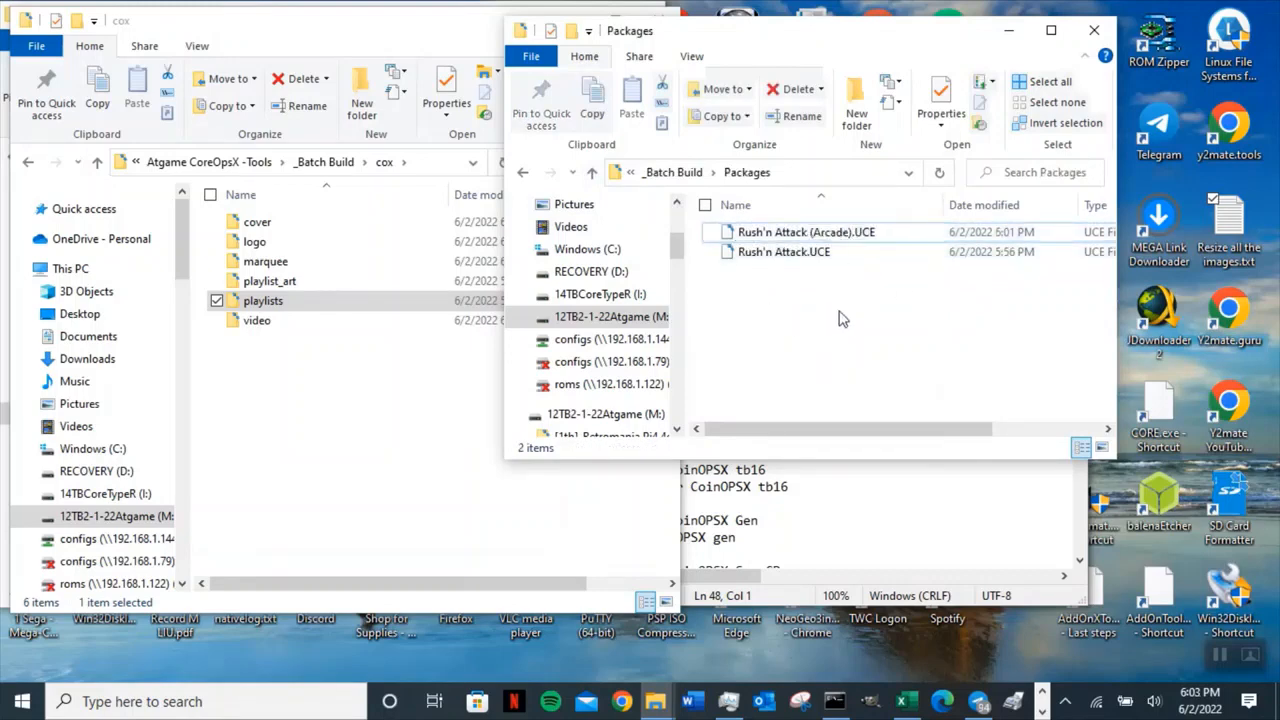
pyautogui.click(843, 234)
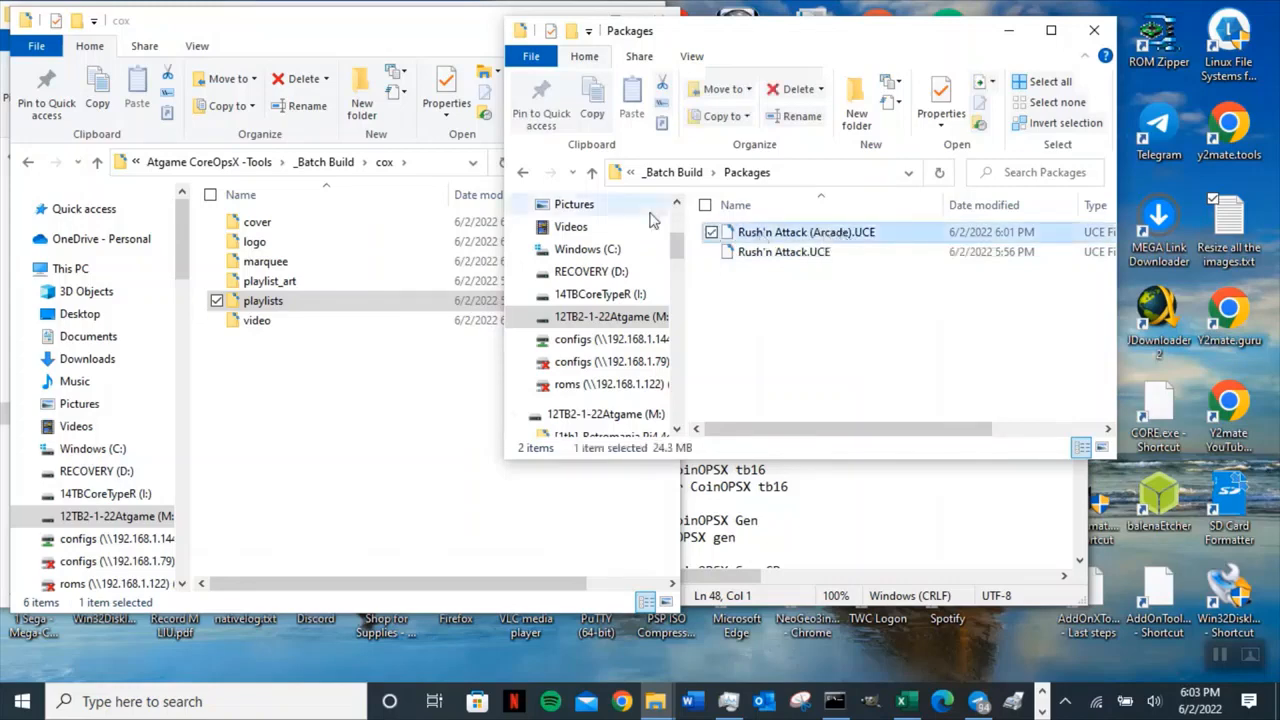
# Check the contents of the cox folder's cover, logo and marquee subfolders.
pyautogui.click(592, 172)
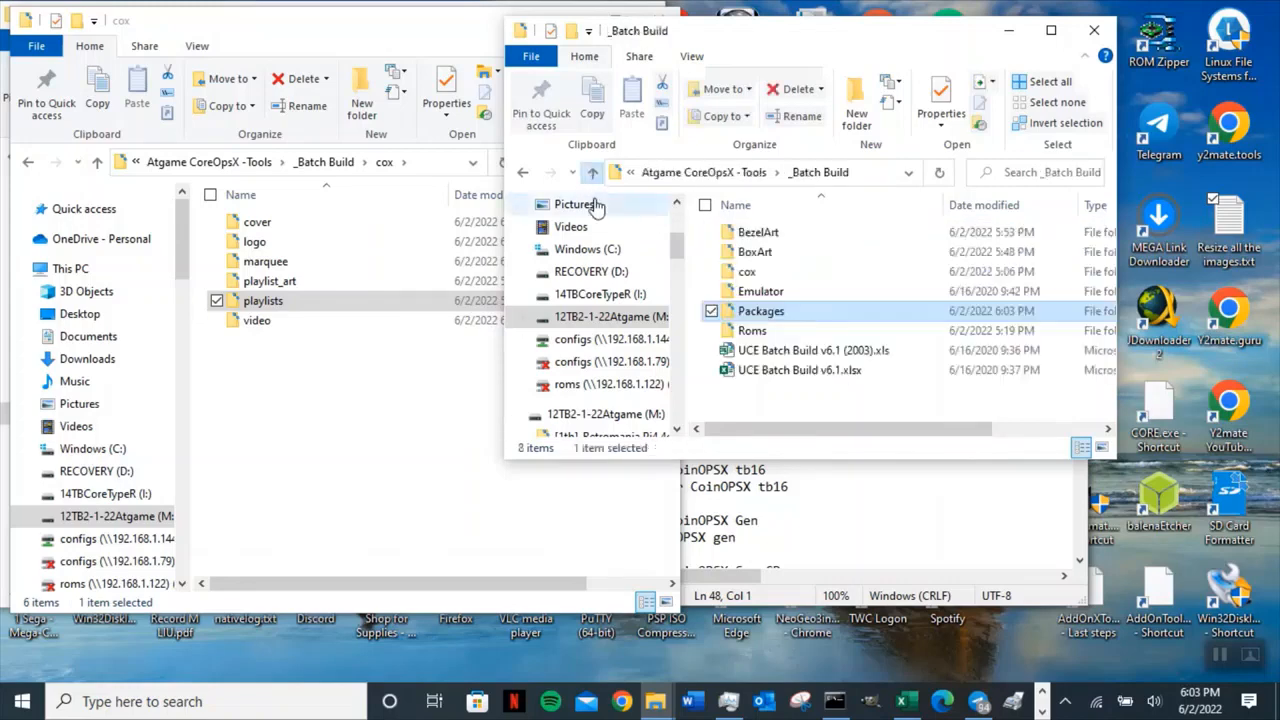
pyautogui.doubleClick(748, 270)
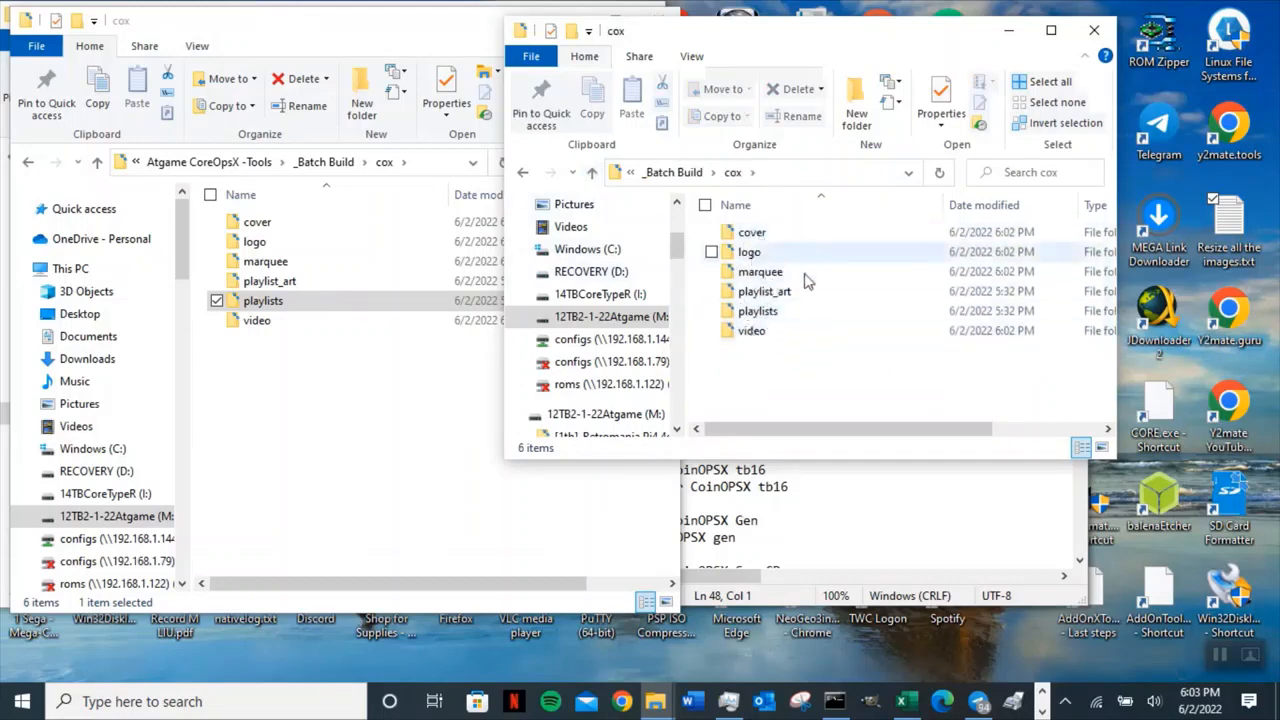
pyautogui.click(752, 232)
pyautogui.click(767, 256)
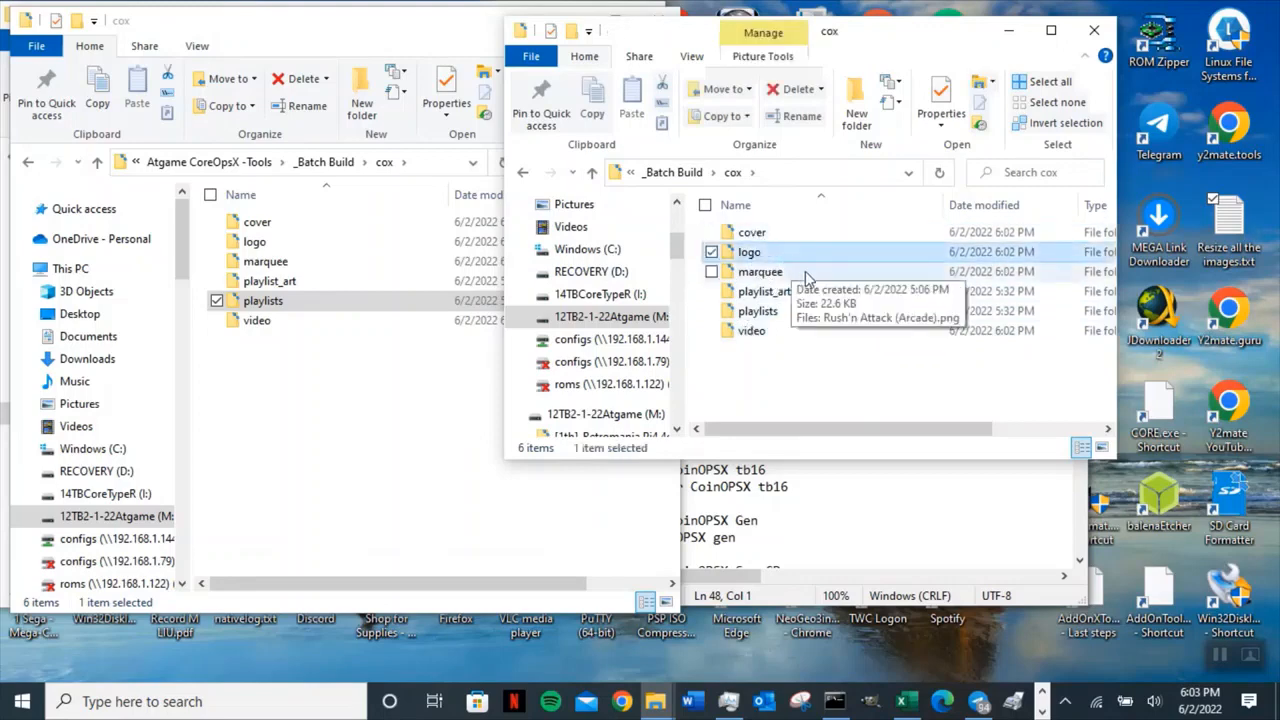
pyautogui.click(768, 272)
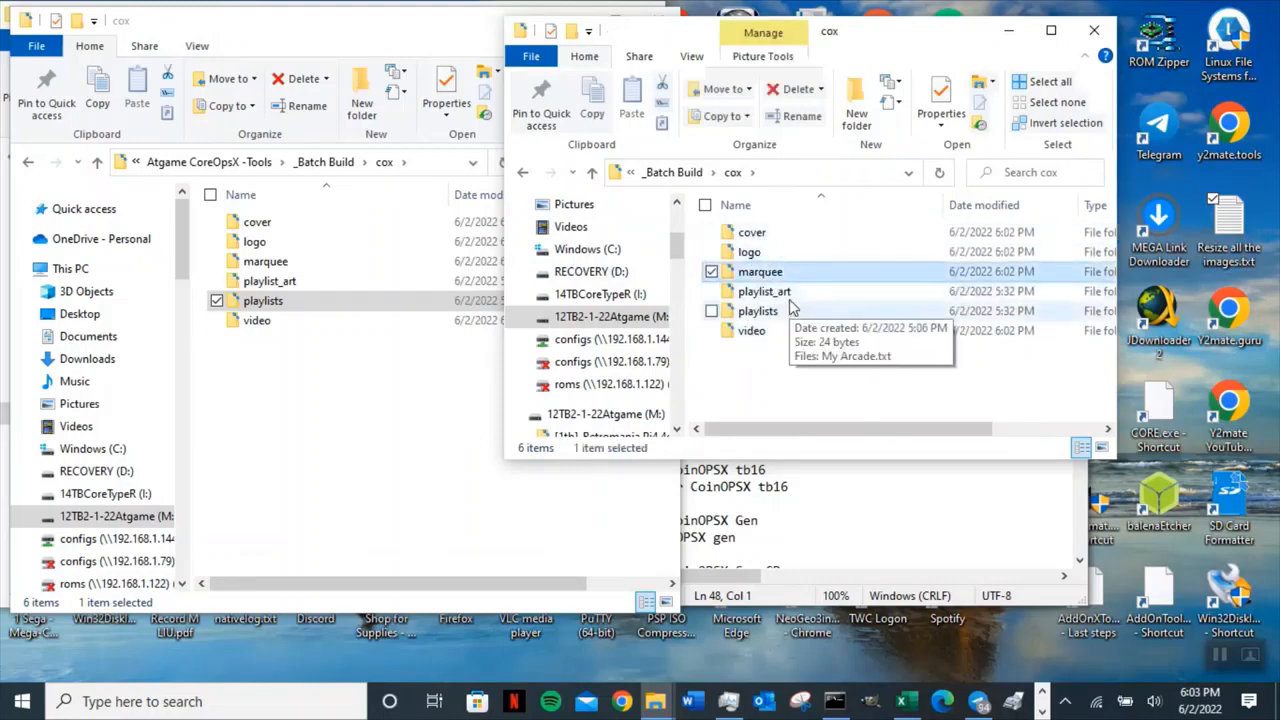
pyautogui.click(592, 172)
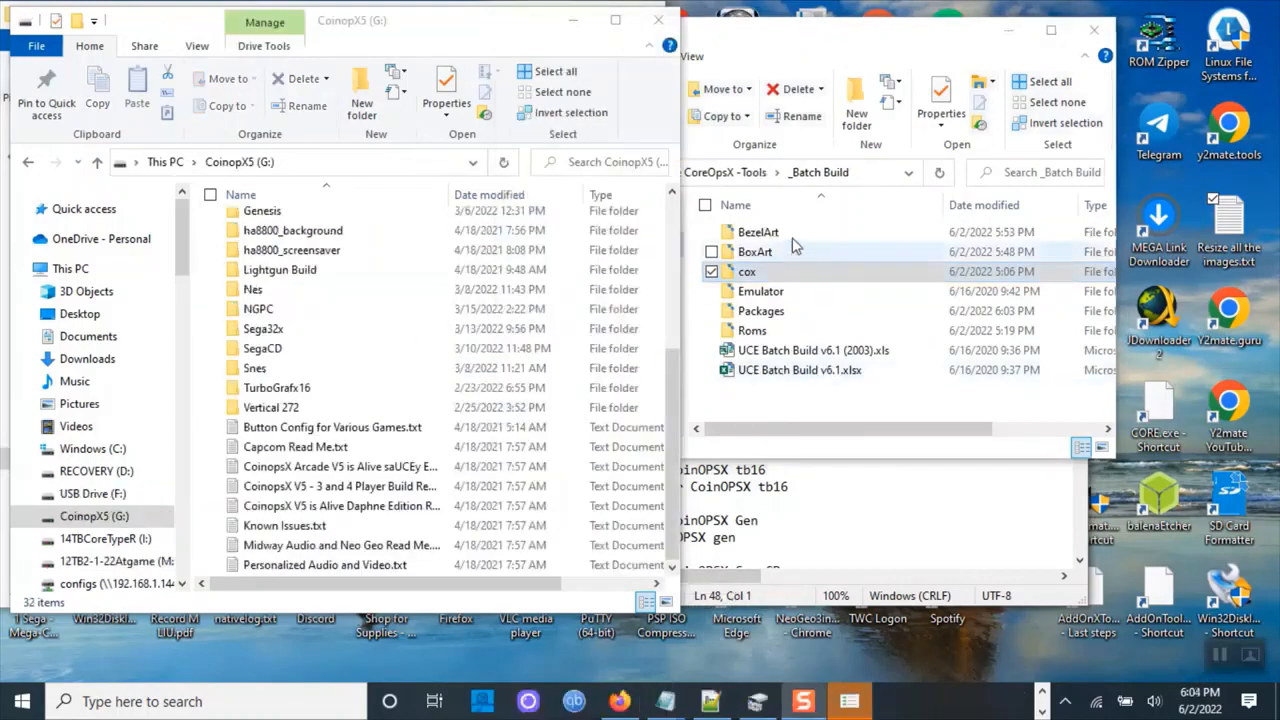
# Resize the CoinopX5 (G:) drive window and create a new folder at the drive's root.
pyautogui.click(662, 238)
pyautogui.moveTo(662, 238); pyautogui.dragTo(490, 243)
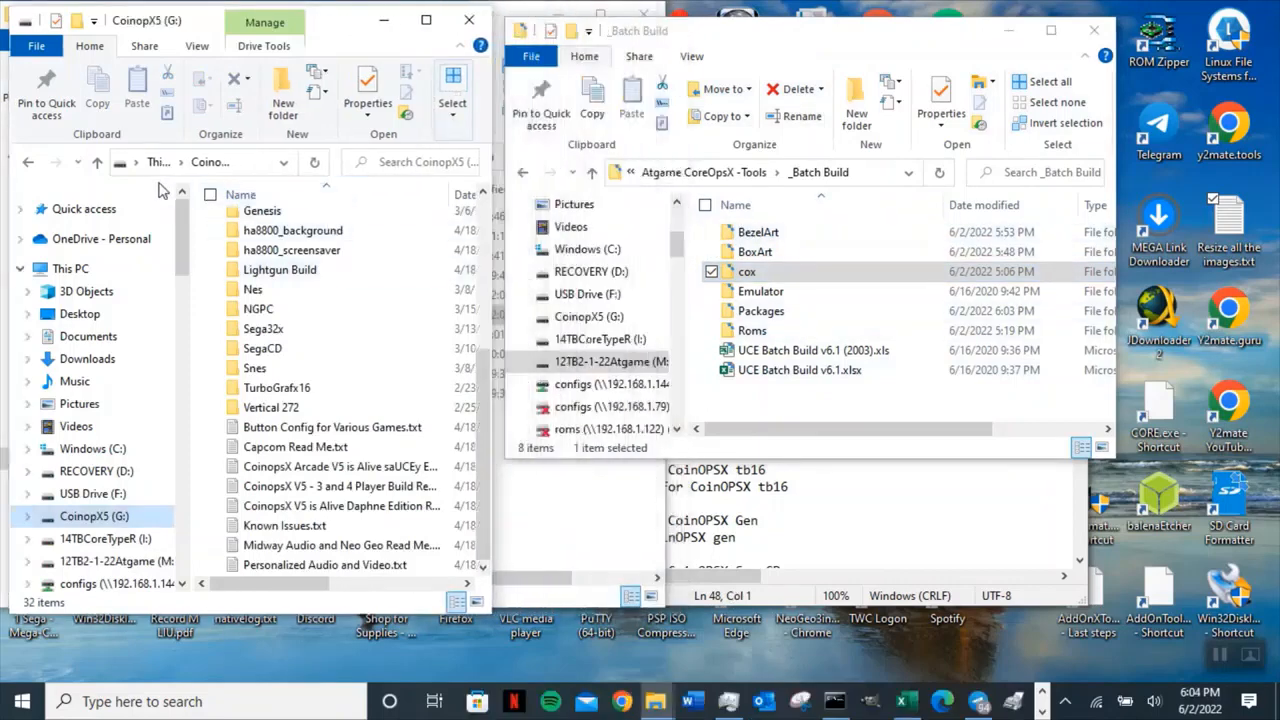
pyautogui.click(106, 530)
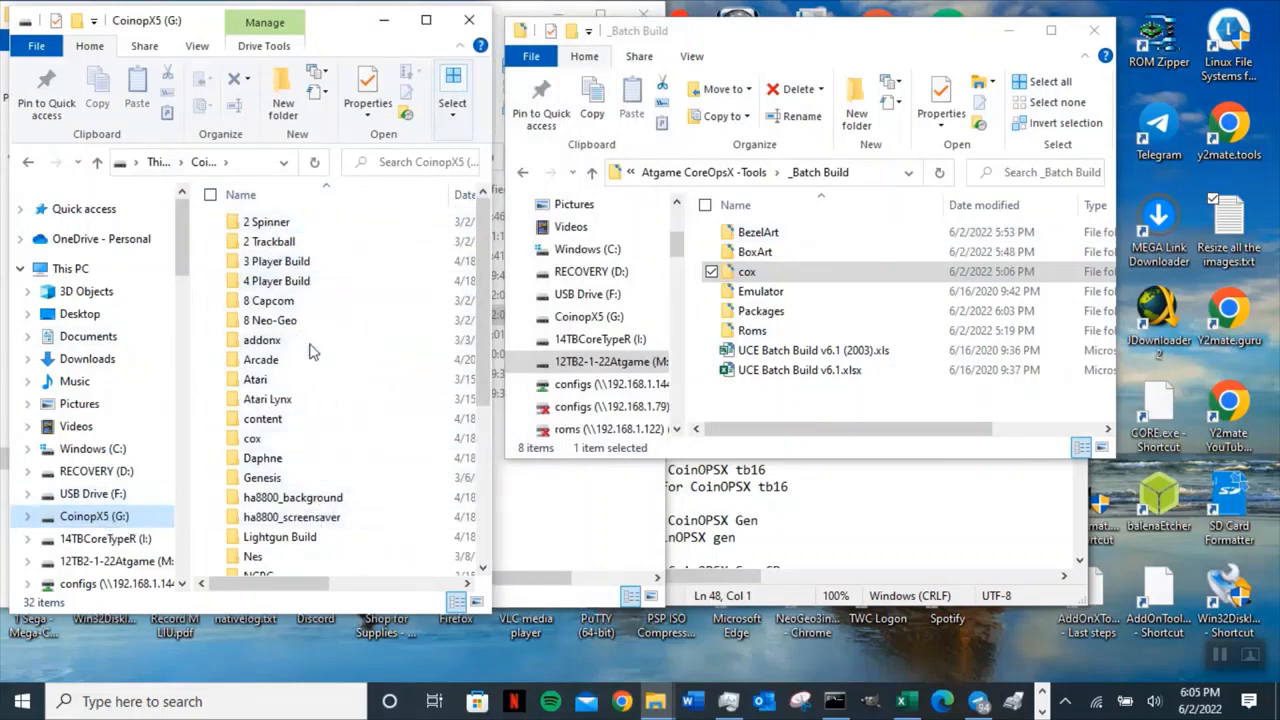
pyautogui.click(258, 163)
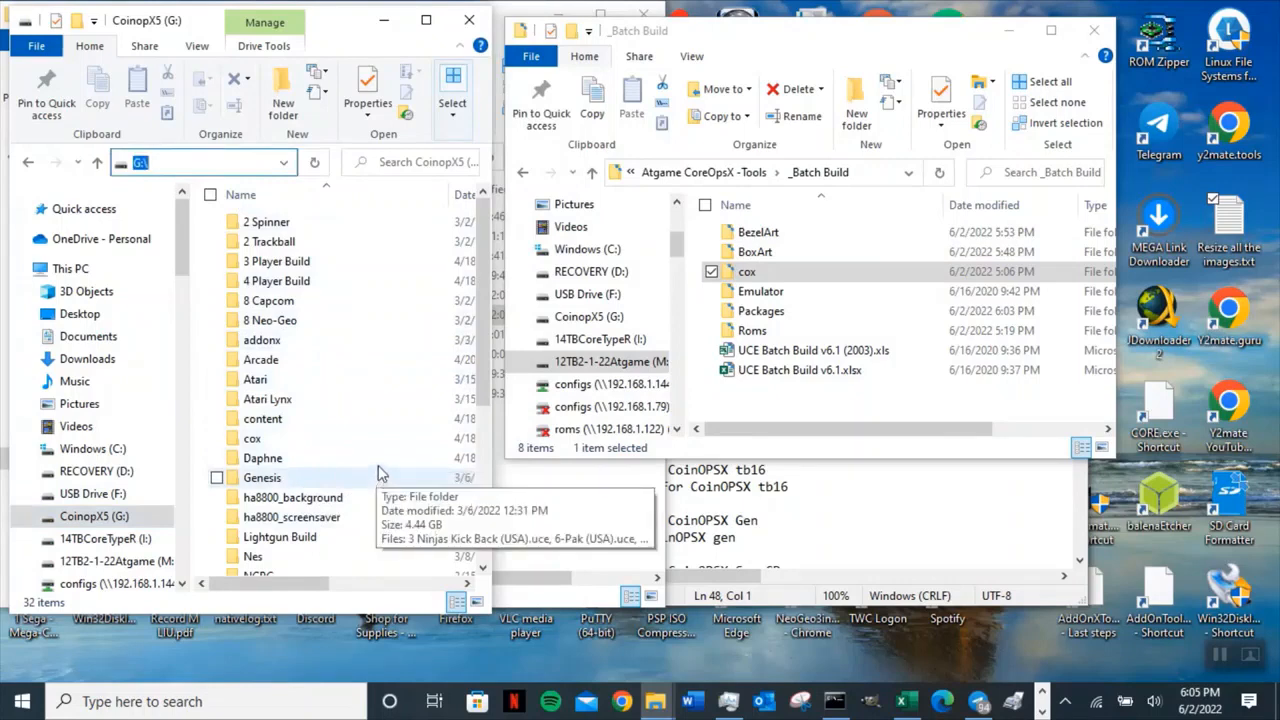
pyautogui.scroll(-3, 377, 410)
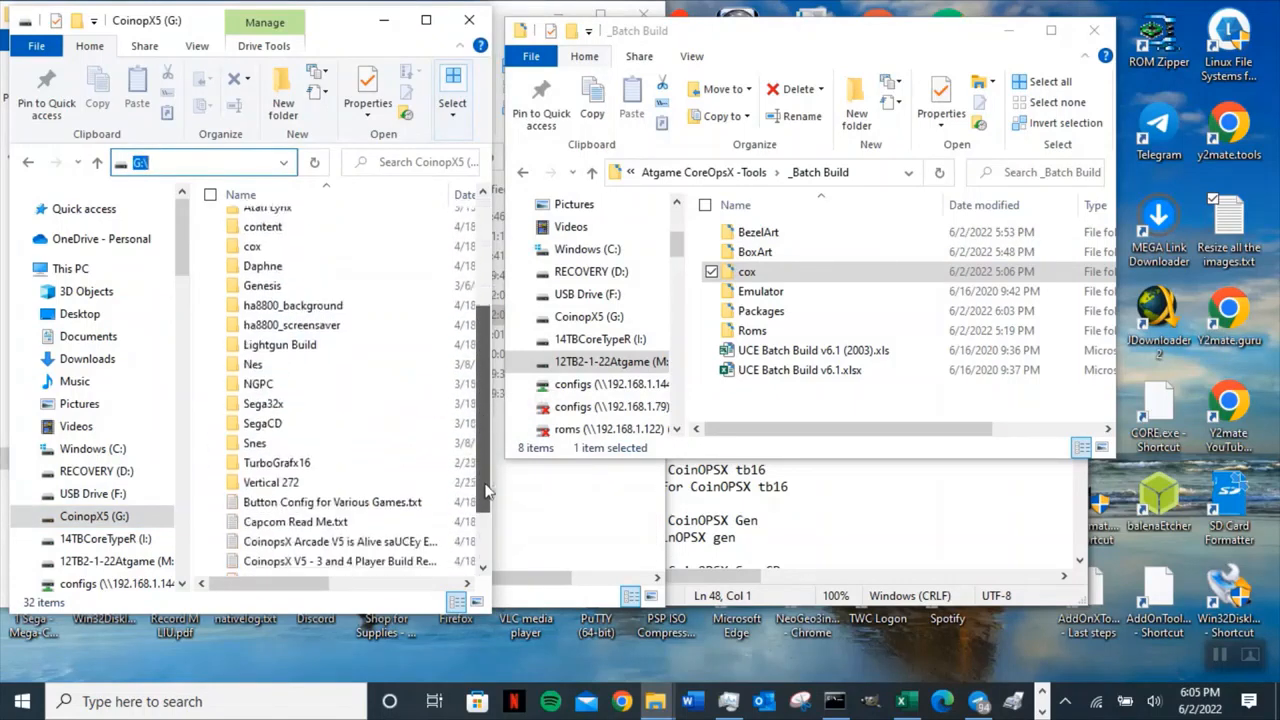
pyautogui.rightClick(377, 407)
pyautogui.moveTo(305, 625)
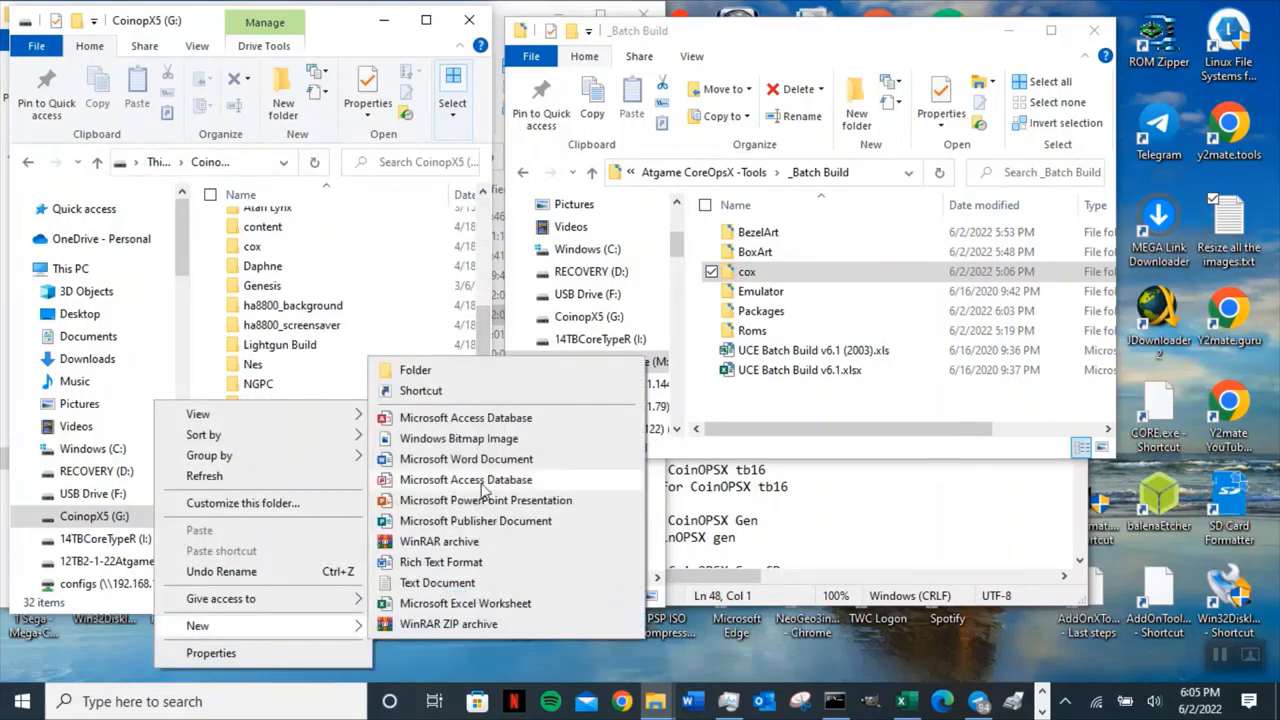
pyautogui.click(425, 372)
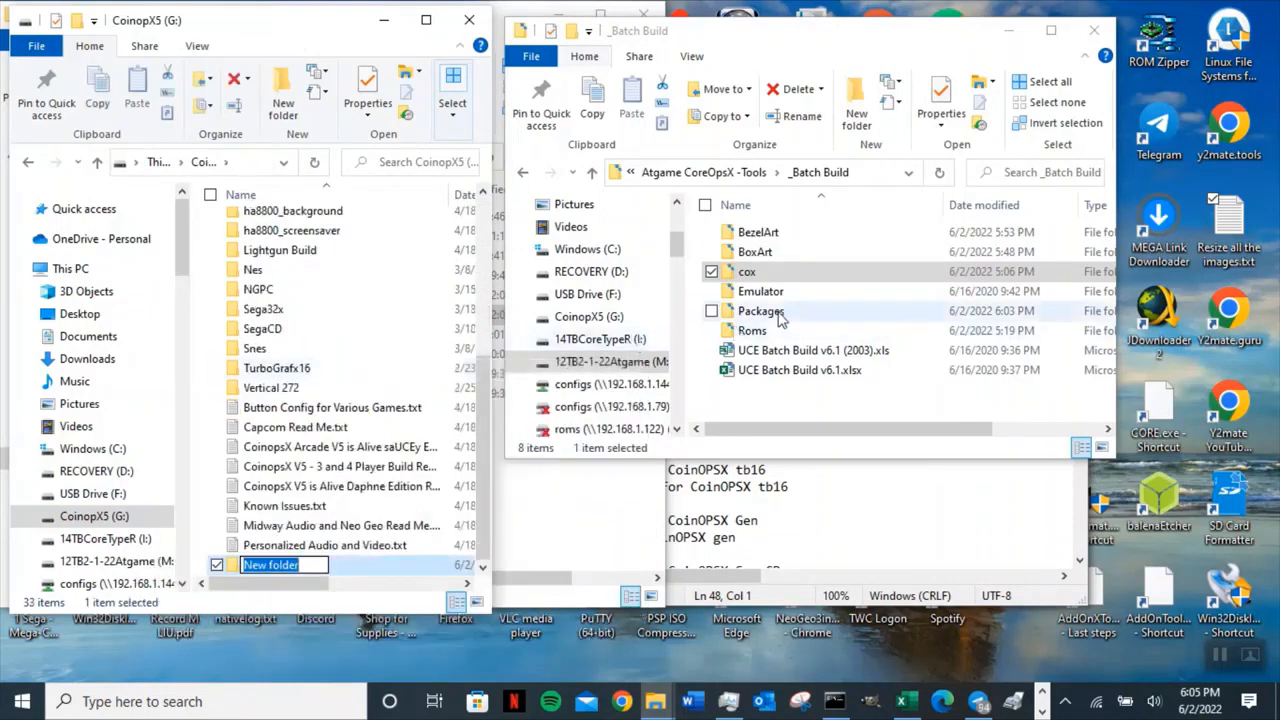
# Open the cox playlist_art folder and copy the name My Arcade from My Arcade.png.
pyautogui.doubleClick(758, 274)
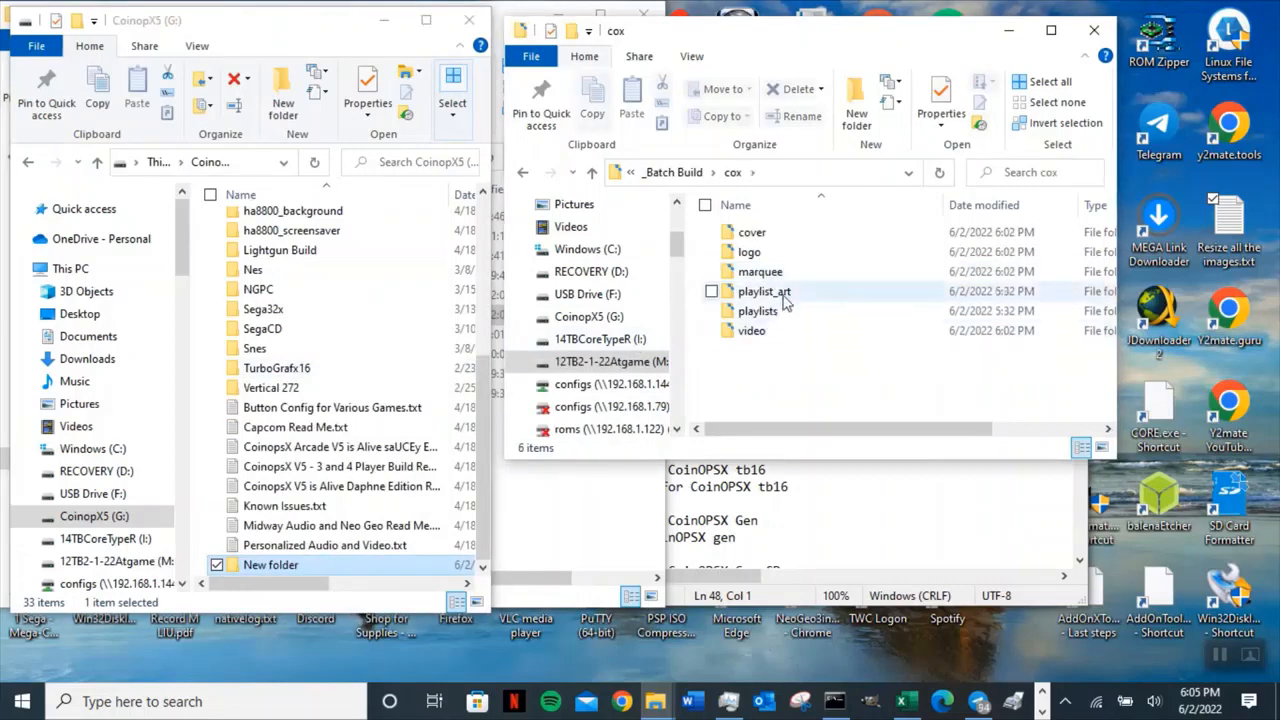
pyautogui.doubleClick(785, 292)
pyautogui.click(743, 308)
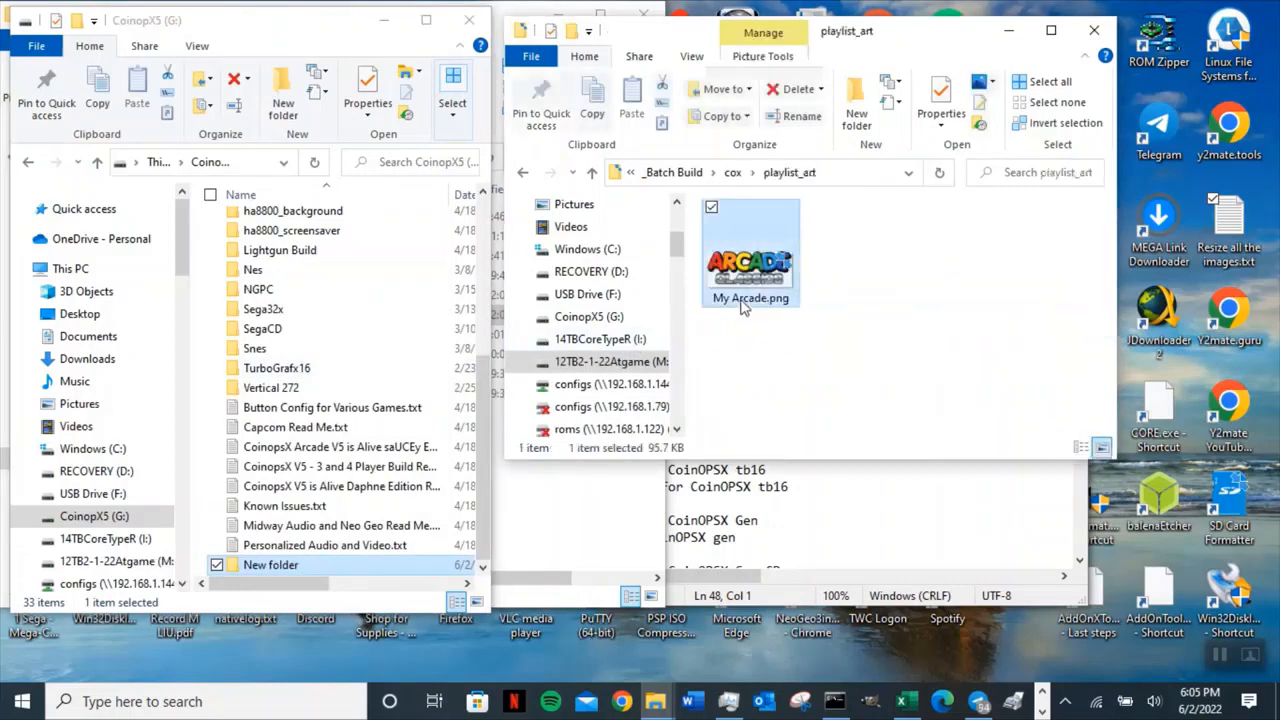
pyautogui.click(719, 298)
pyautogui.rightClick(720, 298)
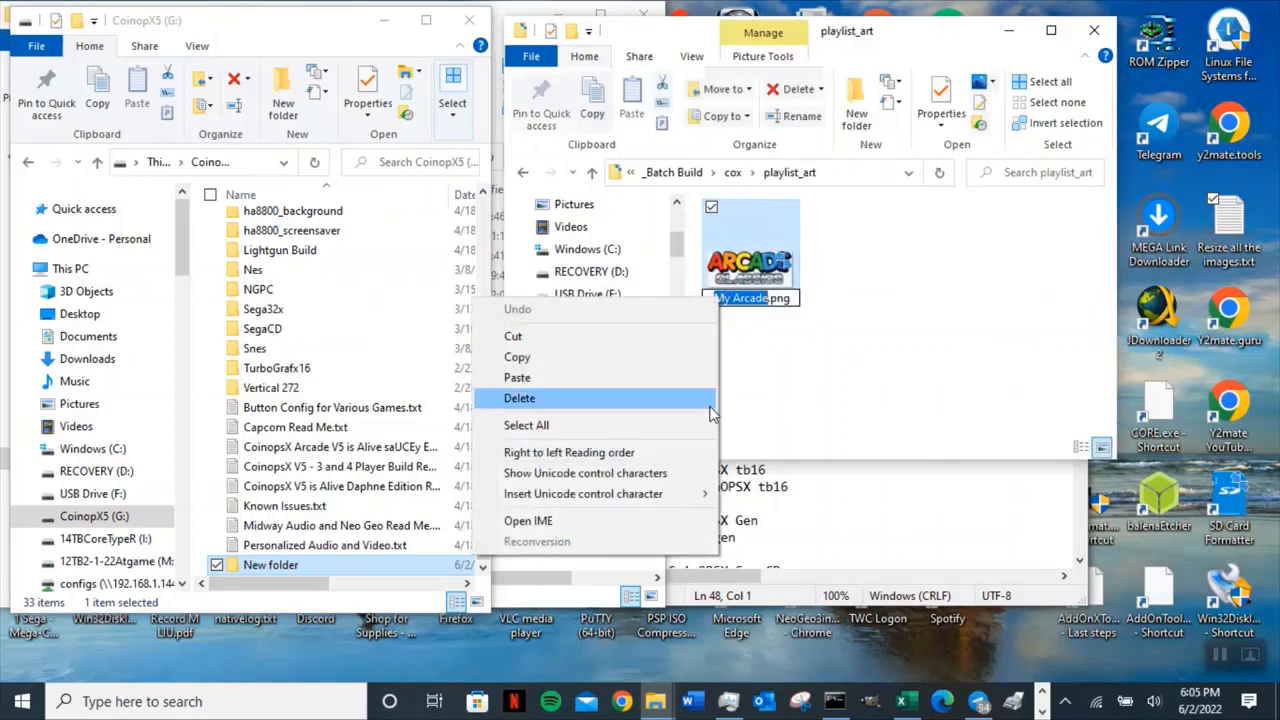
pyautogui.click(617, 358)
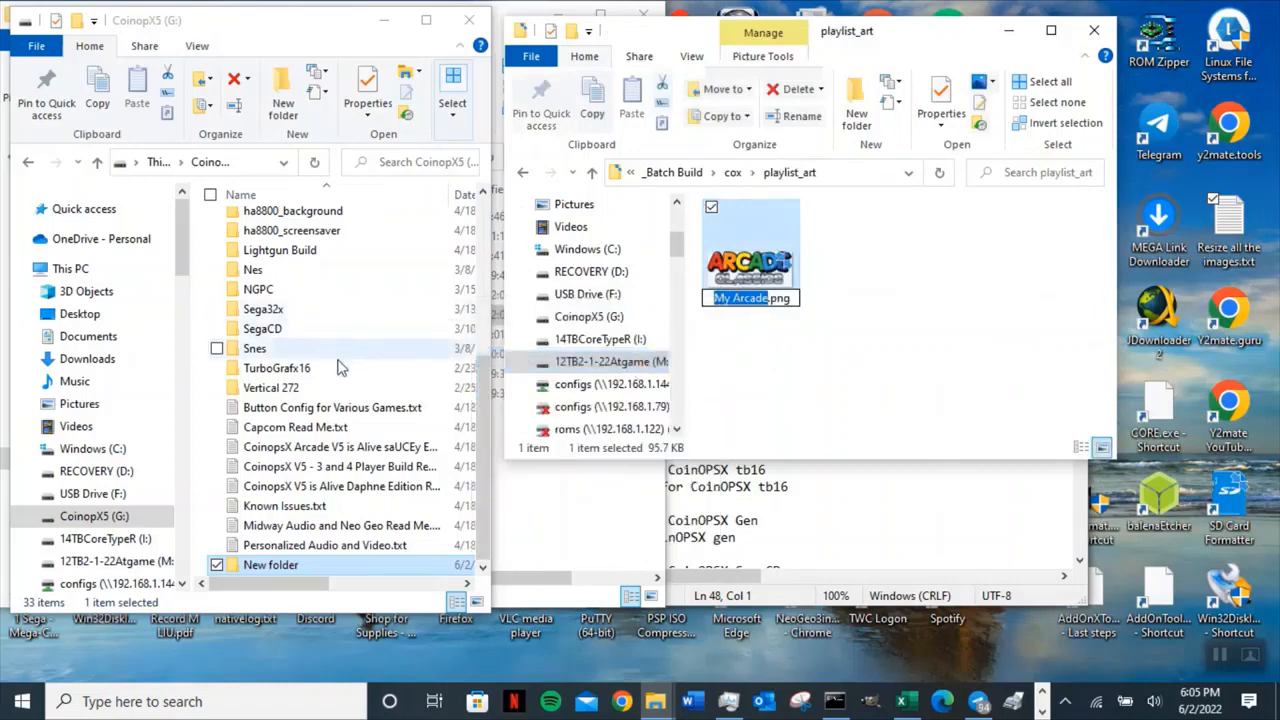
# Browse the Arcade folder on the CoinopX5 drive and return to the drive's root folder list.
pyautogui.click(357, 376)
pyautogui.scroll(3, 365, 372)
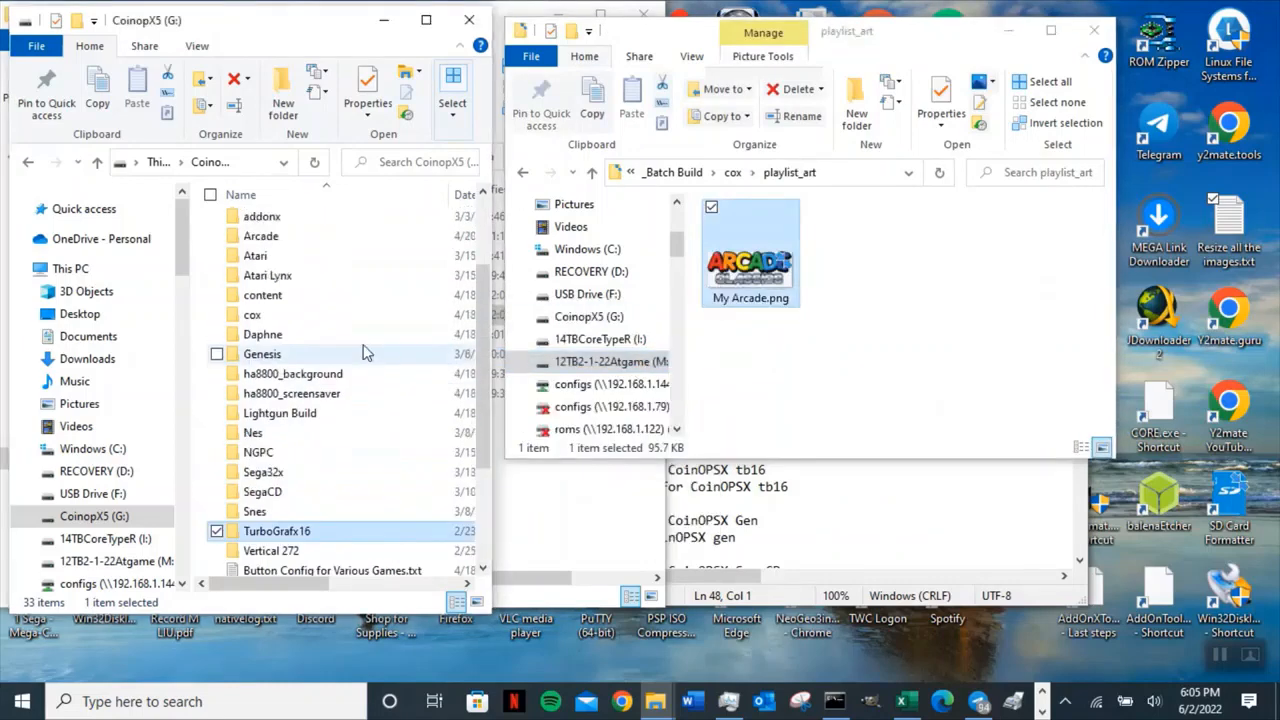
pyautogui.doubleClick(265, 238)
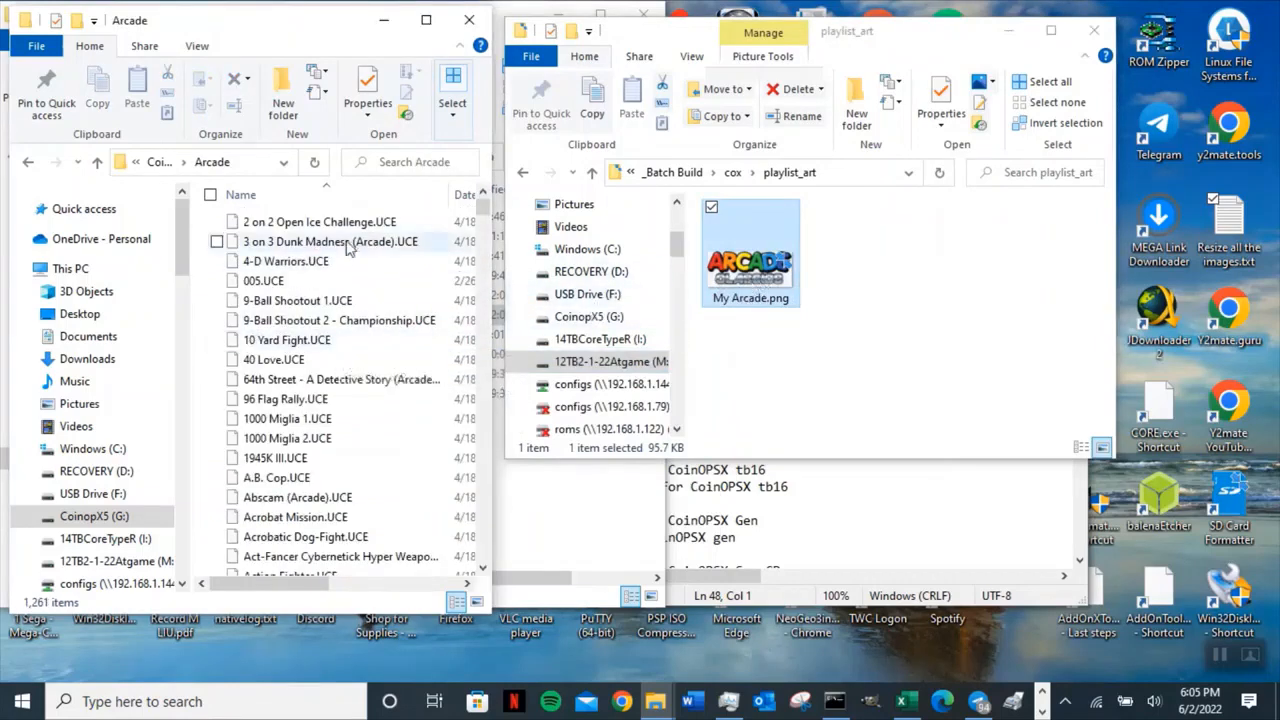
pyautogui.click(97, 163)
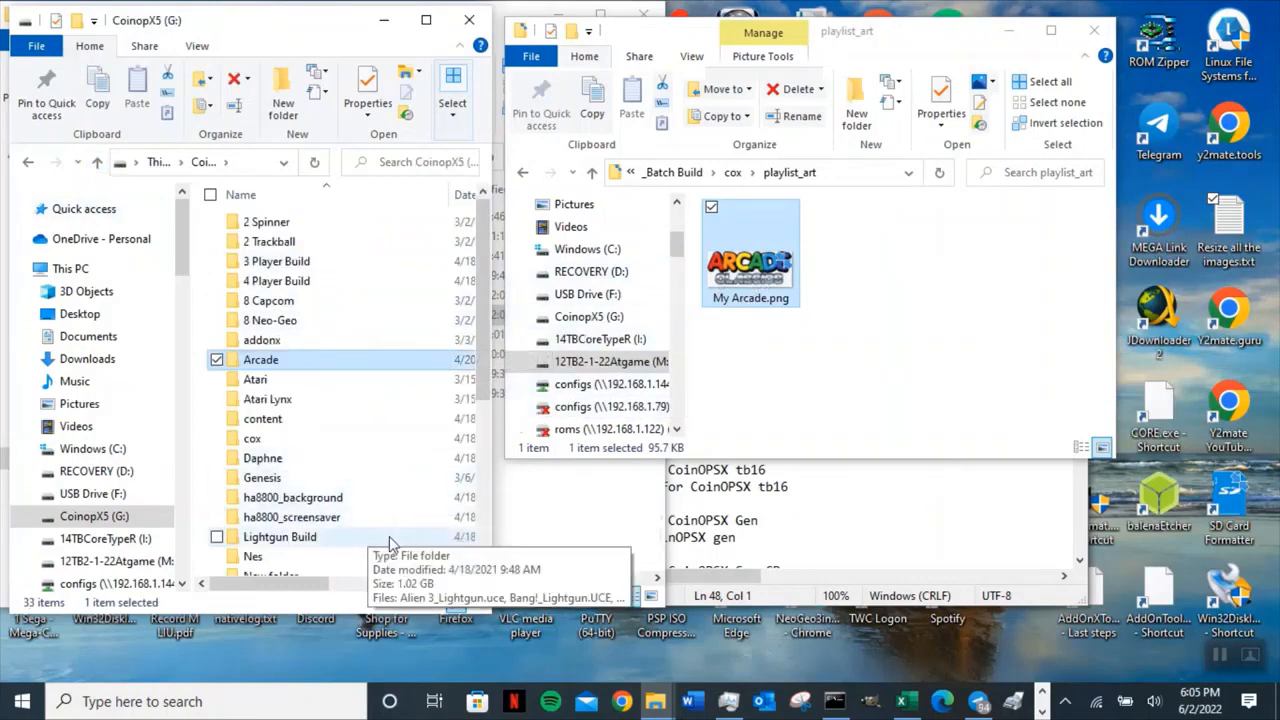
pyautogui.scroll(-3, 392, 528)
pyautogui.scroll(-2, 390, 525)
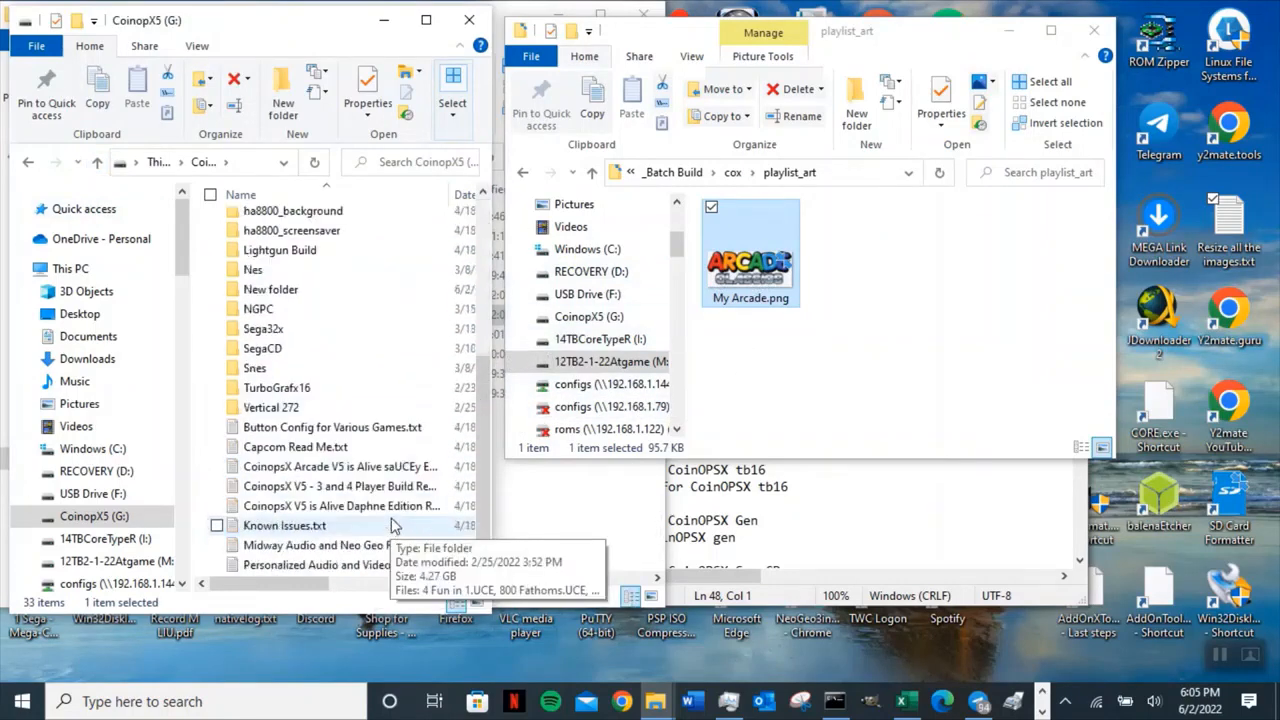
# Rename the new folder at the CoinopX5 drive's root to My Arcade and open it.
pyautogui.scroll(2, 390, 522)
pyautogui.click(274, 398)
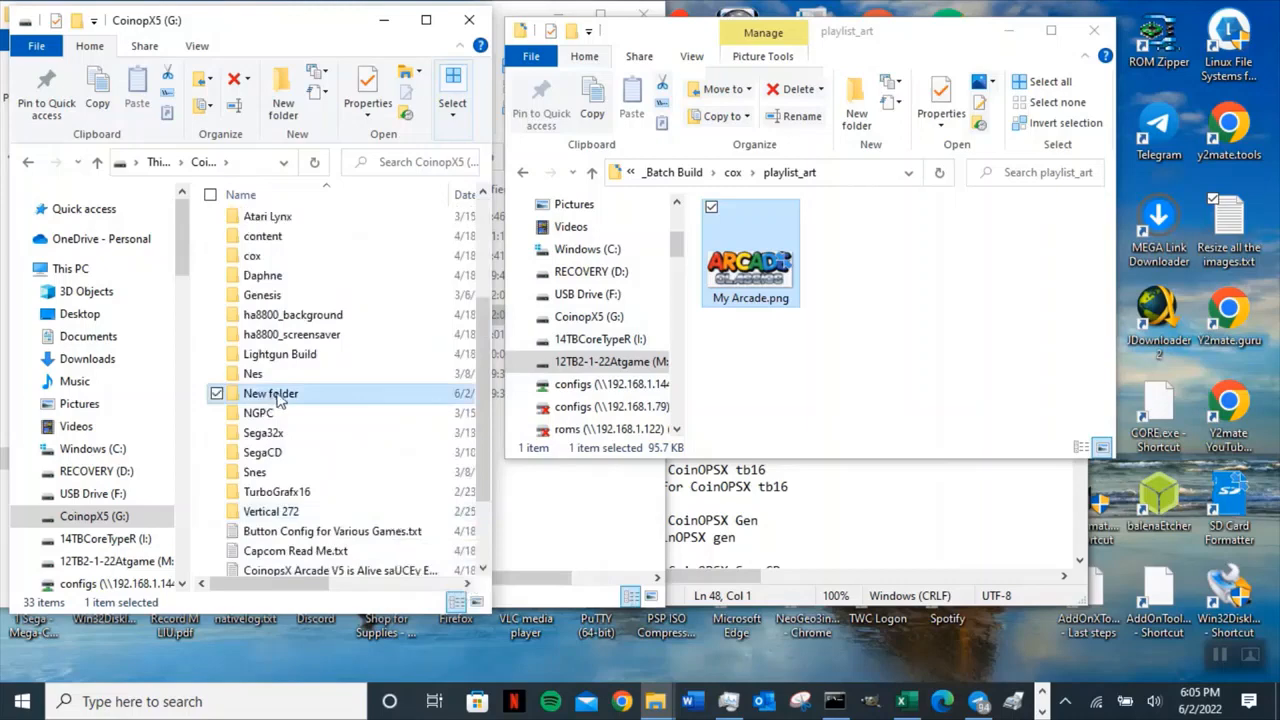
pyautogui.click(280, 398)
pyautogui.rightClick(280, 396)
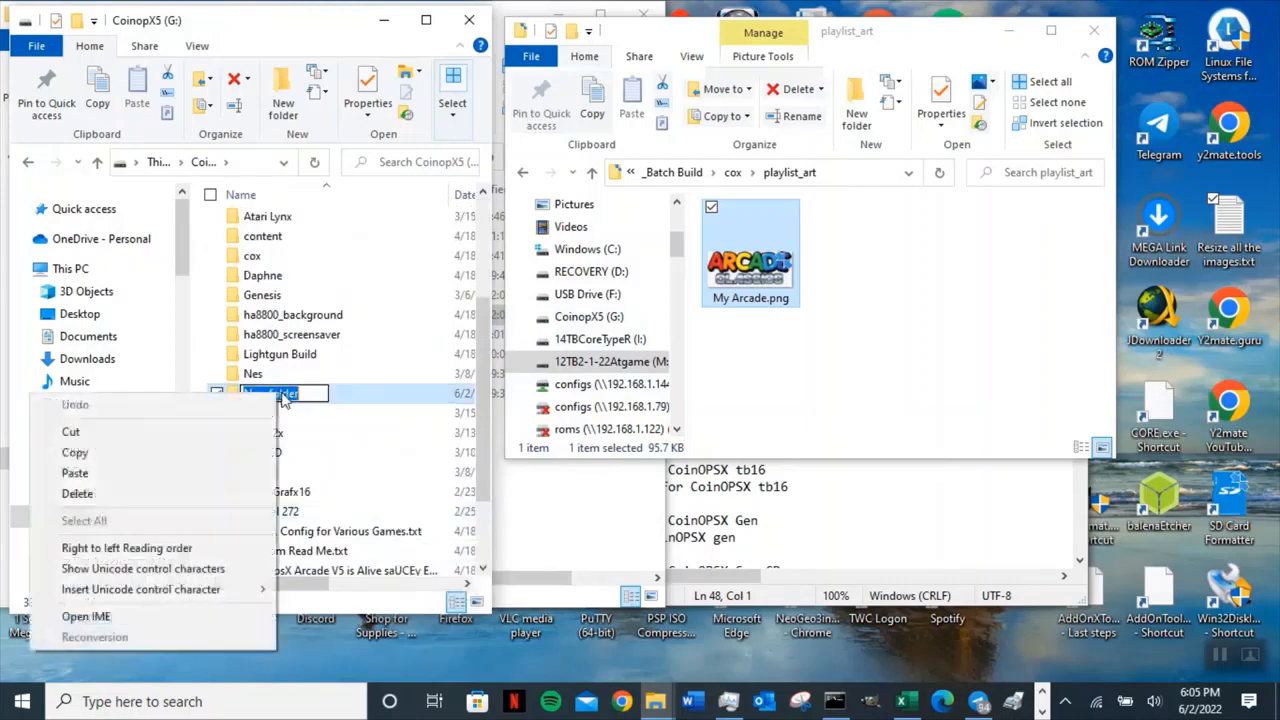
pyautogui.click(228, 473)
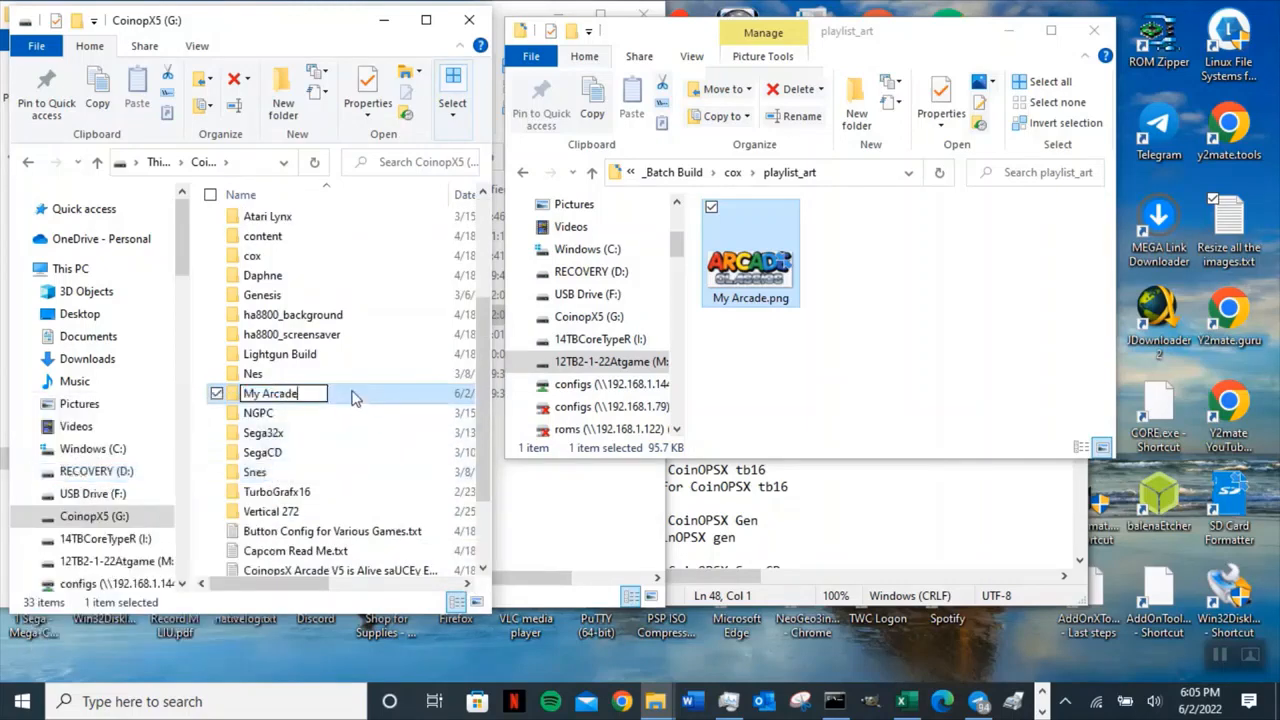
pyautogui.press('Return')
pyautogui.doubleClick(308, 395)
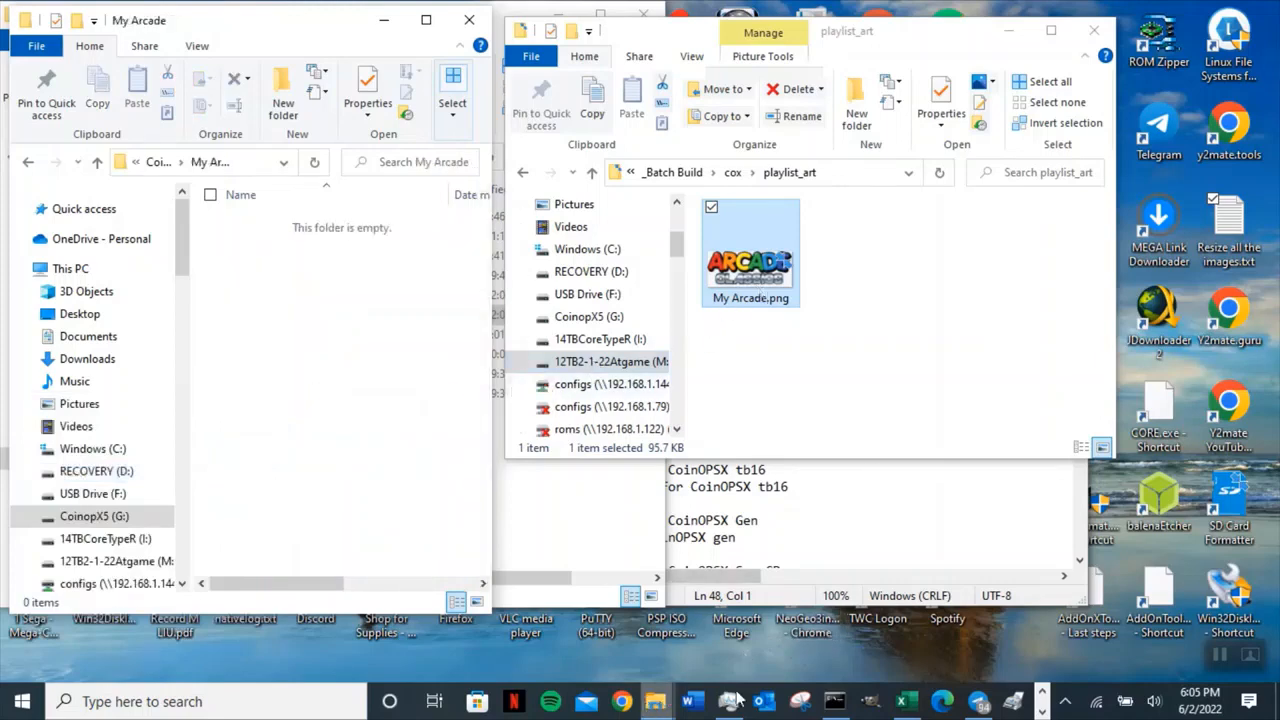
# Switch to the browser, search Google Images for Arcade logo and select the Arcade Club neon image.
pyautogui.click(1041, 712)
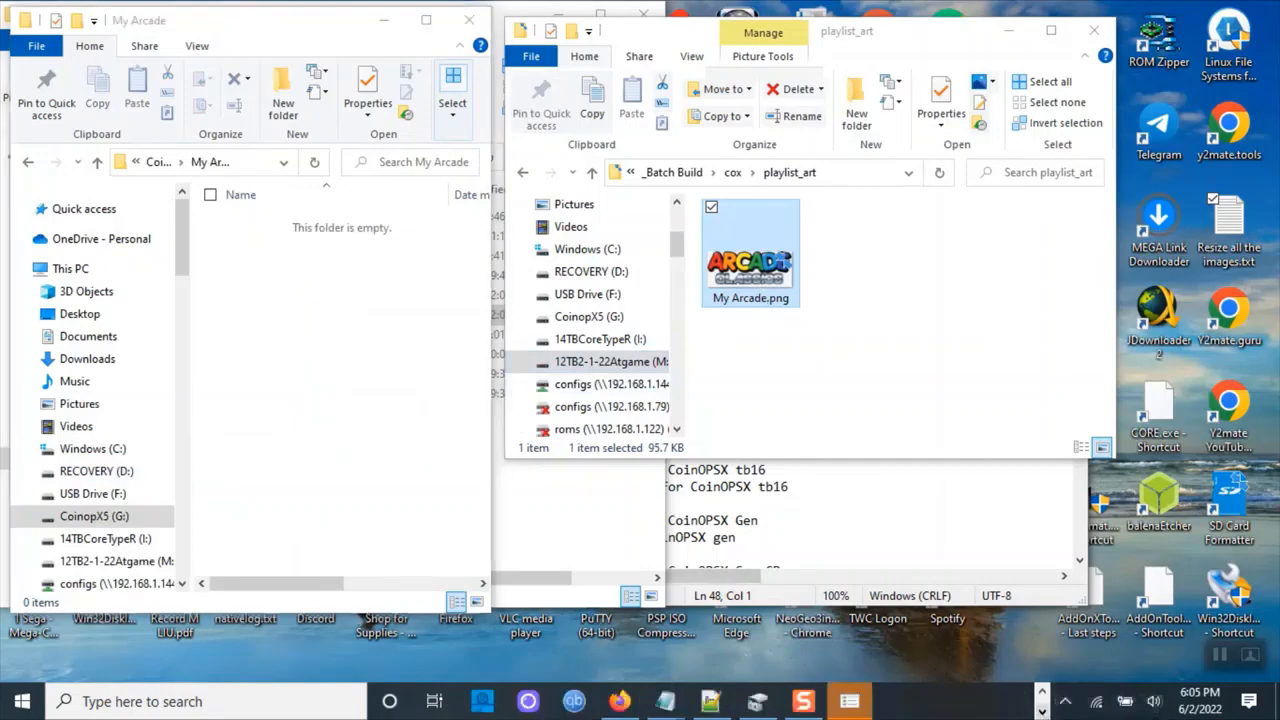
pyautogui.click(620, 702)
pyautogui.click(311, 138)
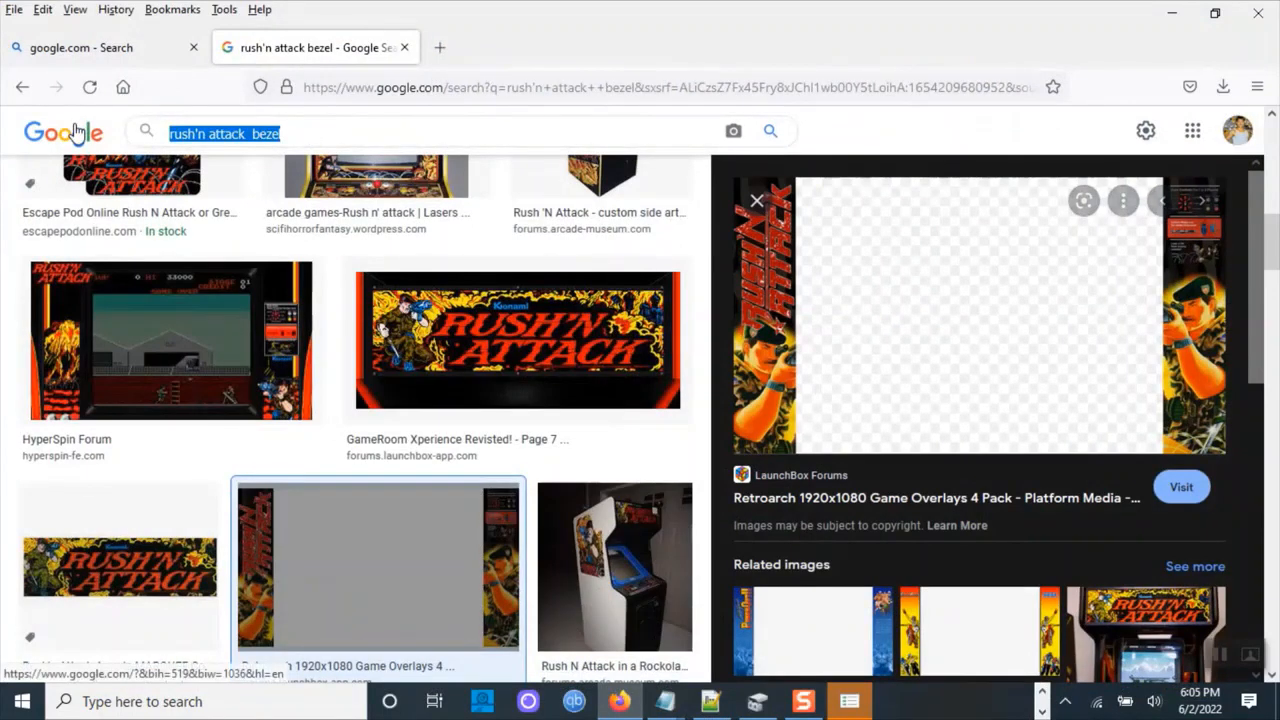
pyautogui.write('Arcade ')
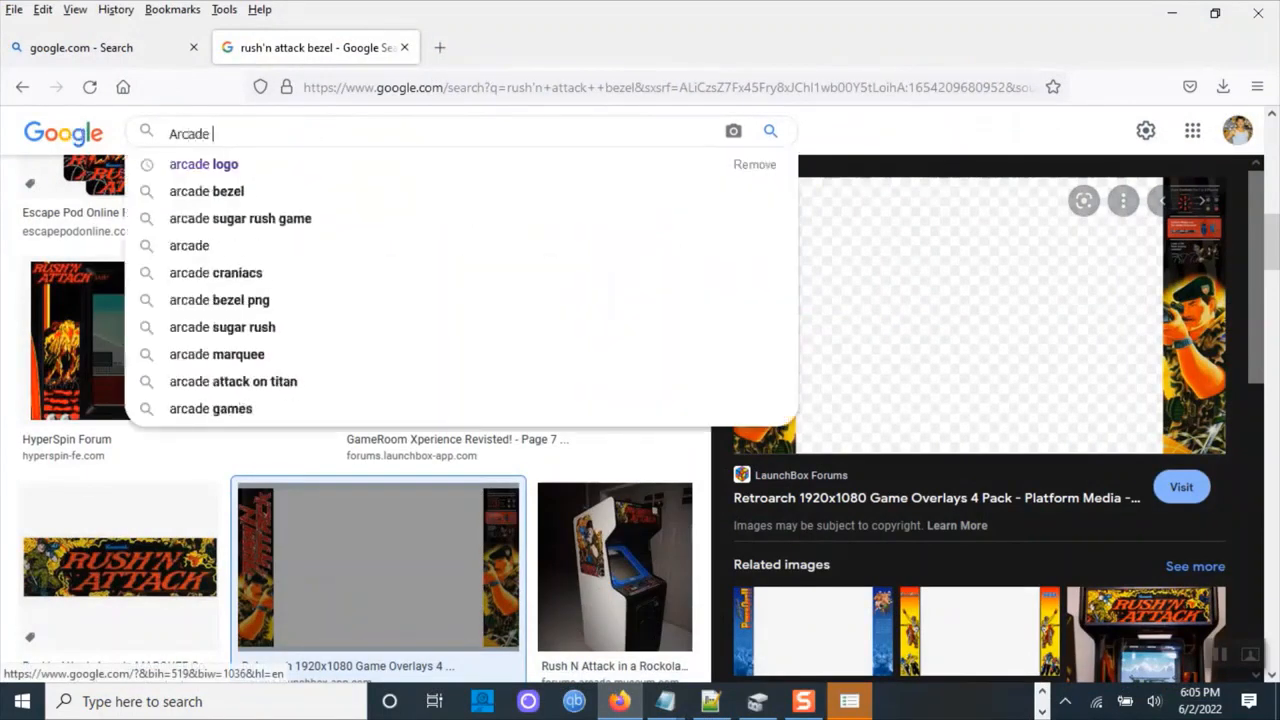
pyautogui.write('logo')
pyautogui.press('Return')
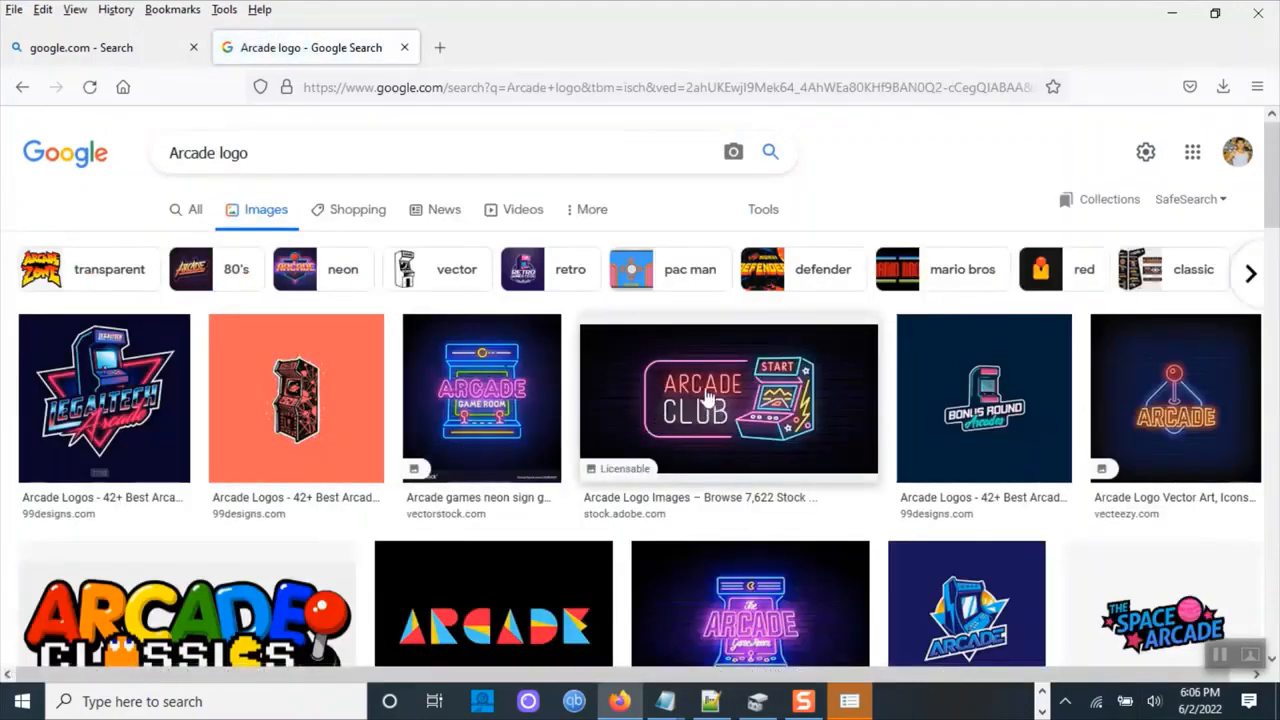
pyautogui.scroll(-1, 755, 422)
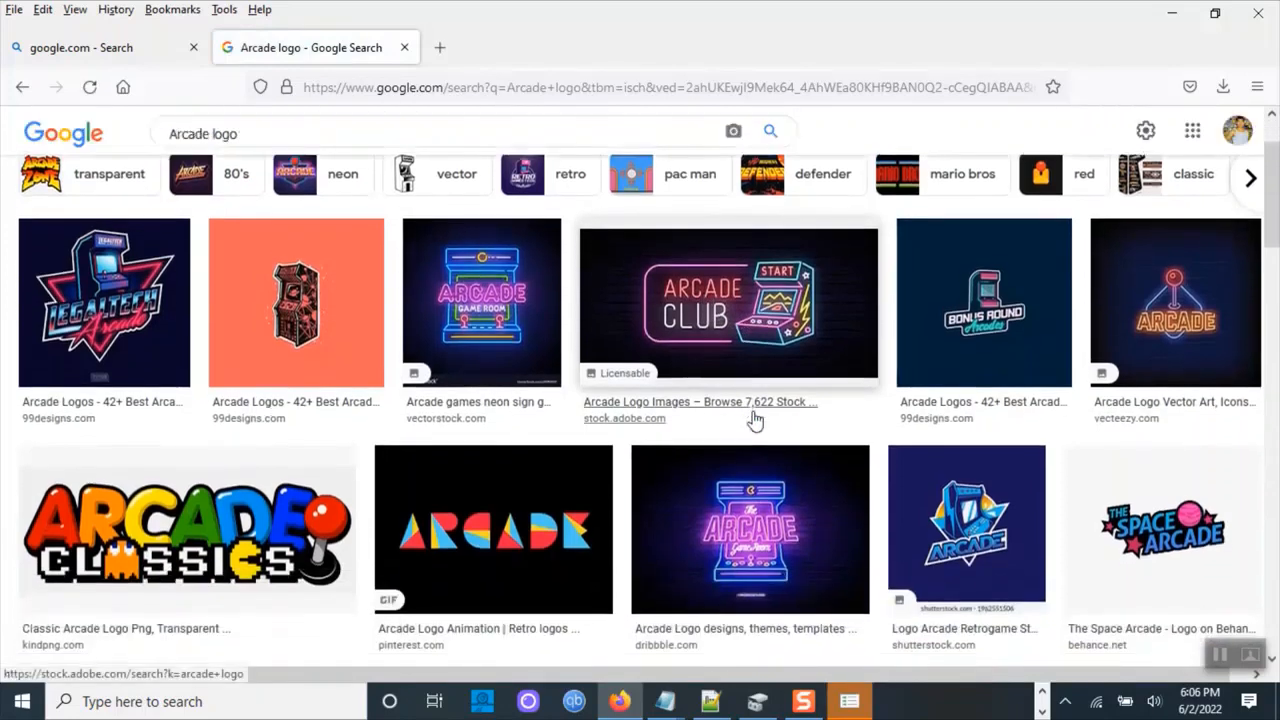
pyautogui.click(748, 330)
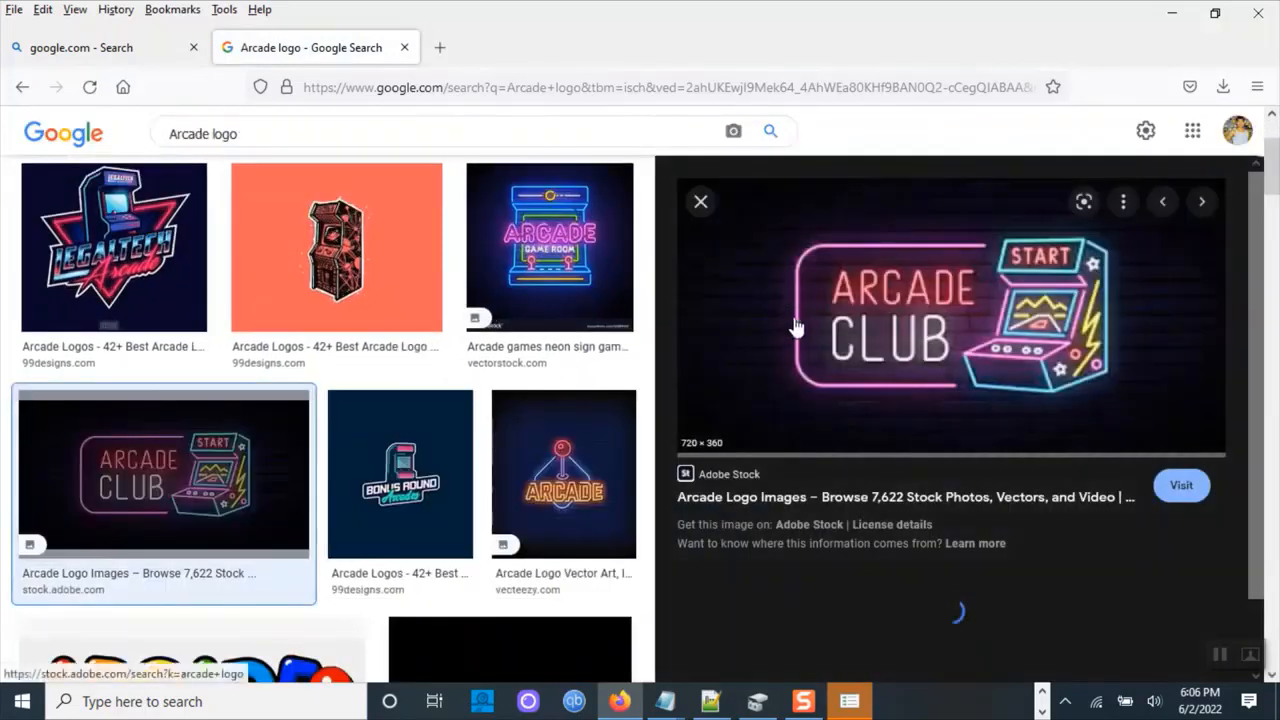
# Save the Arcade Club image into the cox playlist_art folder as My Arcade.png with all file types, replacing the old file.
pyautogui.rightClick(862, 292)
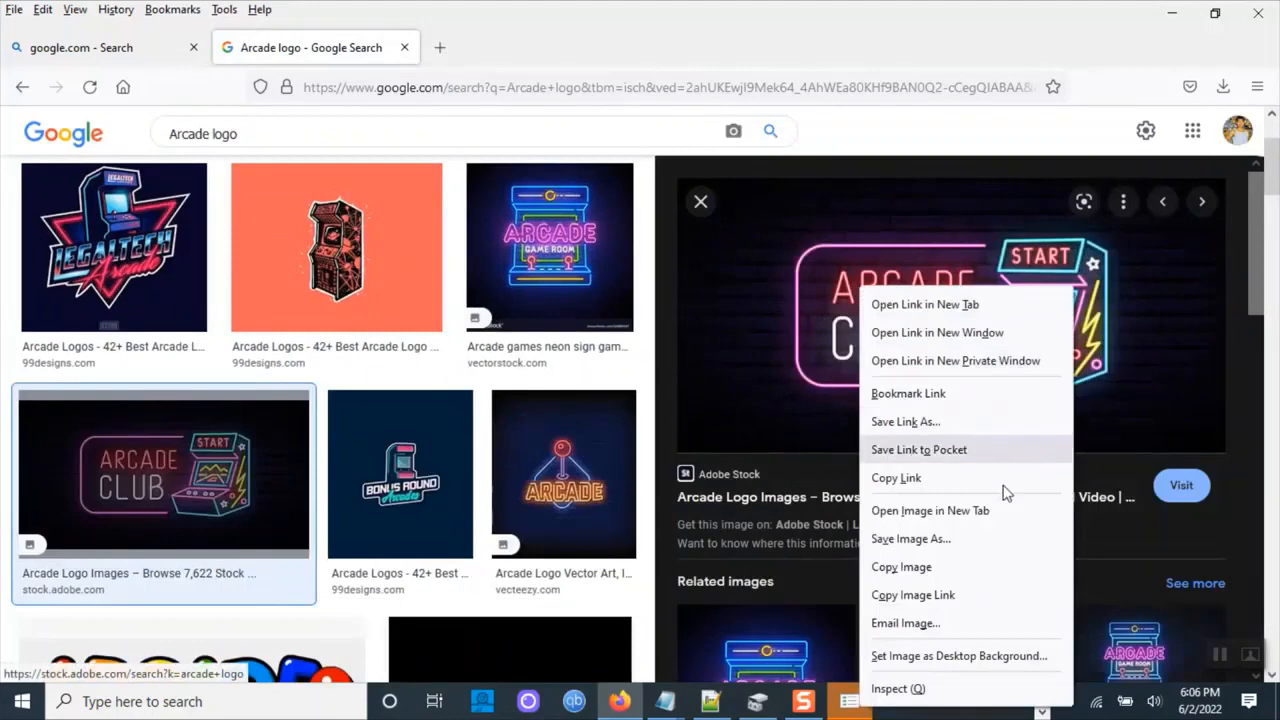
pyautogui.click(945, 539)
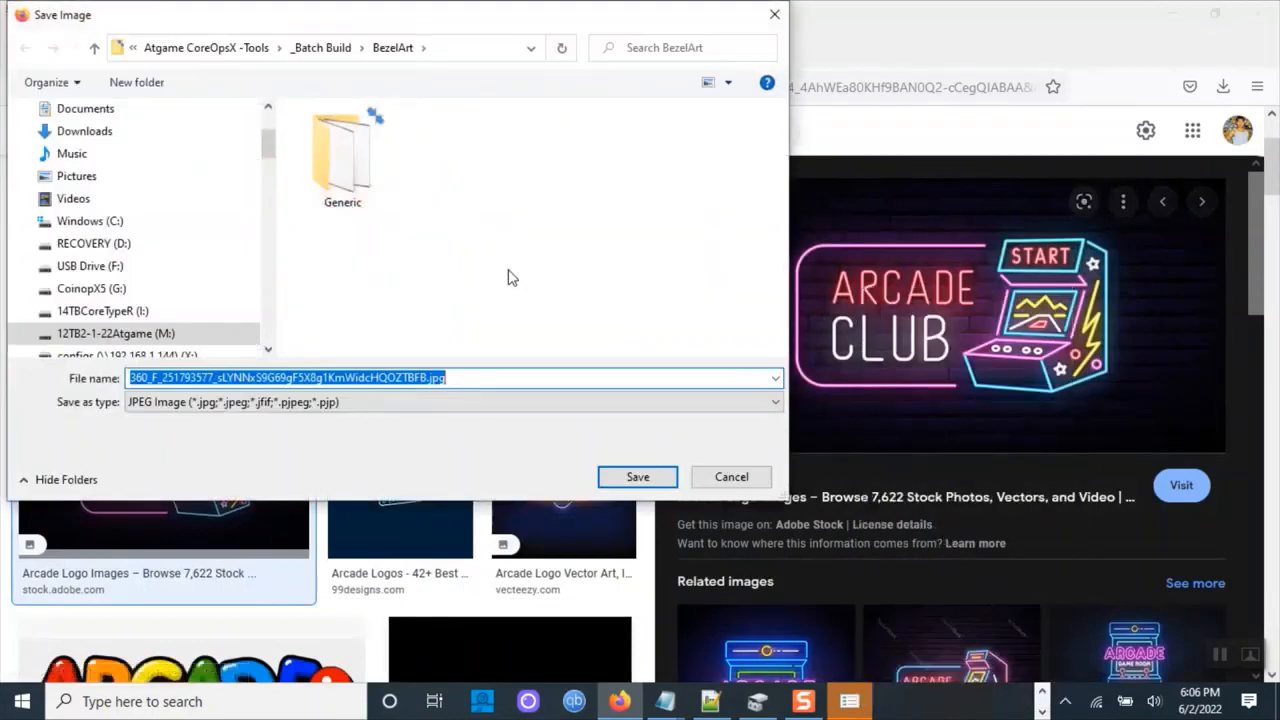
pyautogui.click(318, 48)
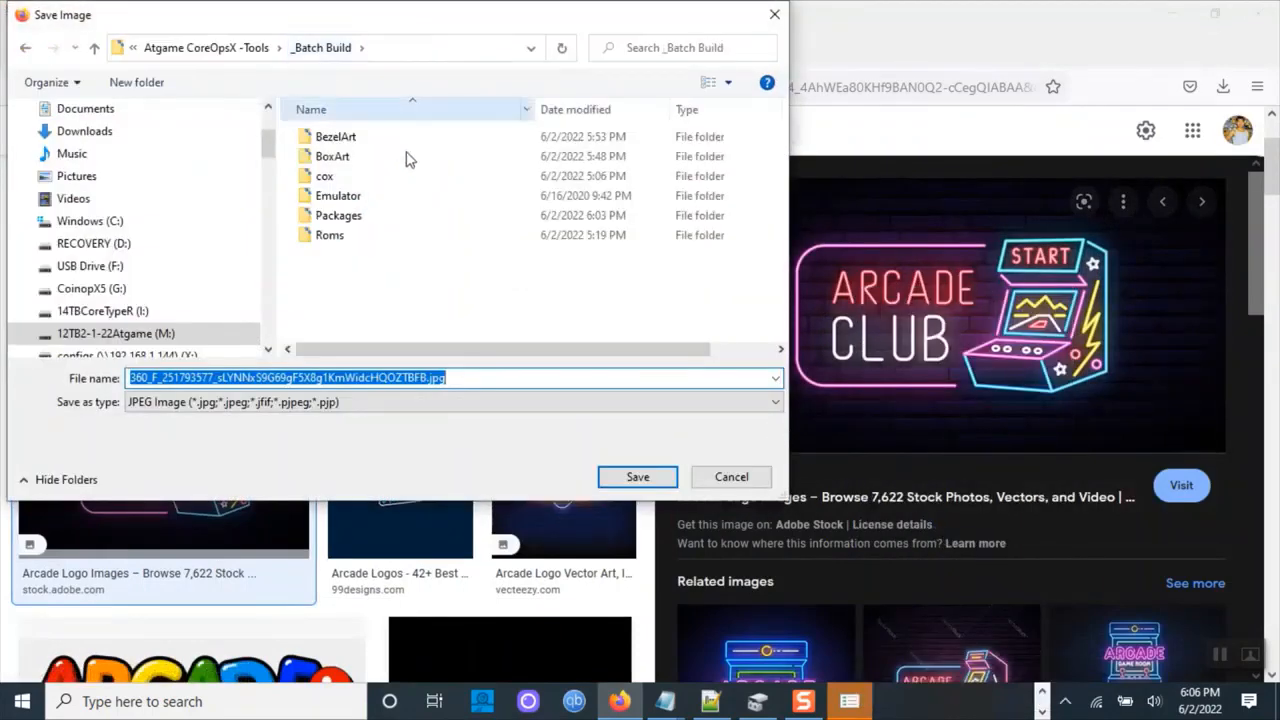
pyautogui.doubleClick(357, 178)
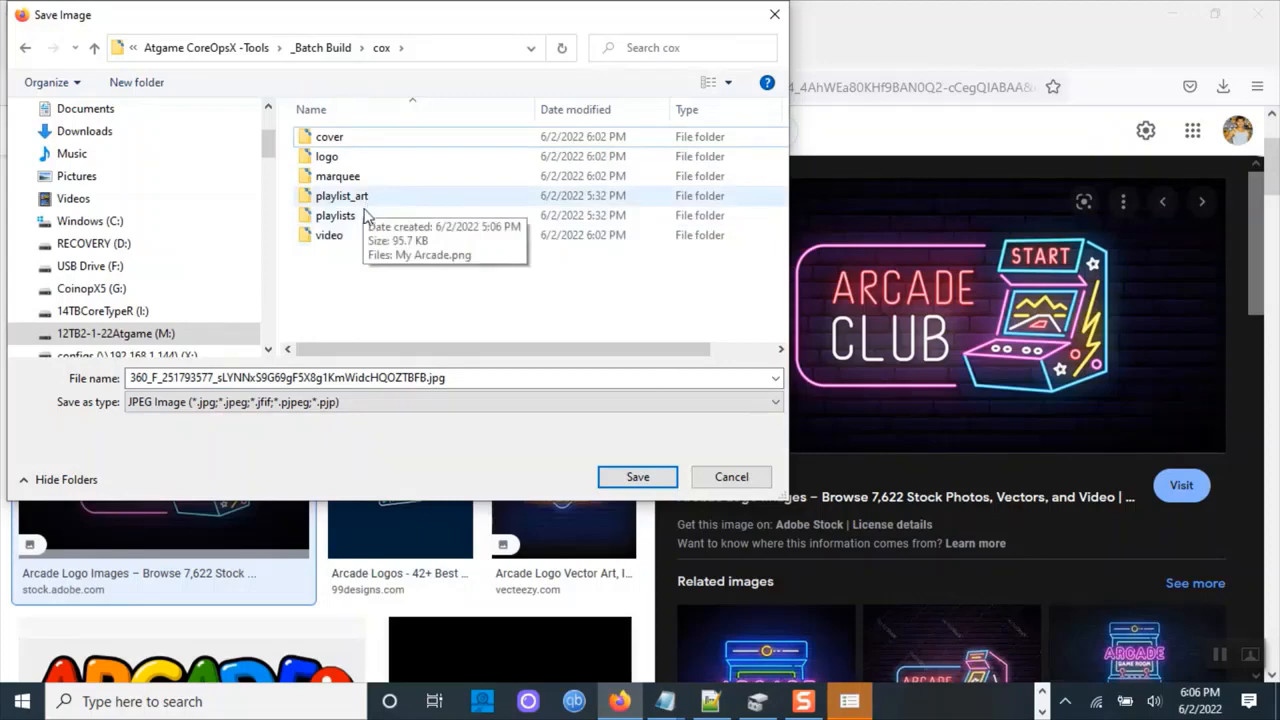
pyautogui.doubleClick(371, 202)
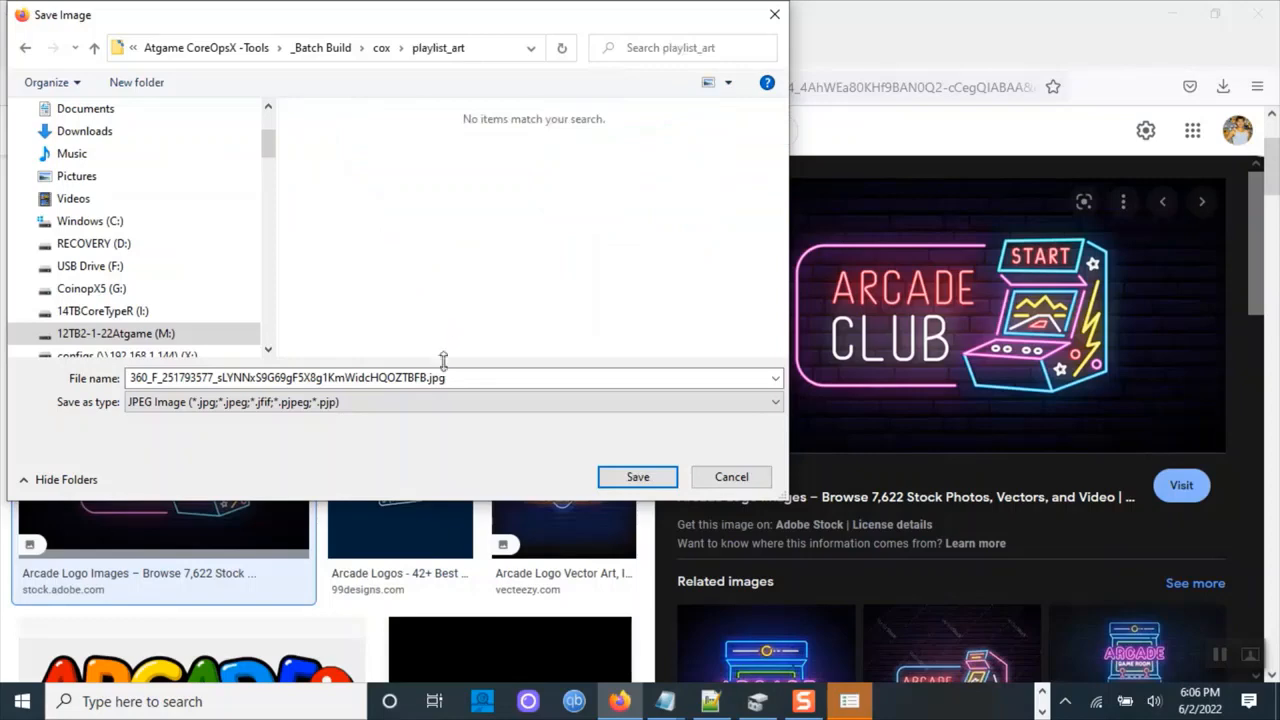
pyautogui.click(458, 402)
pyautogui.click(463, 421)
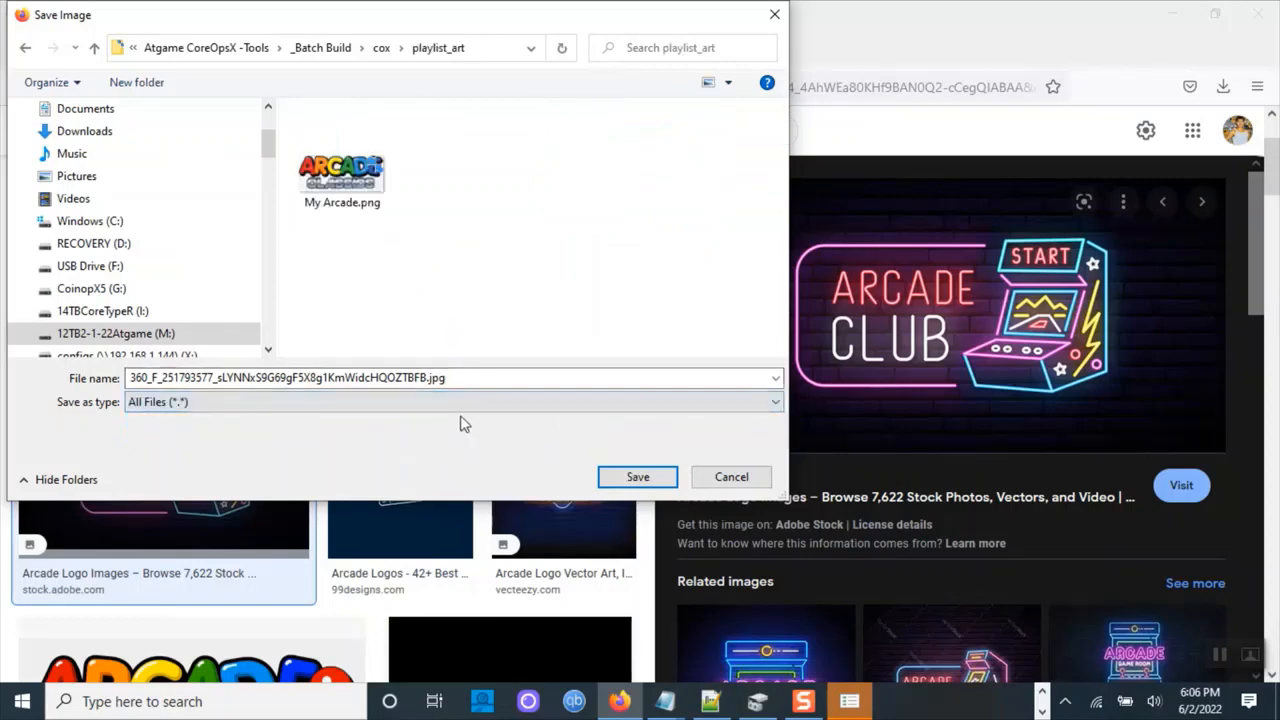
pyautogui.click(338, 205)
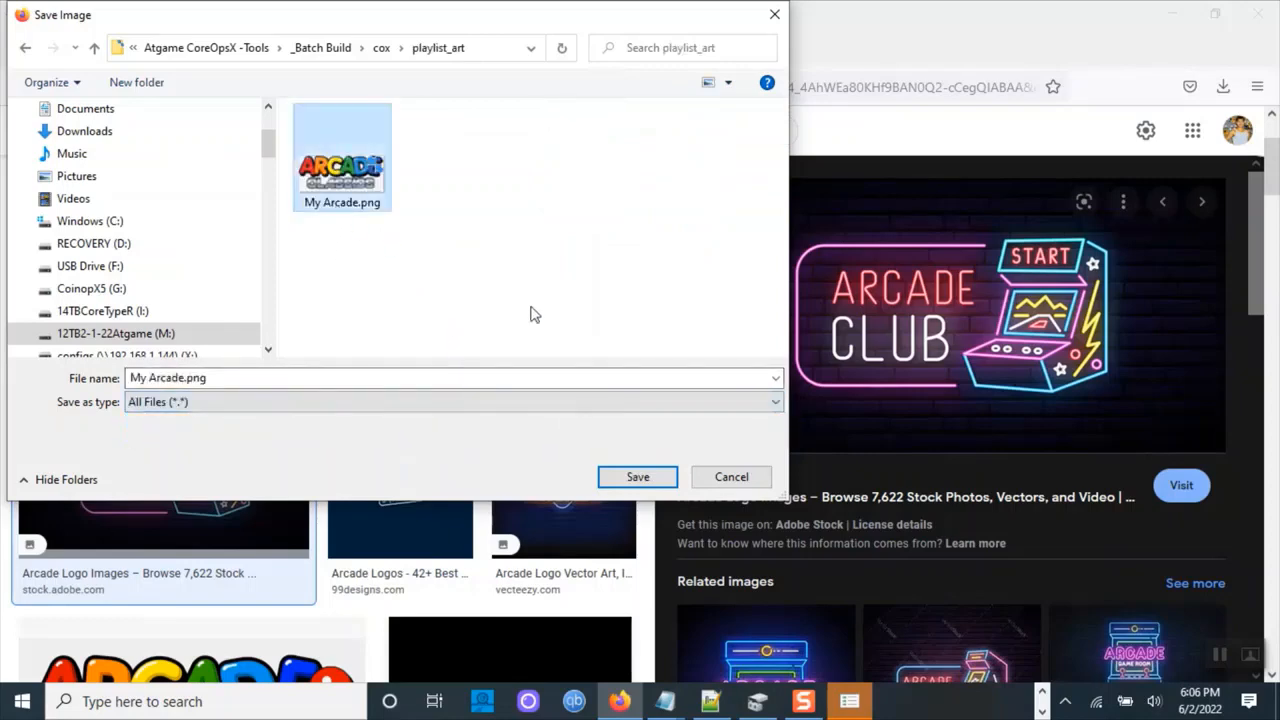
pyautogui.click(645, 476)
pyautogui.click(687, 352)
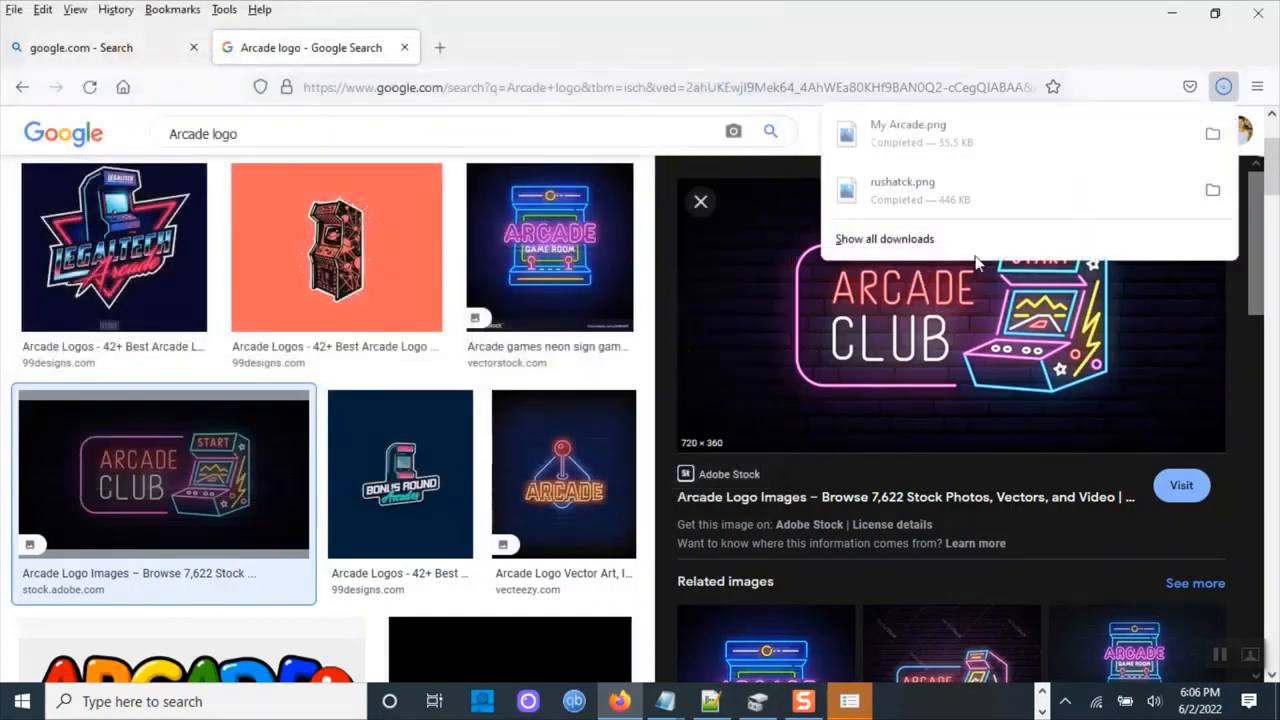
pyautogui.click(1173, 20)
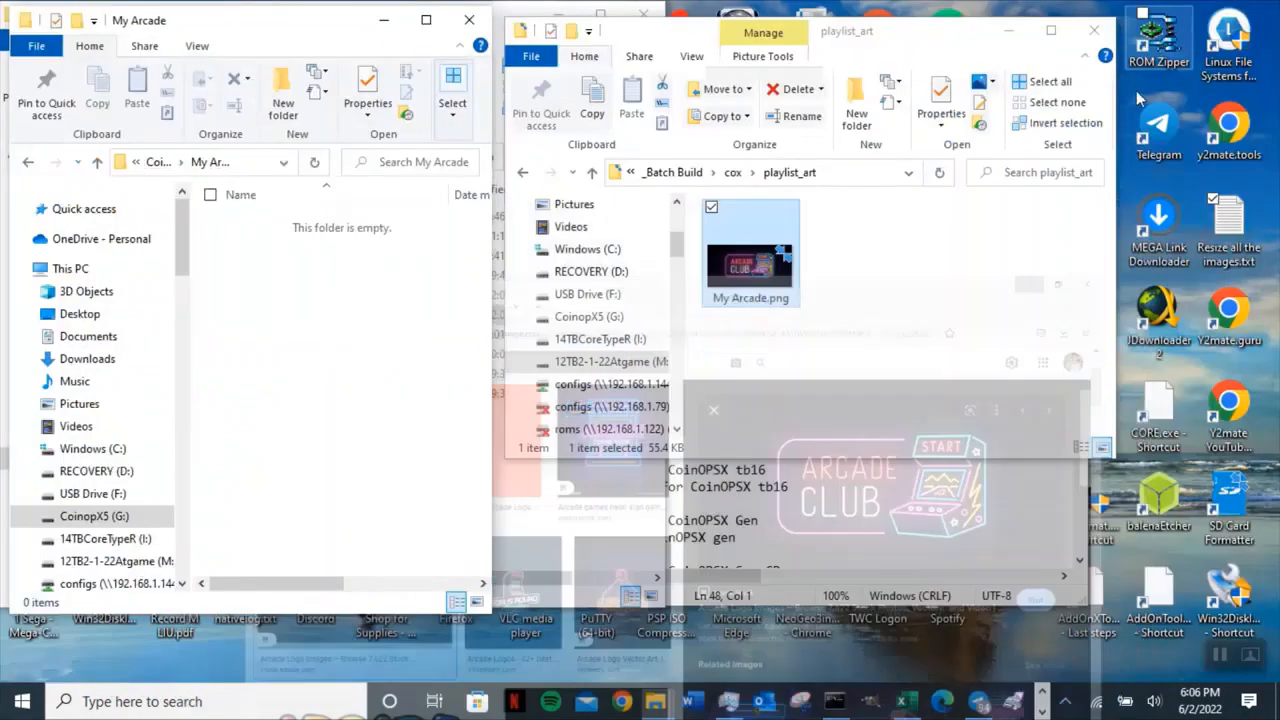
# Switch the playlist_art folder view to larger icons.
pyautogui.rightClick(855, 330)
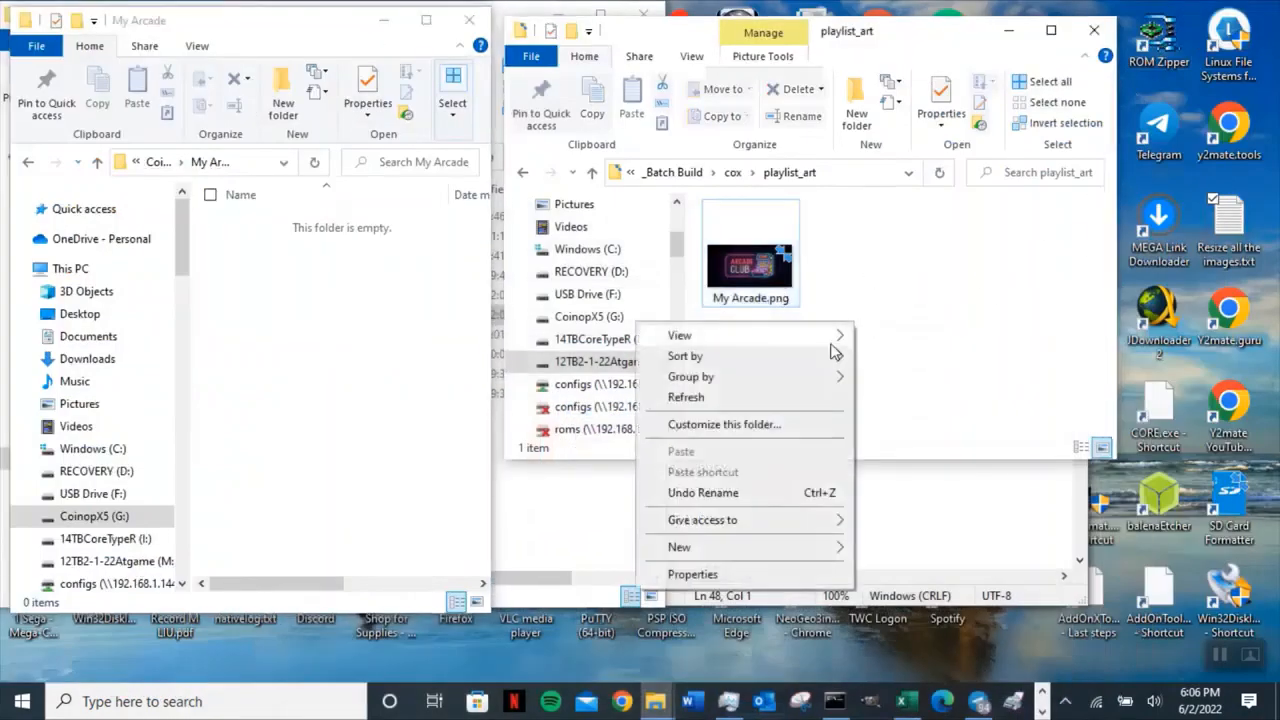
pyautogui.moveTo(834, 342)
pyautogui.click(875, 336)
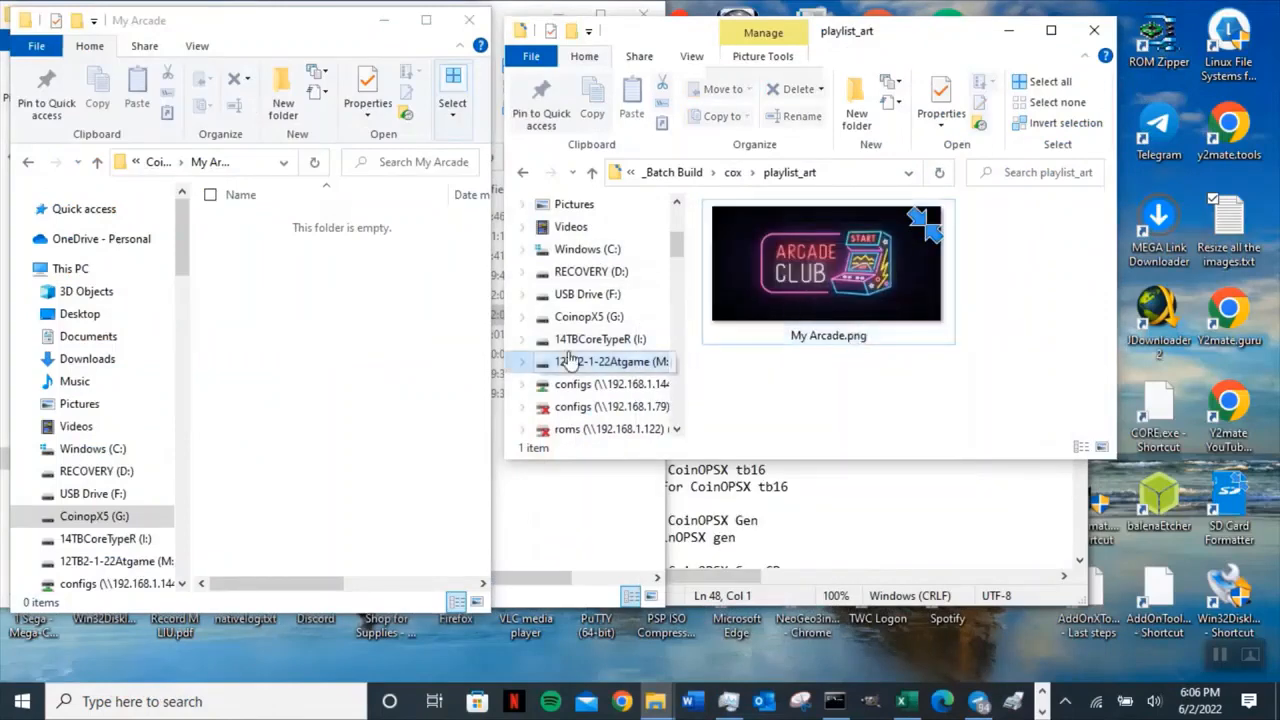
# Copy Rush'n Attack (Arcade).UCE from the _Batch Build Packages folder into the My Arcade folder on the CoinopX5 drive.
pyautogui.click(231, 316)
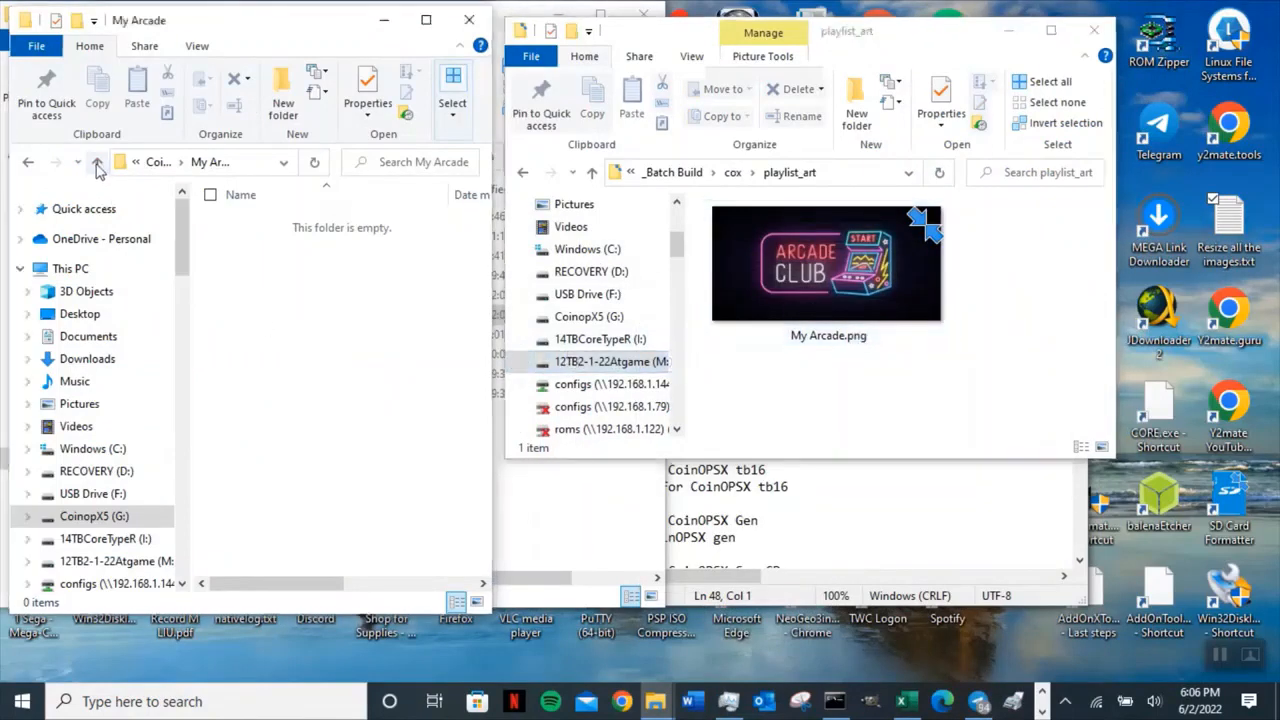
pyautogui.click(97, 162)
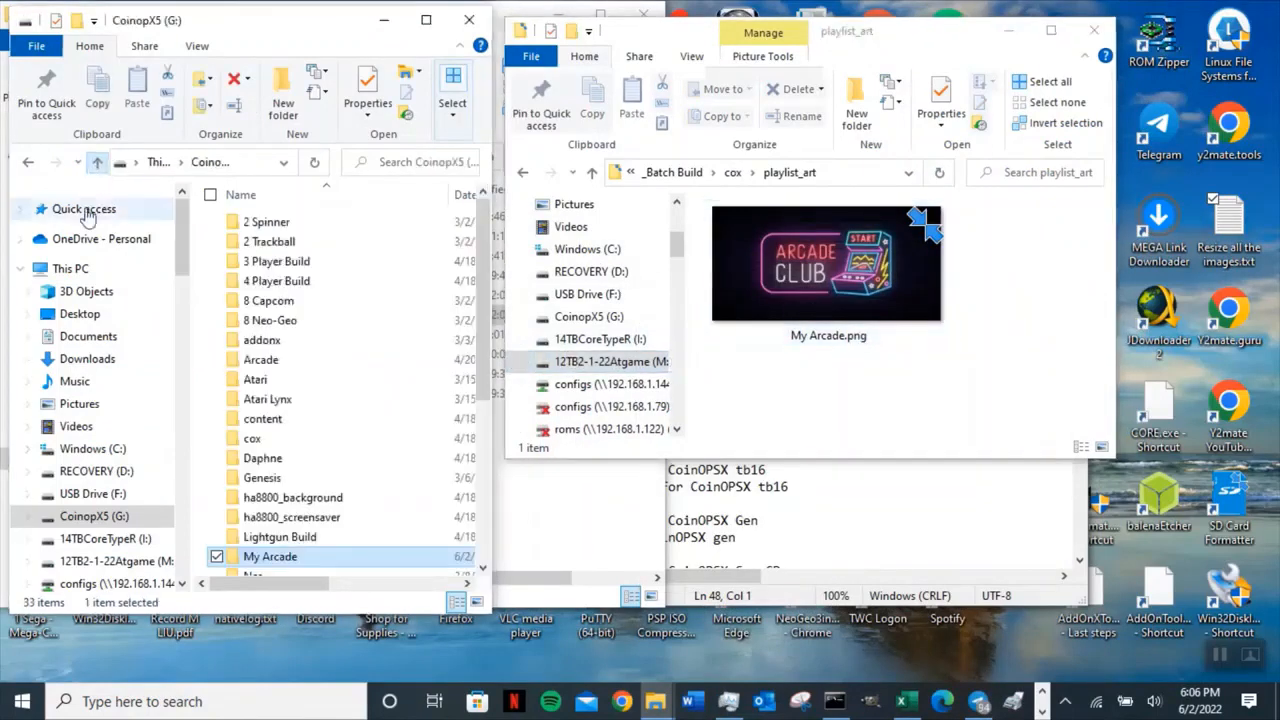
pyautogui.doubleClick(296, 563)
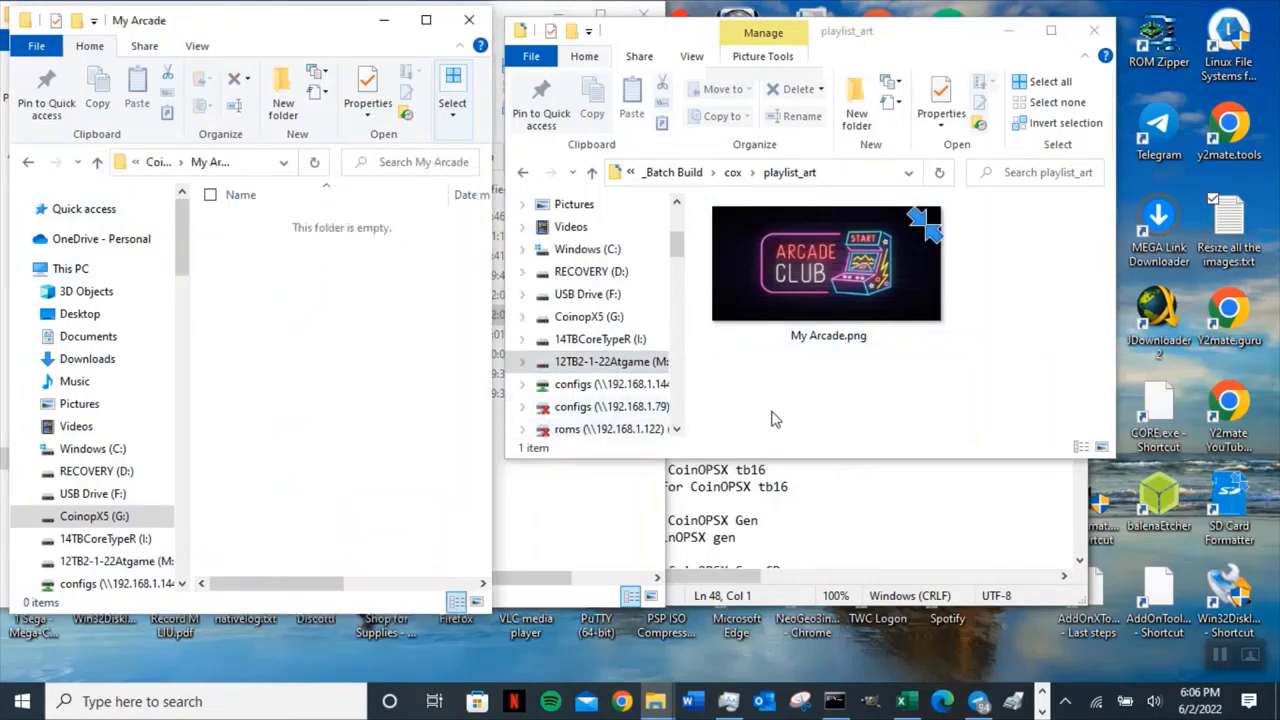
pyautogui.click(771, 418)
pyautogui.click(592, 172)
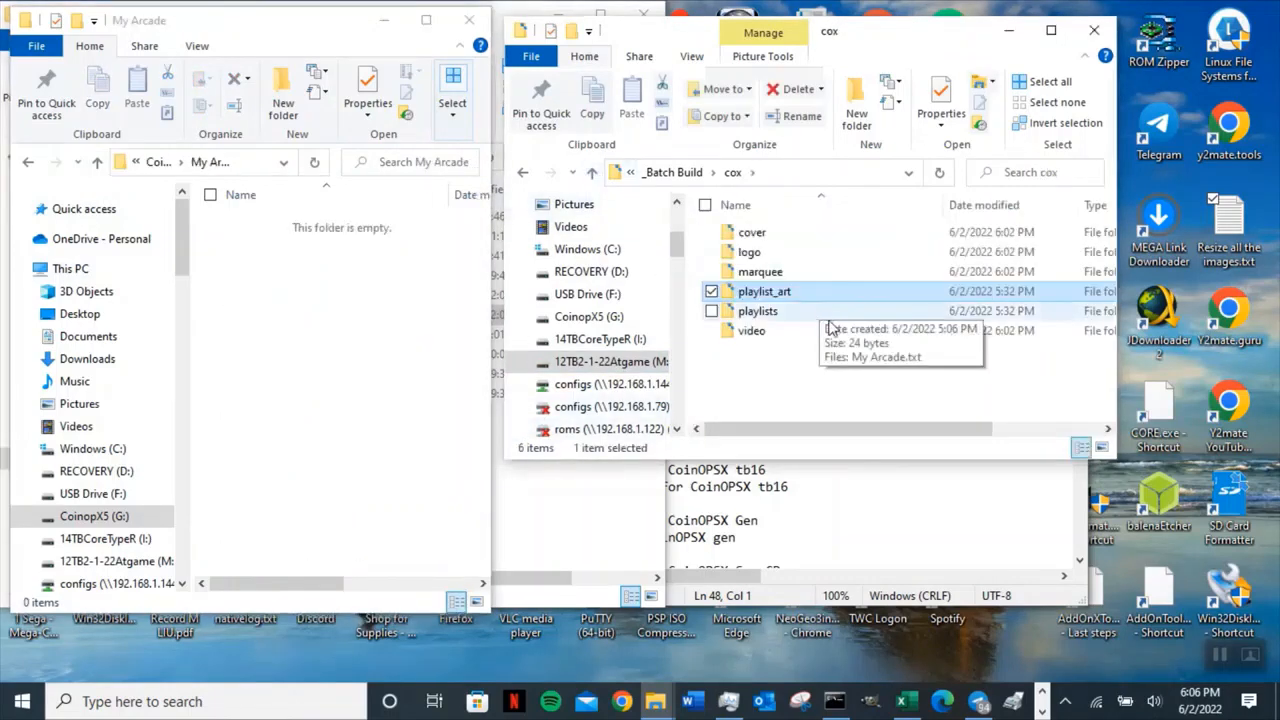
pyautogui.click(592, 173)
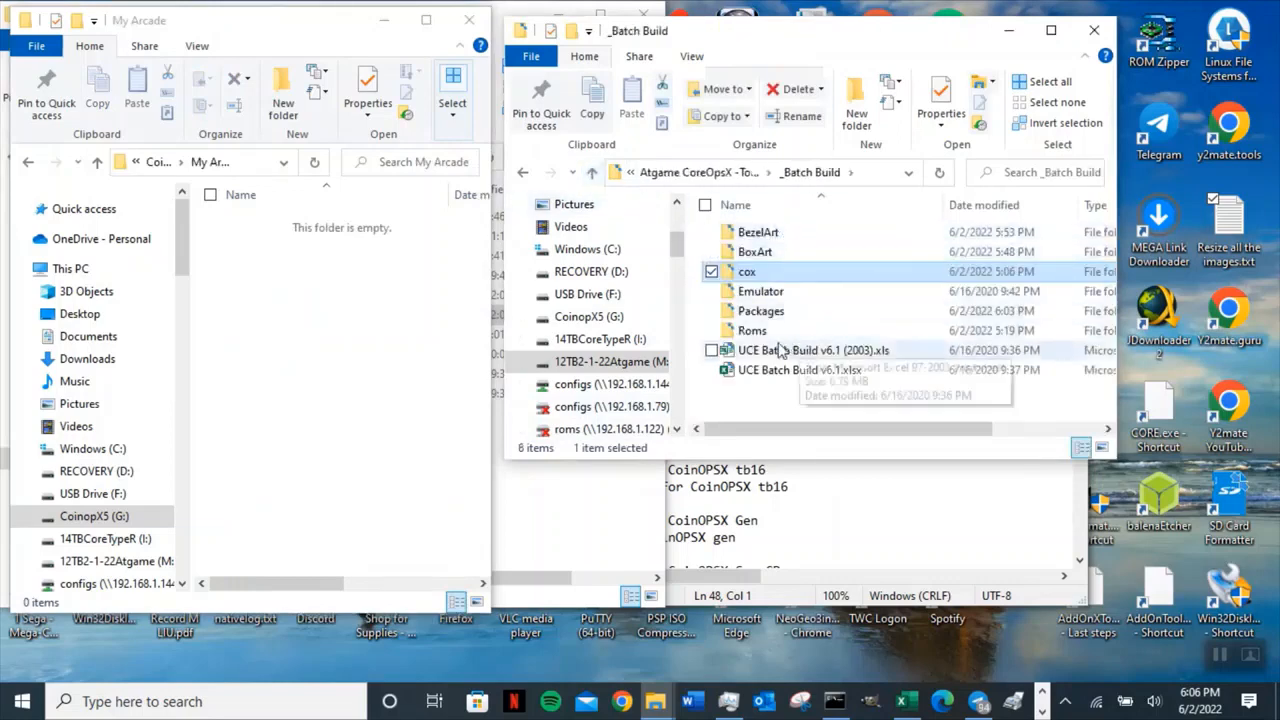
pyautogui.doubleClick(762, 311)
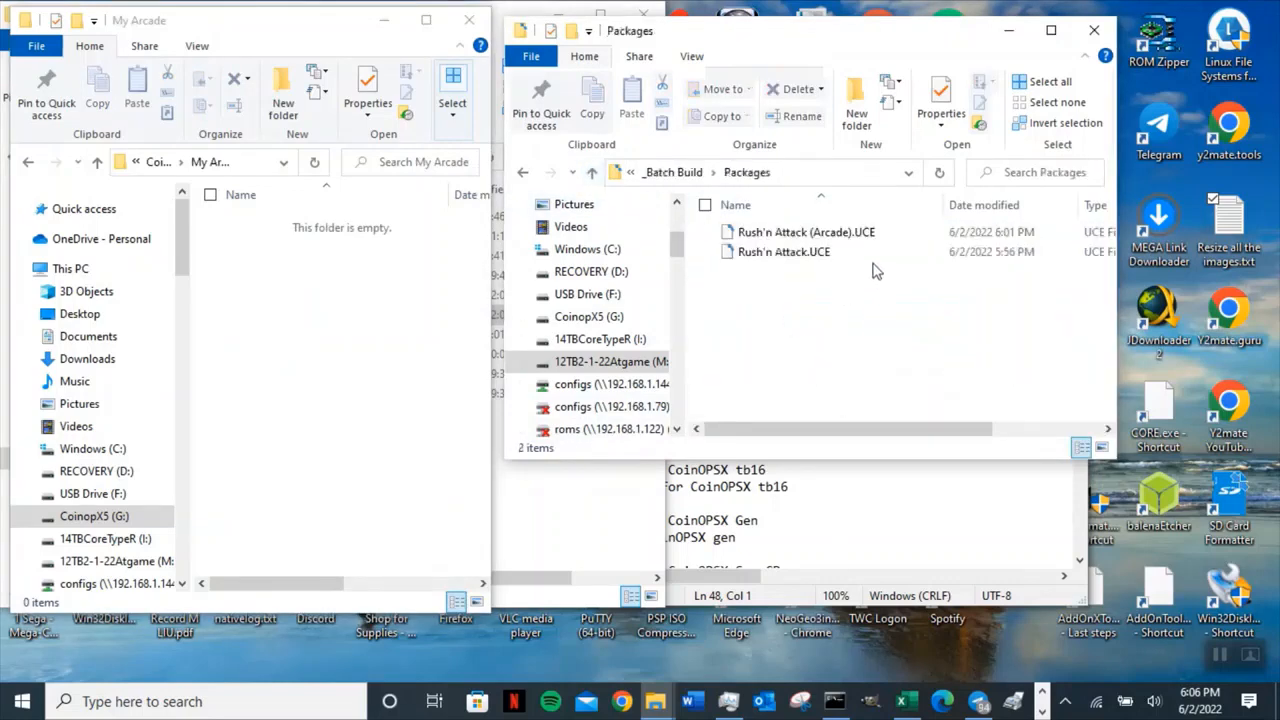
pyautogui.click(852, 232)
pyautogui.moveTo(848, 234); pyautogui.dragTo(277, 314)
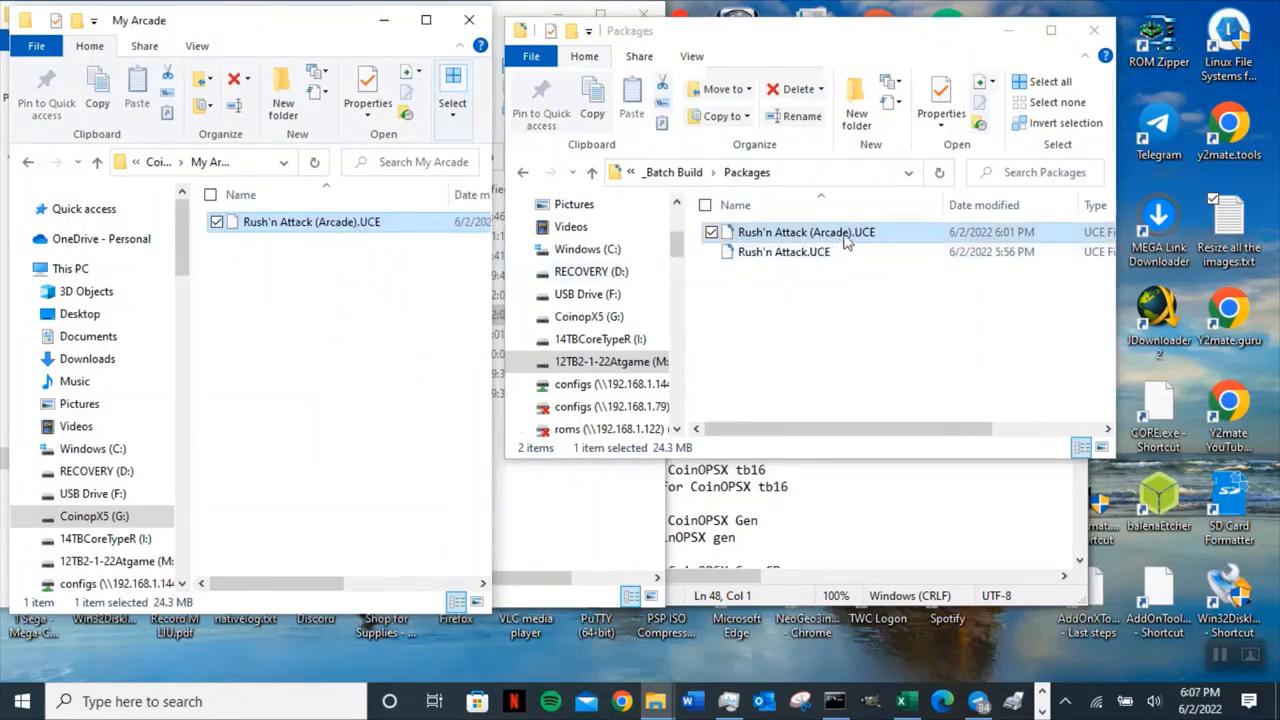
# Widen the My Arcade window and navigate back to the CoinopX5 drive's root folder.
pyautogui.click(590, 172)
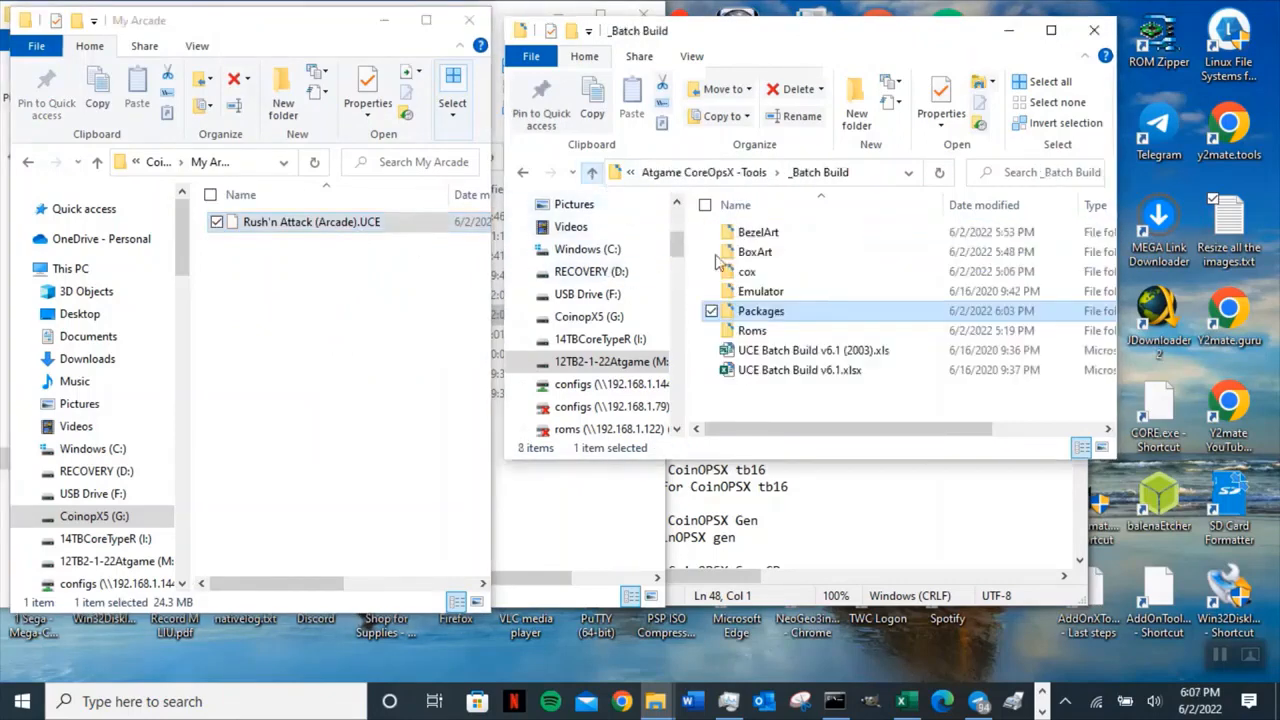
pyautogui.click(758, 333)
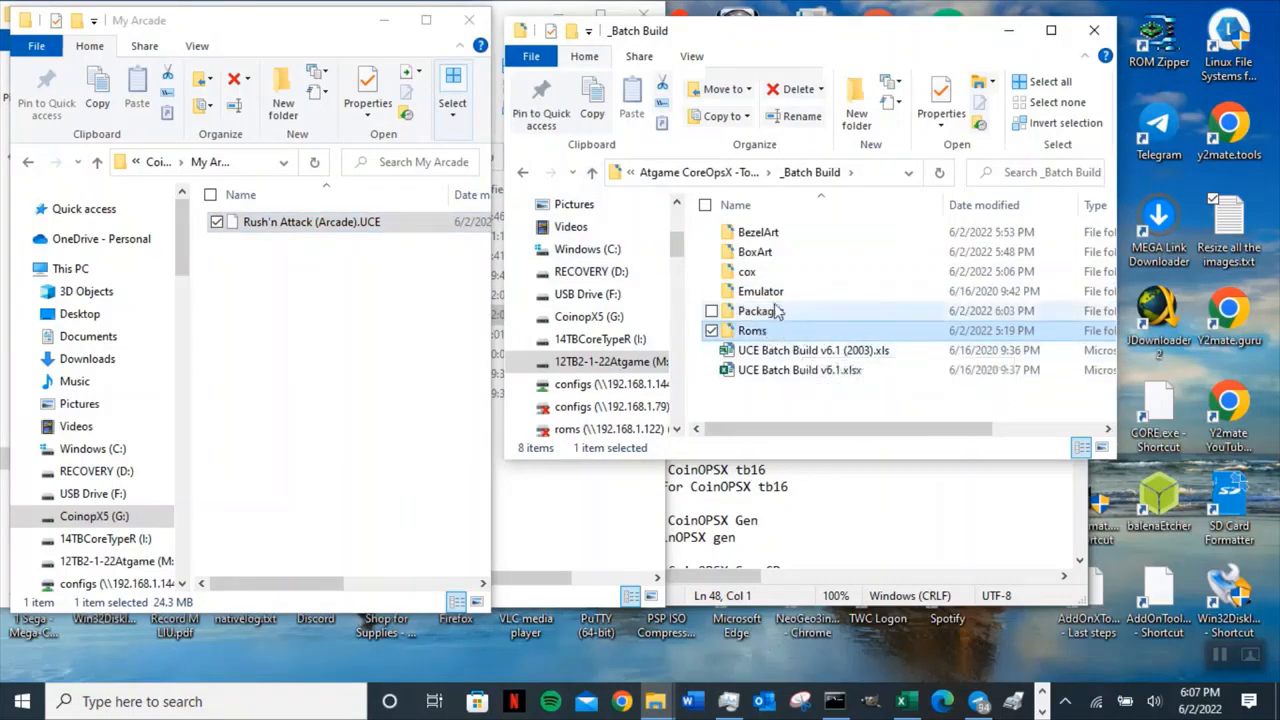
pyautogui.click(753, 273)
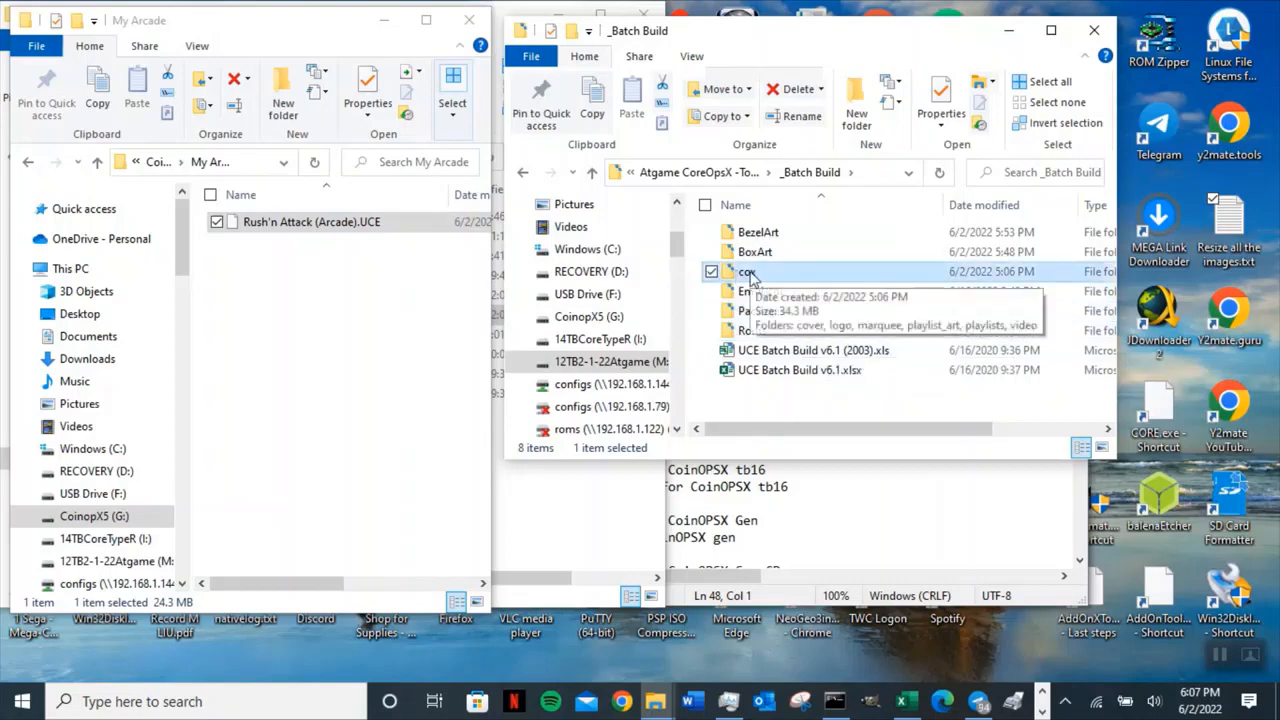
pyautogui.click(281, 297)
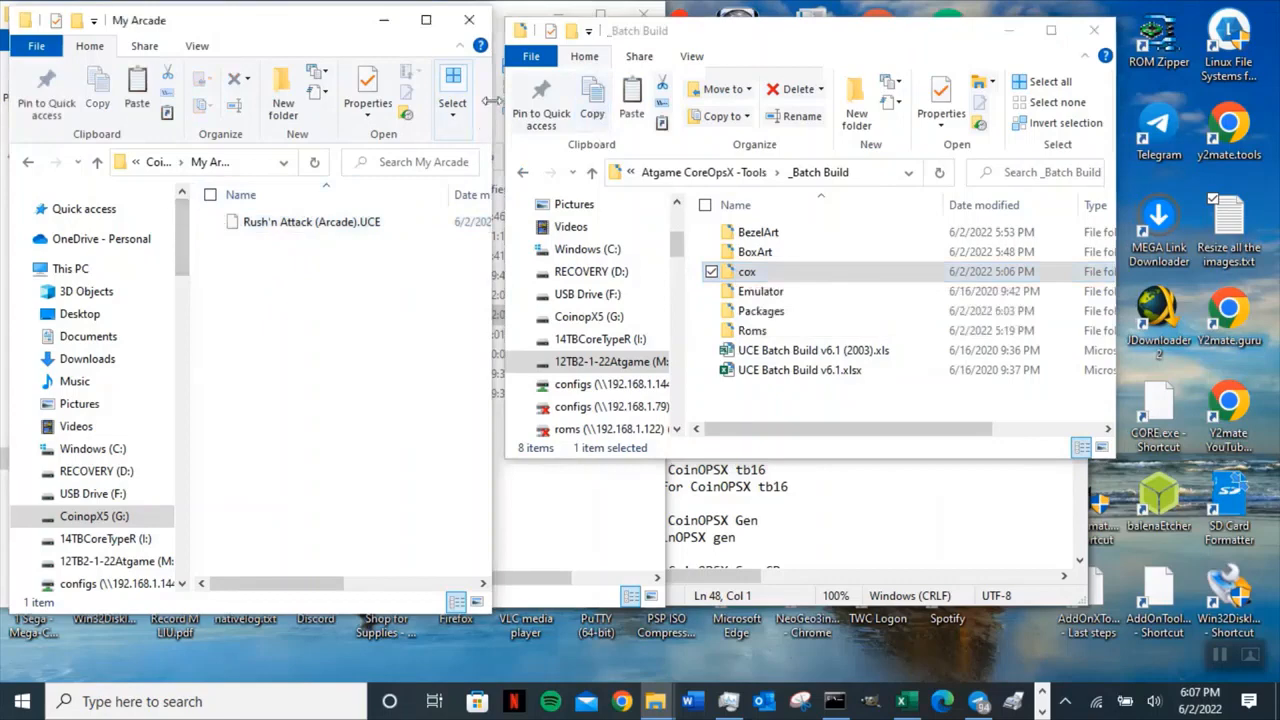
pyautogui.moveTo(492, 104); pyautogui.dragTo(852, 131)
pyautogui.click(323, 162)
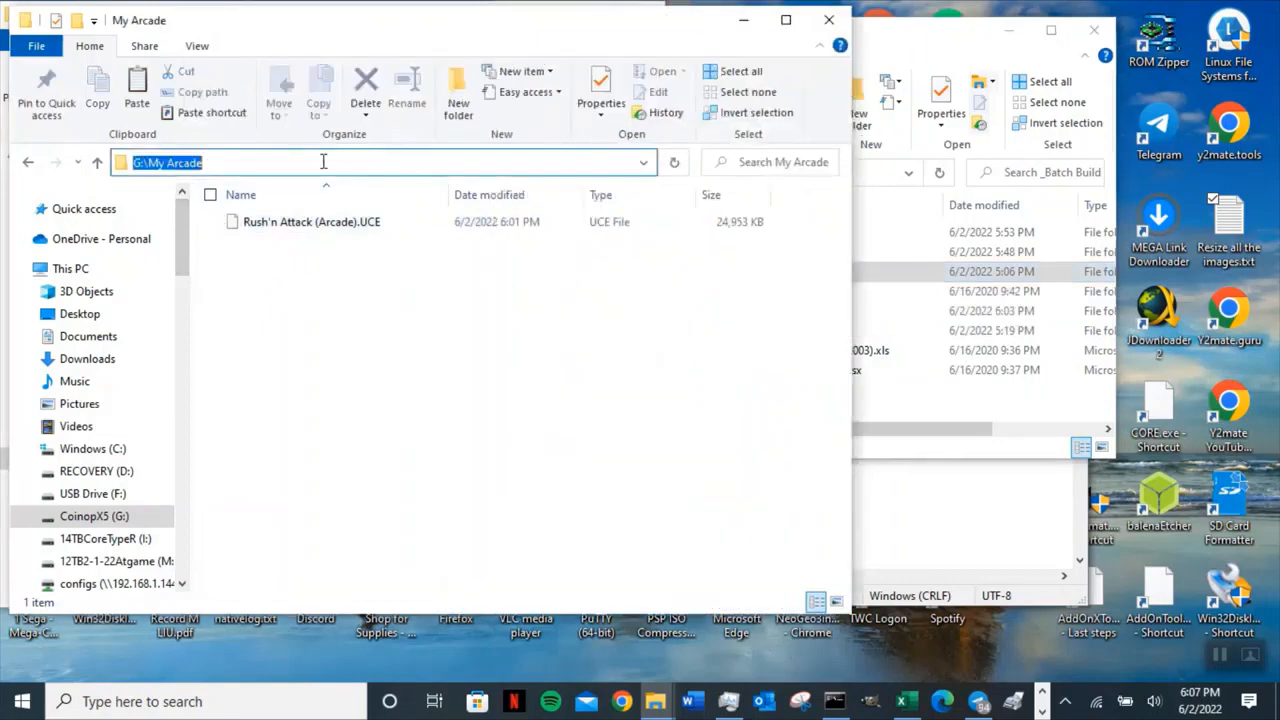
pyautogui.click(275, 316)
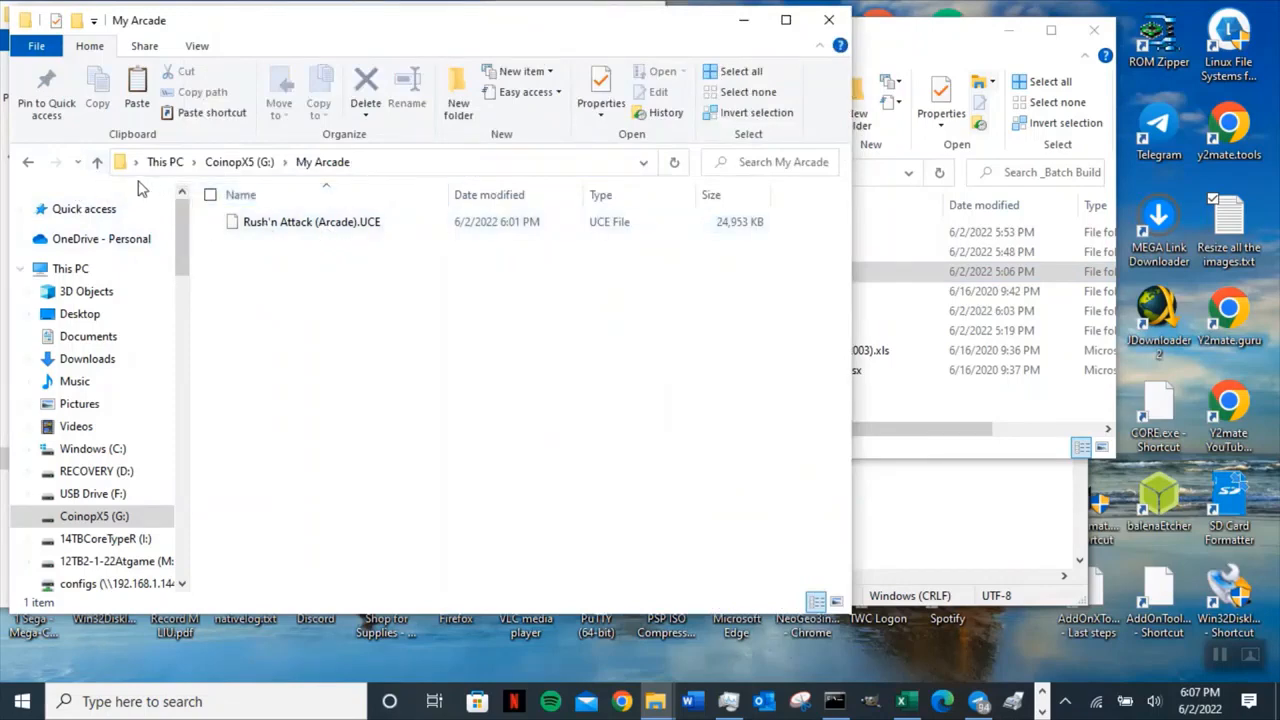
pyautogui.click(97, 162)
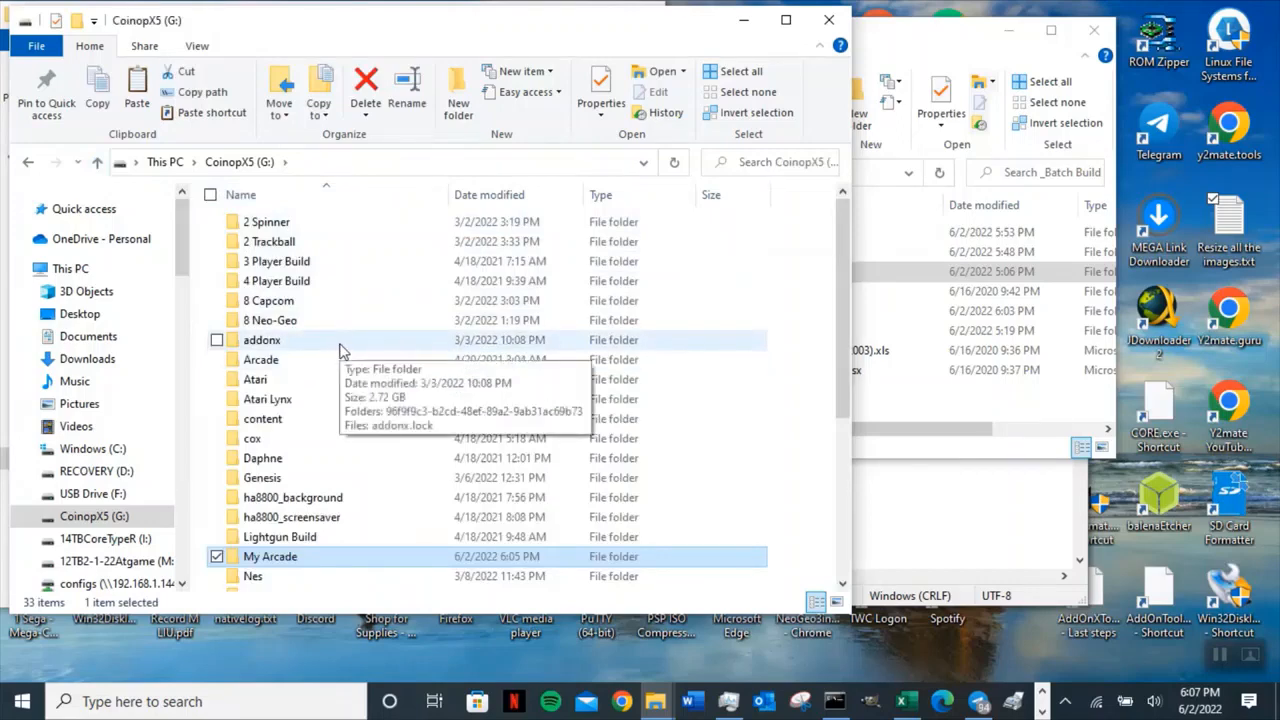
# Open the cox folder on the CoinopX5 drive and compare its subfolders with the _Batch Build cox folder.
pyautogui.doubleClick(256, 443)
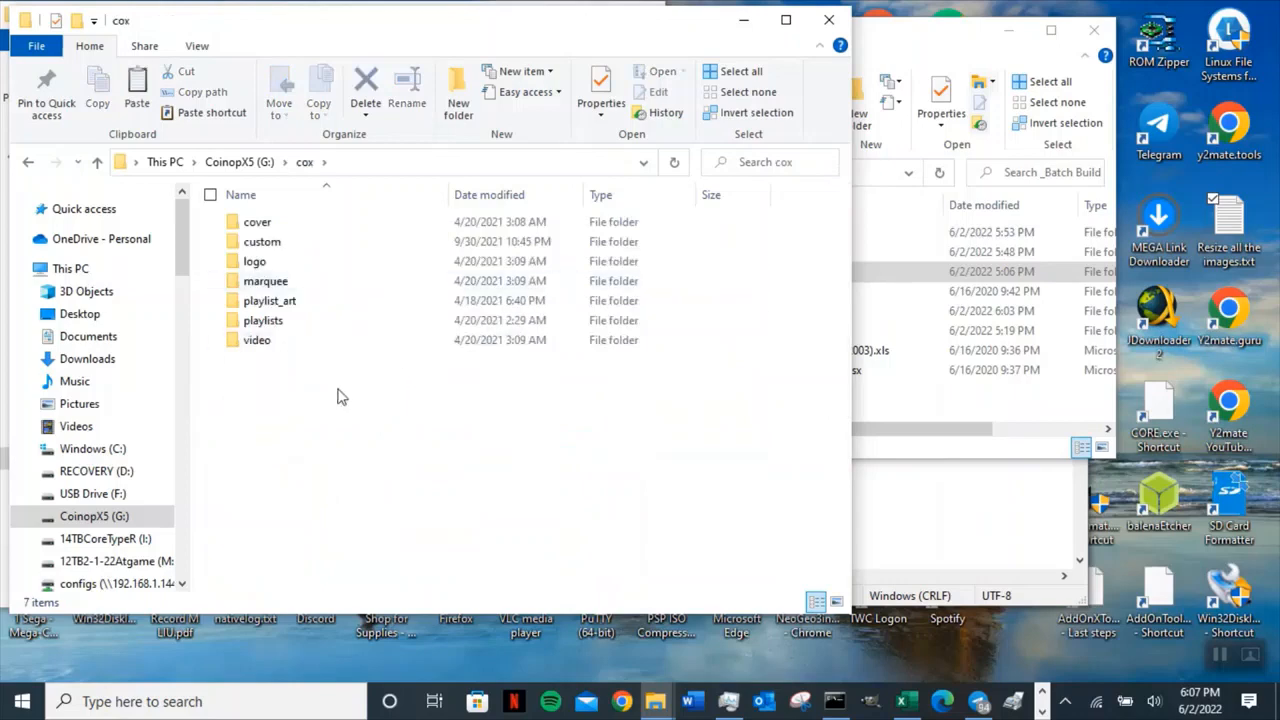
pyautogui.moveTo(851, 293); pyautogui.dragTo(372, 293)
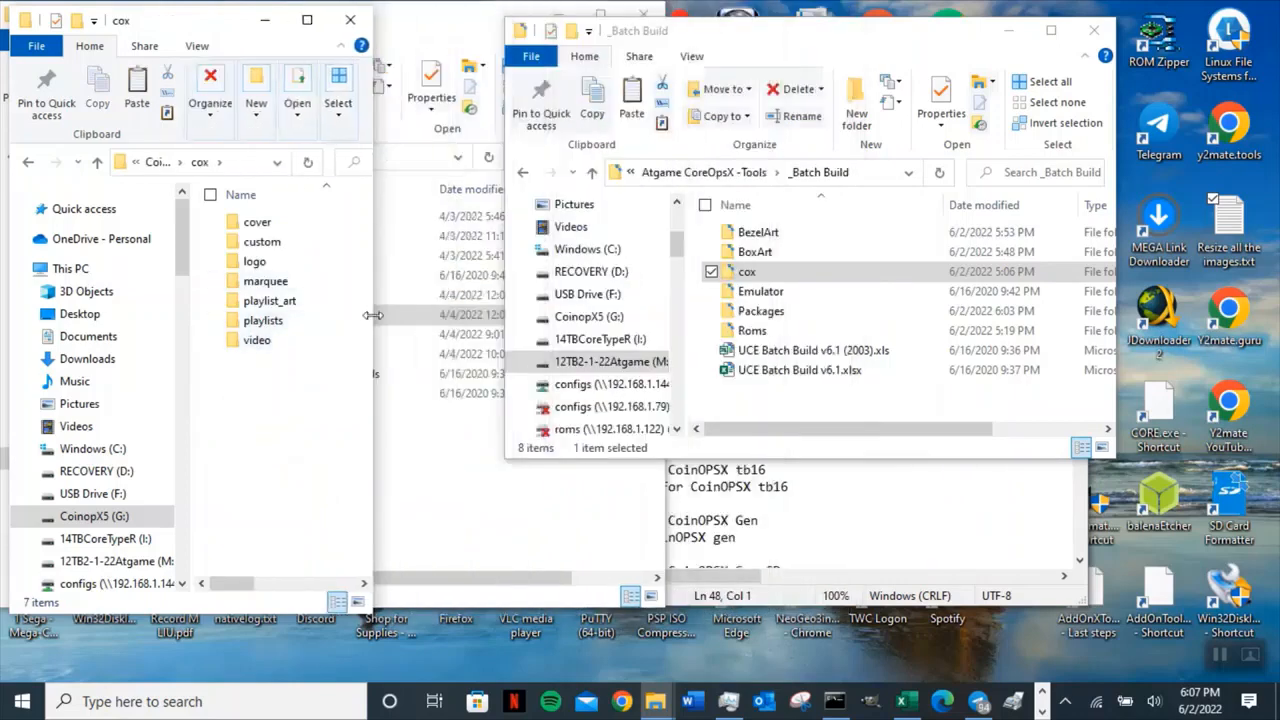
pyautogui.click(778, 241)
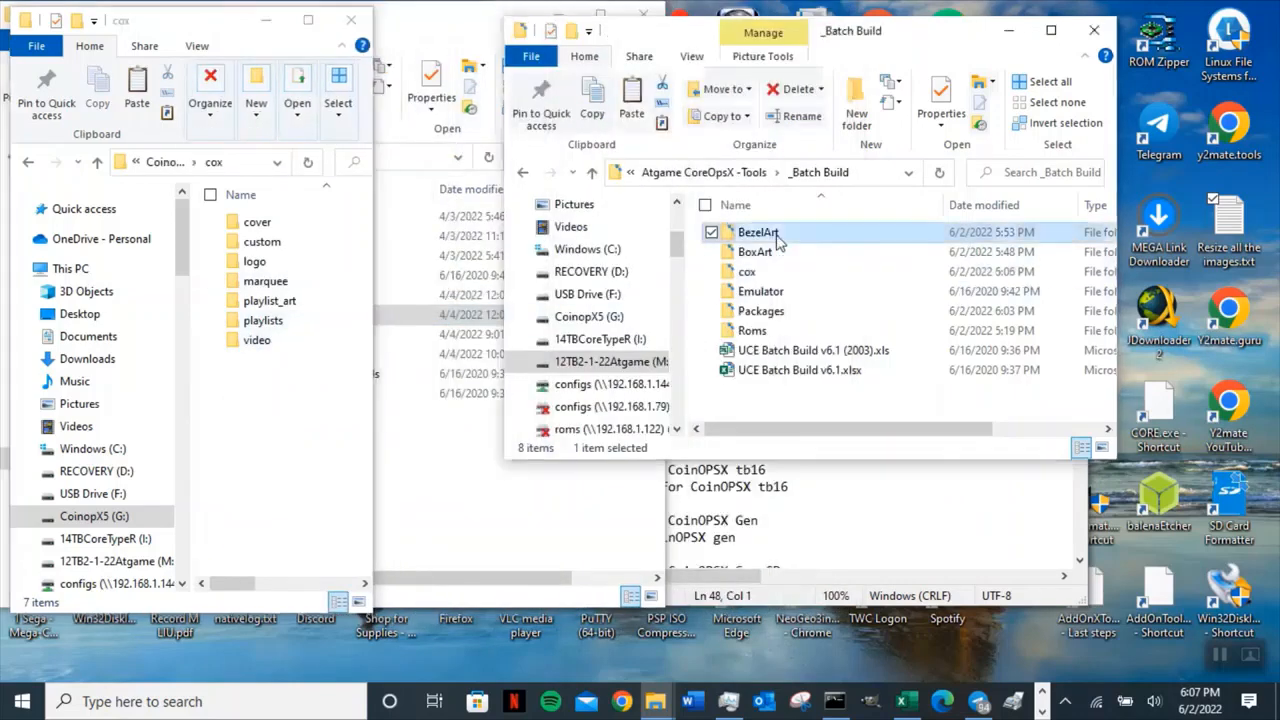
pyautogui.doubleClick(786, 272)
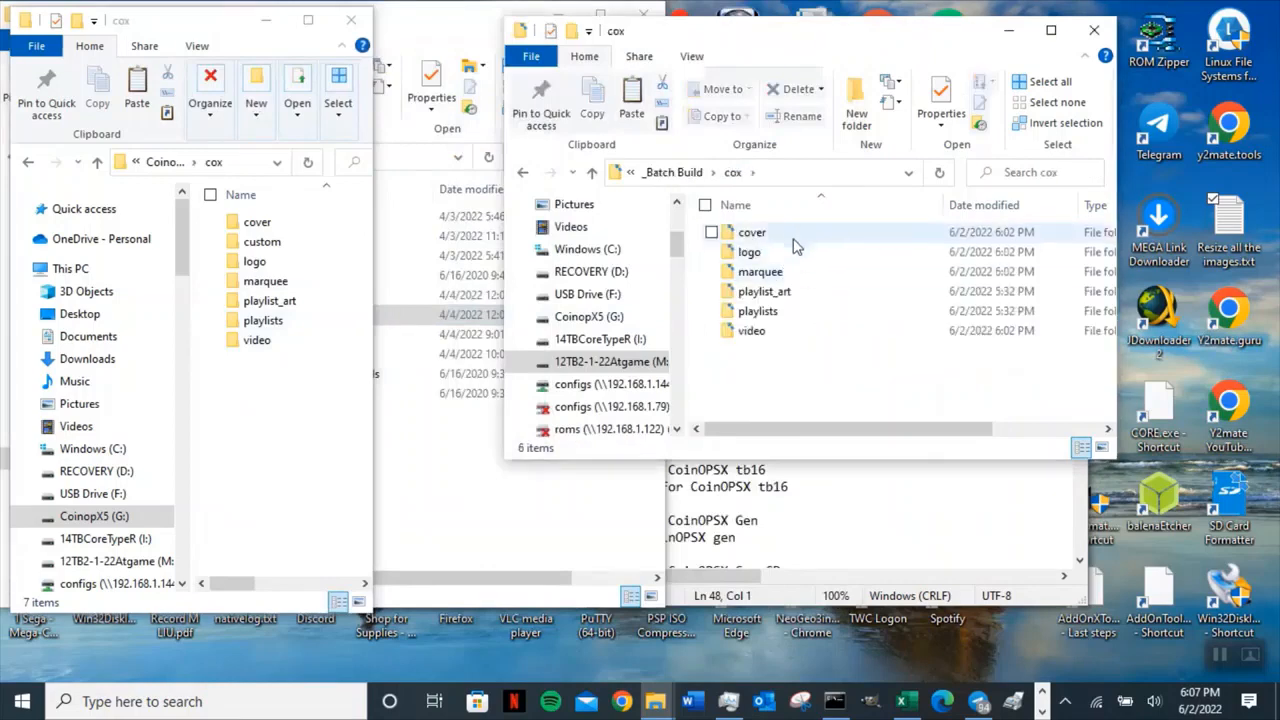
pyautogui.click(790, 236)
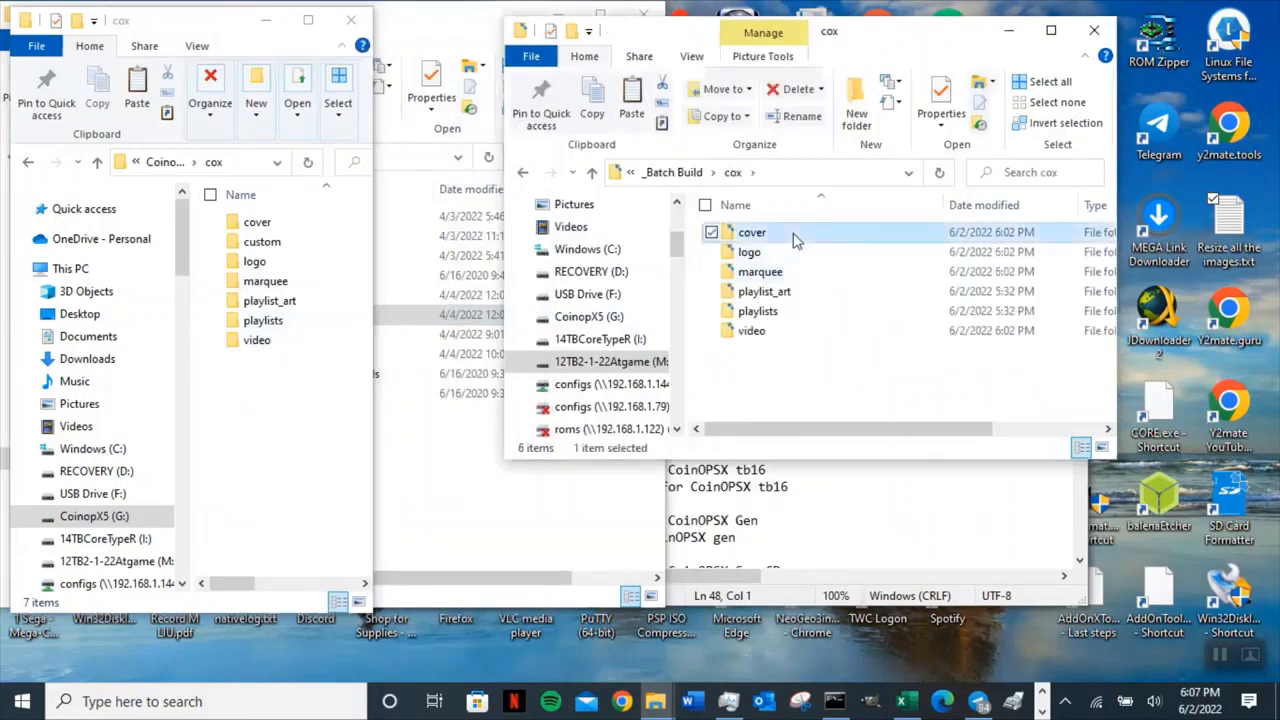
pyautogui.click(309, 260)
pyautogui.click(306, 279)
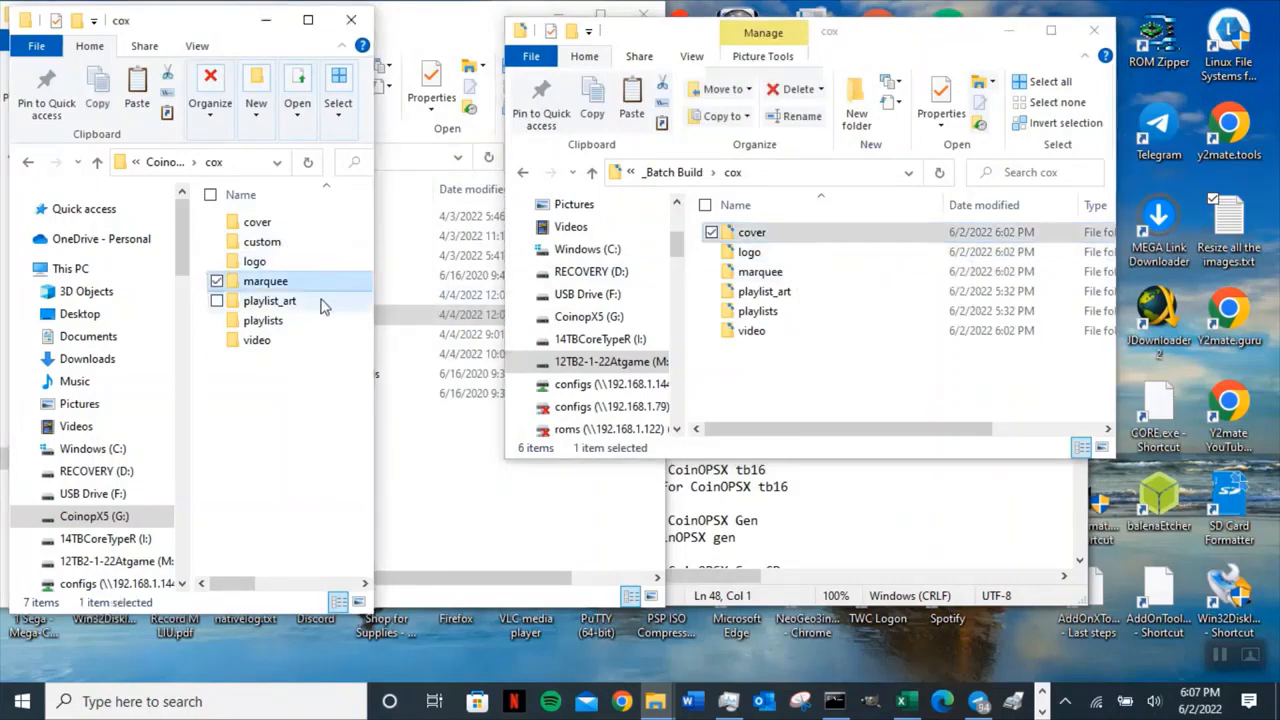
pyautogui.click(320, 322)
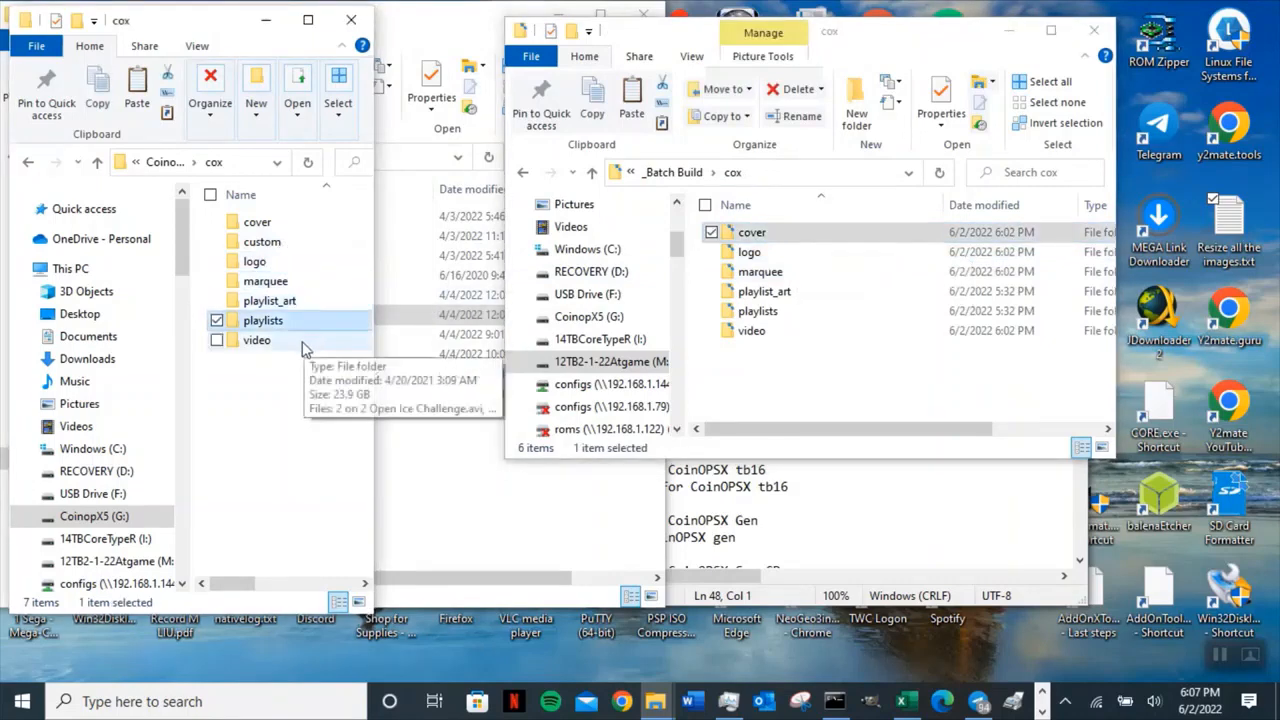
pyautogui.click(302, 345)
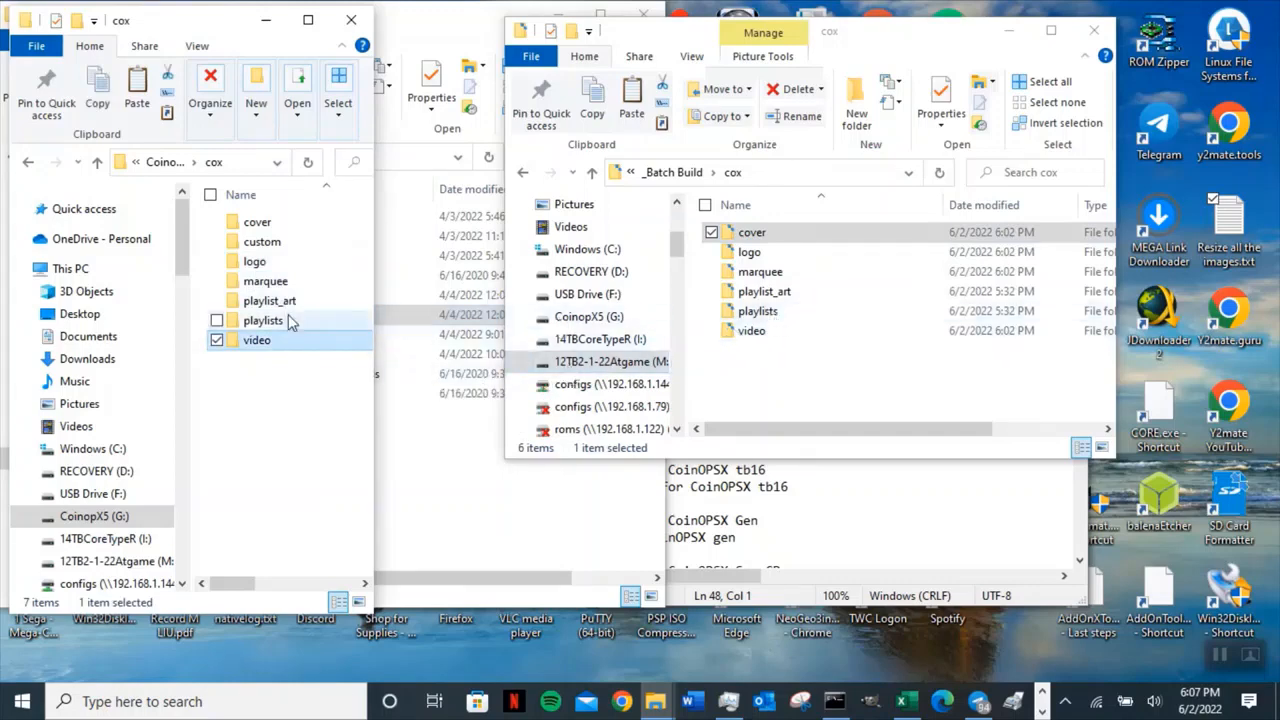
# Open 1 Arcade.png from the drive's playlist_art folder in Paint to examine it, then close Paint.
pyautogui.doubleClick(262, 301)
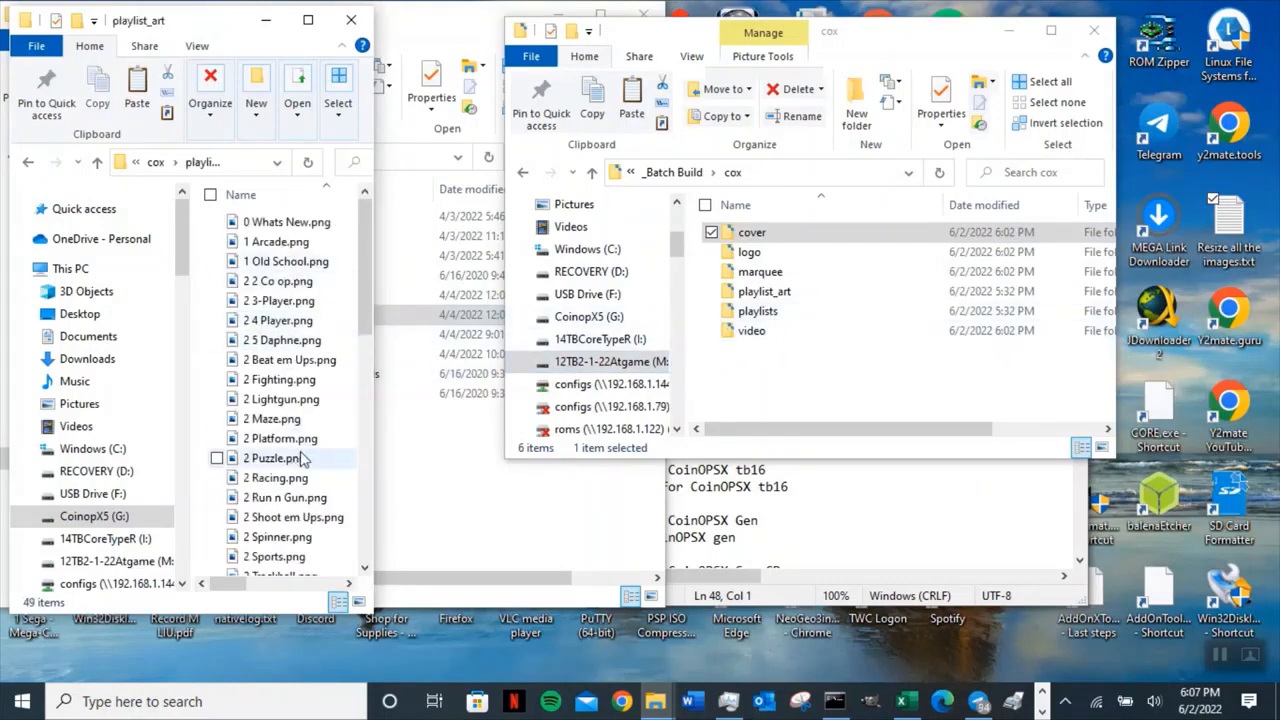
pyautogui.scroll(-1, 300, 440)
pyautogui.scroll(1, 285, 250)
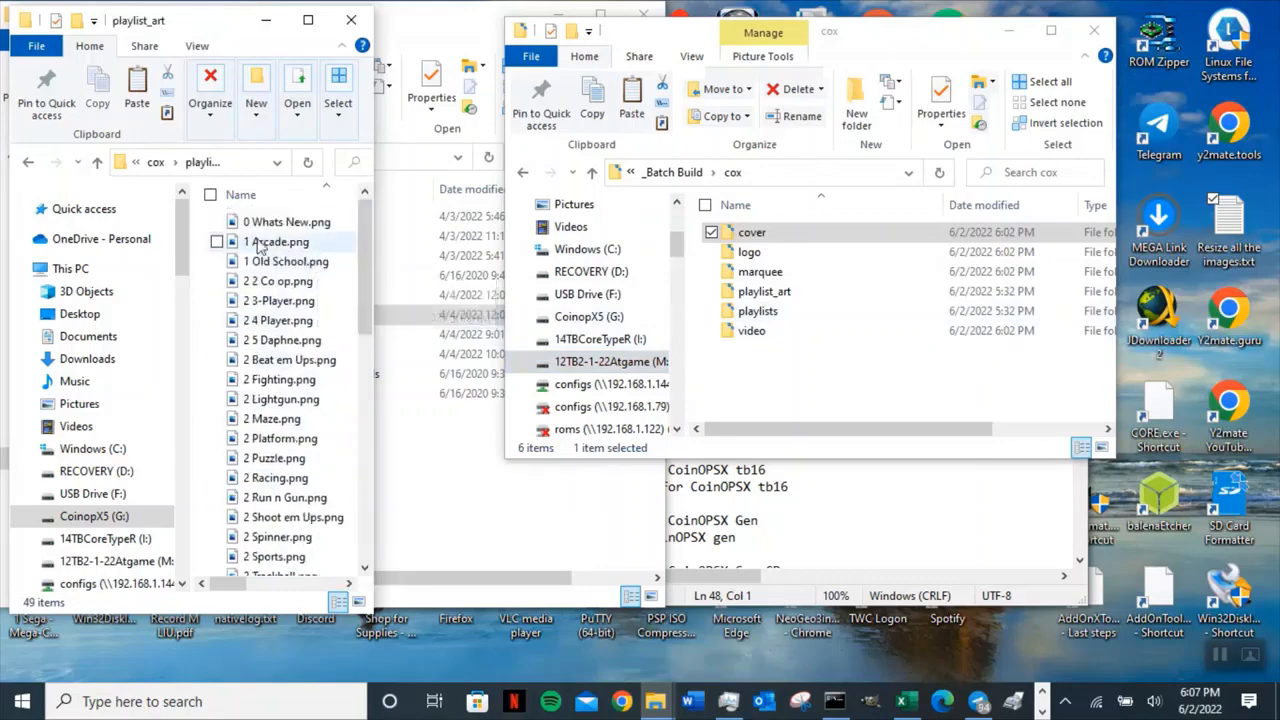
pyautogui.click(260, 247)
pyautogui.rightClick(259, 246)
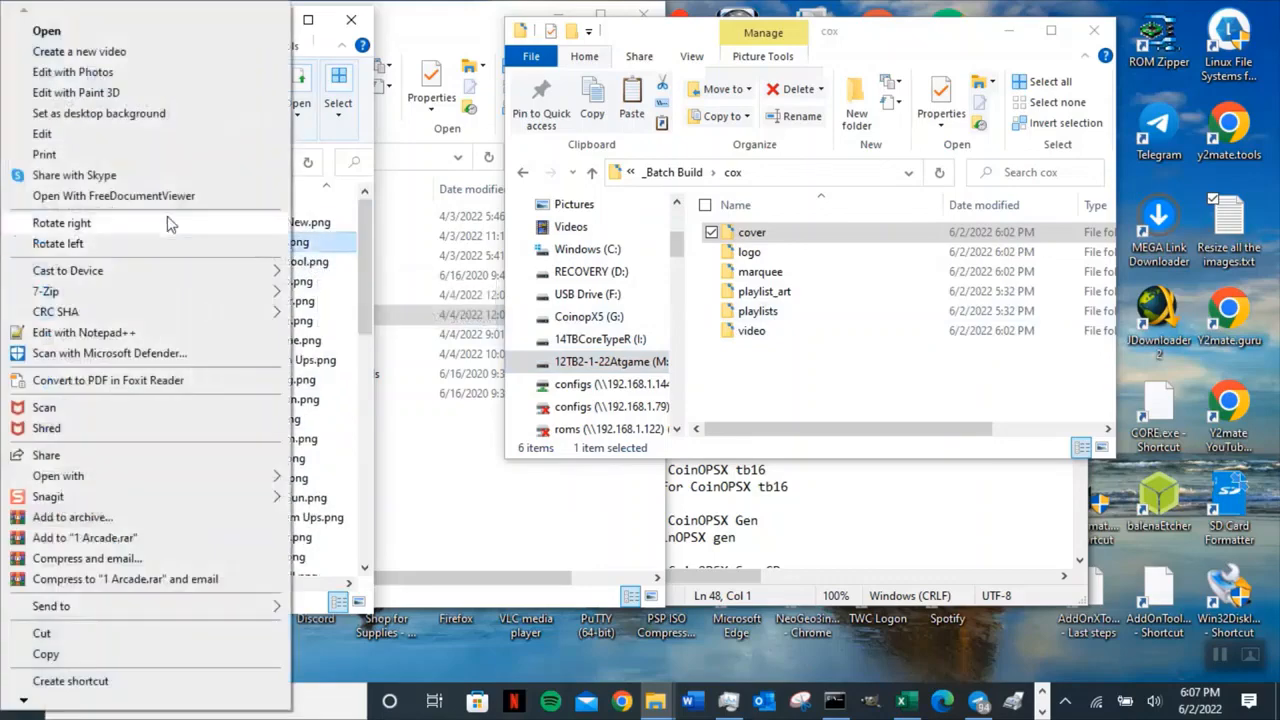
pyautogui.click(43, 134)
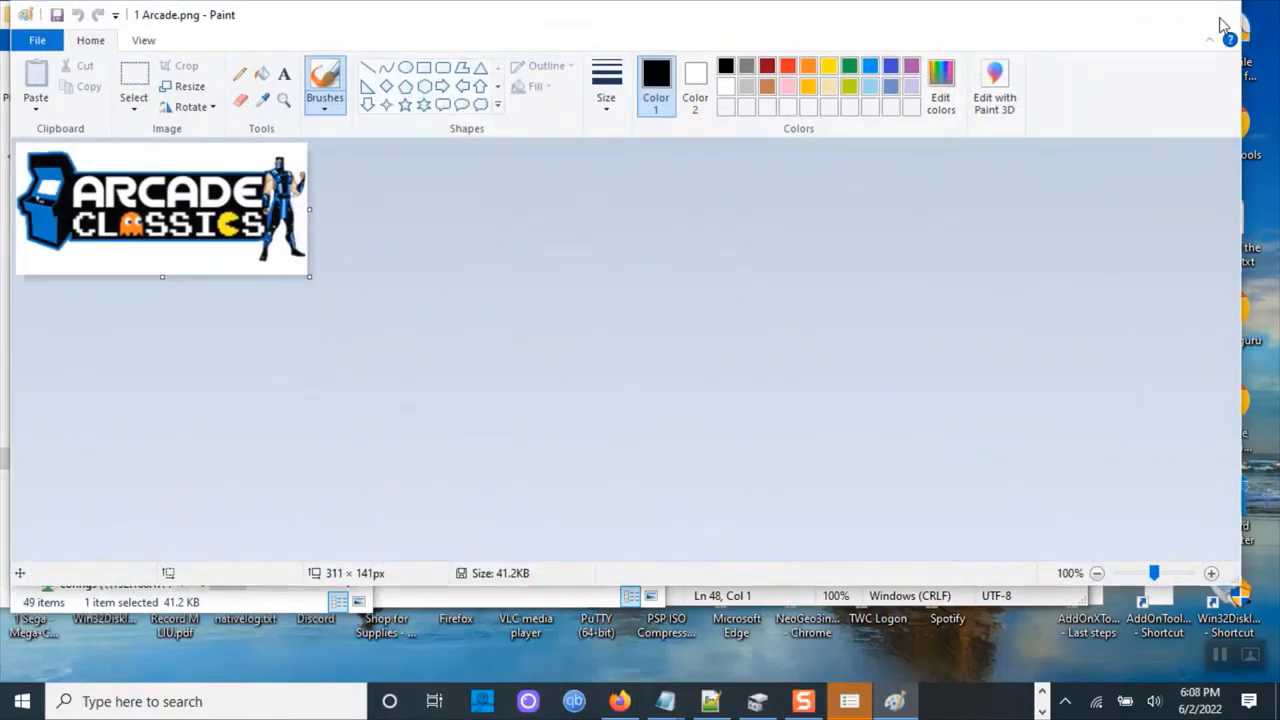
pyautogui.click(1218, 16)
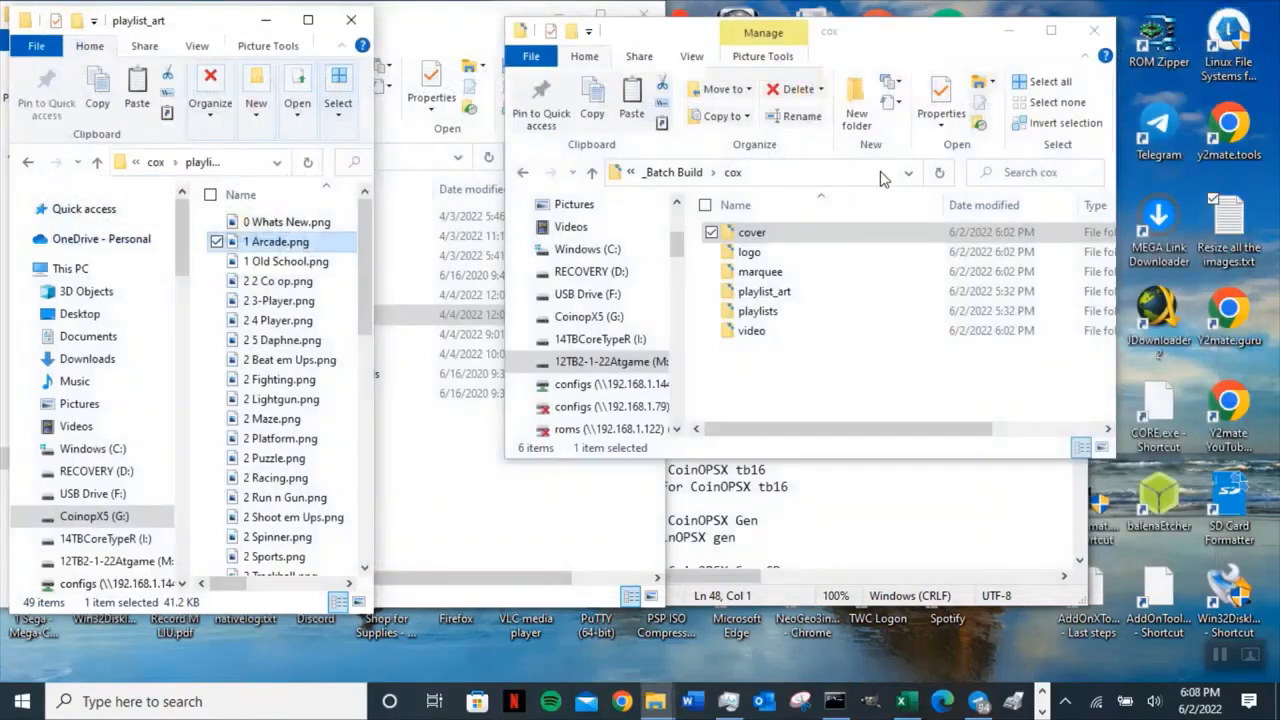
# Open the drive's 1 Arcade.txt playlist in Notepad and browse its game list.
pyautogui.click(97, 163)
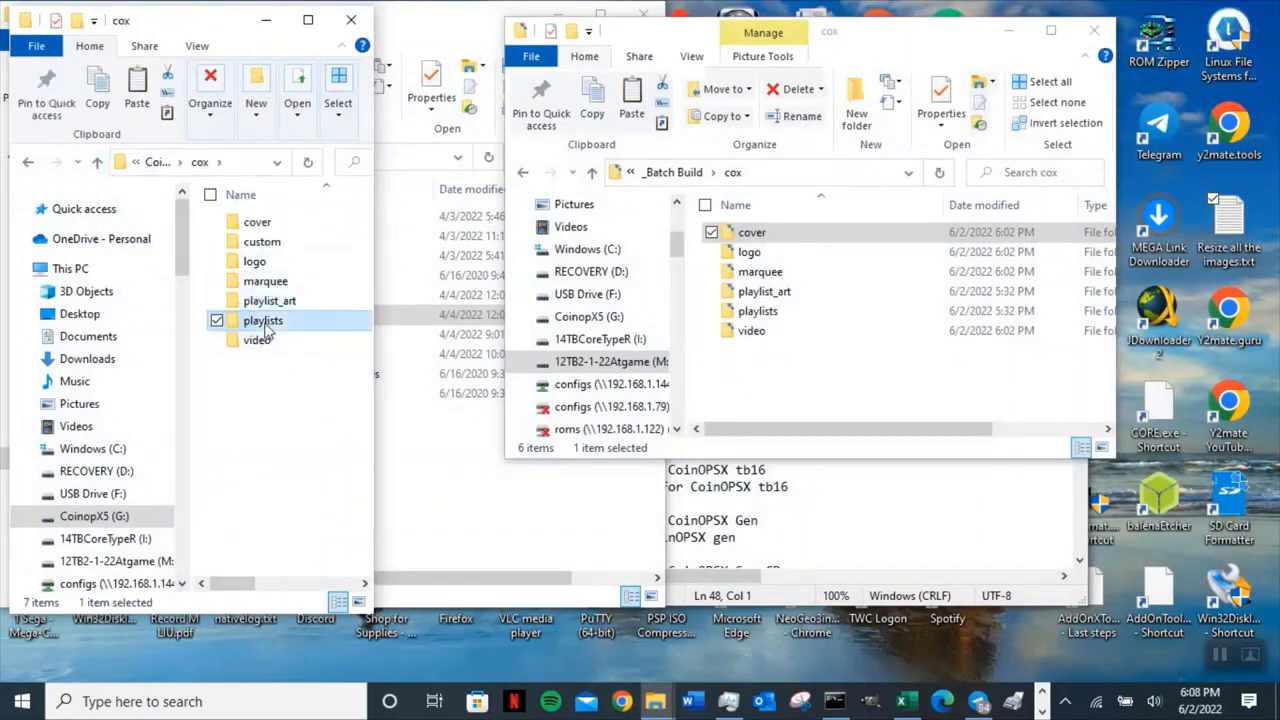
pyautogui.doubleClick(258, 320)
pyautogui.rightClick(278, 243)
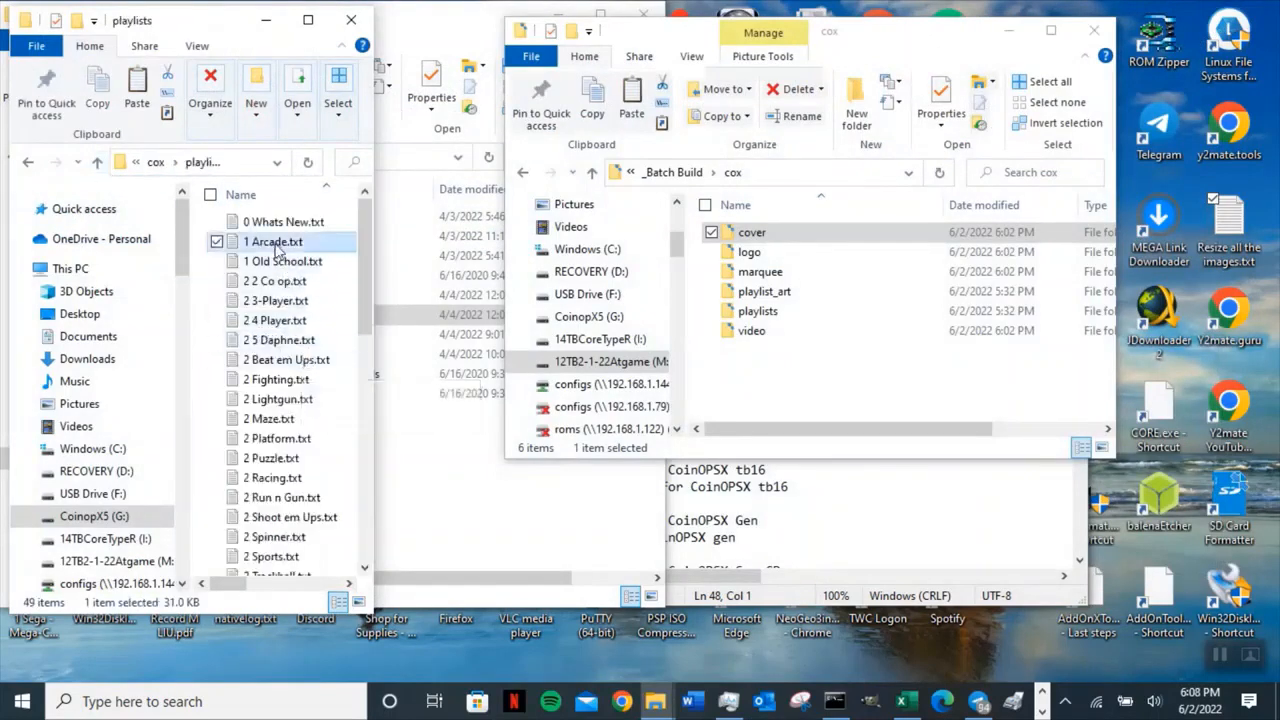
pyautogui.click(60, 167)
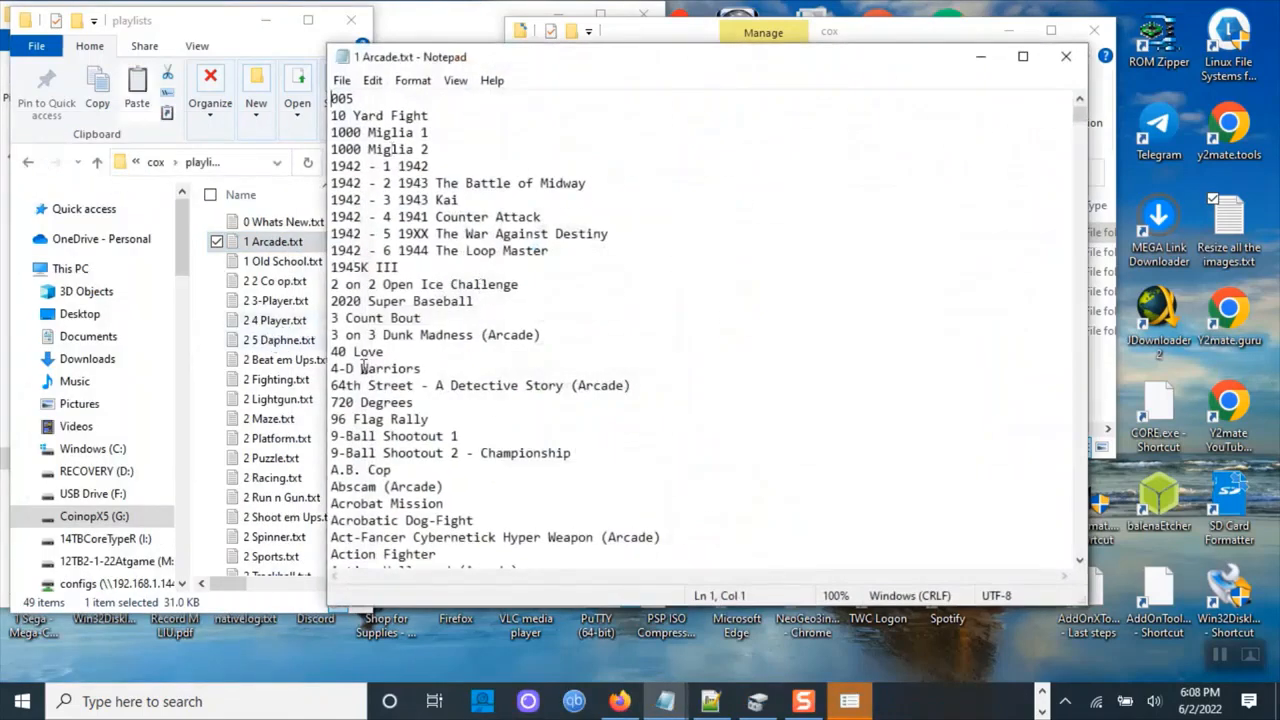
pyautogui.scroll(-3, 381, 388)
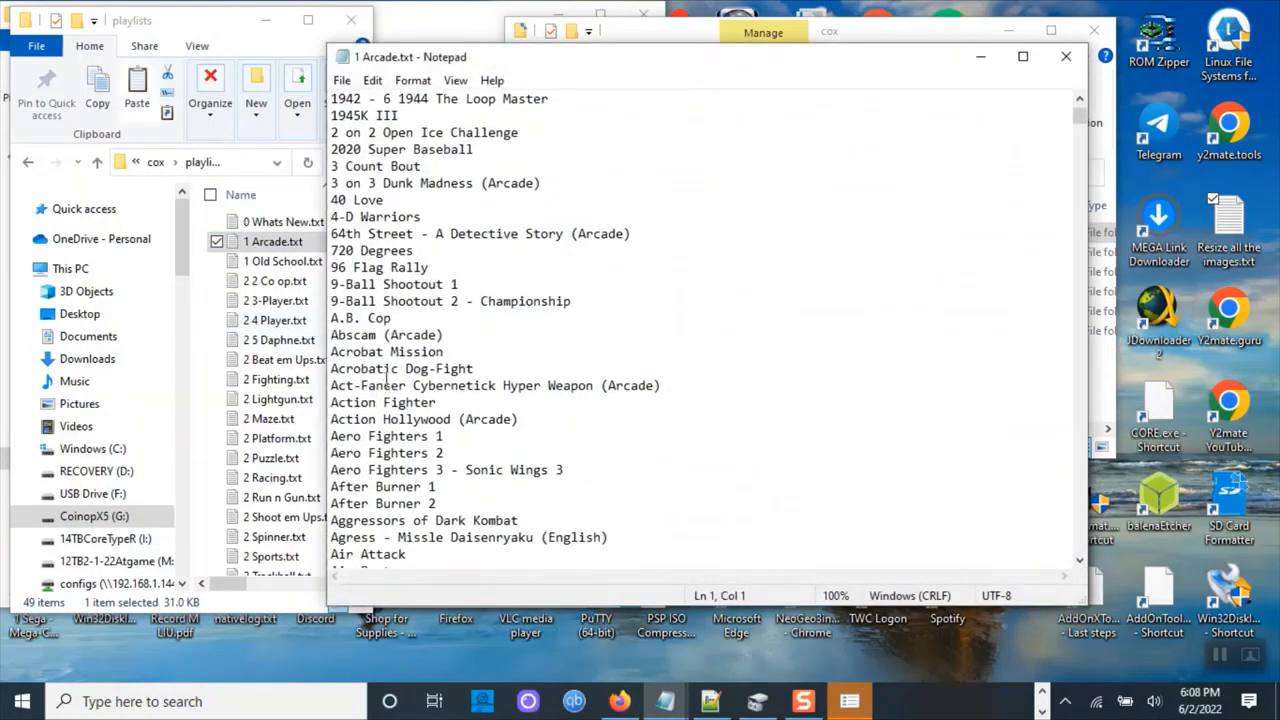
pyautogui.scroll(-6, 386, 400)
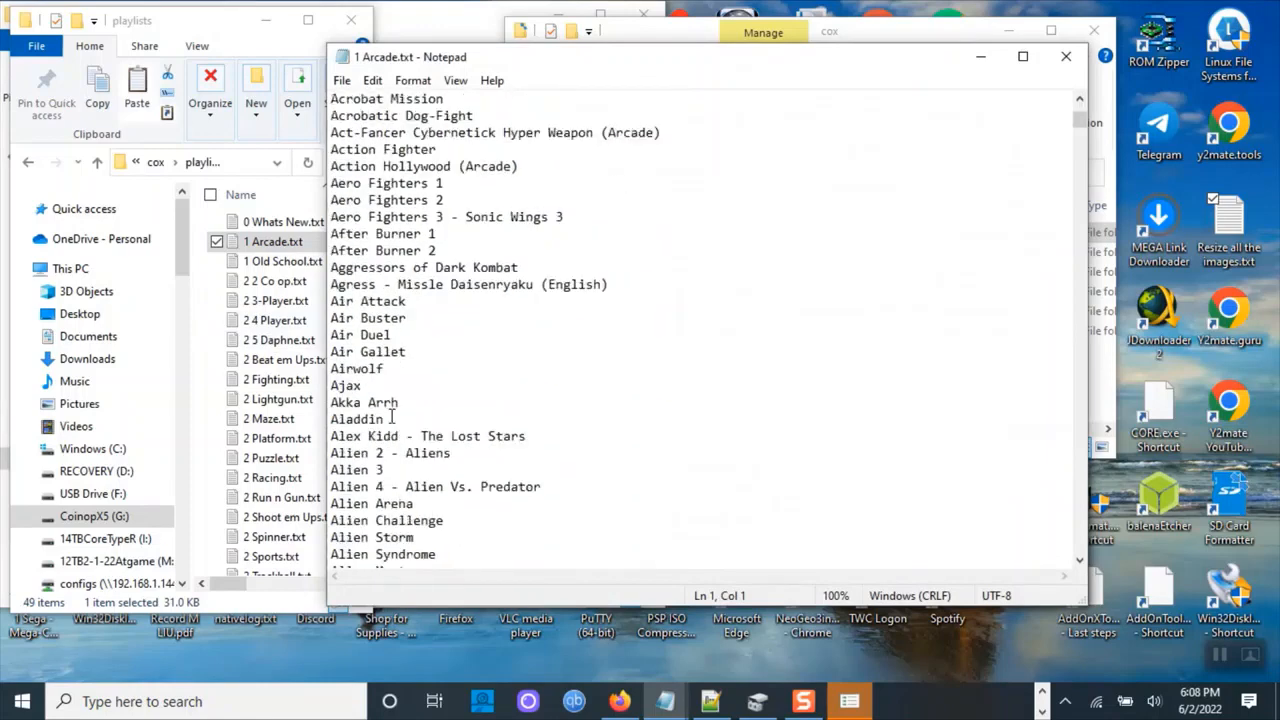
pyautogui.scroll(-19, 395, 418)
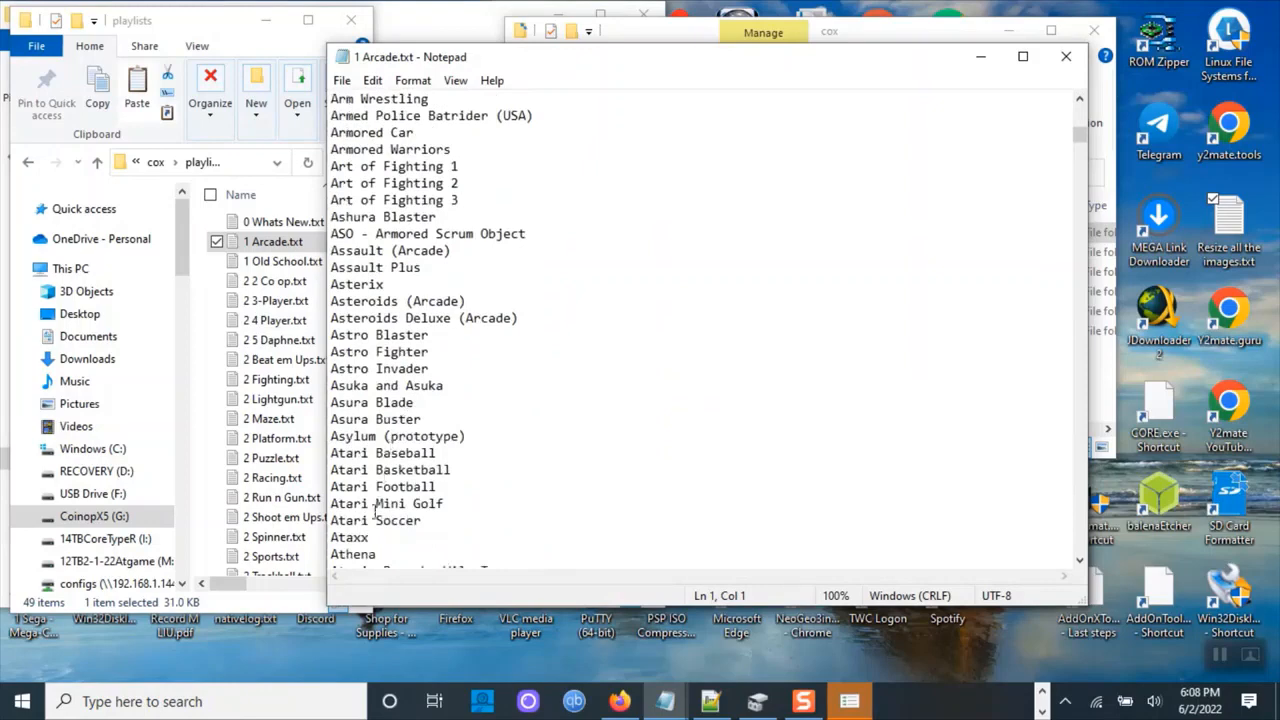
pyautogui.scroll(-2, 385, 524)
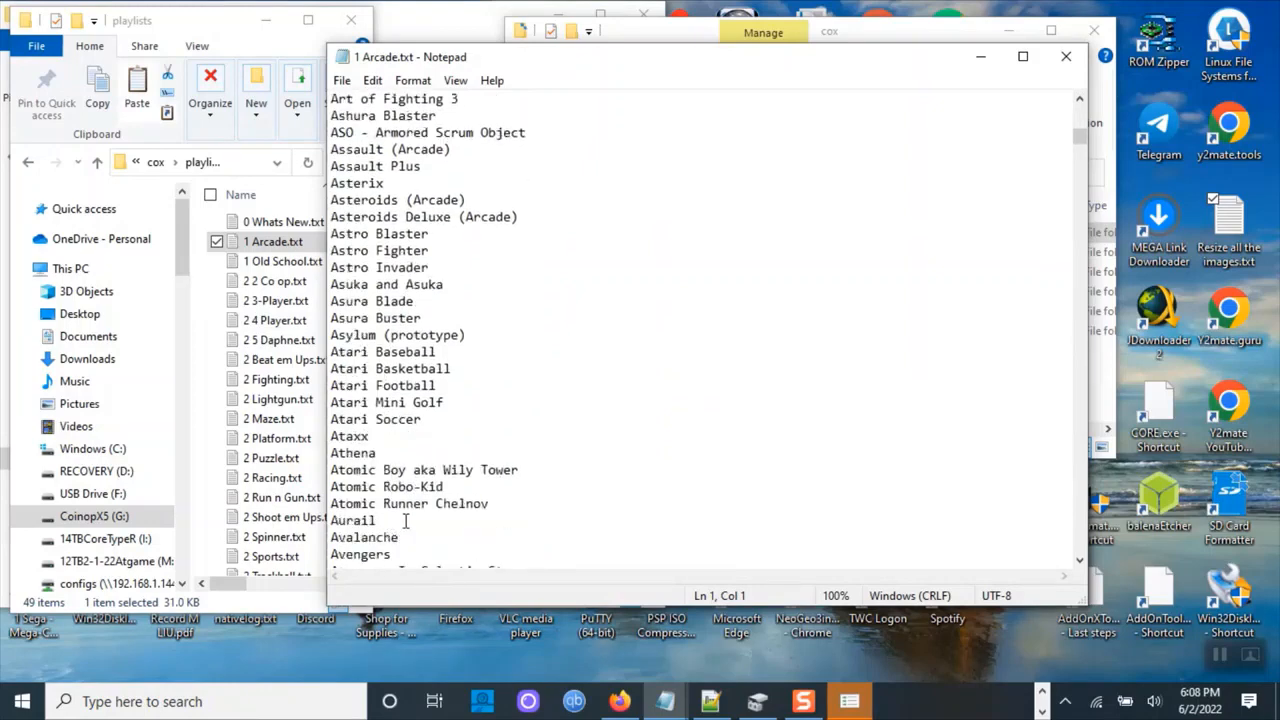
pyautogui.scroll(-1, 405, 521)
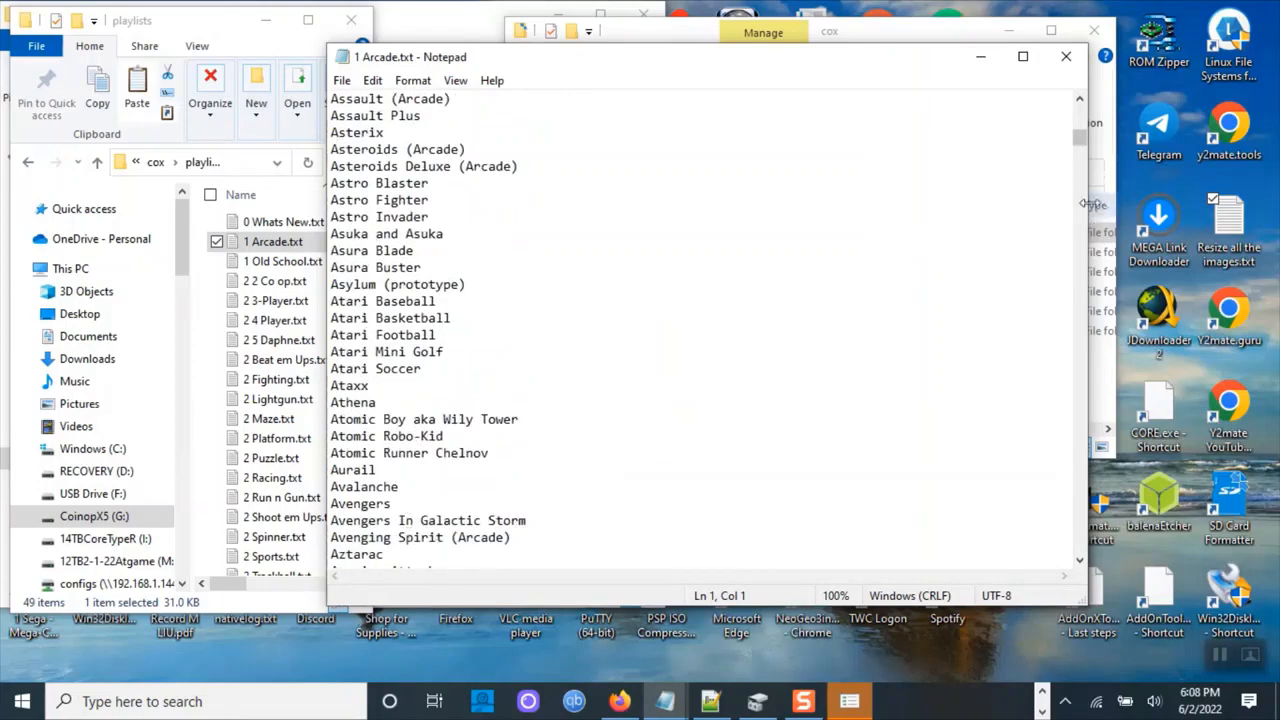
pyautogui.moveTo(1090, 204); pyautogui.dragTo(651, 212)
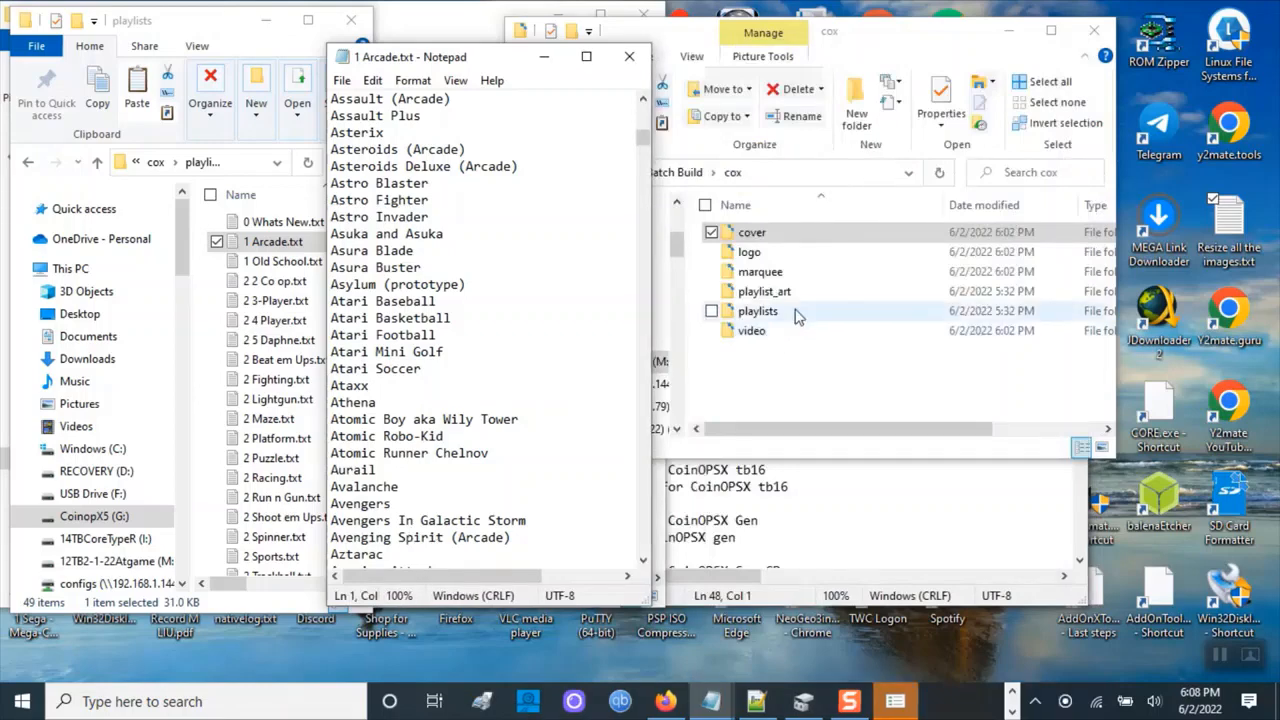
# Copy the Rush'n Attack (Arcade) entry from the _Batch Build My Arcade.txt playlist and close it.
pyautogui.doubleClick(798, 316)
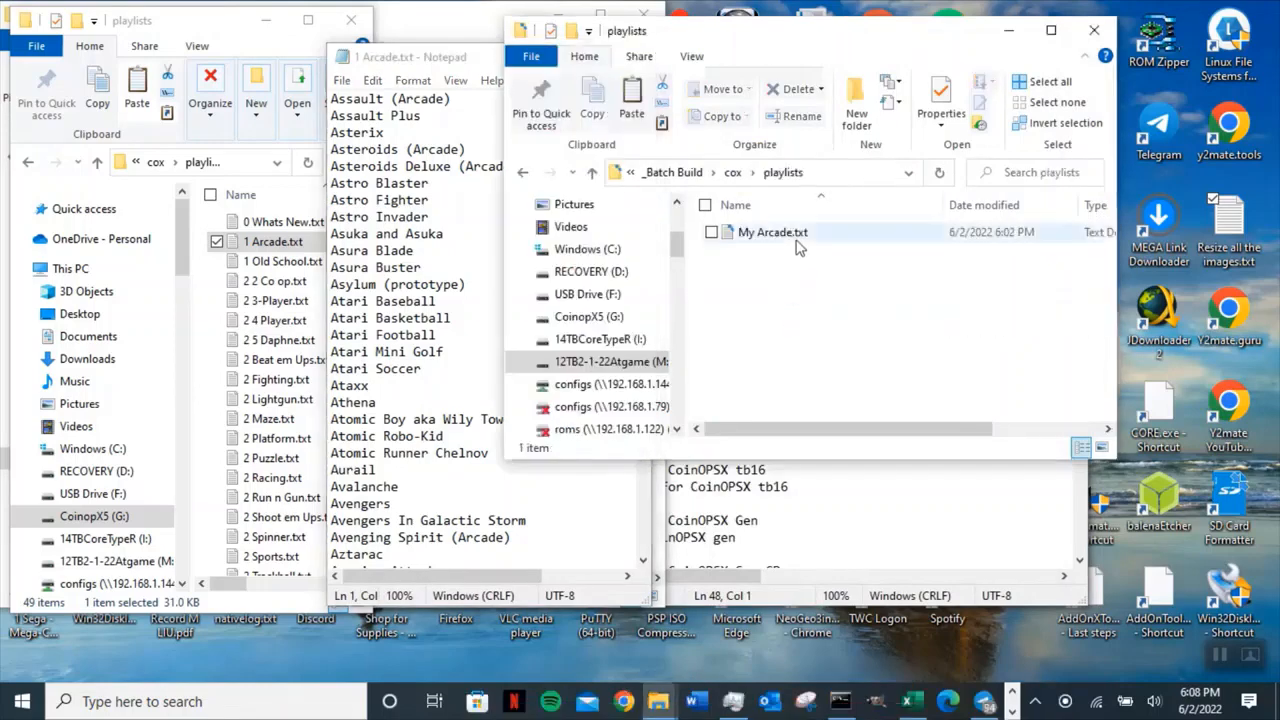
pyautogui.click(795, 232)
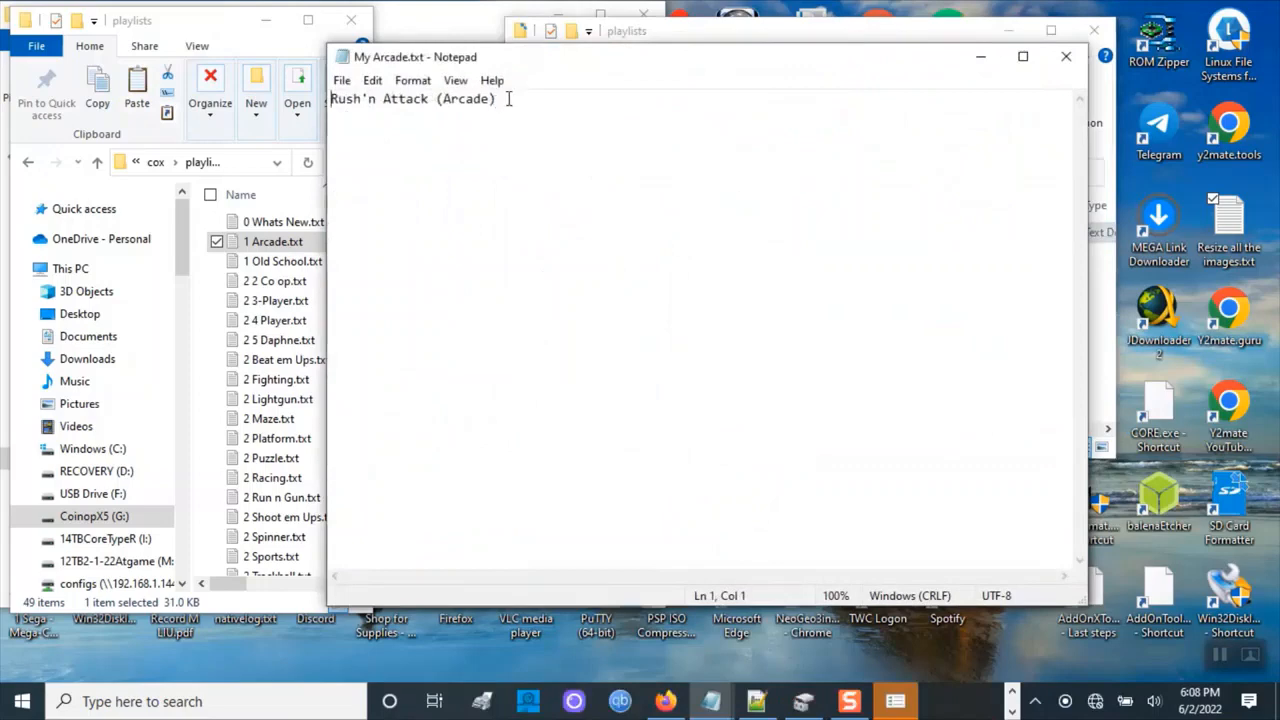
pyautogui.click(501, 98)
pyautogui.moveTo(501, 98); pyautogui.dragTo(316, 103)
pyautogui.rightClick(370, 110)
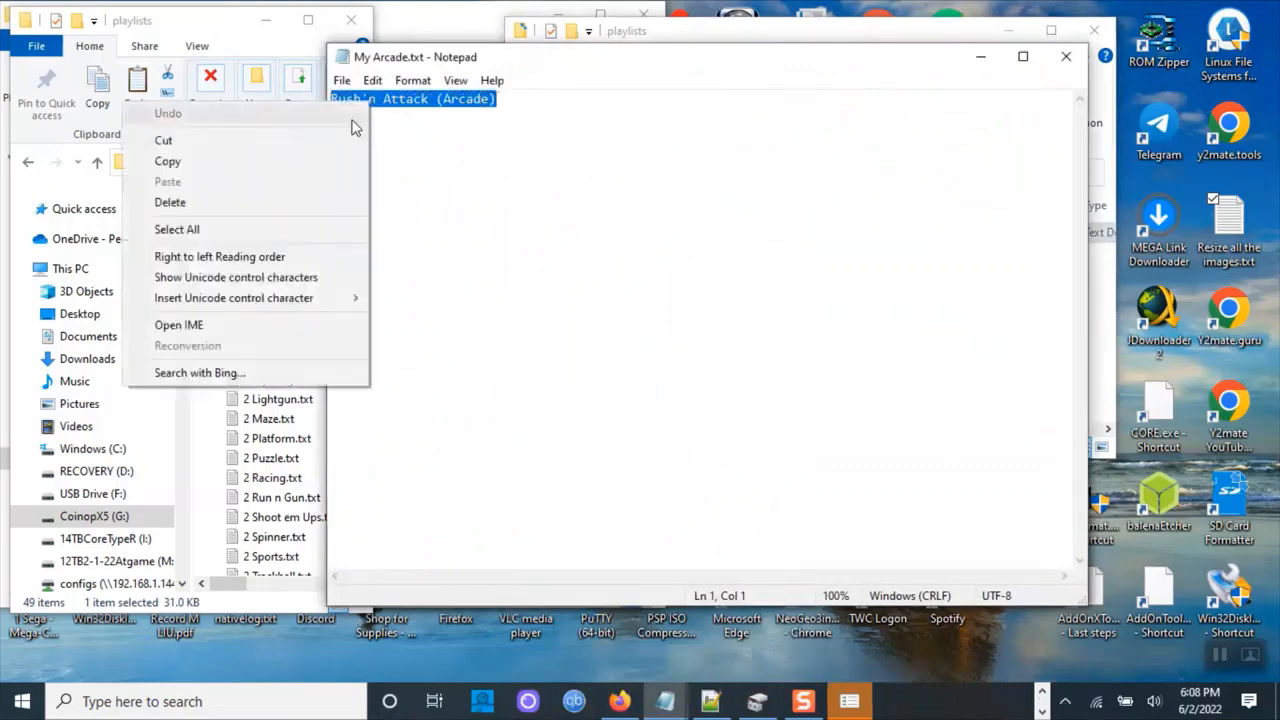
pyautogui.click(334, 163)
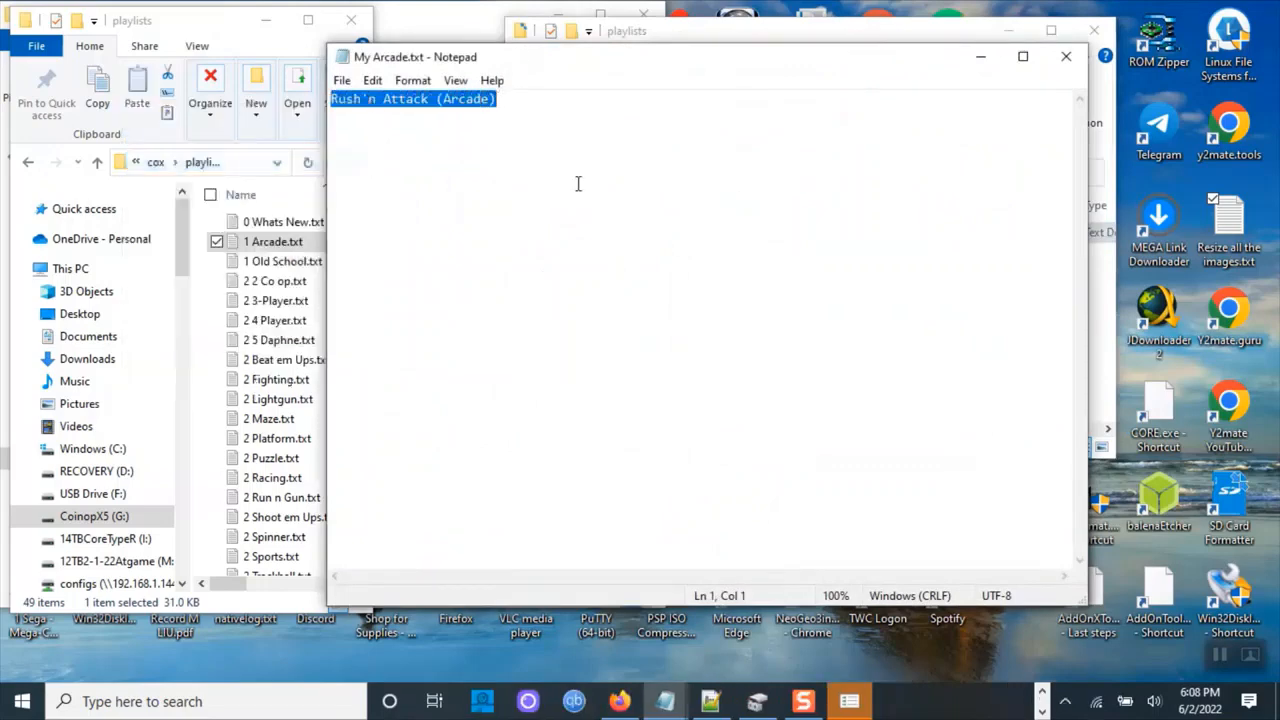
pyautogui.rightClick(432, 120)
pyautogui.click(329, 157)
pyautogui.click(1066, 56)
# Paste Rush'n Attack (Arcade) below Asylum (prototype) in 1 Arcade.txt, then cut that line back out.
pyautogui.click(437, 373)
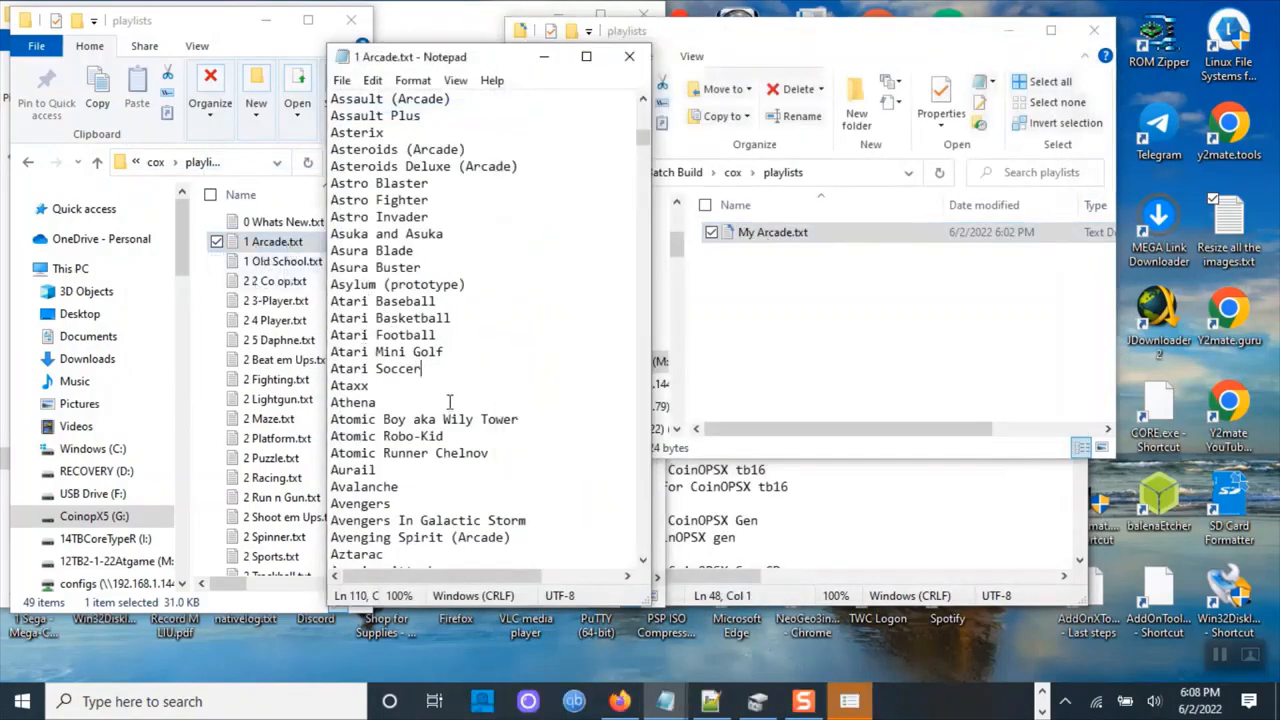
pyautogui.scroll(-6, 425, 445)
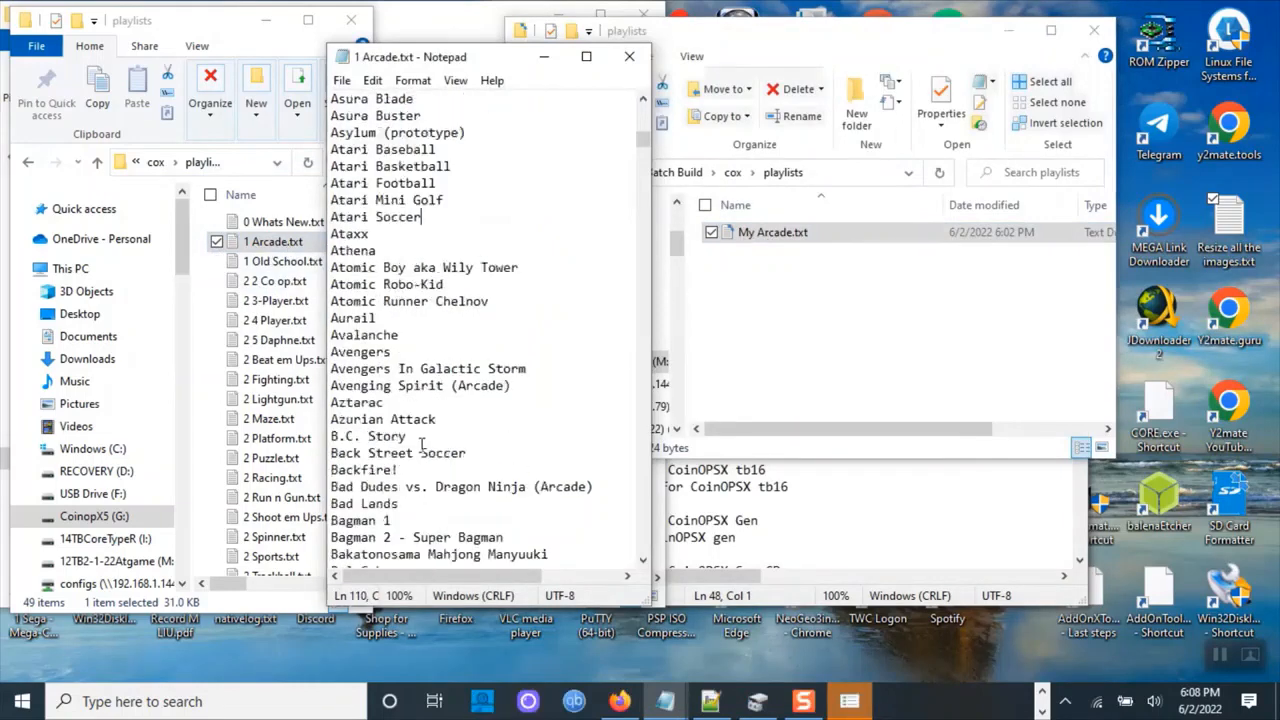
pyautogui.scroll(3, 422, 435)
pyautogui.press('Return')
pyautogui.hotkey('ctrl', 'v')
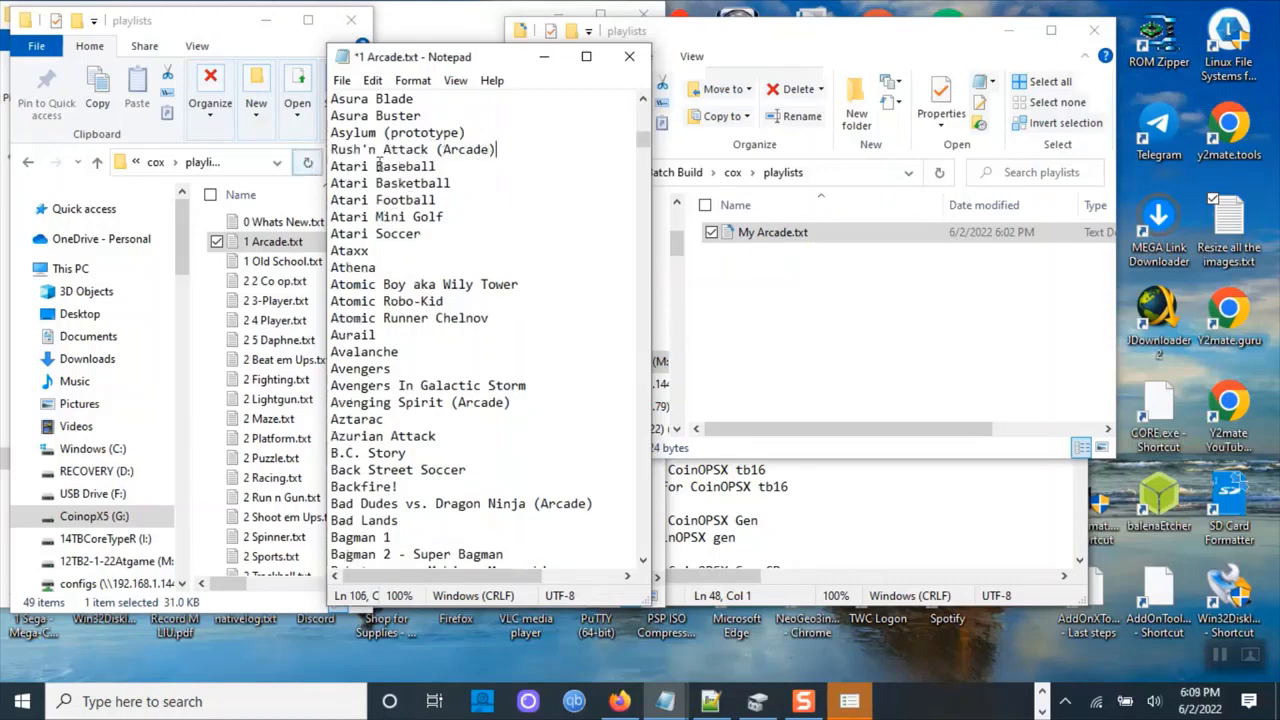
pyautogui.moveTo(503, 149); pyautogui.dragTo(324, 146)
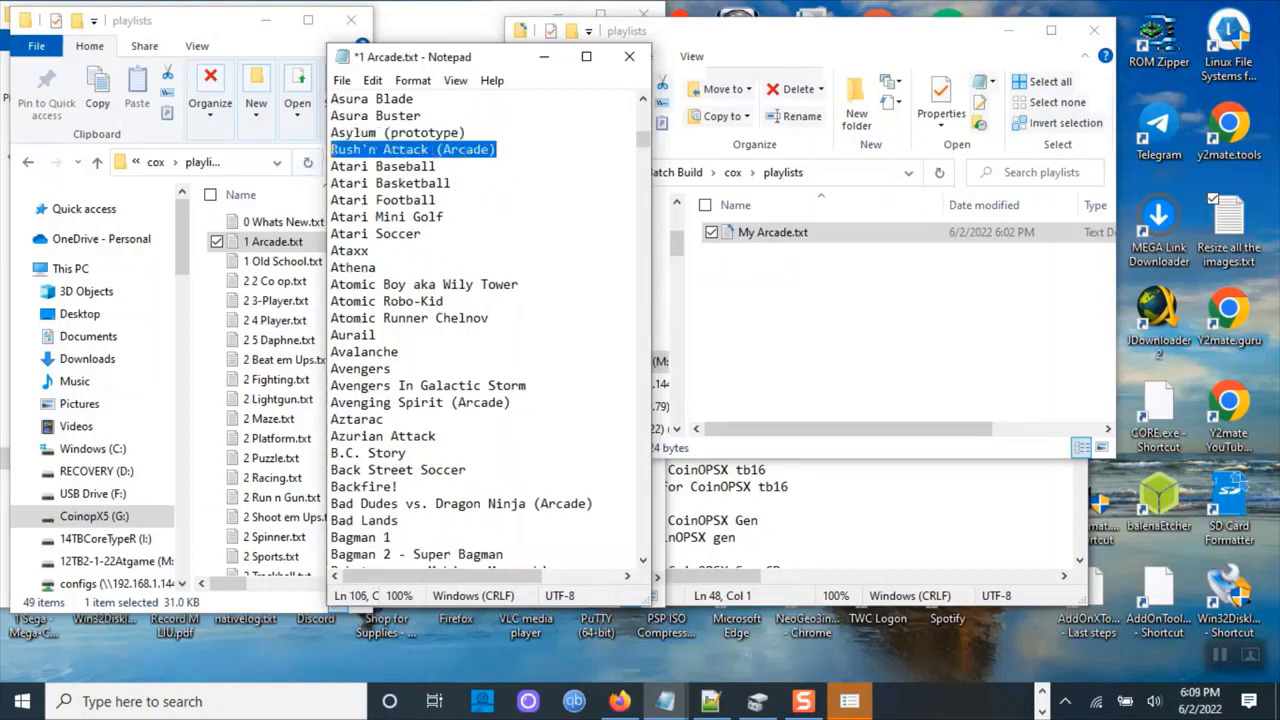
pyautogui.rightClick(346, 145)
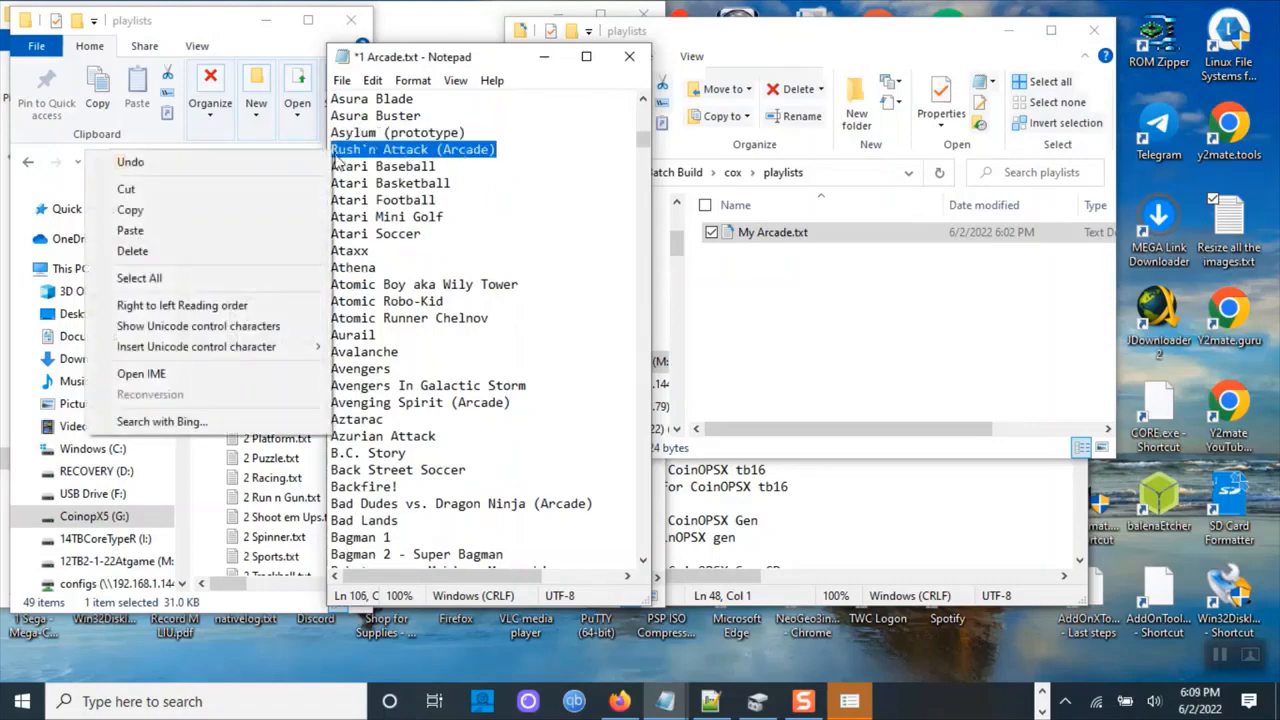
pyautogui.click(285, 194)
pyautogui.press('BackSpace')
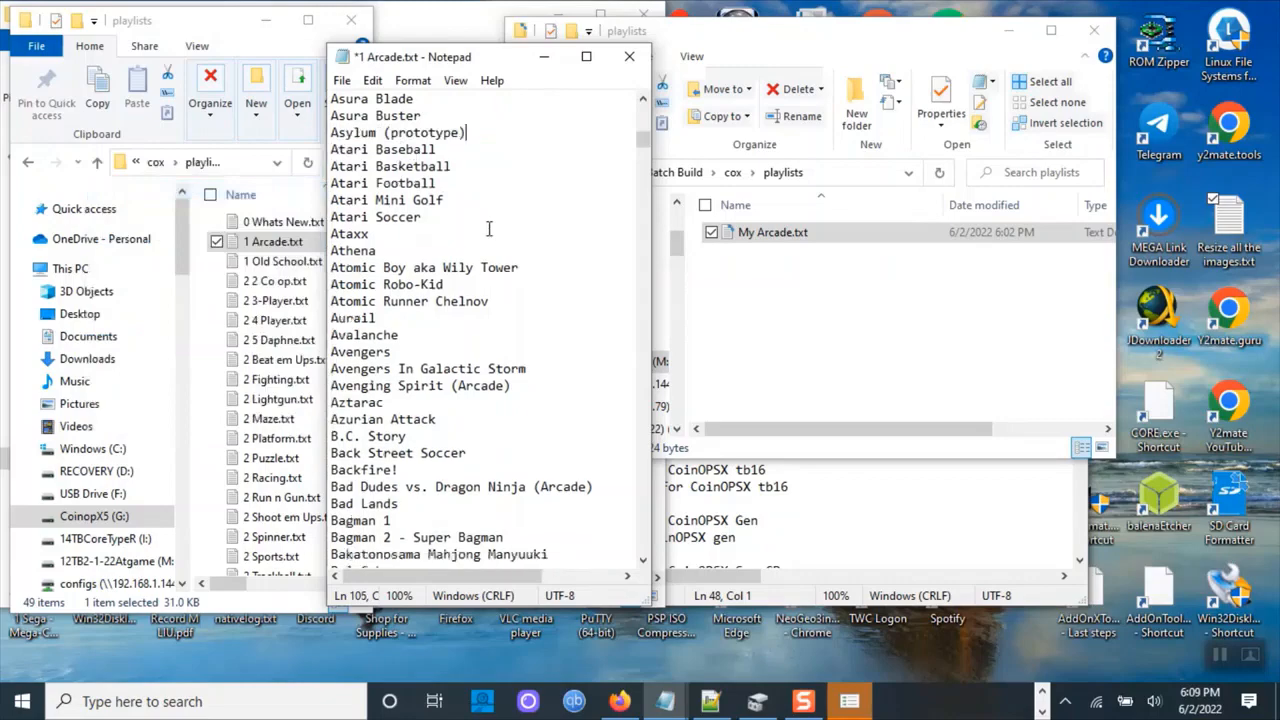
# Insert Rush'n Attack (Arcade) on a new line below Run and Gun in 1 Arcade.txt, checking the name in My Arcade.txt.
pyautogui.scroll(-10, 401, 335)
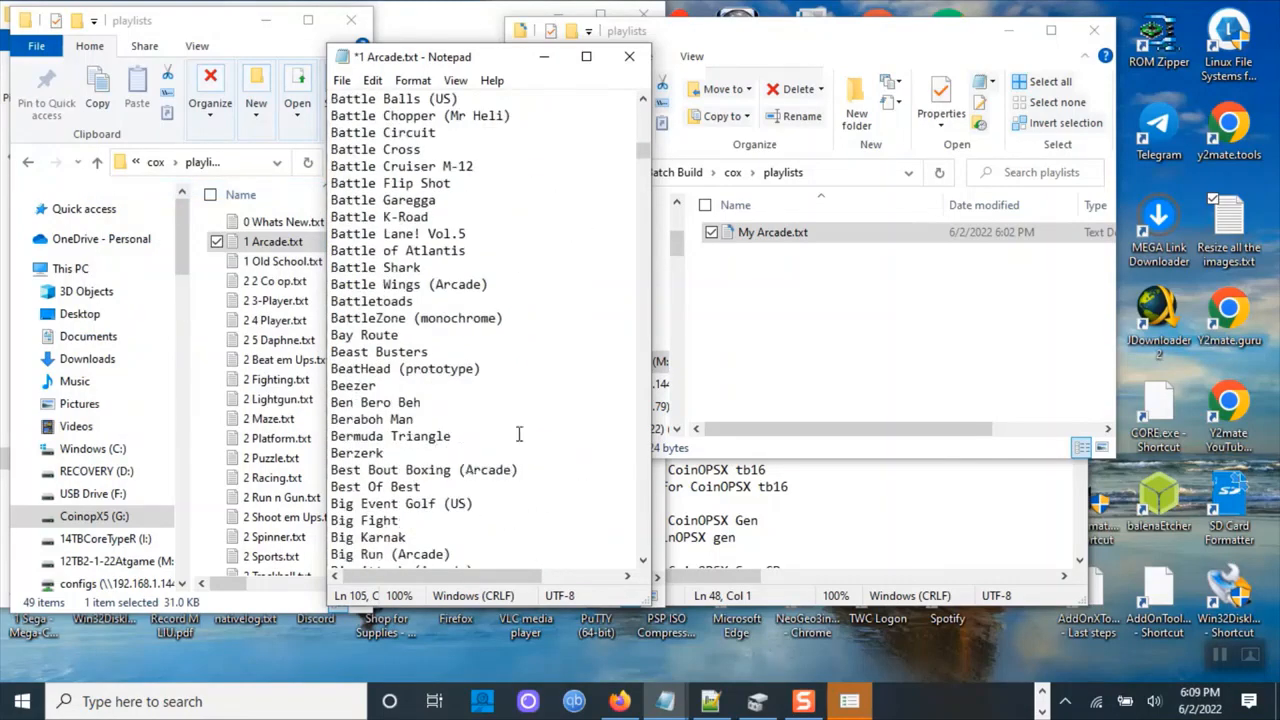
pyautogui.moveTo(643, 152); pyautogui.dragTo(664, 402)
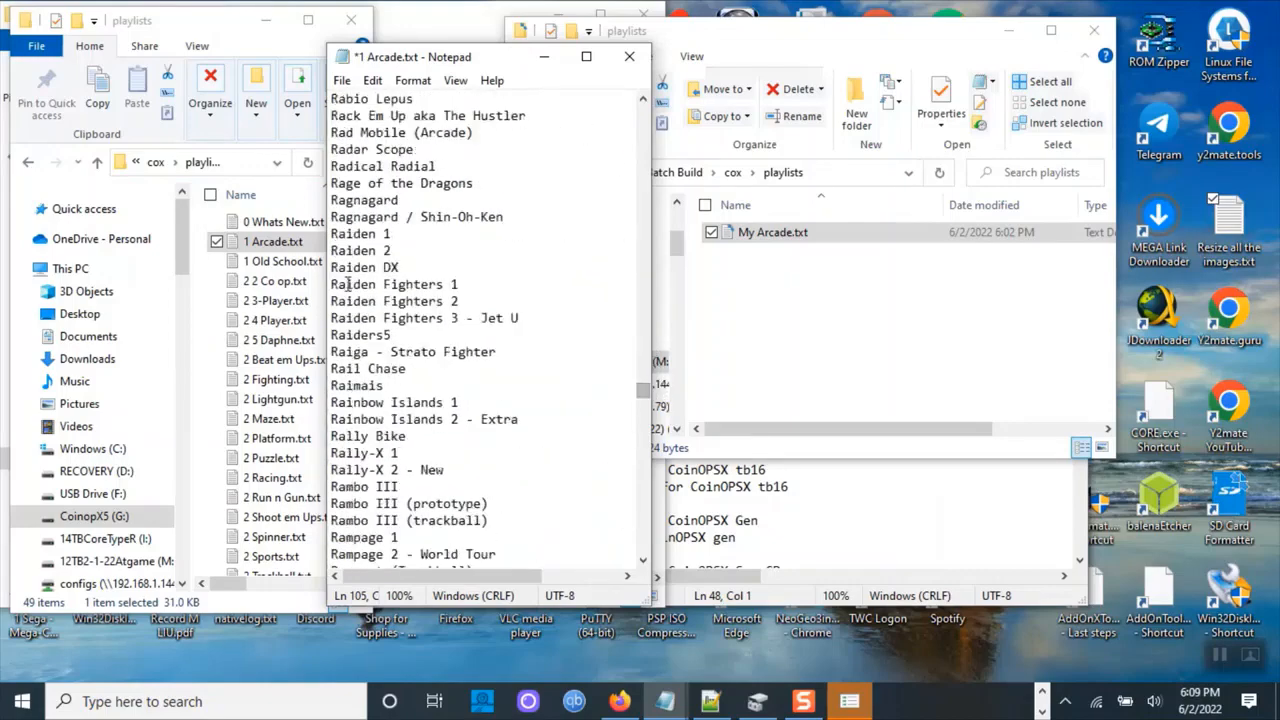
pyautogui.scroll(-20, 375, 475)
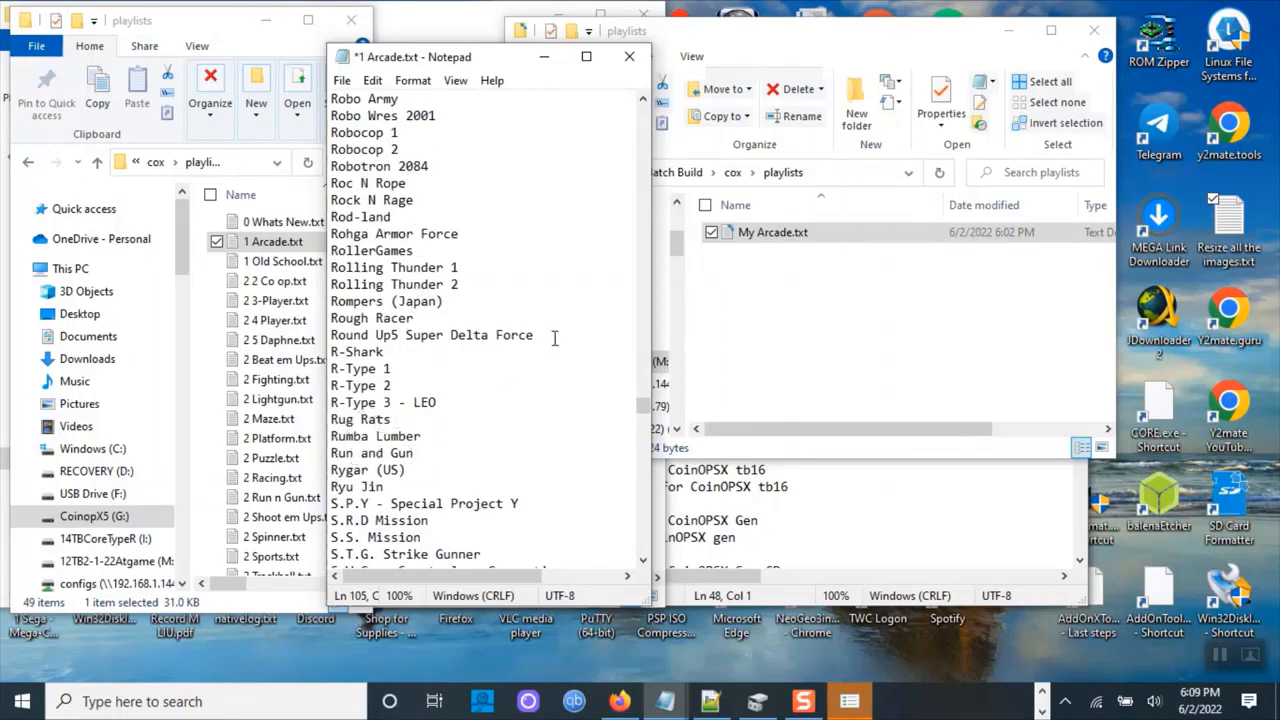
pyautogui.doubleClick(760, 232)
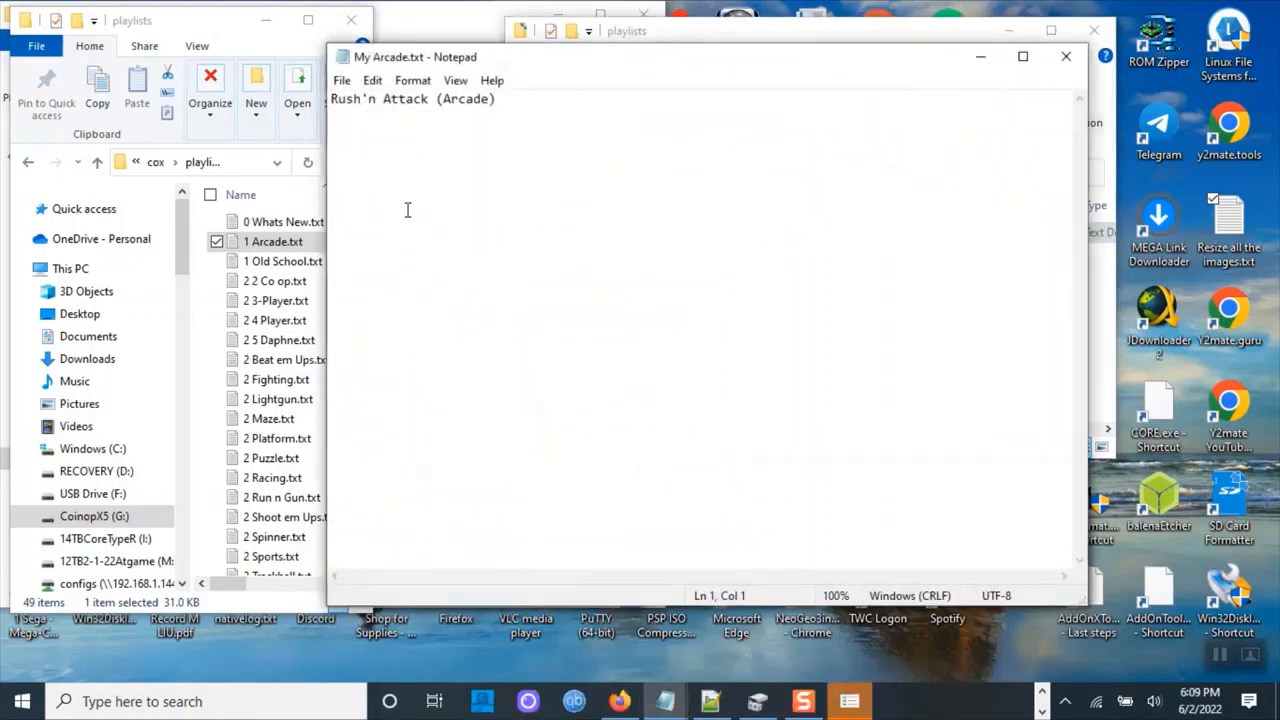
pyautogui.moveTo(325, 206); pyautogui.dragTo(781, 252)
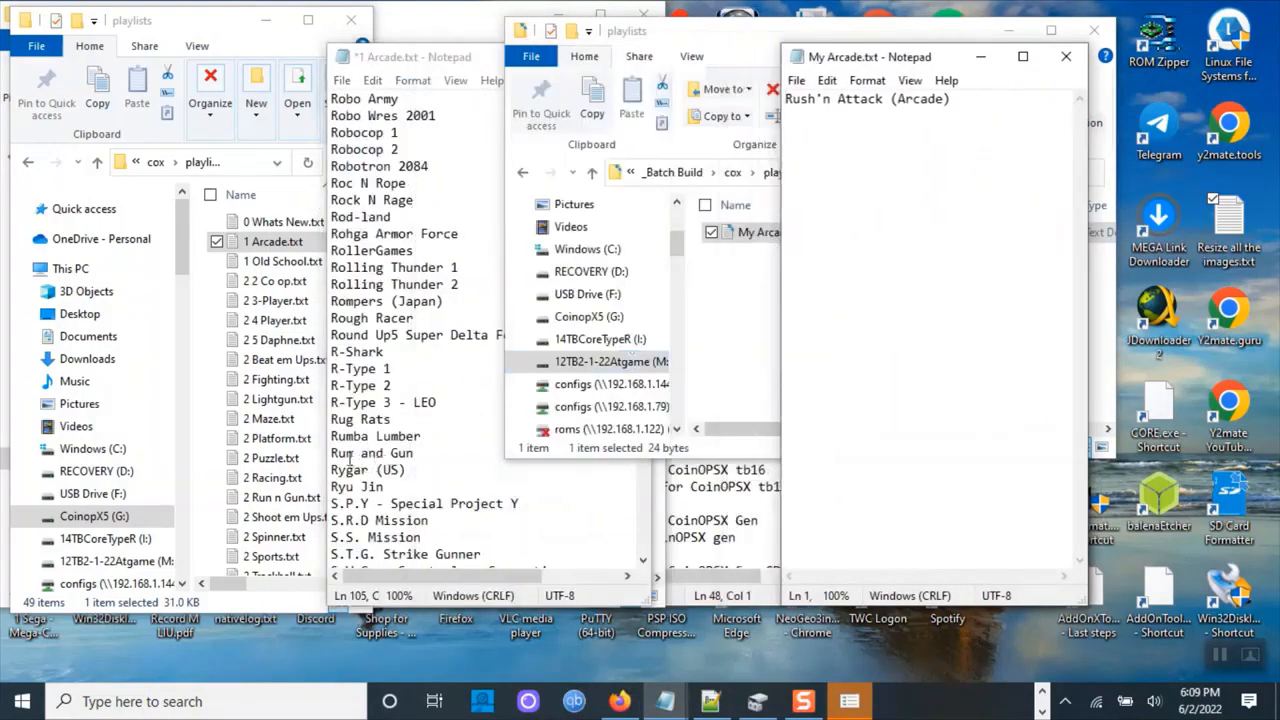
pyautogui.click(428, 453)
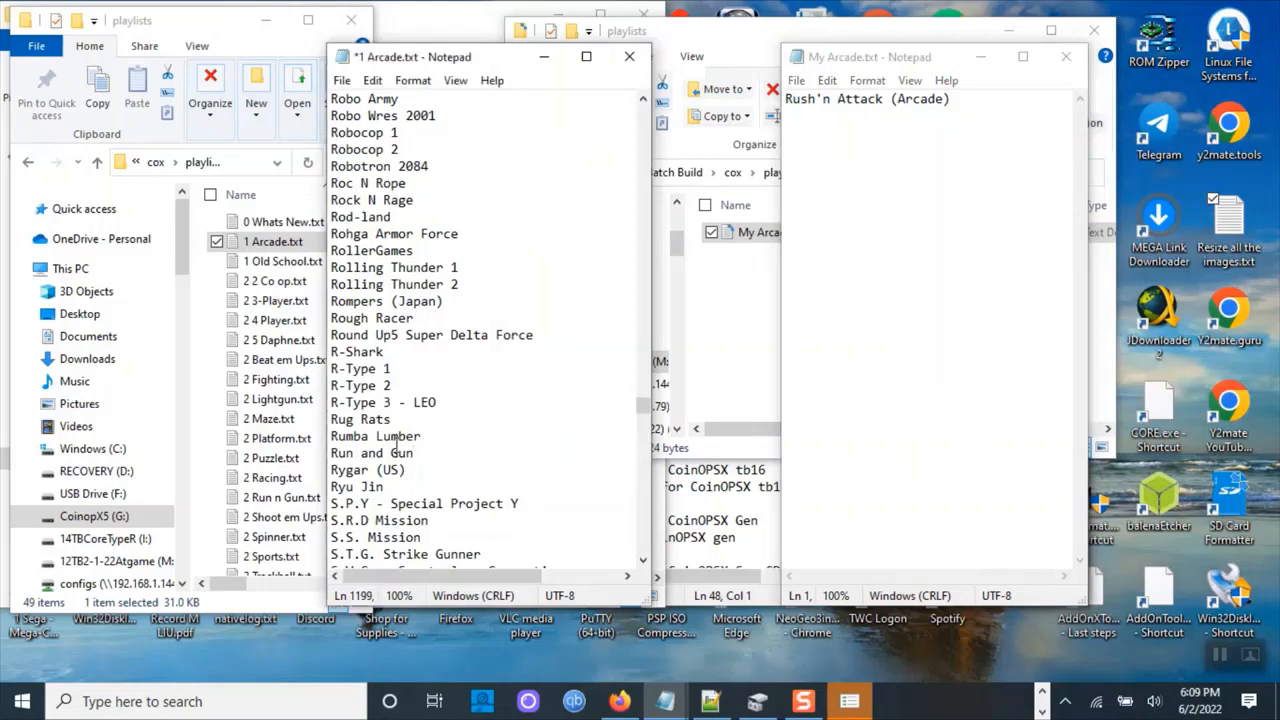
pyautogui.press('Return')
pyautogui.hotkey('ctrl', 'v')
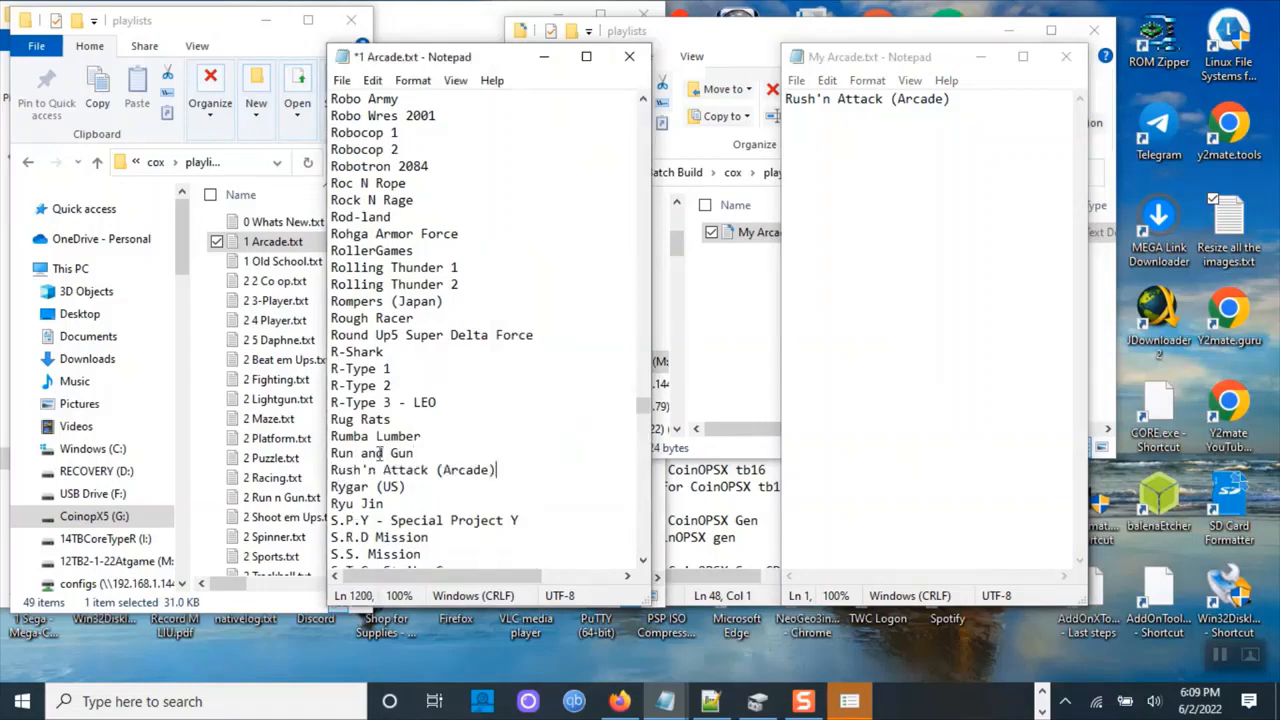
# Save 1 Arcade.txt and close both Notepad windows.
pyautogui.click(344, 80)
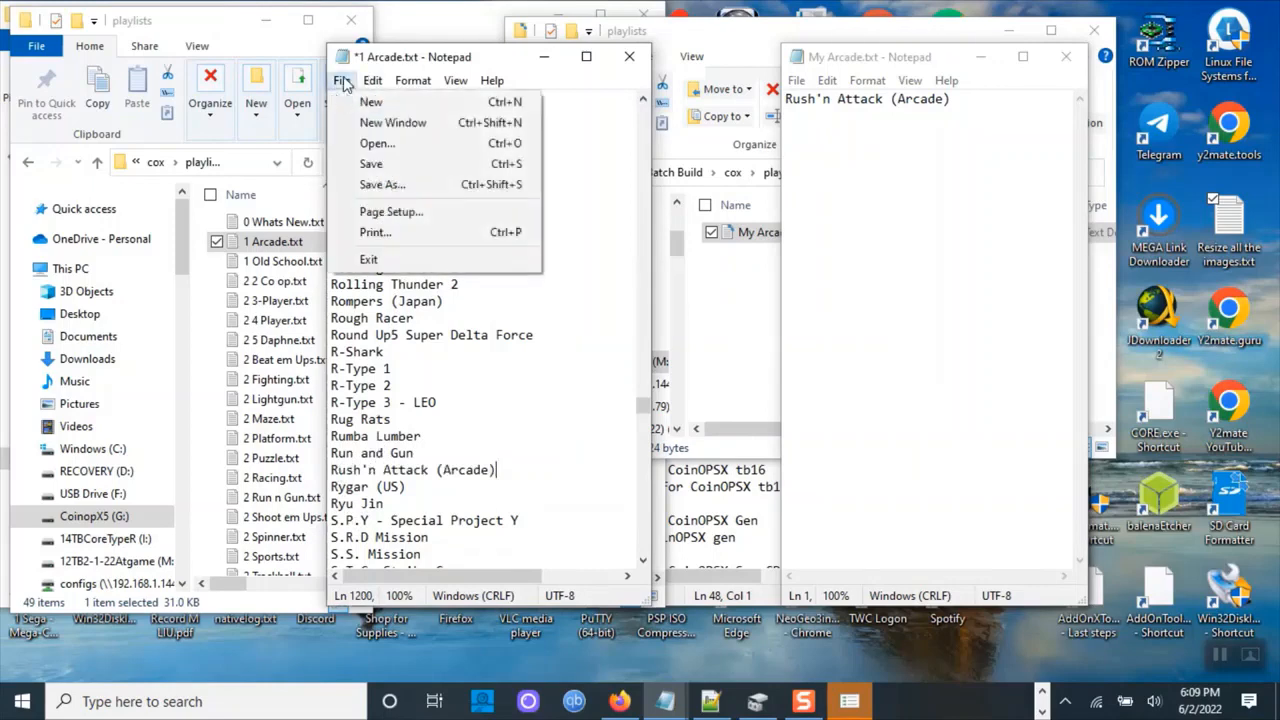
pyautogui.click(357, 167)
pyautogui.click(629, 56)
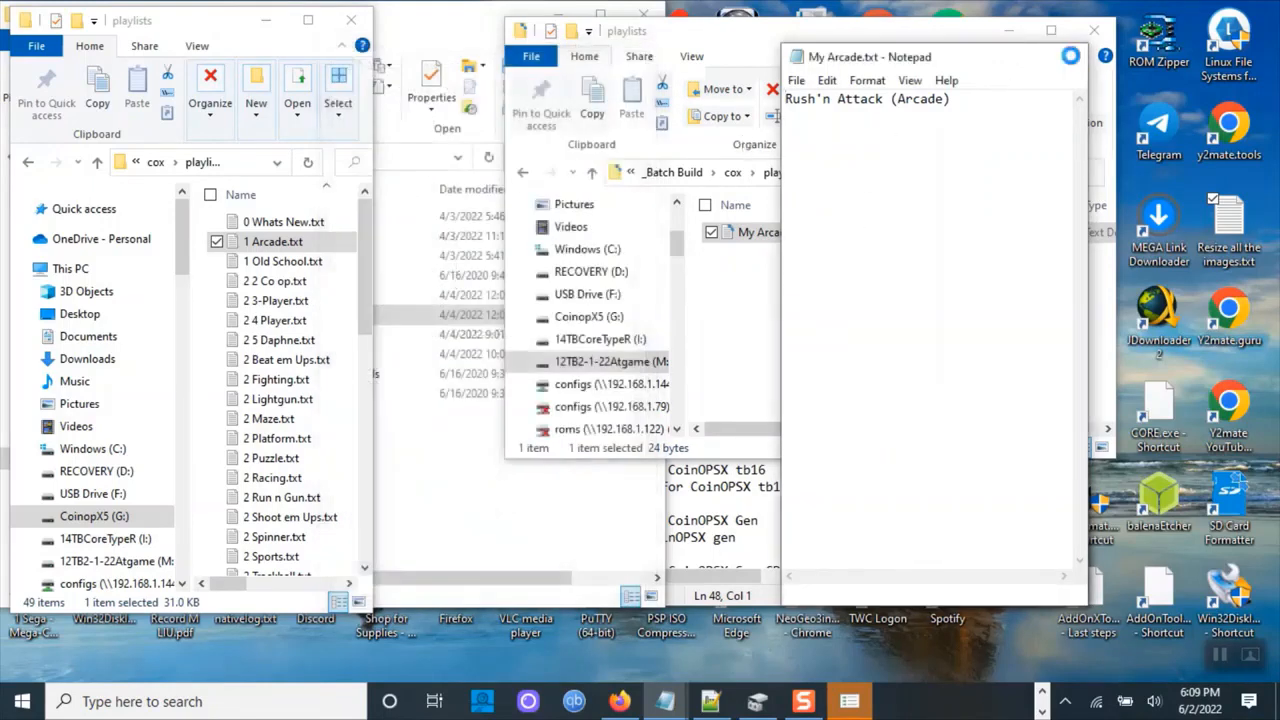
pyautogui.click(1066, 56)
# Copy all subfolders of the batch build's cox folder and open the drive's G:\cox folder.
pyautogui.click(593, 173)
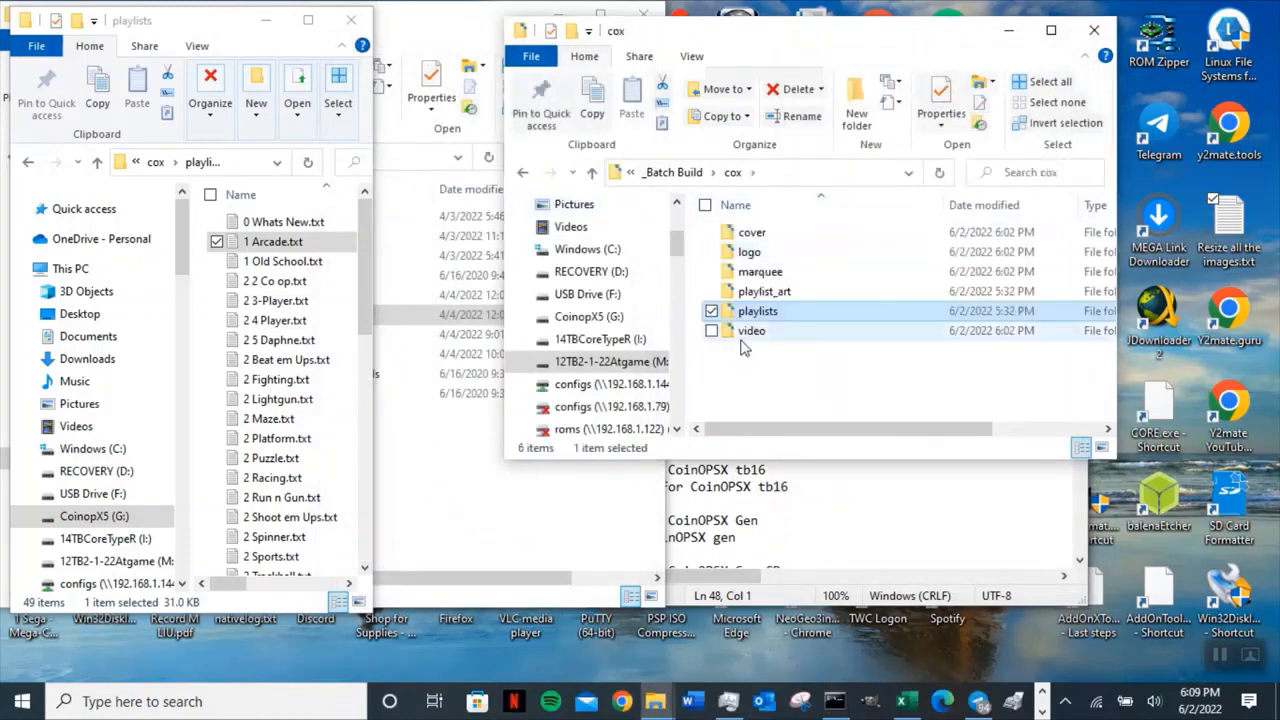
pyautogui.hotkey('ctrl', 'a')
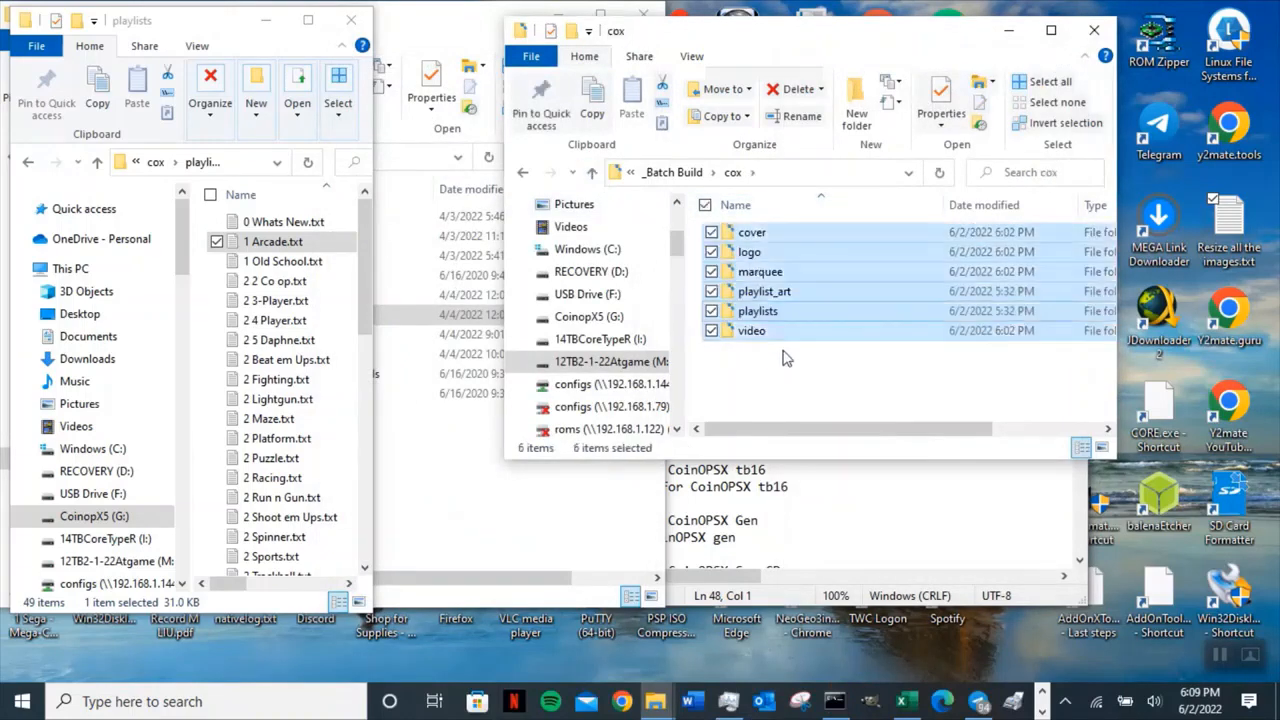
pyautogui.click(592, 108)
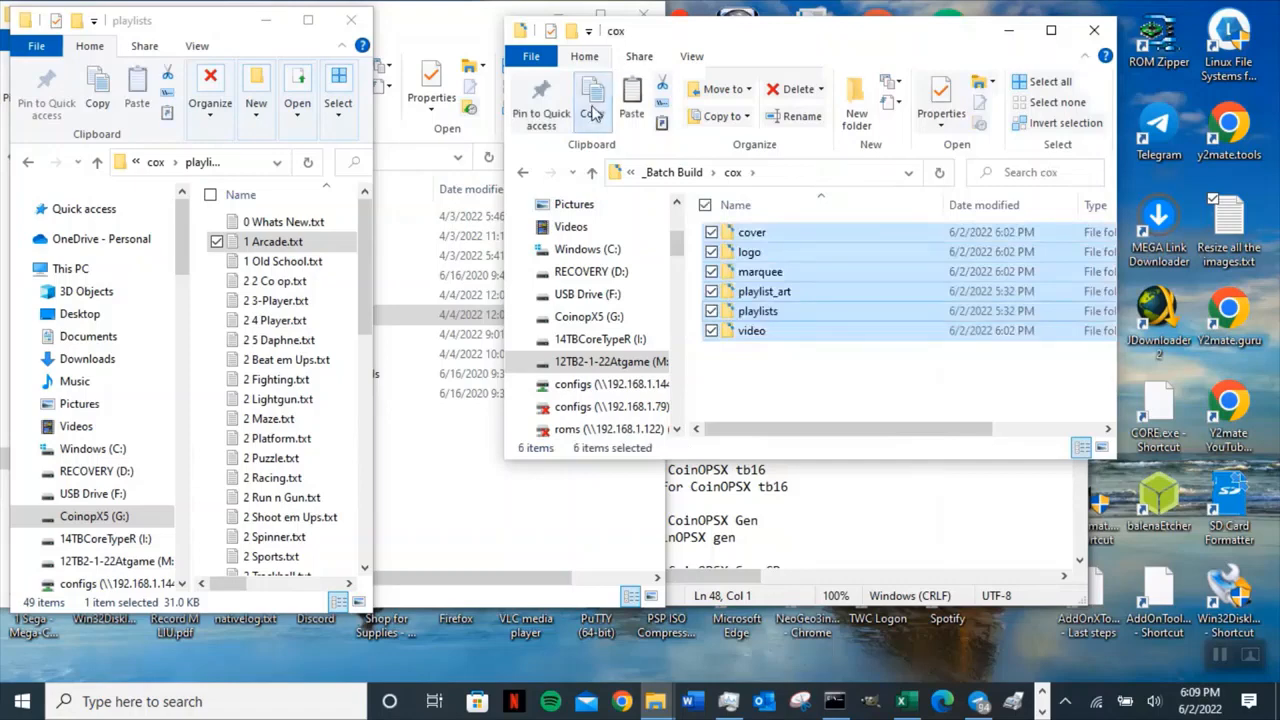
pyautogui.click(240, 28)
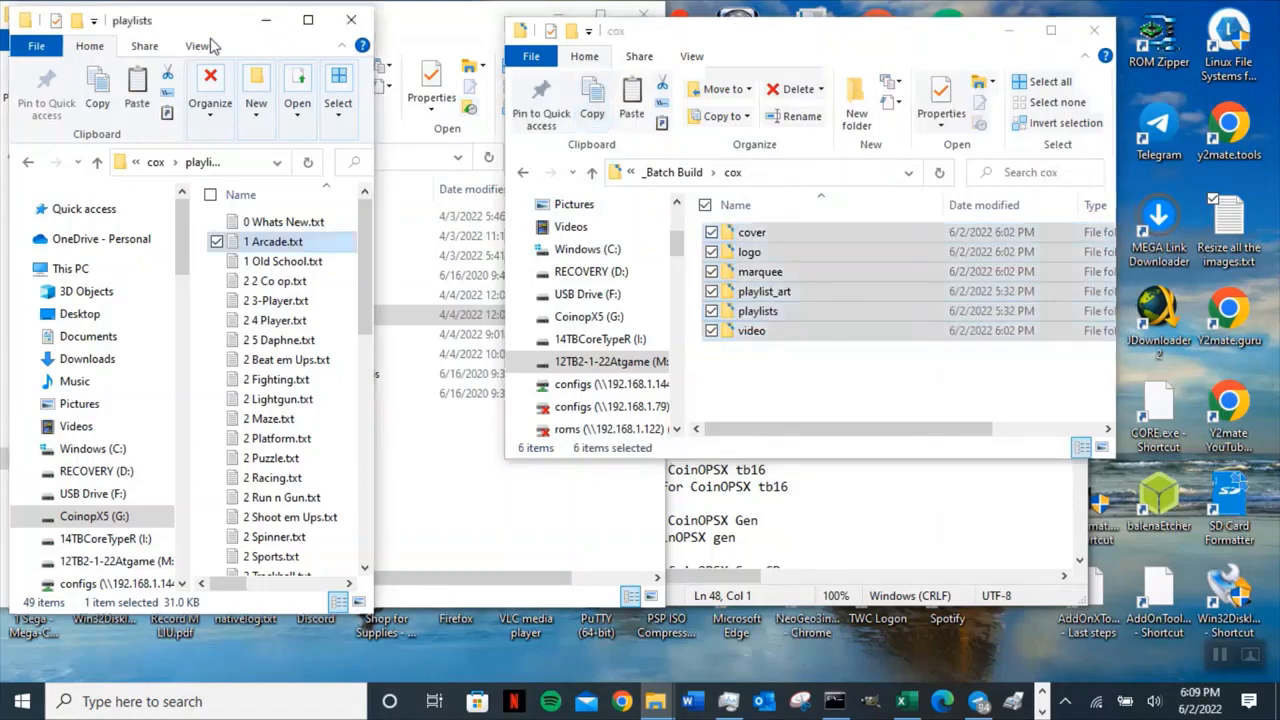
pyautogui.click(96, 162)
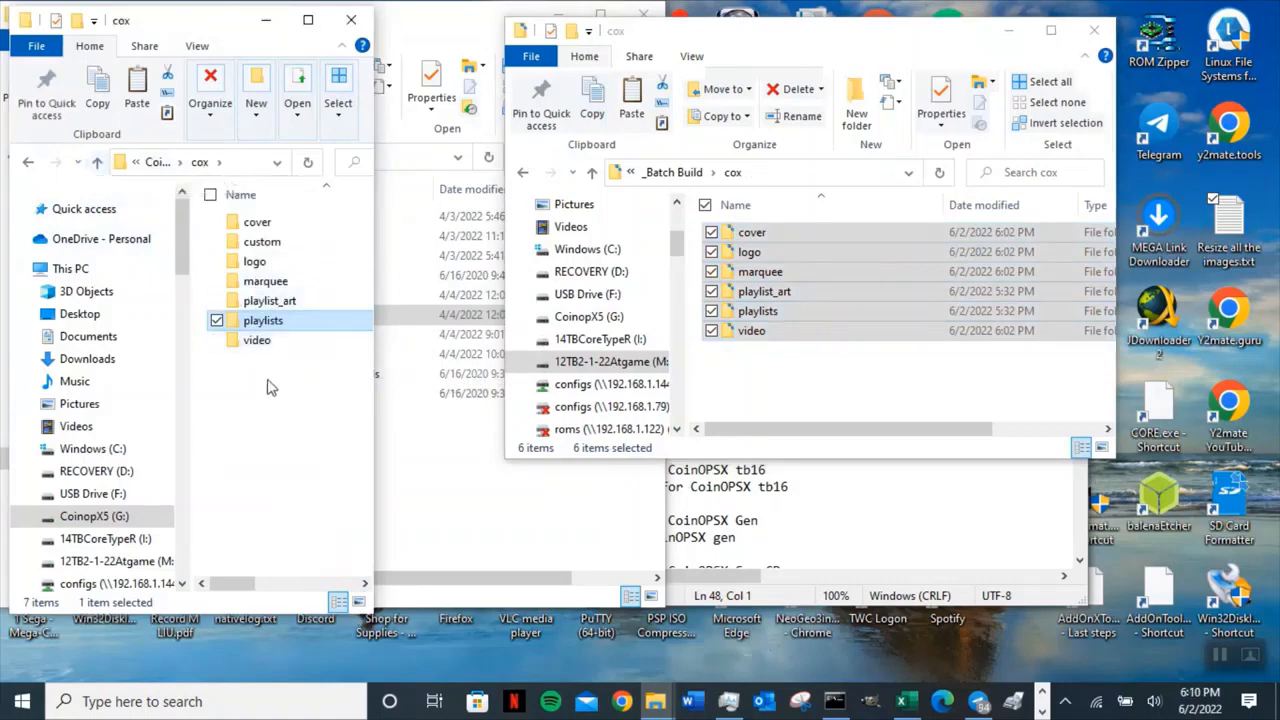
pyautogui.moveTo(396, 273); pyautogui.dragTo(571, 273)
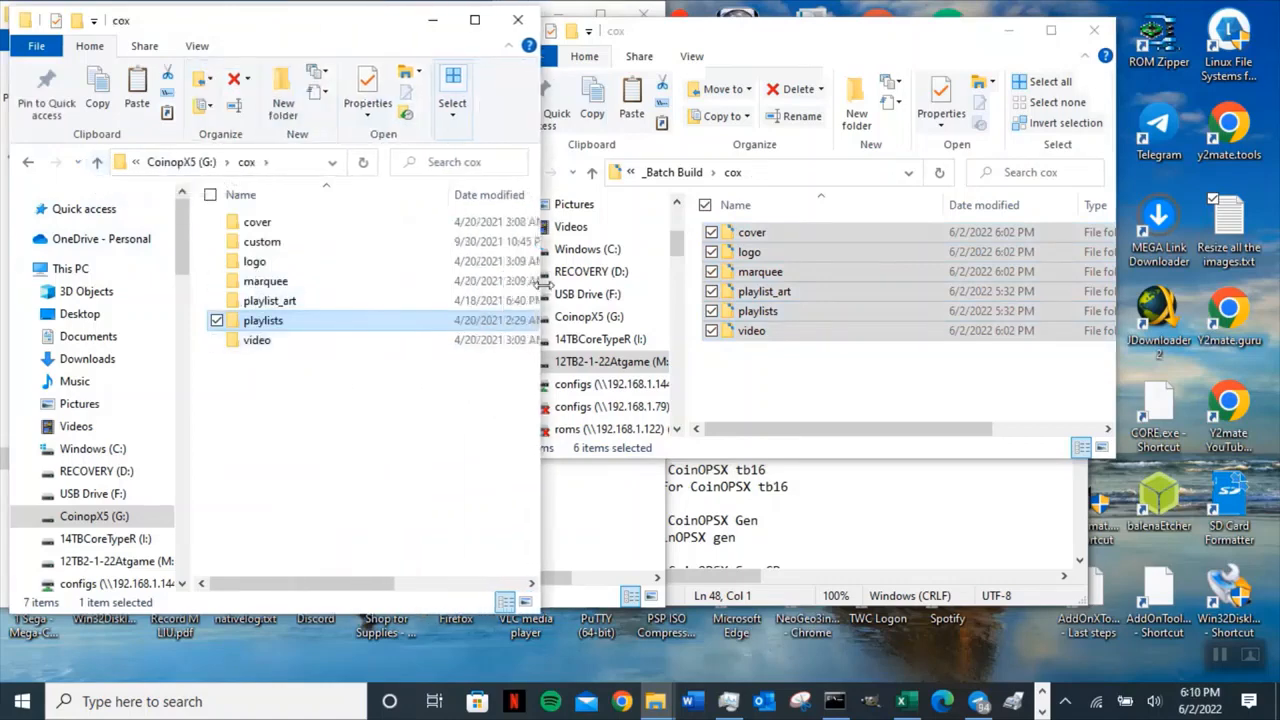
pyautogui.click(228, 162)
pyautogui.click(175, 164)
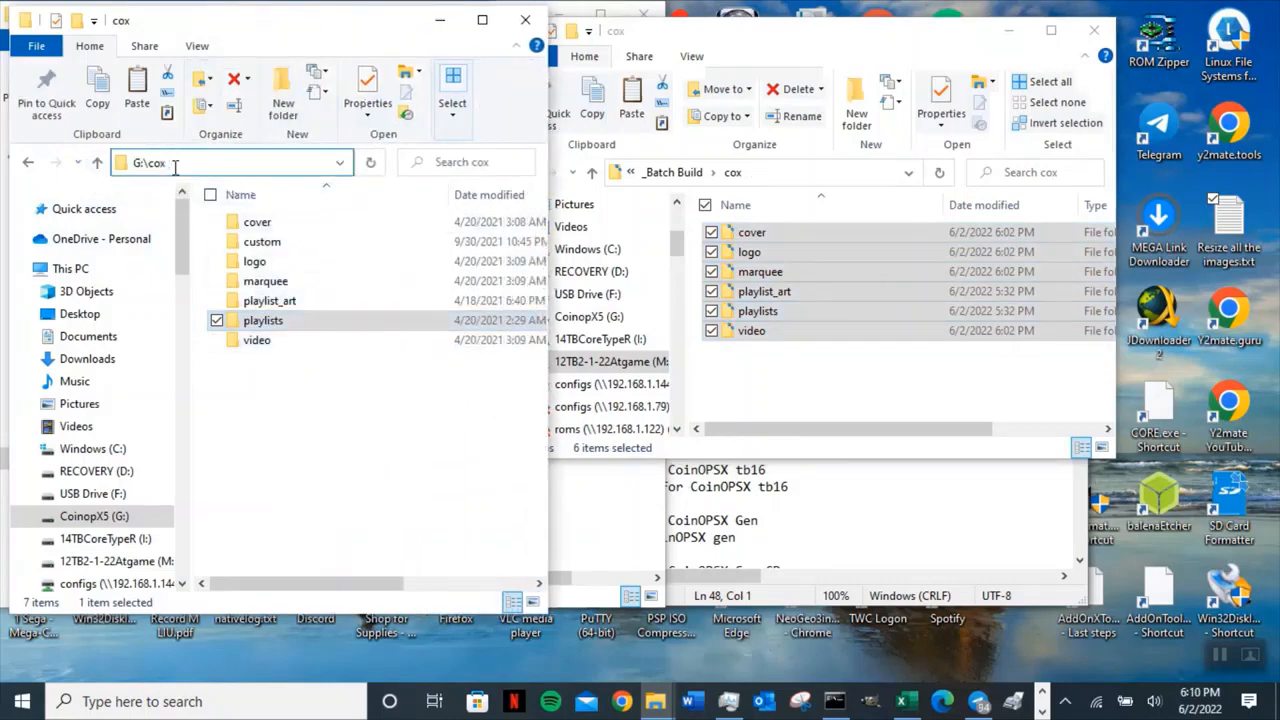
pyautogui.press('Return')
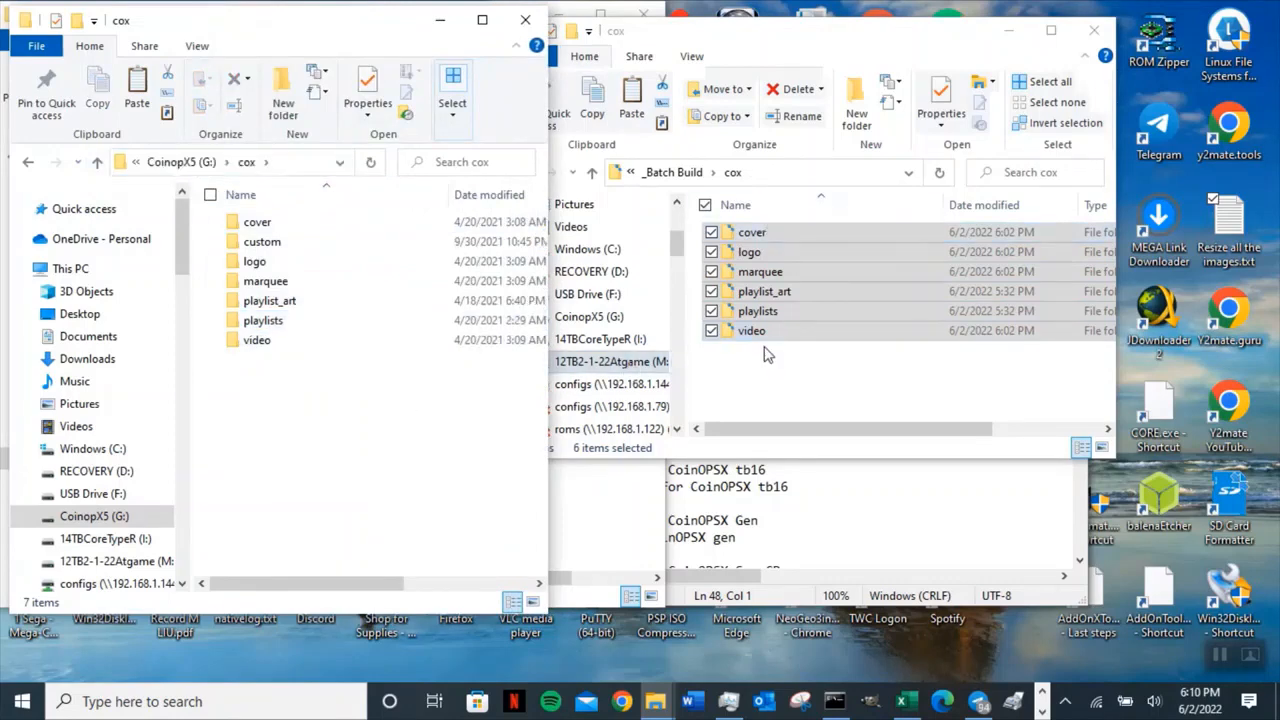
# Copy the batch build's cox folder and paste it into the root of the CoinopX5 (G:) drive.
pyautogui.click(592, 172)
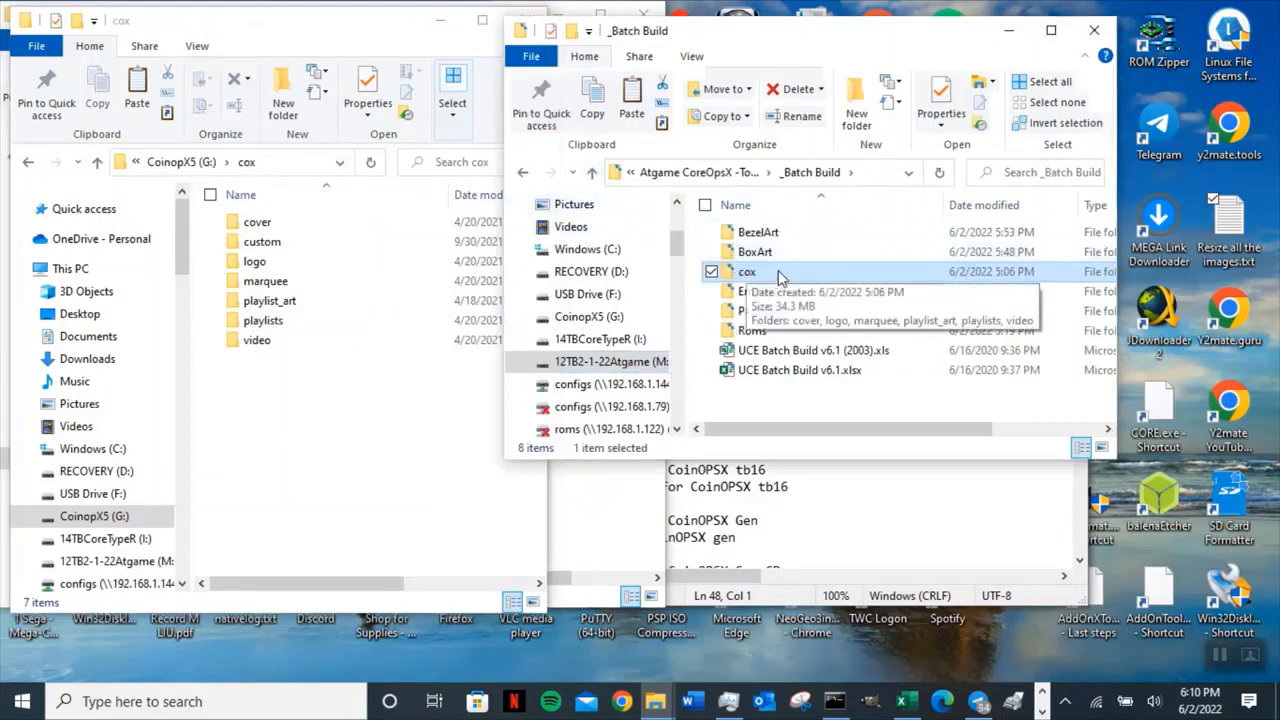
pyautogui.click(592, 100)
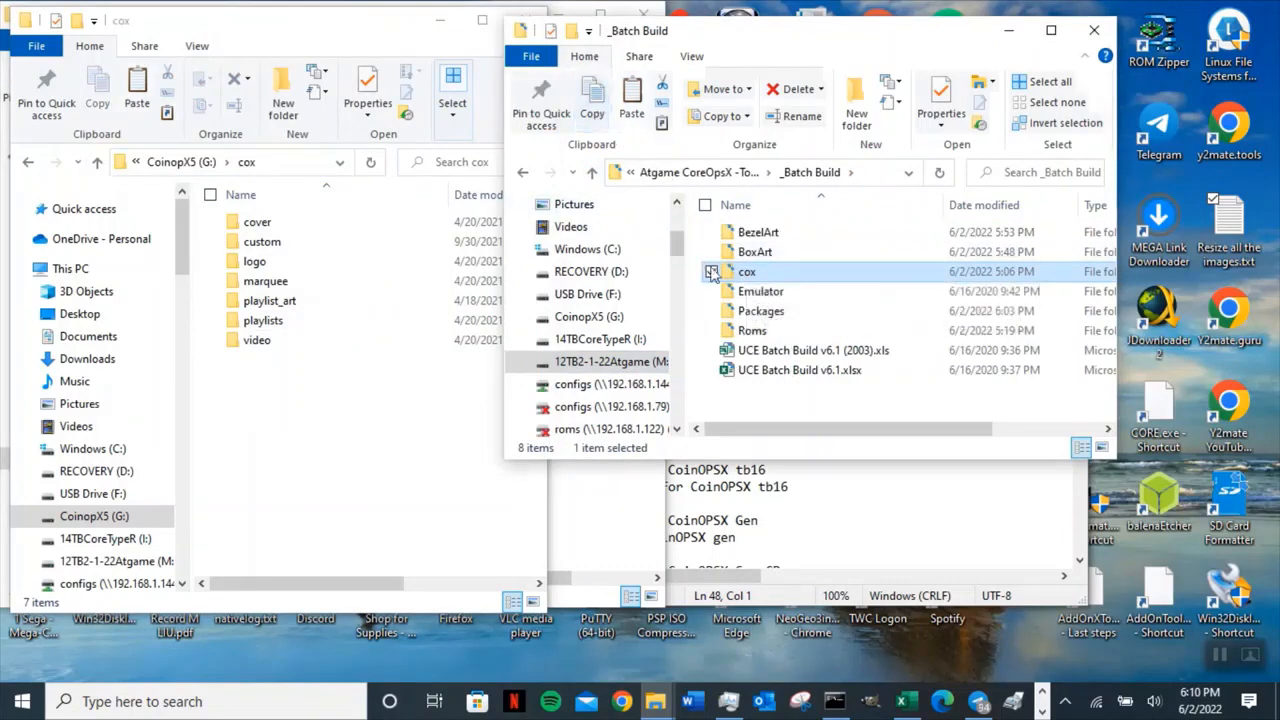
pyautogui.click(460, 385)
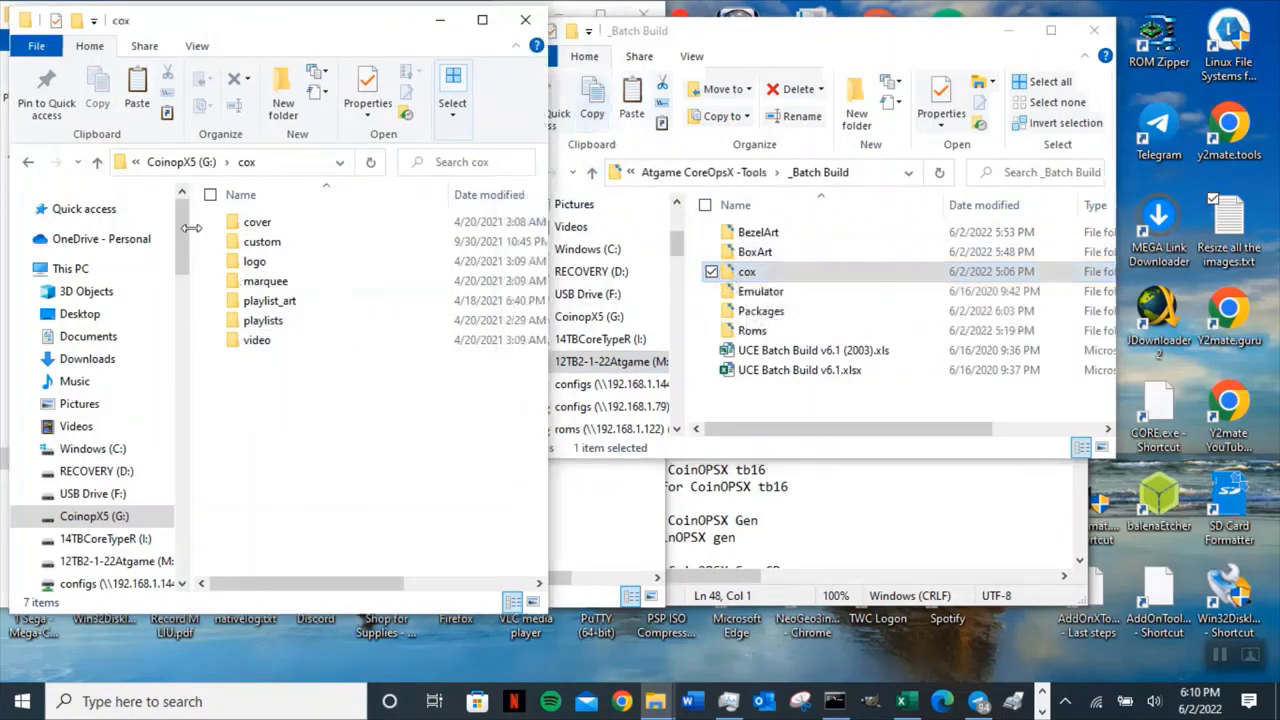
pyautogui.click(97, 162)
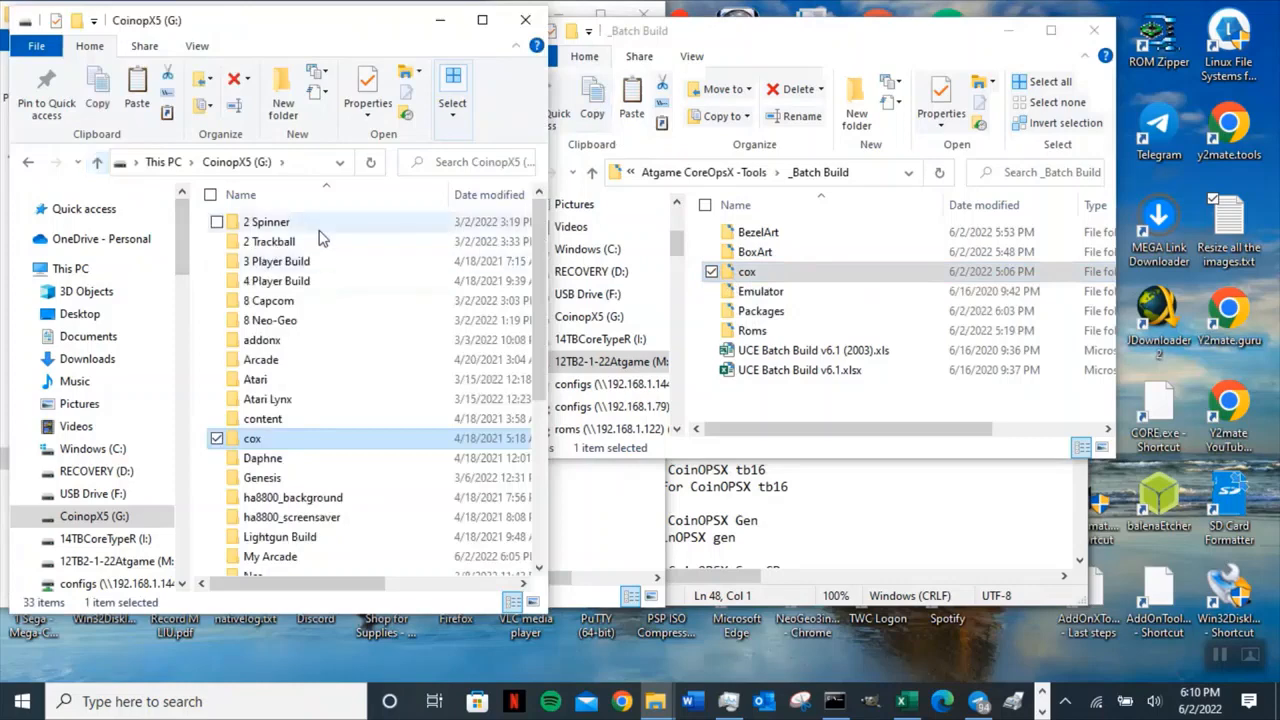
pyautogui.click(282, 162)
pyautogui.click(307, 172)
pyautogui.click(307, 168)
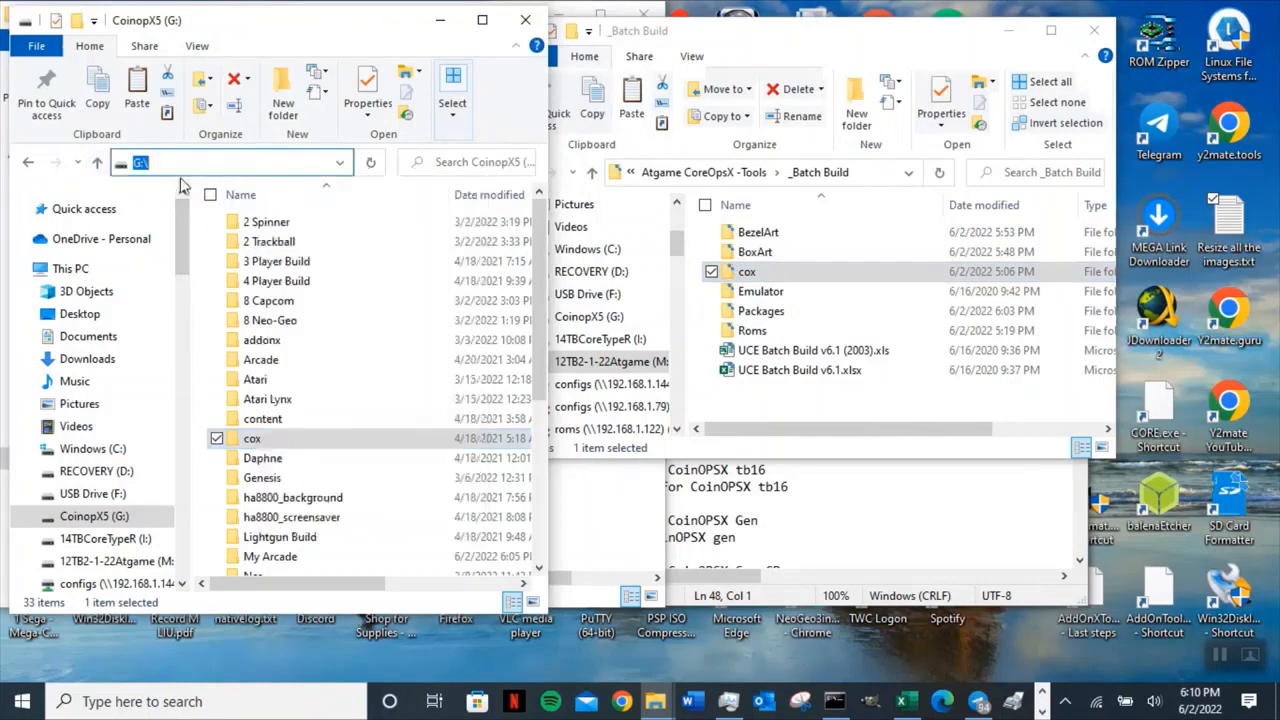
pyautogui.click(140, 101)
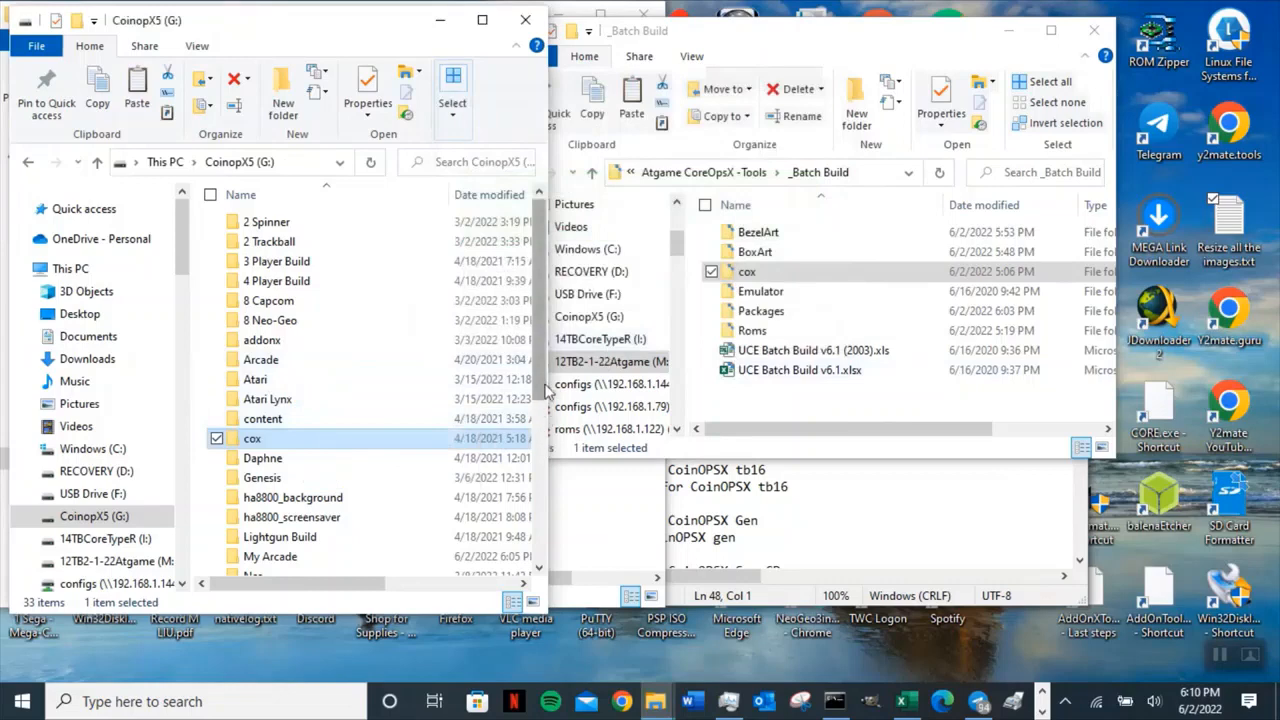
pyautogui.click(234, 162)
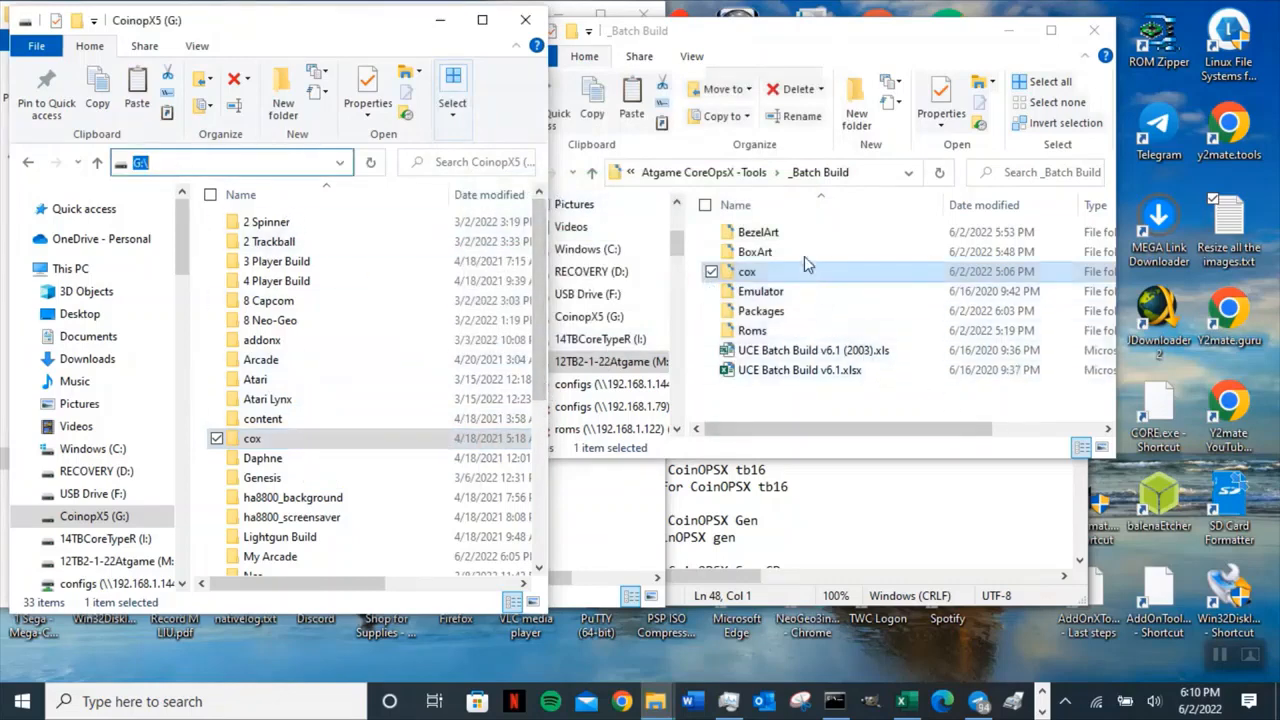
# Open the AddOnX tool 1.0.19 folder, start the AddOnX Tool installer, and cancel the installation.
pyautogui.click(592, 172)
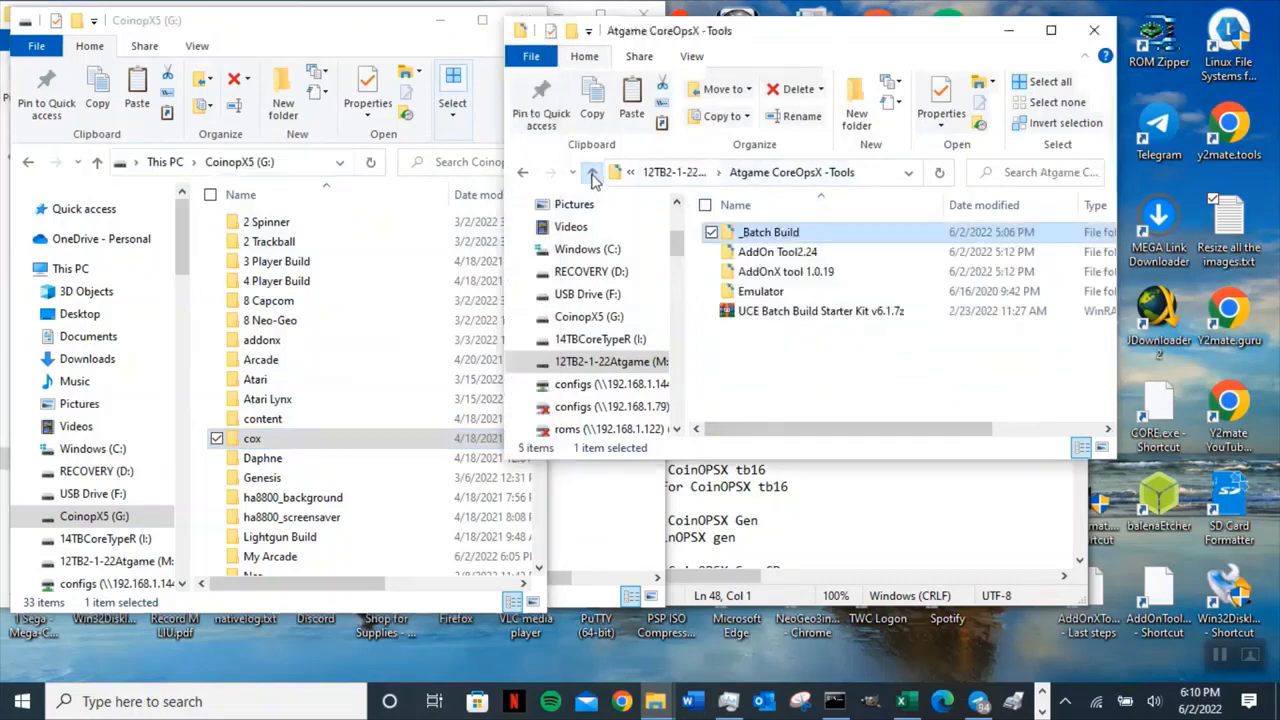
pyautogui.doubleClick(836, 274)
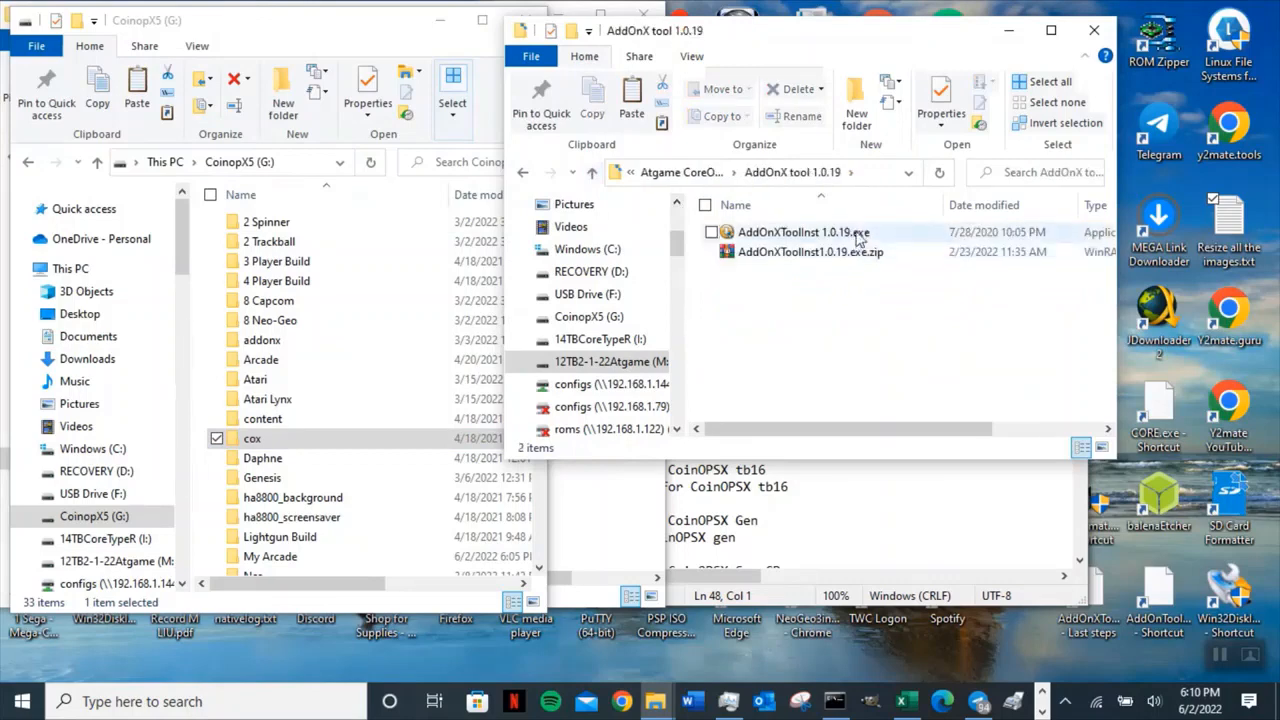
pyautogui.doubleClick(857, 236)
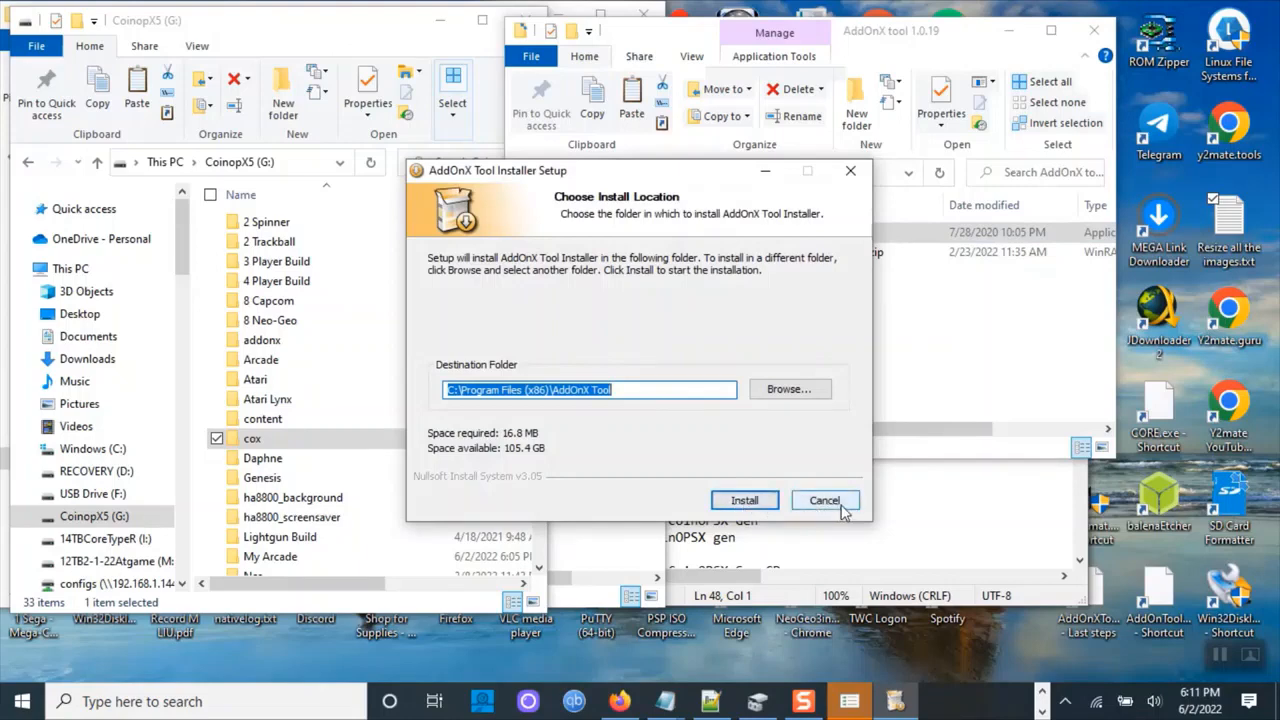
pyautogui.click(841, 510)
pyautogui.click(703, 413)
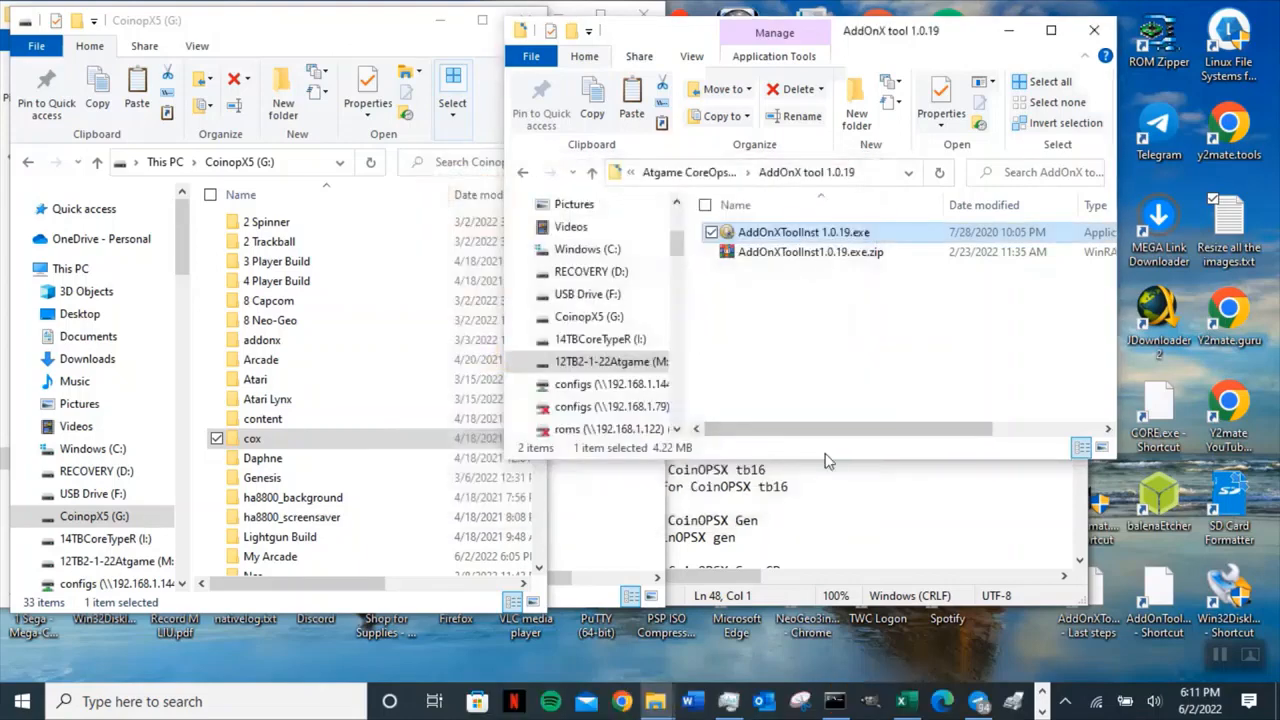
# Launch AddOnX Tool, set the input folder to CoinopX5 (G:), and build the AddOnX files.
pyautogui.doubleClick(1097, 632)
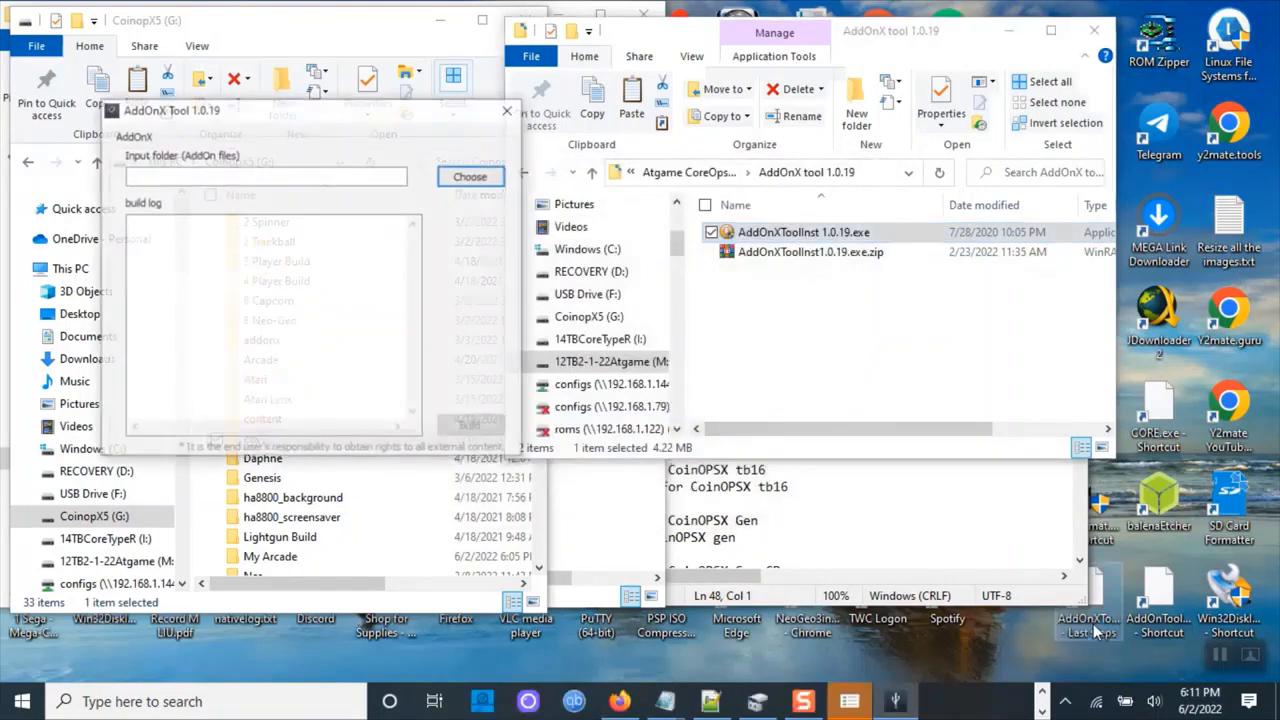
pyautogui.moveTo(310, 120); pyautogui.dragTo(680, 248)
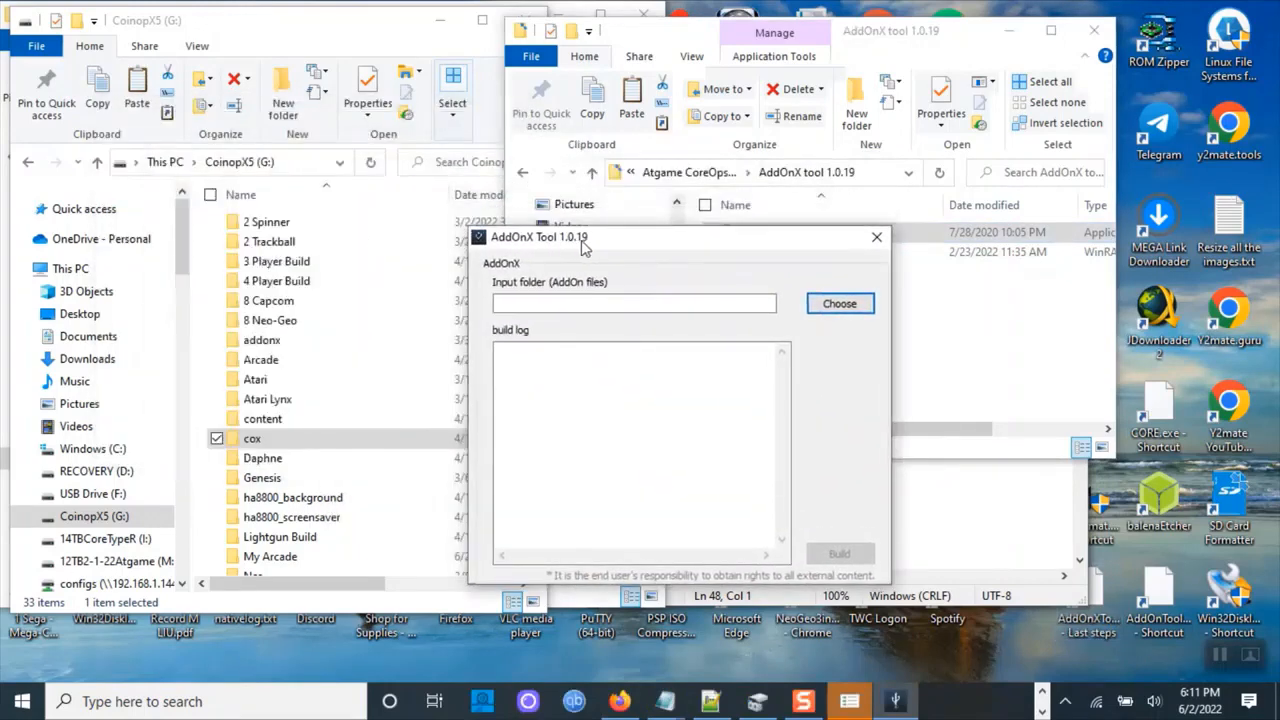
pyautogui.click(838, 305)
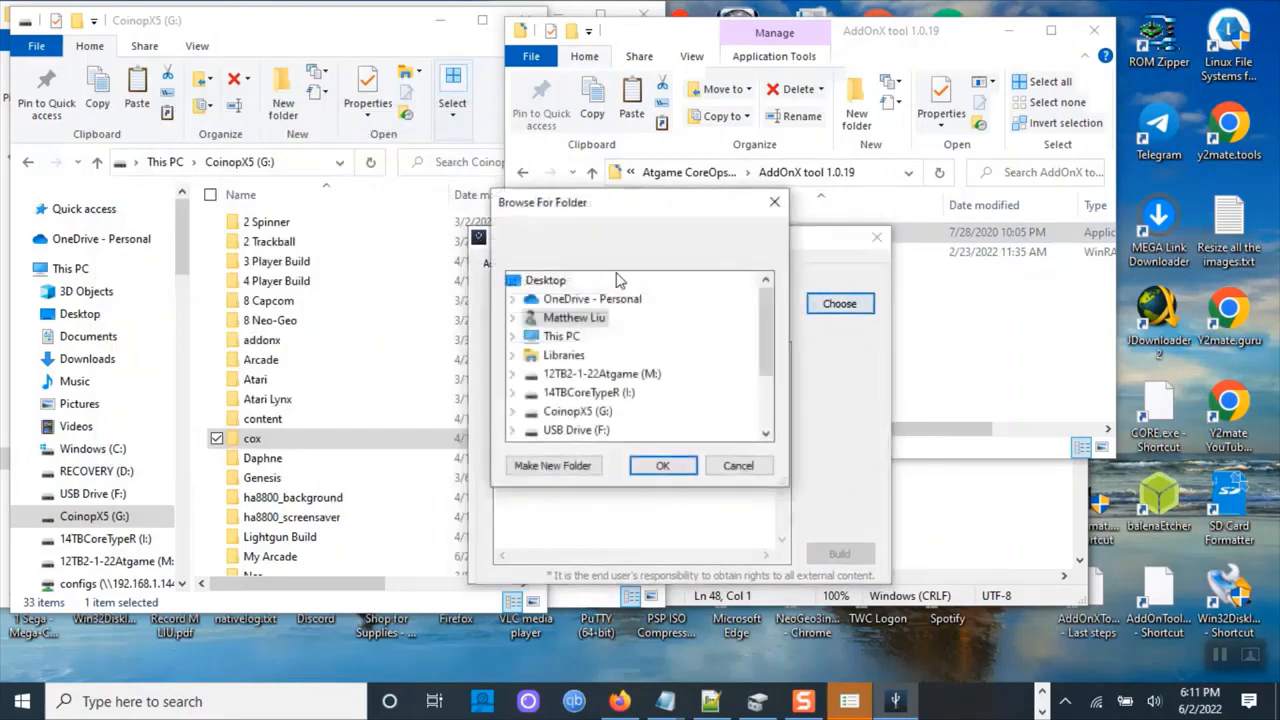
pyautogui.click(572, 412)
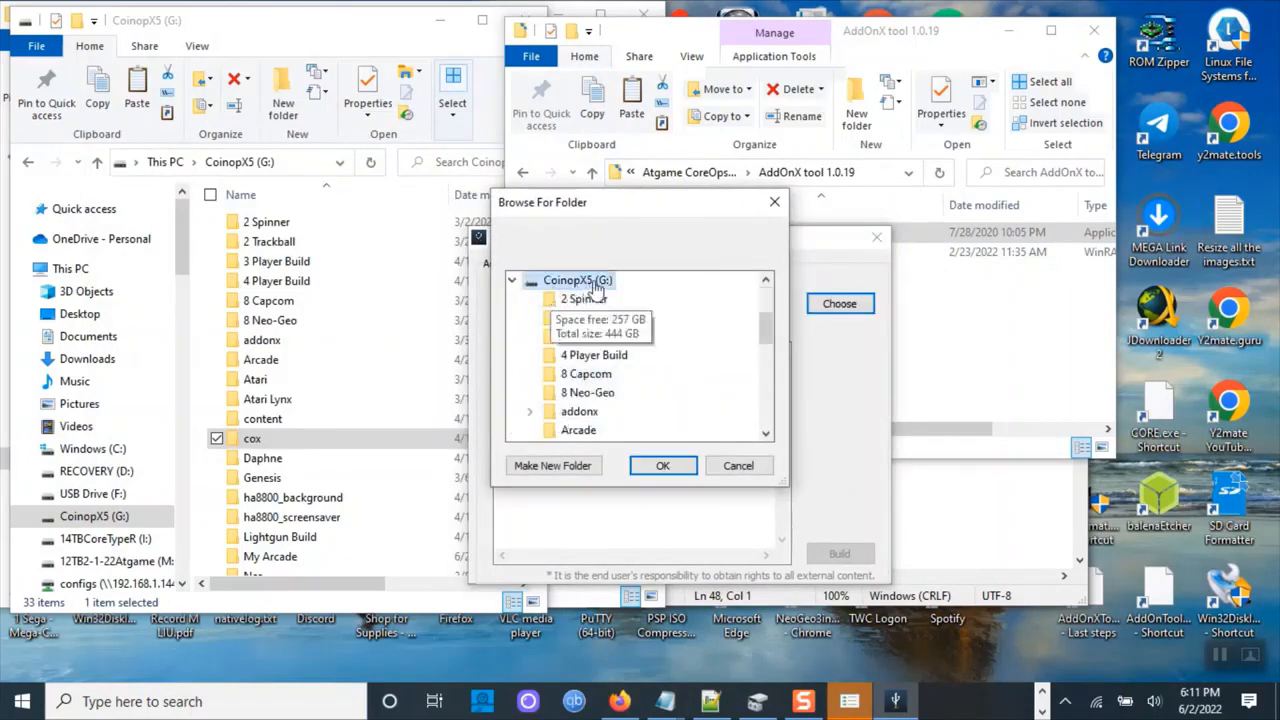
pyautogui.click(662, 465)
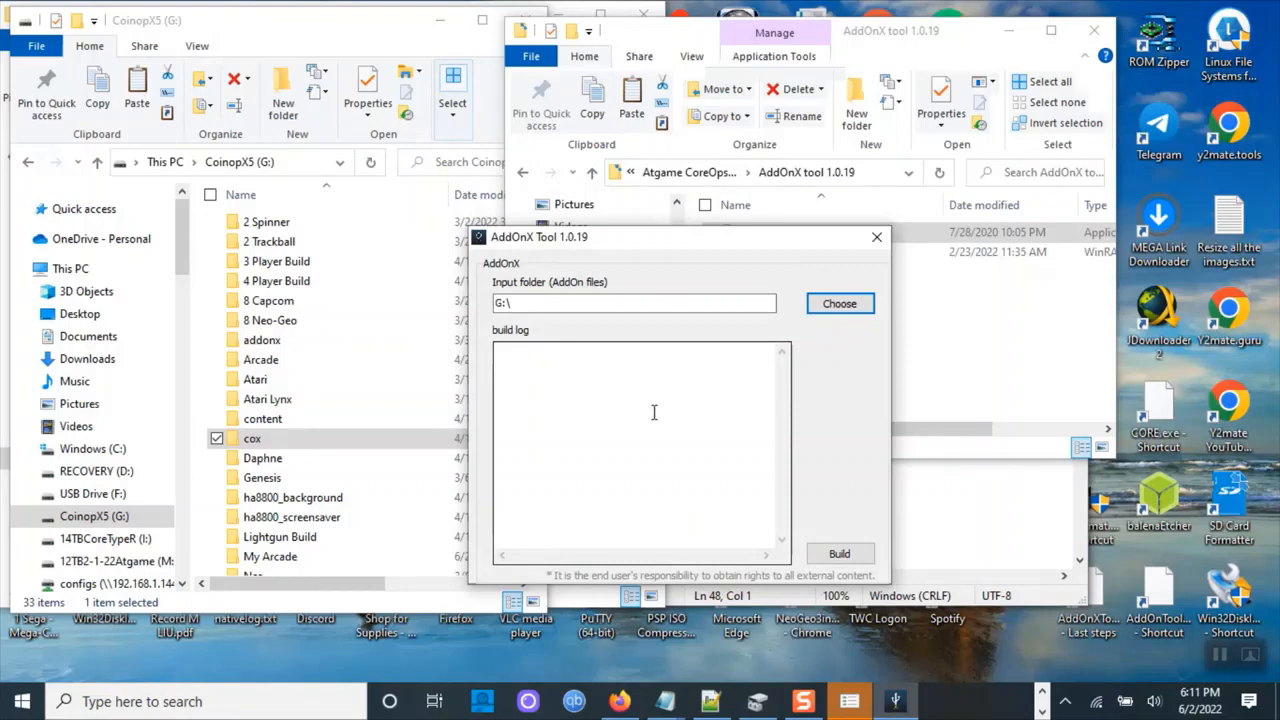
pyautogui.click(838, 554)
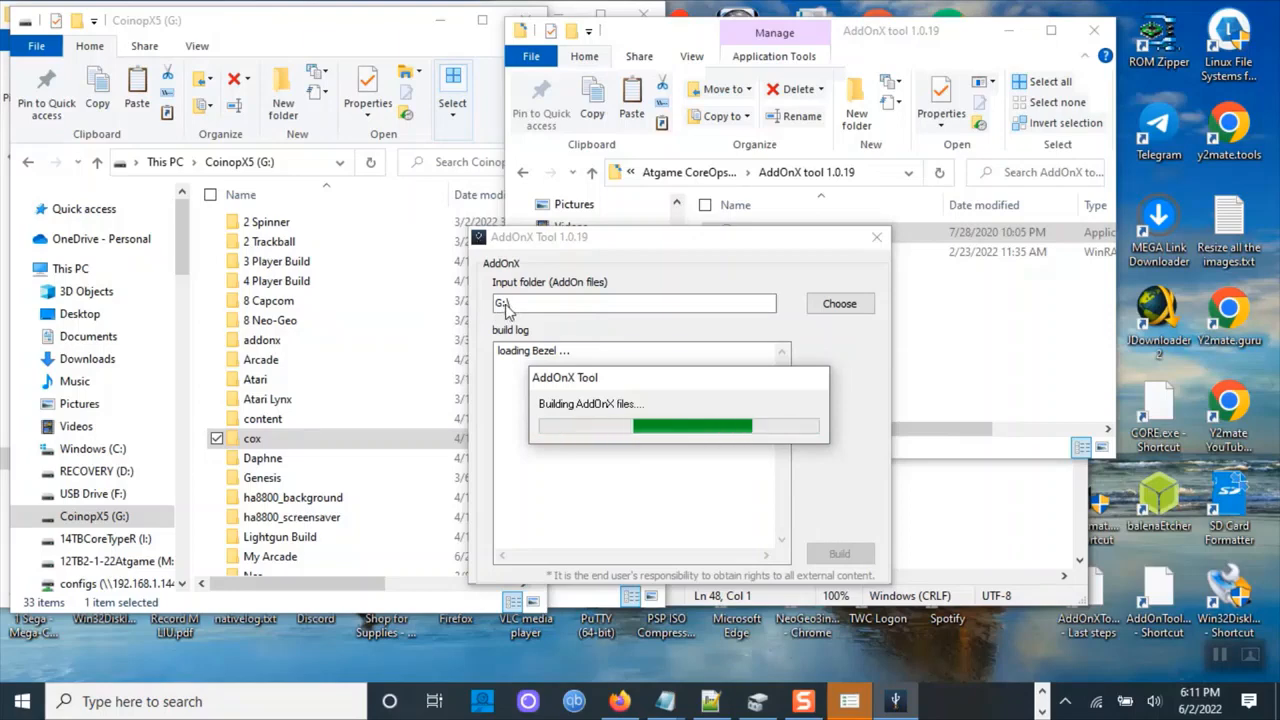
pyautogui.click(251, 365)
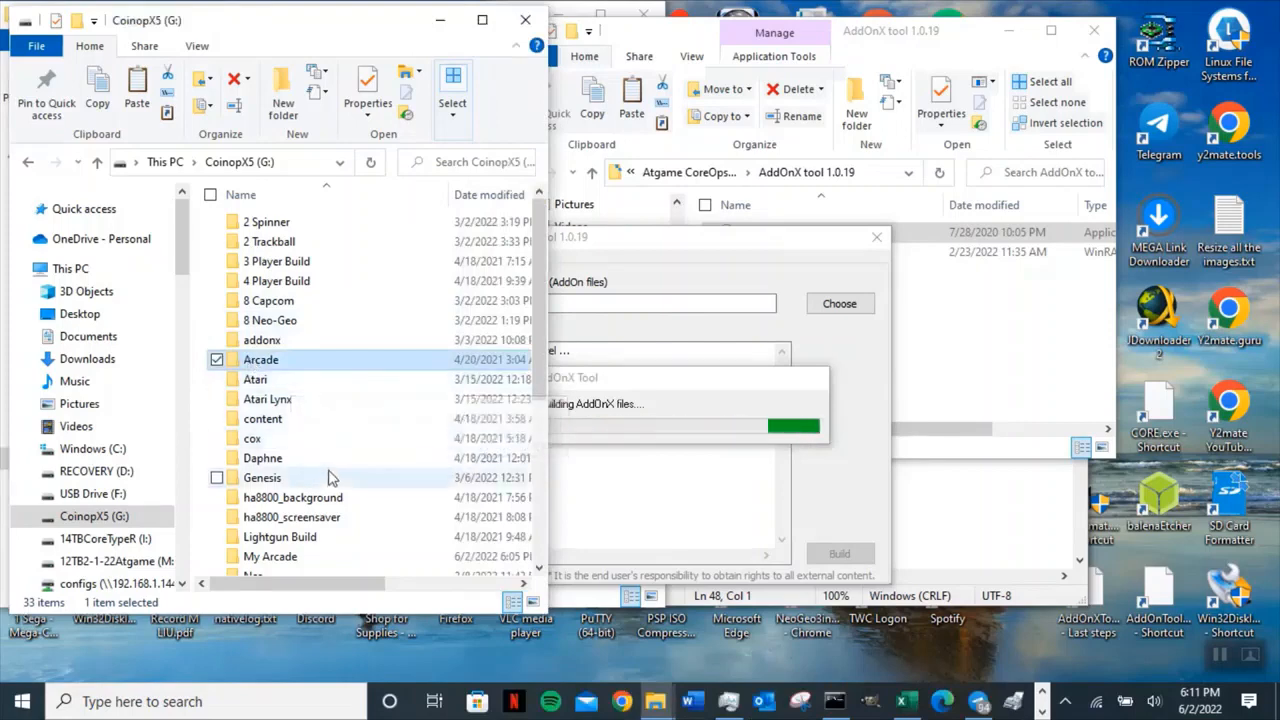
# Inspect the contents of the My Arcade and Arcade folders on the CoinopX5 (G:) drive.
pyautogui.scroll(-2, 325, 490)
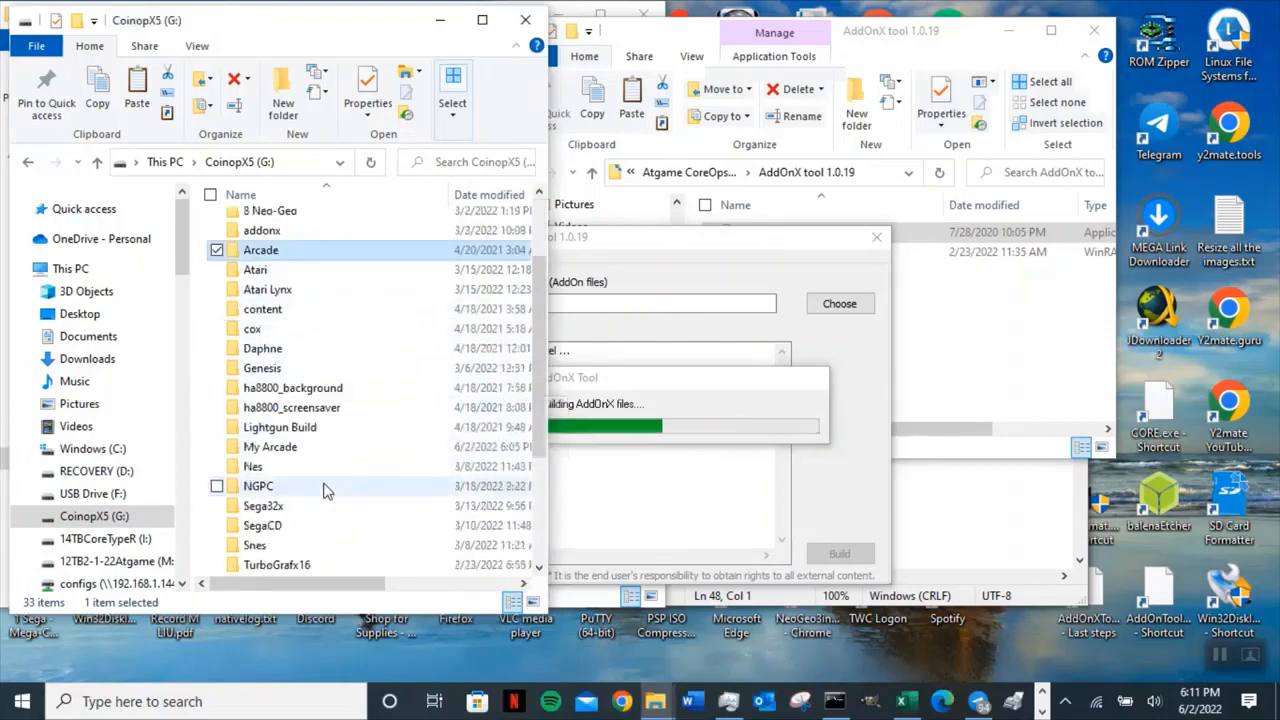
pyautogui.click(270, 451)
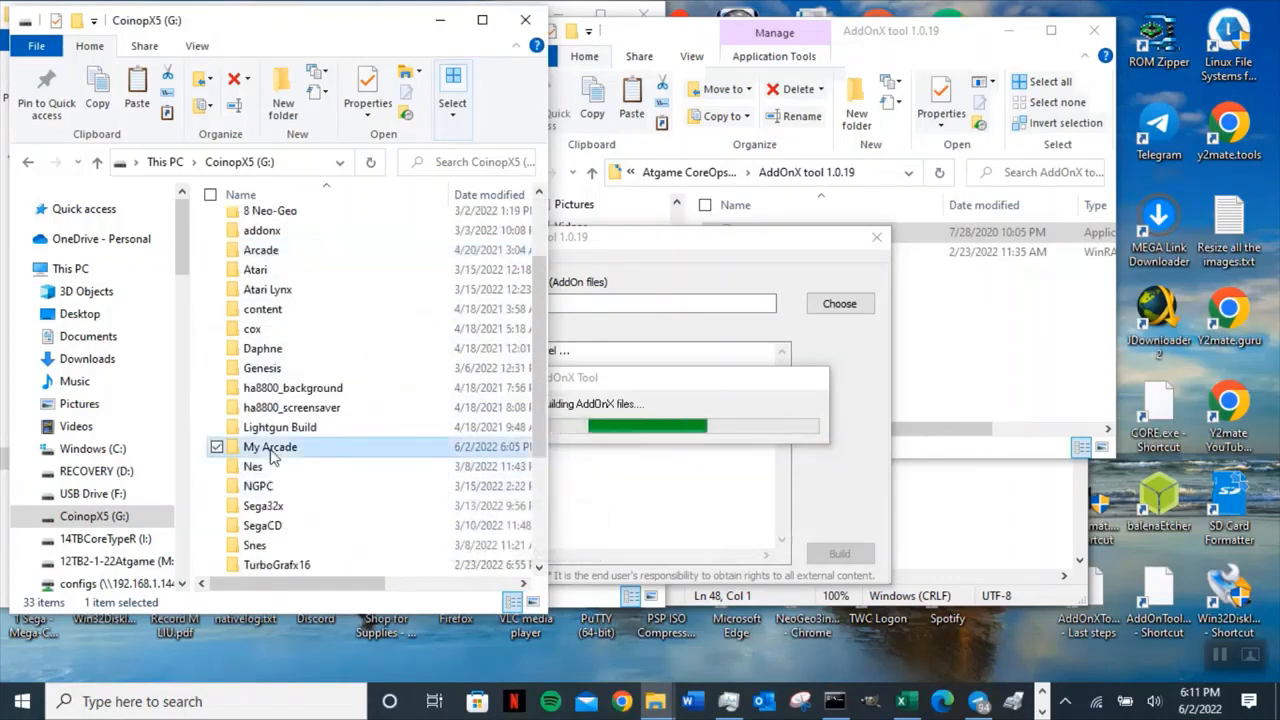
pyautogui.doubleClick(270, 449)
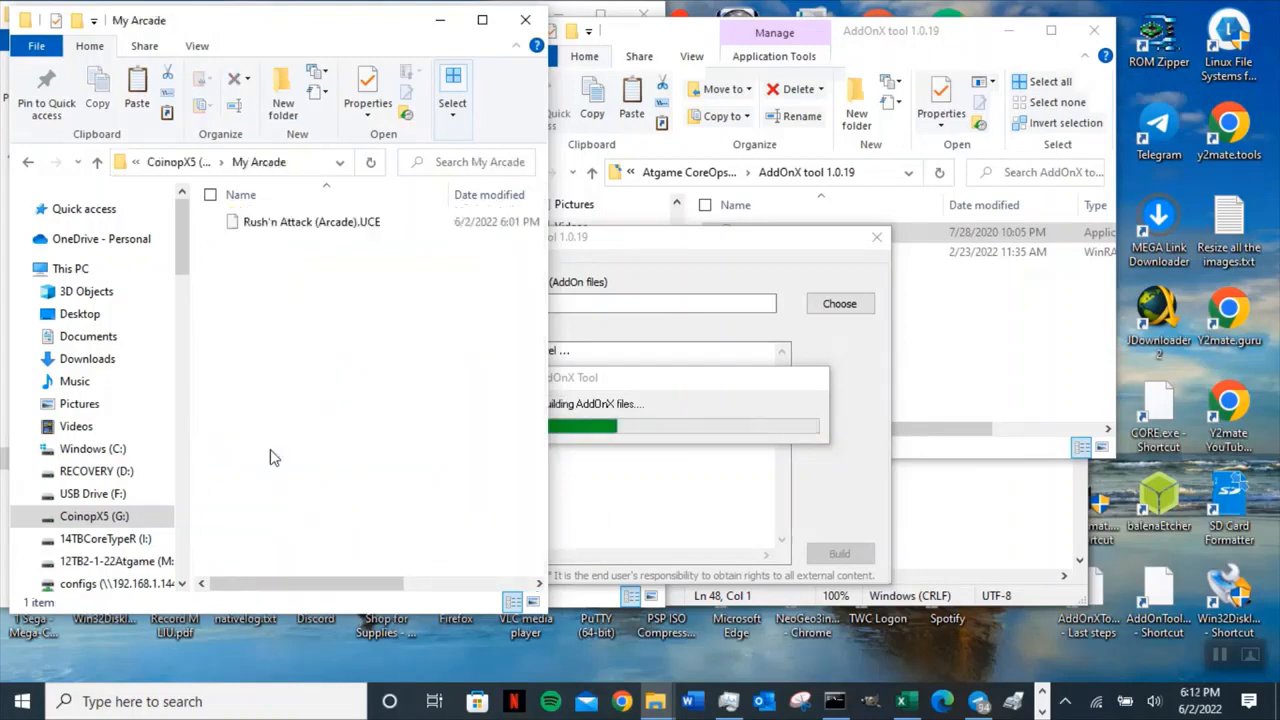
pyautogui.click(289, 228)
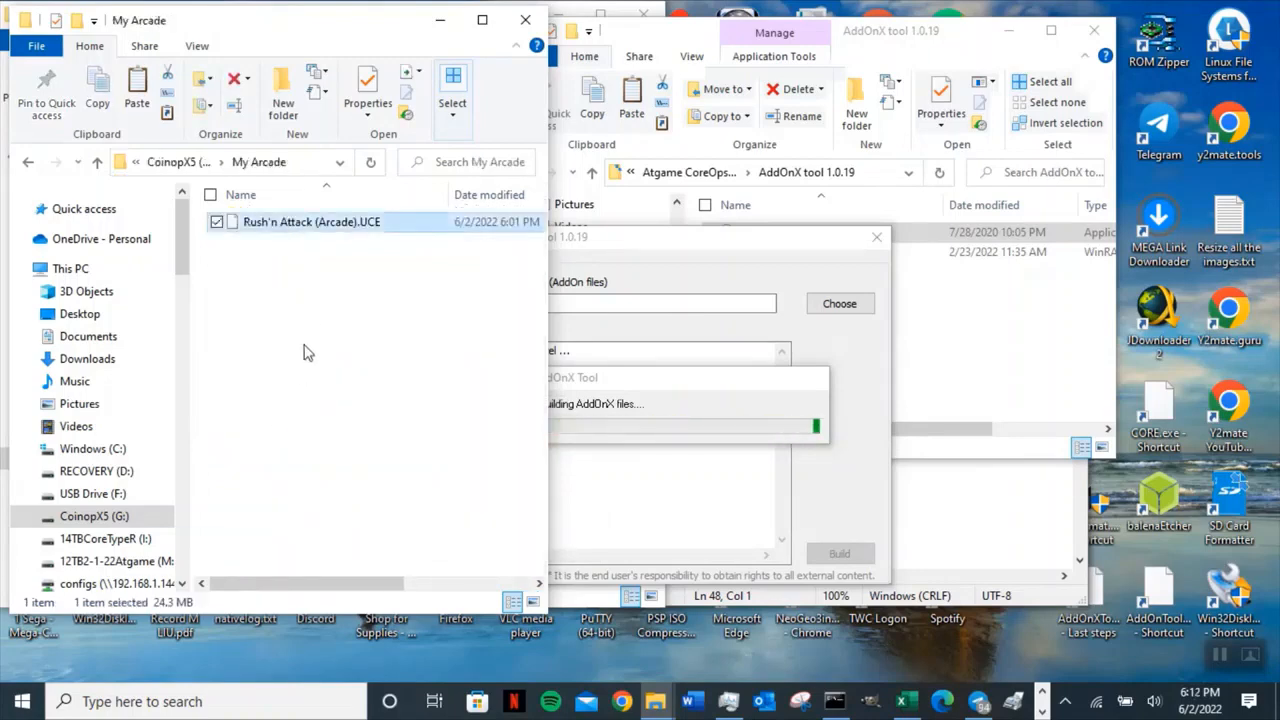
pyautogui.click(98, 162)
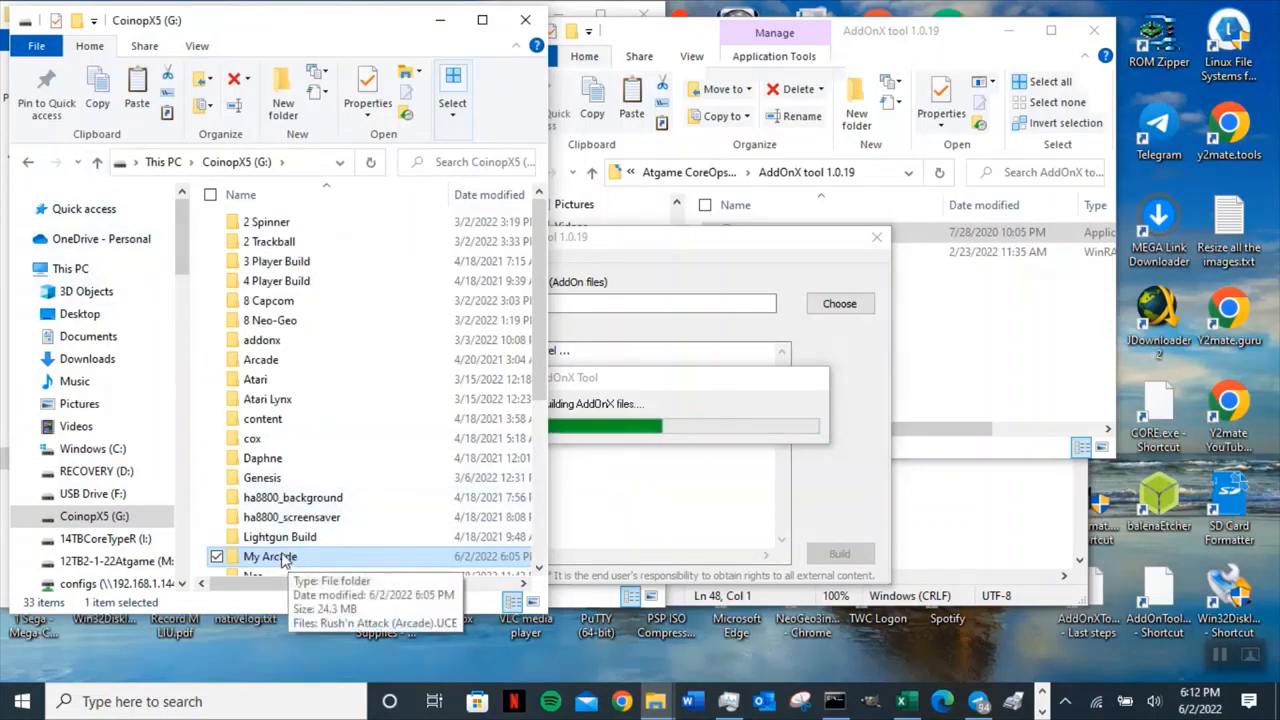
pyautogui.doubleClick(277, 361)
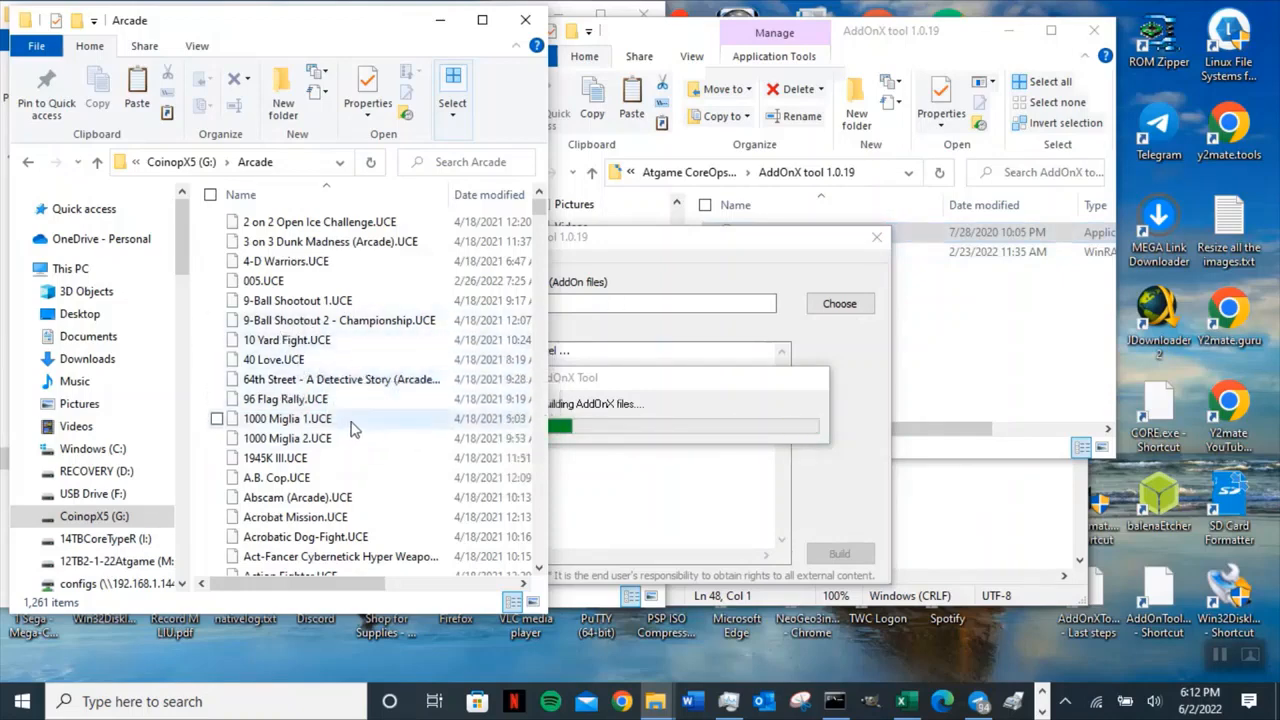
pyautogui.click(97, 163)
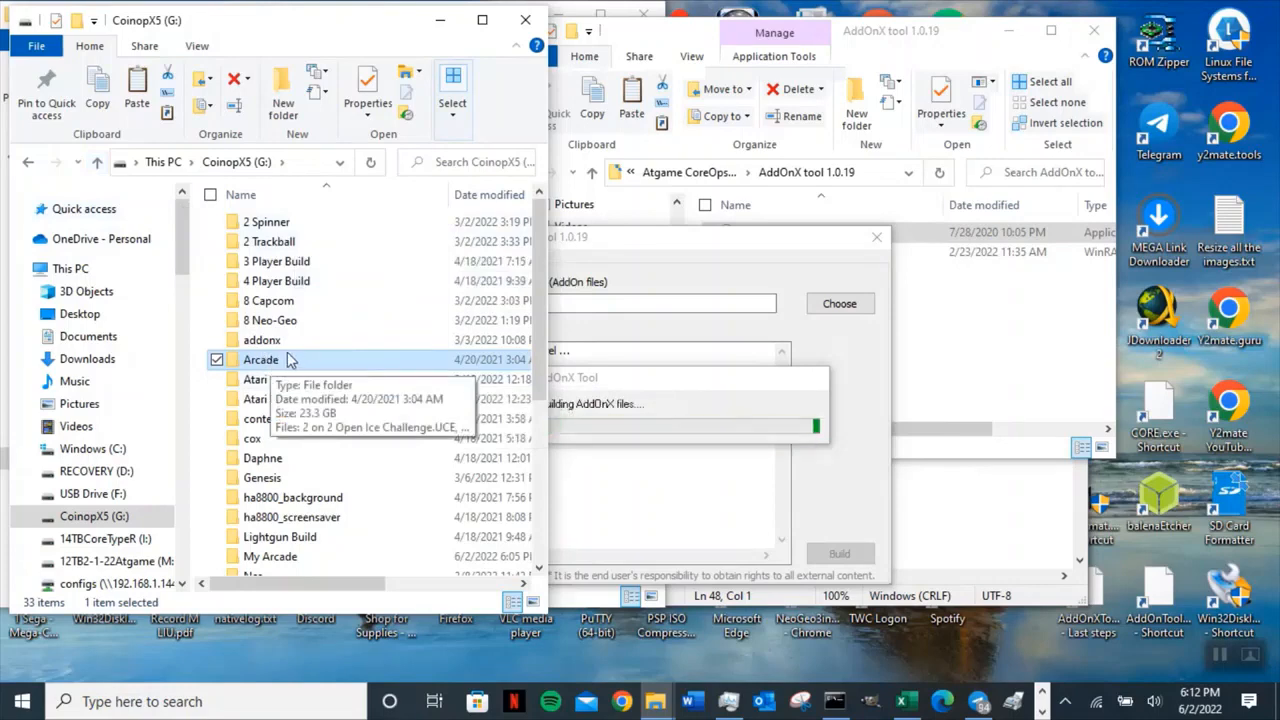
# Review the downloaded Rush'n Attack gameplay video and its download page in the browser.
pyautogui.click(703, 264)
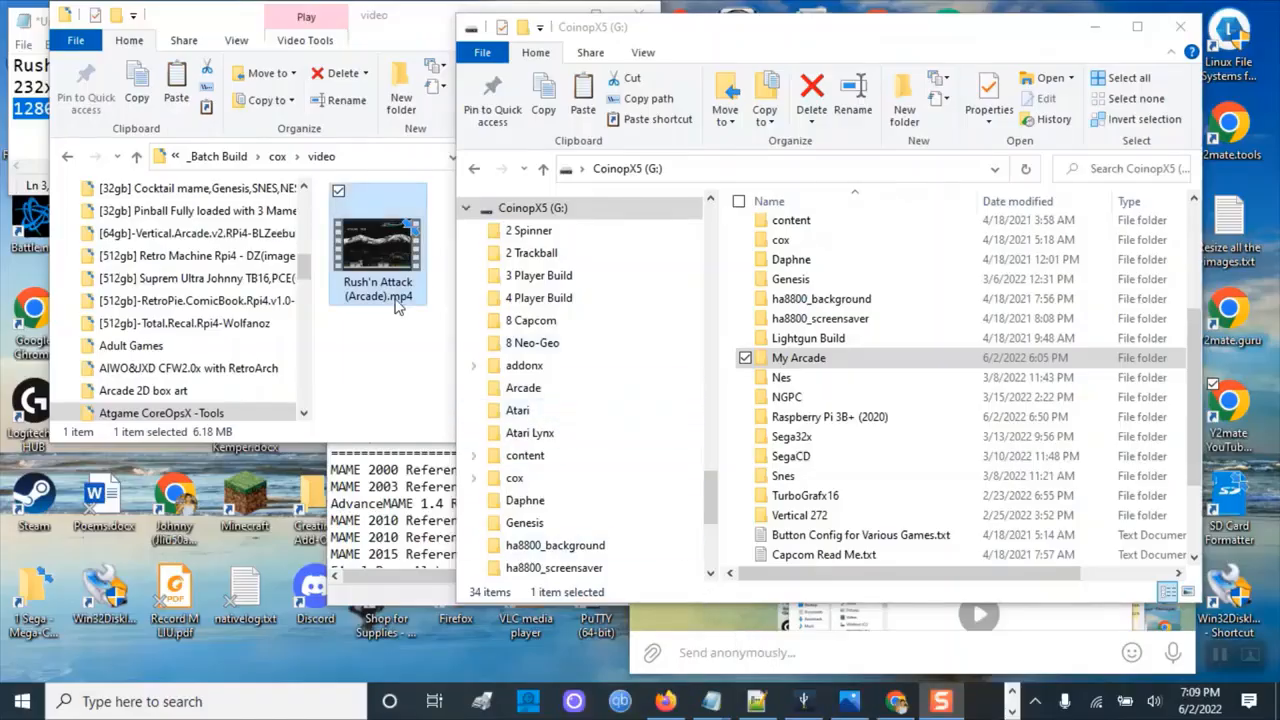
pyautogui.click(393, 376)
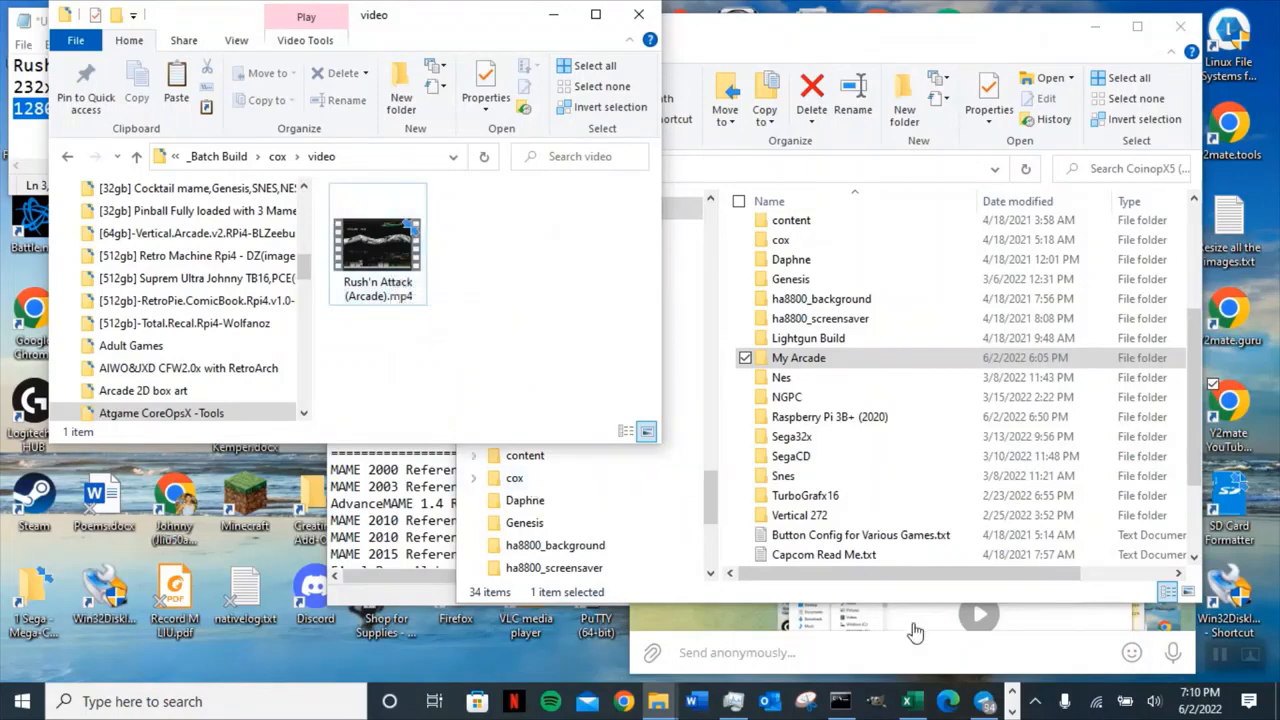
pyautogui.click(1012, 712)
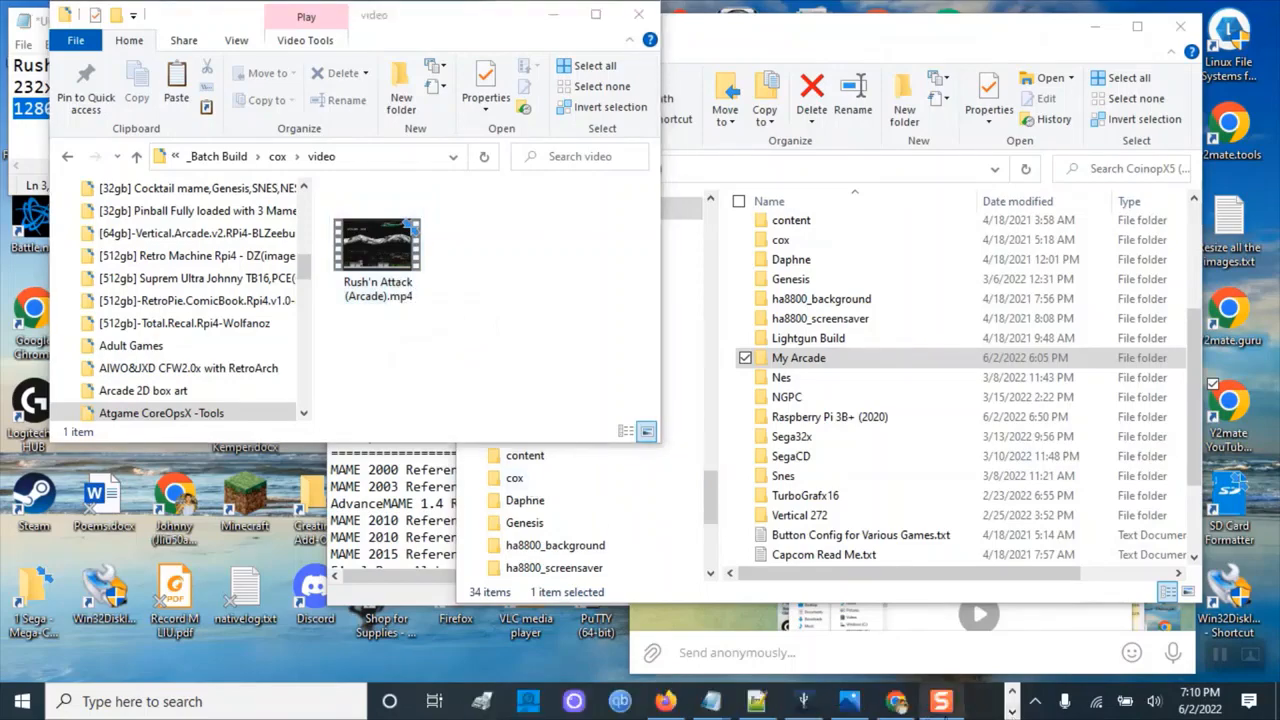
pyautogui.moveTo(895, 701)
pyautogui.click(884, 641)
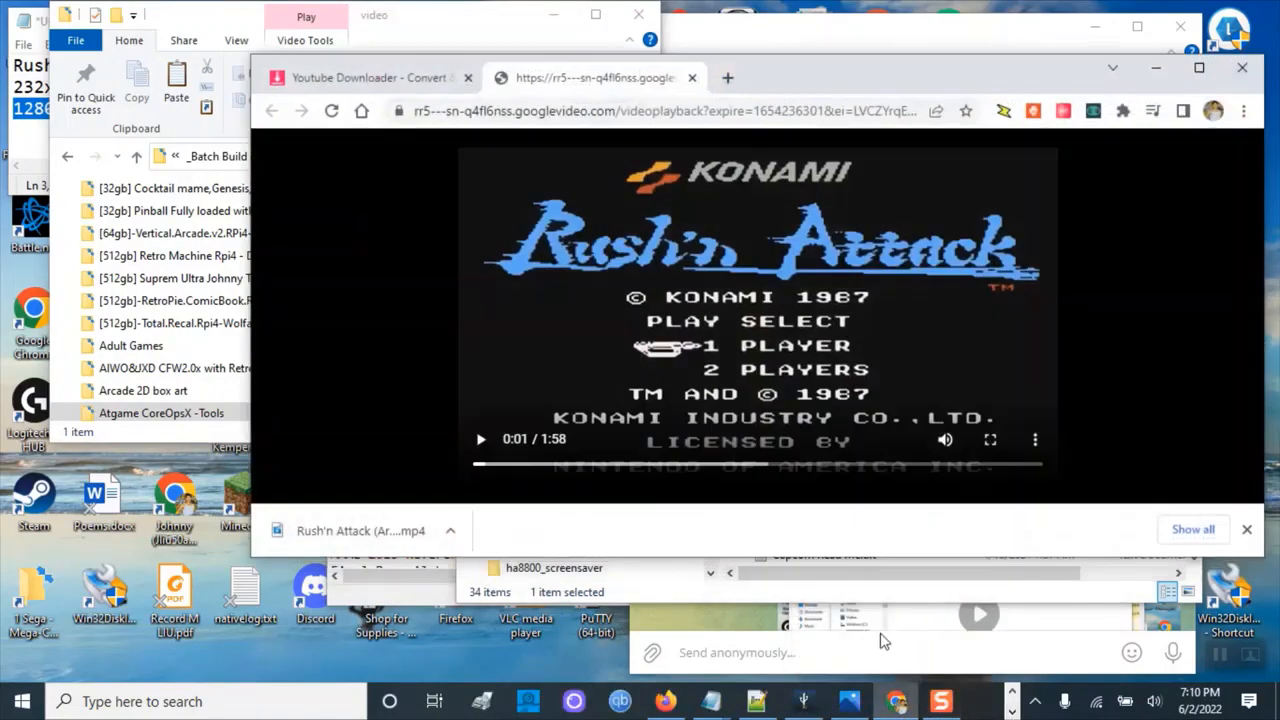
pyautogui.click(380, 82)
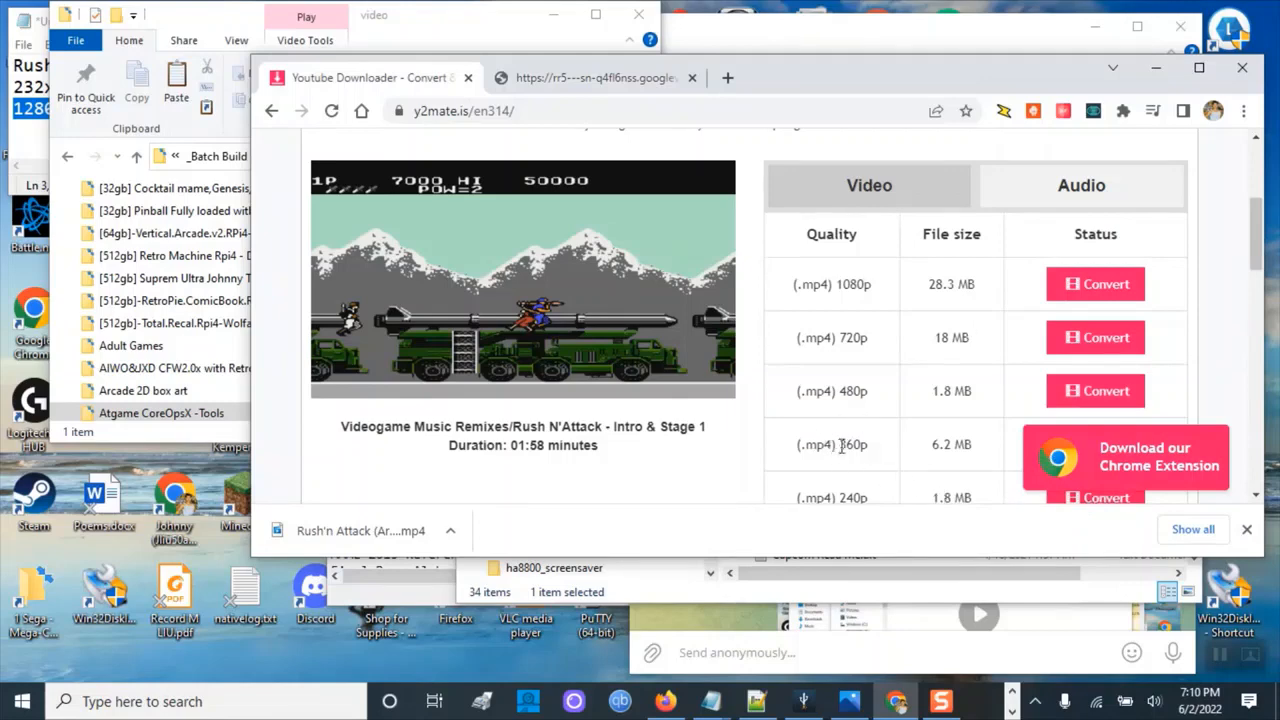
pyautogui.scroll(-2, 1233, 268)
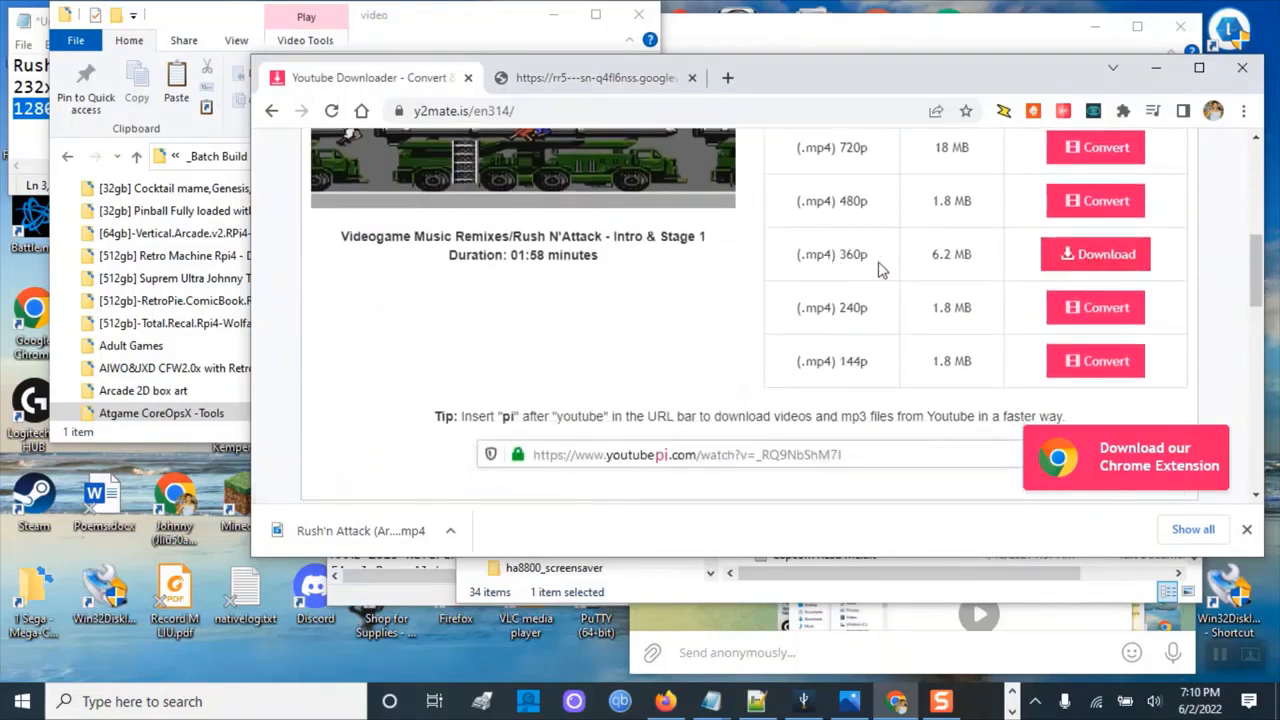
pyautogui.click(588, 84)
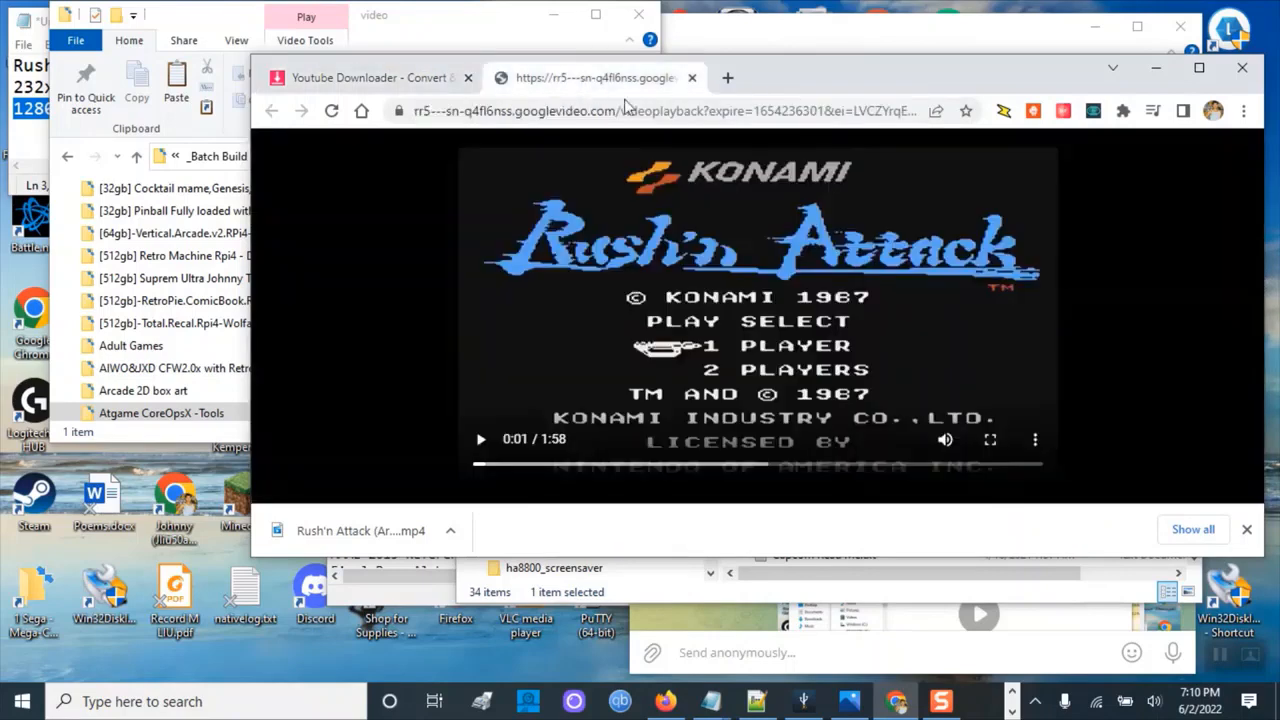
pyautogui.click(425, 80)
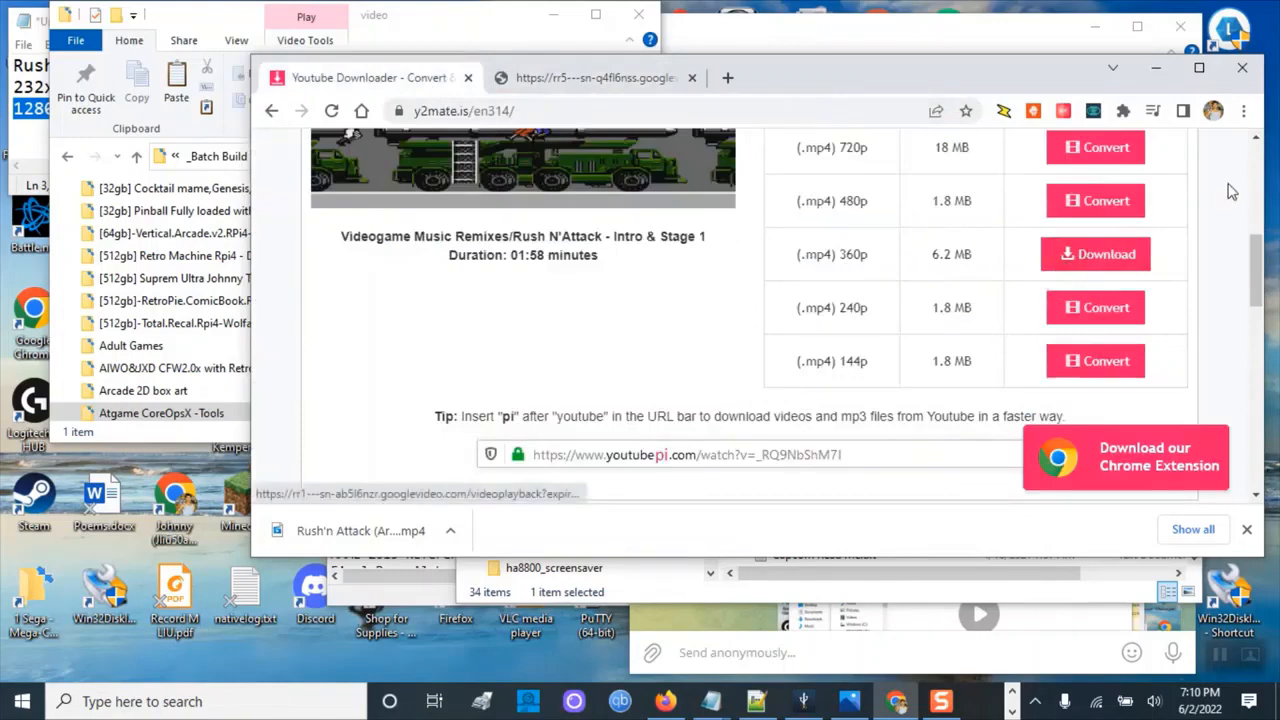
pyautogui.click(1156, 67)
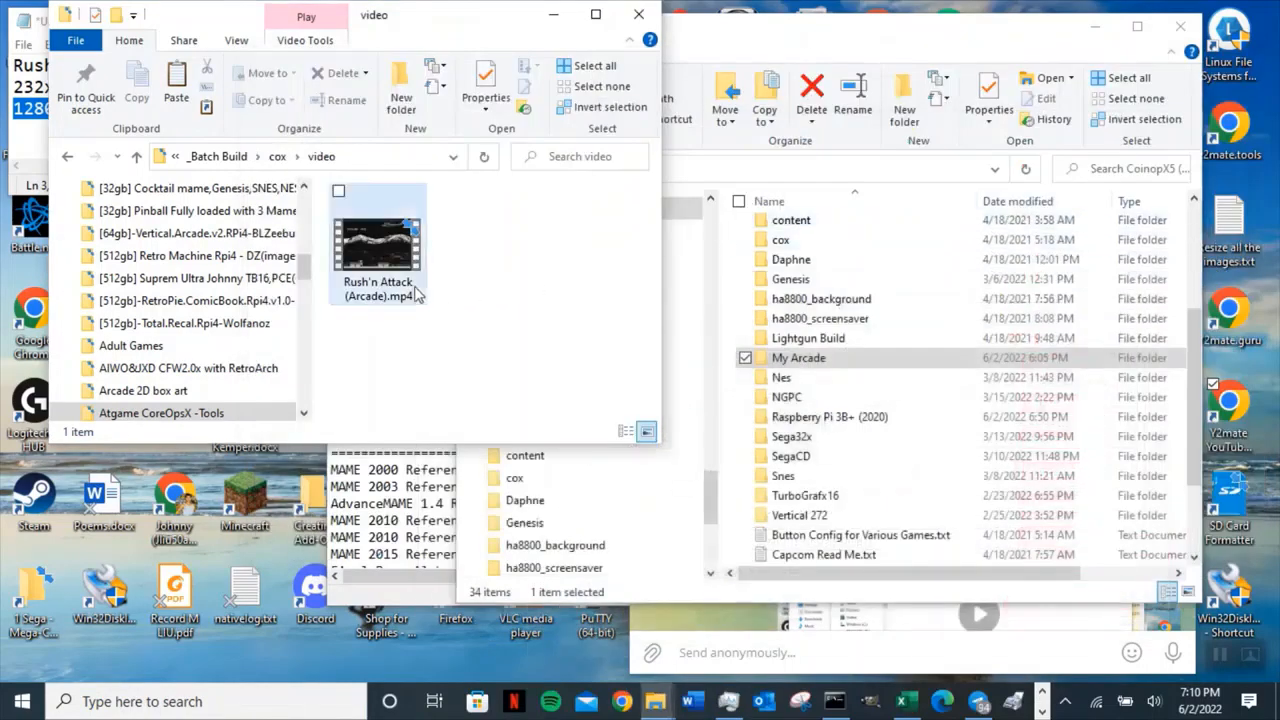
# Copy Rush'n Attack (Arcade).mp4 into the drive's G:\cox\video folder, replacing the existing file.
pyautogui.click(379, 251)
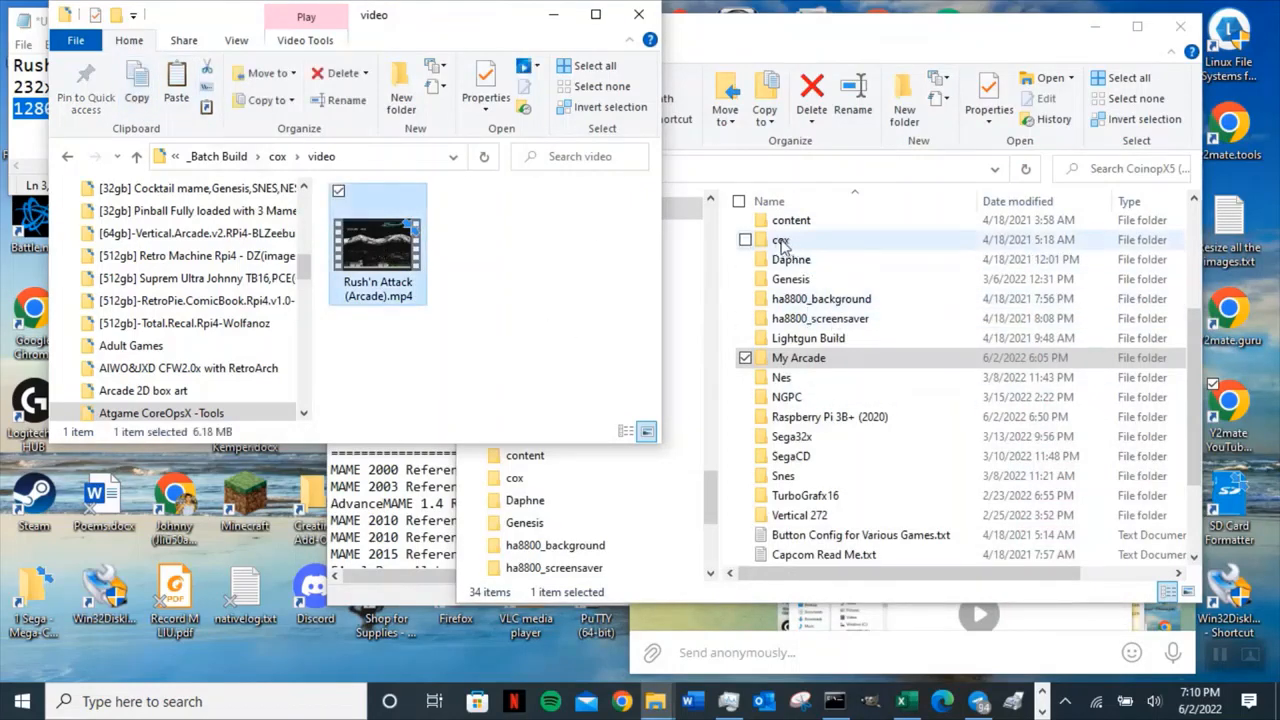
pyautogui.click(678, 172)
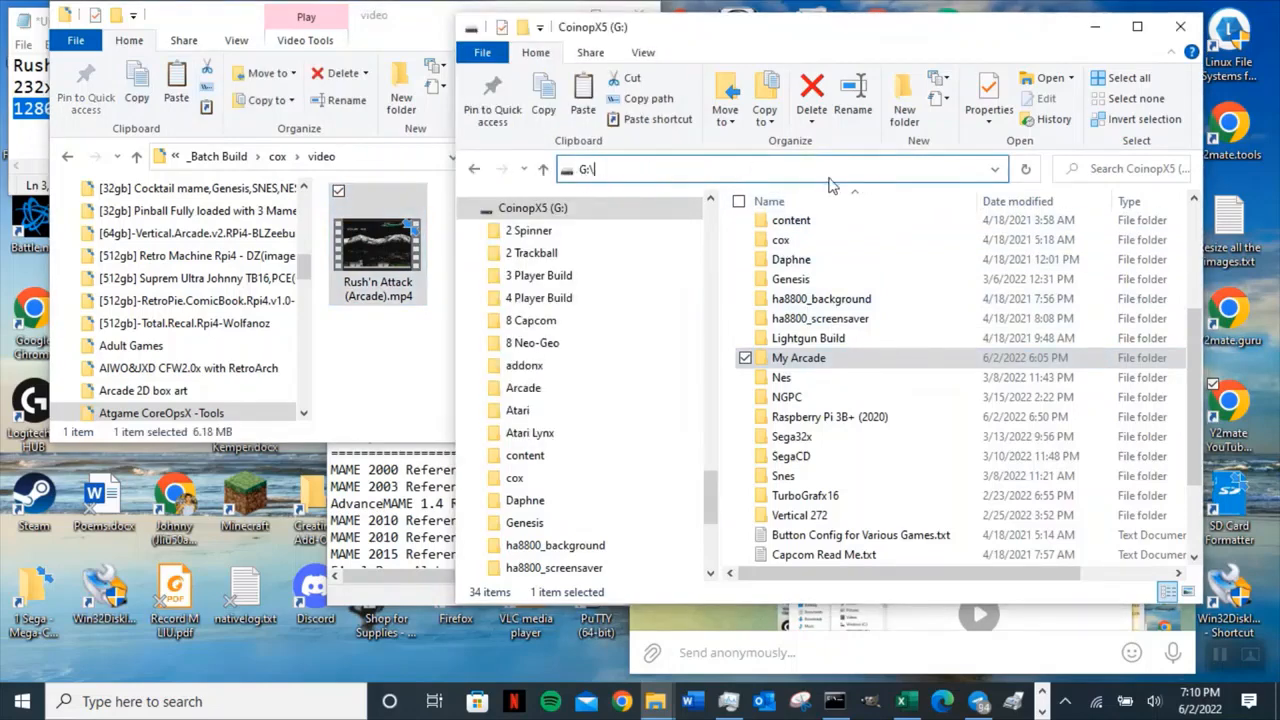
pyautogui.doubleClick(782, 240)
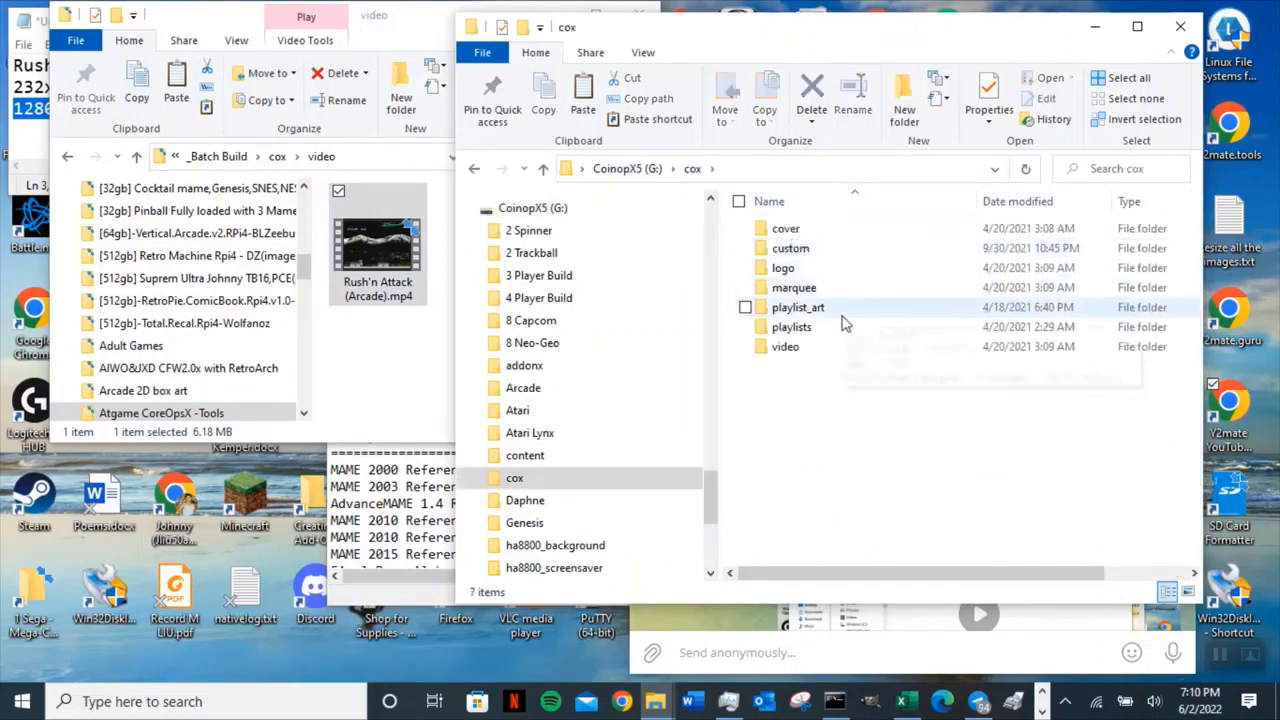
pyautogui.doubleClick(806, 346)
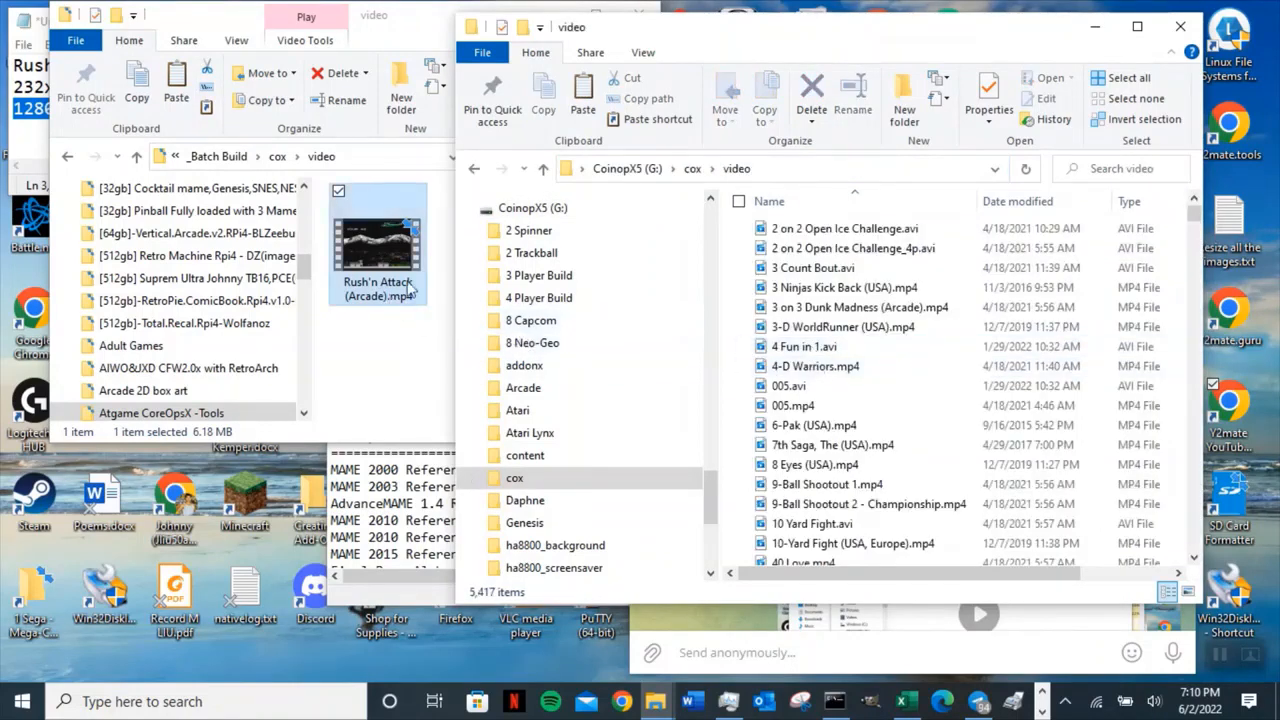
pyautogui.click(580, 106)
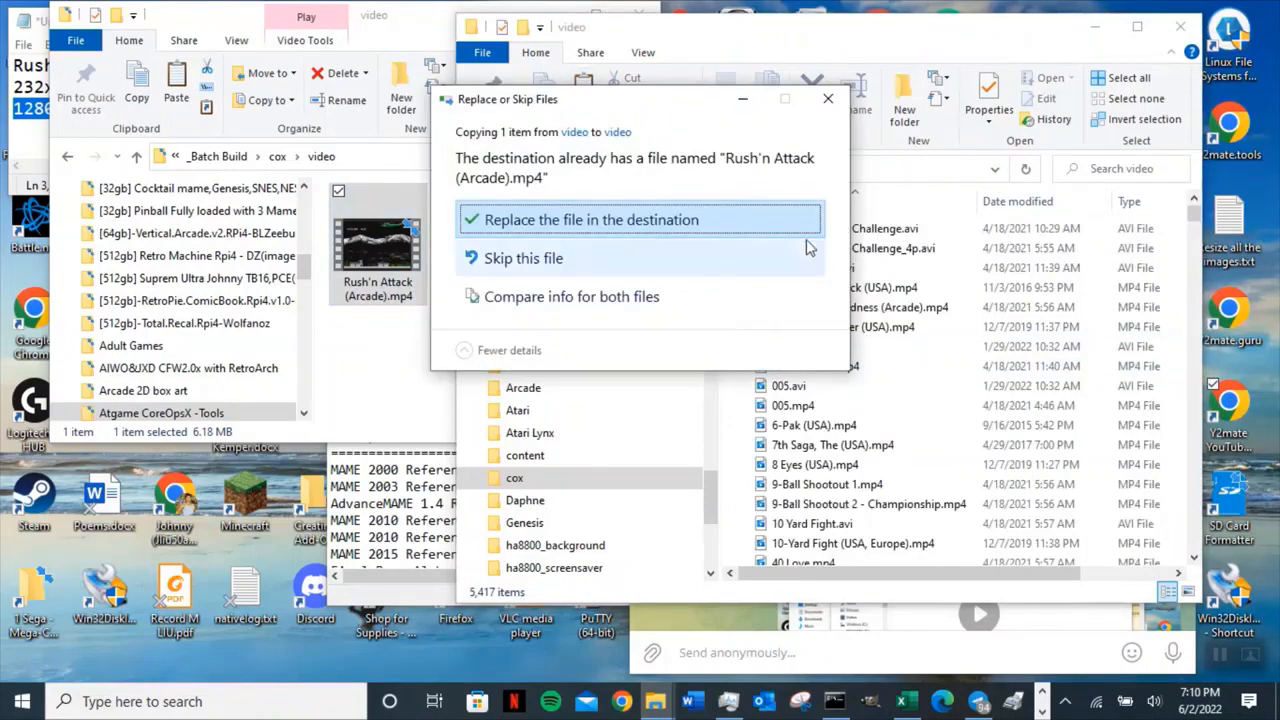
pyautogui.click(748, 220)
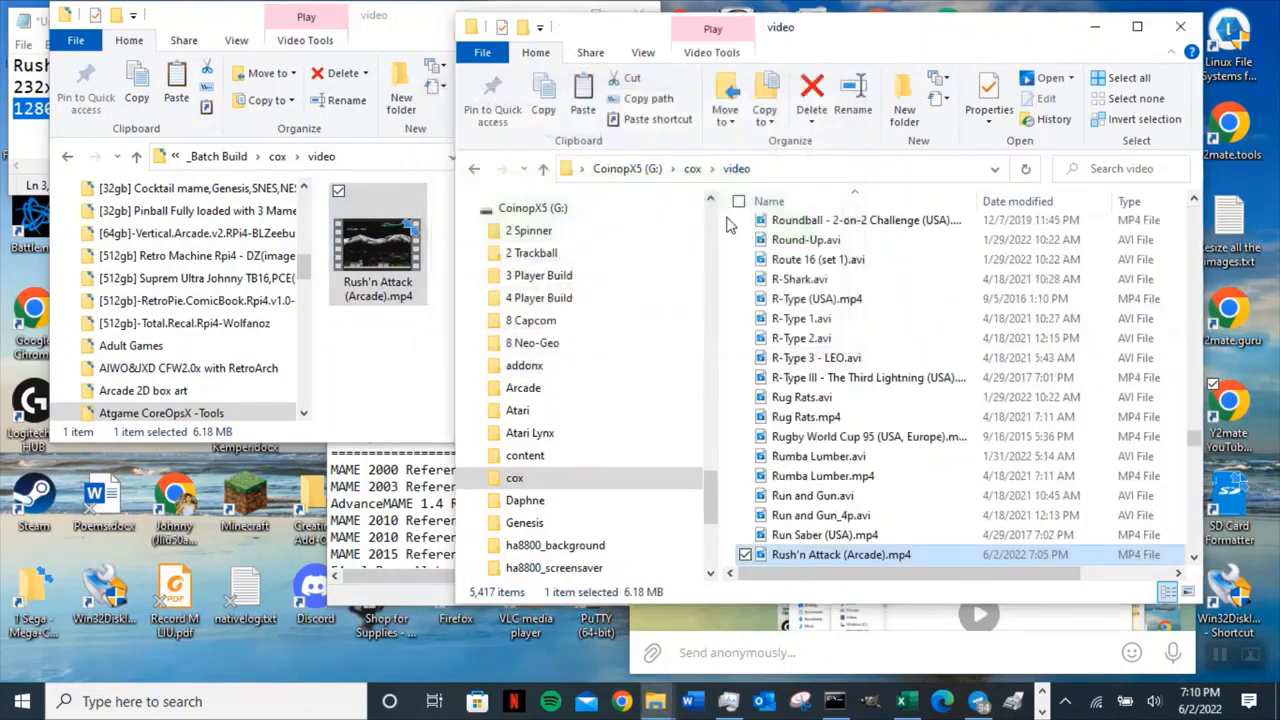
# Copy Rush'n Attack (Arcade).UCE from the My Arcade folder and paste it into the G:\Arcade folder.
pyautogui.click(543, 170)
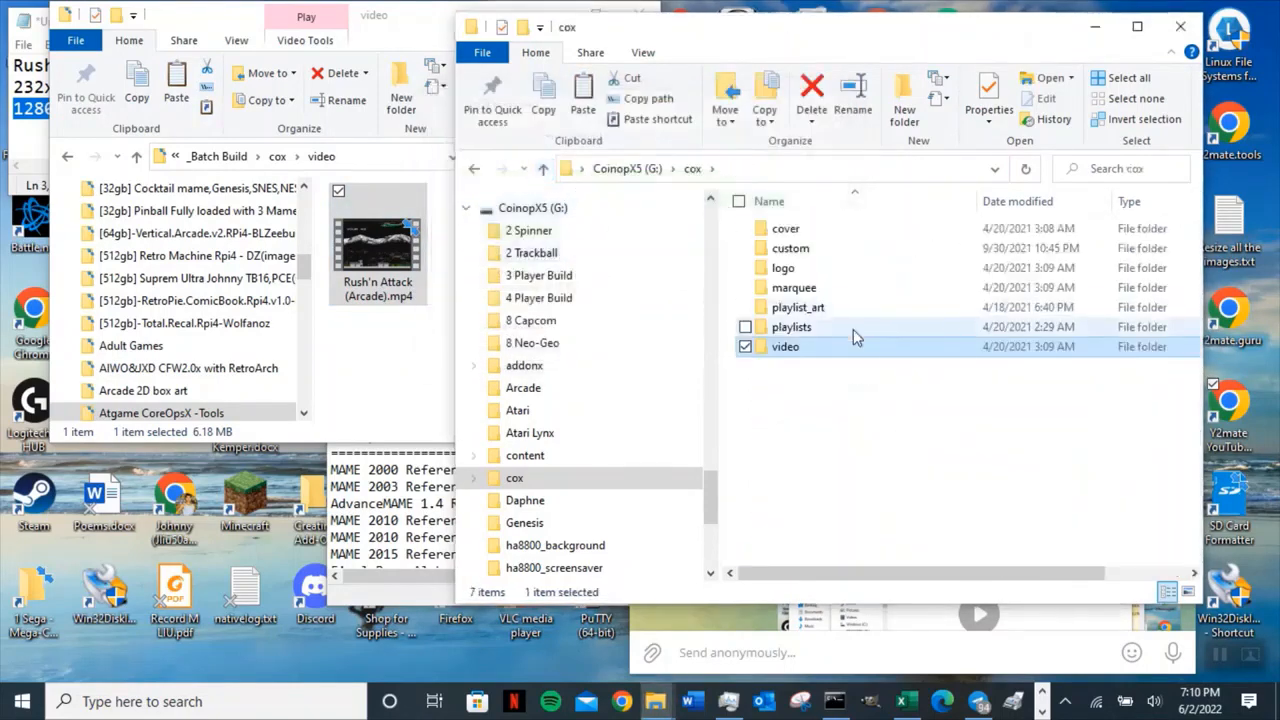
pyautogui.click(543, 168)
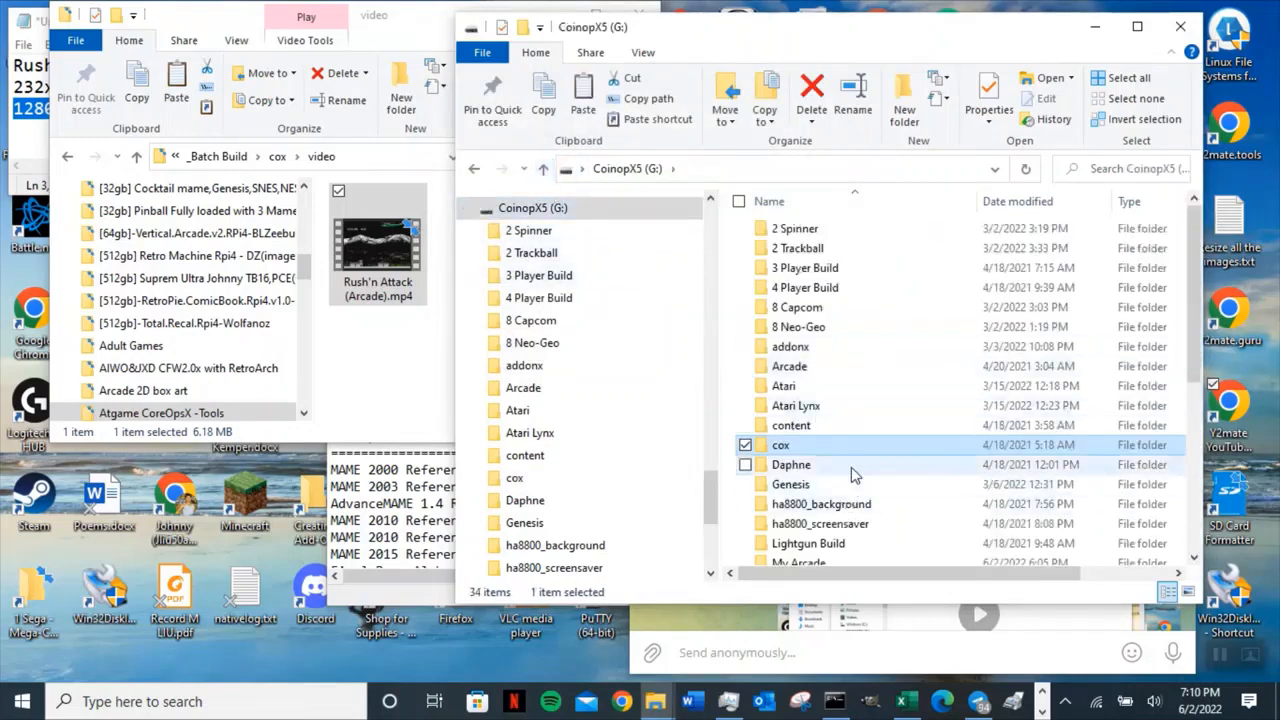
pyautogui.scroll(-3, 805, 390)
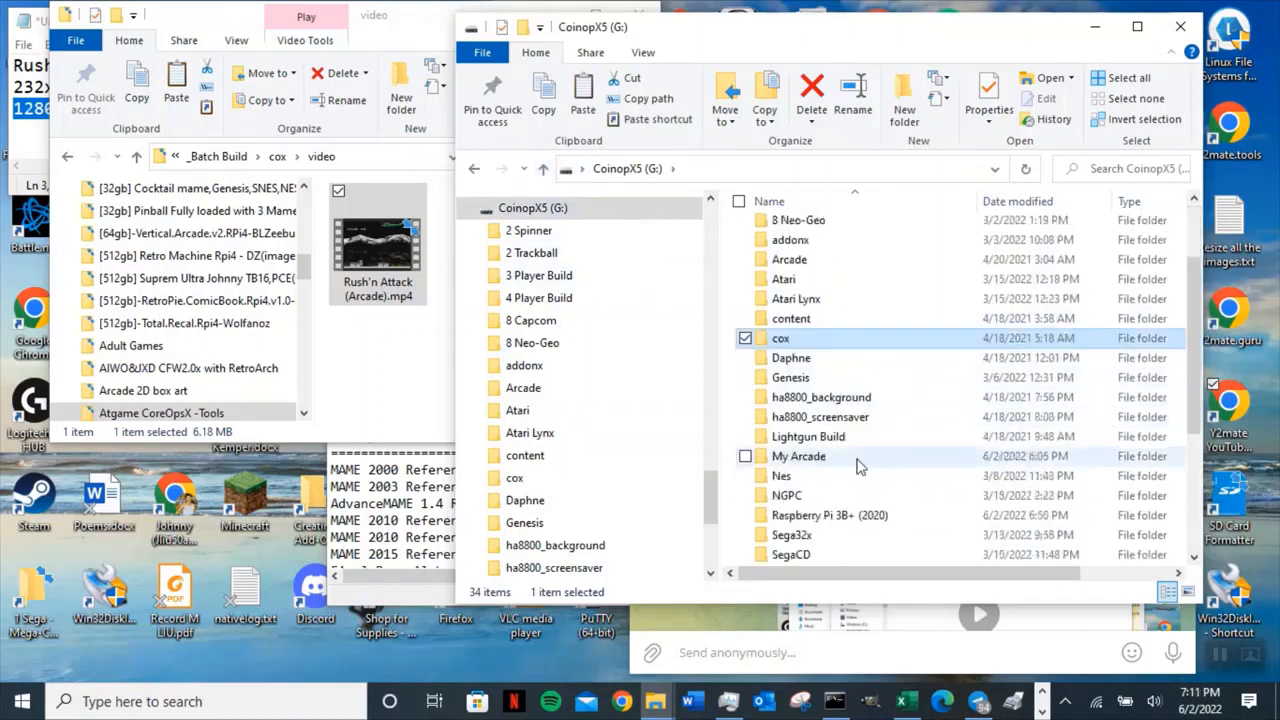
pyautogui.doubleClick(805, 397)
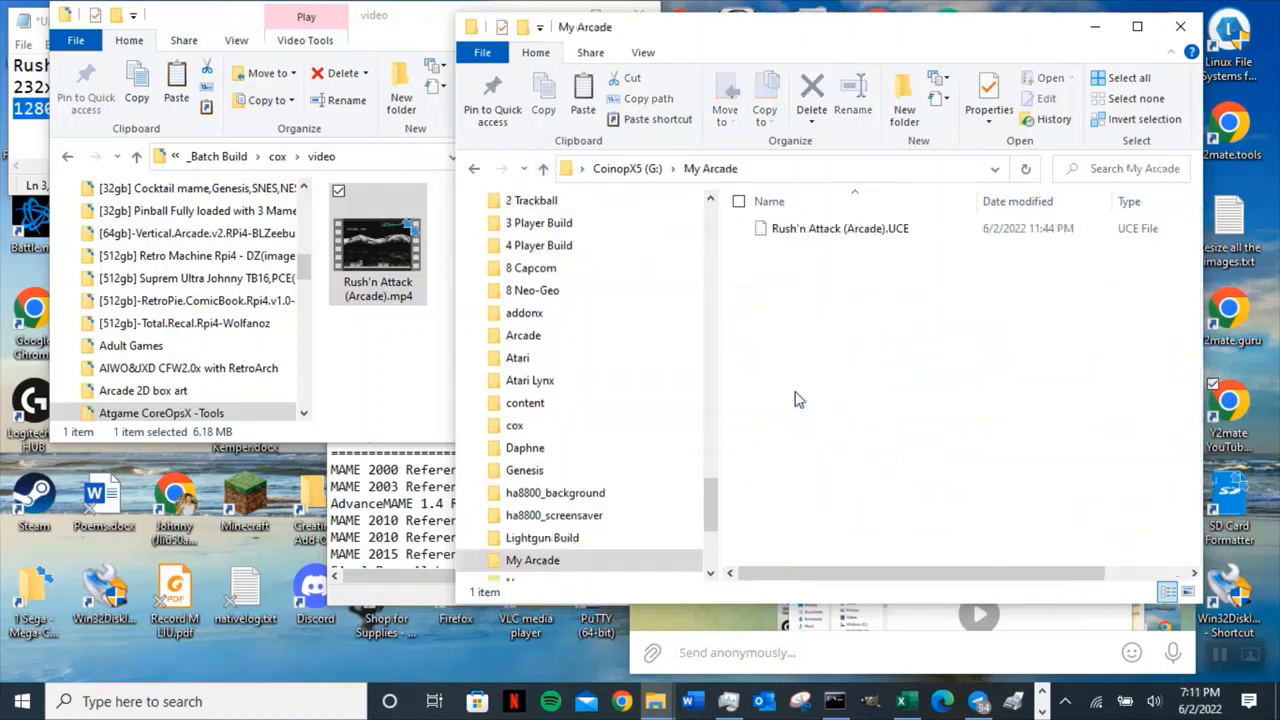
pyautogui.click(824, 236)
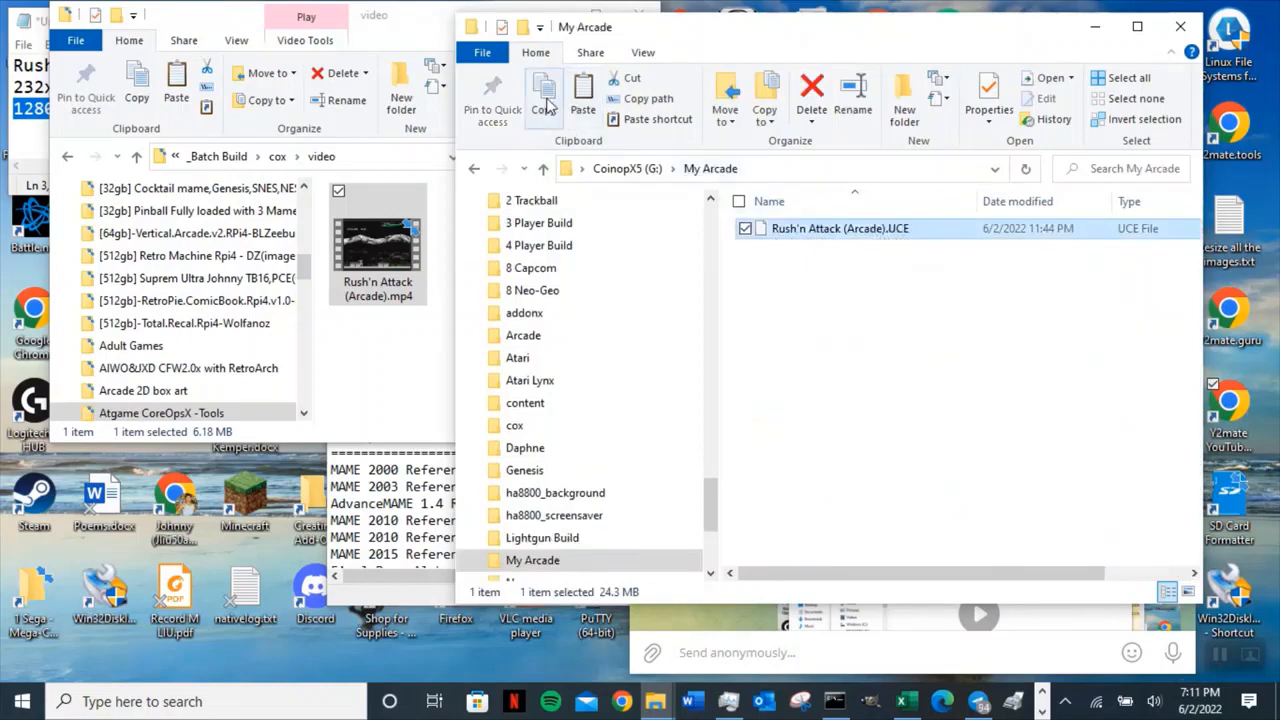
pyautogui.click(543, 169)
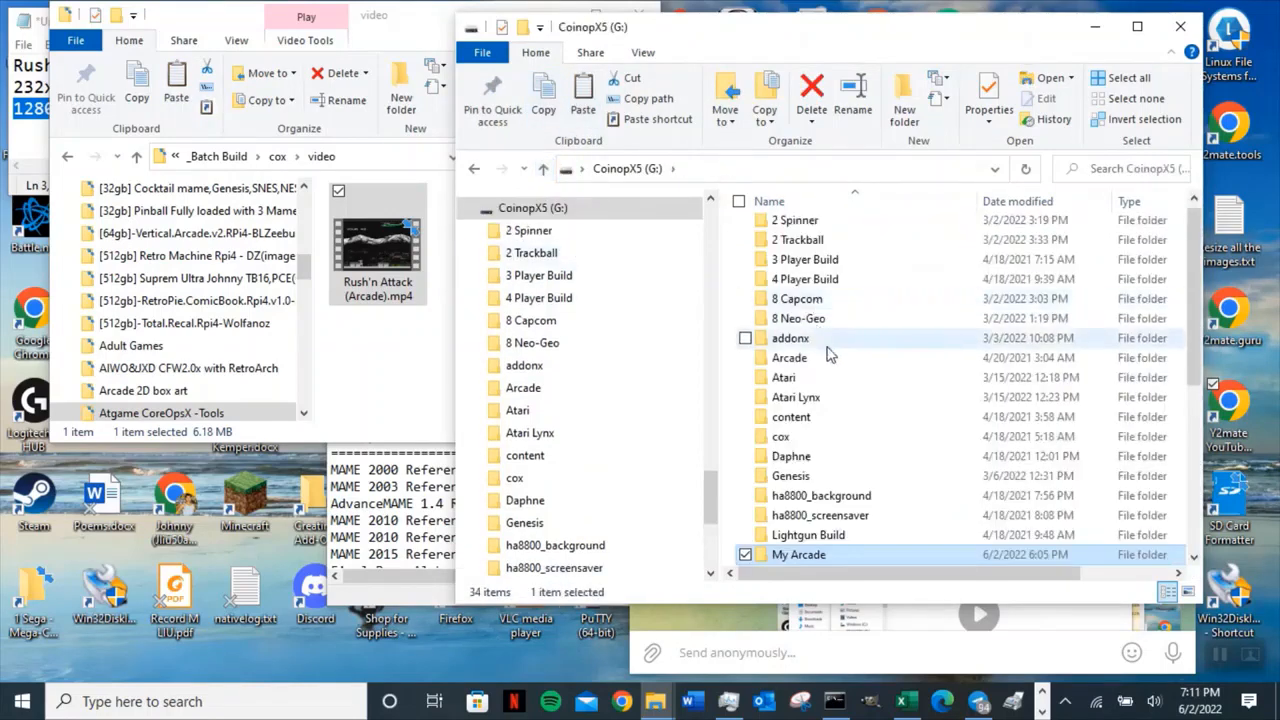
pyautogui.click(835, 365)
pyautogui.doubleClick(835, 365)
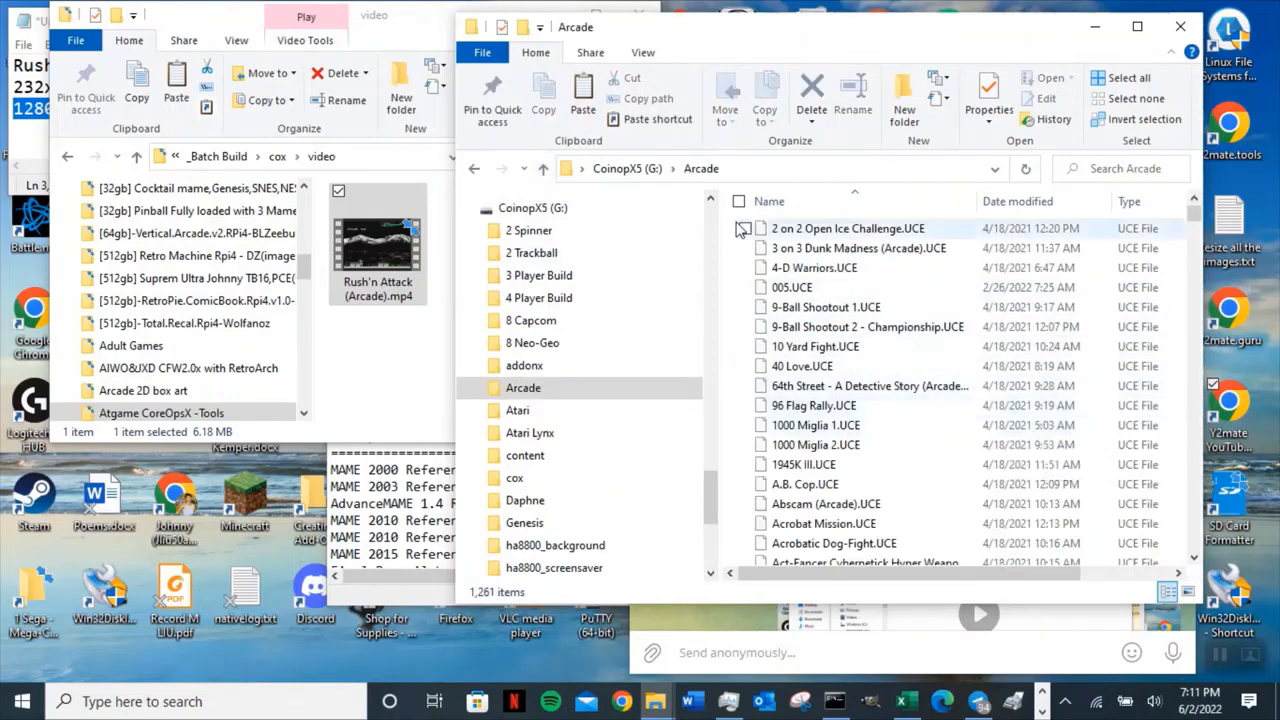
pyautogui.click(583, 88)
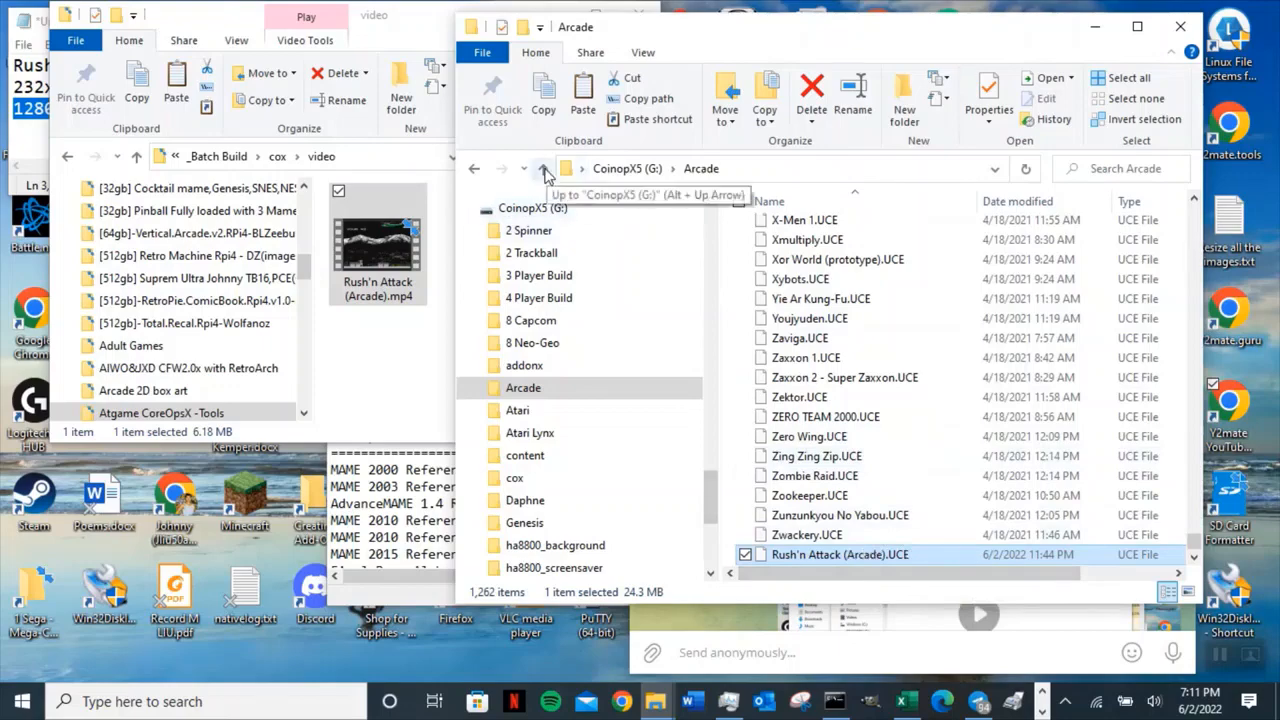
# Close the Arcade folder window and the earlier AddOnX Tool window.
pyautogui.click(1178, 33)
pyautogui.click(553, 14)
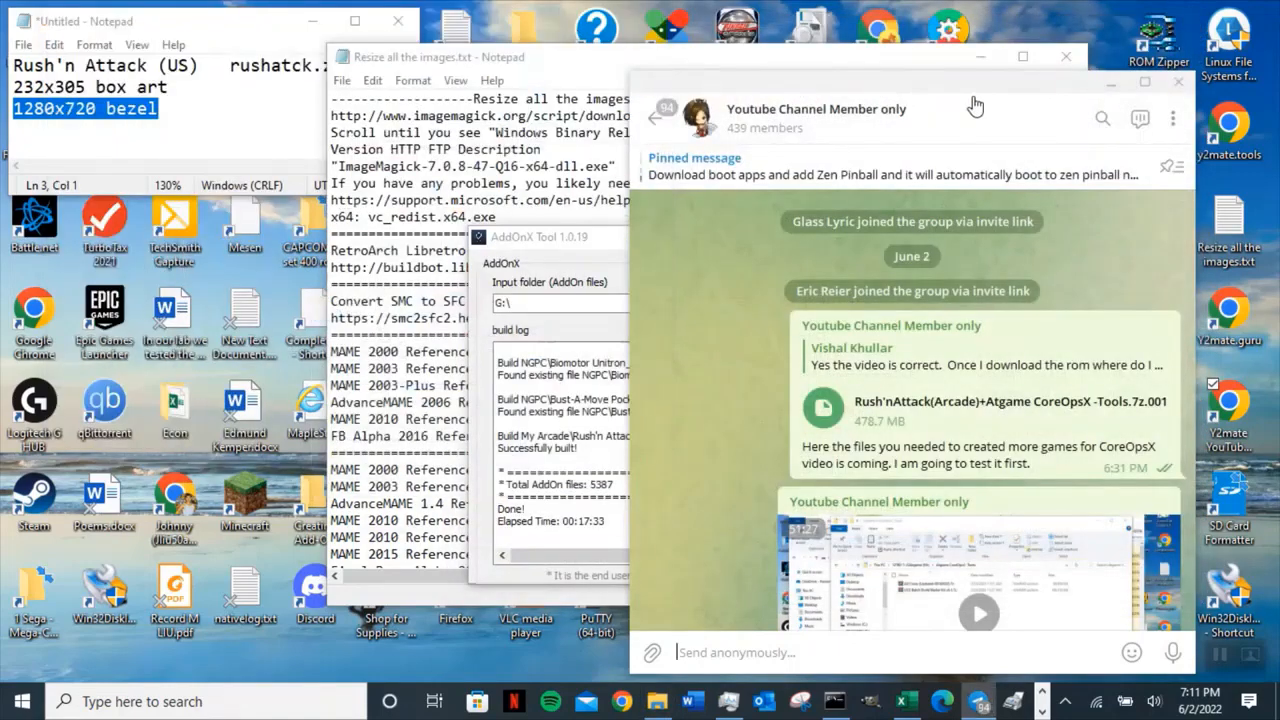
pyautogui.click(1110, 84)
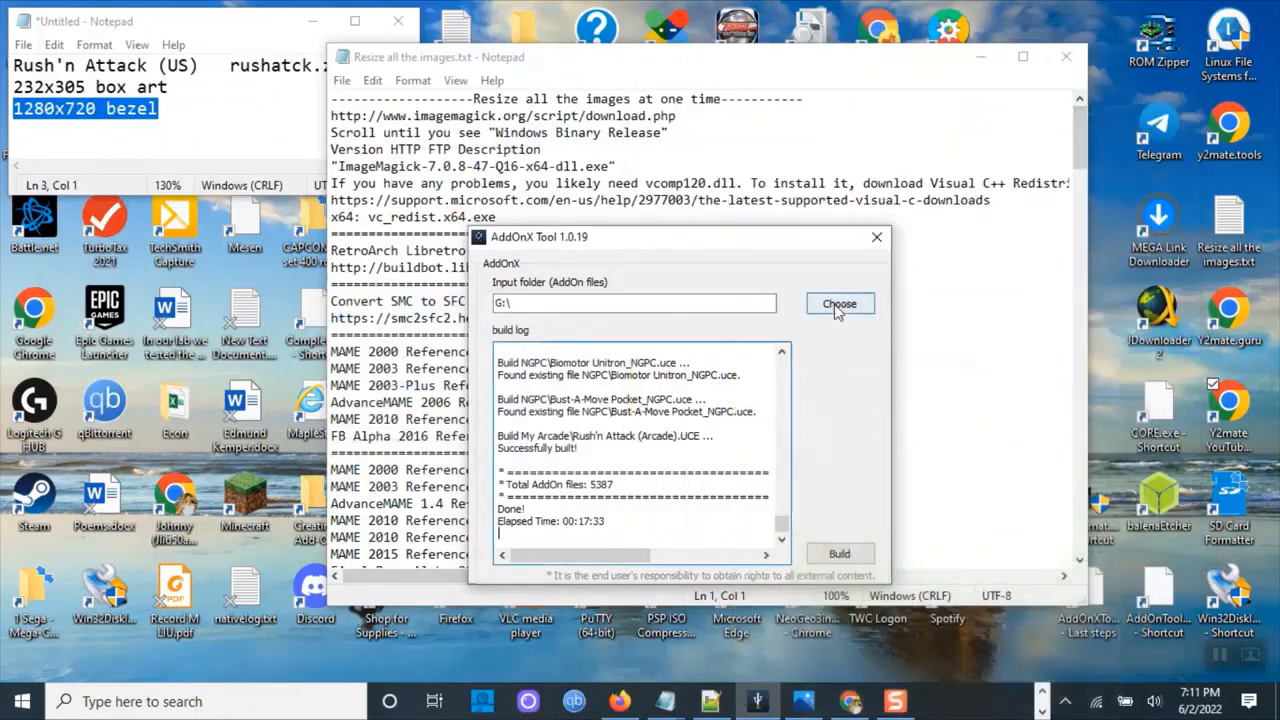
pyautogui.click(876, 237)
# Relaunch AddOnX Tool, set the input folder to CoinopX5 (G:), and rebuild the AddOnX files.
pyautogui.doubleClick(1089, 622)
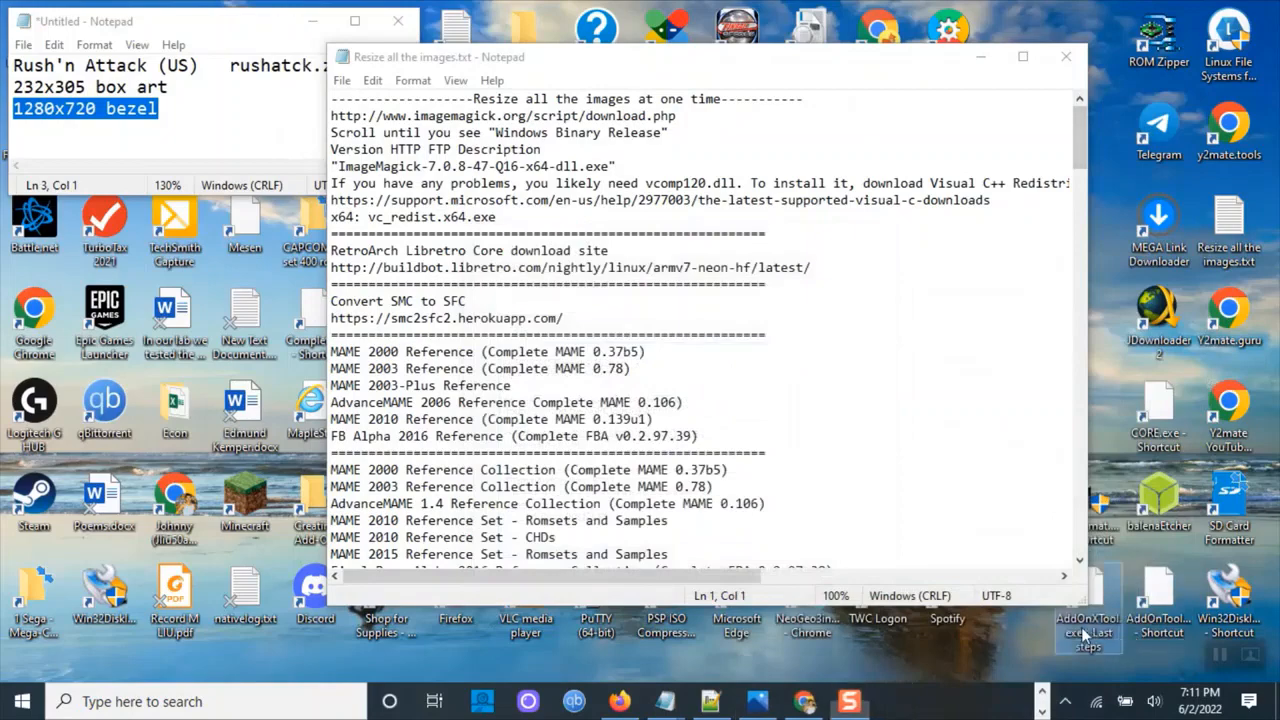
pyautogui.click(979, 60)
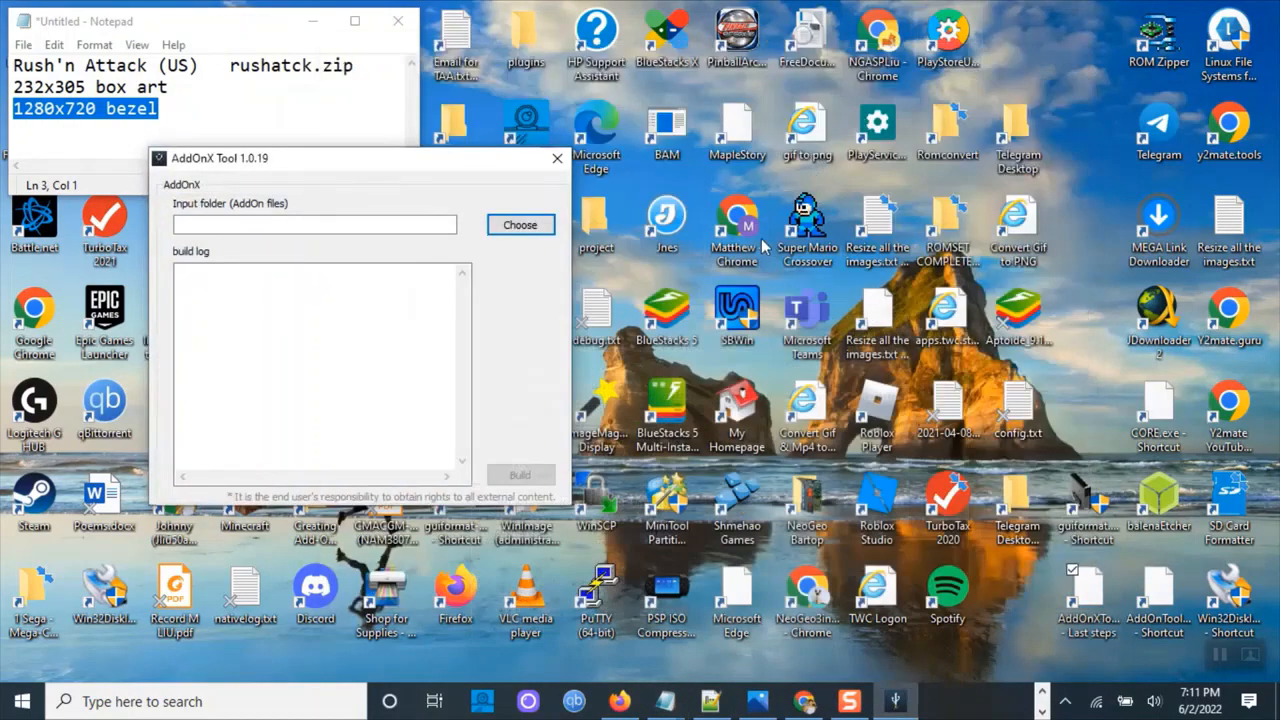
pyautogui.click(520, 224)
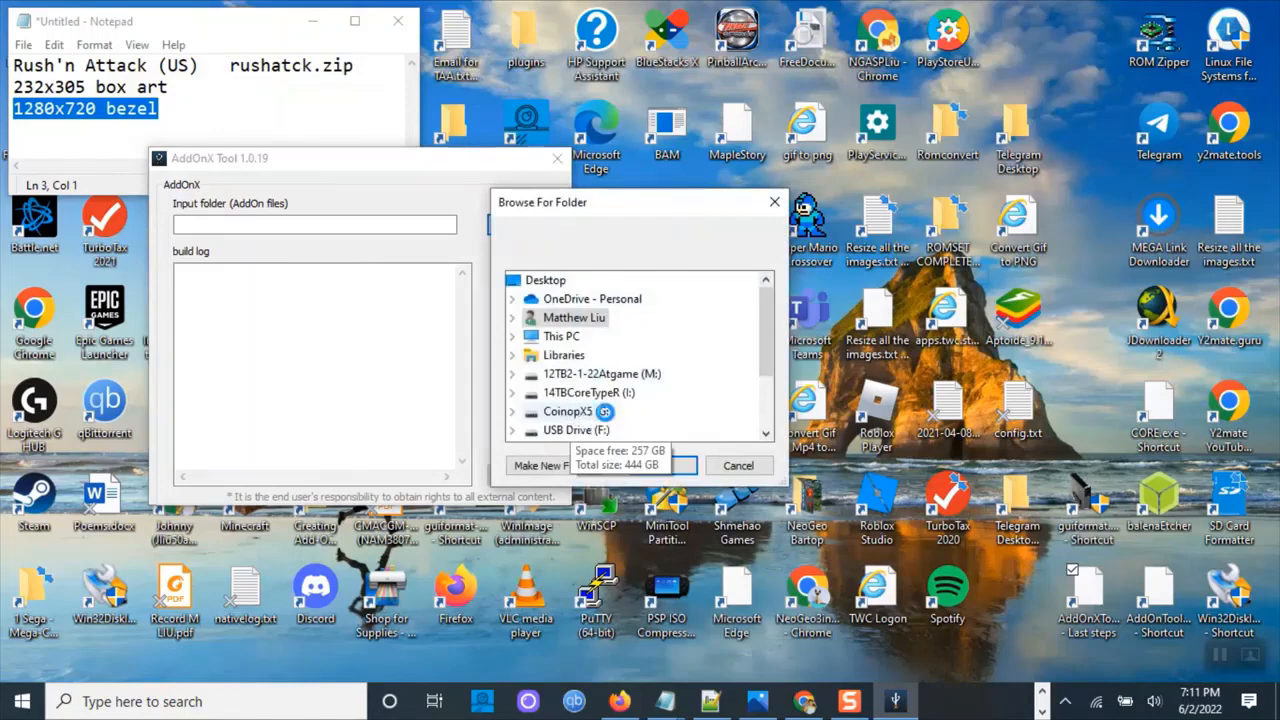
pyautogui.doubleClick(604, 411)
pyautogui.click(662, 466)
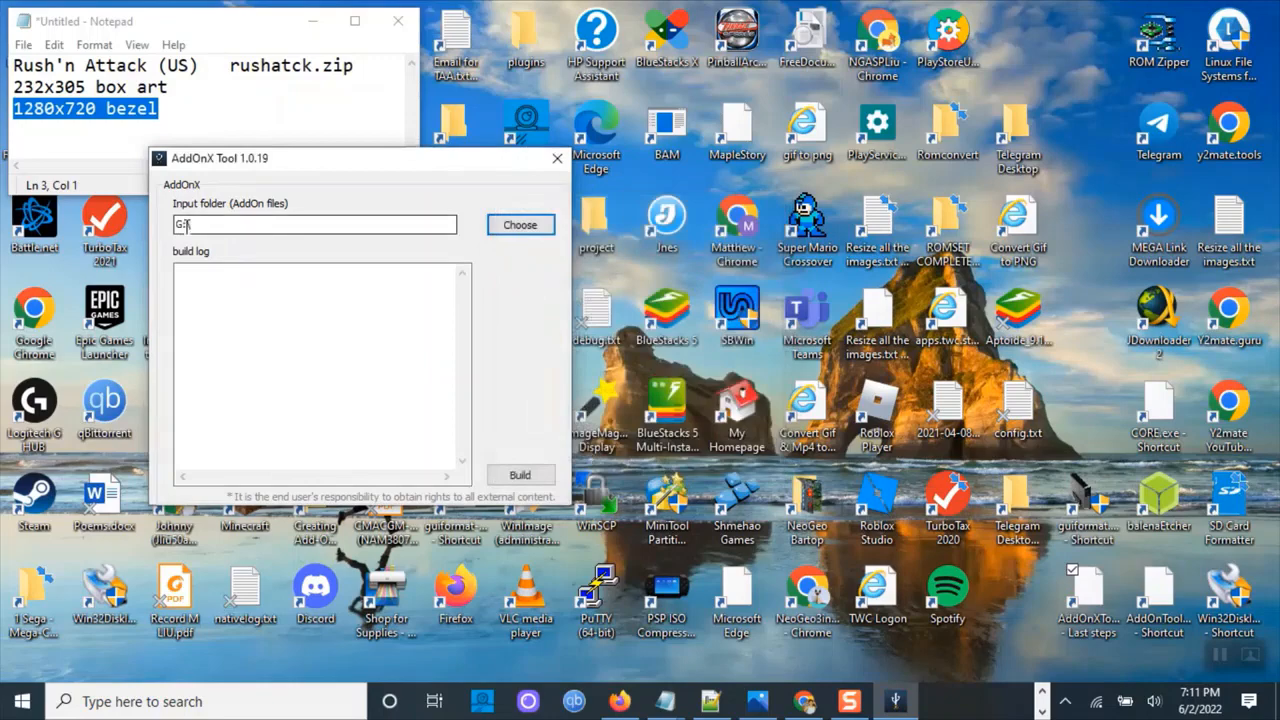
pyautogui.click(517, 479)
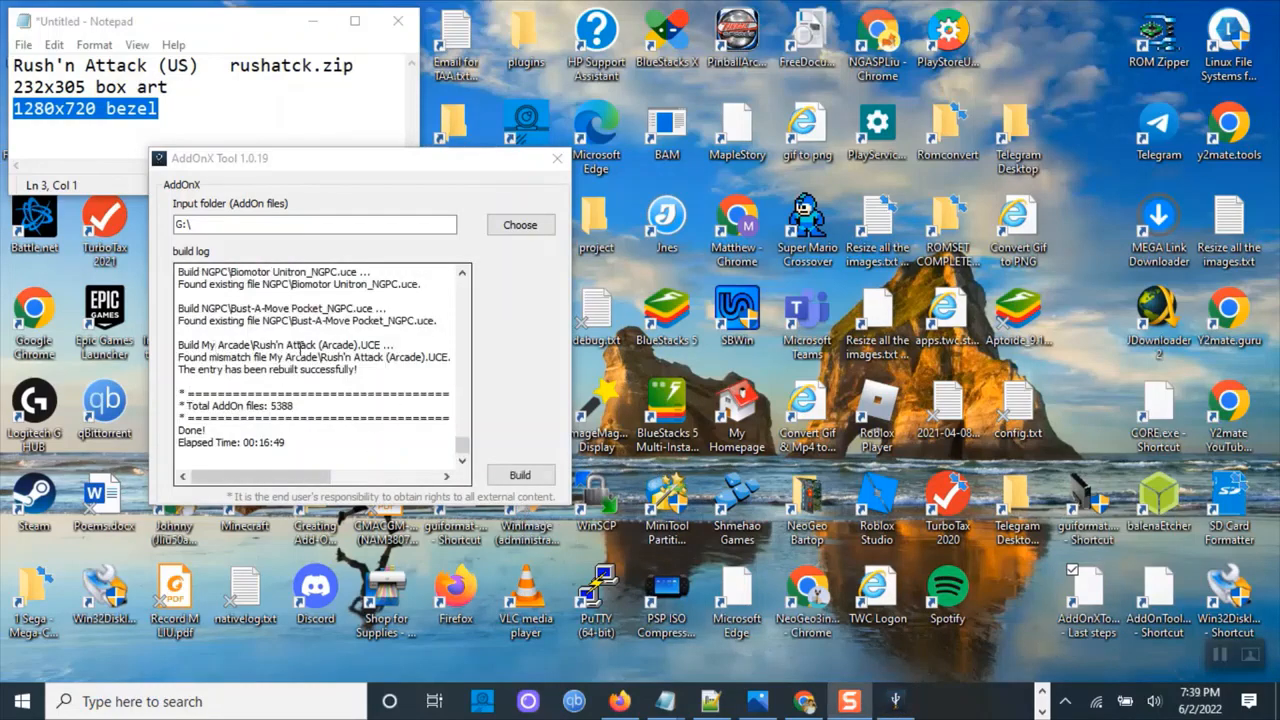
pyautogui.moveTo(181, 344); pyautogui.dragTo(393, 344)
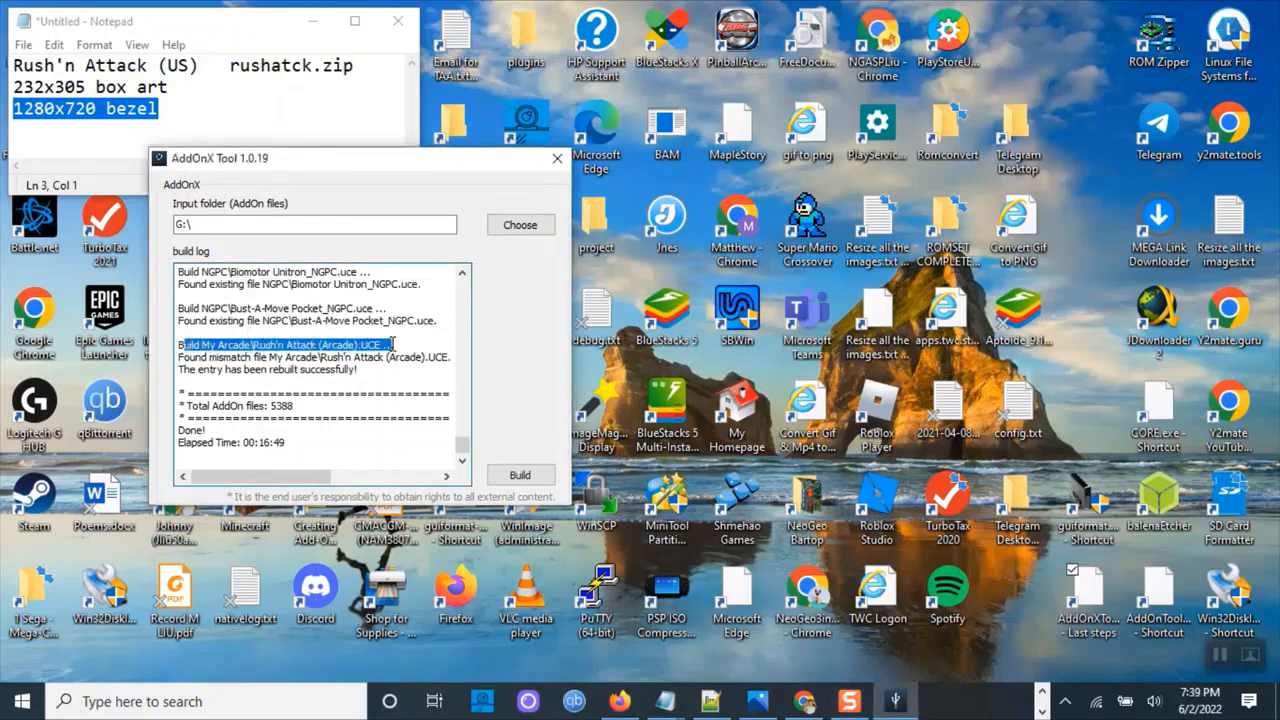